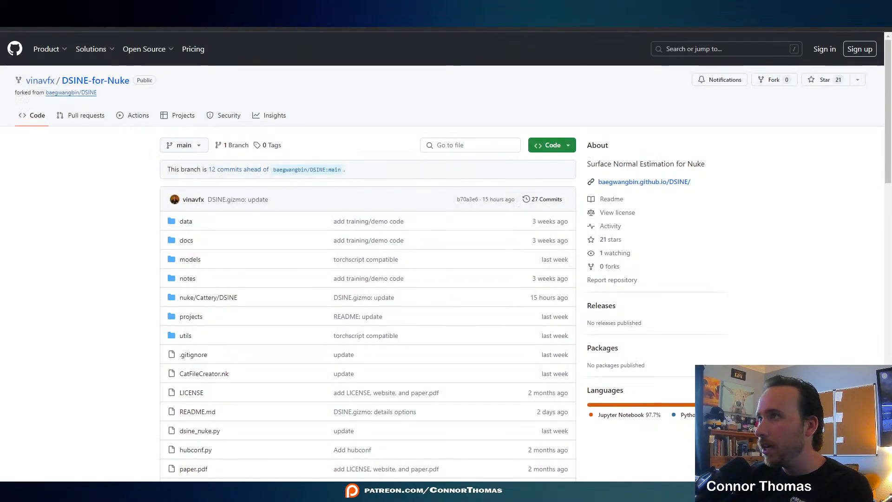
# - Examine the DSINE-for-Nuke repository, including its file list, README abstract and surface normal comparison images
pyautogui.scroll(-6, 103, 338)
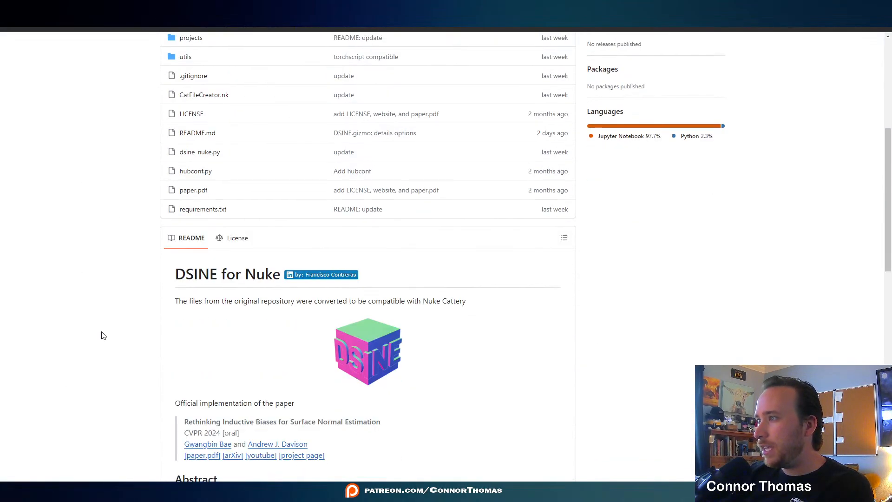
pyautogui.scroll(-8, 98, 339)
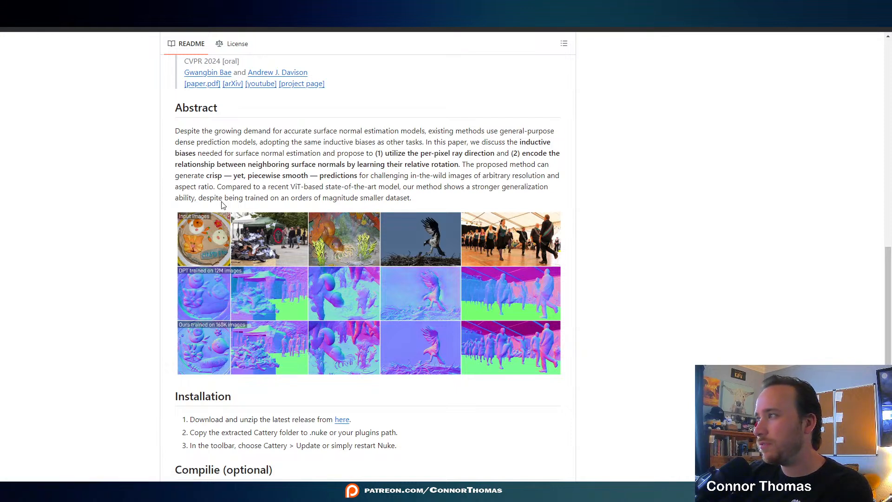
pyautogui.scroll(-2, 443, 252)
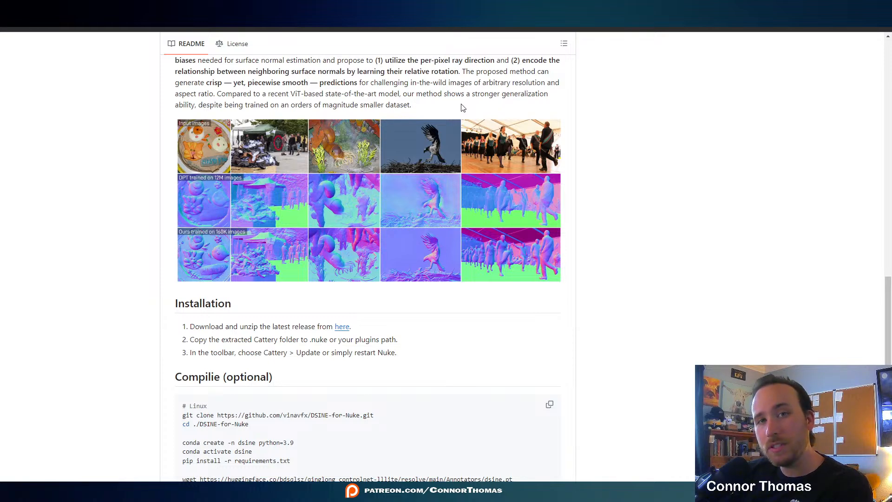
pyautogui.scroll(5, 201, 264)
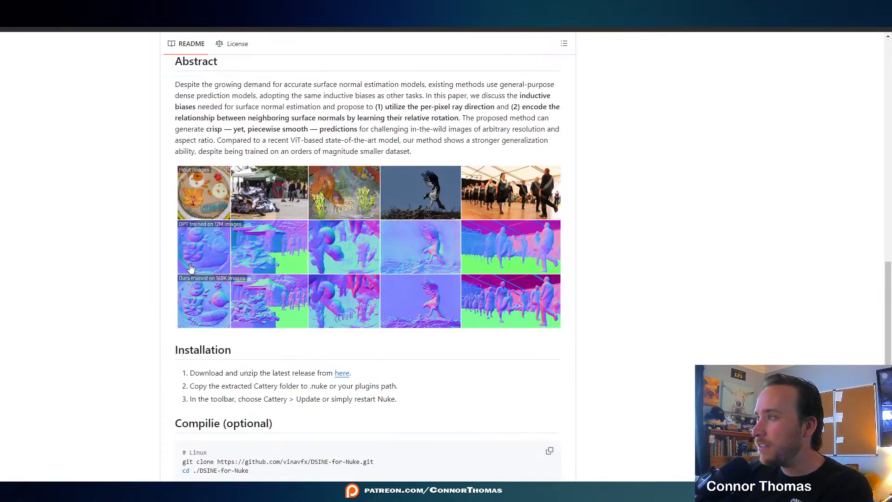
pyautogui.scroll(10, 189, 268)
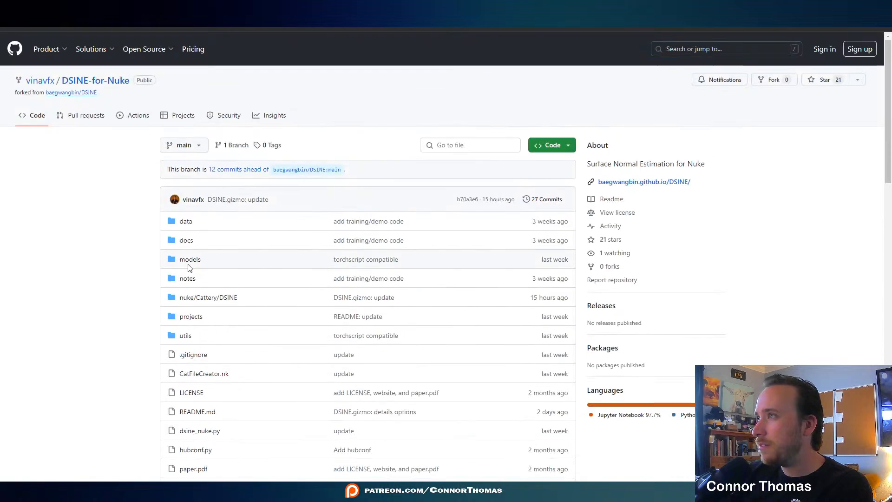
pyautogui.scroll(-3, 189, 268)
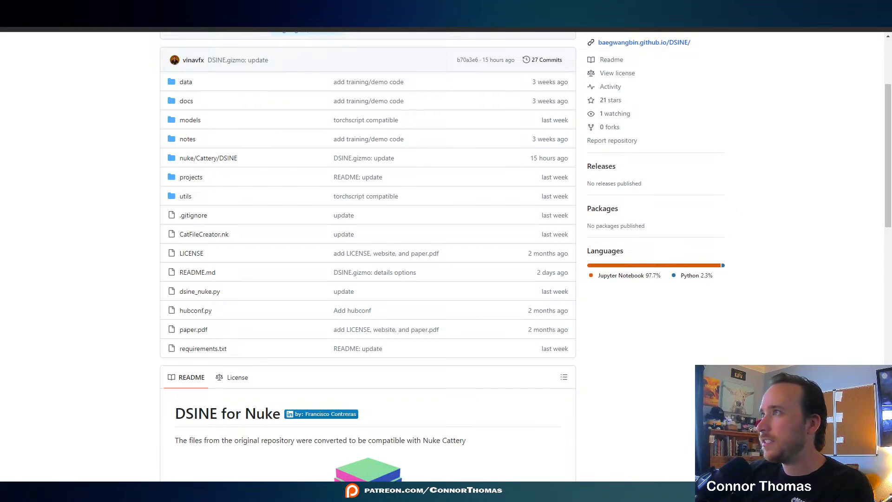
# - Switch to the YouTube stream page and expand the video's full description to view its asset and resource links
pyautogui.hotkey('ctrl', 'Tab')
pyautogui.scroll(-5, 200, 210)
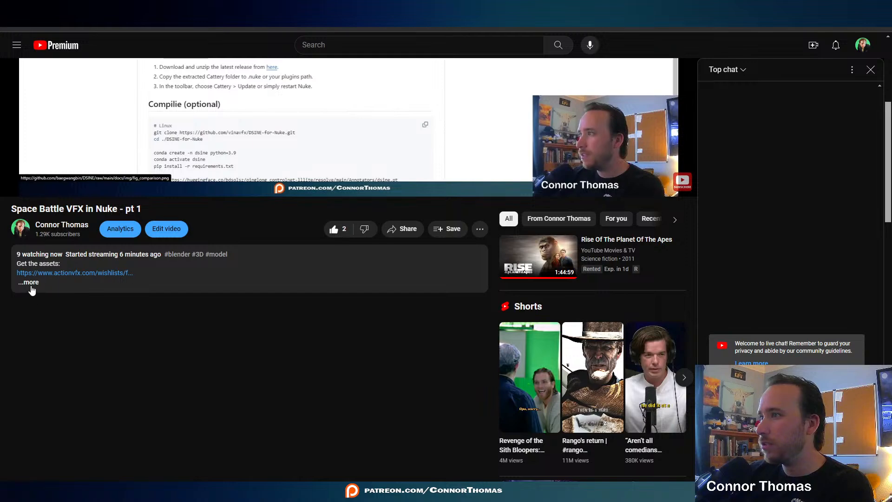
pyautogui.click(32, 290)
pyautogui.scroll(-2, 56, 306)
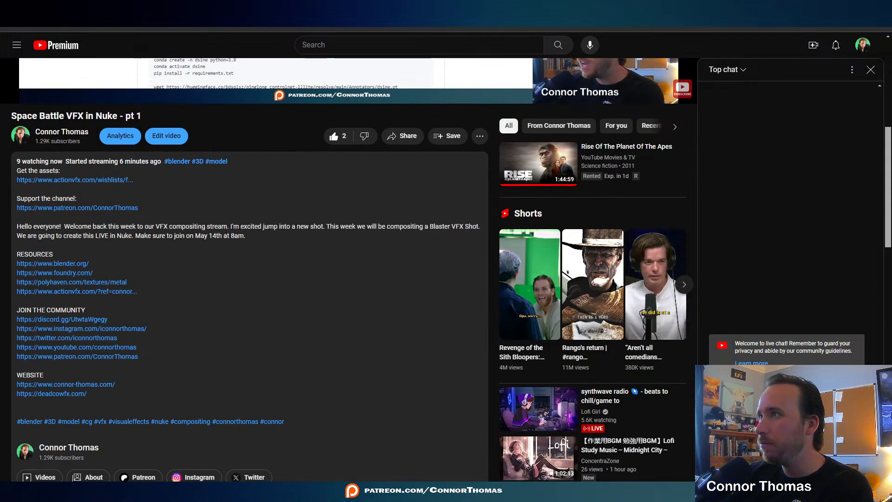
# - Return to the DSINE-for-Nuke repository and read the README's installation steps and optional compile instructions, highlighting the Torchscript file line
pyautogui.hotkey('ctrl', 'Tab')
pyautogui.scroll(3, 240, 190)
pyautogui.scroll(-7, 331, 360)
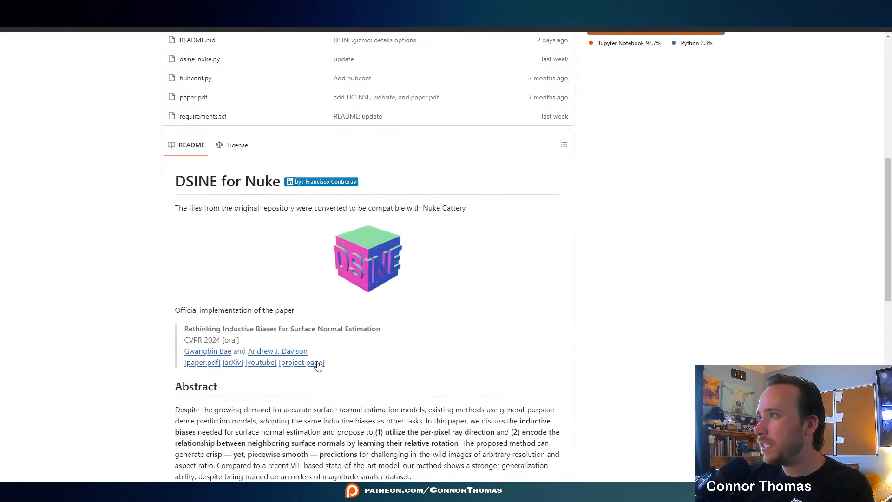
pyautogui.scroll(-5, 318, 366)
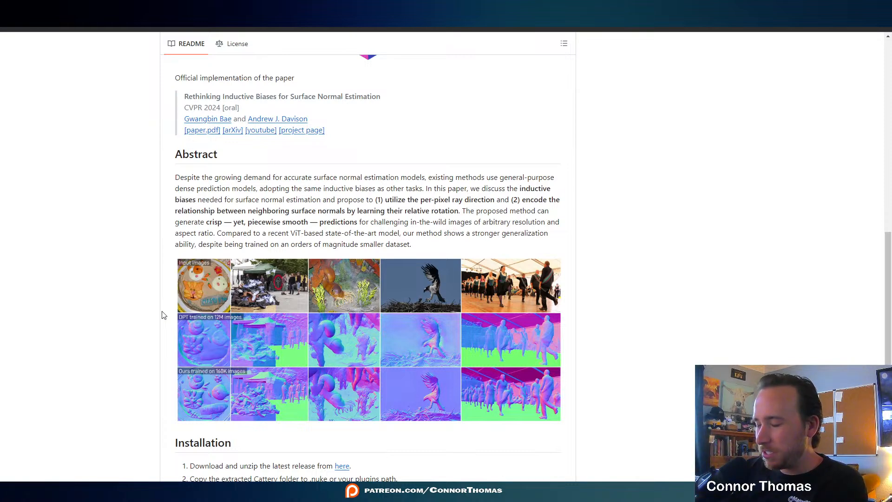
pyautogui.scroll(-4, 320, 425)
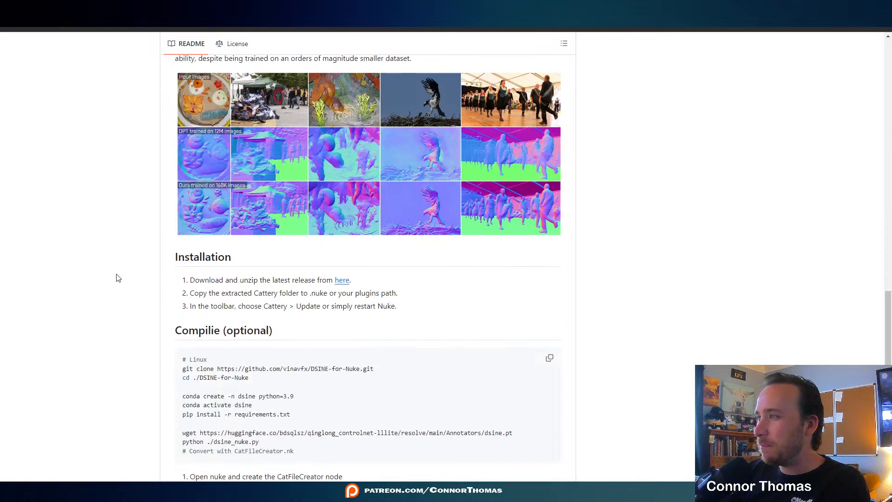
pyautogui.scroll(-1, 119, 275)
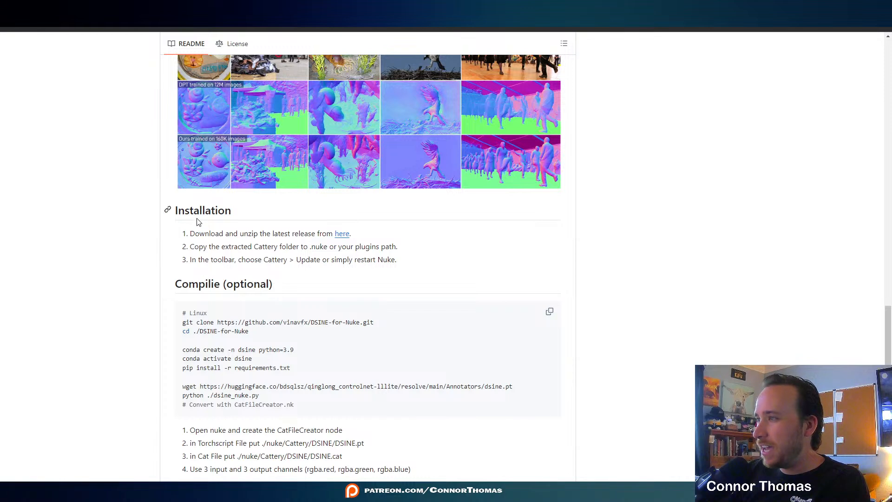
pyautogui.scroll(-2, 130, 259)
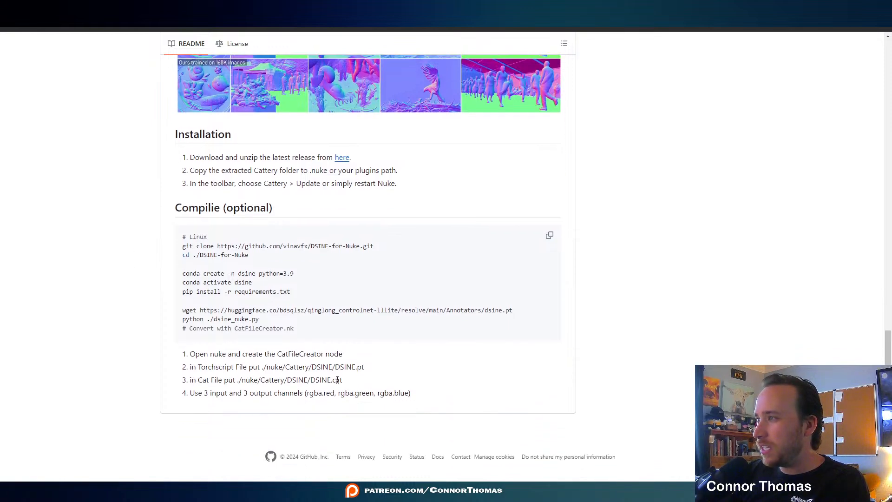
pyautogui.moveTo(198, 368); pyautogui.dragTo(365, 375)
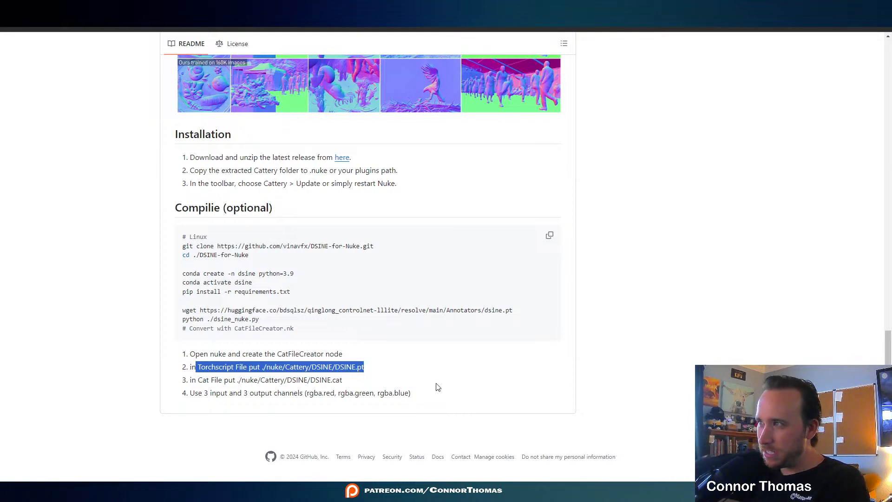
pyautogui.moveTo(212, 247); pyautogui.dragTo(313, 327)
pyautogui.click(369, 367)
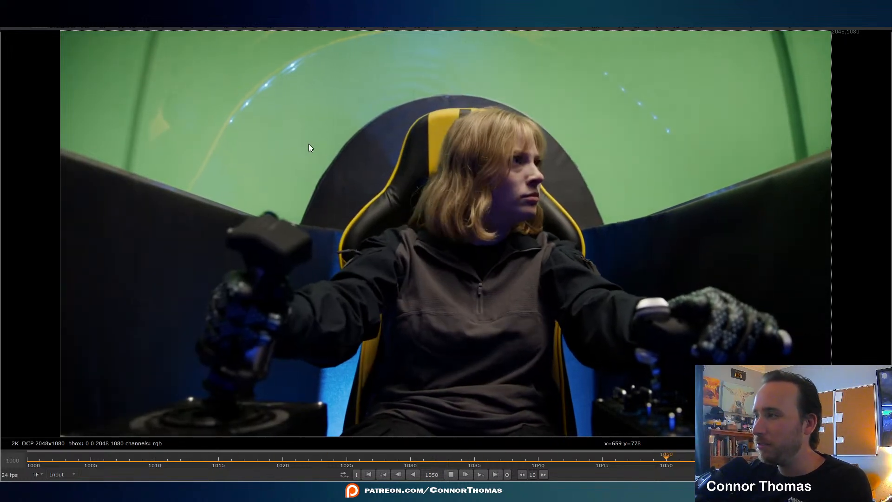
# - Stop the playback of the cockpit green screen plate and return the playhead to frame 1000
pyautogui.press('k')
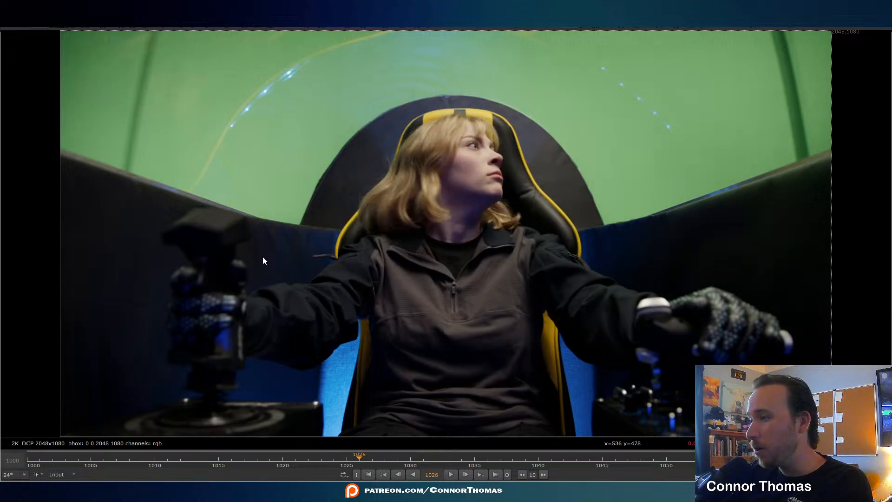
pyautogui.click(30, 456)
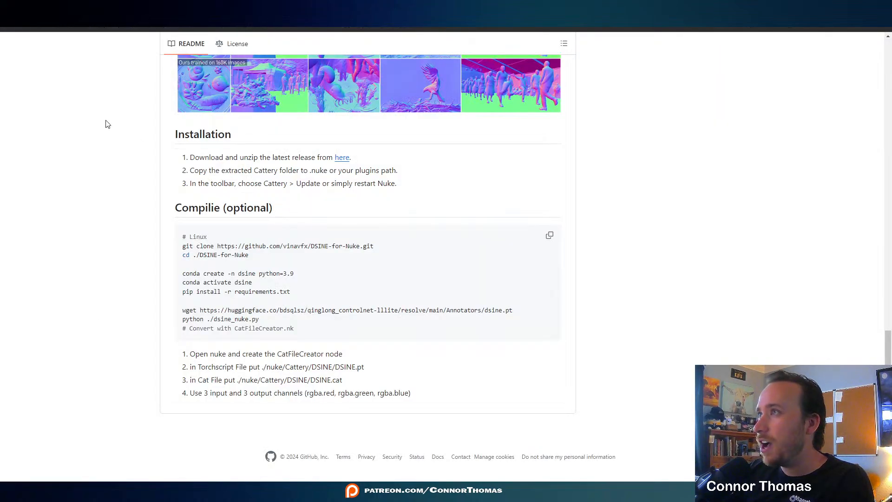
# - Switch to the YouTube stream page and open the ActionVFX asset wishlist link from the video description
pyautogui.hotkey('ctrl', 'Tab')
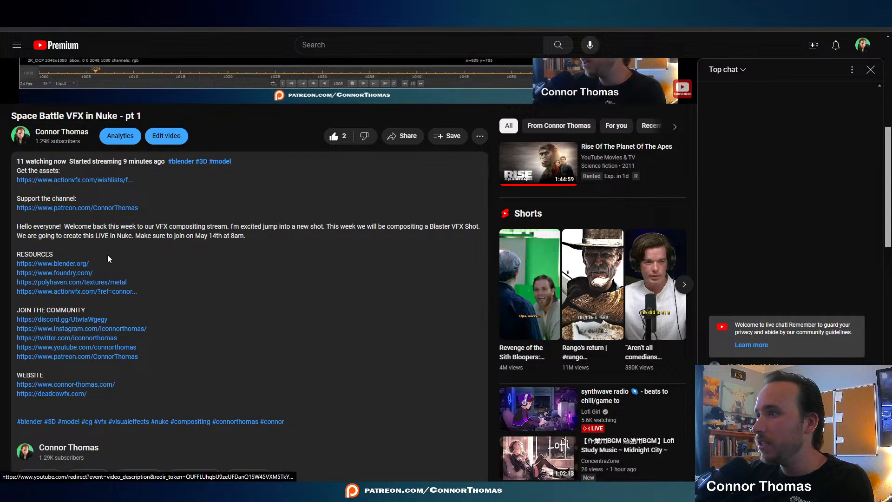
pyautogui.click(100, 179)
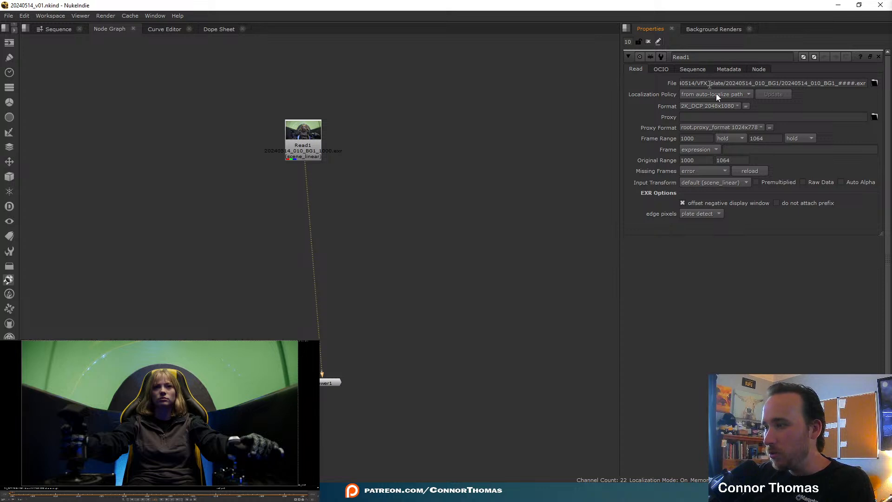
# - Add a Keylight node directly below the Read1 plate, spacing the two nodes apart, and close the plate's properties
pyautogui.moveTo(313, 135); pyautogui.dragTo(311, 108)
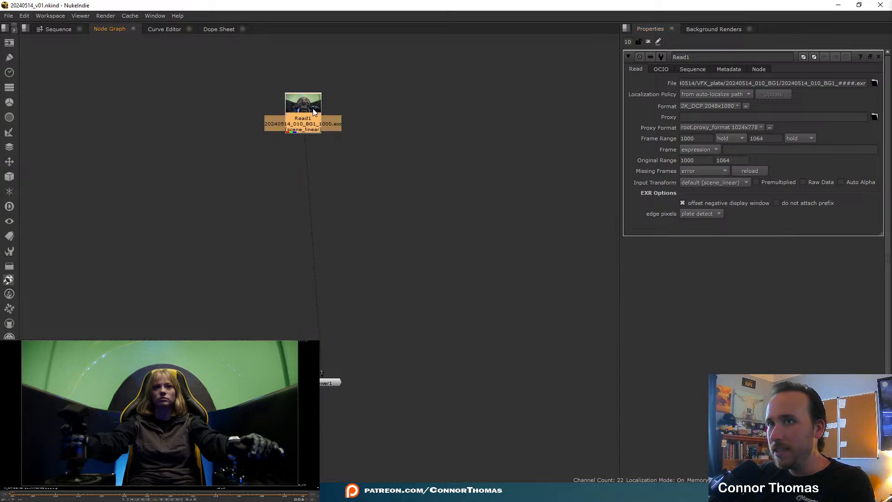
pyautogui.press('Tab')
pyautogui.write('key')
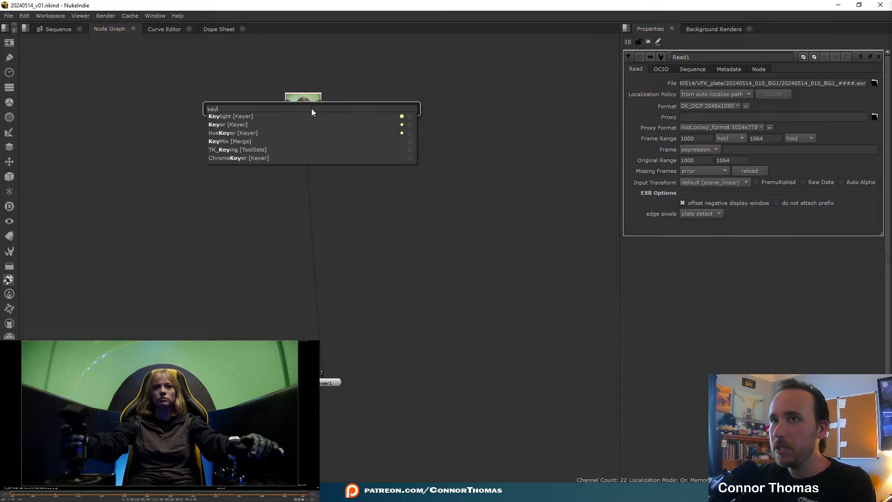
pyautogui.press('Down')
pyautogui.press('Return')
pyautogui.moveTo(305, 142); pyautogui.dragTo(311, 160)
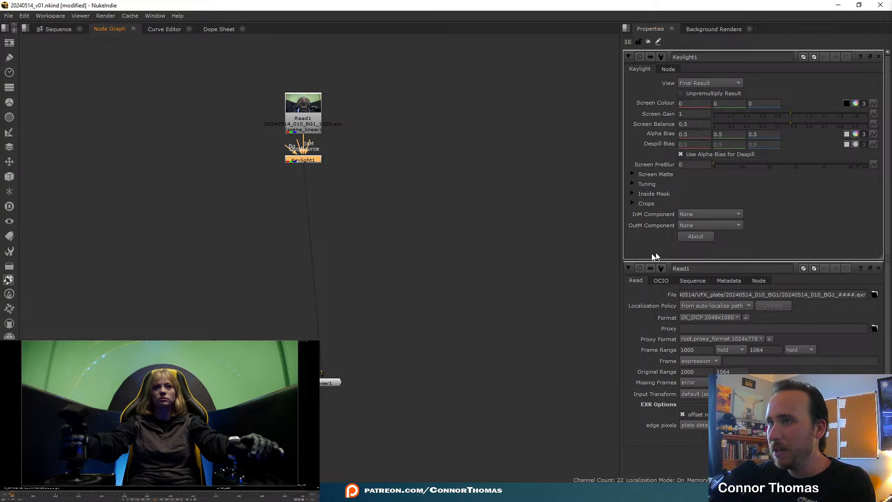
pyautogui.click(879, 268)
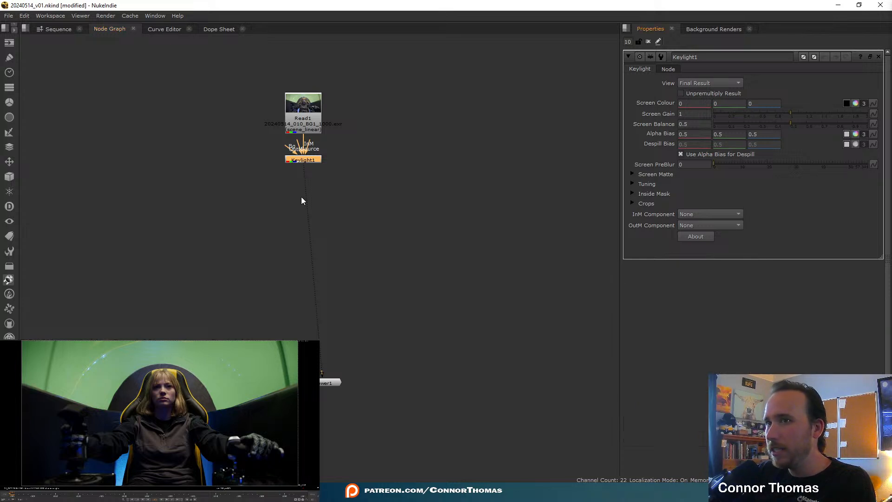
pyautogui.moveTo(308, 161); pyautogui.dragTo(306, 170)
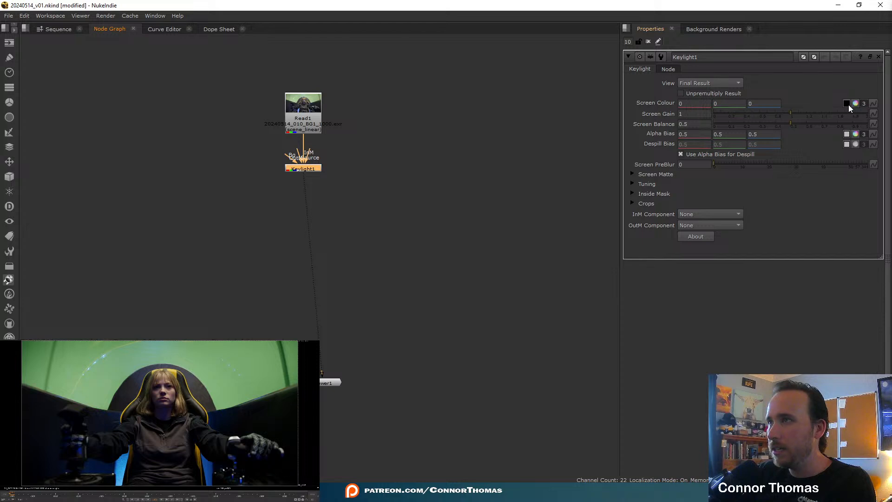
# - Disable the Keylight node and sample its Screen Colour from the green area beside the chair, about 0.394, 0.568, 0.297
pyautogui.press('d')
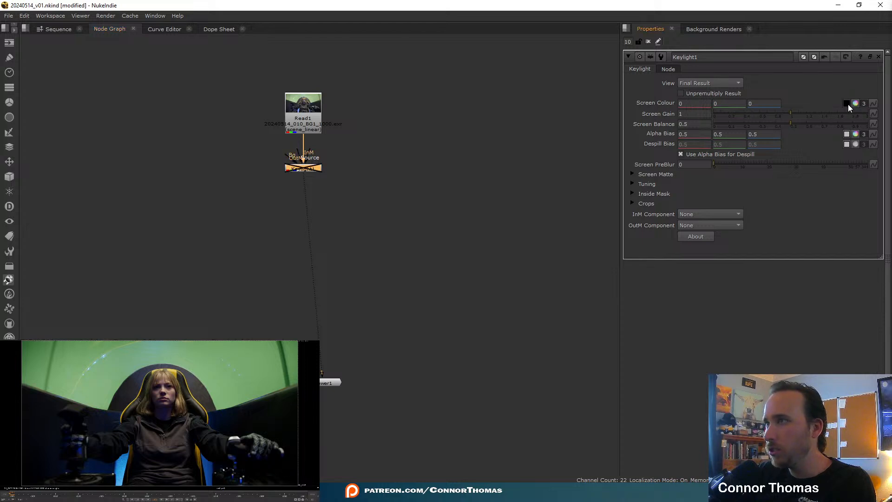
pyautogui.click(847, 104)
pyautogui.scroll(5, 106, 374)
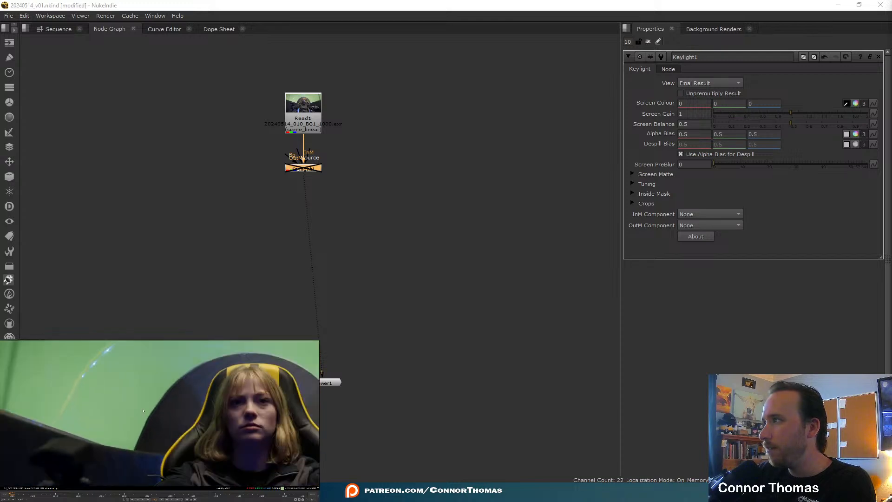
pyautogui.scroll(-2, 143, 411)
pyautogui.scroll(6, 256, 412)
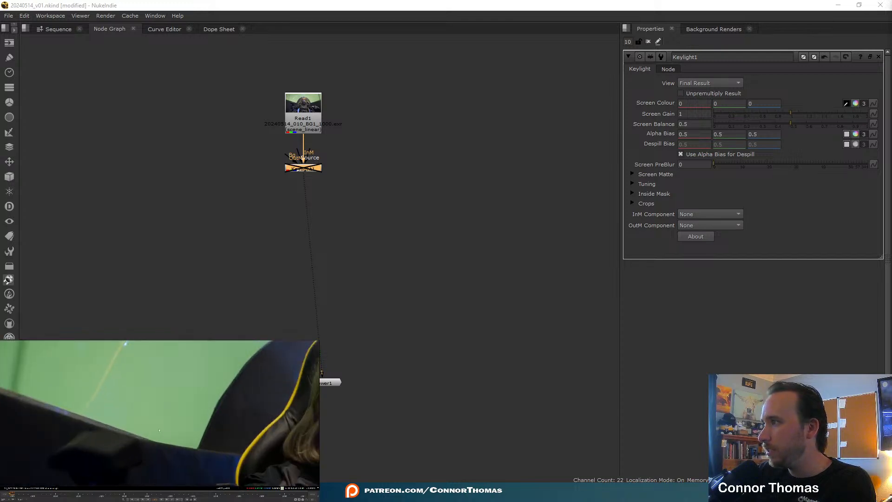
pyautogui.keyDown('ctrl'); pyautogui.click(176, 410); pyautogui.keyUp('ctrl')
pyautogui.keyDown('ctrl'); pyautogui.moveTo(177, 409); pyautogui.dragTo(148, 408); pyautogui.keyUp('ctrl')
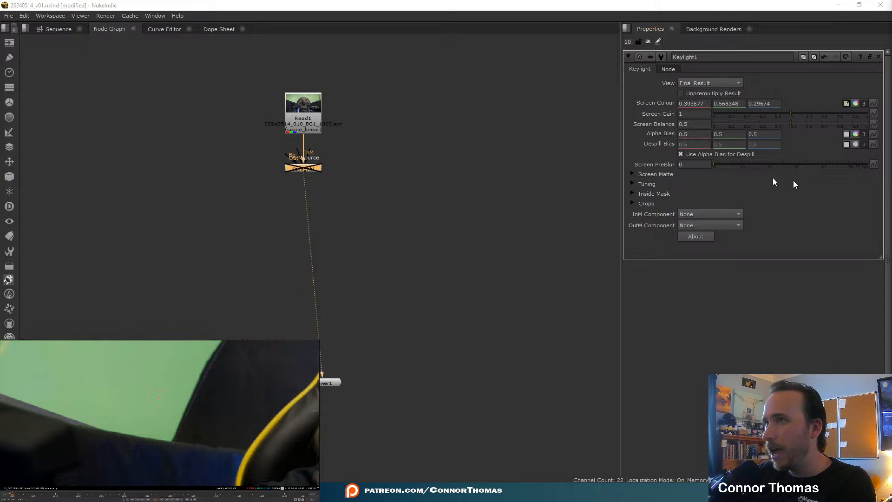
pyautogui.click(847, 103)
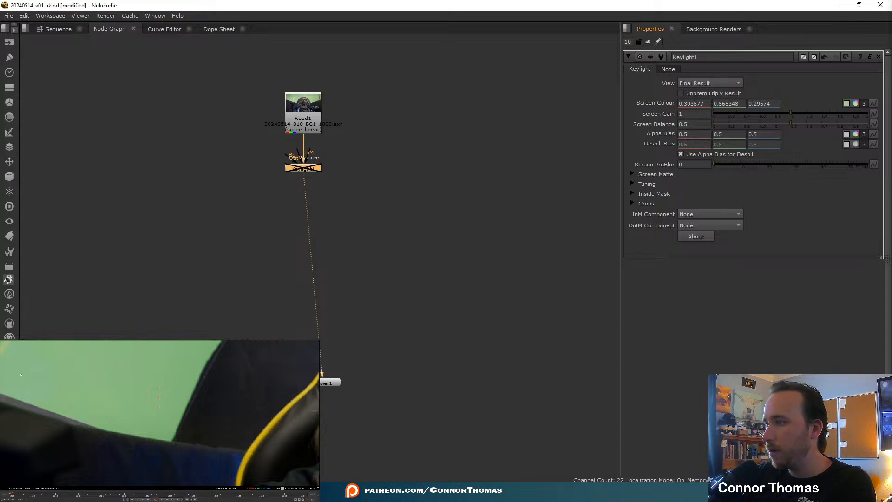
pyautogui.press('f')
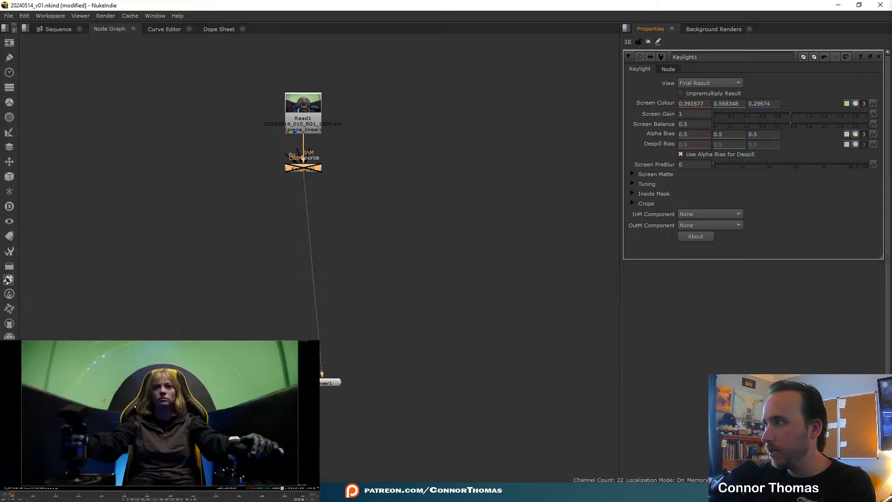
# - Re-enable the Keylight node and display its alpha matte in the viewer
pyautogui.click(297, 169)
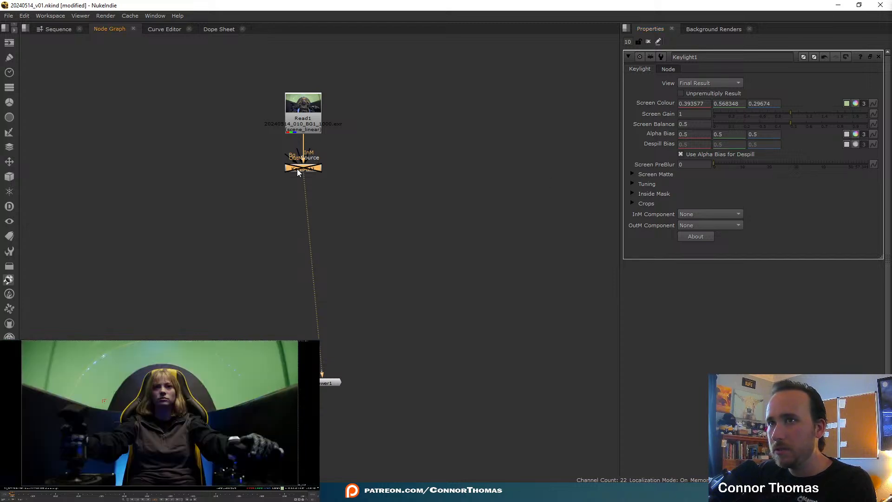
pyautogui.press('d')
pyautogui.press('a')
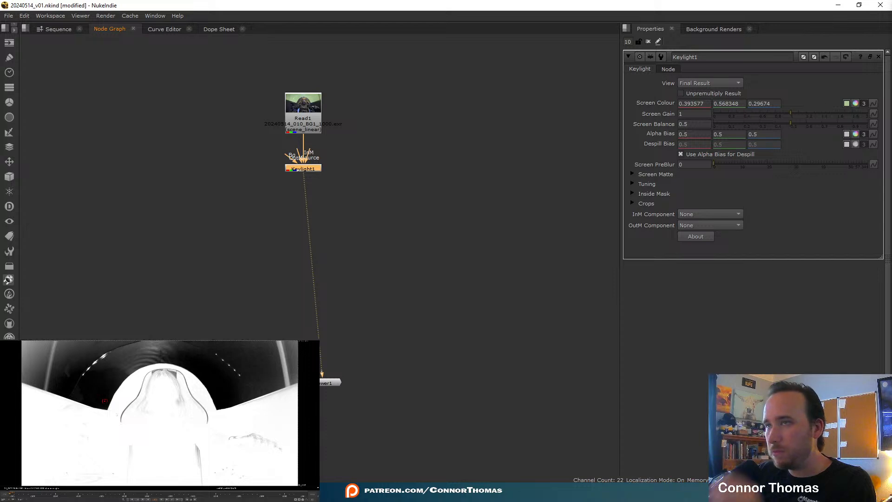
# - Expand Keylight's Screen Matte settings, raise the Screen Gain to 1.24, and return the viewer to the colour image
pyautogui.click(657, 174)
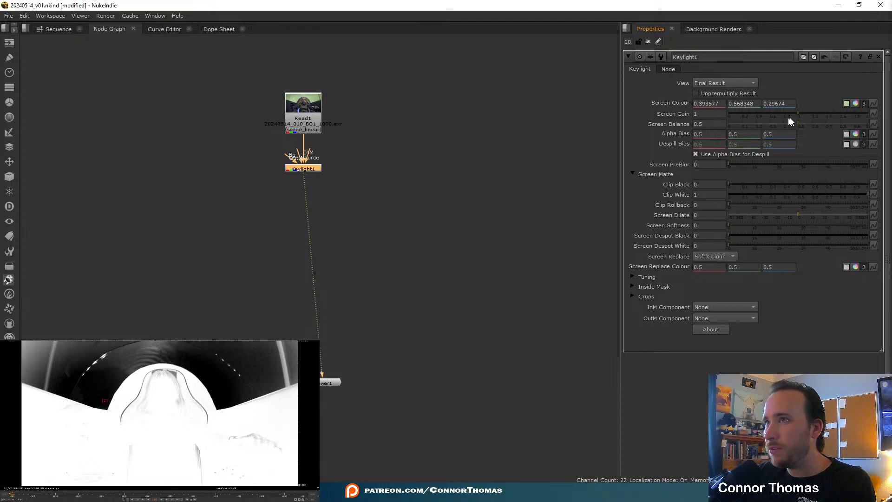
pyautogui.moveTo(798, 112); pyautogui.dragTo(816, 107)
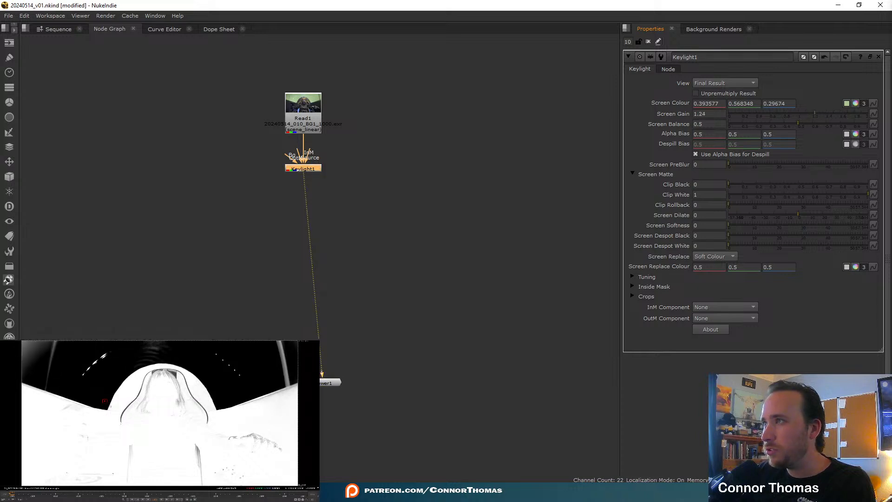
pyautogui.press('a')
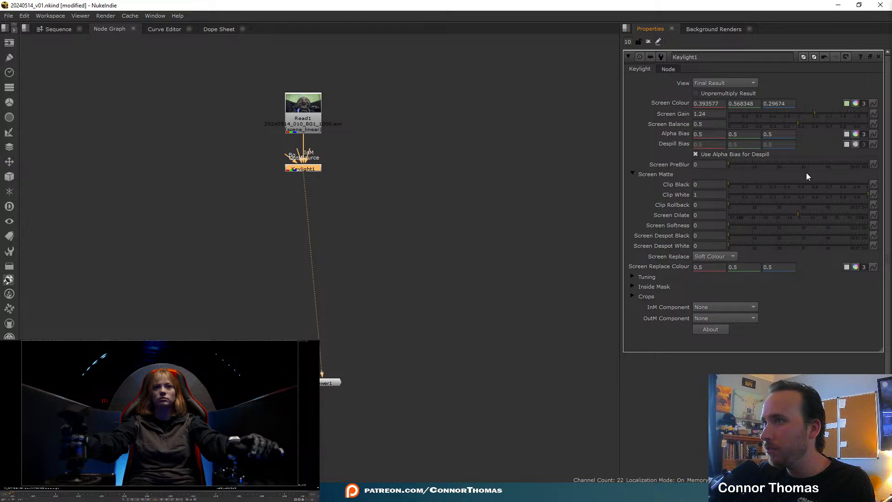
# - Undo the Screen Gain increase on the Keylight node
pyautogui.hotkey('ctrl', 'z')
pyautogui.hotkey('ctrl', 'shift', 'z')
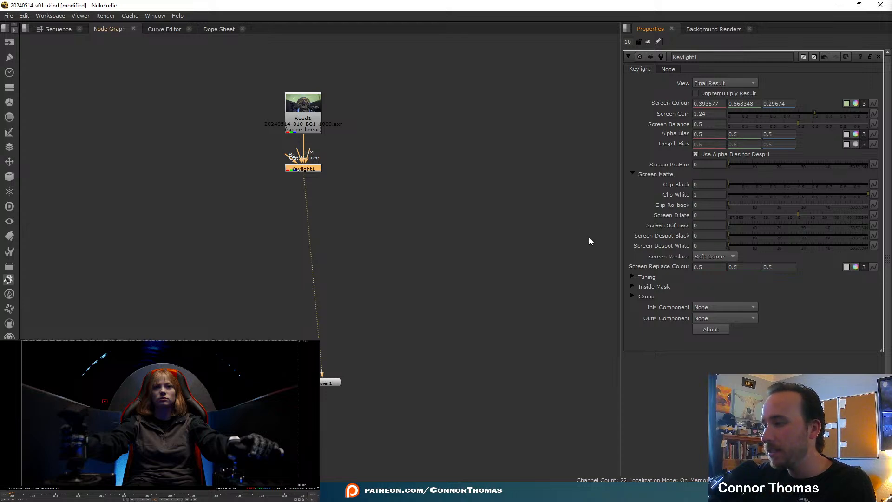
pyautogui.moveTo(810, 112)
pyautogui.mouseDown()
pyautogui.moveTo(803, 112)
pyautogui.moveTo(820, 114)
pyautogui.moveTo(808, 114)
pyautogui.mouseUp()
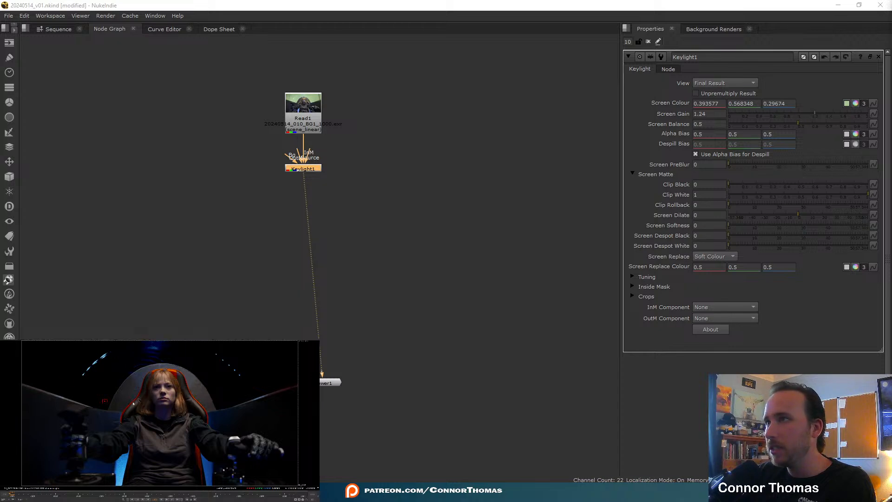
pyautogui.hotkey('ctrl', 'z')
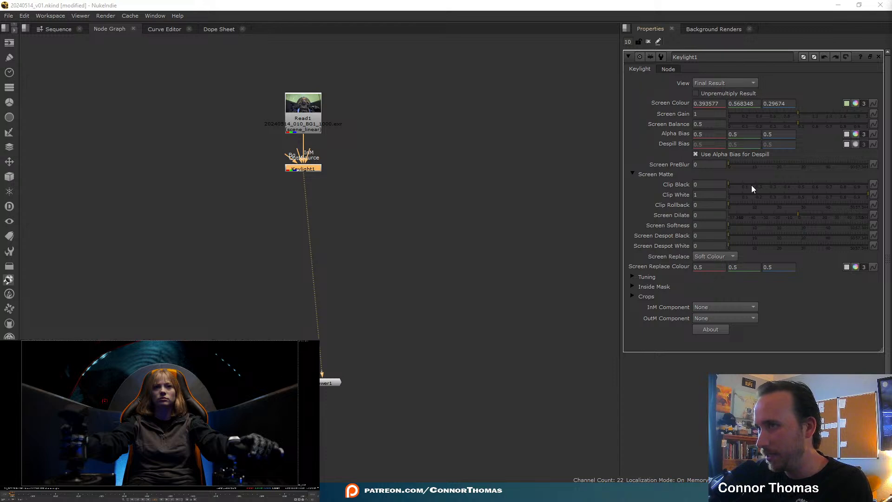
# - With the alpha matte shown in the viewer, set Keylight's Clip Black to 0.075 and Clip White to 0.785
pyautogui.press('a')
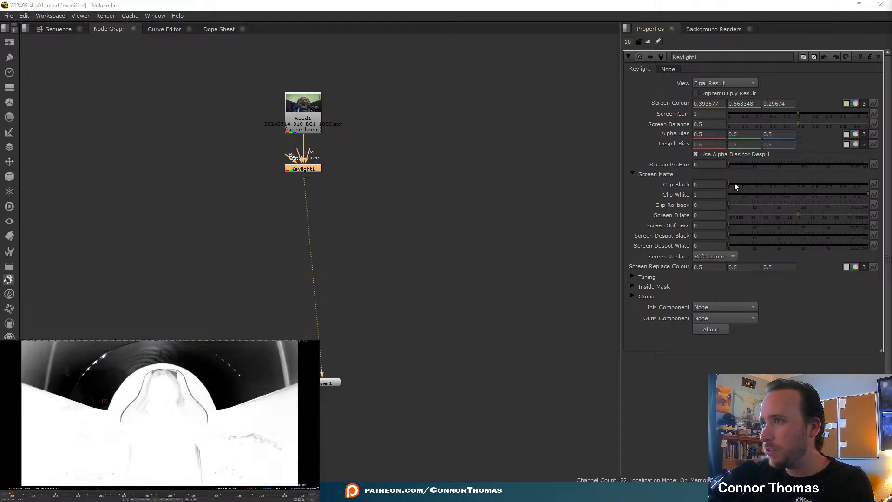
pyautogui.moveTo(735, 183); pyautogui.dragTo(739, 183)
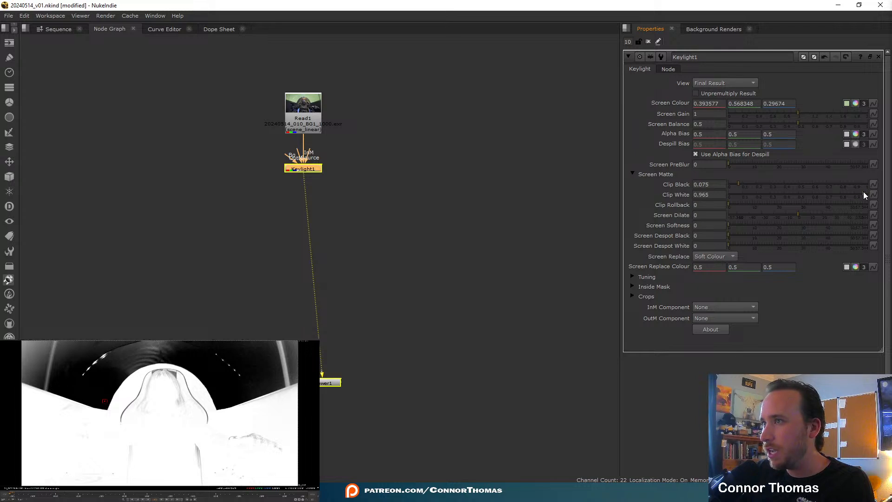
pyautogui.moveTo(863, 191); pyautogui.dragTo(838, 194)
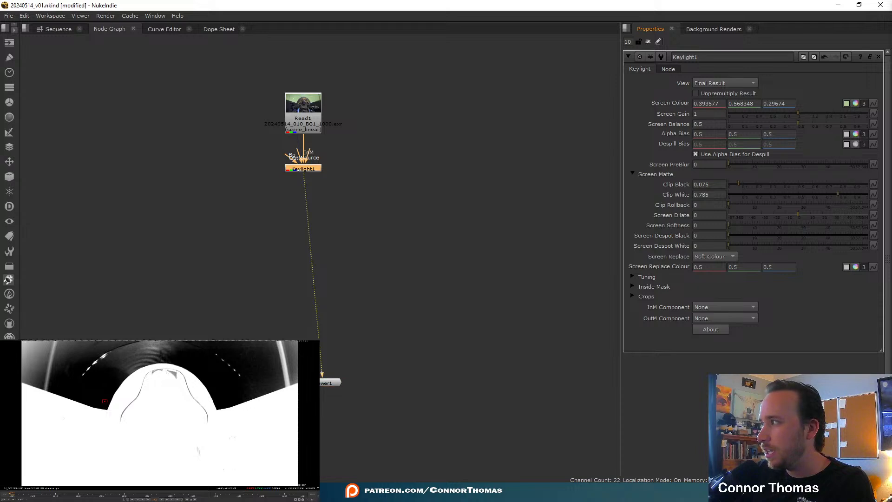
# - Examine the alpha matte around the cockpit and chair edges, play the clip to frame 1038, and return the viewer to colour
pyautogui.click(257, 421)
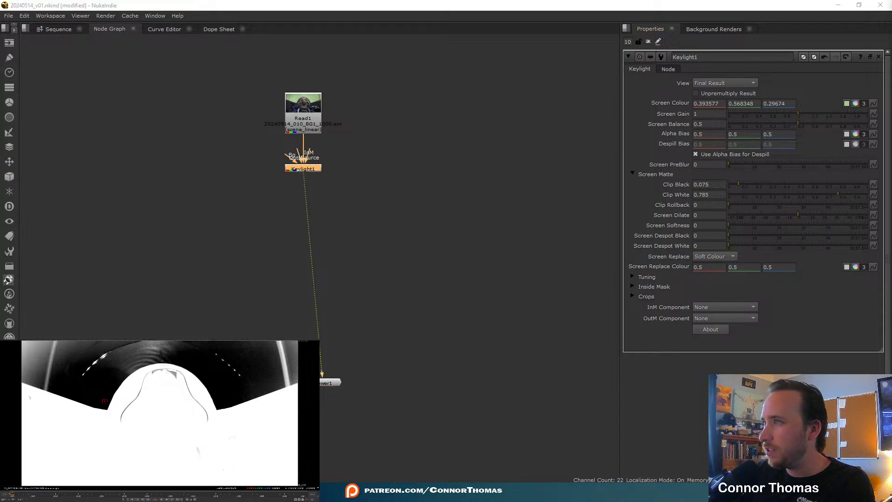
pyautogui.click(376, 160)
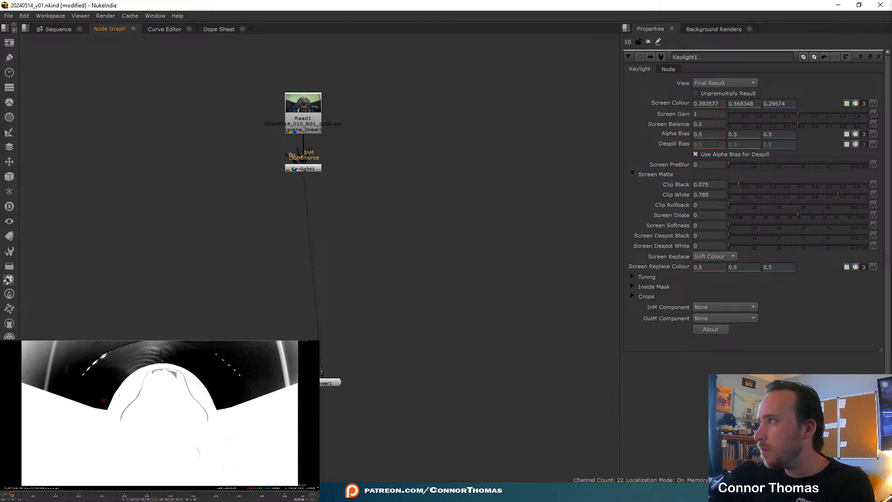
pyautogui.moveTo(86, 390); pyautogui.dragTo(117, 396, button='middle')
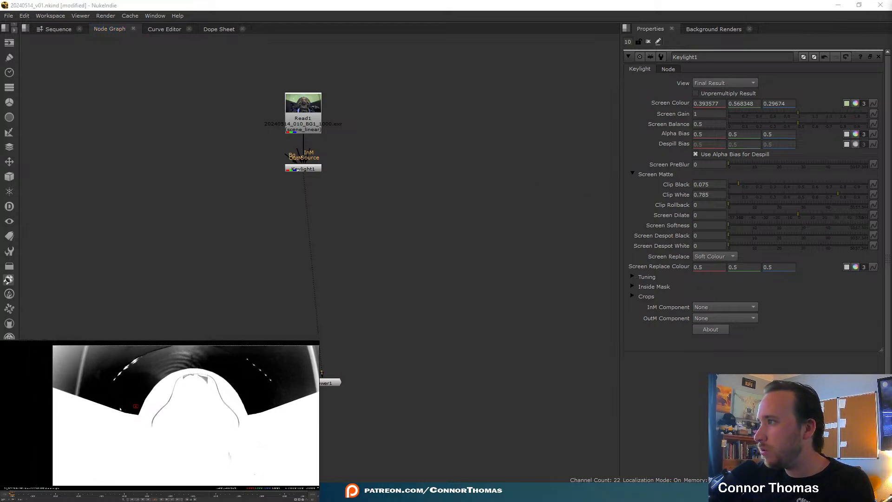
pyautogui.keyDown('ctrl'); pyautogui.keyDown('shift'); pyautogui.moveTo(115, 406); pyautogui.dragTo(133, 420); pyautogui.keyUp('shift'); pyautogui.keyUp('ctrl')
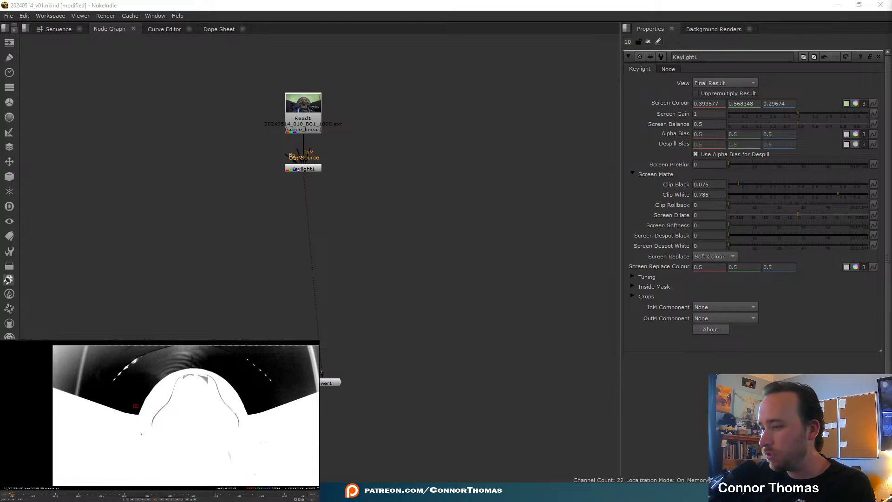
pyautogui.press('l')
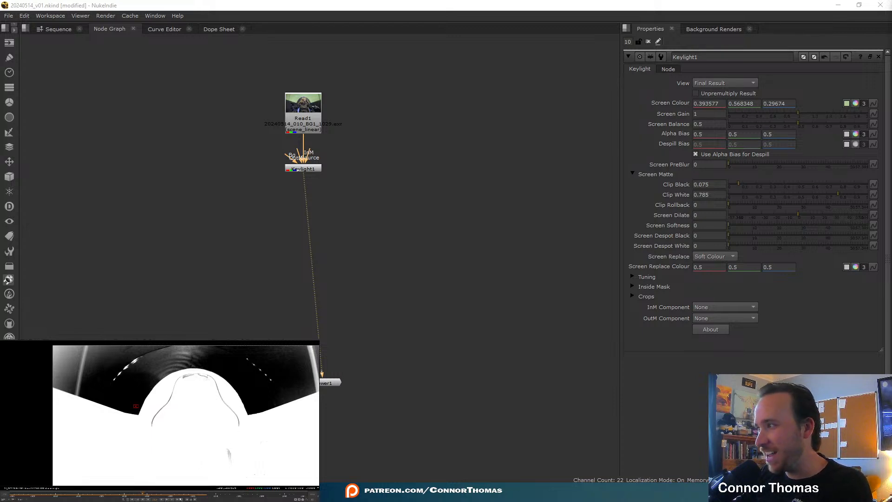
pyautogui.moveTo(184, 497)
pyautogui.mouseDown()
pyautogui.moveTo(147, 497)
pyautogui.moveTo(213, 500)
pyautogui.moveTo(181, 499)
pyautogui.mouseUp()
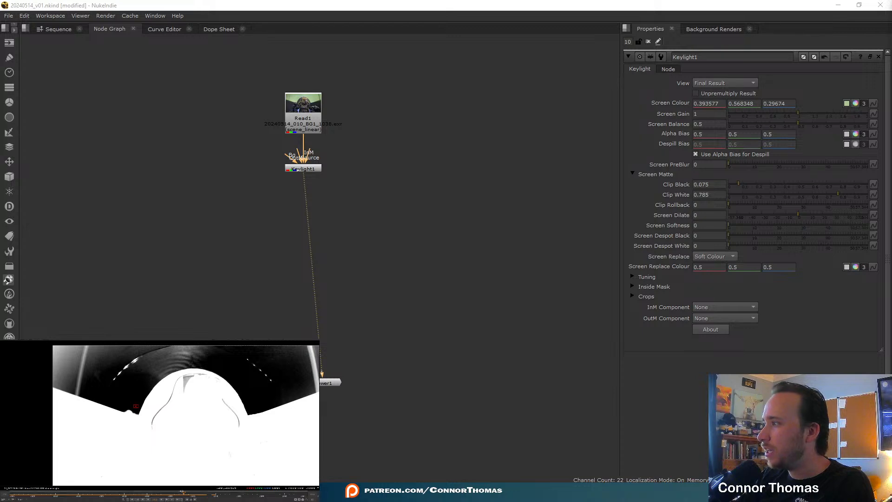
pyautogui.press('a')
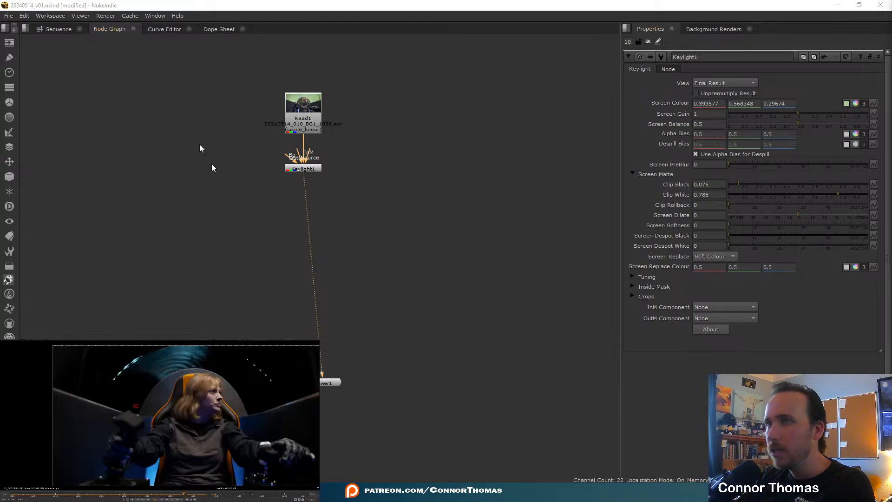
# - Compare the frame with Keylight disabled and enabled, checking the yellow trim along the chair's edge against the green screen
pyautogui.click(309, 169)
pyautogui.press('d')
pyautogui.press('d')
pyautogui.press('d')
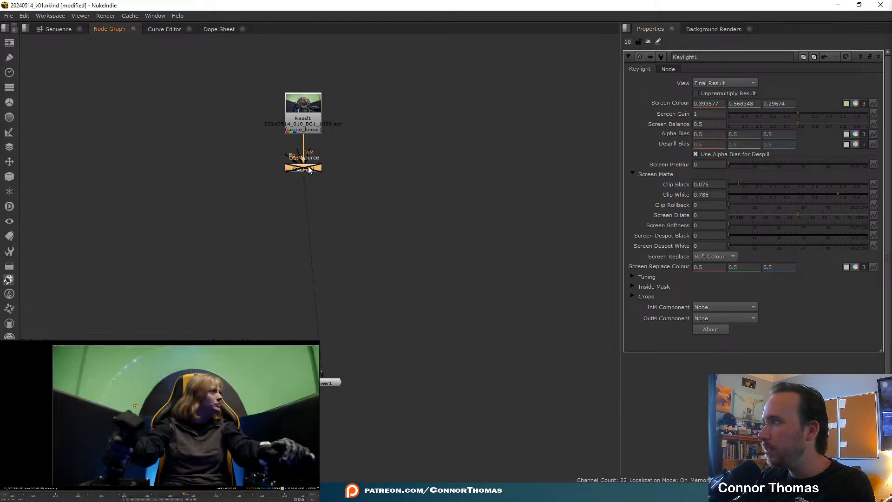
pyautogui.press('d')
pyautogui.press('d')
pyautogui.press('d')
pyautogui.press('d')
pyautogui.press('d')
pyautogui.press('d')
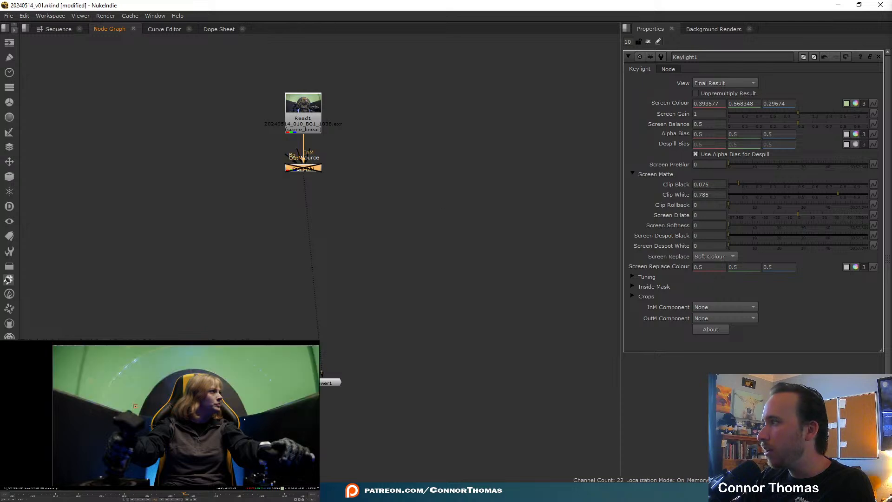
pyautogui.scroll(3, 236, 416)
pyautogui.click(231, 417)
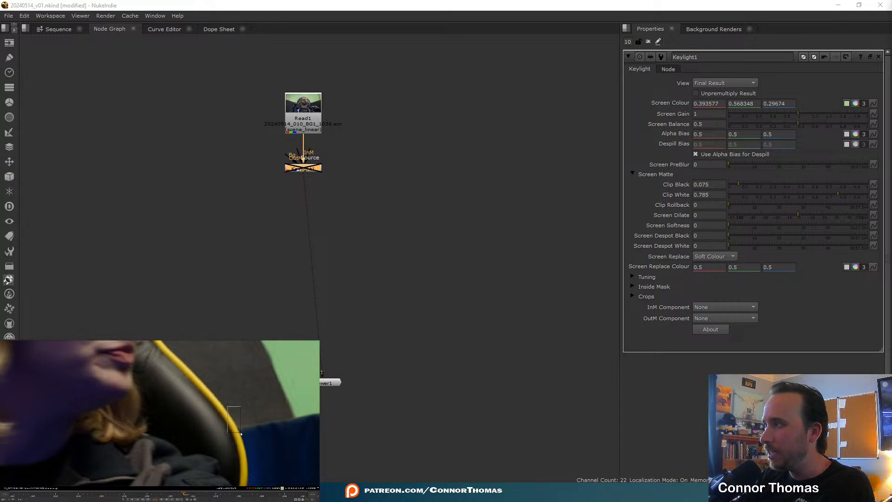
pyautogui.press('f')
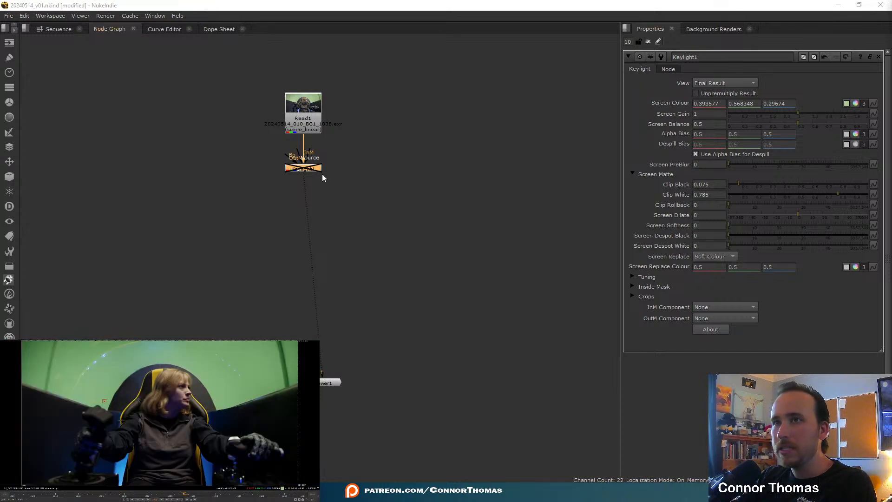
# - Add an unconnected Merge node, offset Keylight1 below and left of Read1, and route its Source through a Dot level with the plate
pyautogui.click(346, 166)
pyautogui.press('m')
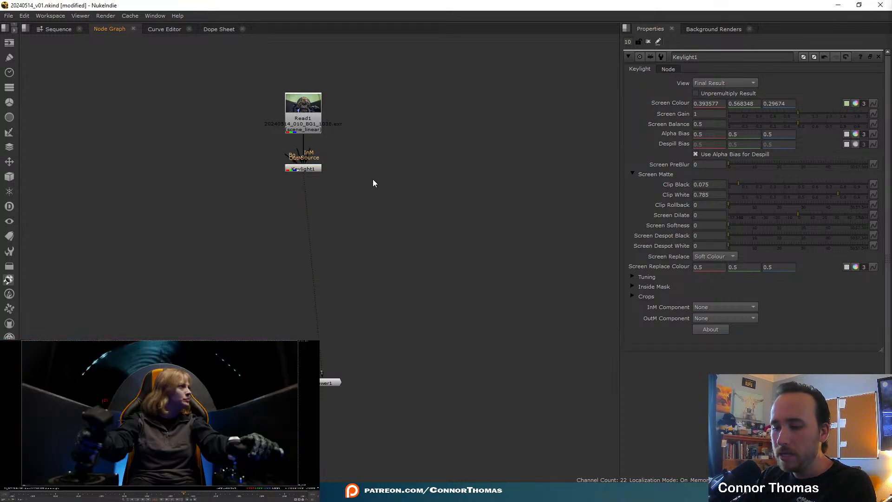
pyautogui.moveTo(300, 171); pyautogui.dragTo(223, 218)
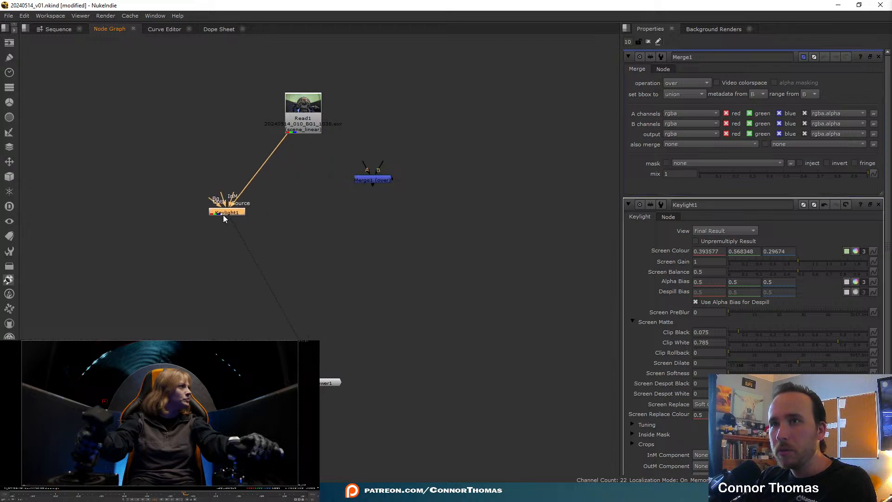
pyautogui.keyDown('ctrl'); pyautogui.moveTo(257, 172); pyautogui.dragTo(224, 113); pyautogui.keyUp('ctrl')
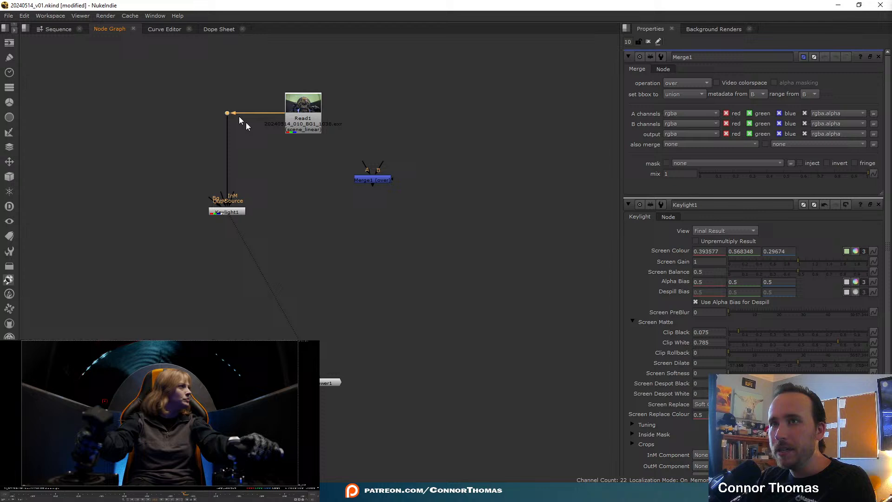
# - Move the Read1 plate higher in the node graph and delete the unconnected Merge node
pyautogui.moveTo(309, 117); pyautogui.dragTo(312, 72)
pyautogui.click(374, 179)
pyautogui.press('Delete')
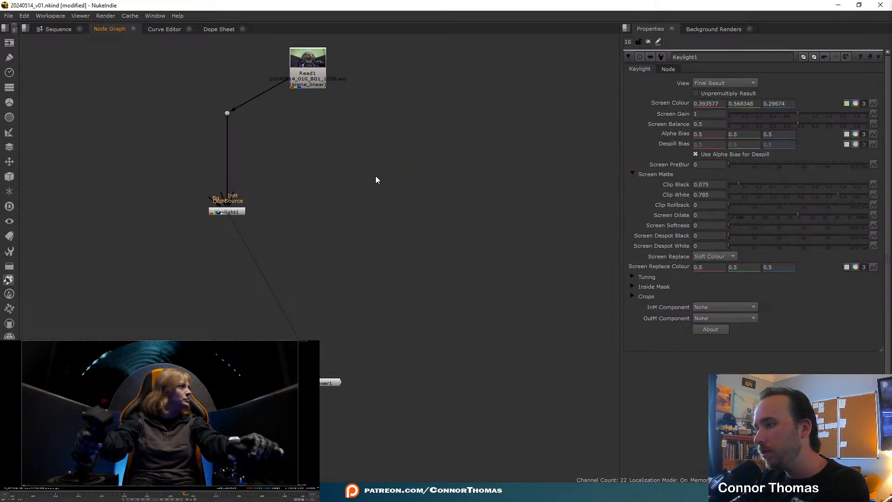
# - Insert a Denoise node directly after Read1 and view its output
pyautogui.click(228, 112)
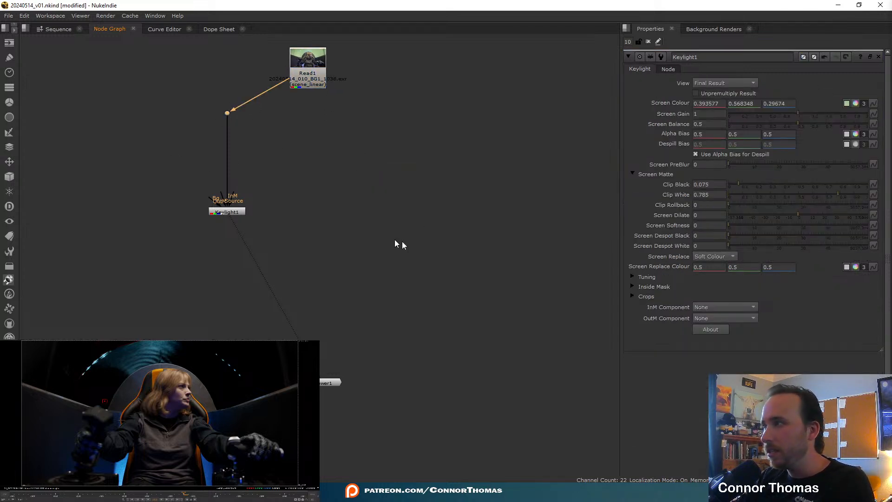
pyautogui.click(307, 77)
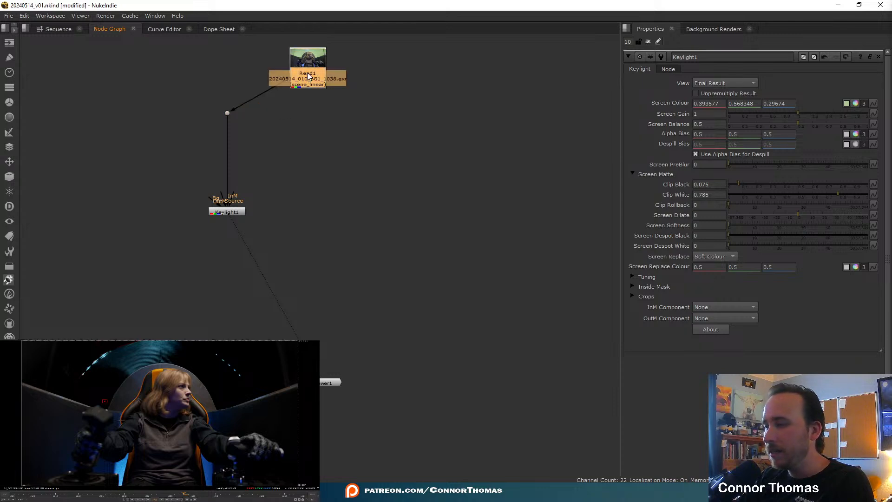
pyautogui.press('Tab')
pyautogui.write('denoi')
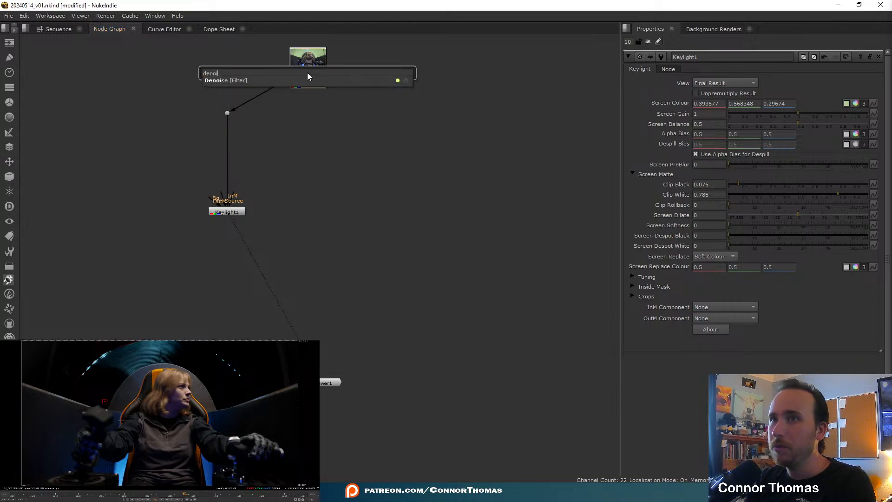
pyautogui.press('Return')
pyautogui.press('1')
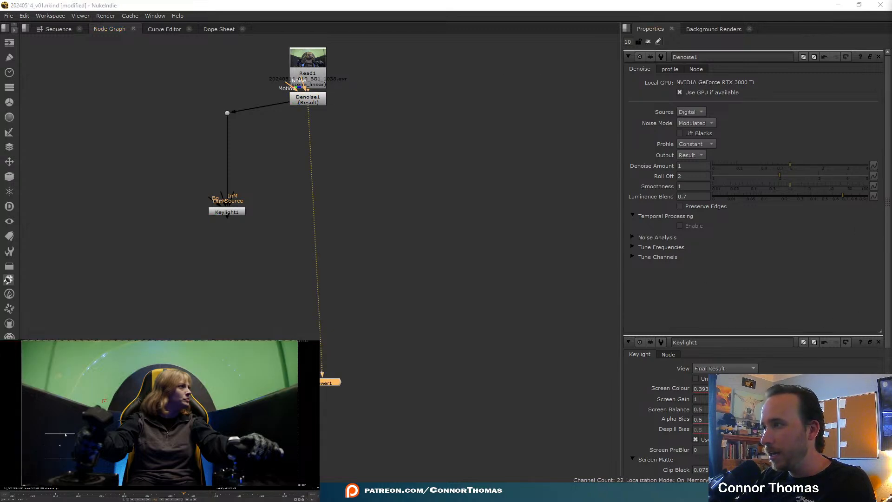
# - Place the Denoise analysis box over the dark cockpit wall beside the joystick, and close the Keylight properties
pyautogui.keyDown('ctrl'); pyautogui.keyDown('shift'); pyautogui.moveTo(44, 414); pyautogui.dragTo(74, 438); pyautogui.keyUp('shift'); pyautogui.keyUp('ctrl')
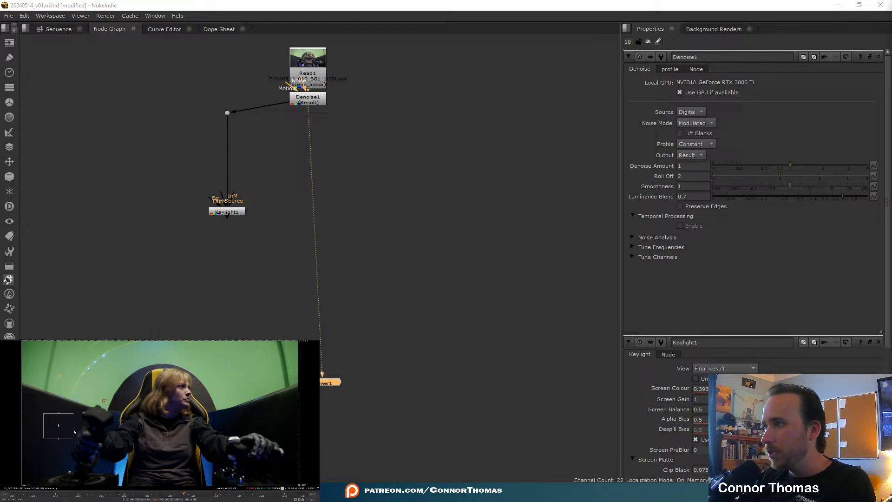
pyautogui.click(880, 343)
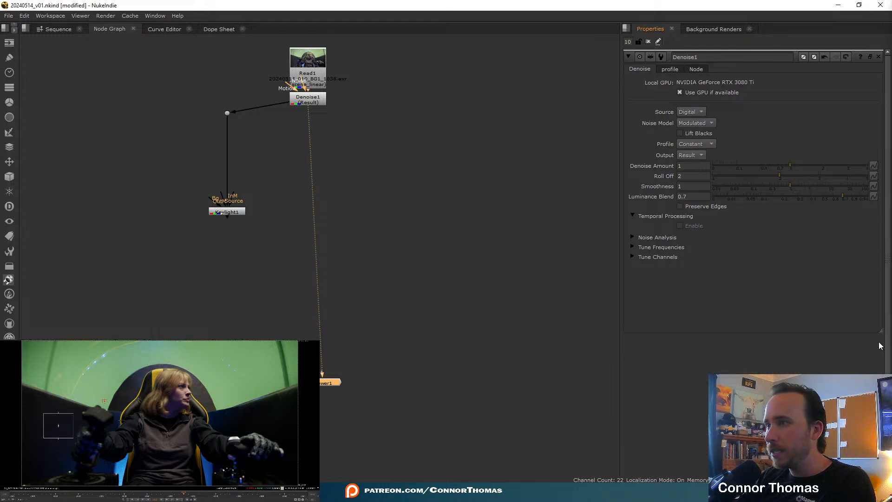
pyautogui.scroll(6, 58, 416)
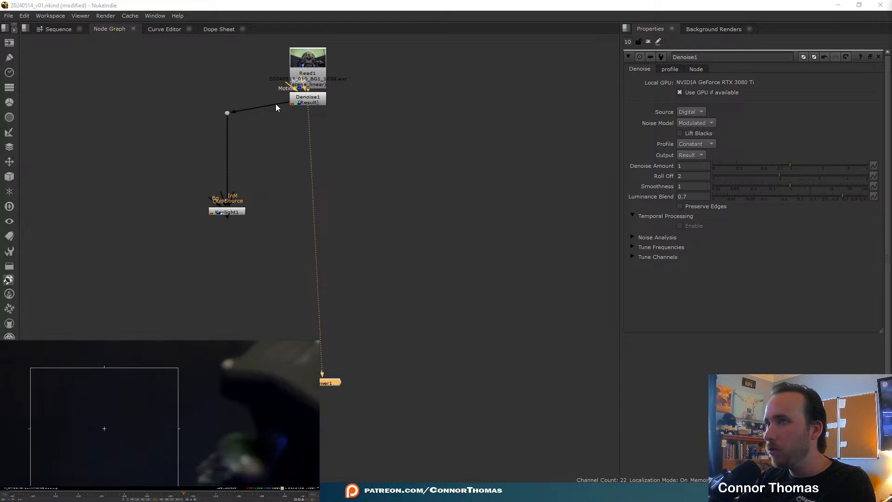
# - Toggle Denoise1 to compare the grain with the plate, and raise its Denoise Amount to 4
pyautogui.click(314, 103)
pyautogui.press('d')
pyautogui.press('d')
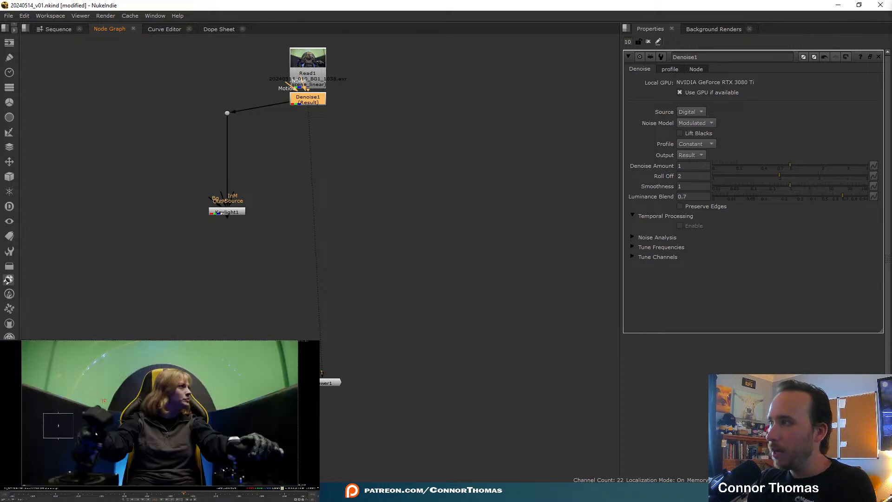
pyautogui.moveTo(824, 166); pyautogui.dragTo(869, 166)
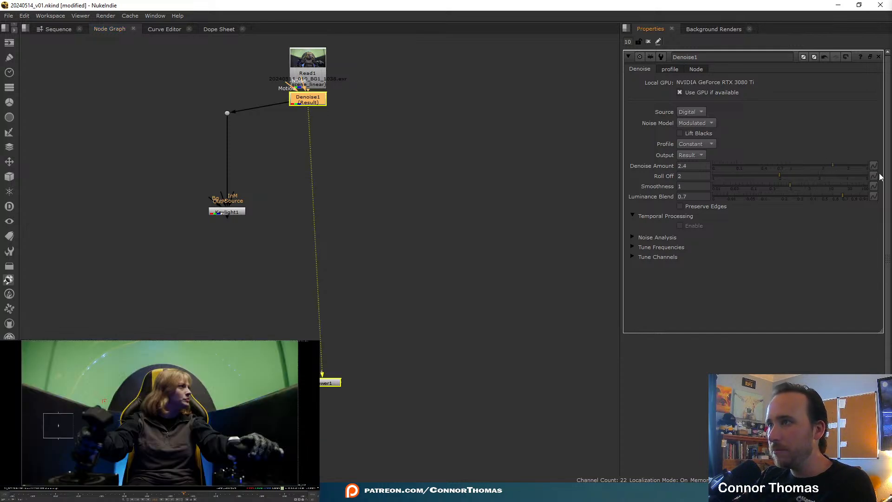
pyautogui.scroll(2, 69, 437)
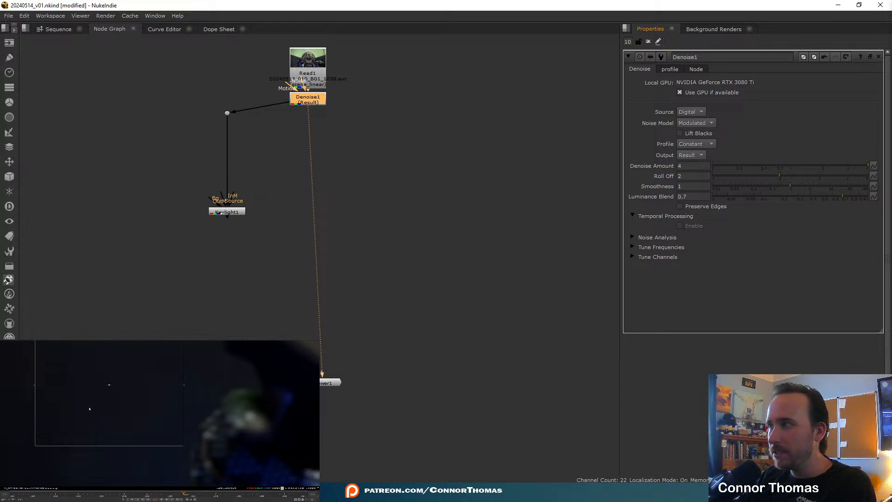
pyautogui.scroll(-3, 88, 409)
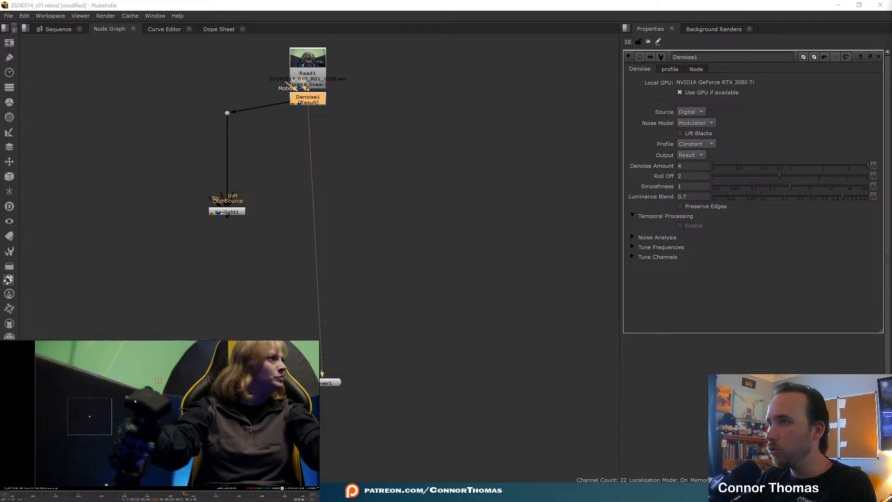
# - Move Denoise1 down level with the Dot and adjust Read1's position above it
pyautogui.moveTo(308, 100); pyautogui.dragTo(306, 118)
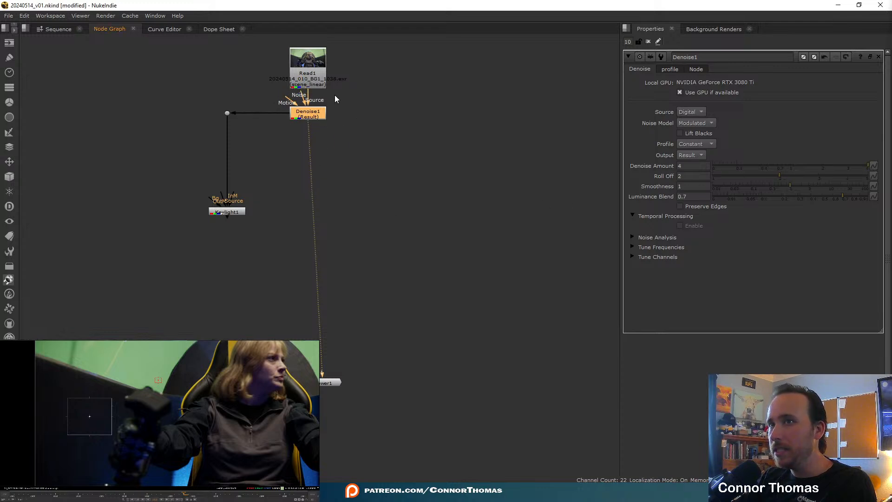
pyautogui.scroll(5, 335, 95)
pyautogui.click(311, 95)
pyautogui.moveTo(309, 93); pyautogui.dragTo(309, 91)
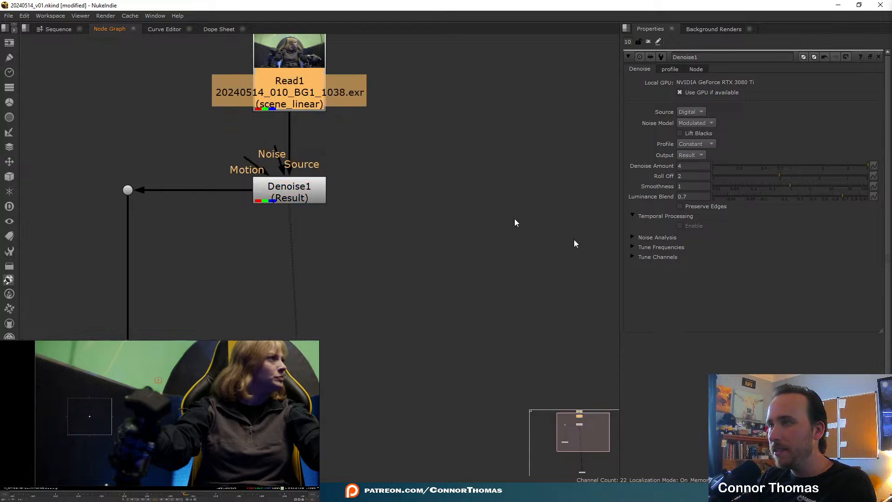
# - Add a Grain node, connect it to the output of Denoise1, and view it
pyautogui.moveTo(330, 249); pyautogui.dragTo(413, 83, button='middle')
pyautogui.press('Tab')
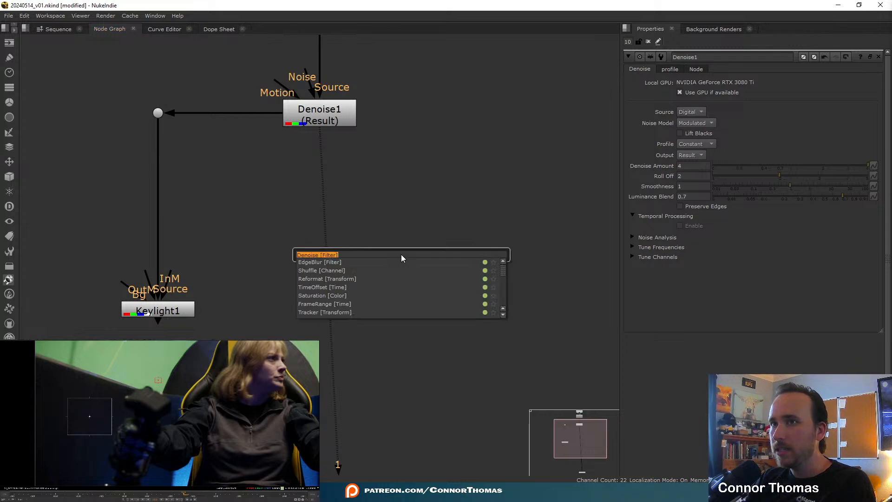
pyautogui.write('gra')
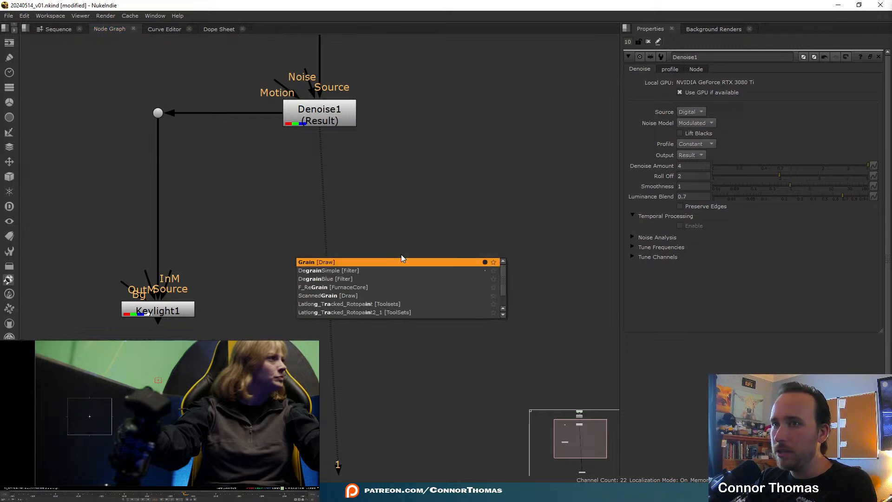
pyautogui.press('Return')
pyautogui.moveTo(384, 234); pyautogui.dragTo(319, 129)
pyautogui.press('1')
# - Close the Denoise1 properties and turn off Apply only through alpha on the Grain node
pyautogui.moveTo(514, 210); pyautogui.dragTo(483, 248, button='middle')
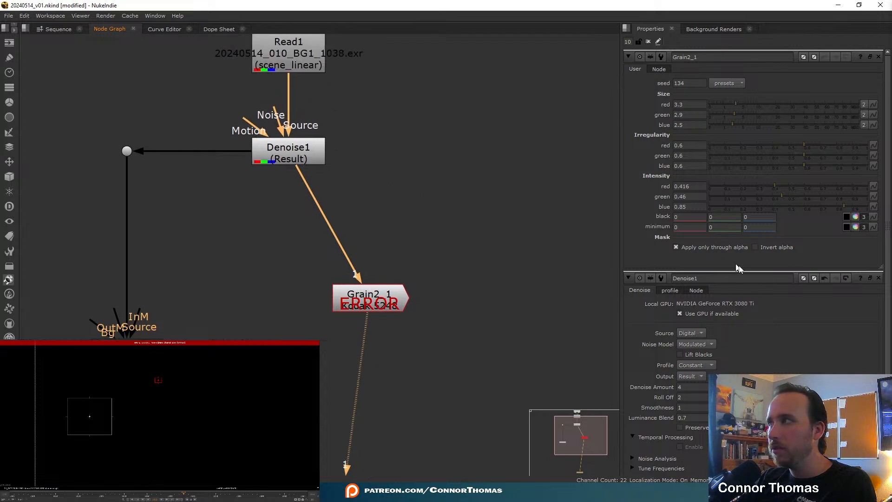
pyautogui.click(878, 278)
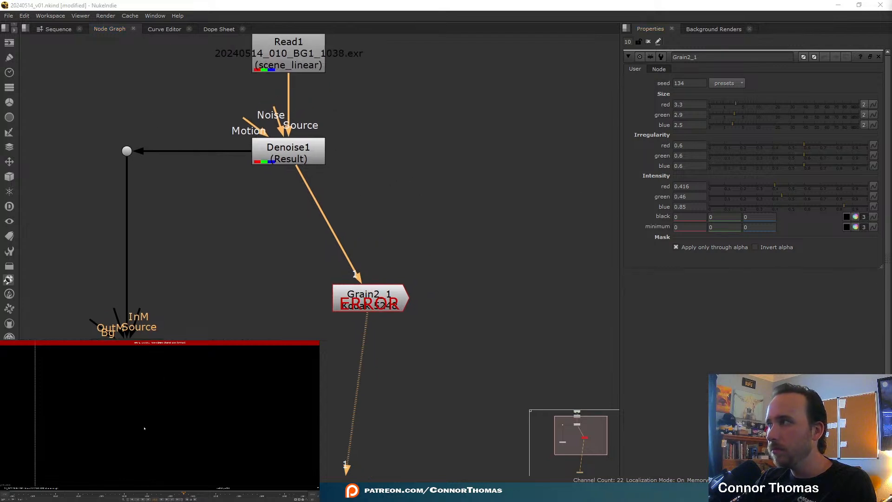
pyautogui.click(676, 247)
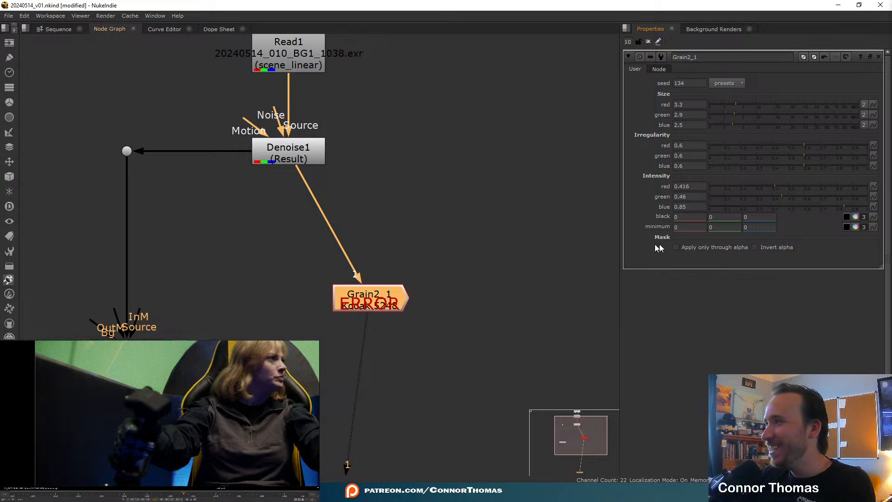
# - Assign Read1 to viewer input 2 and Denoise1 to viewer input 1
pyautogui.click(315, 64)
pyautogui.press('2')
pyautogui.click(497, 279)
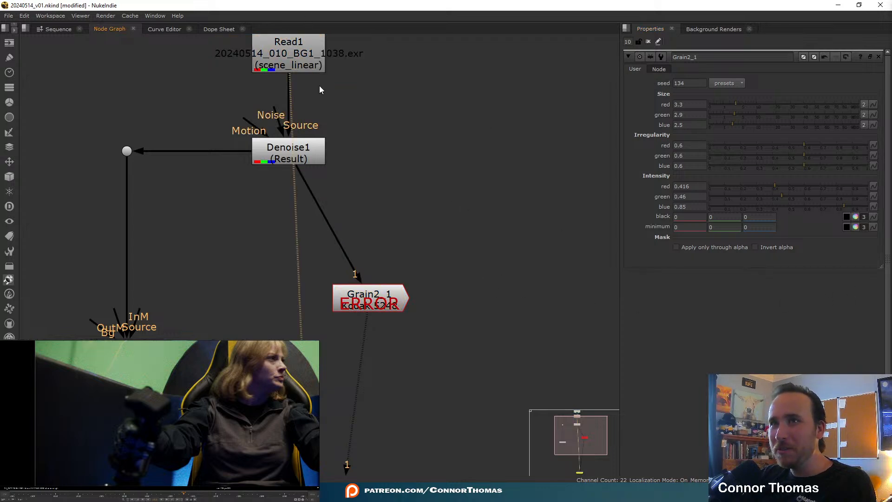
pyautogui.scroll(-3, 334, 107)
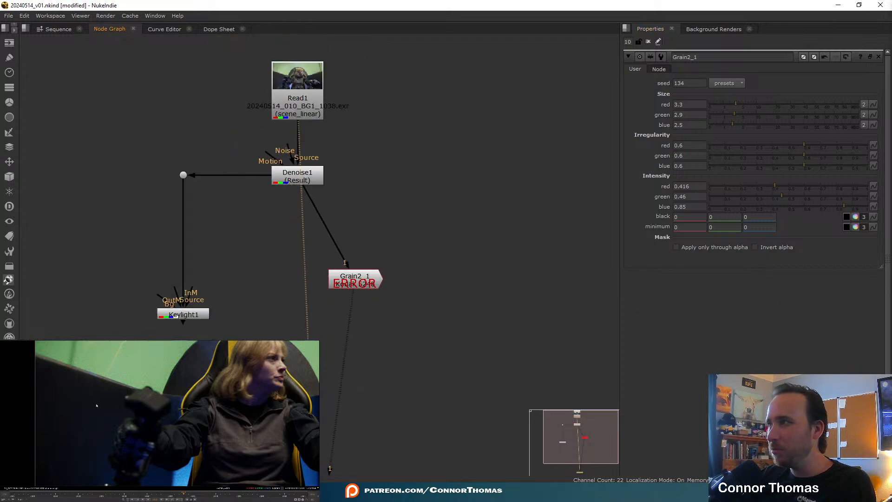
pyautogui.scroll(5, 186, 432)
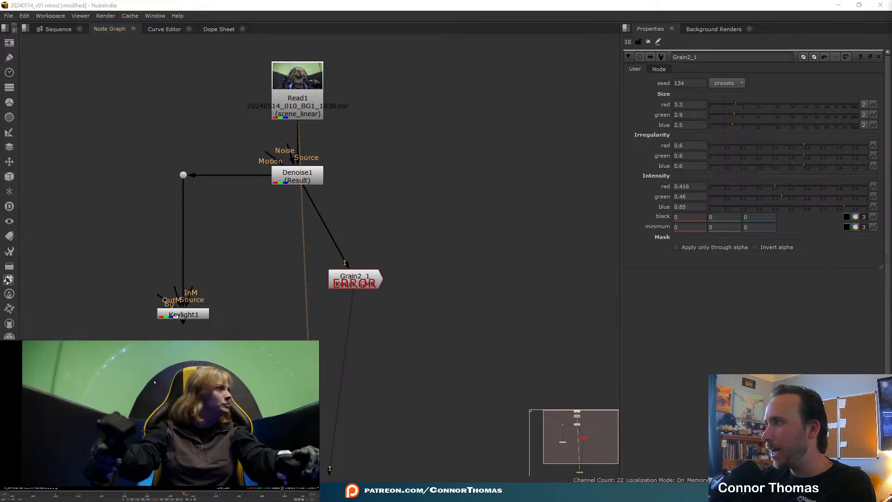
pyautogui.moveTo(187, 432); pyautogui.dragTo(206, 432, button='middle')
pyautogui.scroll(-2, 196, 423)
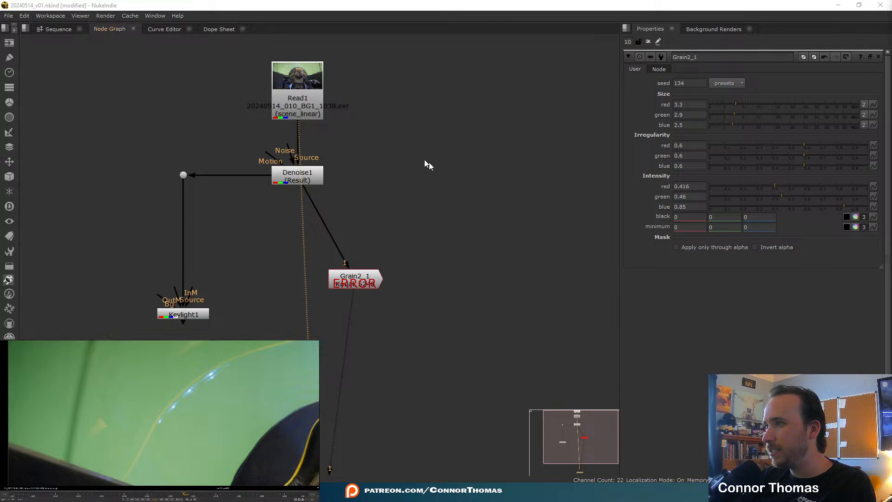
pyautogui.click(315, 184)
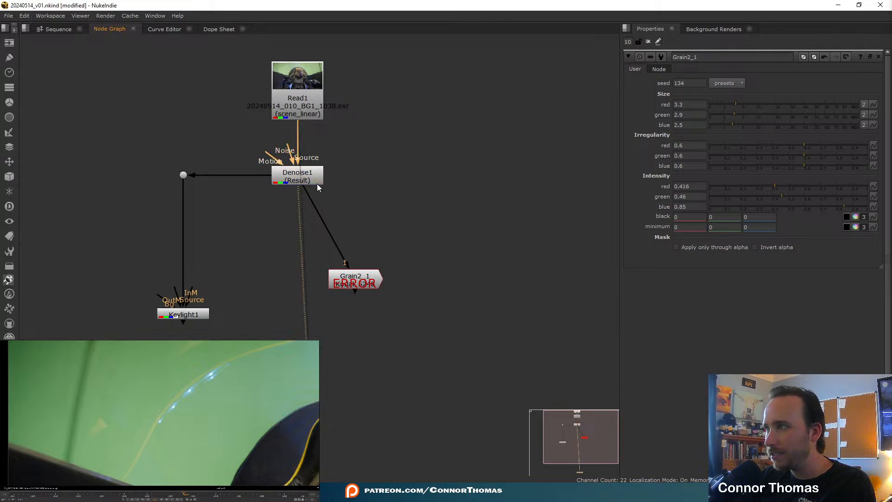
pyautogui.press('1')
# - Compare the denoised result with the original plate on the green screen and the seat back
pyautogui.scroll(7, 65, 421)
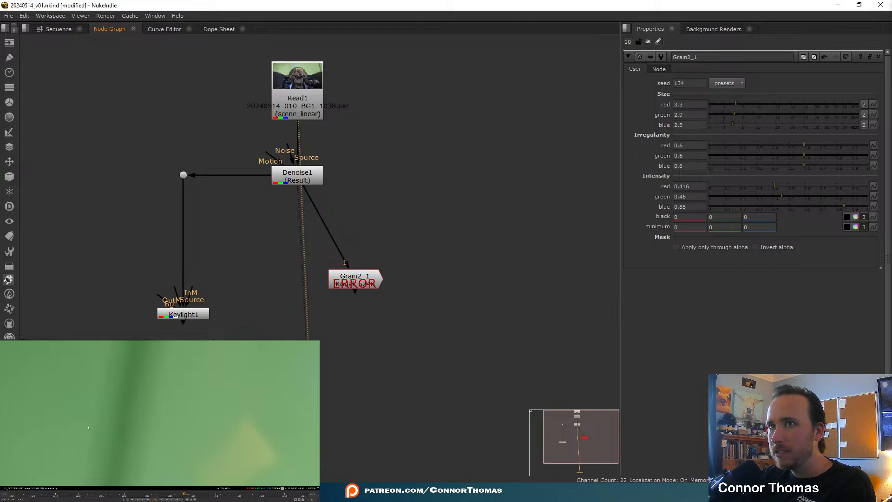
pyautogui.scroll(-5, 135, 390)
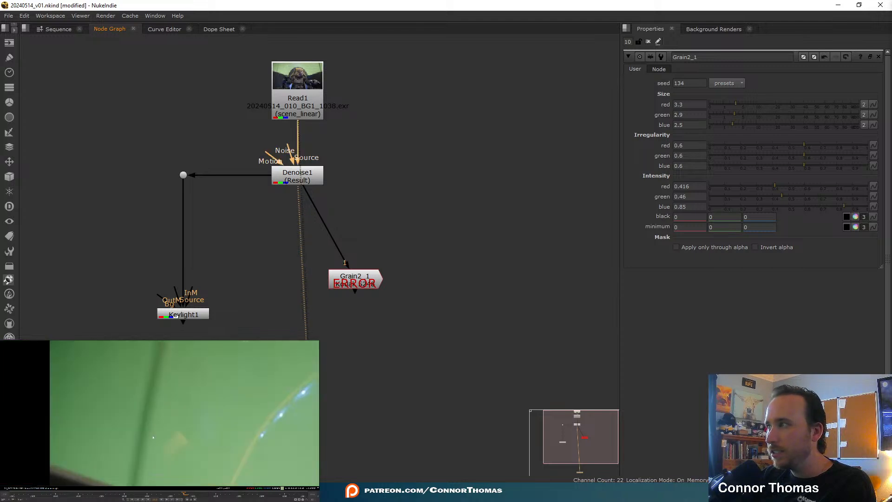
pyautogui.scroll(6, 135, 390)
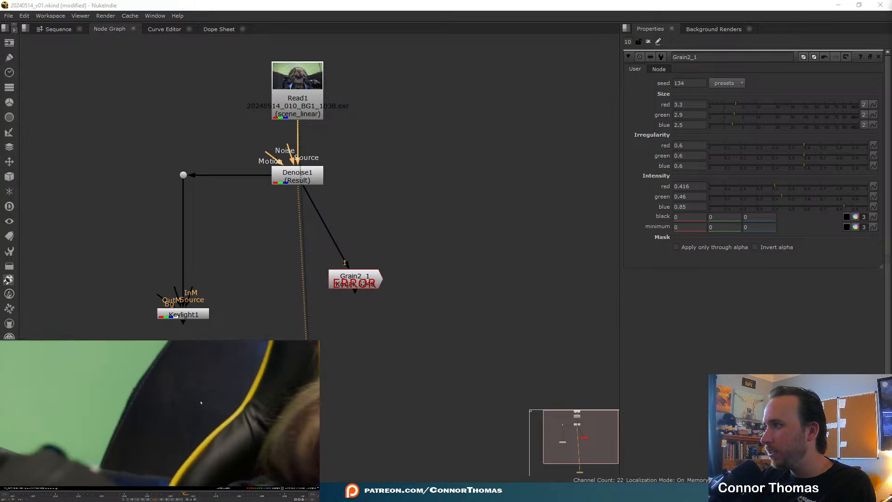
pyautogui.moveTo(195, 405); pyautogui.dragTo(144, 403, button='middle')
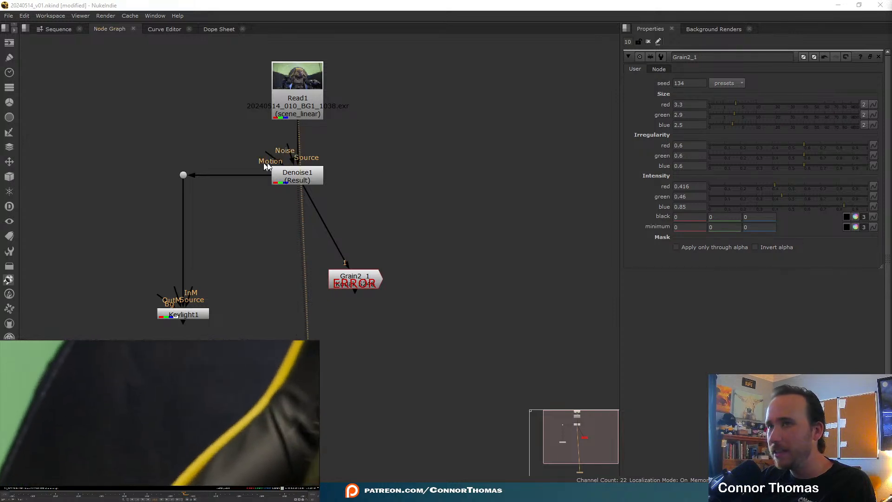
# - Wipe Denoise1 against the plate and examine the grain closely on the dark fabric of the seat back
pyautogui.scroll(-8, 154, 408)
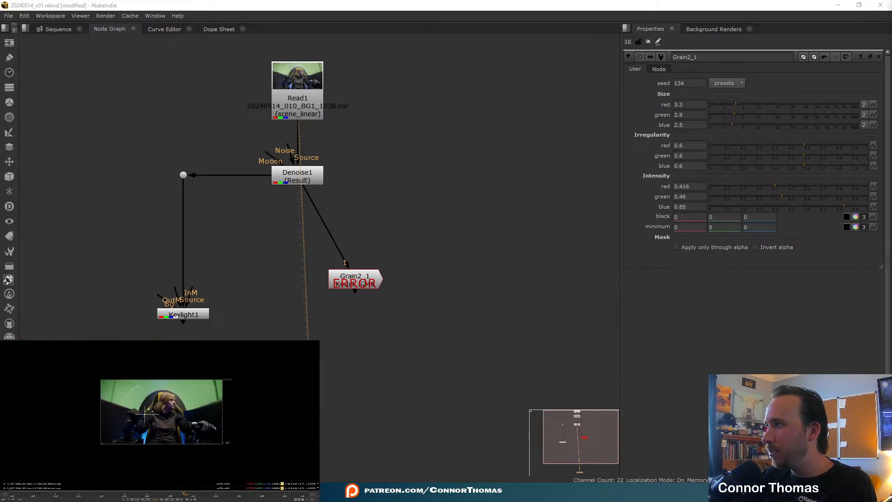
pyautogui.scroll(8, 148, 406)
pyautogui.scroll(3, 149, 407)
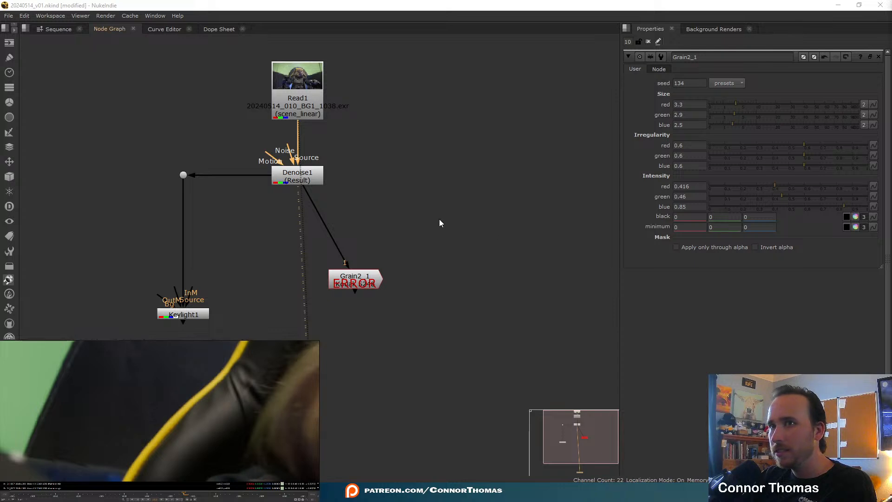
pyautogui.scroll(4, 93, 412)
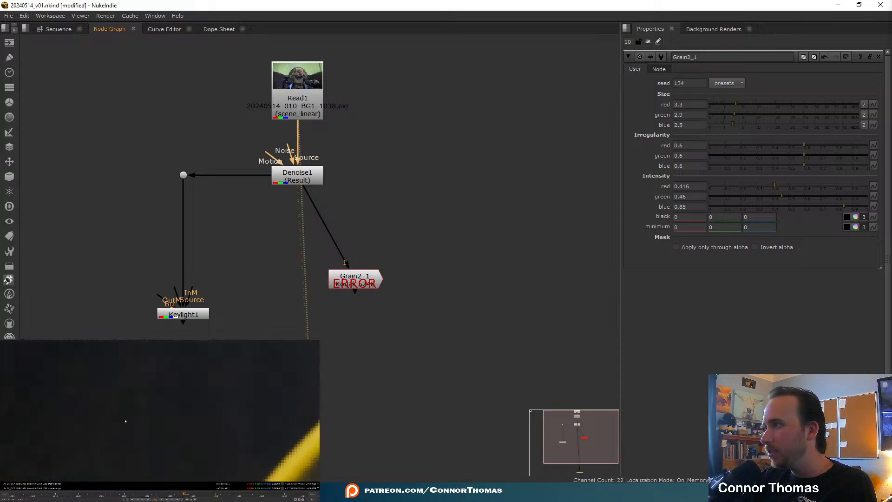
pyautogui.scroll(2, 114, 399)
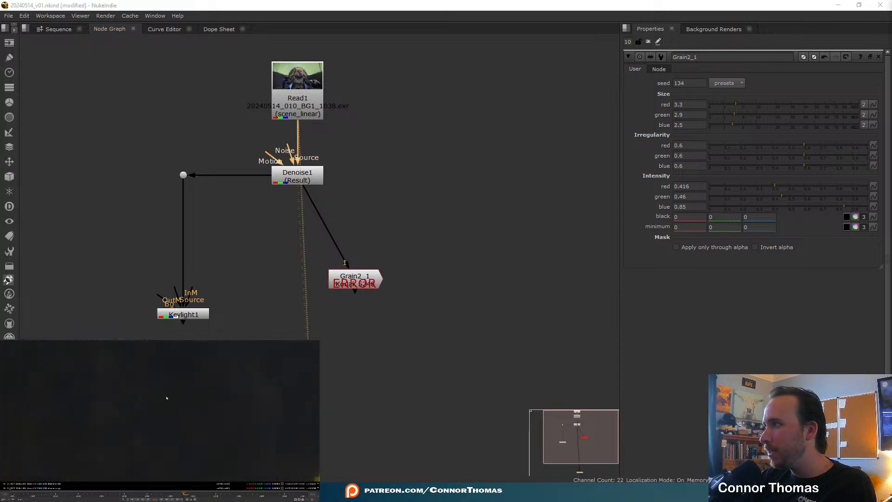
pyautogui.moveTo(162, 389); pyautogui.dragTo(228, 426)
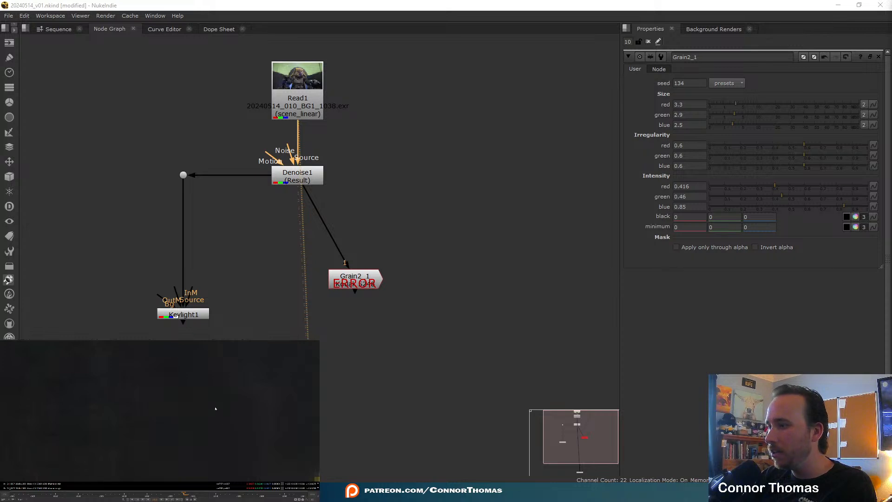
pyautogui.moveTo(233, 433); pyautogui.dragTo(179, 455, button='middle')
pyautogui.moveTo(179, 393); pyautogui.dragTo(177, 400, button='middle')
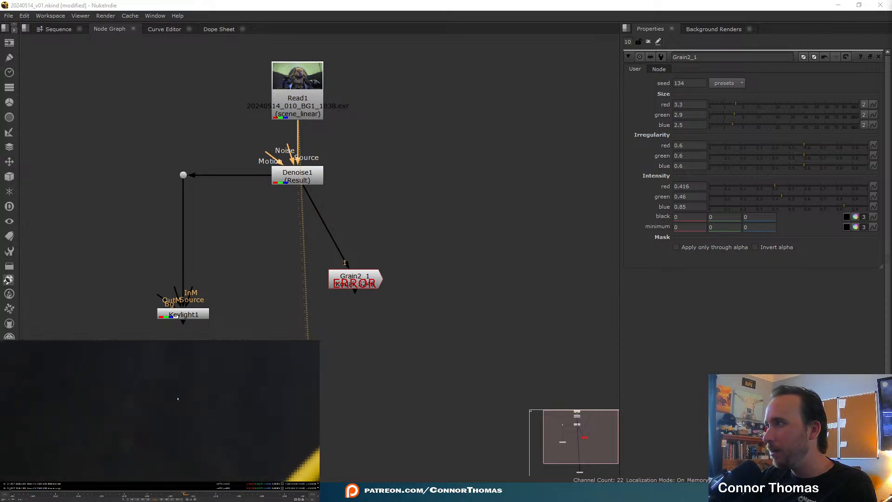
pyautogui.moveTo(170, 392); pyautogui.dragTo(227, 454)
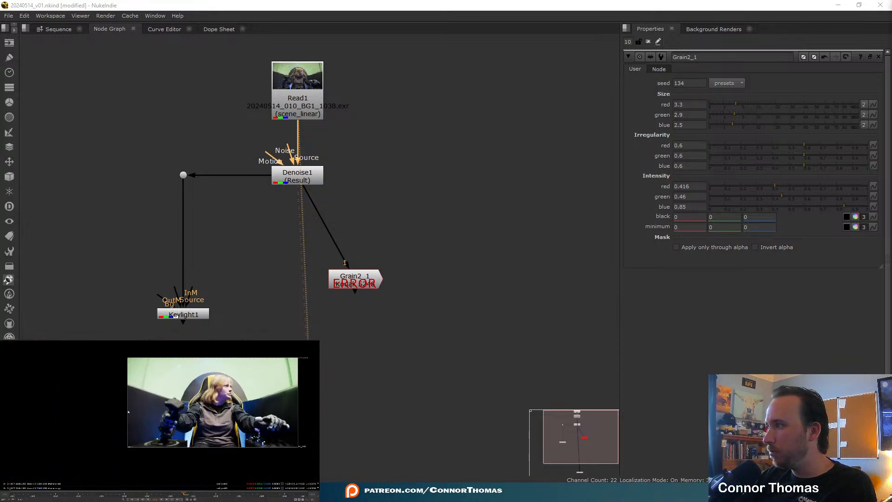
pyautogui.keyDown('ctrl'); pyautogui.keyDown('shift'); pyautogui.moveTo(82, 389); pyautogui.dragTo(128, 431); pyautogui.keyUp('shift'); pyautogui.keyUp('ctrl')
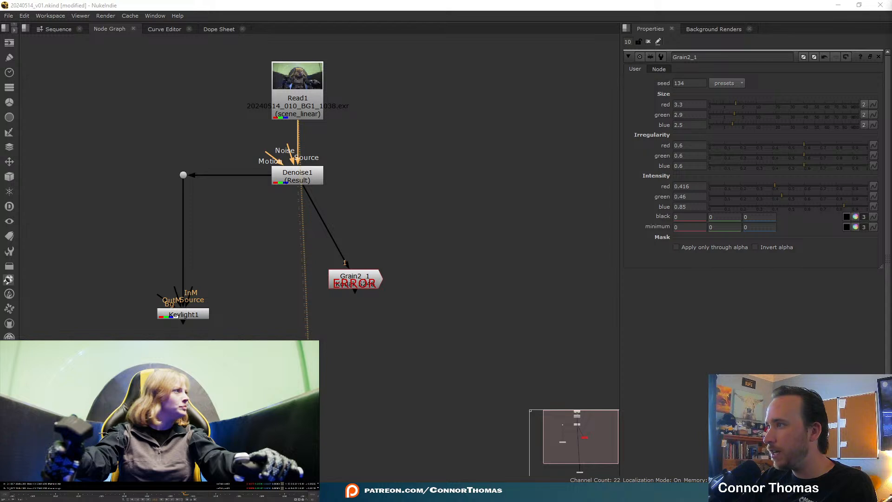
# - Show only the red channel and examine the grain across the wipe on the seat back beside the yellow piping
pyautogui.scroll(6, 109, 426)
pyautogui.moveTo(136, 343); pyautogui.dragTo(153, 384, button='middle')
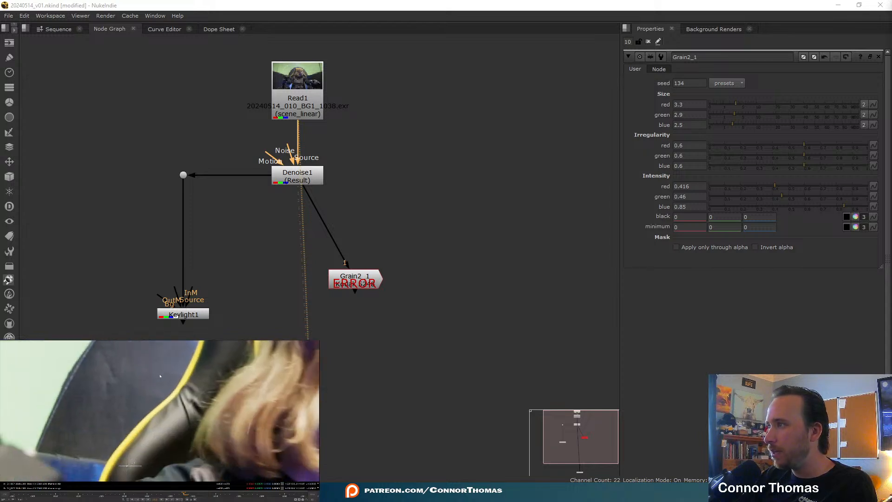
pyautogui.press('r')
pyautogui.scroll(8, 154, 383)
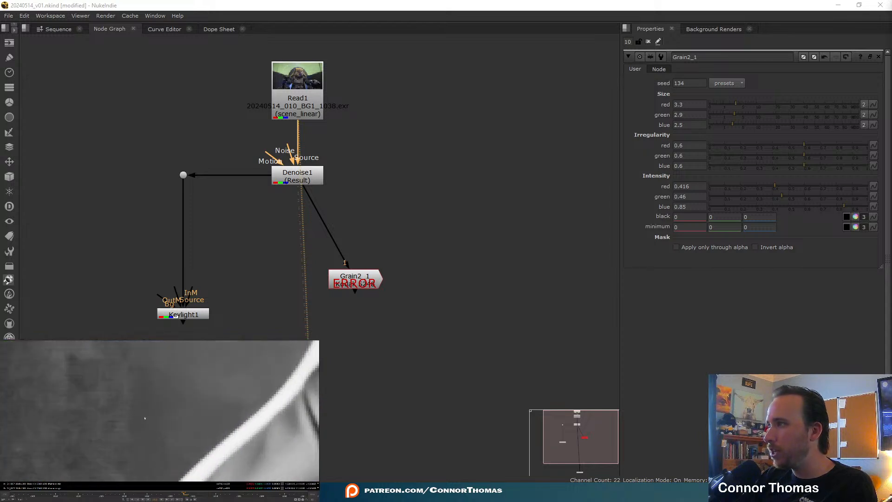
pyautogui.moveTo(189, 385); pyautogui.dragTo(142, 439, button='middle')
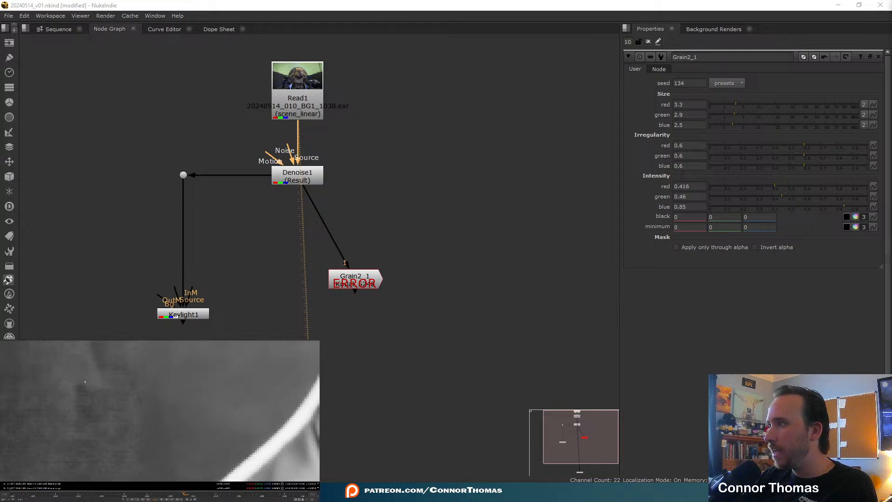
pyautogui.keyDown('ctrl'); pyautogui.keyDown('shift'); pyautogui.moveTo(164, 386); pyautogui.dragTo(221, 417); pyautogui.keyUp('shift'); pyautogui.keyUp('ctrl')
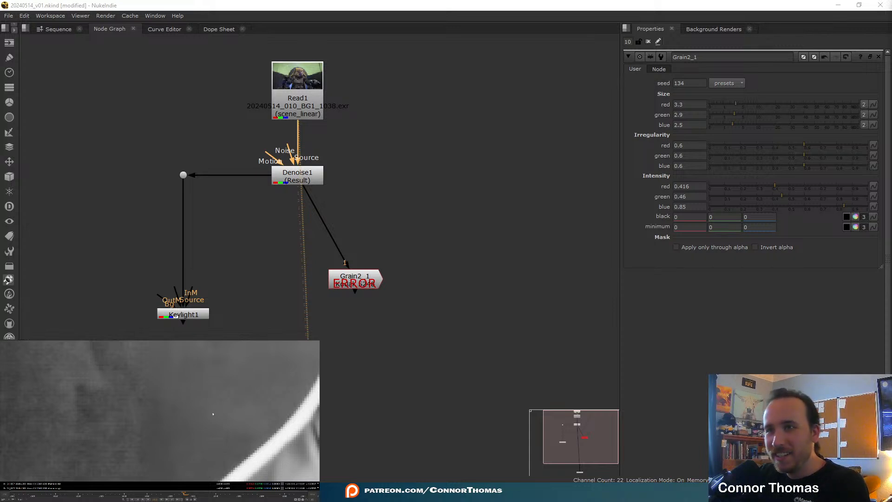
# - Move the Grain node and the Viewer clear of the plate branch, and view Grain2_1 in viewer input 1
pyautogui.moveTo(360, 281); pyautogui.dragTo(407, 253)
pyautogui.moveTo(342, 448); pyautogui.dragTo(389, 302, button='middle')
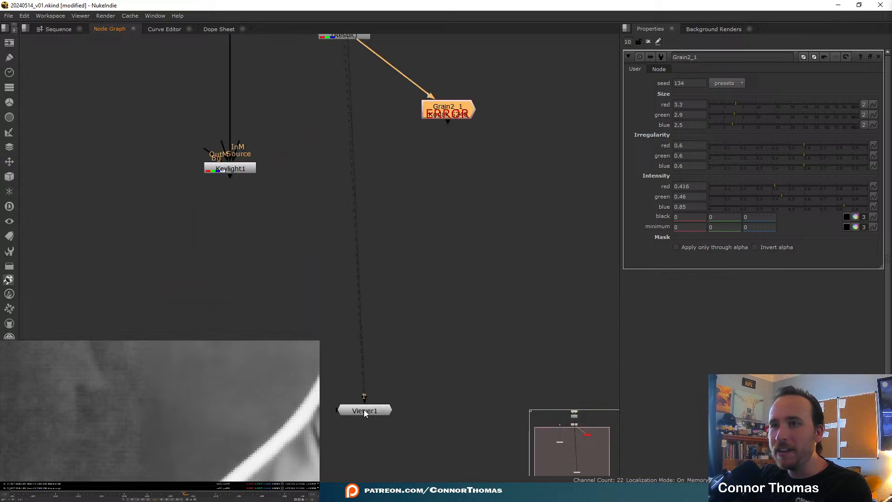
pyautogui.moveTo(365, 410); pyautogui.dragTo(504, 374)
pyautogui.moveTo(484, 216); pyautogui.dragTo(471, 325, button='middle')
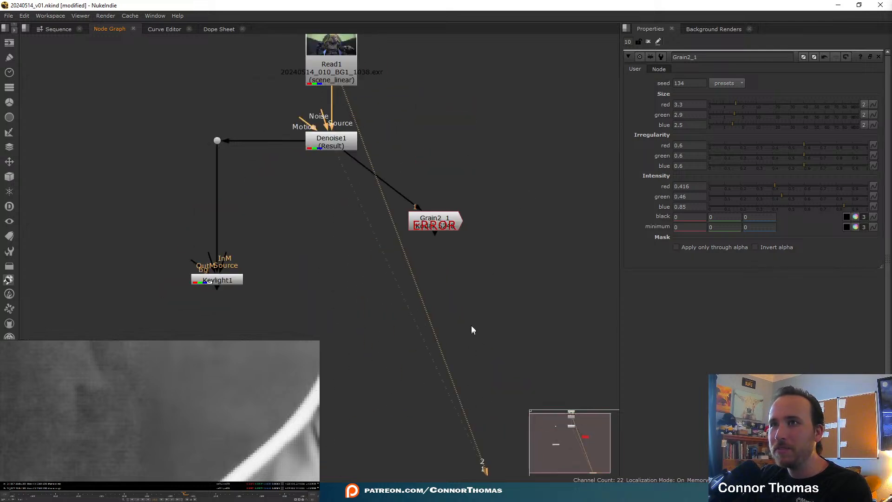
pyautogui.moveTo(471, 289); pyautogui.dragTo(442, 242, button='middle')
pyautogui.click(416, 172)
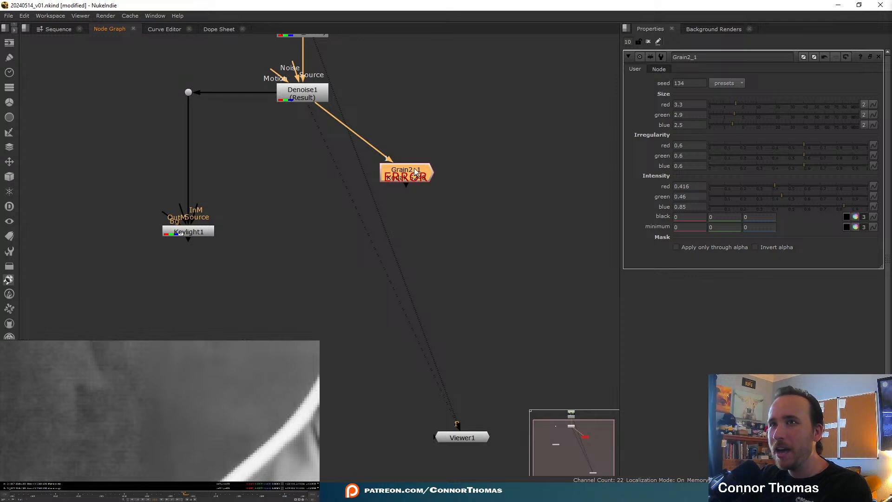
pyautogui.moveTo(427, 144); pyautogui.dragTo(408, 236, button='middle')
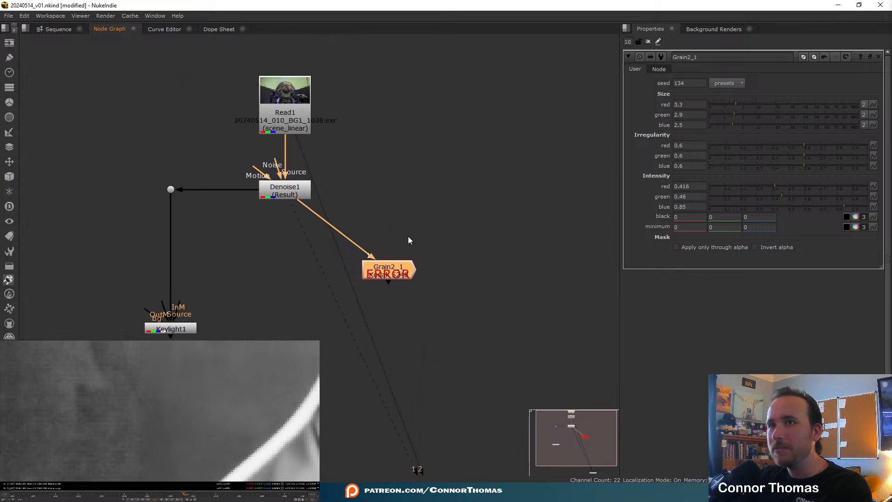
pyautogui.press('1')
pyautogui.click(408, 237)
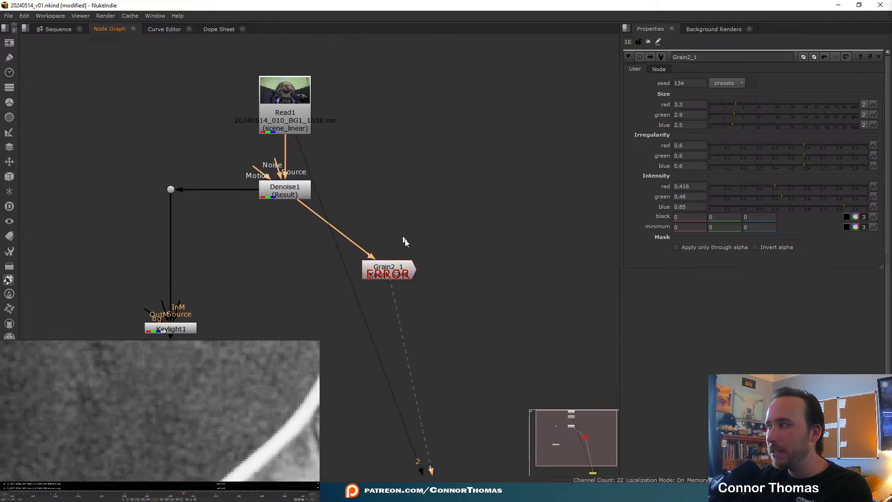
# - Compare the added grain with the plate's grain on the seat back, and disable Grain2_1
pyautogui.scroll(-6, 158, 409)
pyautogui.moveTo(162, 410); pyautogui.dragTo(153, 386, button='middle')
pyautogui.scroll(1, 153, 390)
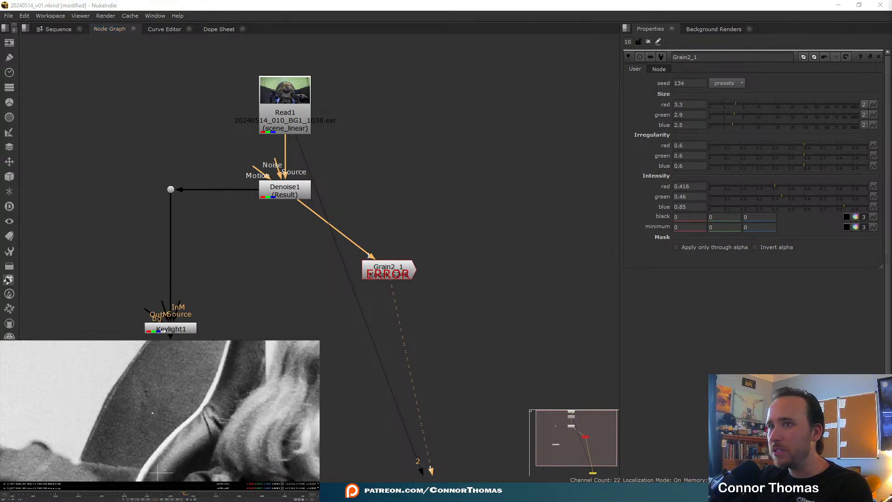
pyautogui.click(409, 277)
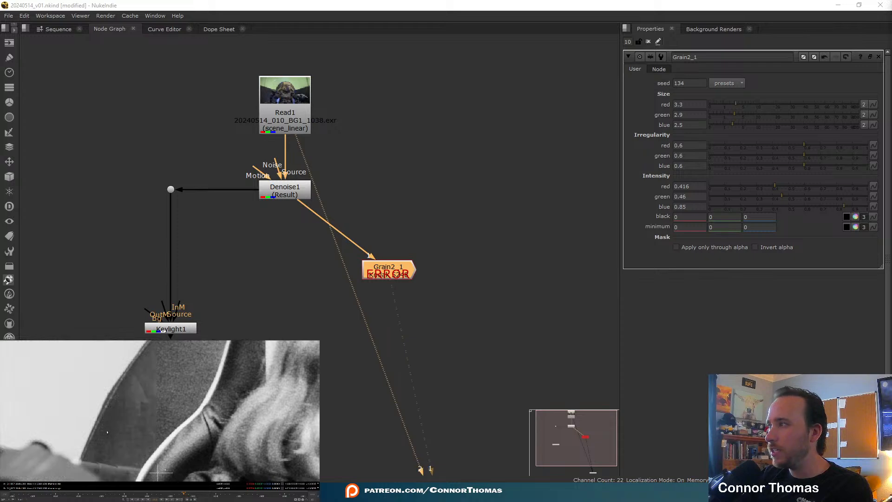
pyautogui.scroll(5, 150, 410)
pyautogui.scroll(3, 150, 409)
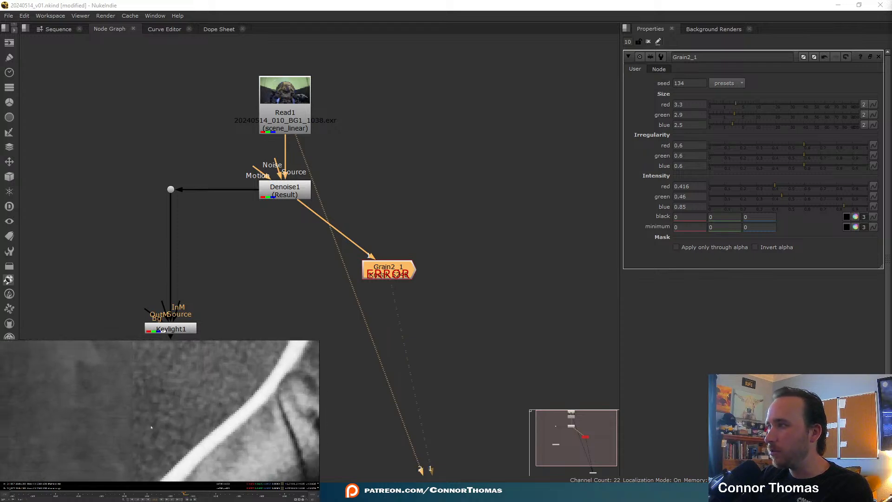
pyautogui.press('d')
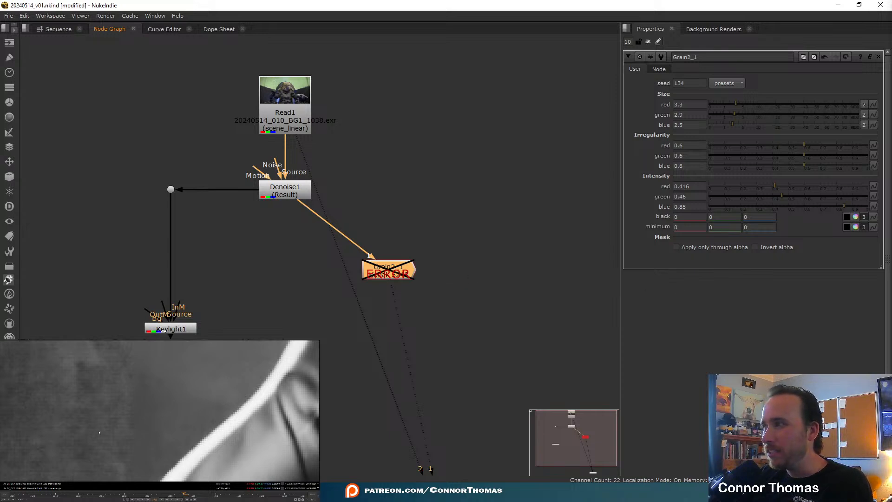
# - Enable Grain2_1 again and set its red grain size to 0.55 while comparing against the plate's red channel
pyautogui.scroll(2, 93, 404)
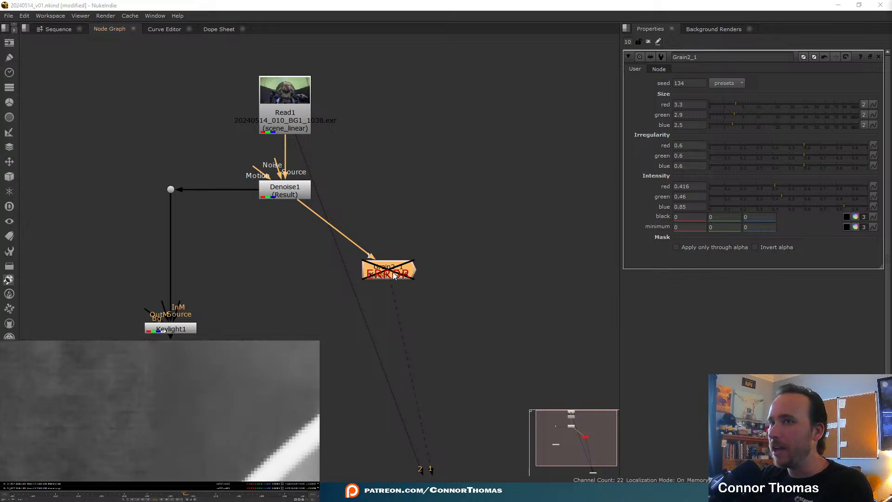
pyautogui.press('d')
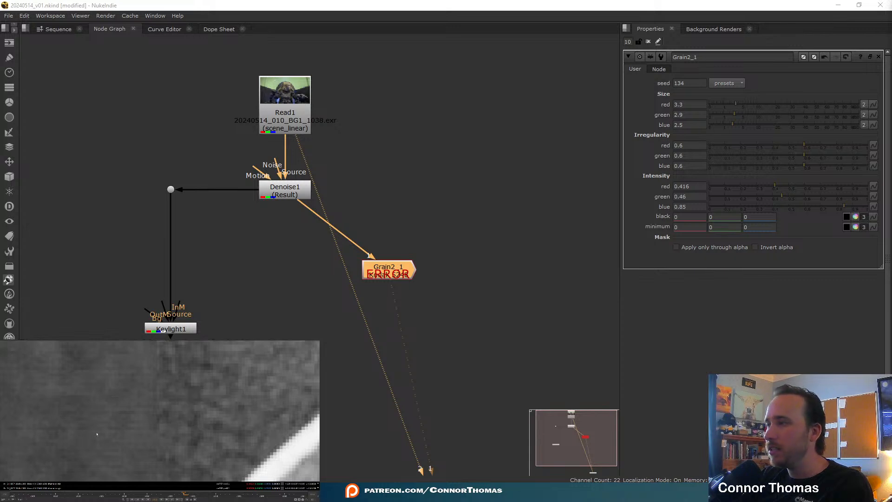
pyautogui.press('r')
pyautogui.press('r')
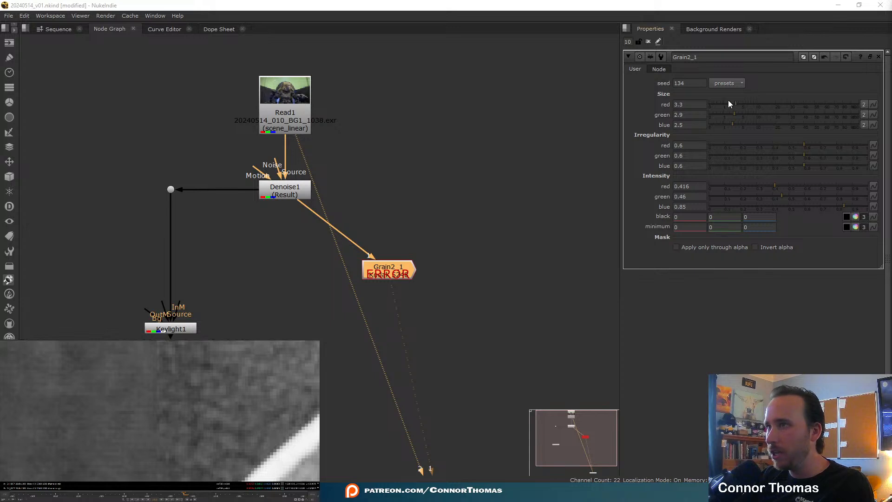
pyautogui.moveTo(733, 105); pyautogui.dragTo(721, 107)
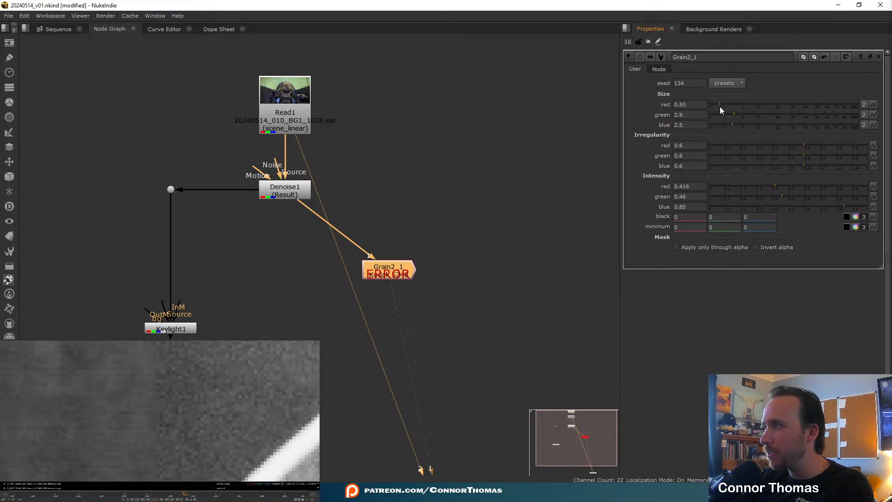
pyautogui.moveTo(164, 410); pyautogui.dragTo(213, 429)
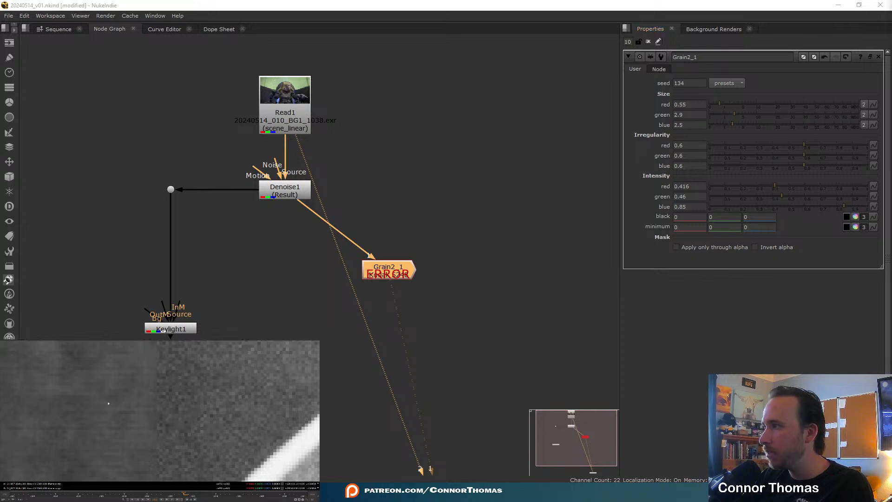
# - Lower Grain2_1's red intensity to 0.16 to match the plate grain on the seat back
pyautogui.moveTo(92, 402); pyautogui.dragTo(131, 427)
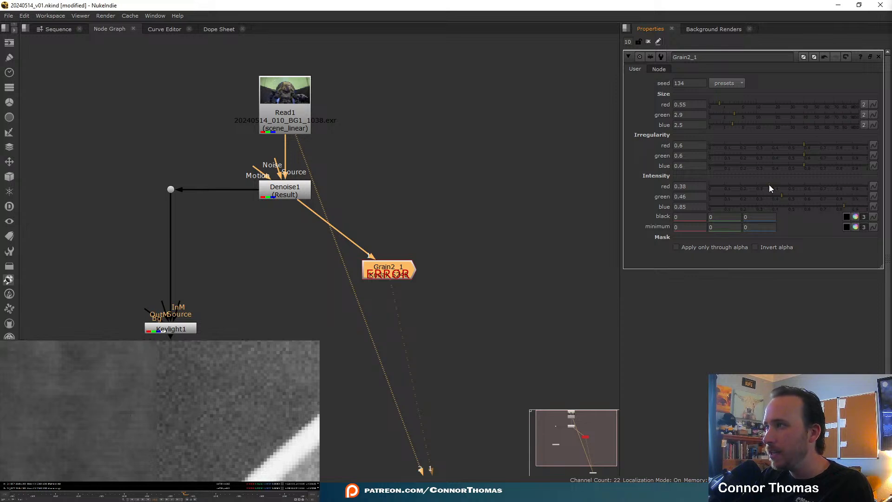
pyautogui.moveTo(769, 186); pyautogui.dragTo(744, 189)
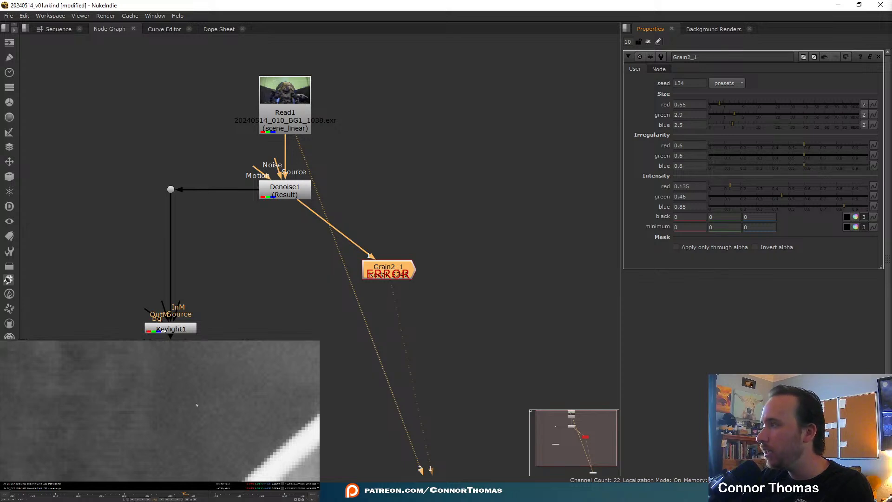
pyautogui.moveTo(731, 188); pyautogui.dragTo(732, 188)
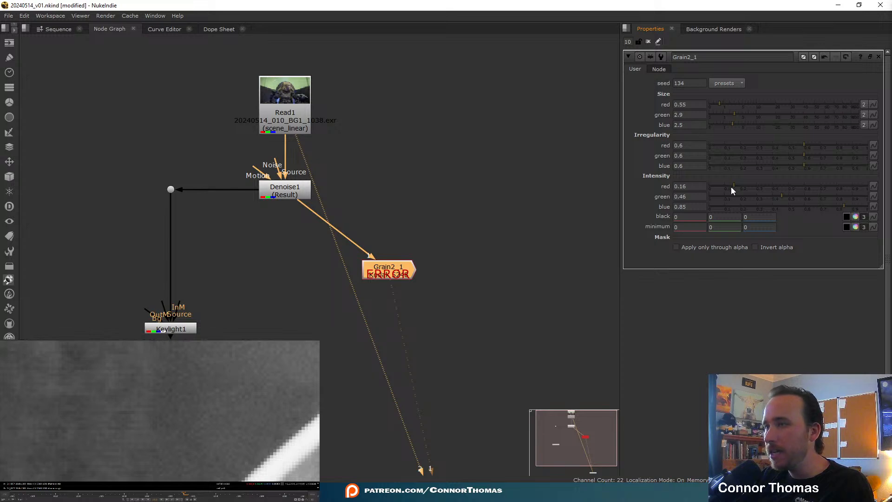
# - Try a red black level of -0.1 on Grain2_1, and return it to 0
pyautogui.click(683, 217)
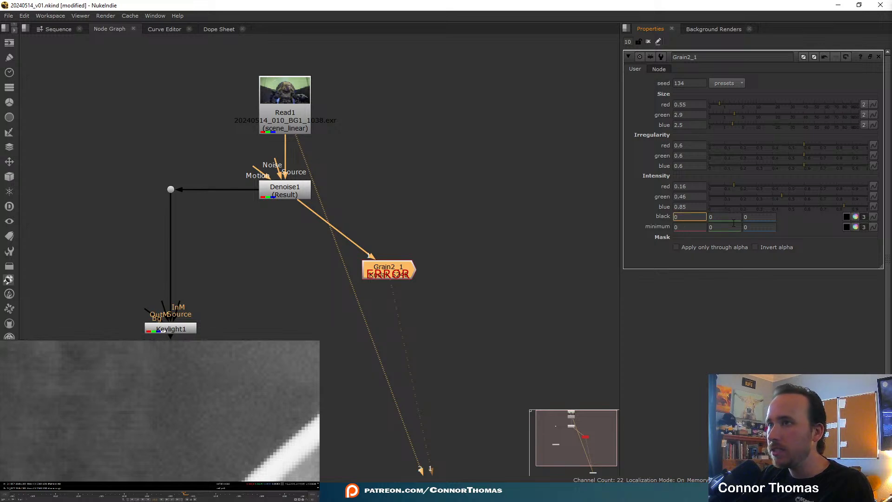
pyautogui.write('-0.1')
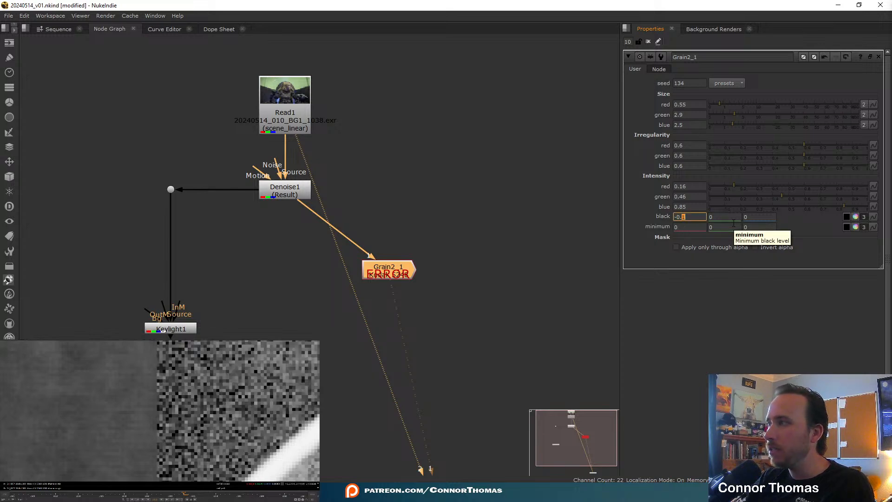
pyautogui.press('Up')
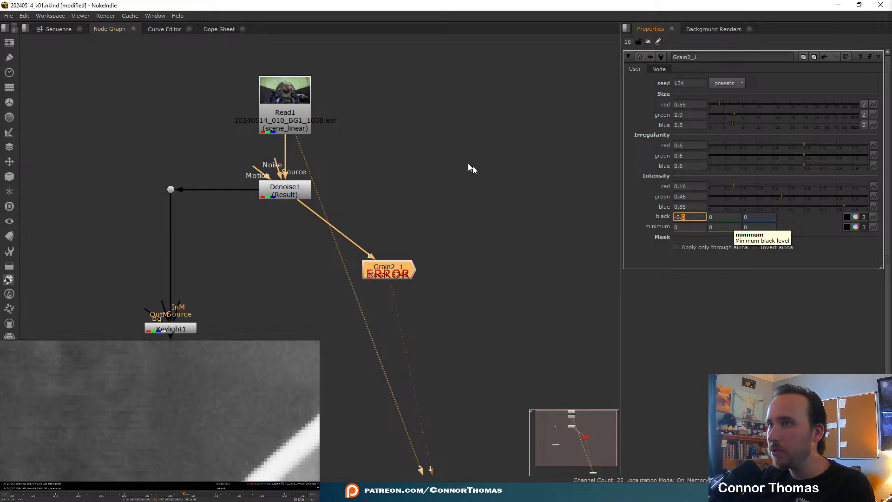
# - Retune Grain2_1's red channel to intensity 0.21, irregularity 0.445 and size 1.4
pyautogui.moveTo(735, 186); pyautogui.dragTo(743, 186)
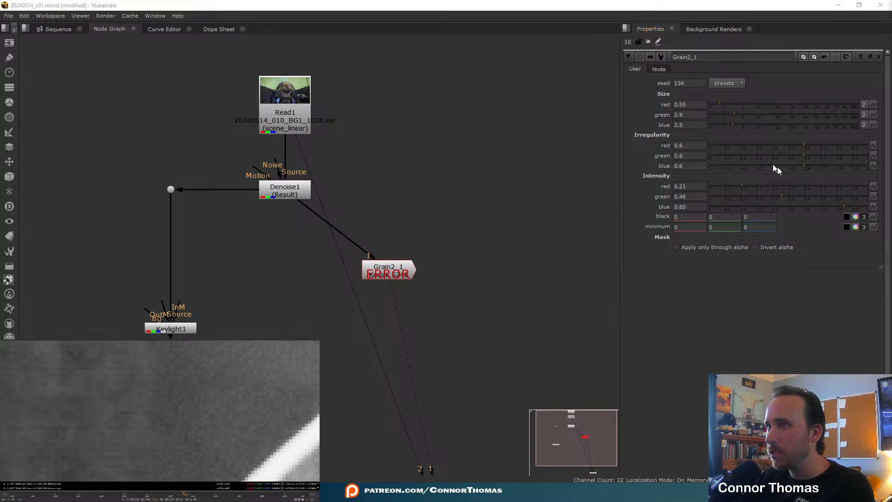
pyautogui.moveTo(804, 145); pyautogui.dragTo(779, 146)
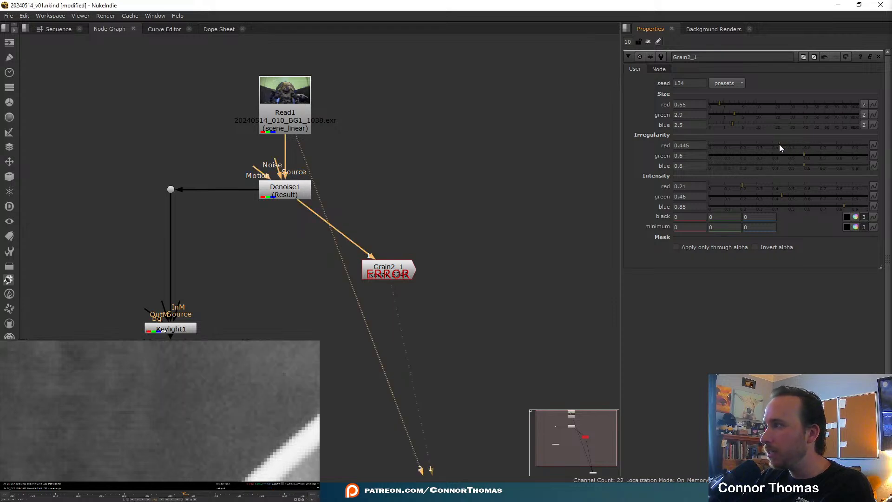
pyautogui.click(721, 105)
pyautogui.moveTo(721, 104); pyautogui.dragTo(722, 105)
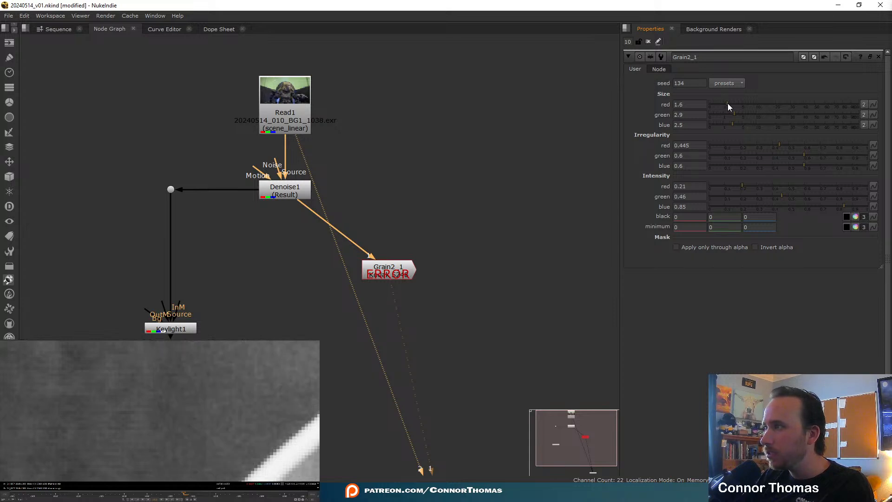
pyautogui.moveTo(727, 104); pyautogui.dragTo(726, 104)
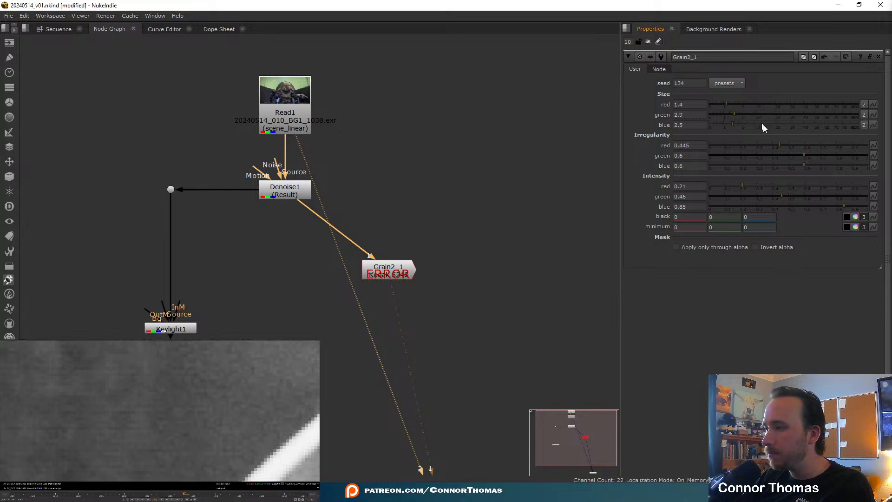
# - Set Grain2_1's red intensity to 0.165 and check the match on the seat back close up
pyautogui.moveTo(738, 186)
pyautogui.mouseDown()
pyautogui.moveTo(748, 186)
pyautogui.moveTo(736, 187)
pyautogui.mouseUp()
pyautogui.moveTo(155, 389); pyautogui.dragTo(231, 438)
pyautogui.scroll(-4, 194, 426)
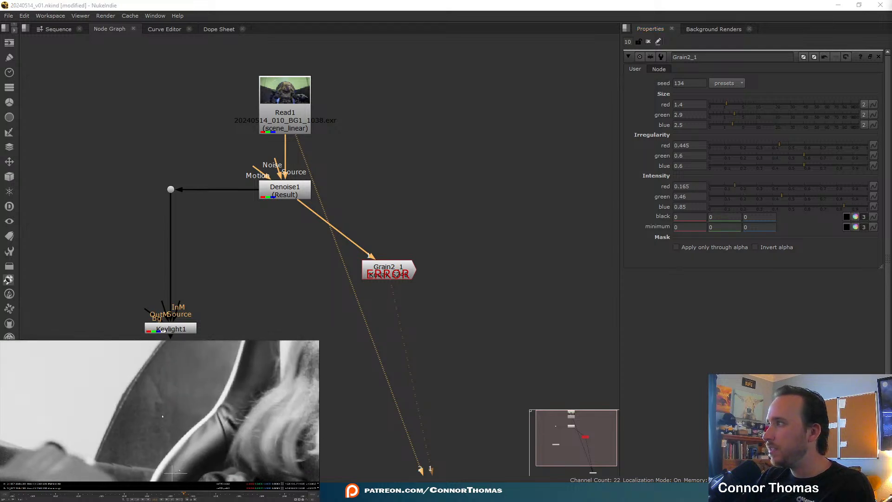
pyautogui.moveTo(193, 423); pyautogui.dragTo(149, 418, button='middle')
pyautogui.scroll(6, 149, 418)
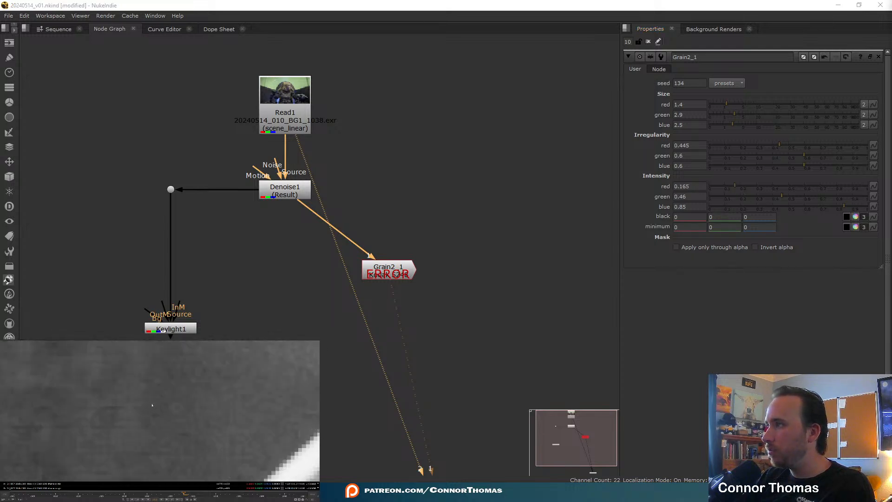
# - Set Grain2_1's red intensity to 0.2 and red size to 1, and compare the grain on the seat back
pyautogui.moveTo(737, 186); pyautogui.dragTo(740, 185)
pyautogui.click(741, 185)
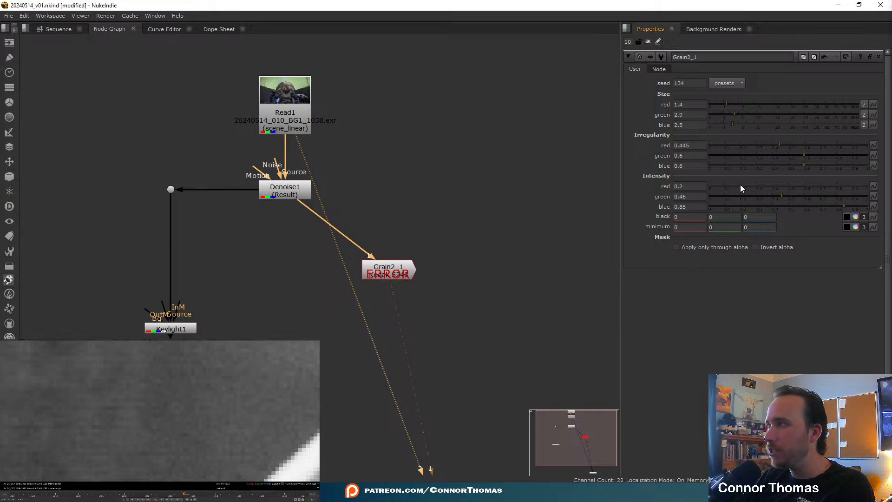
pyautogui.click(727, 105)
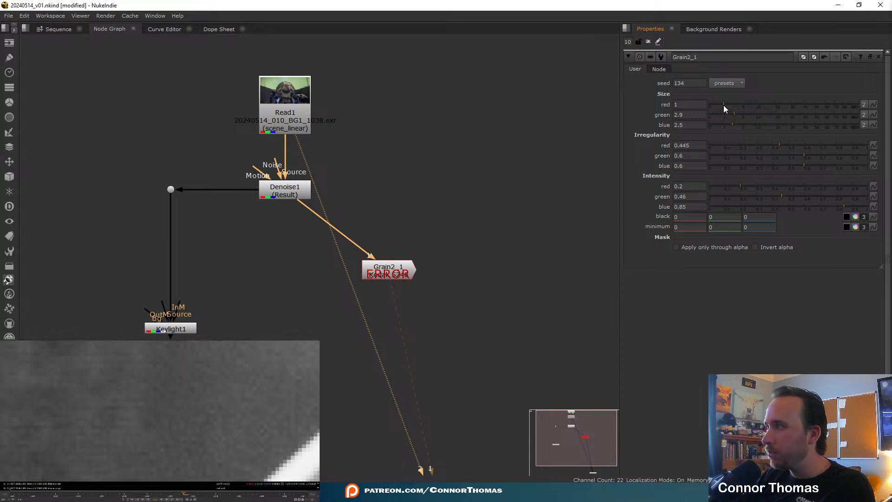
pyautogui.scroll(-3, 157, 419)
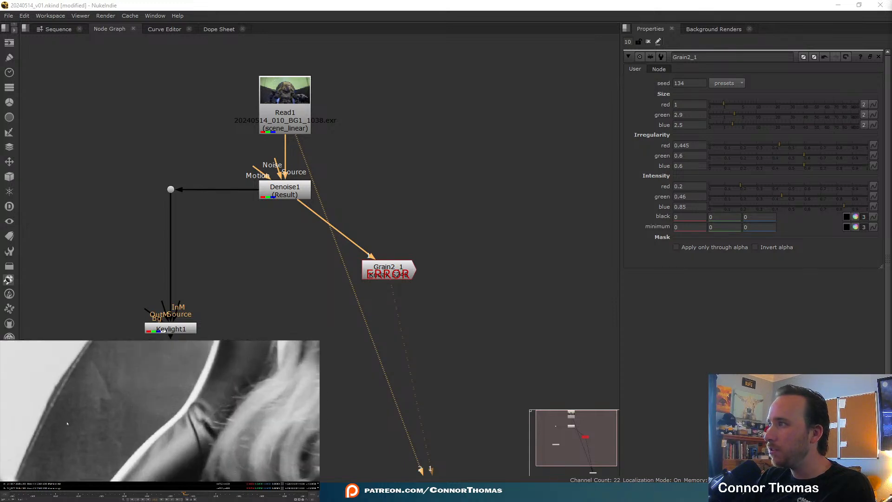
pyautogui.click(385, 274)
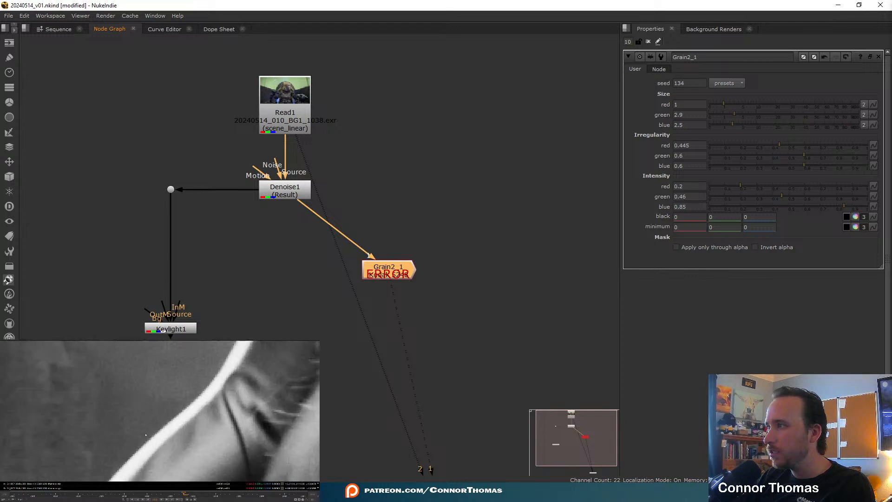
# - Try a red intensity of 0.31 on Grain2_1, and undo the change
pyautogui.click(757, 185)
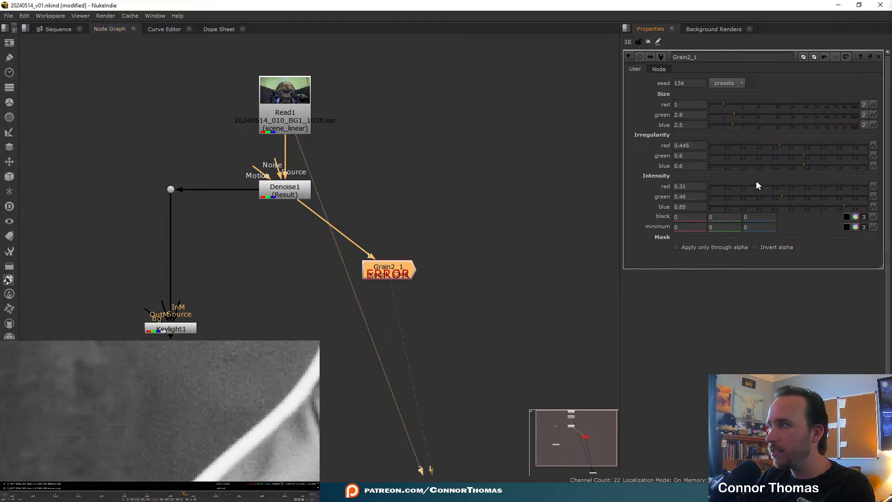
pyautogui.moveTo(757, 182); pyautogui.dragTo(749, 181)
pyautogui.hotkey('ctrl', 'z')
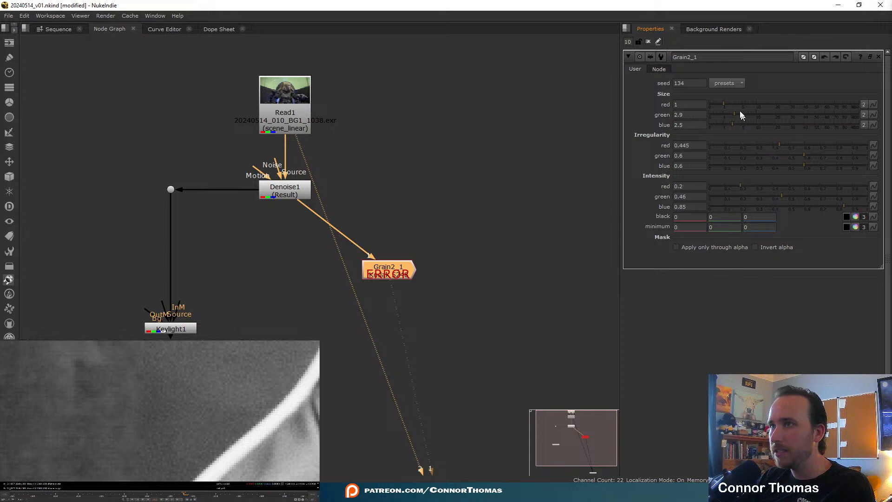
# - Set Grain2_1's red size to 1.6 and check the grain match on the seat back
pyautogui.click(725, 103)
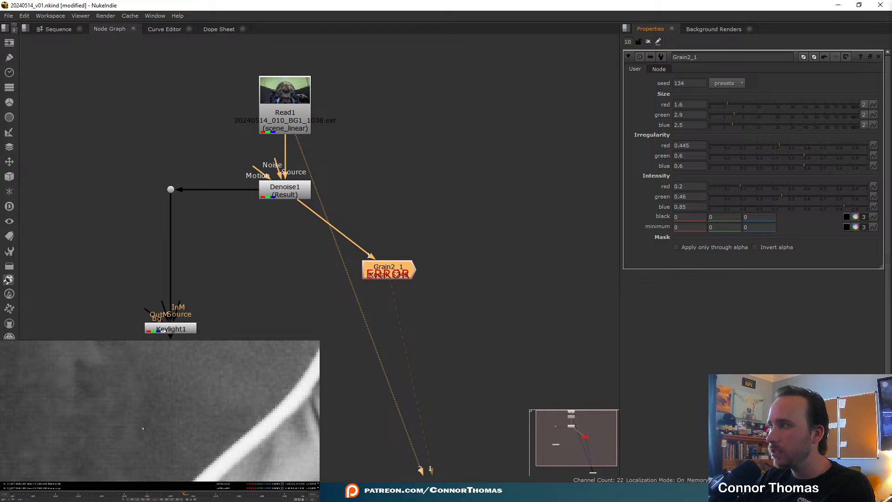
pyautogui.scroll(-8, 169, 414)
pyautogui.scroll(8, 170, 421)
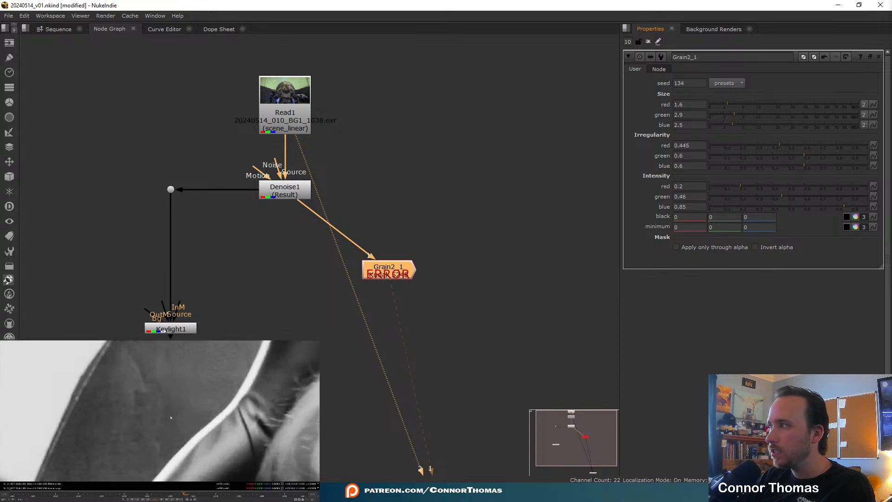
pyautogui.moveTo(156, 423); pyautogui.dragTo(163, 413, button='middle')
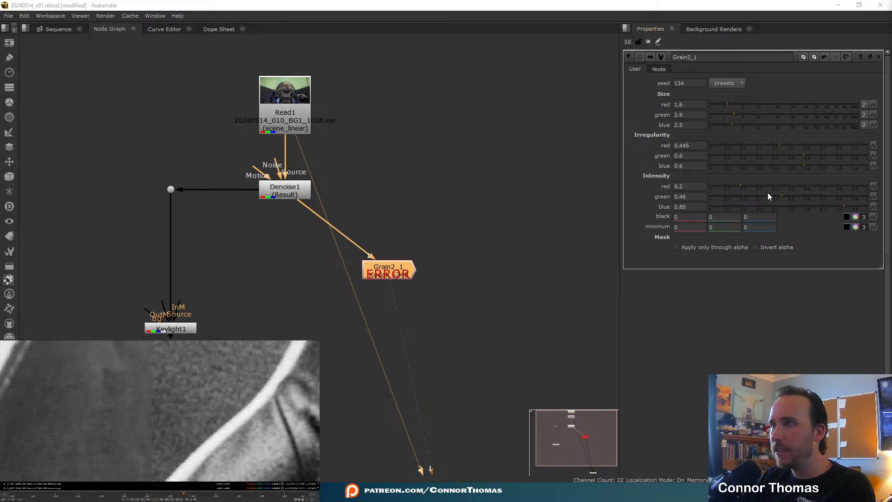
# - Match the green grain by setting Grain2_1's green size to 1.9 and green intensity to 0.16
pyautogui.moveTo(768, 196)
pyautogui.mouseDown()
pyautogui.moveTo(741, 196)
pyautogui.moveTo(754, 197)
pyautogui.mouseUp()
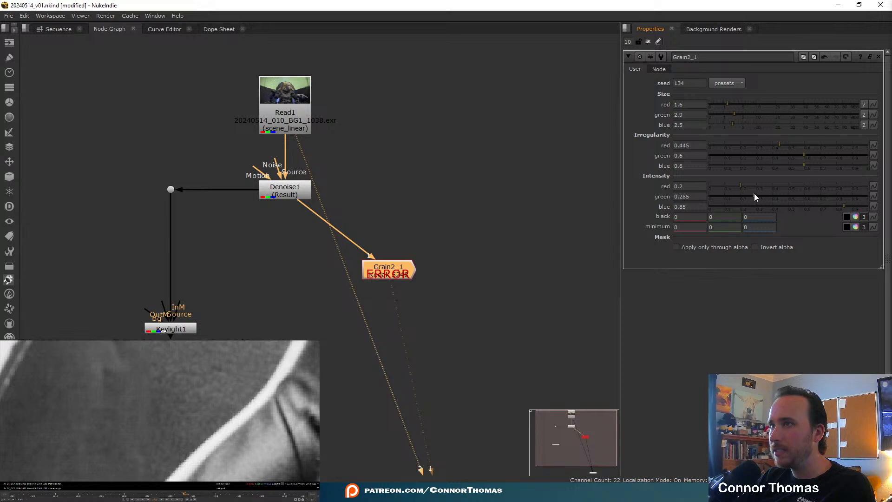
pyautogui.click(730, 115)
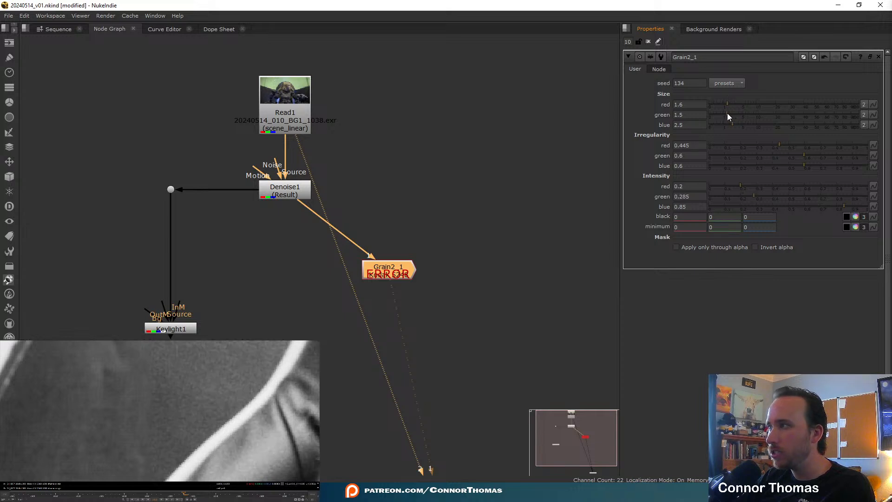
pyautogui.moveTo(728, 113); pyautogui.dragTo(730, 113)
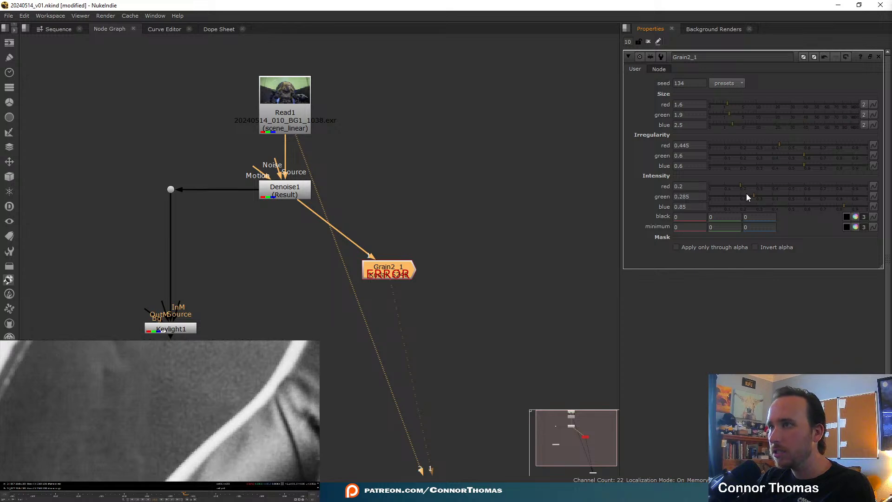
pyautogui.moveTo(753, 195); pyautogui.dragTo(735, 197)
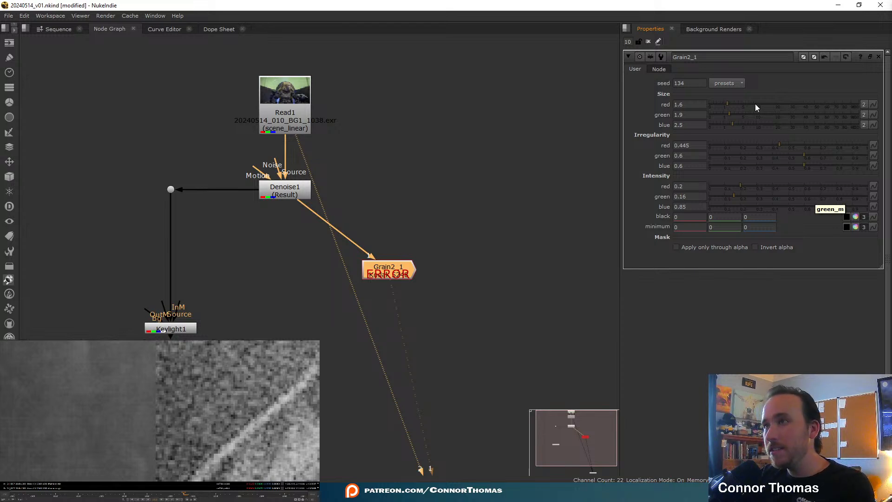
# - Set Grain2_1's blue size to 1.9 and blue intensity to 0.13, and check the result across the frame
pyautogui.click(730, 124)
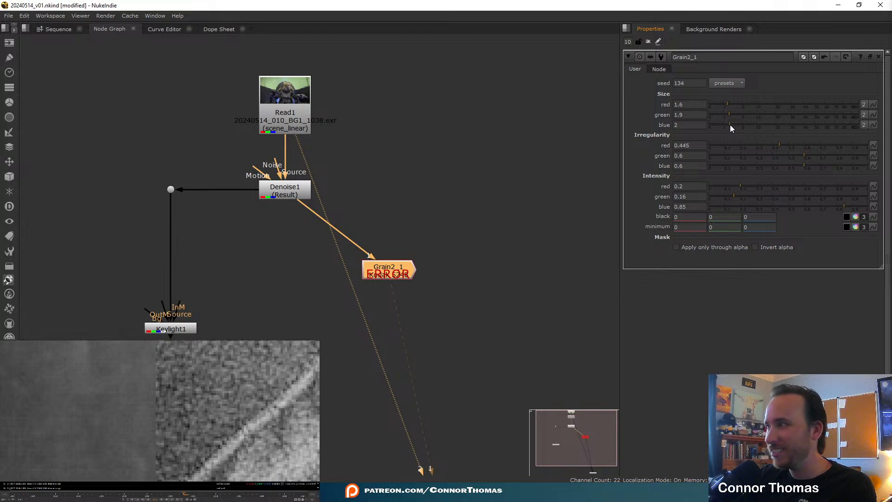
pyautogui.click(729, 124)
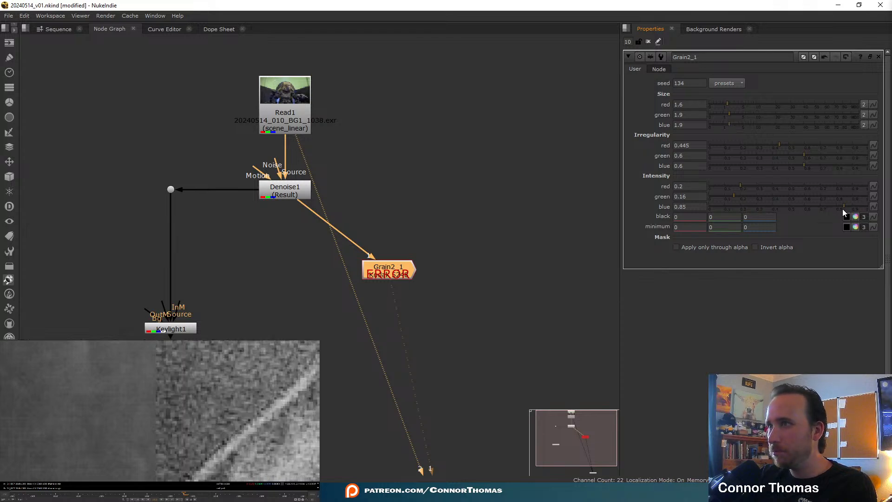
pyautogui.moveTo(841, 206); pyautogui.dragTo(730, 206)
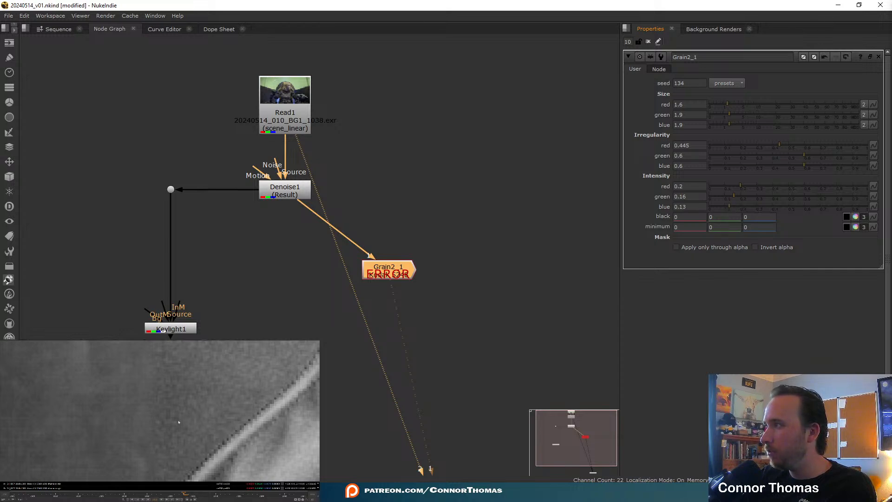
pyautogui.scroll(-5, 175, 393)
pyautogui.scroll(-3, 131, 416)
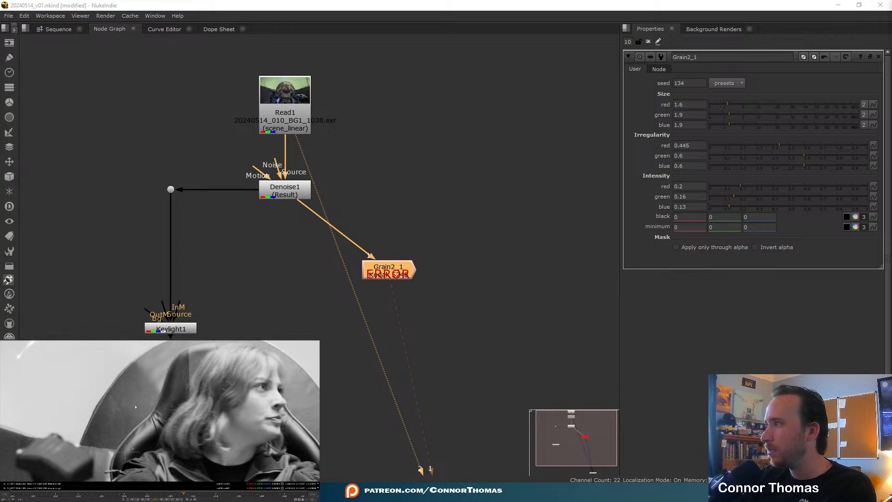
pyautogui.scroll(-1, 118, 437)
pyautogui.scroll(3, 118, 437)
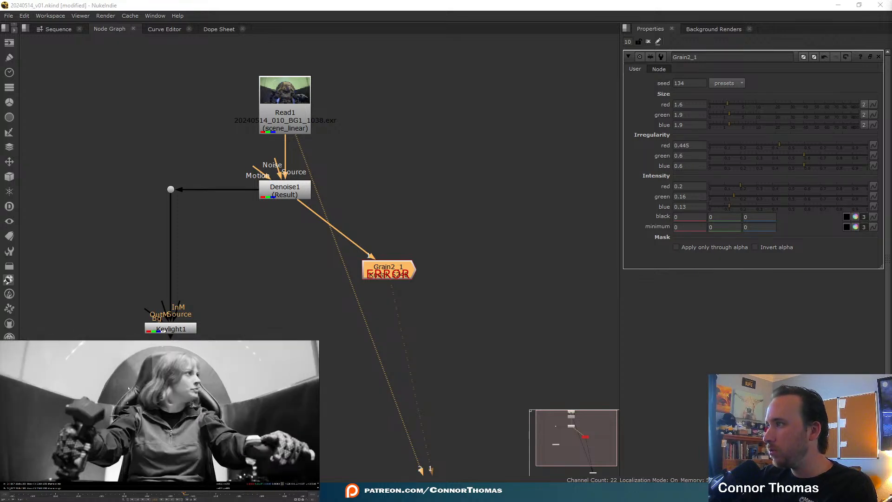
# - Inspect the blue channel's grain on the seat back and set Grain2_1's blue size to 1.5
pyautogui.scroll(4, 105, 404)
pyautogui.moveTo(105, 404); pyautogui.dragTo(97, 427, button='middle')
pyautogui.moveTo(122, 466); pyautogui.dragTo(40, 467)
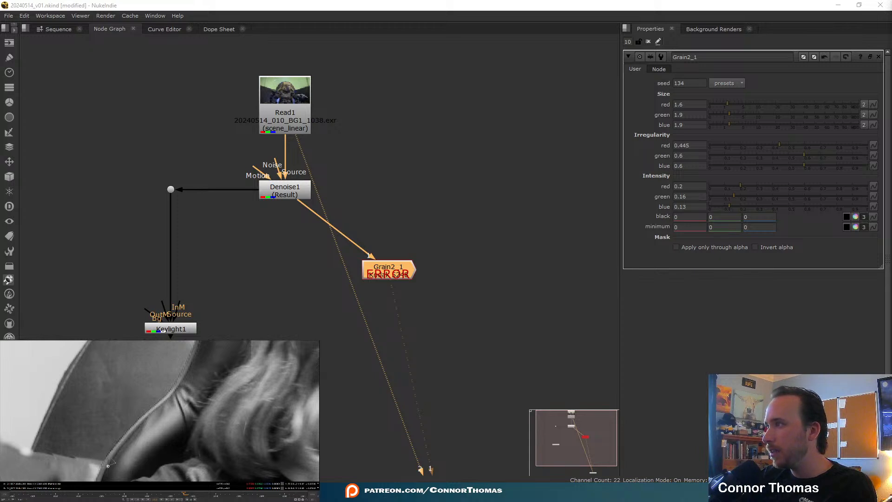
pyautogui.scroll(4, 105, 466)
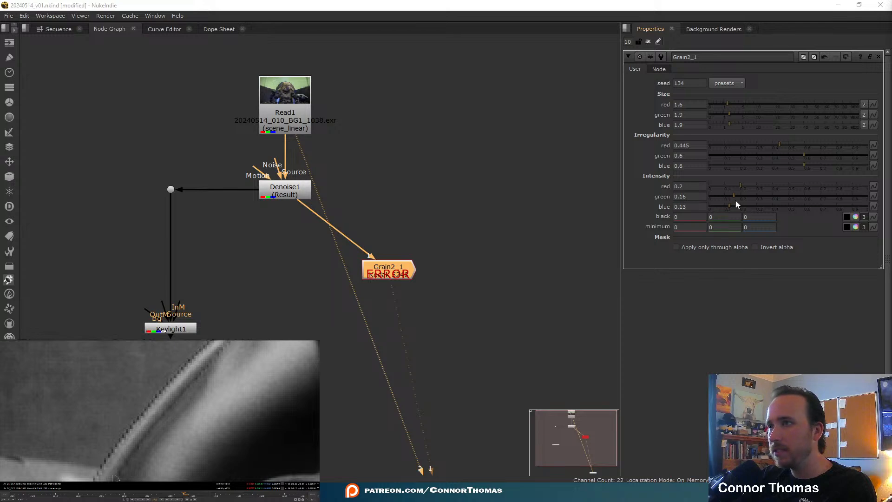
pyautogui.click(727, 124)
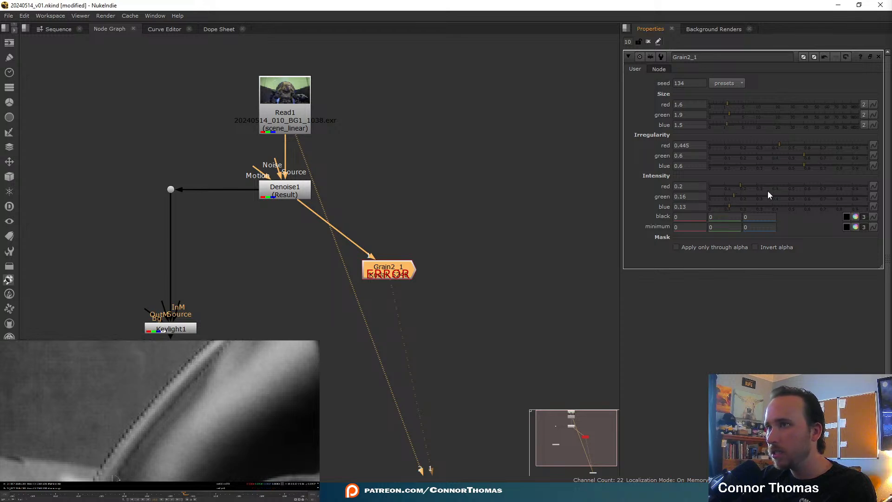
# - Check another channel's grain around the seat edge and lower Grain2_1's red intensity to 0.125
pyautogui.press('g')
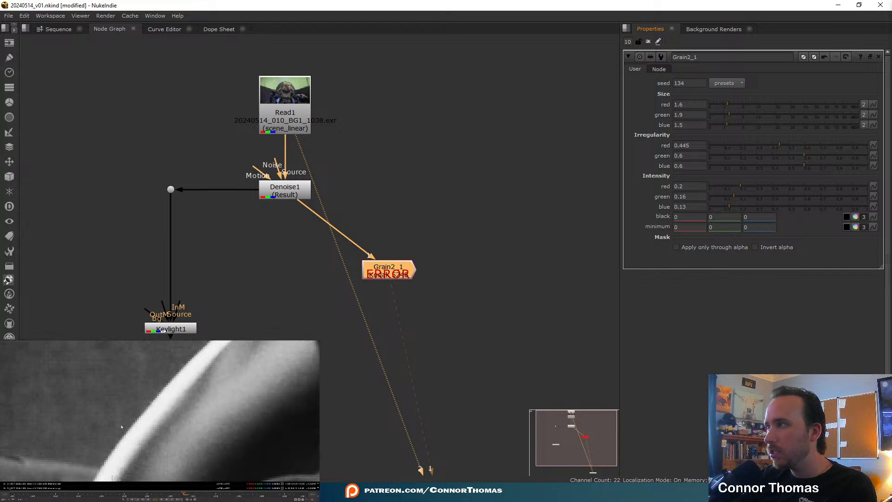
pyautogui.scroll(-6, 127, 428)
pyautogui.scroll(3, 107, 430)
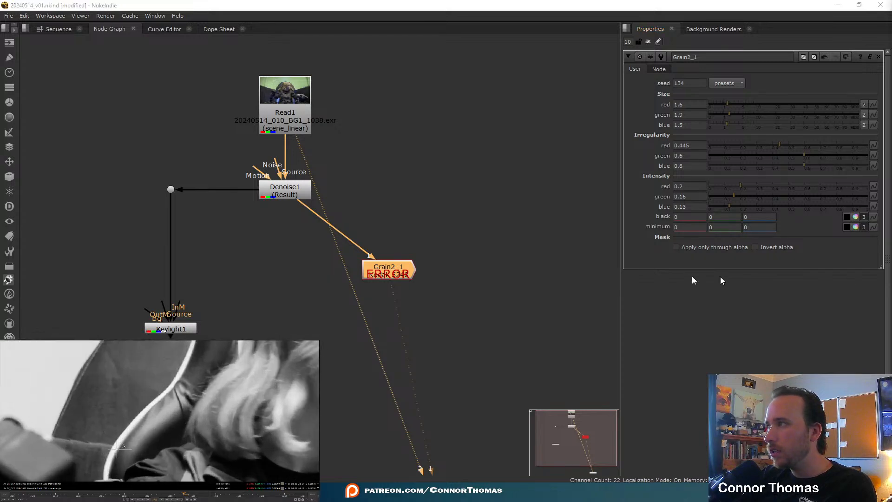
pyautogui.click(730, 186)
pyautogui.click(733, 184)
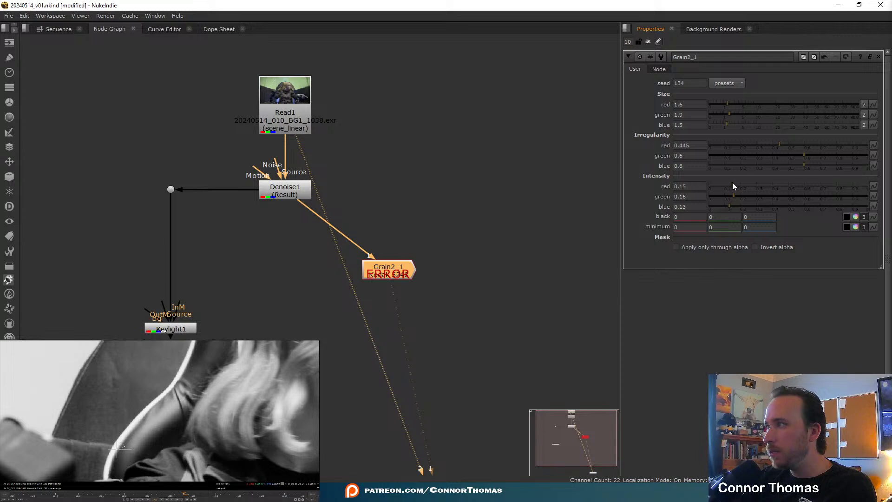
pyautogui.click(730, 186)
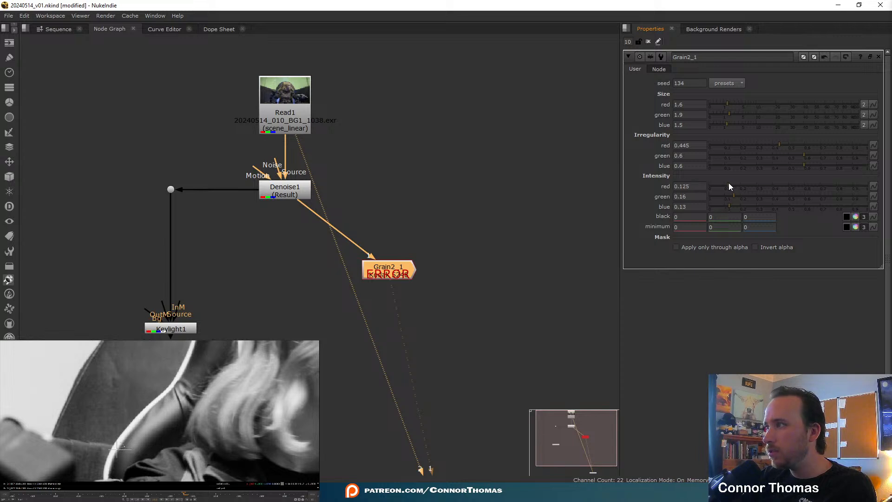
# - Set Grain2_1's red black value to -0.013 and check the grain on the seat back
pyautogui.click(684, 217)
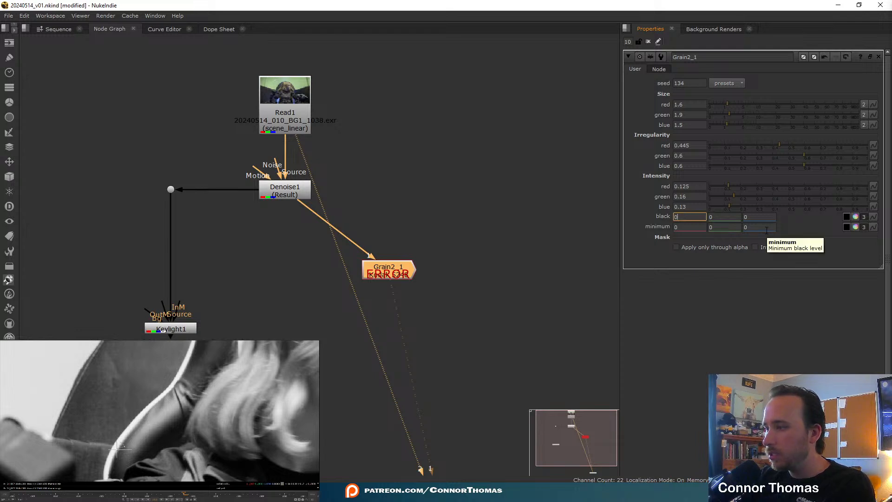
pyautogui.write('-0.01')
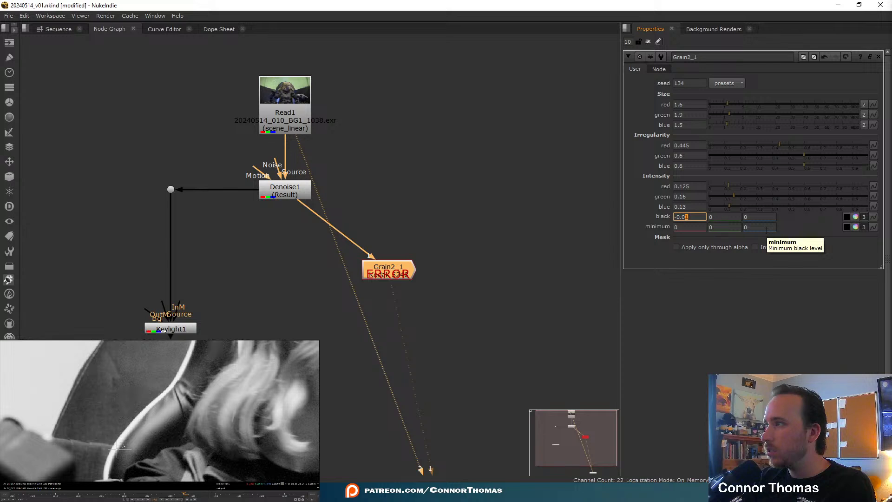
pyautogui.press('Up')
pyautogui.press('Up')
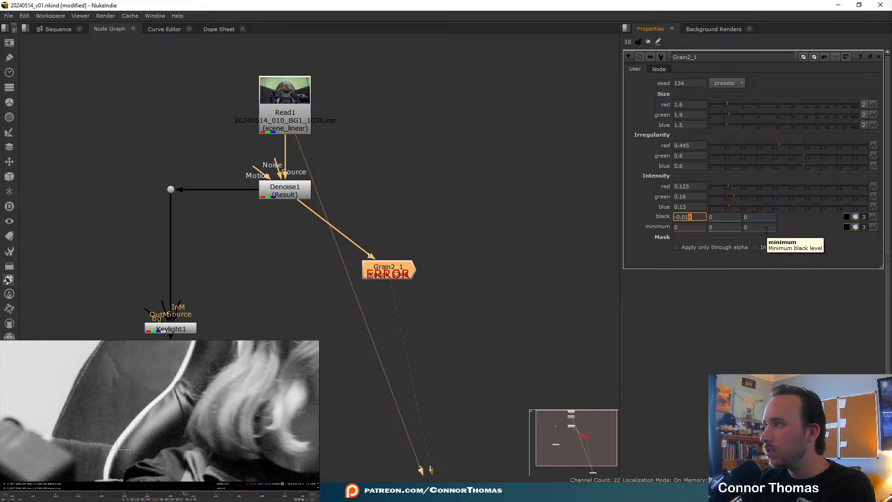
pyautogui.scroll(1, 120, 417)
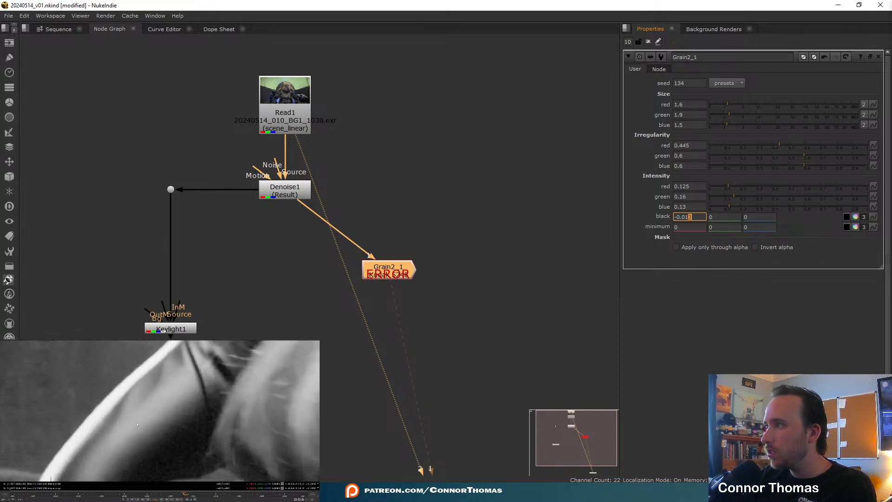
pyautogui.moveTo(120, 417); pyautogui.dragTo(88, 418, button='middle')
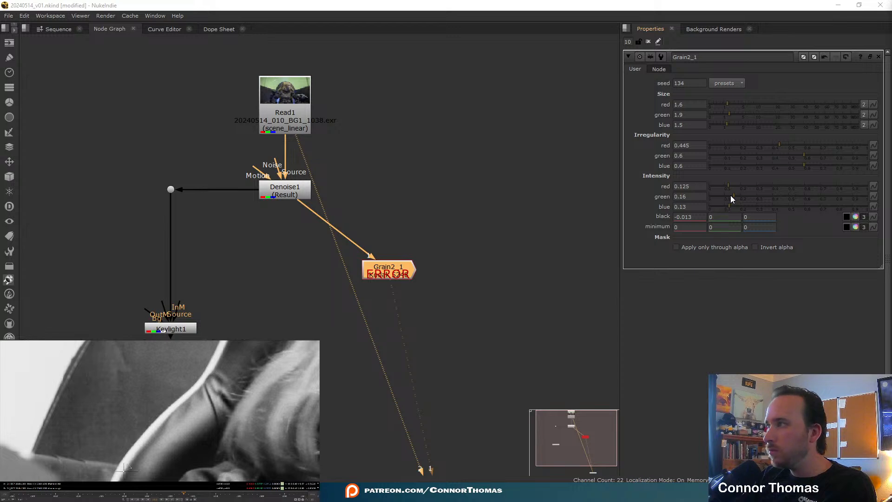
# - Set Grain2_1's green intensity to 0.125 and its green black value to -0.001
pyautogui.moveTo(732, 196); pyautogui.dragTo(729, 197)
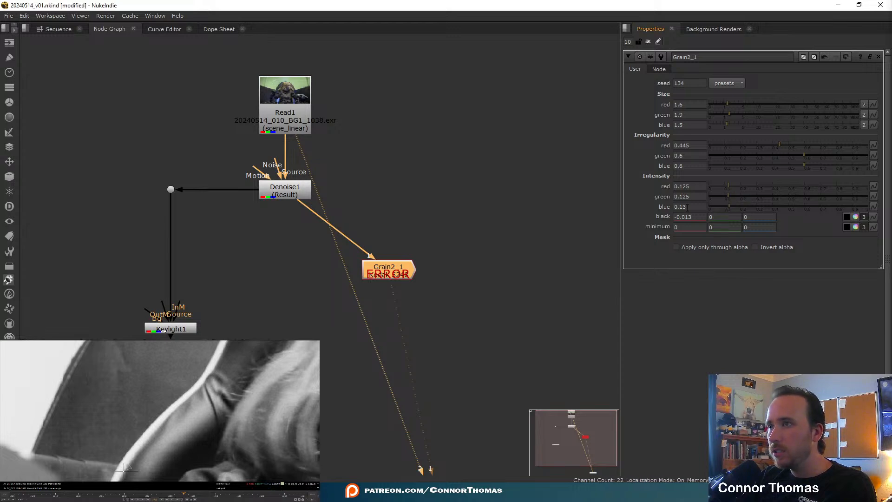
pyautogui.click(725, 216)
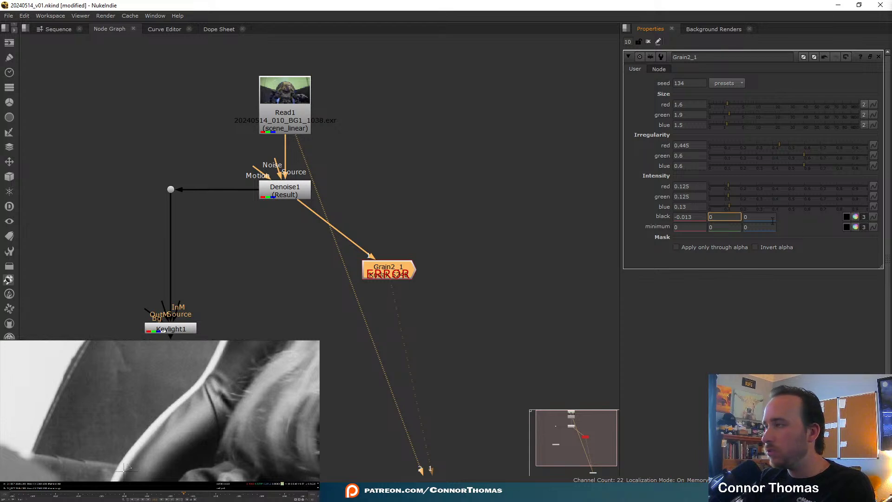
pyautogui.write('-0.01')
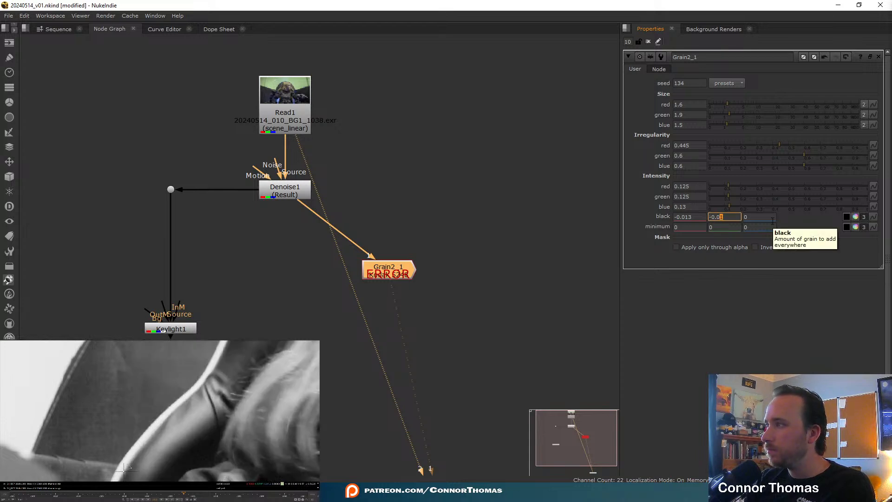
pyautogui.write('01')
pyautogui.press('Up')
pyautogui.press('Up')
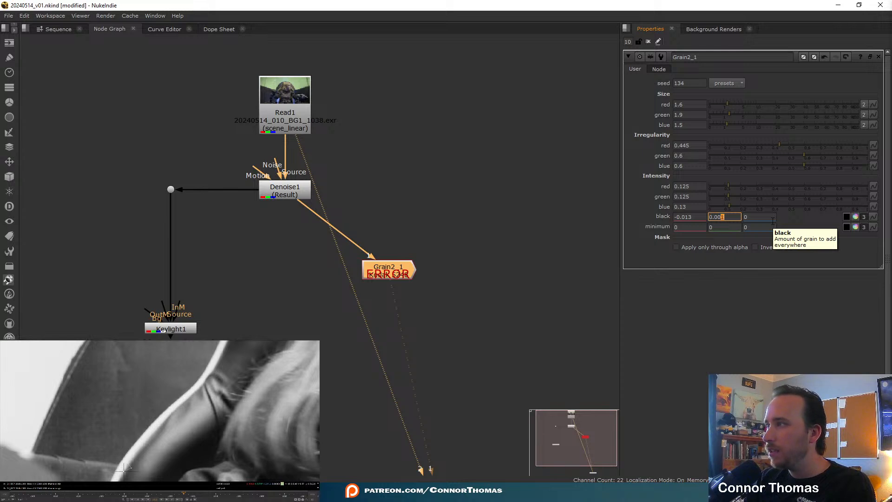
pyautogui.press('Down')
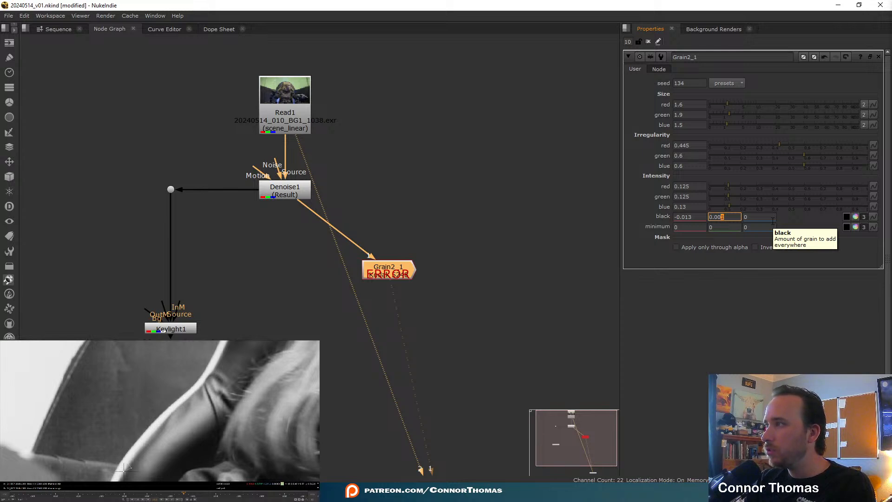
pyautogui.press('Down')
pyautogui.press('Down')
pyautogui.press('Up')
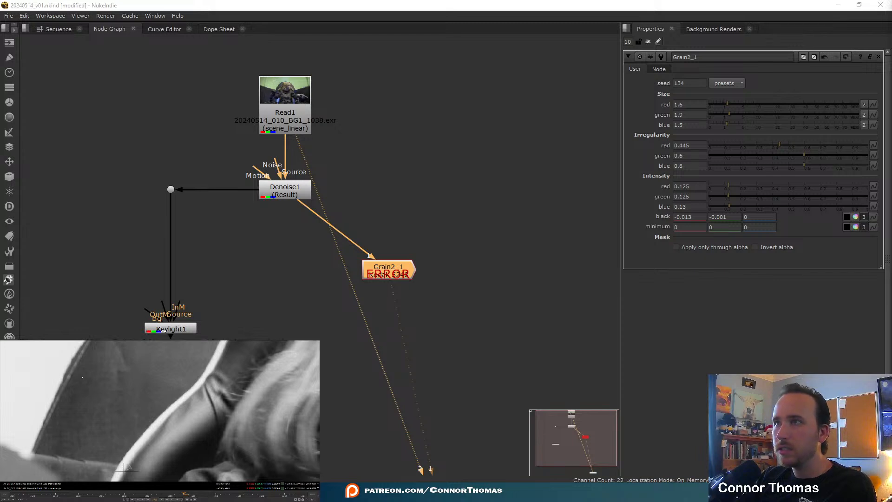
# - Examine the blue channel's grain match on the seat back up close and across the whole frame
pyautogui.press('b')
pyautogui.scroll(3, 122, 447)
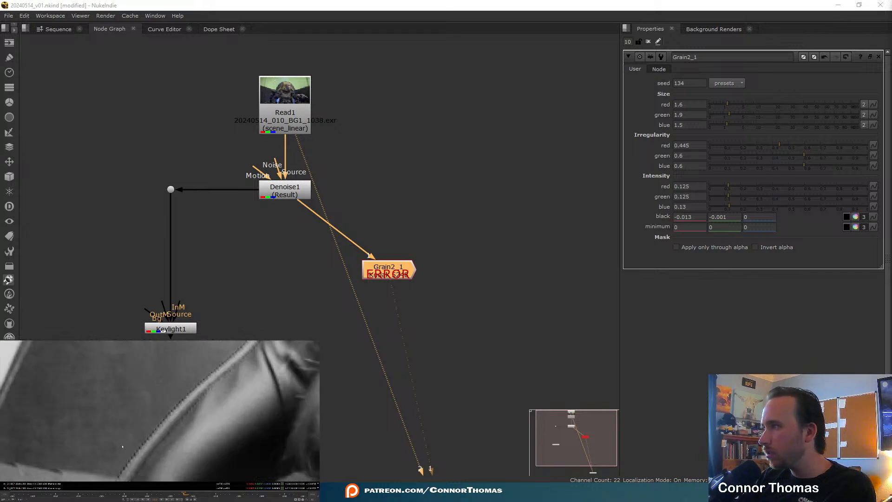
pyautogui.scroll(2, 122, 446)
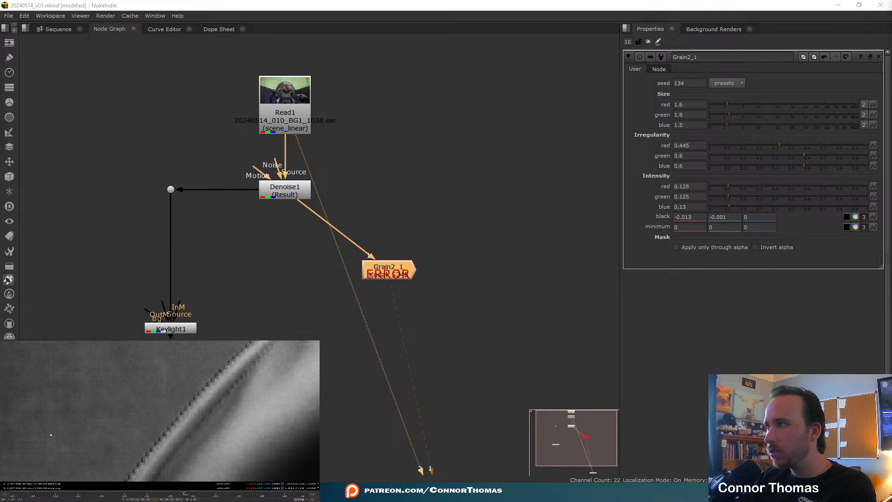
pyautogui.scroll(-5, 81, 447)
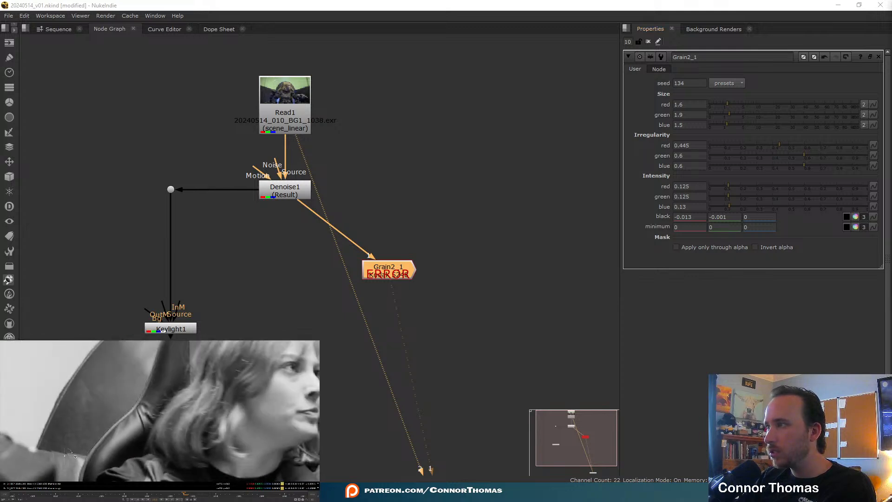
pyautogui.scroll(4, 91, 458)
pyautogui.moveTo(96, 445); pyautogui.dragTo(105, 443, button='middle')
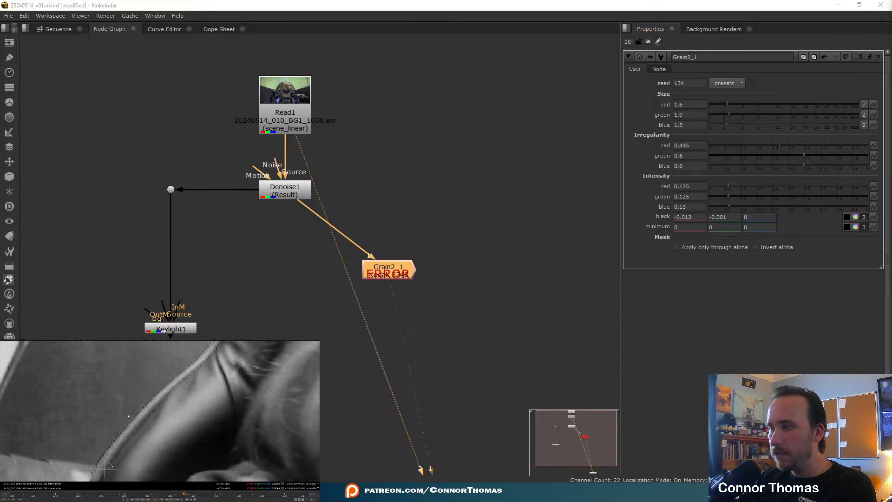
pyautogui.press('f')
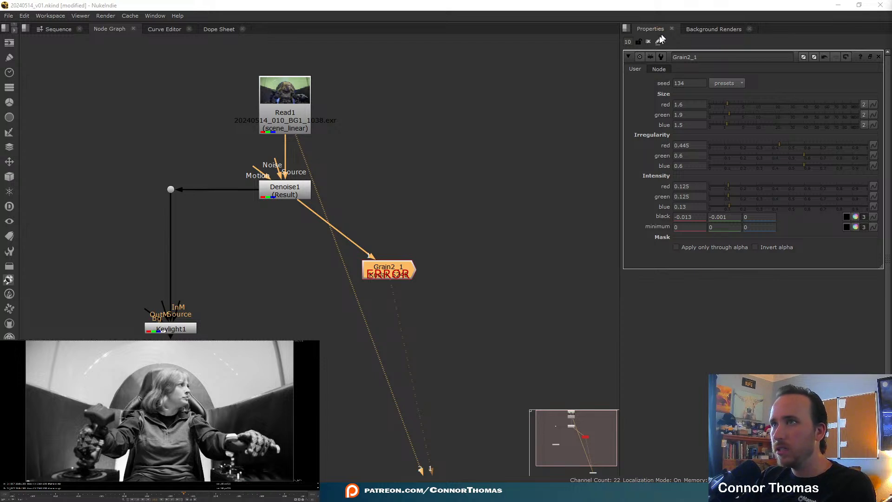
# - Close the open node properties, compare the full-colour grained result with the original plate, and disable Grain2_1
pyautogui.click(648, 41)
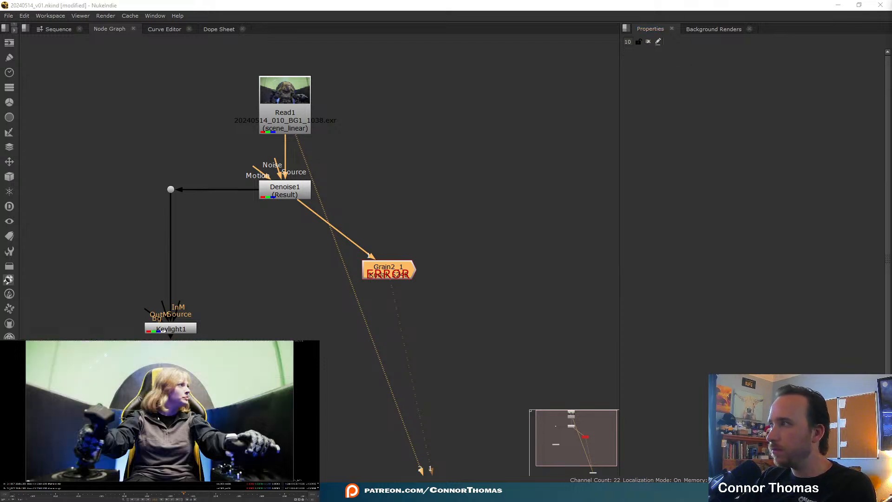
pyautogui.press('f')
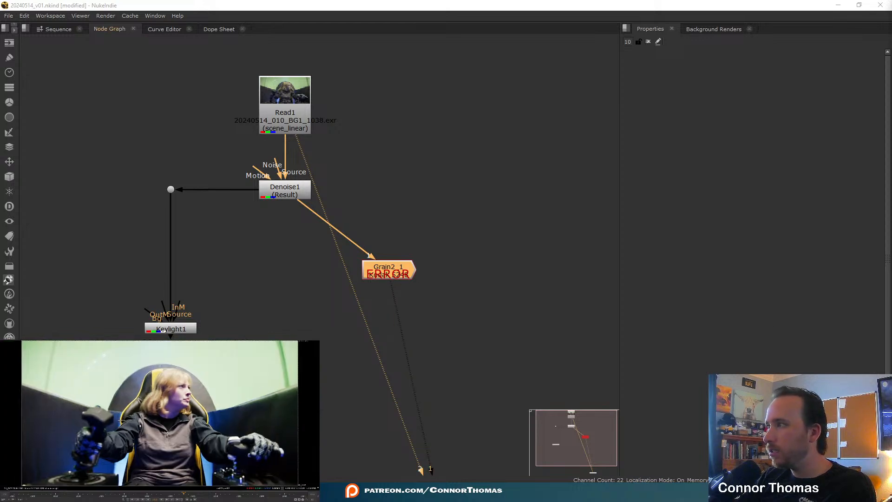
pyautogui.click(478, 292)
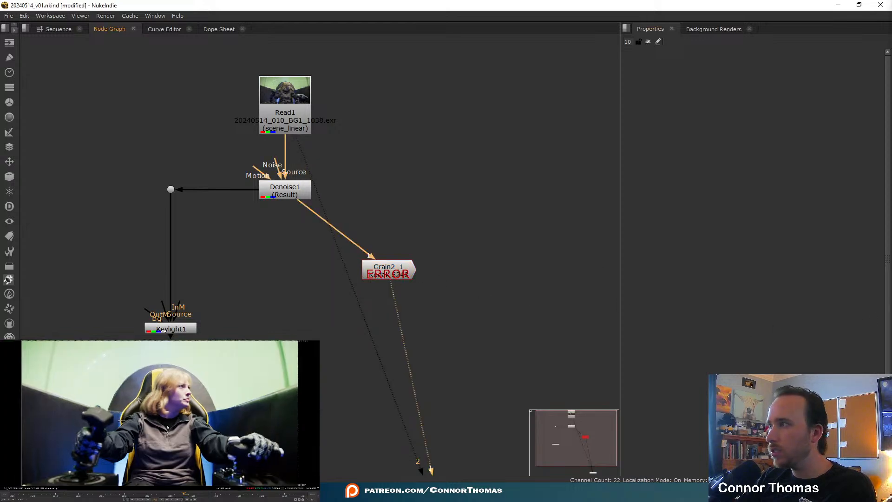
pyautogui.scroll(5, 131, 408)
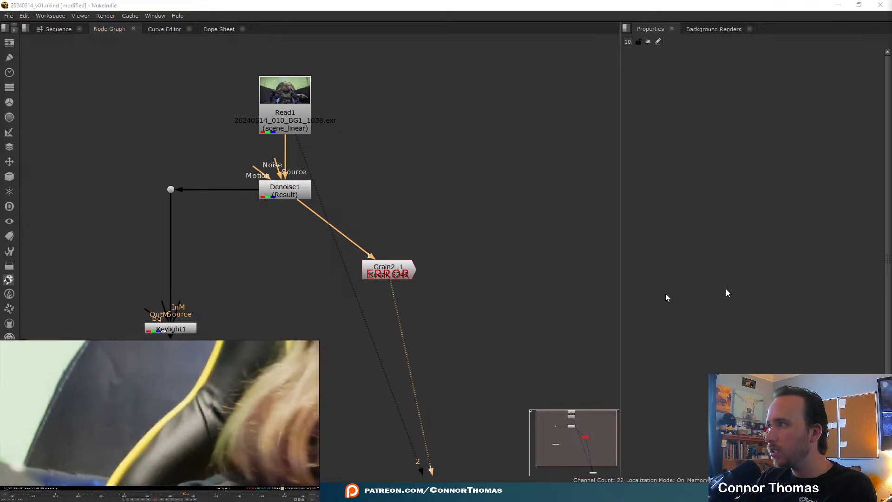
pyautogui.click(397, 277)
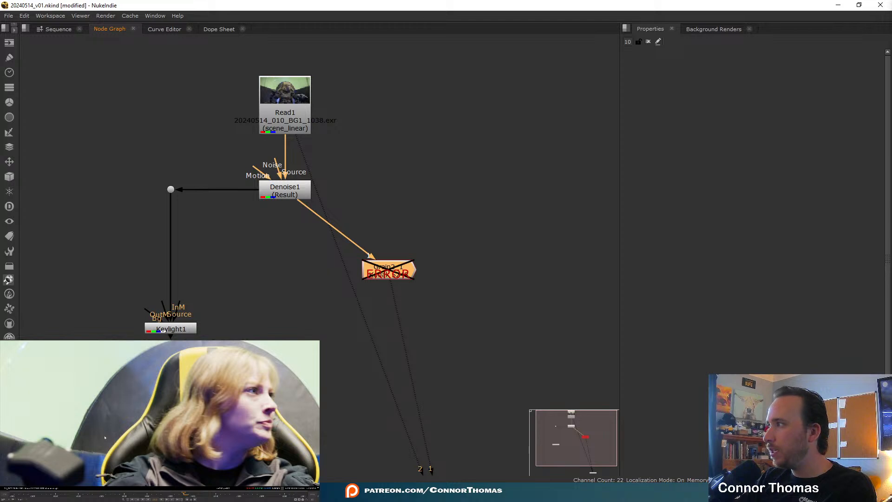
pyautogui.press('f')
# - Extract Grain2_1 from the Denoise1 stream and park it farther down the node graph
pyautogui.moveTo(480, 278); pyautogui.dragTo(504, 183, button='middle')
pyautogui.moveTo(418, 175); pyautogui.dragTo(273, 405)
pyautogui.scroll(-3, 312, 240)
pyautogui.moveTo(272, 390); pyautogui.dragTo(304, 216, button='middle')
pyautogui.moveTo(296, 215); pyautogui.dragTo(346, 316)
pyautogui.moveTo(415, 239); pyautogui.dragTo(471, 464)
pyautogui.click(448, 265)
pyautogui.moveTo(351, 72); pyautogui.dragTo(395, 239, button='middle')
pyautogui.scroll(3, 363, 172)
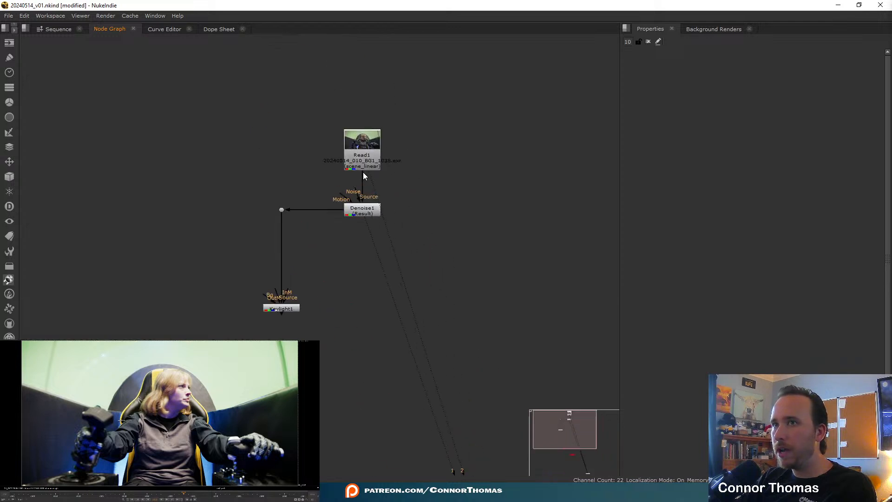
# - Disconnect the viewer input from Read1, leaving only the connection to Denoise1
pyautogui.moveTo(373, 173); pyautogui.dragTo(509, 234)
pyautogui.moveTo(485, 284); pyautogui.dragTo(508, 218, button='middle')
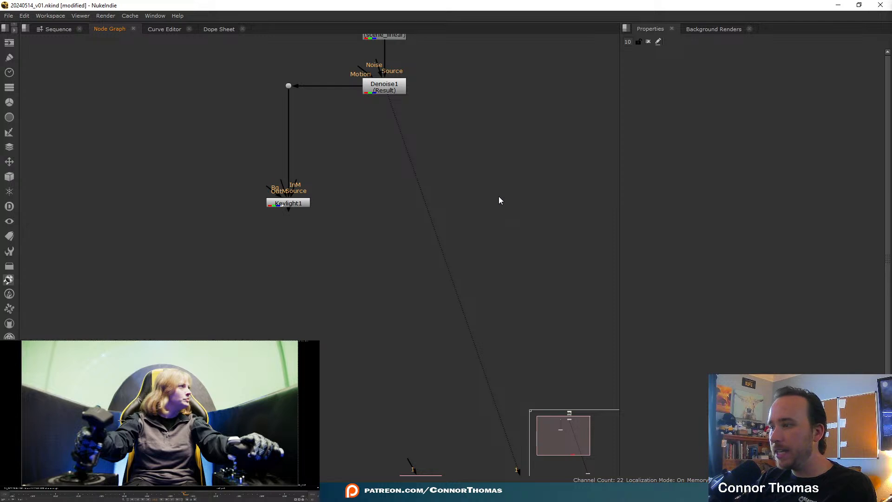
pyautogui.moveTo(474, 149); pyautogui.dragTo(528, 240, button='middle')
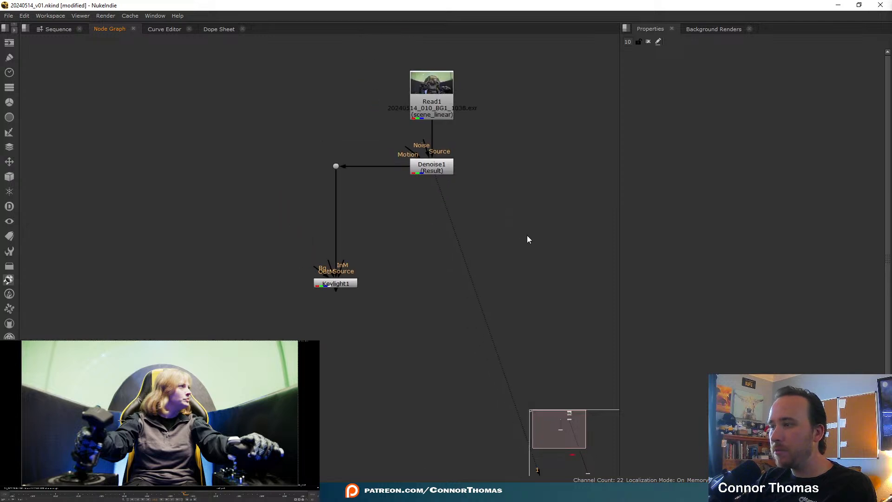
# - View Keylight1's output and examine its alpha matte and colour result
pyautogui.click(347, 284)
pyautogui.press('1')
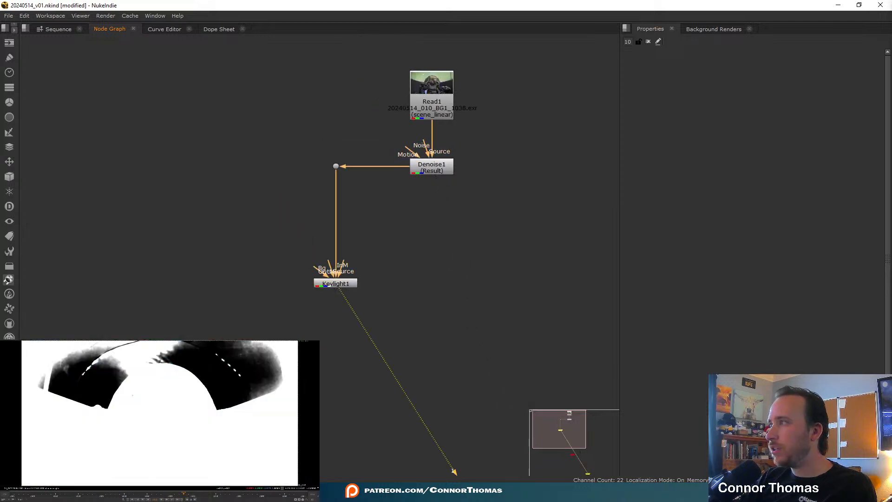
pyautogui.press('a')
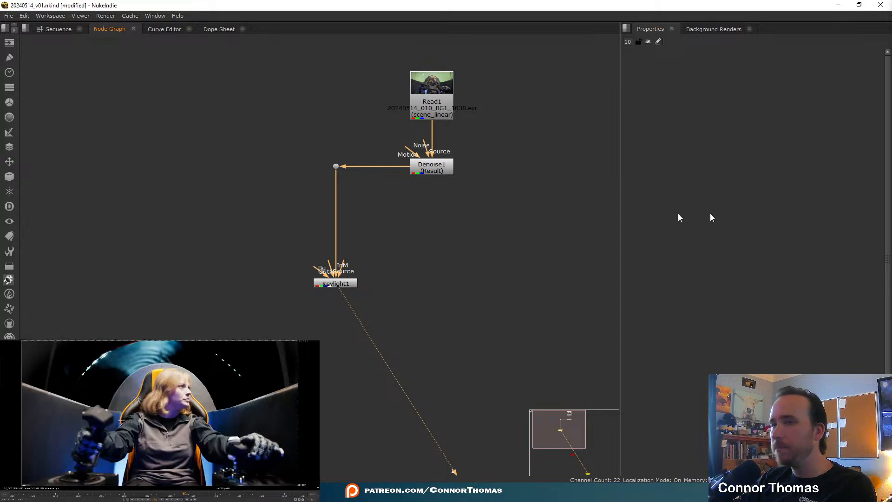
# - Delete Keylight1 from the denoised branch
pyautogui.click(331, 286)
pyautogui.press('Delete')
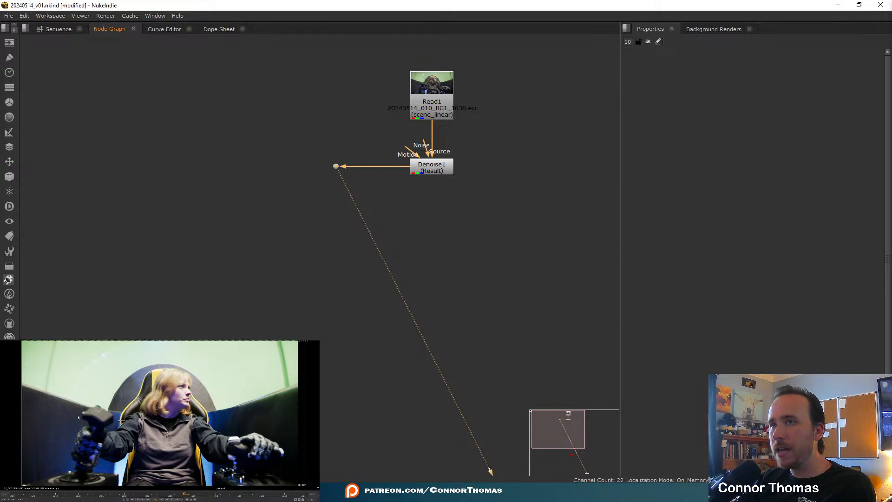
pyautogui.moveTo(80, 402); pyautogui.dragTo(119, 431)
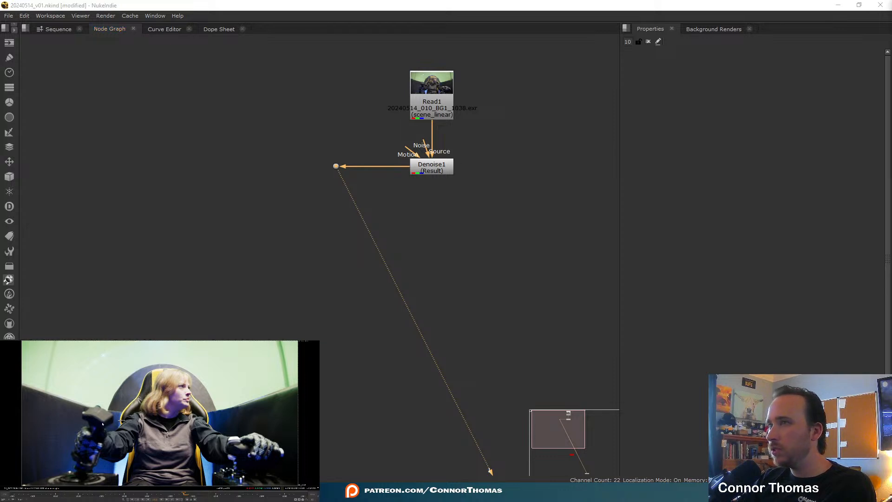
# - Restore the deleted Keylight1 to recheck the keyed composite, and remove it again from the denoised branch
pyautogui.hotkey('ctrl', 'z')
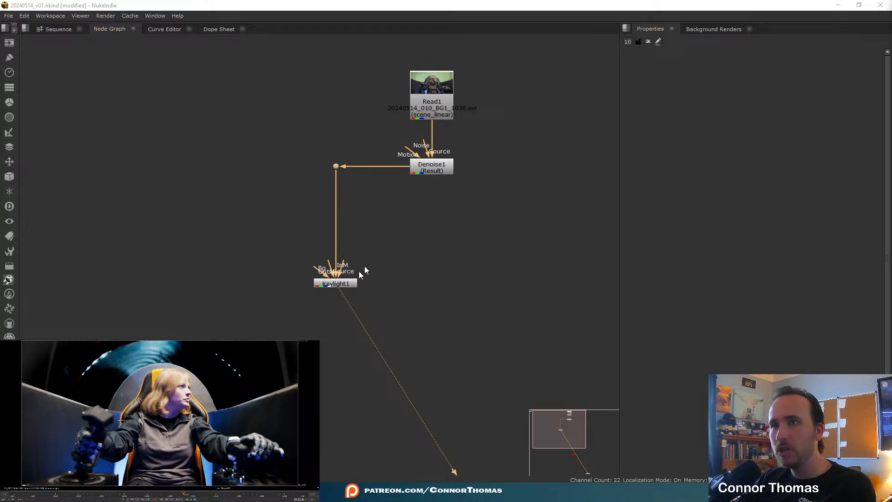
pyautogui.click(342, 284)
pyautogui.press('Delete')
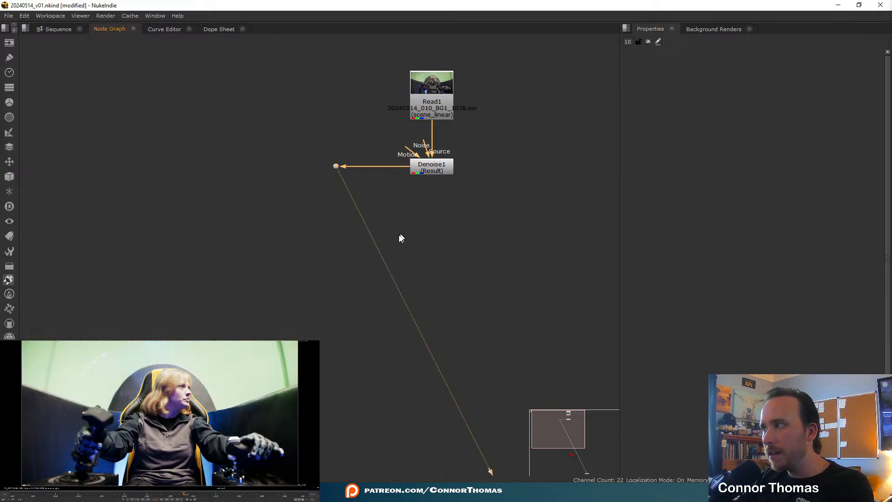
# - Return to frame 1000 and add a Tracker node below the dot on the Denoise1 branch
pyautogui.click(10, 497)
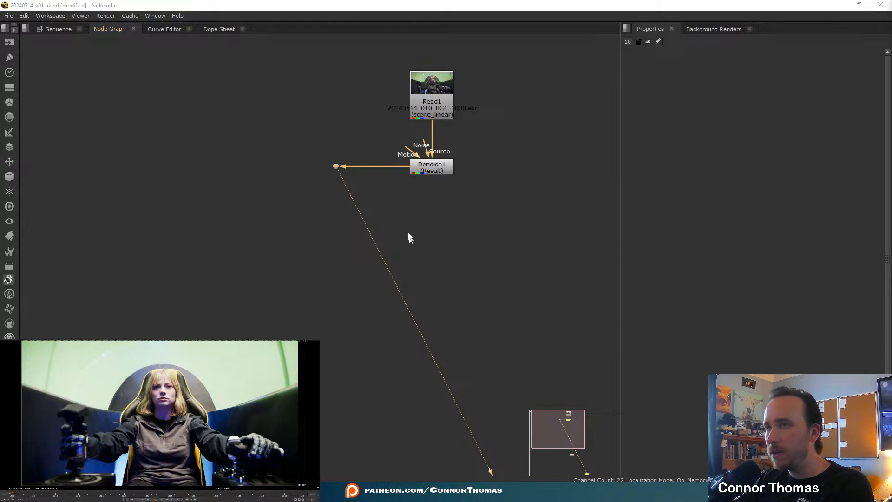
pyautogui.click(339, 168)
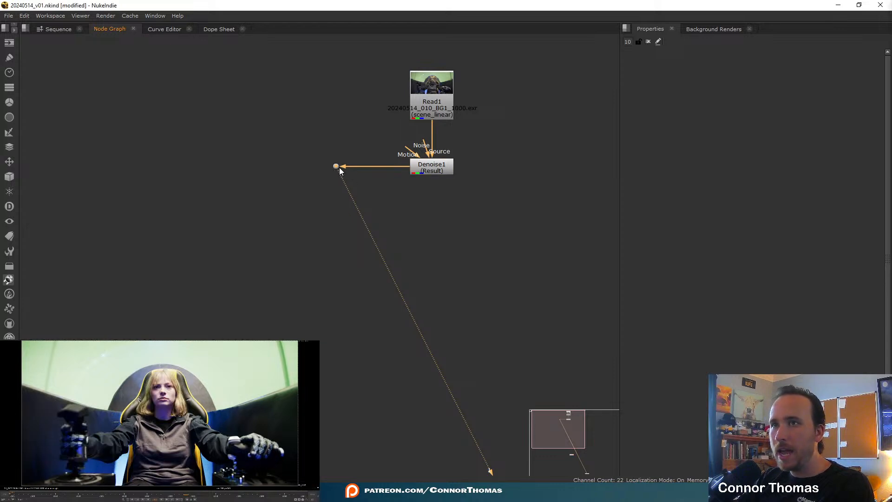
pyautogui.press('Tab')
pyautogui.write('track')
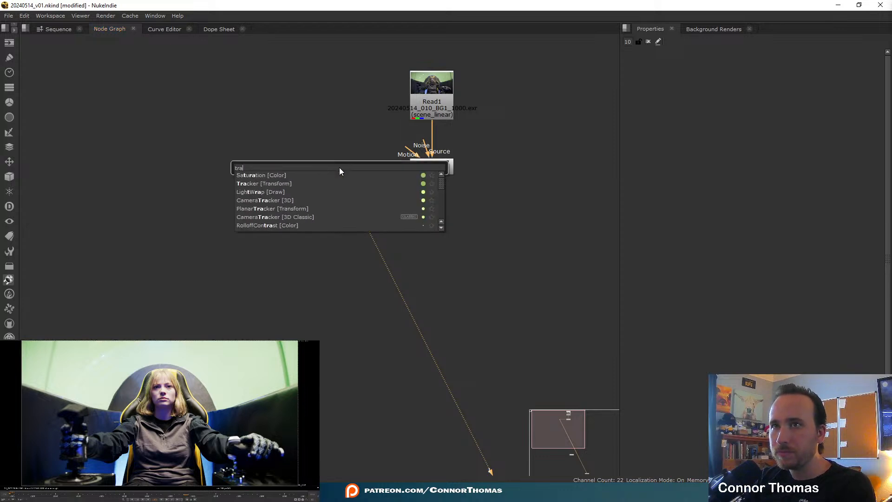
pyautogui.press('Return')
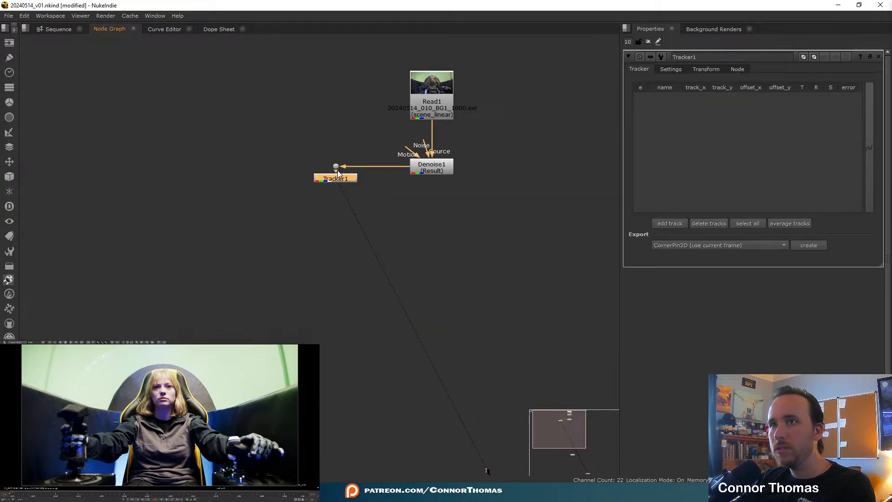
pyautogui.moveTo(341, 193); pyautogui.dragTo(340, 196)
pyautogui.click(442, 217)
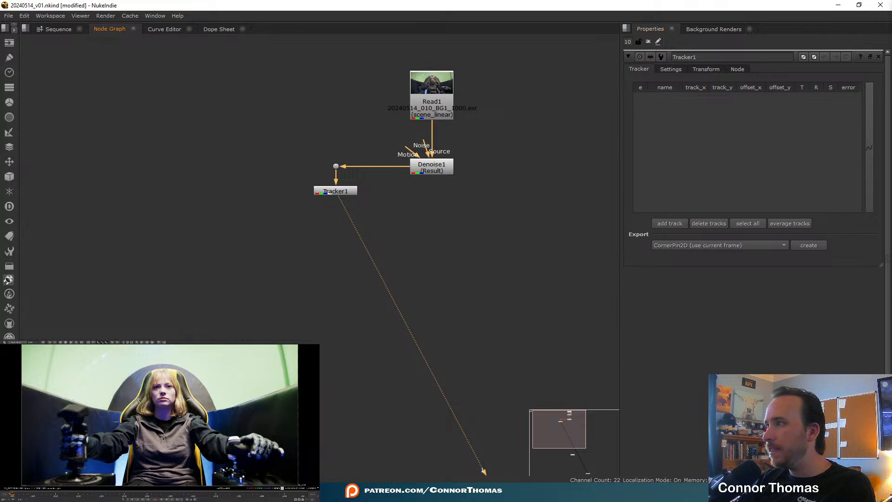
# - Examine the cockpit wall's edge beside the seat up close for a trackable corner
pyautogui.scroll(1, 99, 412)
pyautogui.scroll(3, 99, 412)
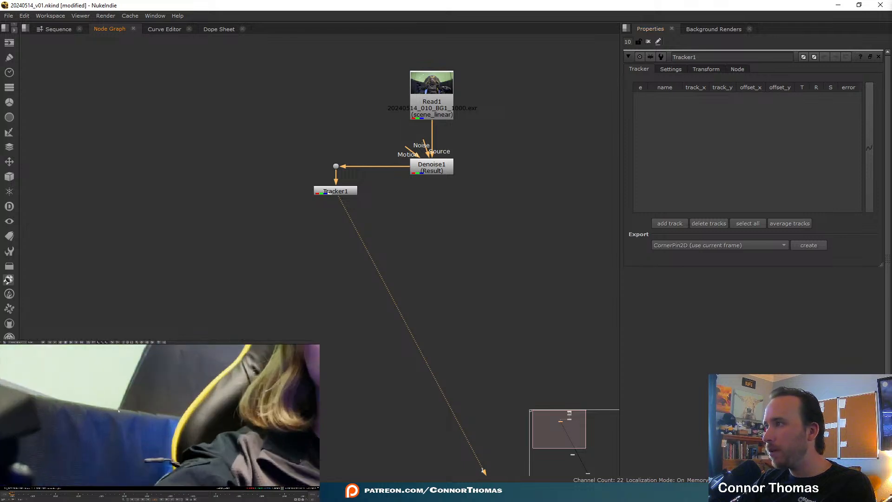
pyautogui.scroll(-5, 118, 410)
pyautogui.scroll(1, 114, 438)
pyautogui.scroll(-1, 113, 439)
pyautogui.moveTo(114, 438); pyautogui.dragTo(170, 406, button='middle')
pyautogui.scroll(3, 146, 409)
pyautogui.scroll(4, 142, 429)
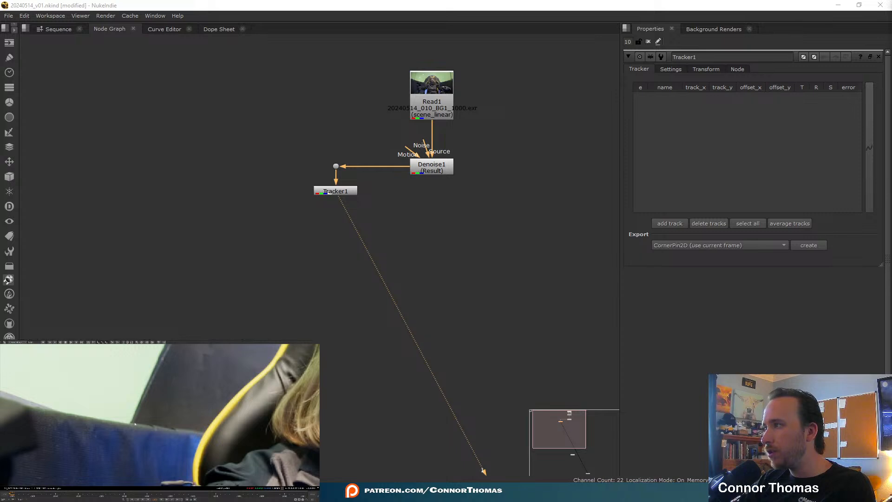
pyautogui.scroll(4, 135, 424)
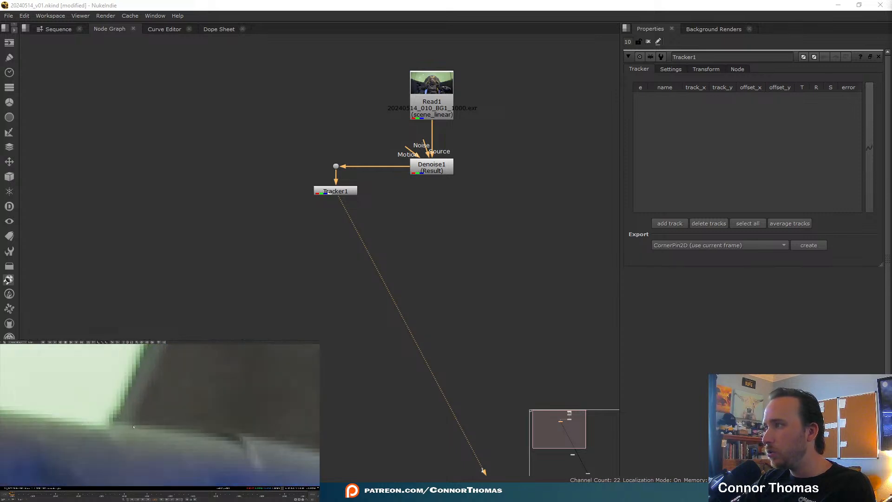
# - Lower the viewer's gain and gamma to darken the display, and check the plate around the wall and seat
pyautogui.moveTo(96, 342); pyautogui.dragTo(157, 342)
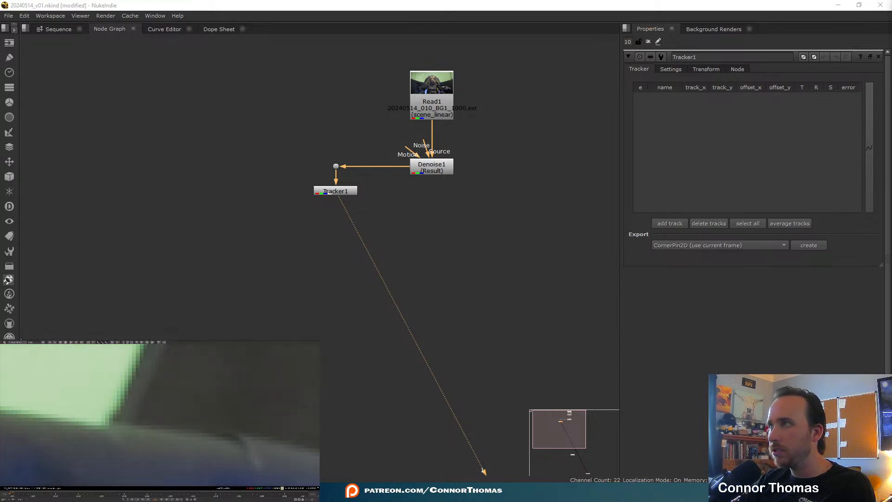
pyautogui.click(6, 340)
pyautogui.click(101, 341)
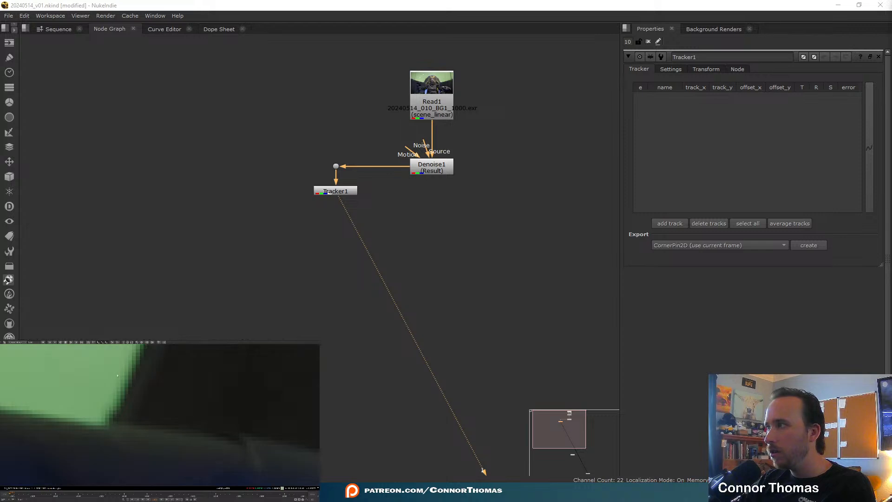
pyautogui.scroll(-5, 116, 411)
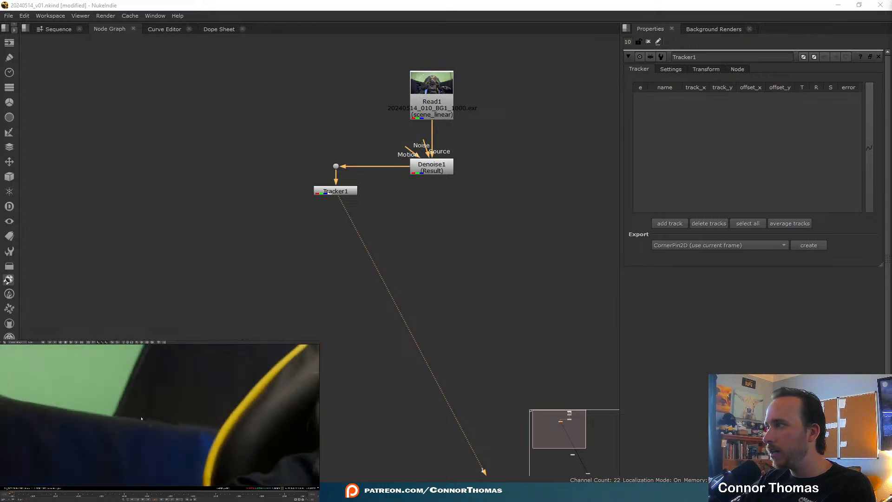
pyautogui.scroll(-4, 165, 451)
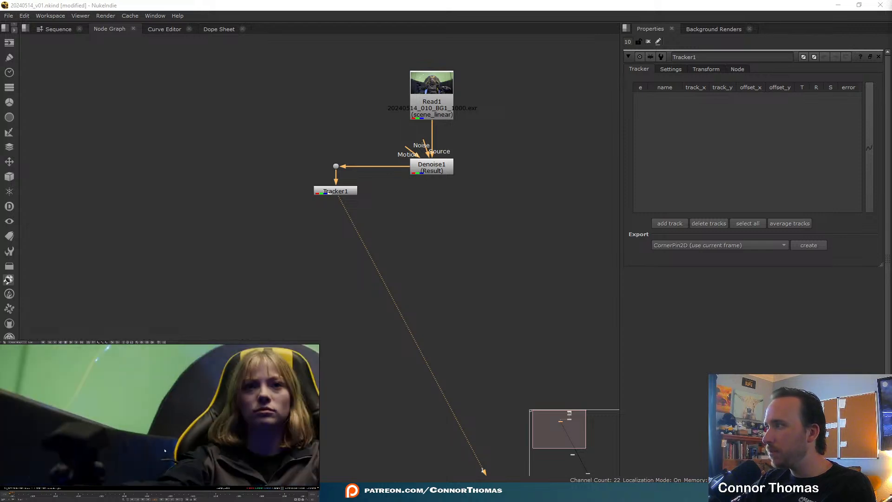
# - Move Tracker1 farther down and insert a ColorCorrect node between the dot and Tracker1
pyautogui.moveTo(336, 191); pyautogui.dragTo(336, 228)
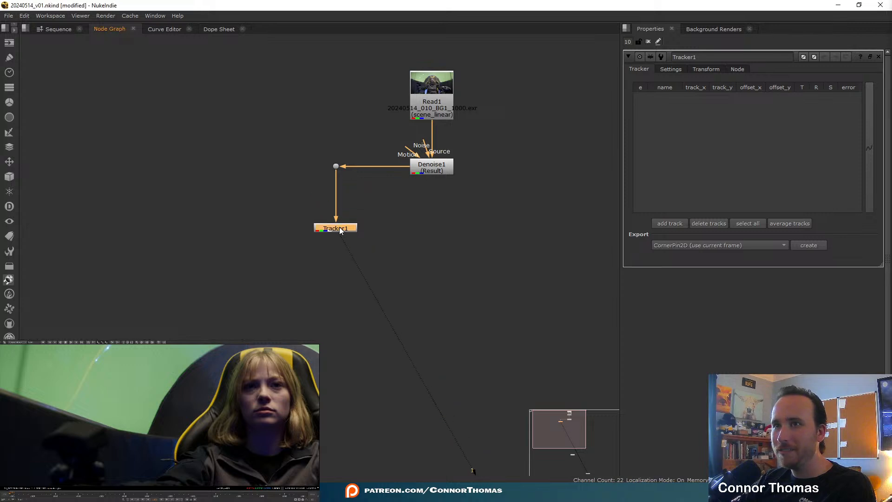
pyautogui.click(335, 167)
pyautogui.press('c')
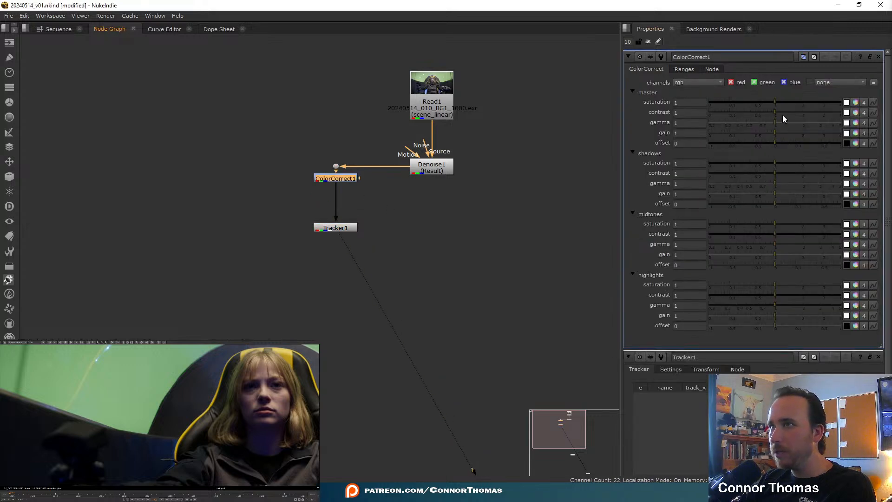
# - Set ColorCorrect1's master contrast to 0.84, shadows gain to 0 and shadows offset to 0.8, spacing the node slightly below the dot
pyautogui.moveTo(807, 116); pyautogui.dragTo(770, 120)
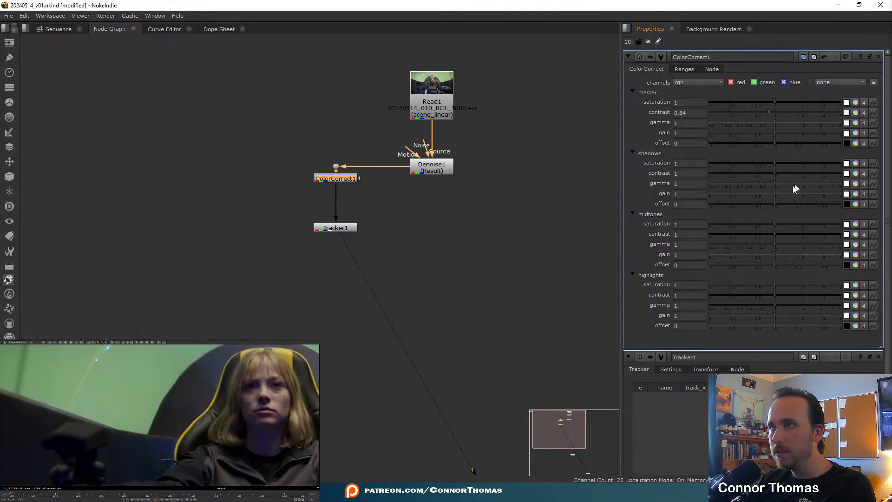
pyautogui.moveTo(780, 193); pyautogui.dragTo(693, 182)
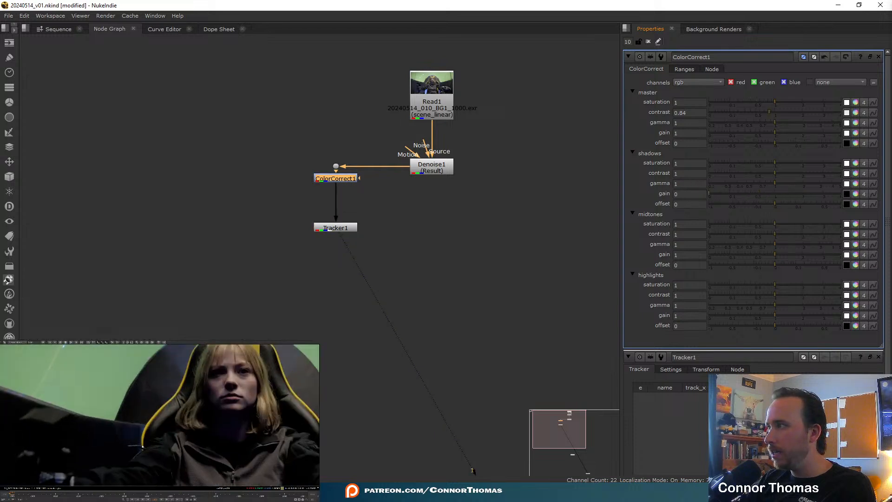
pyautogui.moveTo(319, 180); pyautogui.dragTo(339, 187)
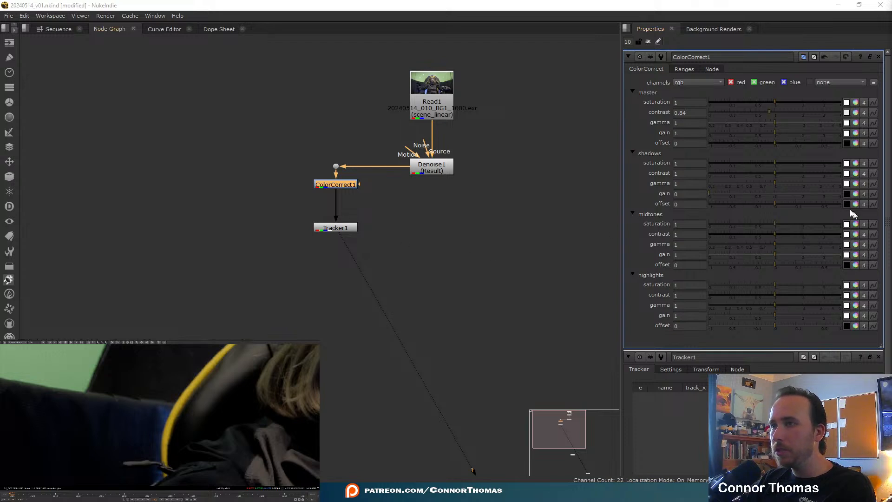
pyautogui.moveTo(780, 205); pyautogui.dragTo(834, 205)
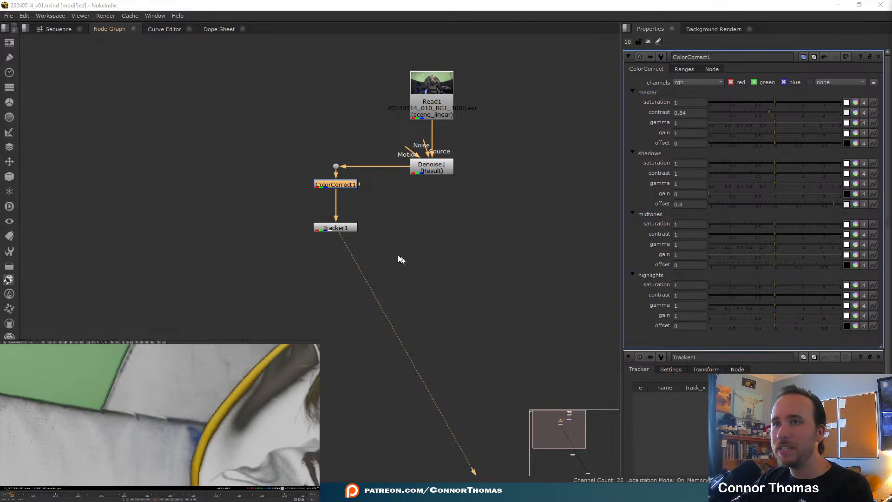
# - Close ColorCorrect1's properties so Tracker1's remain, and limit the properties bin to 1 panel
pyautogui.click(340, 231)
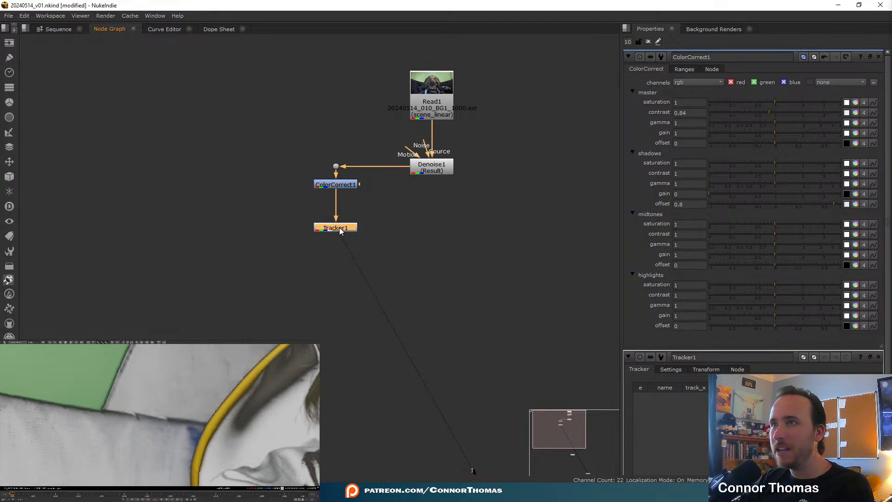
pyautogui.click(879, 57)
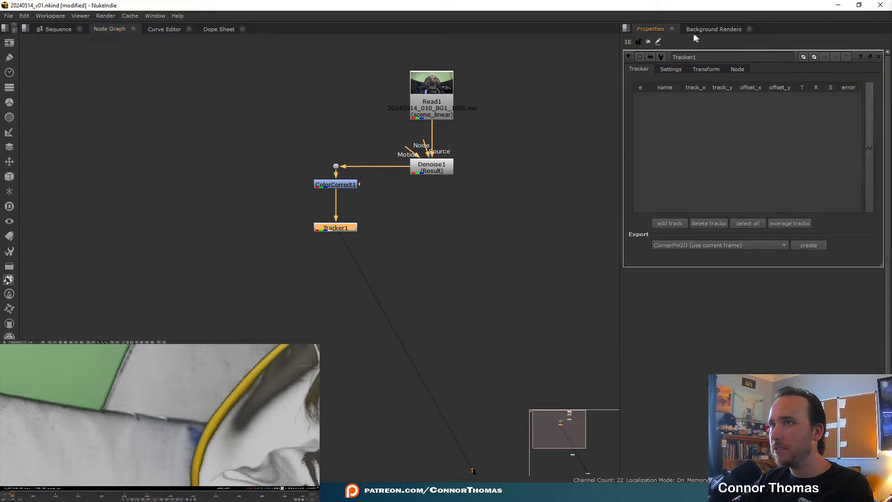
pyautogui.click(571, 86)
# - Add a track to Tracker1 and fit its smaller pattern box on the green screen corner above the cockpit wall
pyautogui.click(674, 227)
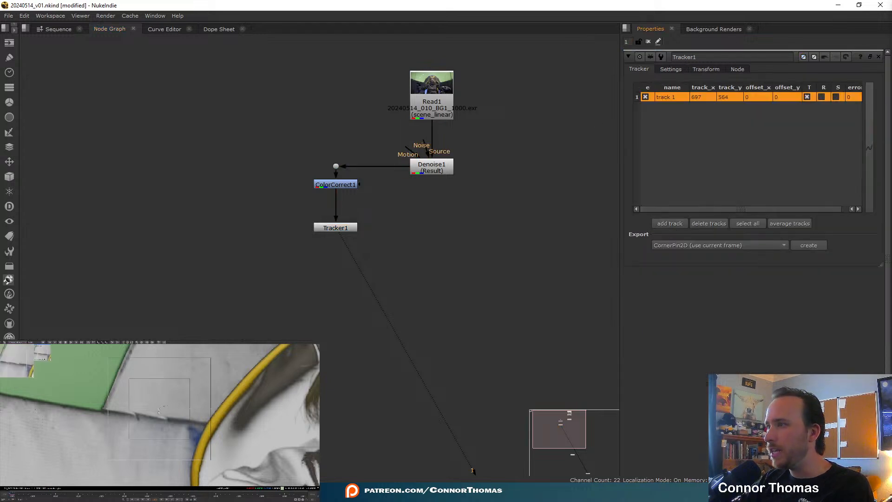
pyautogui.moveTo(158, 409); pyautogui.dragTo(102, 411)
pyautogui.moveTo(132, 439)
pyautogui.mouseDown()
pyautogui.moveTo(117, 424)
pyautogui.moveTo(142, 446)
pyautogui.mouseUp()
pyautogui.scroll(-5, 127, 432)
pyautogui.moveTo(83, 401); pyautogui.dragTo(138, 400, button='middle')
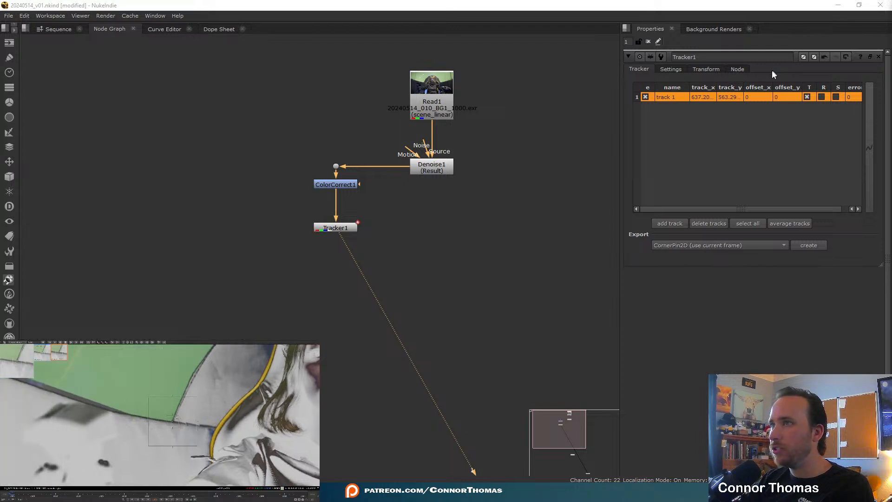
# - Review Tracker1's transform settings, inspect the tracked corner through the shot around frame 1037, and return to frame 1000
pyautogui.click(706, 70)
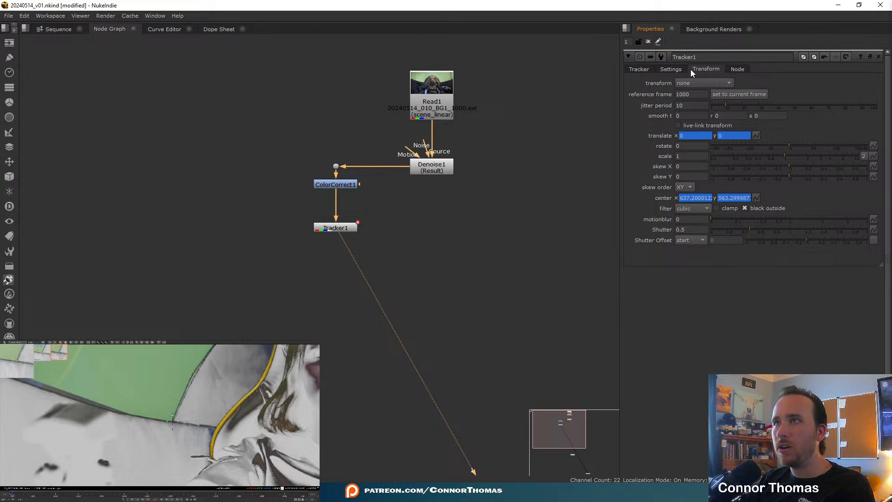
pyautogui.click(634, 69)
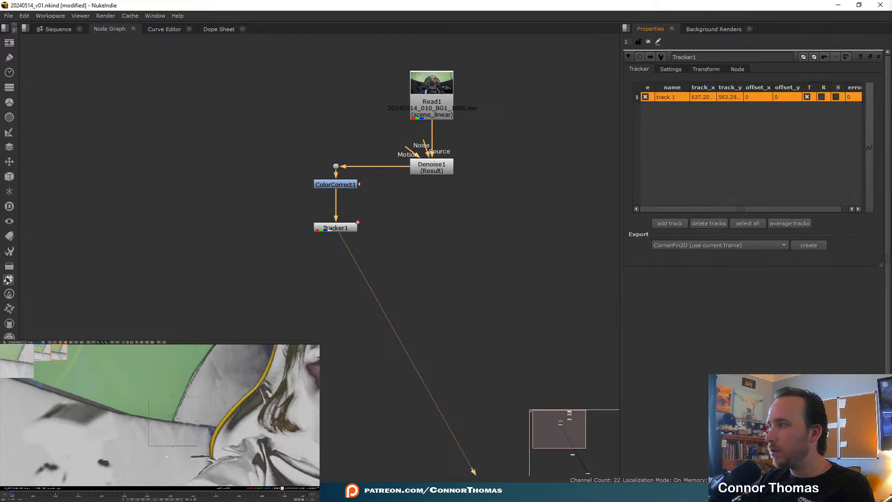
pyautogui.click(162, 500)
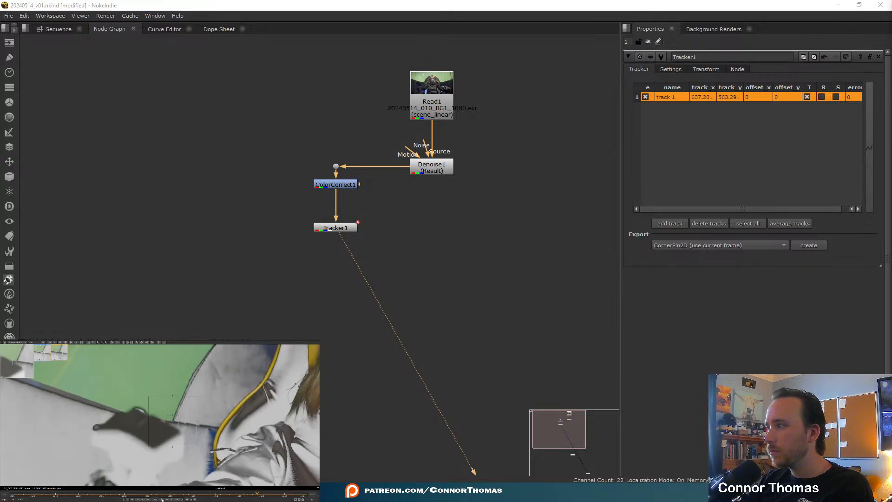
pyautogui.moveTo(12, 494); pyautogui.dragTo(178, 500)
pyautogui.scroll(5, 183, 434)
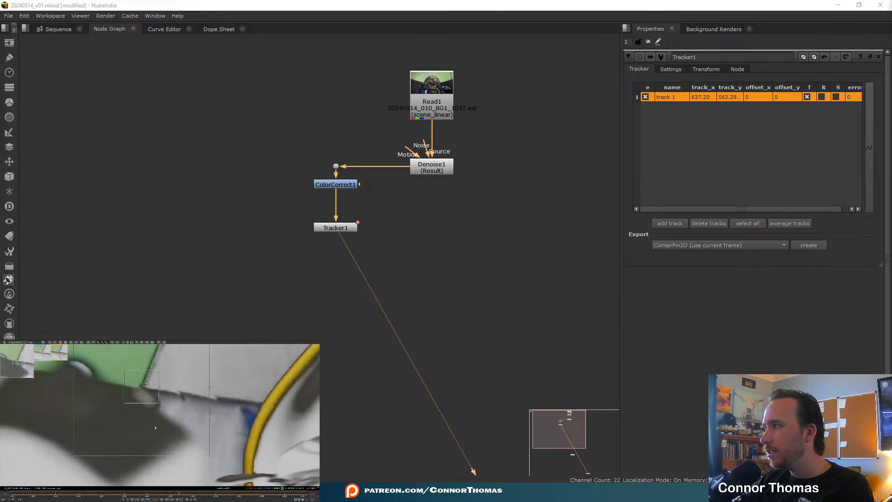
pyautogui.moveTo(140, 375)
pyautogui.mouseDown()
pyautogui.moveTo(200, 394)
pyautogui.moveTo(139, 375)
pyautogui.mouseUp()
pyautogui.press('Home')
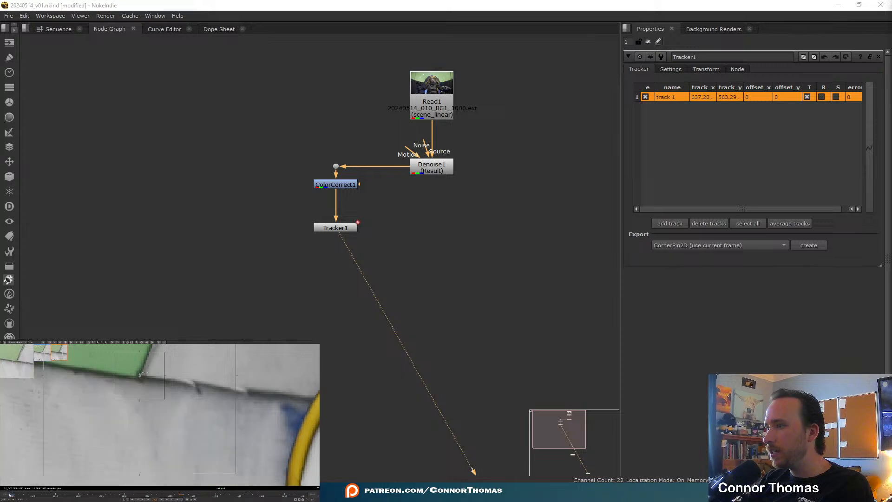
# - Try moving track 1 from the green screen corner to the notch along the wall's edge, undoing each move
pyautogui.moveTo(152, 382); pyautogui.dragTo(211, 397)
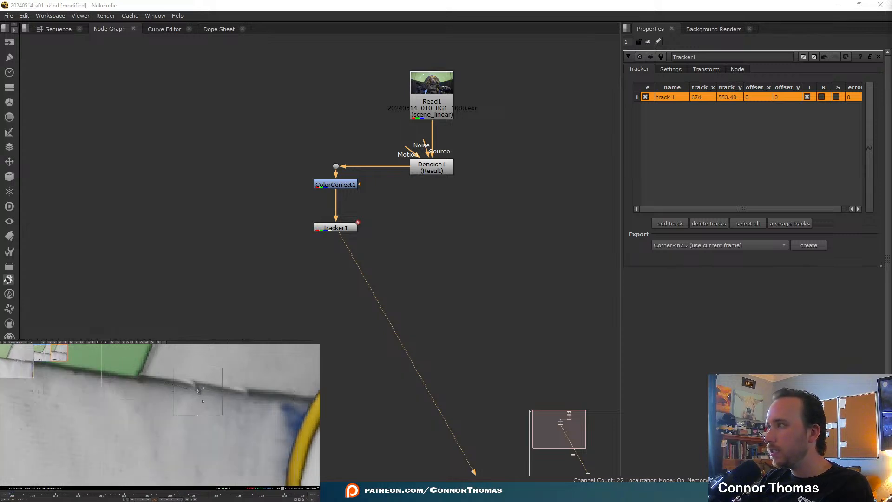
pyautogui.moveTo(217, 441); pyautogui.dragTo(185, 452, button='middle')
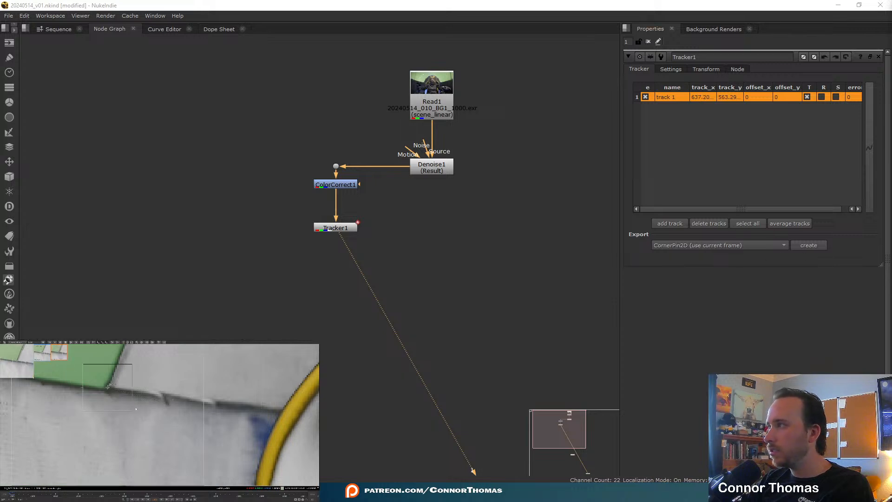
pyautogui.click(749, 224)
pyautogui.moveTo(105, 387); pyautogui.dragTo(150, 400)
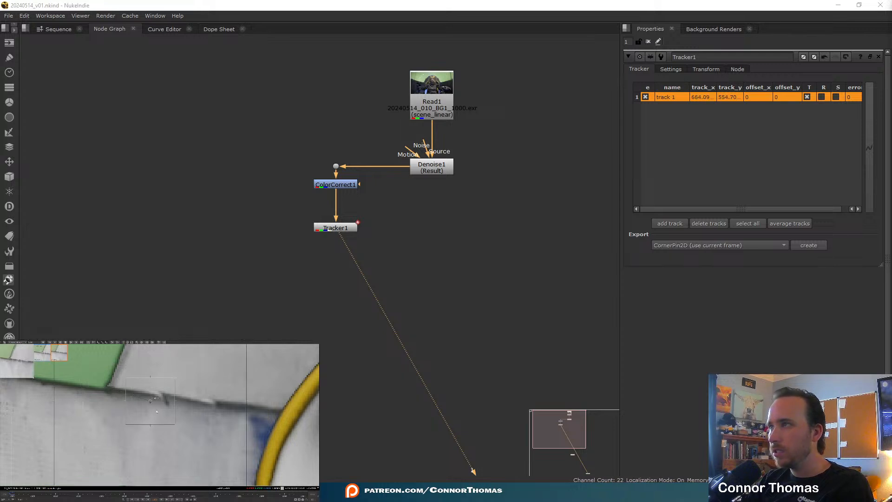
pyautogui.hotkey('ctrl', 'z')
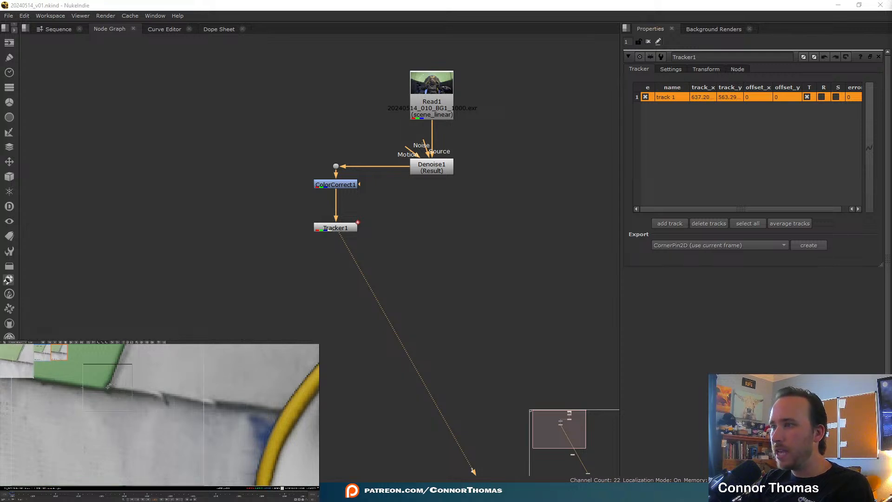
# - Replace track 1 with a new track on the wall edge's notch at about 674.9, 553.4, with a reduced pattern box
pyautogui.click(720, 224)
pyautogui.click(660, 224)
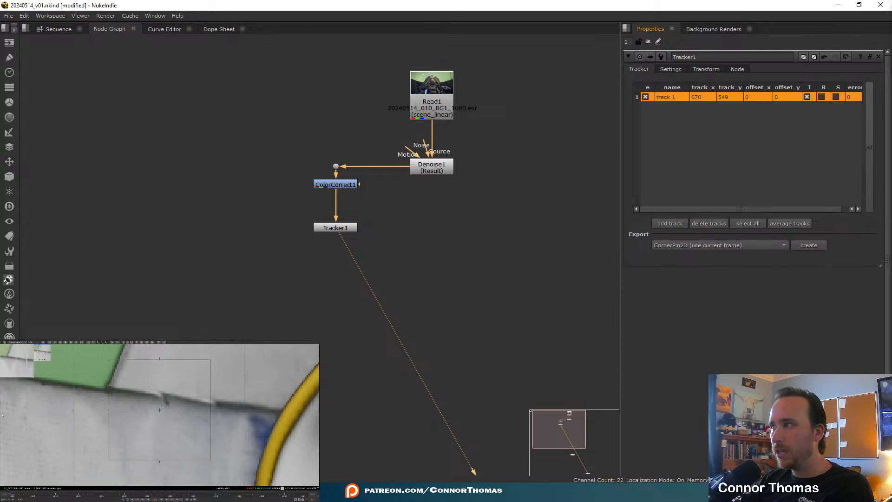
pyautogui.moveTo(160, 411); pyautogui.dragTo(168, 403)
pyautogui.moveTo(222, 456); pyautogui.dragTo(208, 444)
pyautogui.scroll(-1, 207, 444)
pyautogui.scroll(-3, 208, 444)
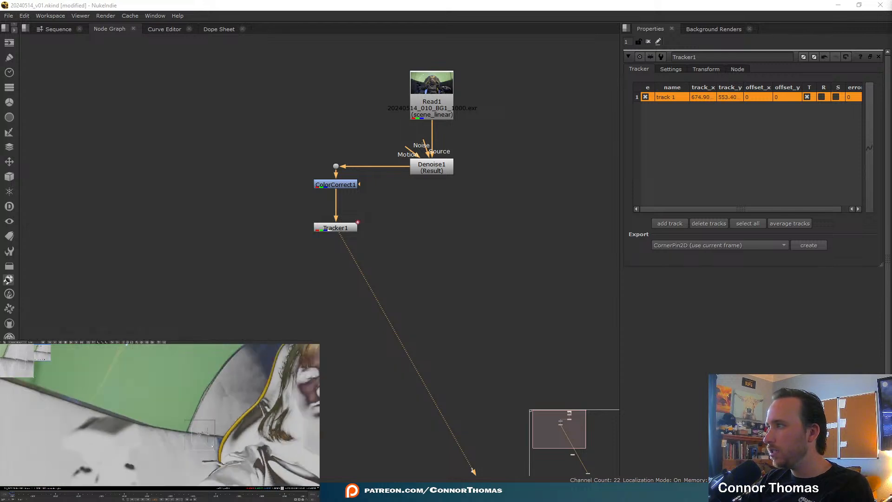
# - Enlarge track 1's search area around the notch, track it forward to frame 1064, and return to frame 1000
pyautogui.moveTo(177, 429); pyautogui.dragTo(188, 444)
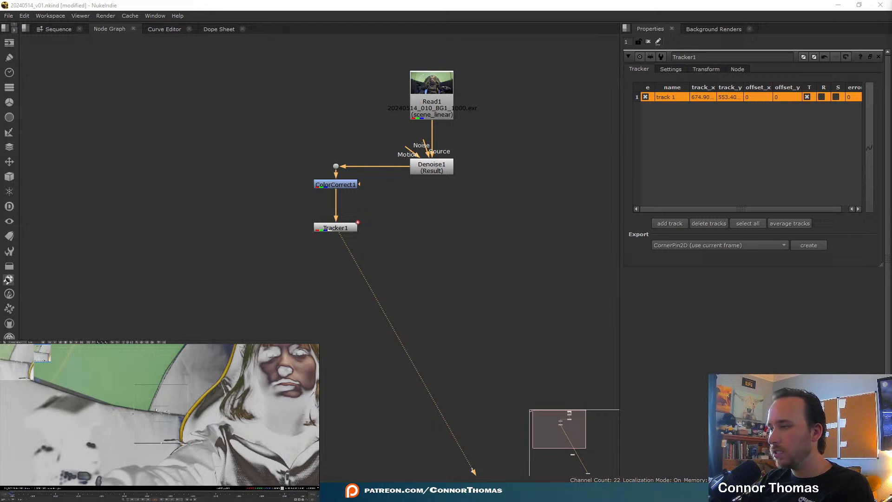
pyautogui.scroll(5, 156, 410)
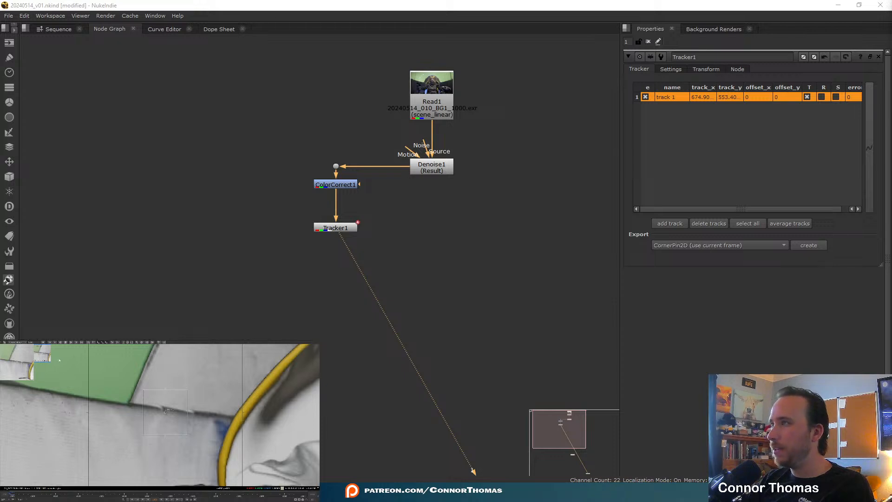
pyautogui.press('v')
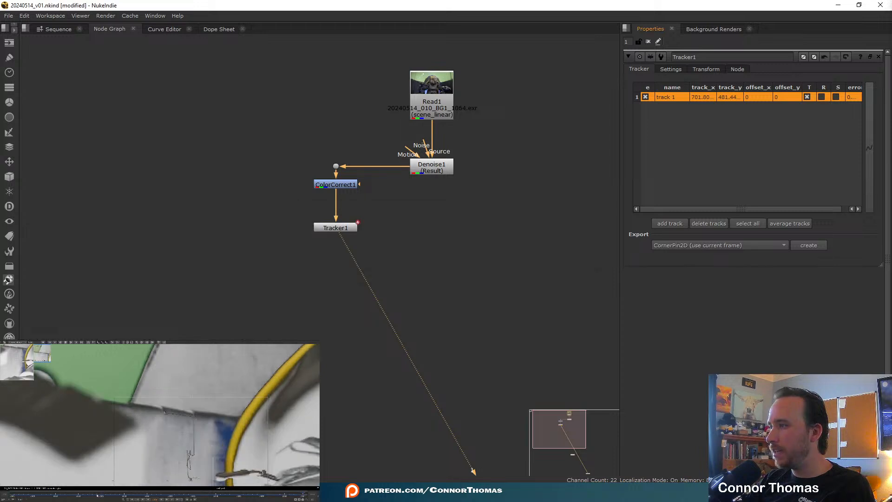
pyautogui.moveTo(128, 496); pyautogui.dragTo(46, 494)
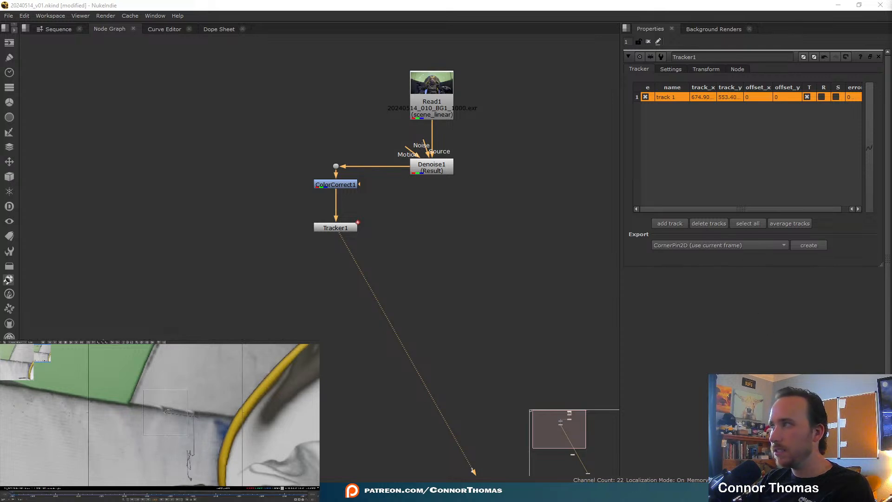
# - Disable ColorCorrect1 and move track 1 along the wall edge to about 669.2, 558.9
pyautogui.click(336, 186)
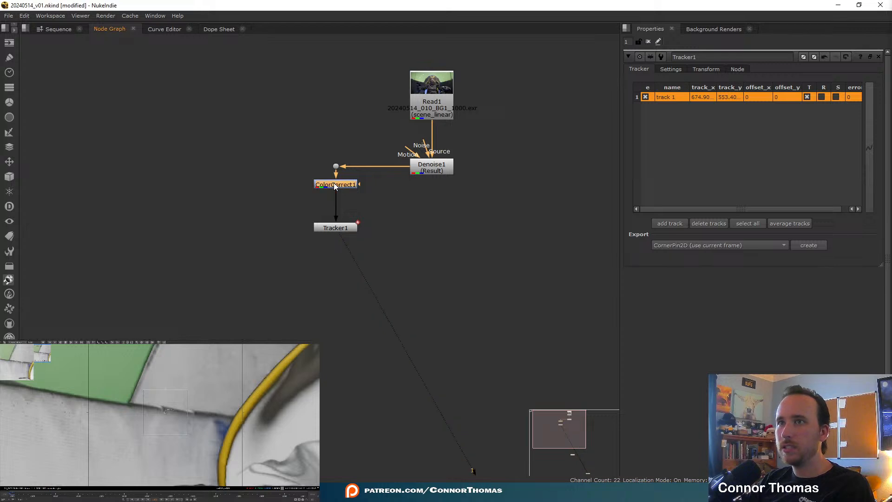
pyautogui.press('d')
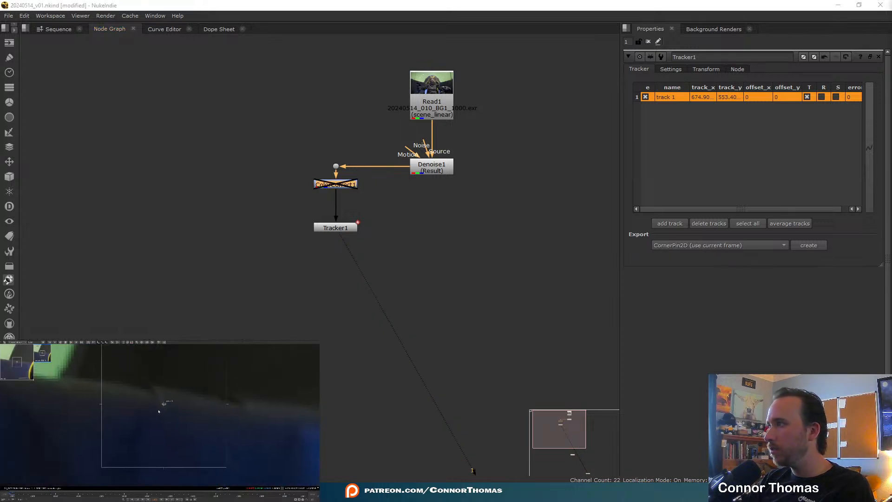
pyautogui.moveTo(165, 403); pyautogui.dragTo(149, 389)
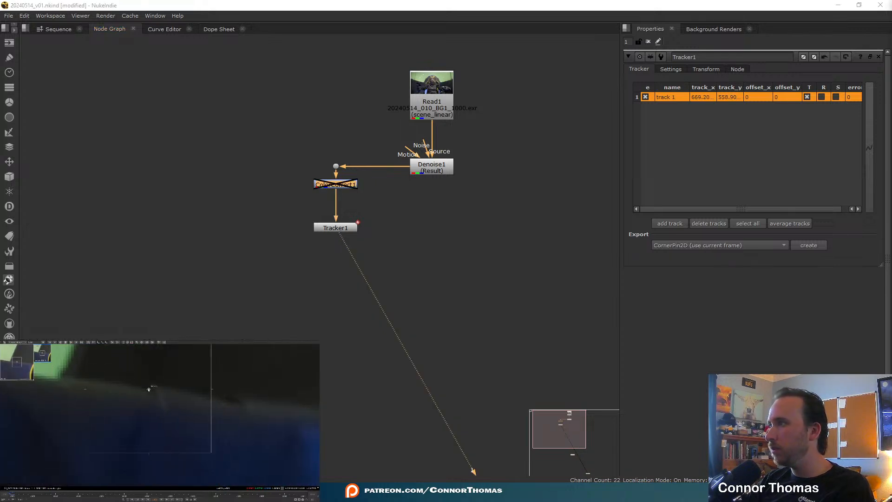
pyautogui.scroll(3, 150, 392)
pyautogui.scroll(-6, 151, 392)
pyautogui.moveTo(152, 392); pyautogui.dragTo(151, 398, button='middle')
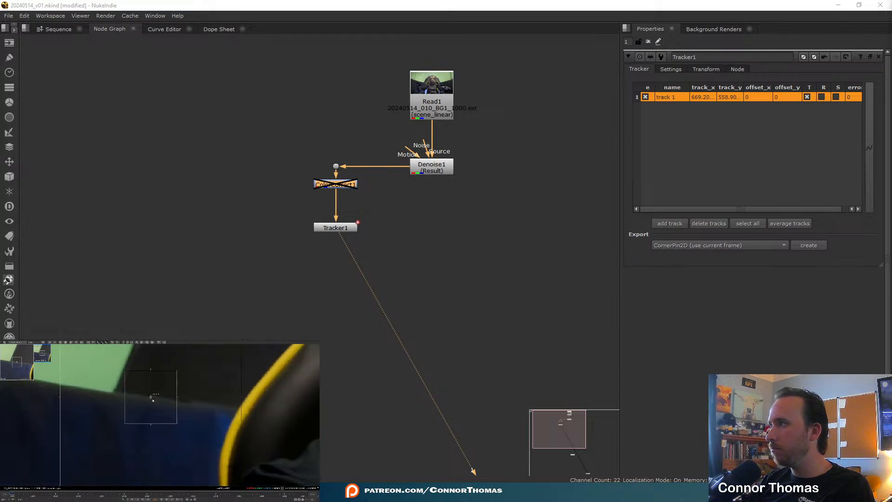
# - Try tracking track 1 forward on the ungraded wall edge, return to frame 1000, and inspect the tracked spot
pyautogui.click(75, 343)
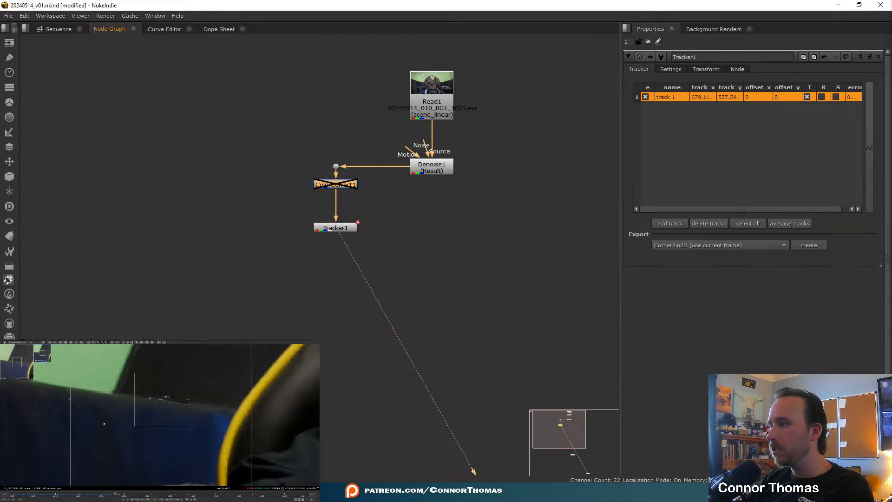
pyautogui.moveTo(93, 493); pyautogui.dragTo(11, 496)
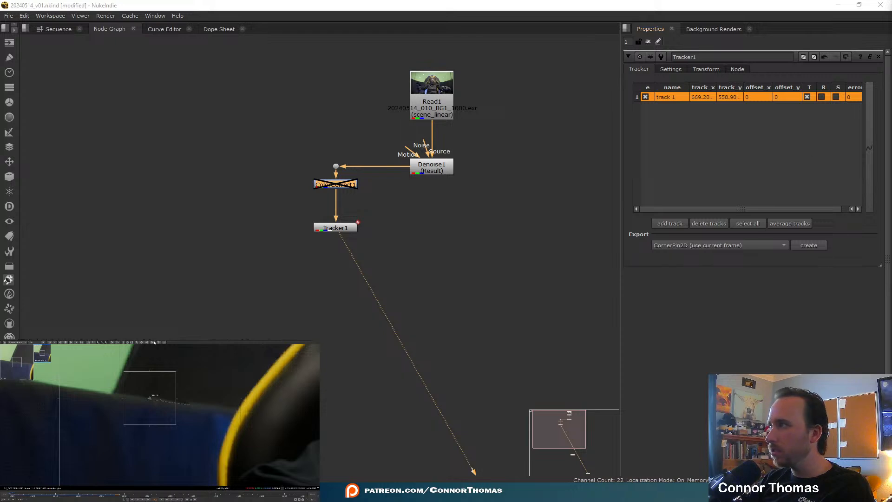
pyautogui.scroll(3, 187, 418)
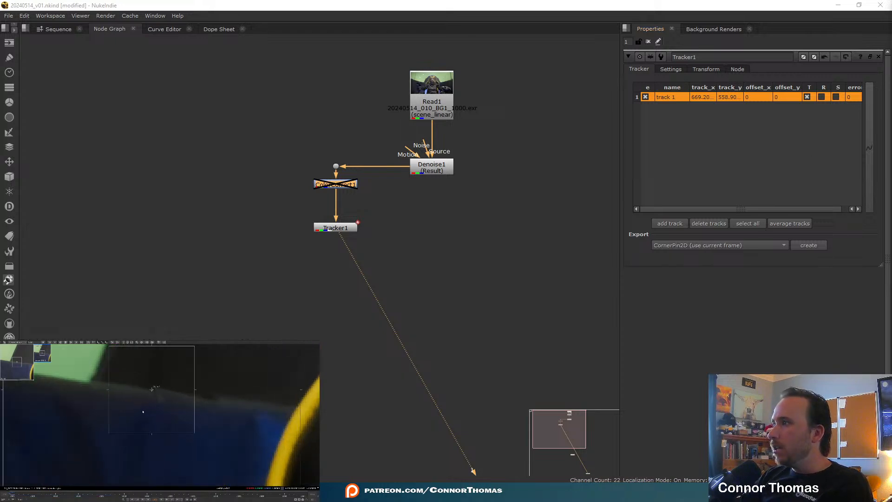
pyautogui.scroll(-5, 187, 419)
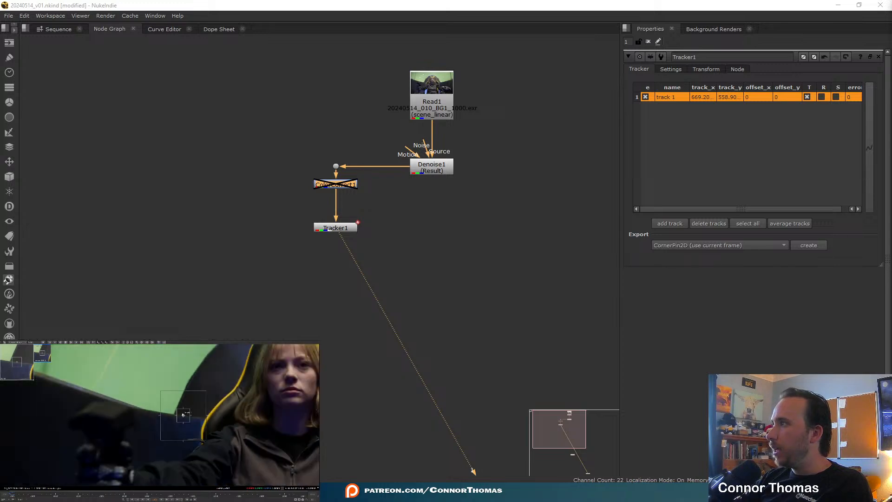
# - Move track 1 across the plate to the green screen corner beside the other edge of the seat, at about 1444.8, 562.09
pyautogui.scroll(2, 166, 413)
pyautogui.moveTo(173, 423); pyautogui.dragTo(99, 413, button='middle')
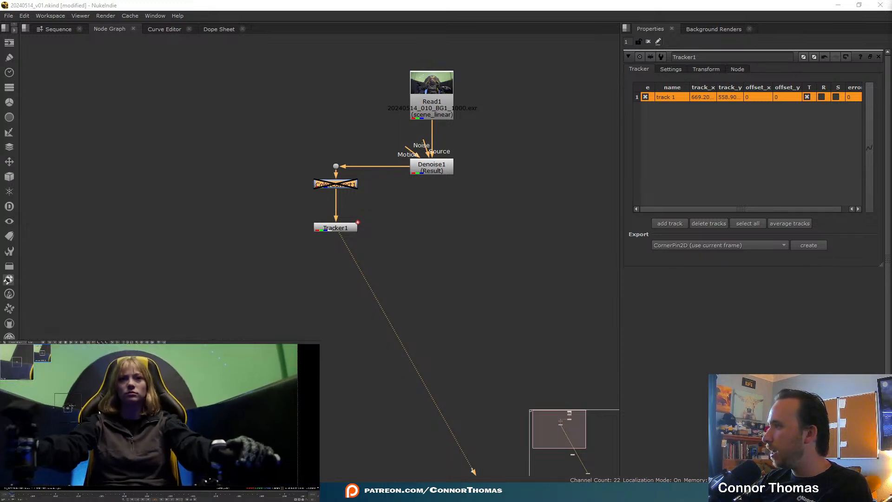
pyautogui.moveTo(249, 408); pyautogui.dragTo(182, 410)
pyautogui.scroll(8, 199, 408)
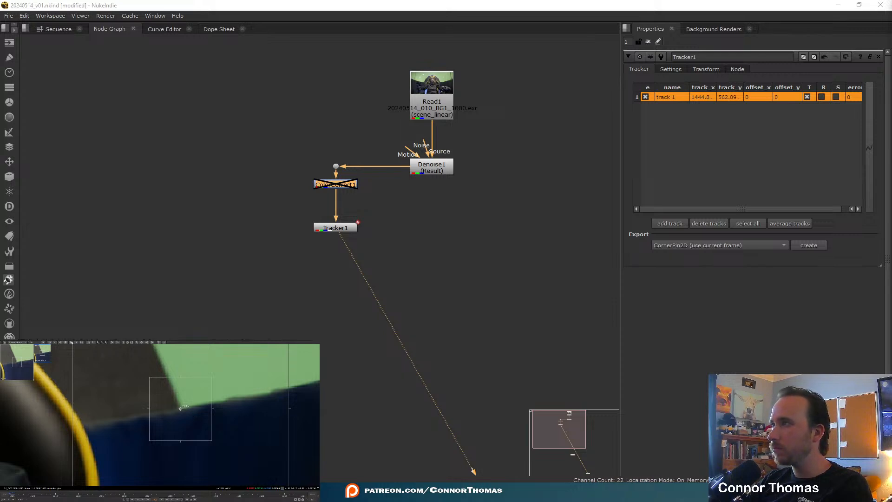
# - Track the new corner forward to frame 1064, scrub through the shot, check Tracker1's settings, and return to frame 1000
pyautogui.click(75, 343)
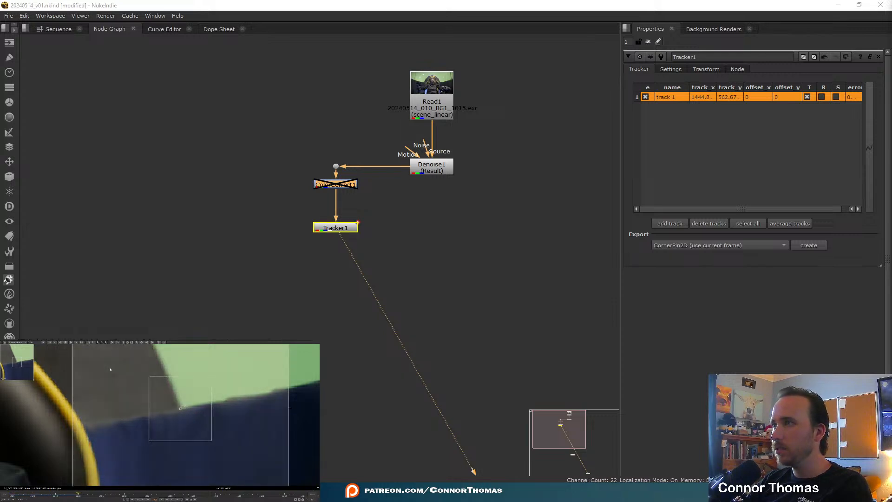
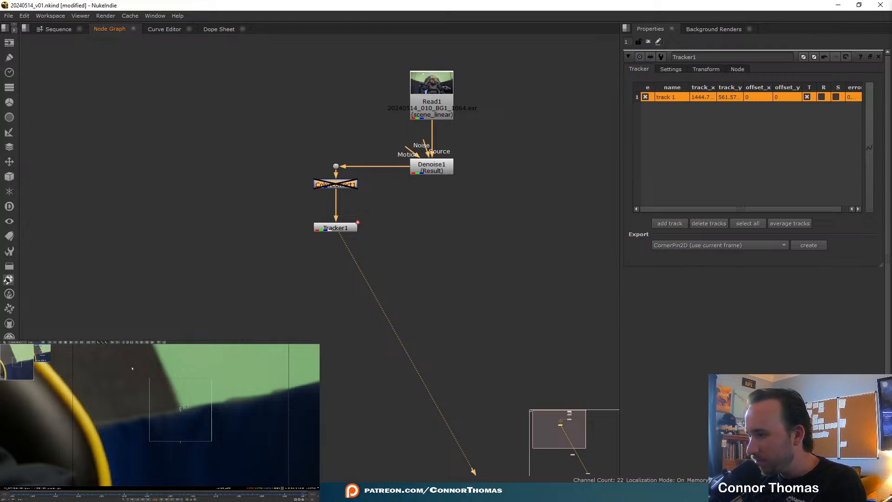
pyautogui.press('f')
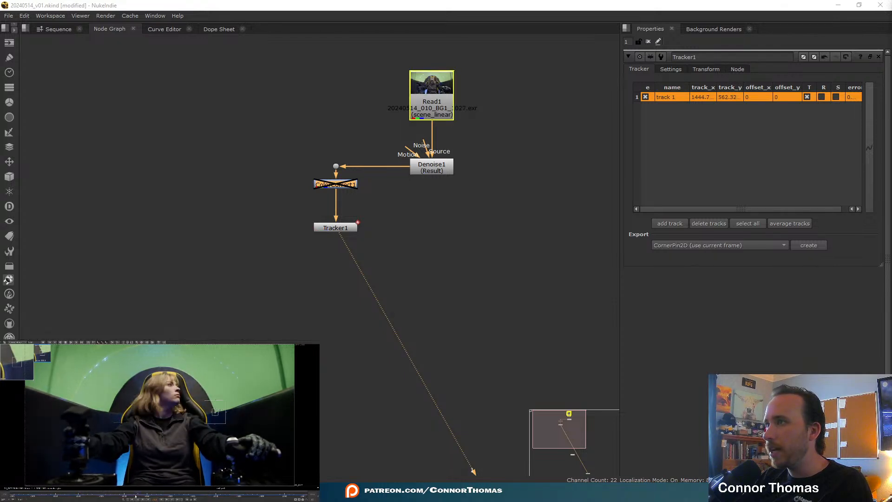
pyautogui.moveTo(82, 497); pyautogui.dragTo(47, 497)
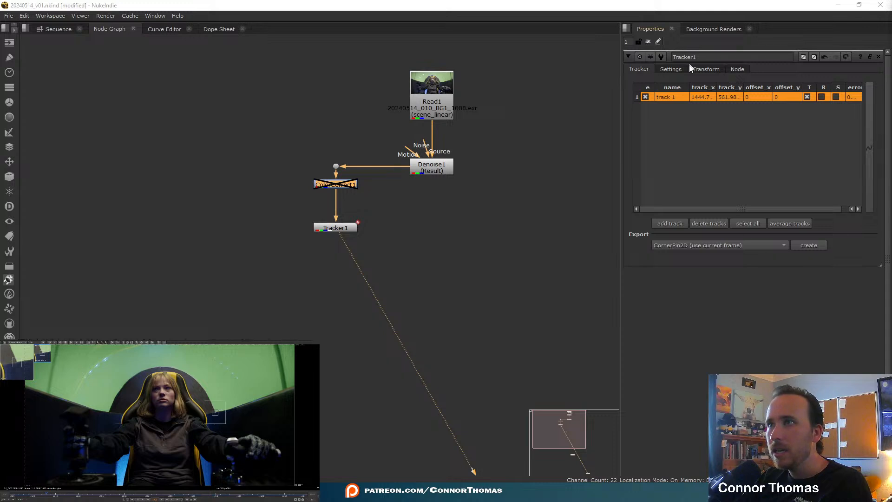
pyautogui.click(673, 69)
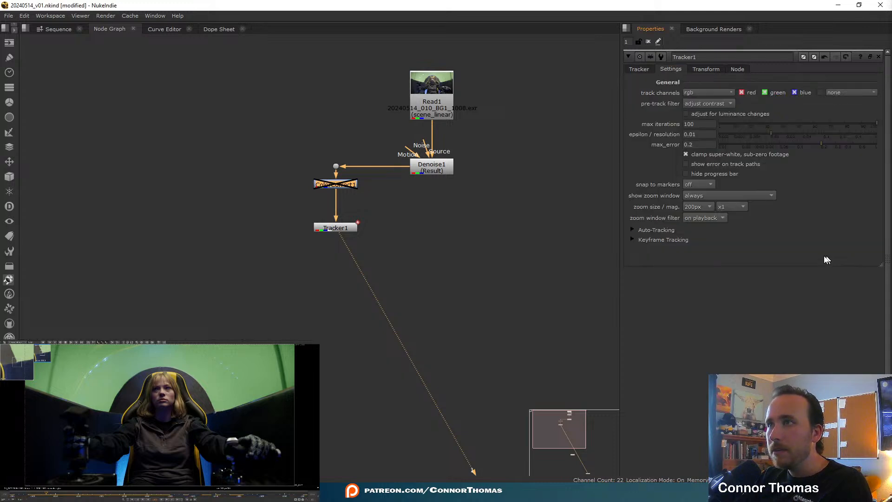
pyautogui.click(12, 497)
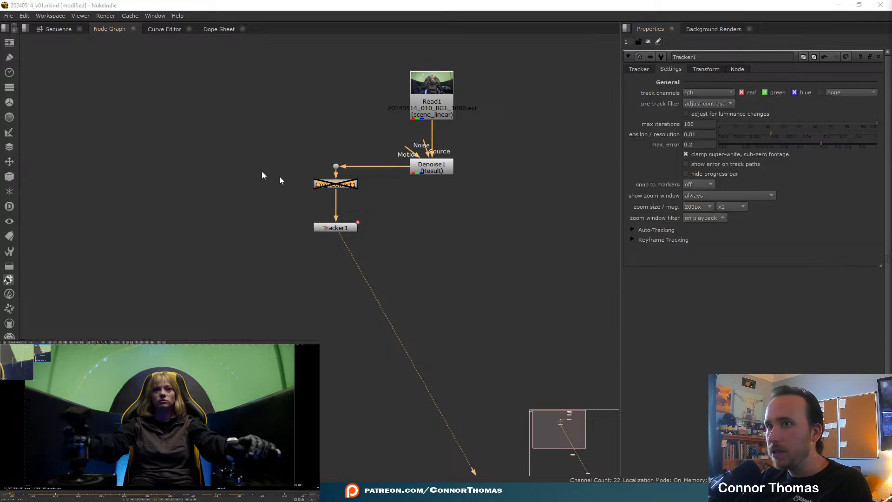
# - Delete the disabled ColorCorrect1 node so Tracker1 takes the denoised plate directly, and select Tracker1
pyautogui.click(328, 228)
pyautogui.click(340, 185)
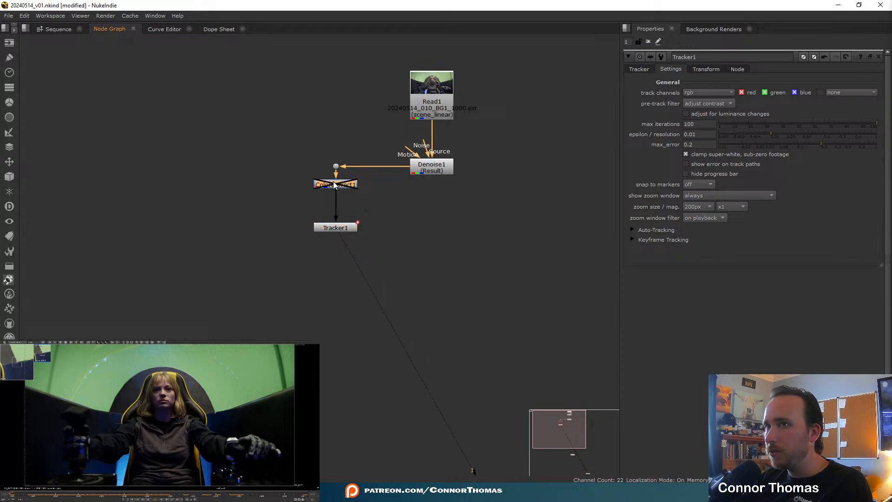
pyautogui.press('Delete')
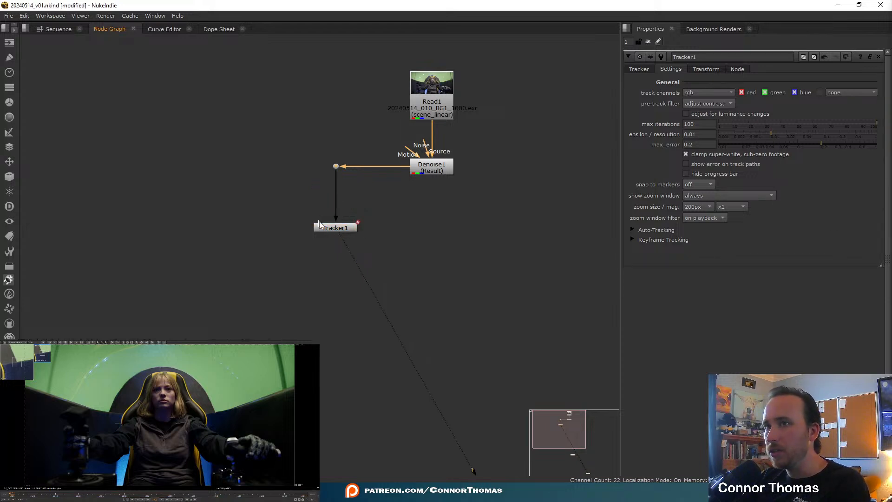
pyautogui.click(333, 228)
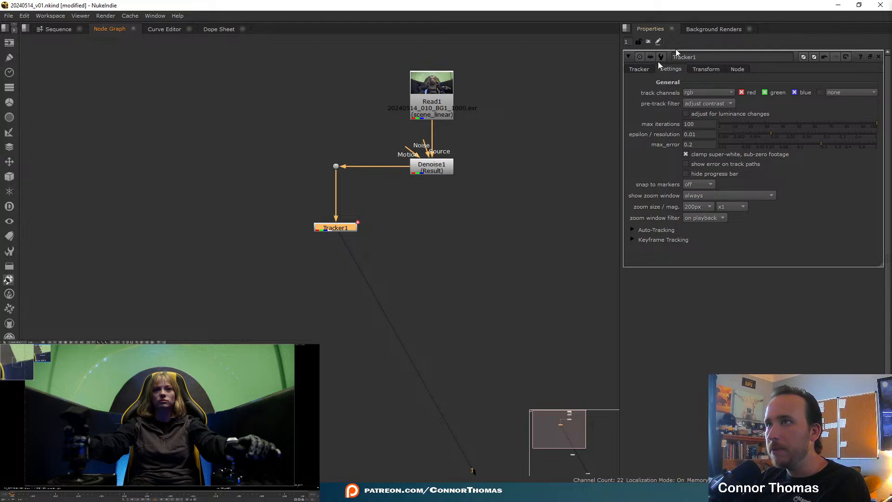
# - Enable Tracker1's adjustment for luminance changes and return to its track list
pyautogui.click(633, 69)
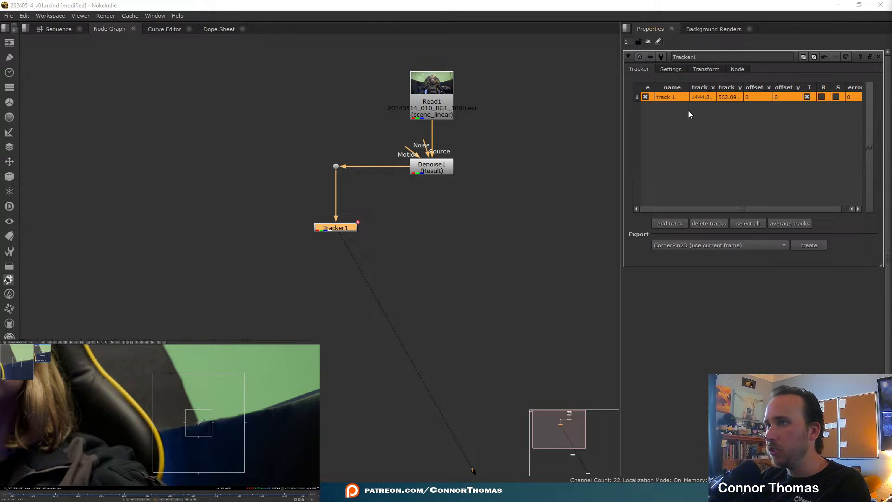
pyautogui.click(676, 69)
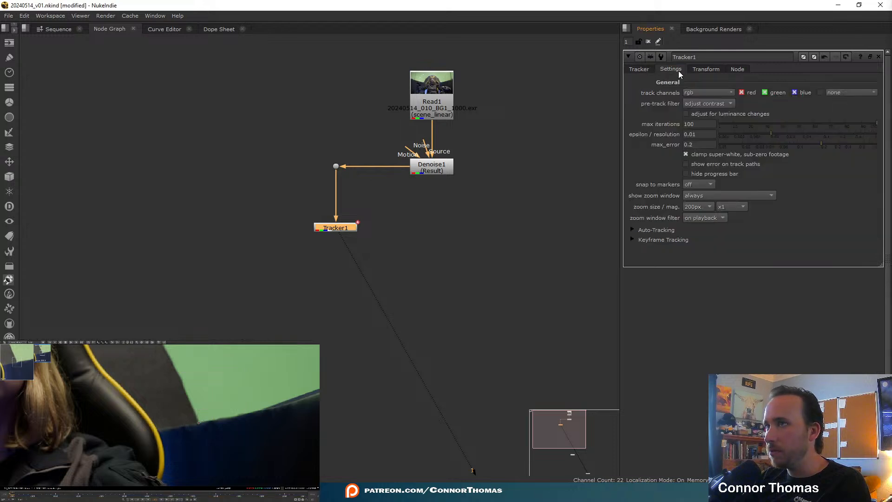
pyautogui.click(710, 117)
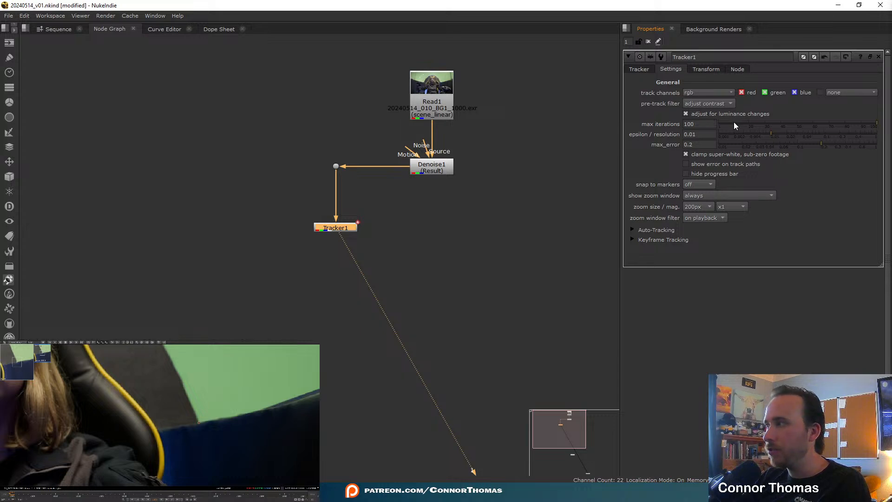
pyautogui.click(638, 69)
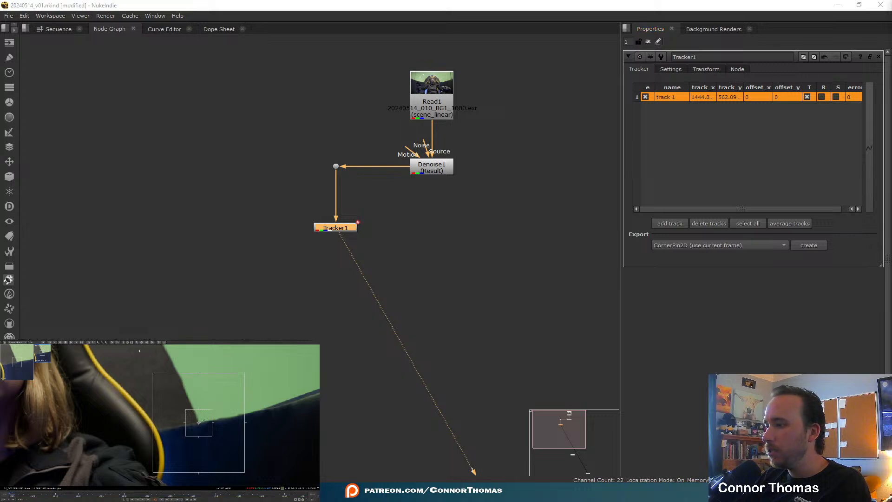
# - Retrack track 1 forward from frame 1000 to frame 1064, return to frame 1000, and fit the whole plate in view
pyautogui.press('v')
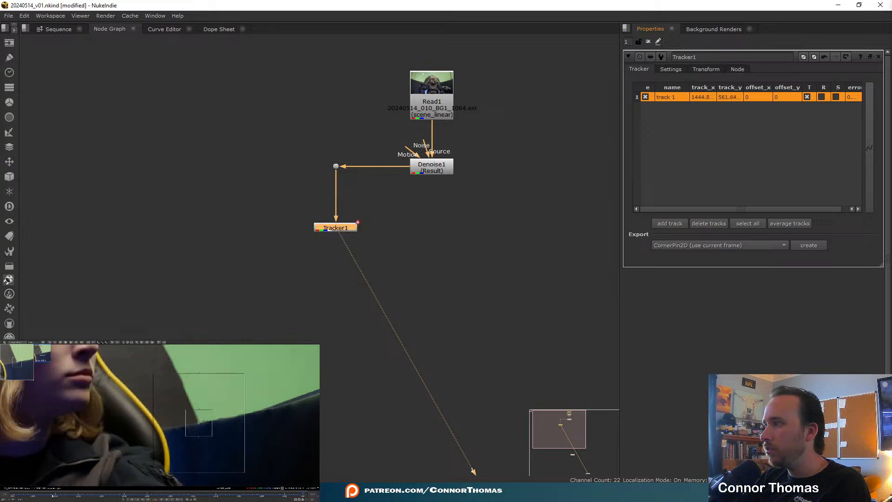
pyautogui.moveTo(276, 493); pyautogui.dragTo(50, 489)
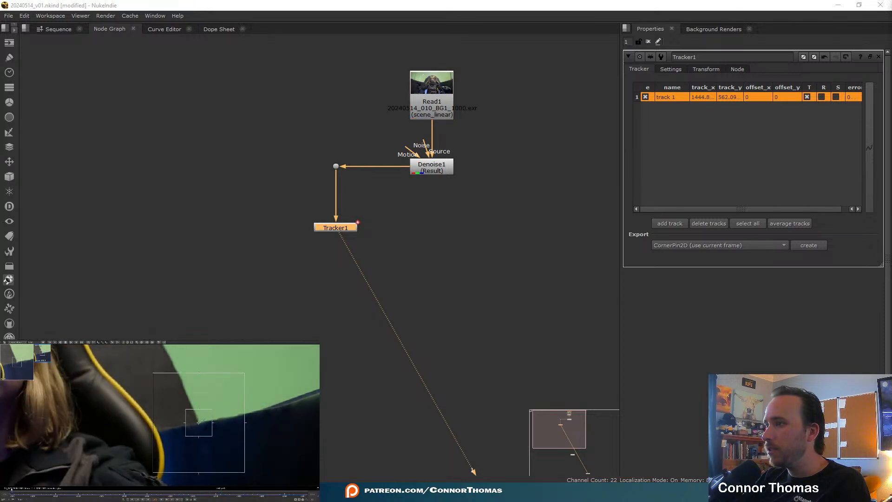
pyautogui.press('f')
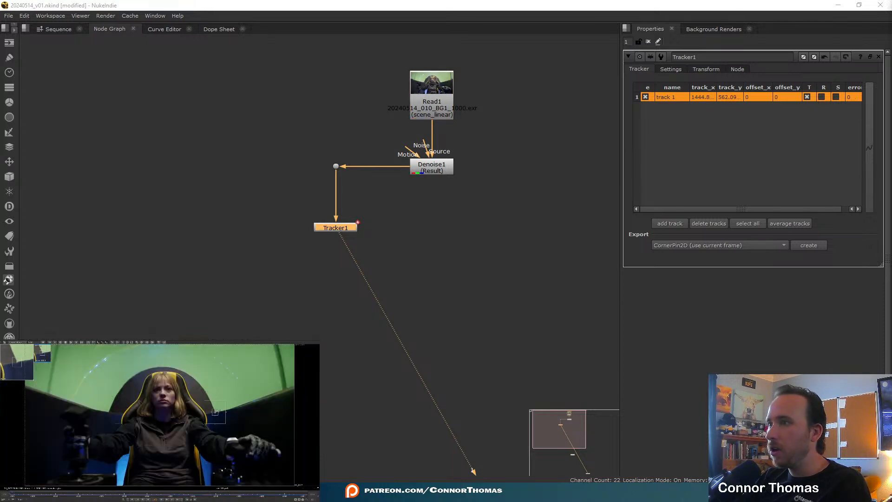
# - View Denoise1's output, play and scrub through the shot to review the camera motion, return to frame 1000, and reselect Tracker1
pyautogui.click(436, 172)
pyautogui.press('1')
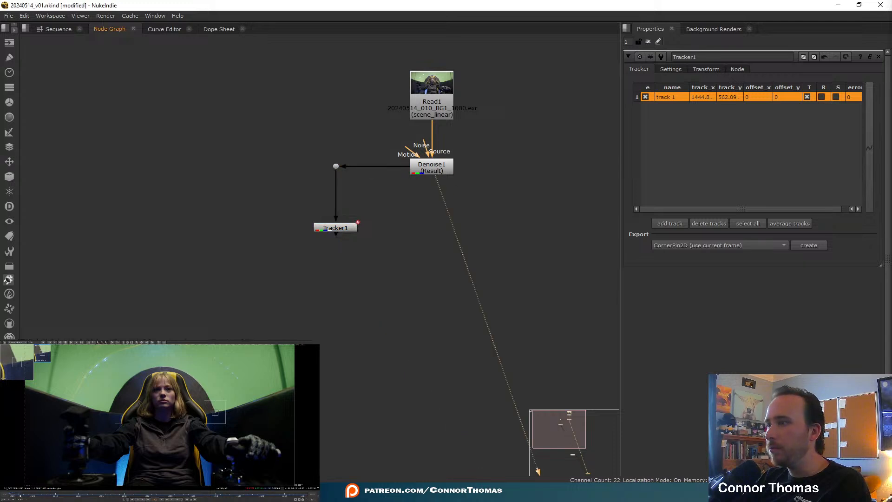
pyautogui.click(161, 499)
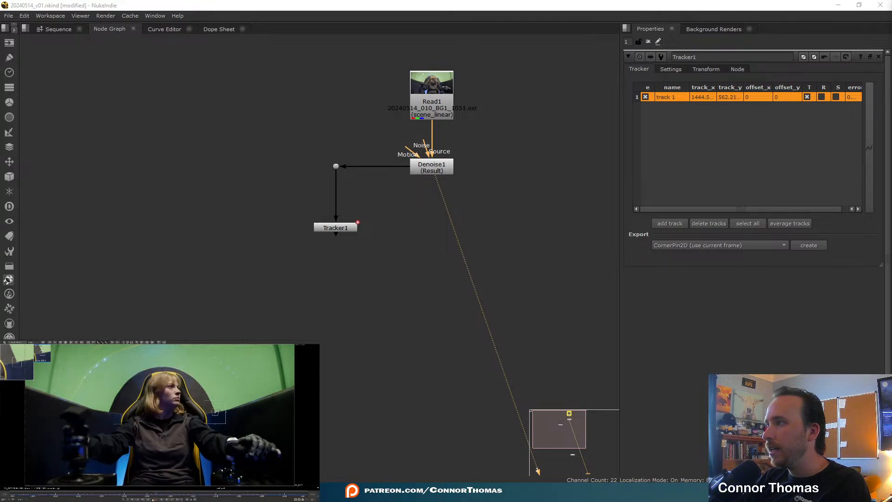
pyautogui.click(69, 495)
pyautogui.moveTo(70, 494)
pyautogui.mouseDown()
pyautogui.moveTo(51, 494)
pyautogui.moveTo(97, 494)
pyautogui.moveTo(60, 495)
pyautogui.mouseUp()
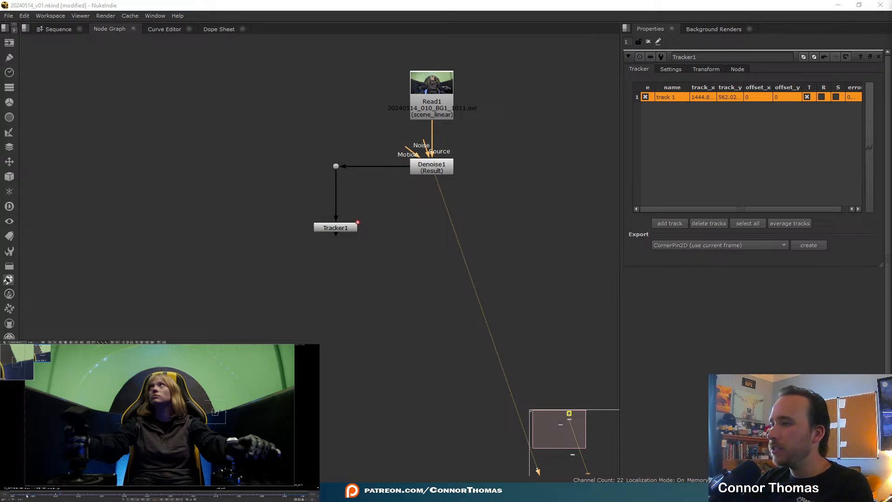
pyautogui.moveTo(59, 494); pyautogui.dragTo(8, 494)
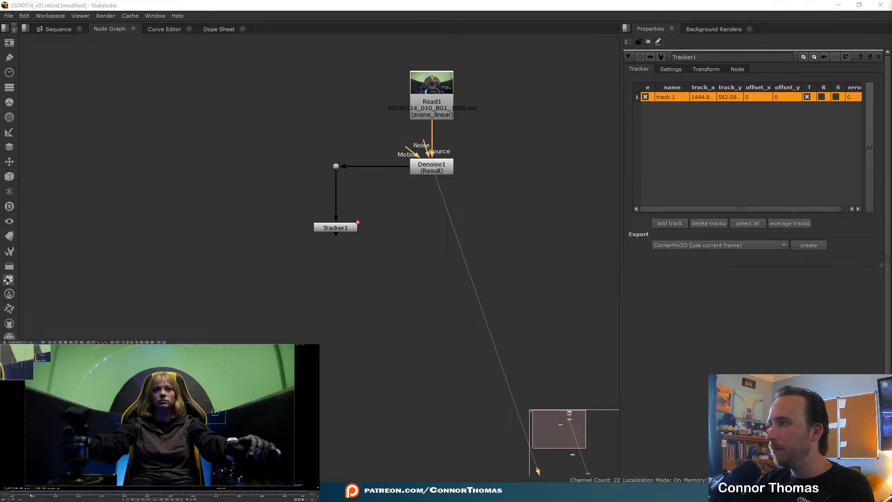
pyautogui.moveTo(340, 229); pyautogui.dragTo(341, 232)
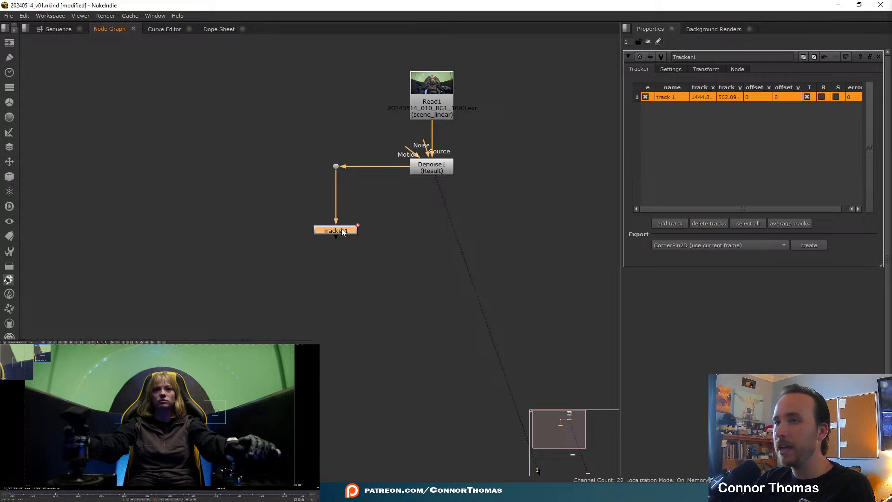
# - Add a Roto node to the denoised plate and trace a Bezier along the cockpit wall's upper edge from the frame's left border to the seat's backing
pyautogui.click(398, 225)
pyautogui.press('o')
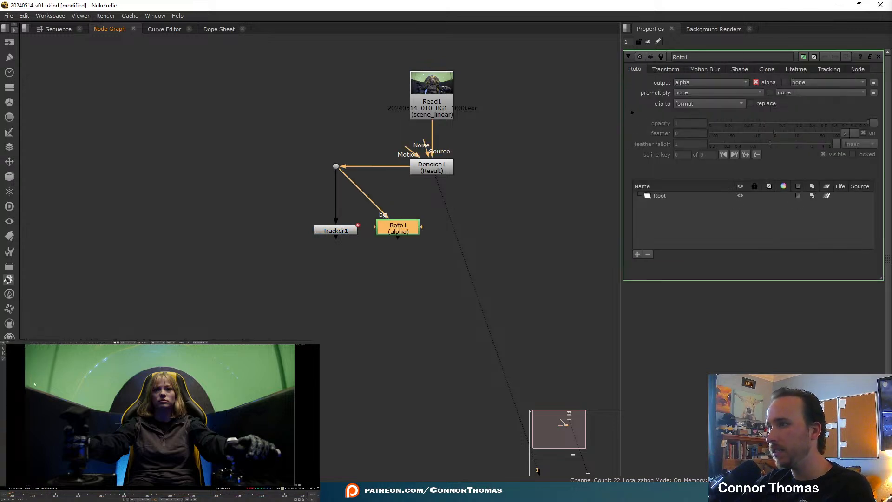
pyautogui.scroll(5, 63, 394)
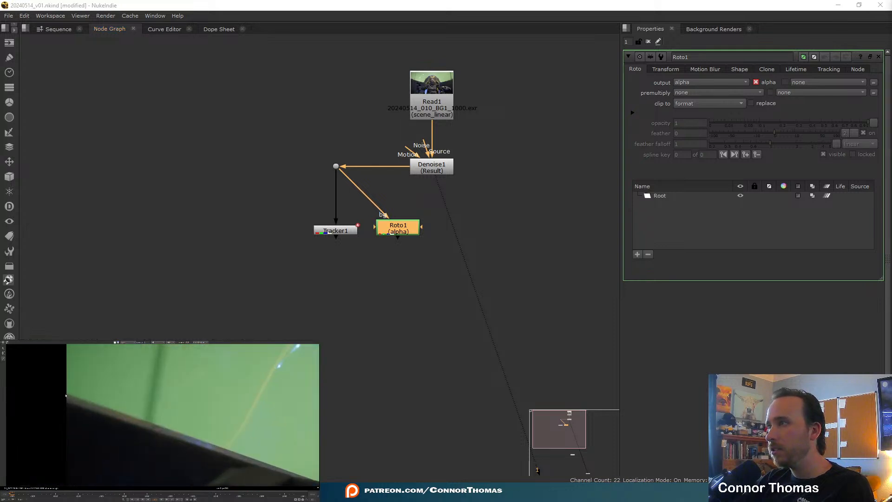
pyautogui.click(63, 393)
pyautogui.moveTo(147, 417); pyautogui.dragTo(79, 407, button='middle')
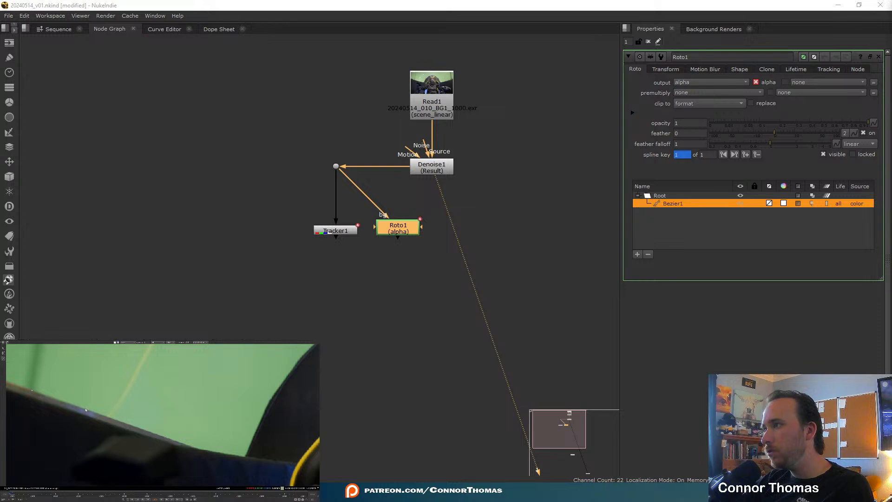
pyautogui.moveTo(133, 422); pyautogui.dragTo(60, 391, button='middle')
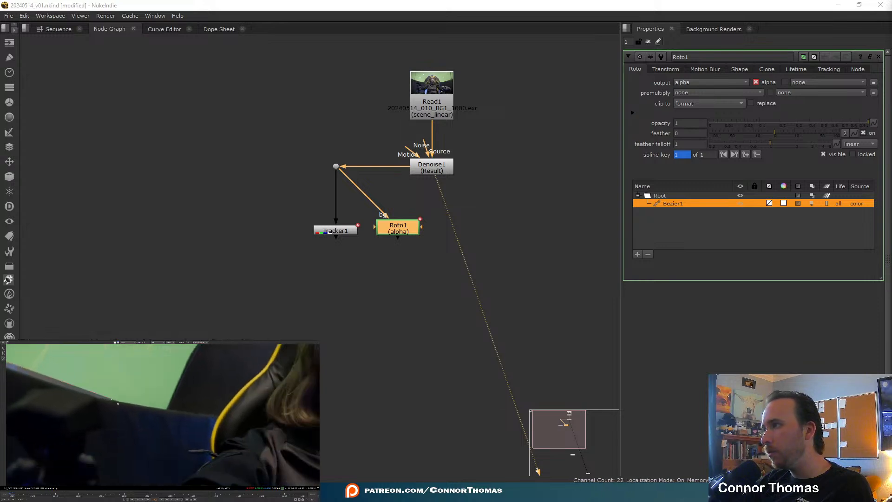
pyautogui.scroll(2, 119, 402)
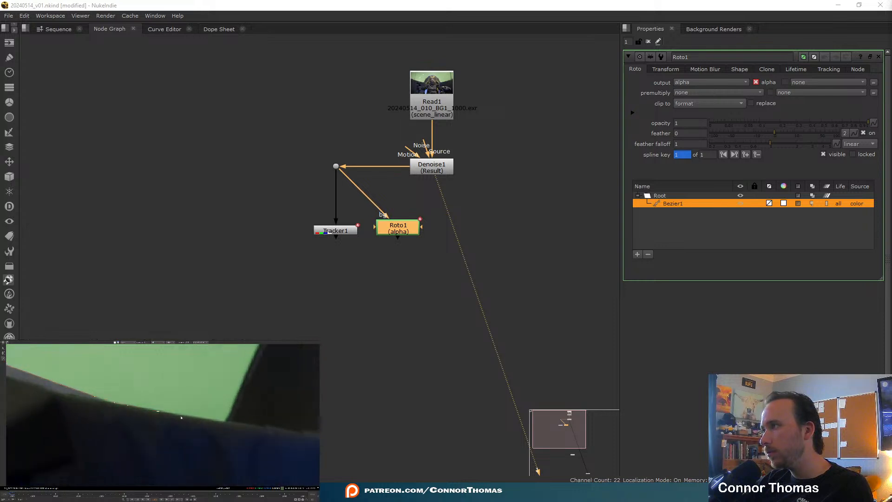
pyautogui.click(225, 423)
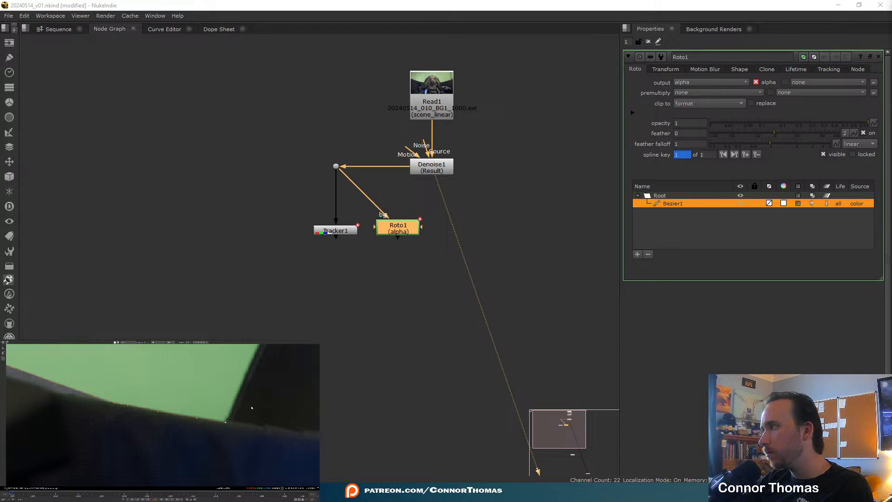
# - Continue the Bezier from the wall corner up the lower left edge of the rounded black panel behind the seat
pyautogui.scroll(-4, 251, 408)
pyautogui.moveTo(251, 409); pyautogui.dragTo(130, 448, button='middle')
pyautogui.scroll(5, 121, 451)
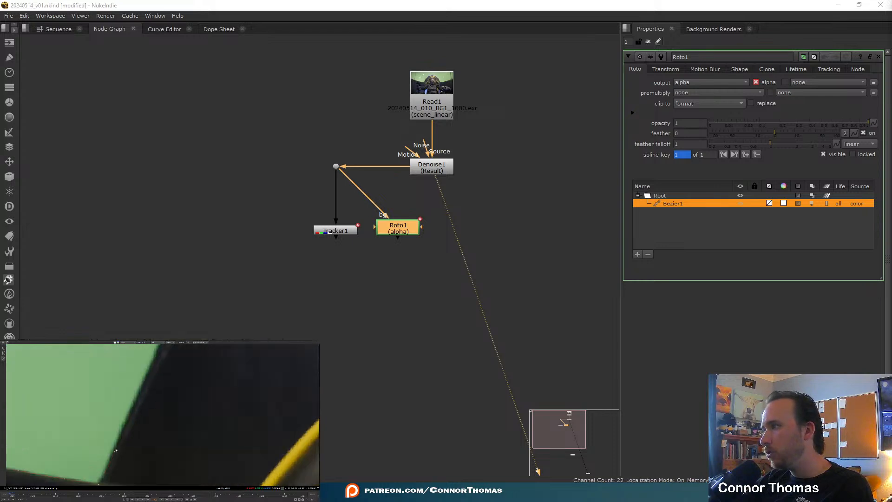
pyautogui.click(115, 451)
pyautogui.click(123, 432)
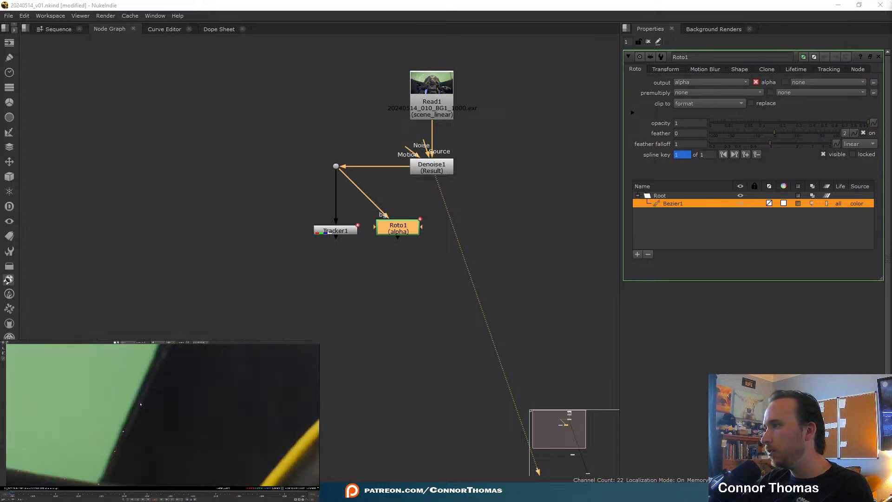
pyautogui.moveTo(140, 393); pyautogui.dragTo(99, 435, button='middle')
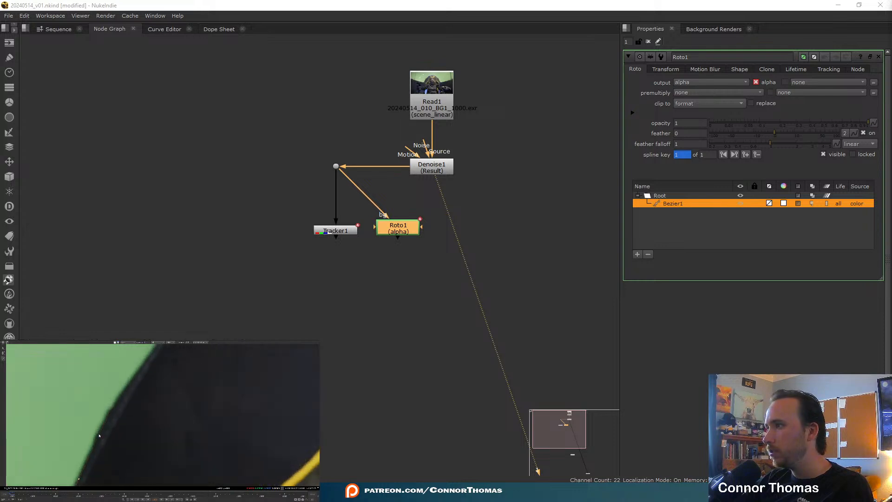
pyautogui.click(100, 432)
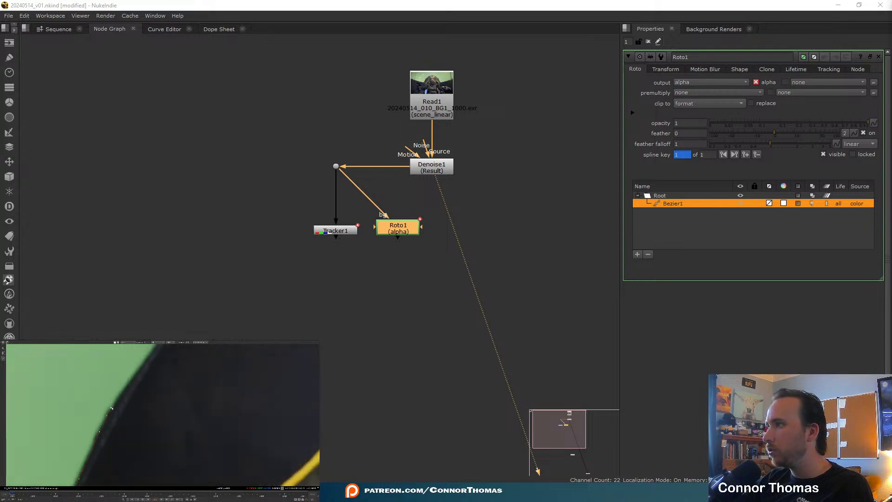
pyautogui.click(110, 409)
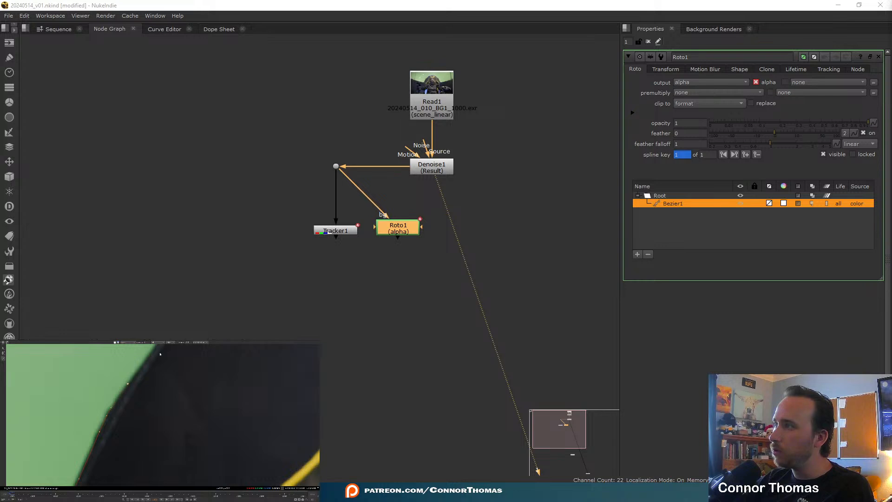
# - Extend the Bezier along the curved upper left edge of the black panel towards the top of the arch
pyautogui.moveTo(160, 354); pyautogui.dragTo(101, 395, button='middle')
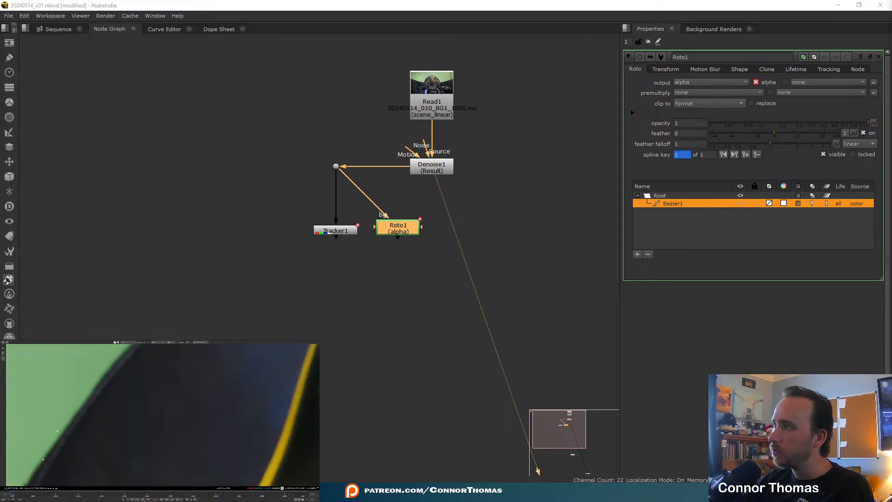
pyautogui.click(106, 378)
pyautogui.moveTo(122, 376); pyautogui.dragTo(73, 427, button='middle')
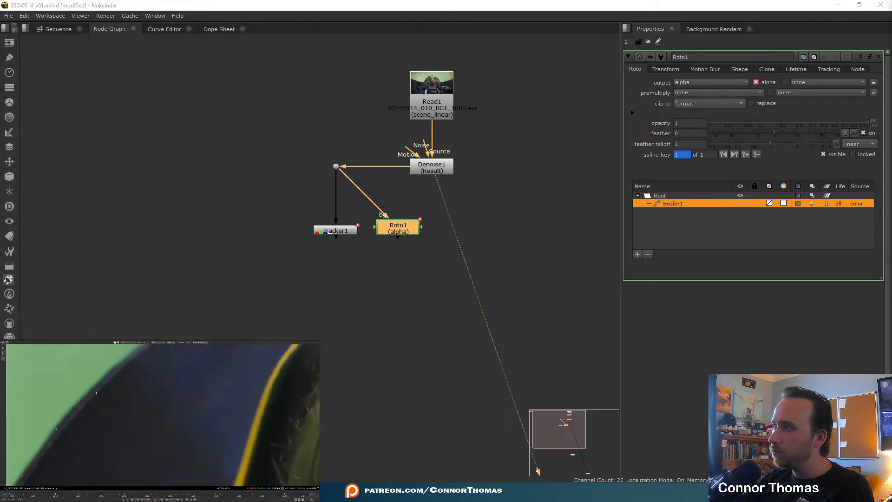
pyautogui.click(93, 389)
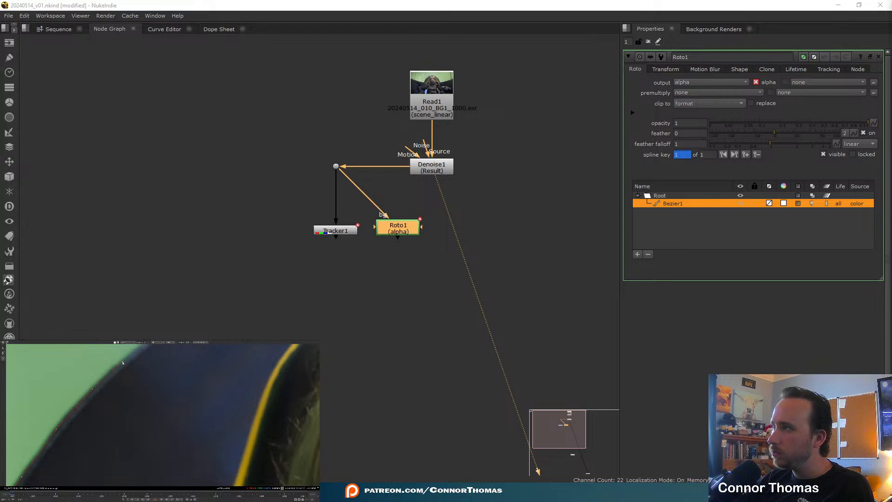
pyautogui.moveTo(121, 364); pyautogui.dragTo(63, 426, button='middle')
pyautogui.click(63, 425)
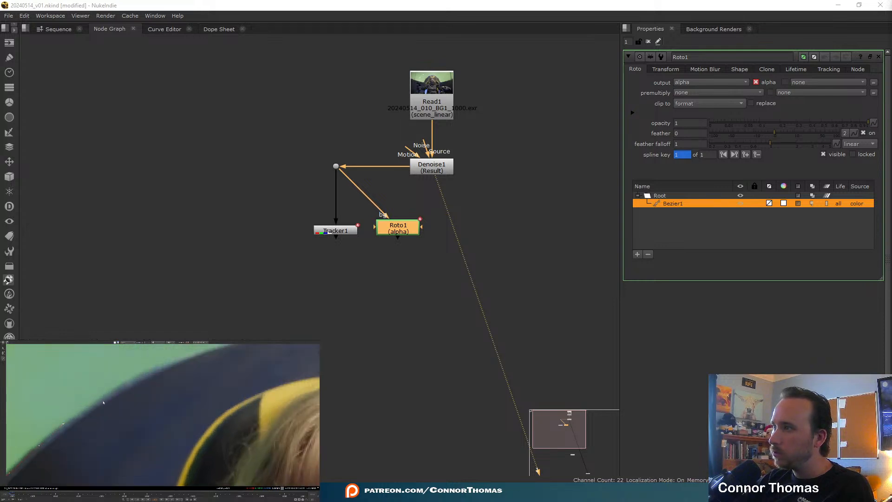
pyautogui.click(101, 396)
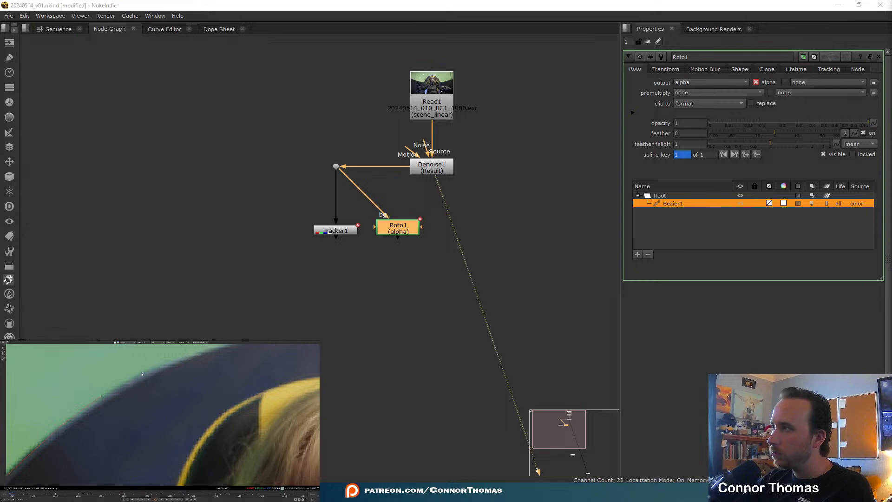
pyautogui.moveTo(173, 366); pyautogui.dragTo(113, 389, button='middle')
pyautogui.scroll(-1, 111, 389)
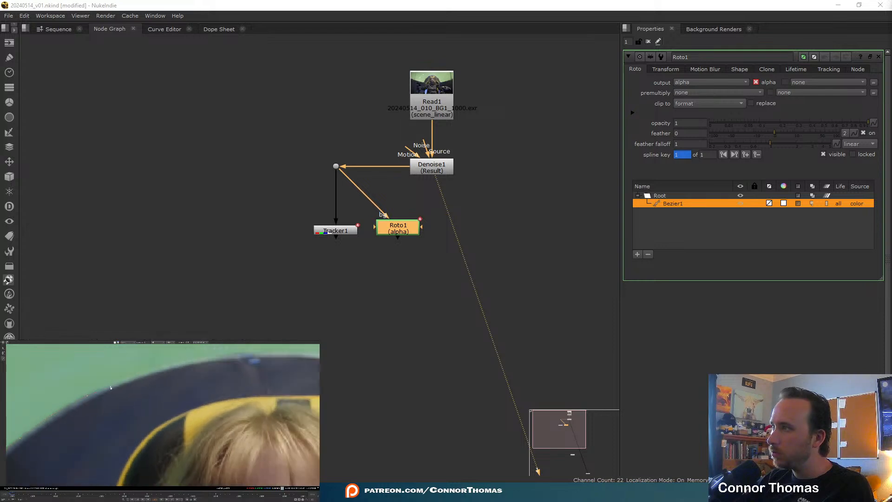
# - Carry the Bezier over the top of the black panel and down its right side to the right cockpit wall
pyautogui.scroll(-5, 110, 387)
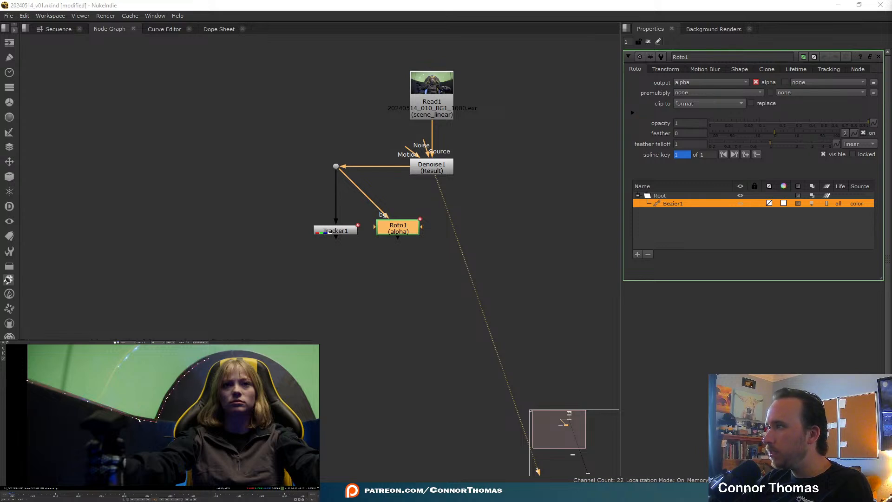
pyautogui.scroll(4, 138, 419)
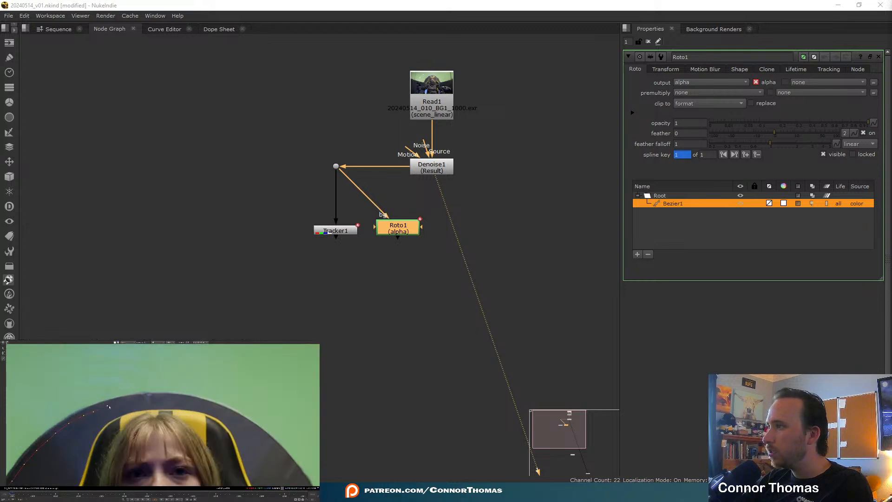
pyautogui.click(175, 398)
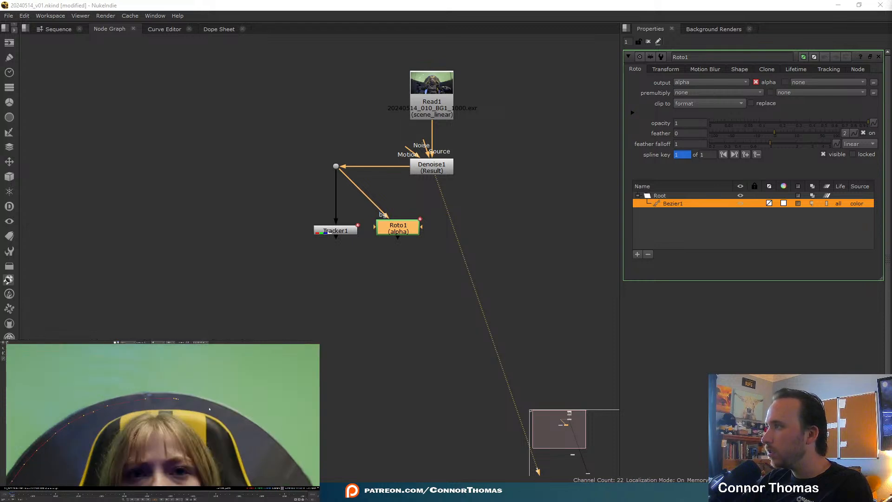
pyautogui.moveTo(240, 435); pyautogui.dragTo(167, 392, button='middle')
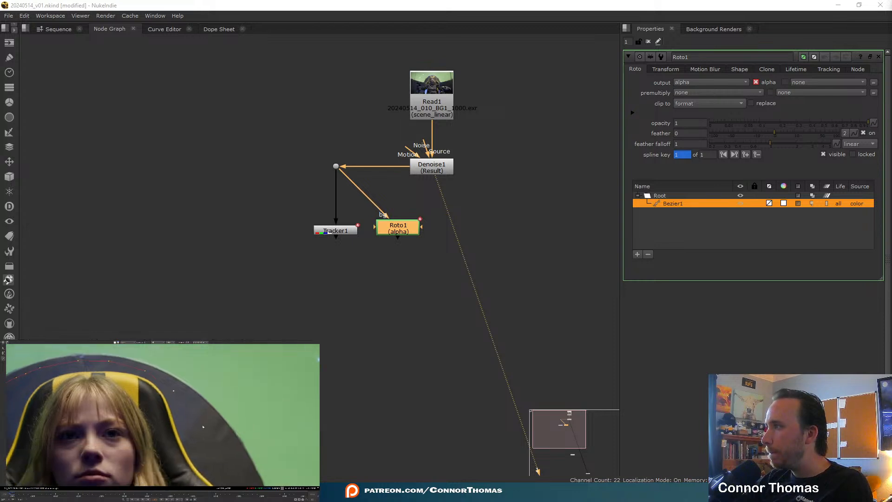
pyautogui.moveTo(203, 427); pyautogui.dragTo(163, 391, button='middle')
pyautogui.moveTo(201, 444); pyautogui.dragTo(172, 397, button='middle')
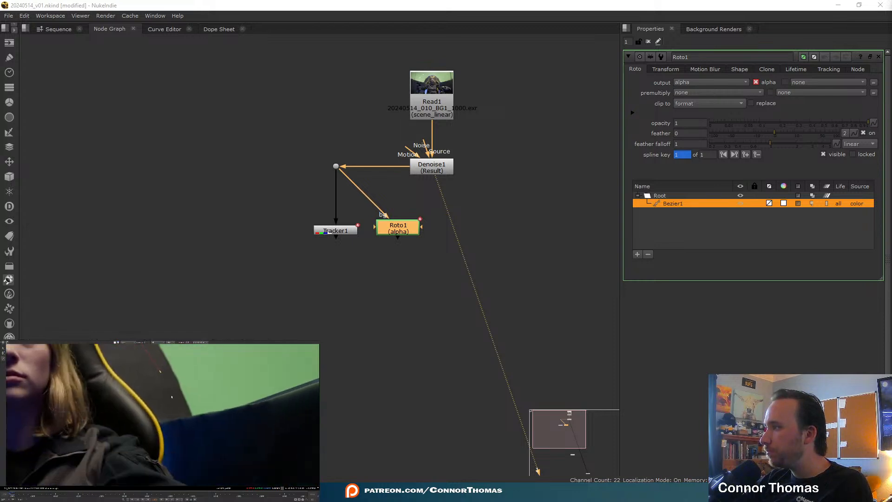
pyautogui.click(185, 413)
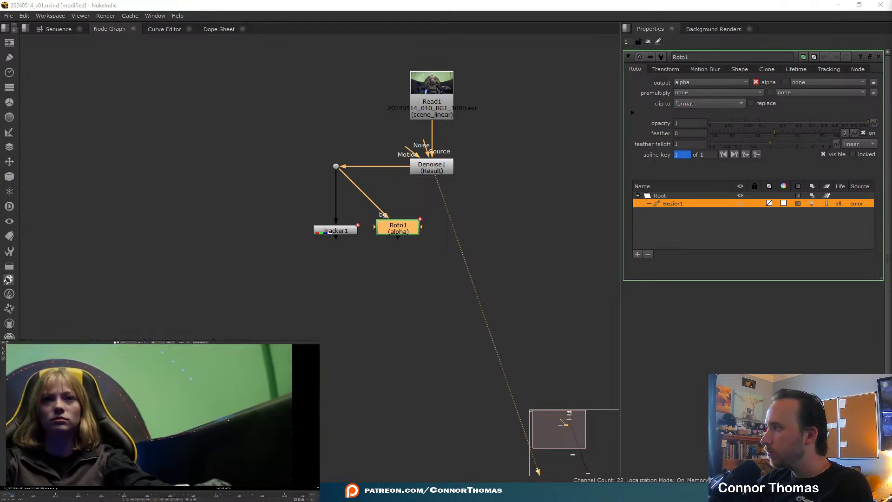
# - Run the Bezier out past the right frame edge, around below the plate, and close it at the starting point on the left wall
pyautogui.scroll(-4, 284, 405)
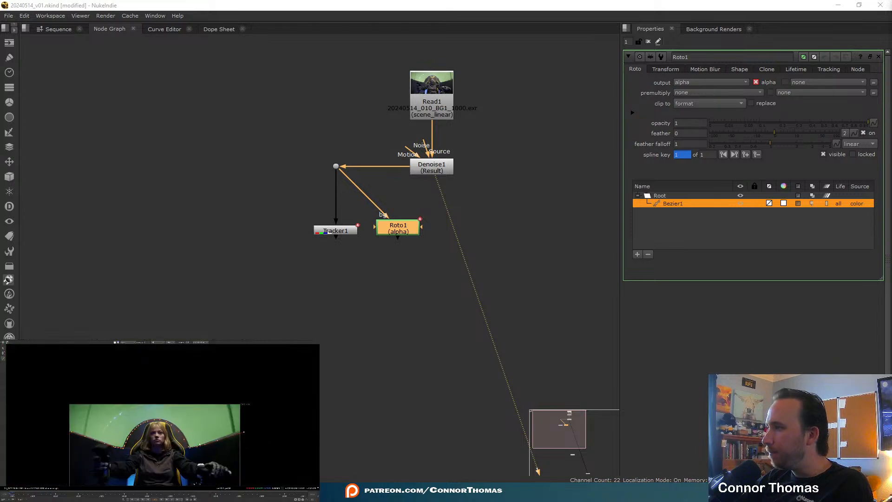
pyautogui.click(267, 461)
pyautogui.click(35, 460)
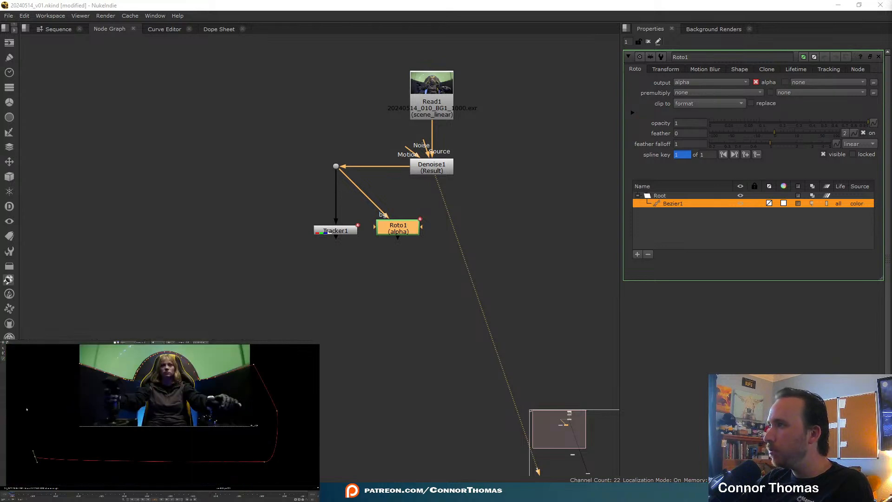
pyautogui.click(79, 364)
pyautogui.moveTo(153, 365); pyautogui.dragTo(168, 412, button='middle')
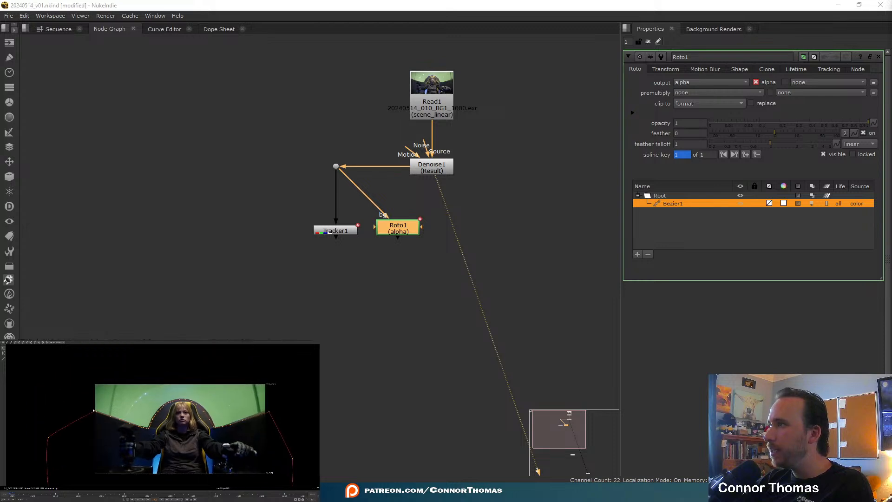
# - Set Roto1's premultiply to rgba and close its properties
pyautogui.scroll(2, 177, 403)
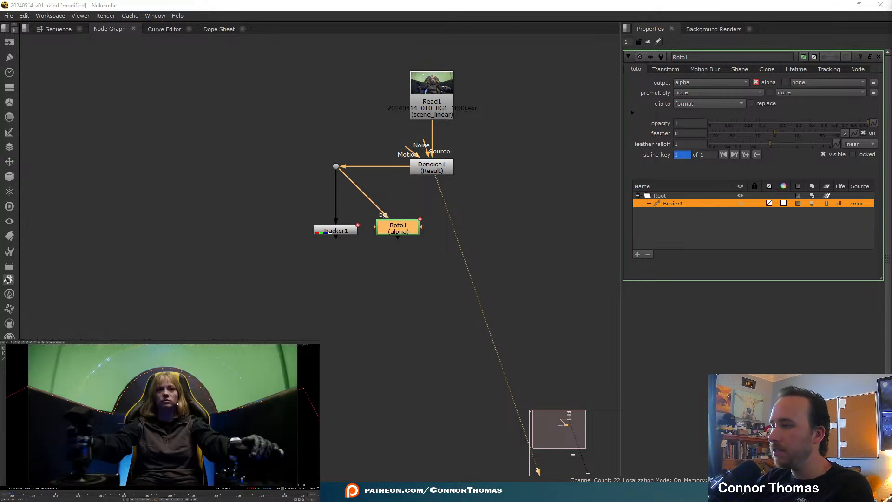
pyautogui.click(685, 93)
pyautogui.click(696, 121)
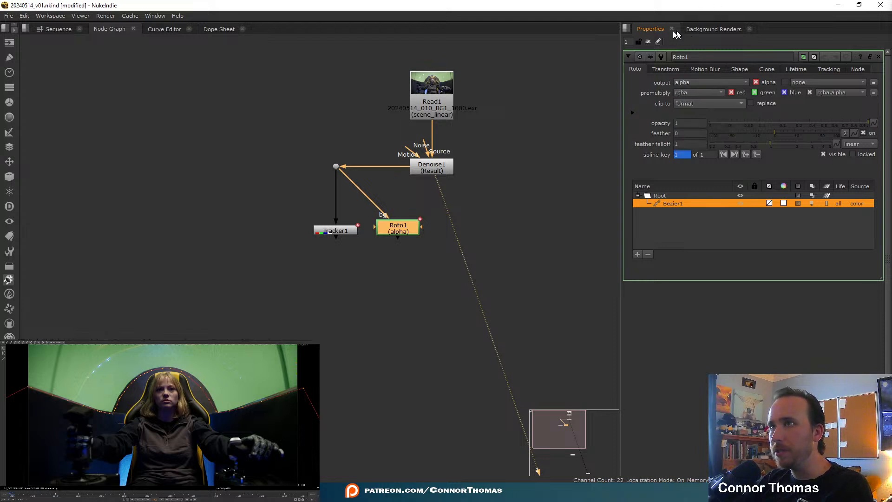
pyautogui.click(648, 42)
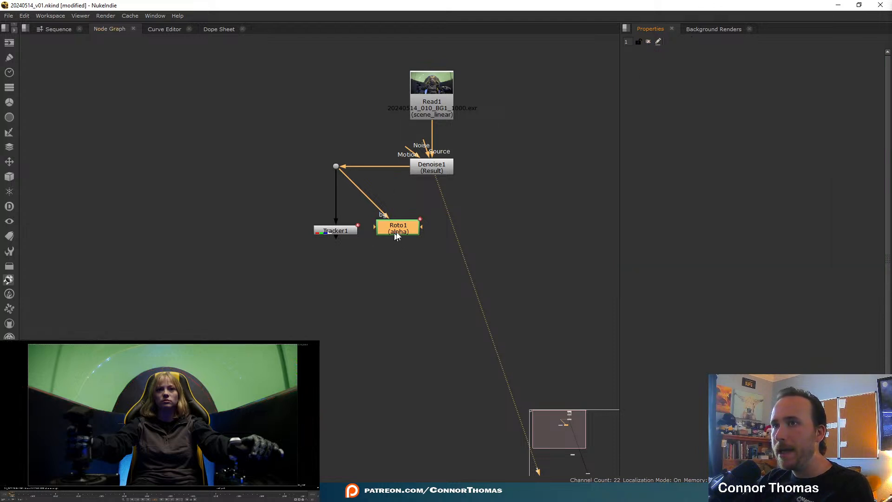
# - Move Roto1 and Tracker1 away from the dot beside Denoise1 and add a Merge node from that dot
pyautogui.moveTo(397, 232); pyautogui.dragTo(427, 249)
pyautogui.moveTo(352, 235); pyautogui.dragTo(298, 100)
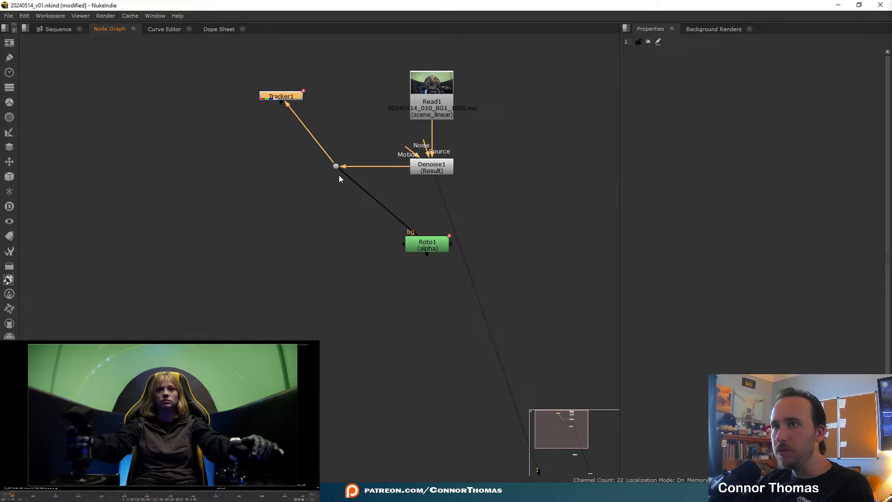
pyautogui.click(336, 166)
pyautogui.press('m')
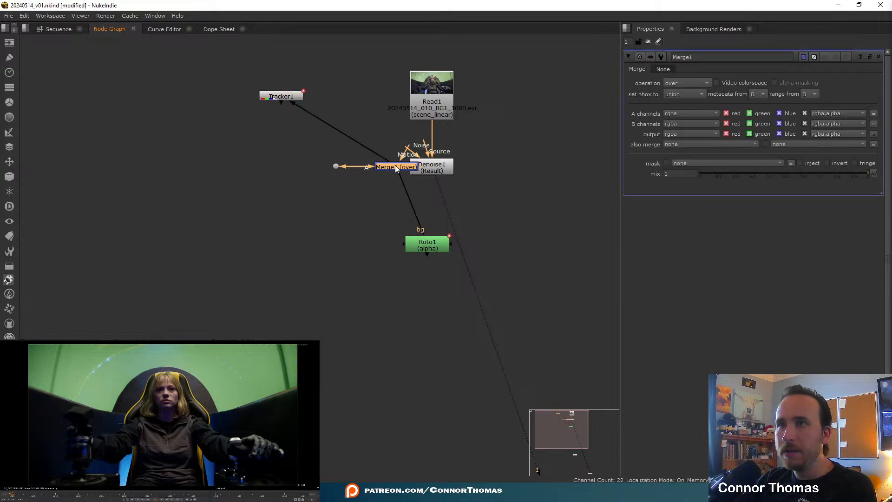
# - Position Merge1 below the dot with its A input on the dot, and reconnect the dot to Denoise1
pyautogui.moveTo(358, 193)
pyautogui.mouseDown()
pyautogui.moveTo(387, 166)
pyautogui.moveTo(365, 204)
pyautogui.mouseUp()
pyautogui.moveTo(395, 170); pyautogui.dragTo(412, 153)
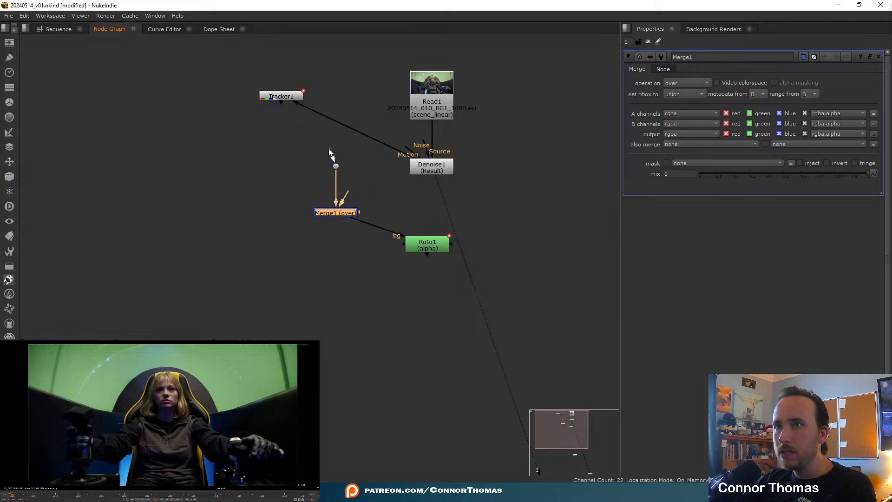
pyautogui.moveTo(330, 153); pyautogui.dragTo(426, 164)
# - Connect Roto1's bg input to the dot and Merge1's B input to Roto1, placing Roto1 beside Merge1
pyautogui.scroll(2, 325, 205)
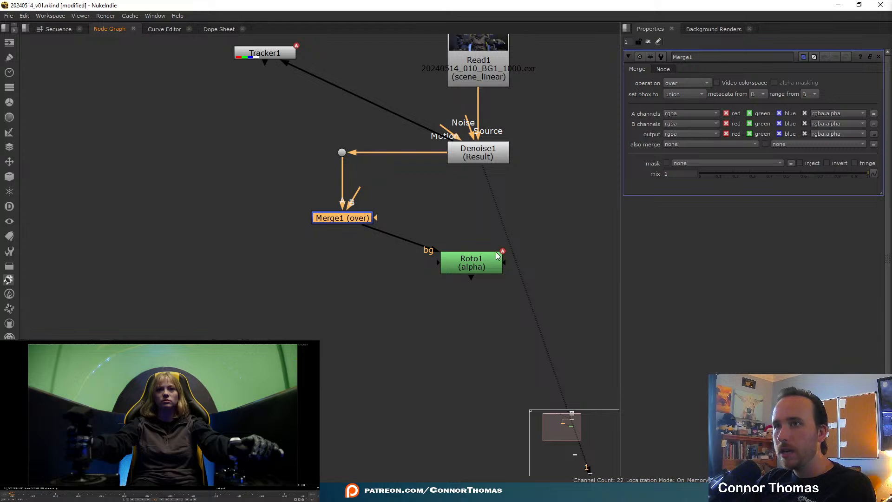
pyautogui.moveTo(381, 229); pyautogui.dragTo(344, 154)
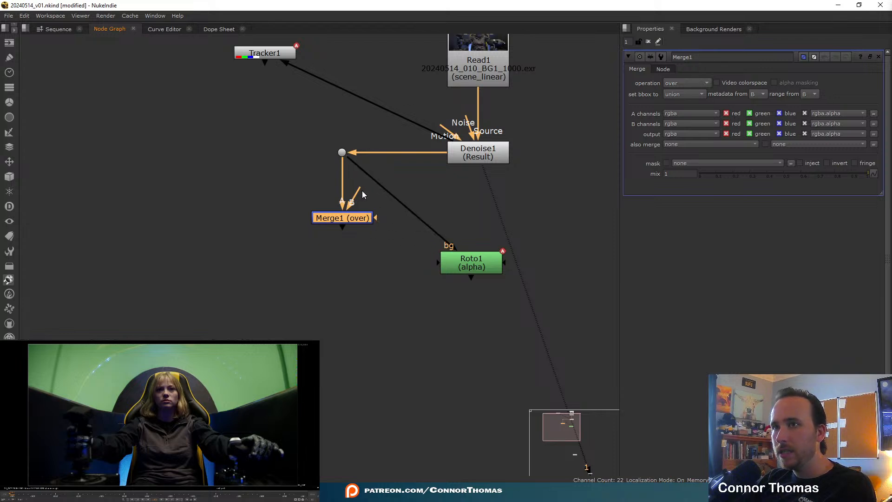
pyautogui.moveTo(360, 191); pyautogui.dragTo(460, 264)
pyautogui.moveTo(460, 264); pyautogui.dragTo(422, 217)
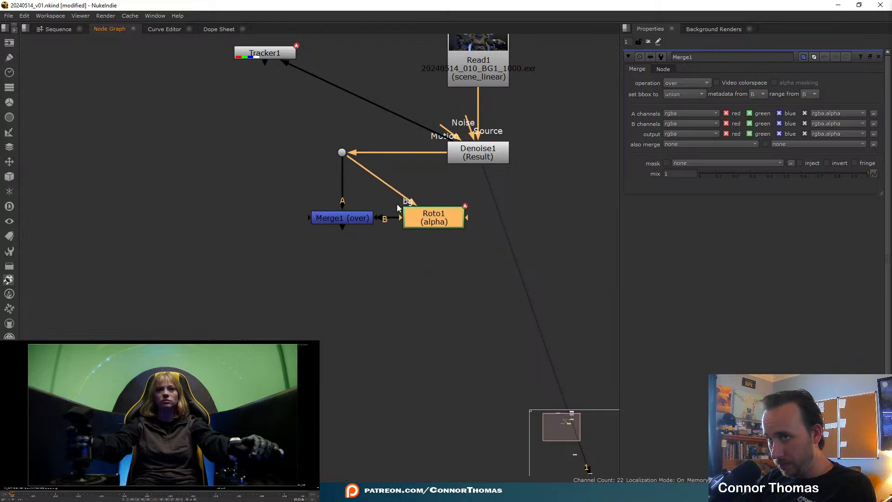
# - Set Merge1's operation to mask, swap its A and B inputs, and show its result in the viewer
pyautogui.click(354, 217)
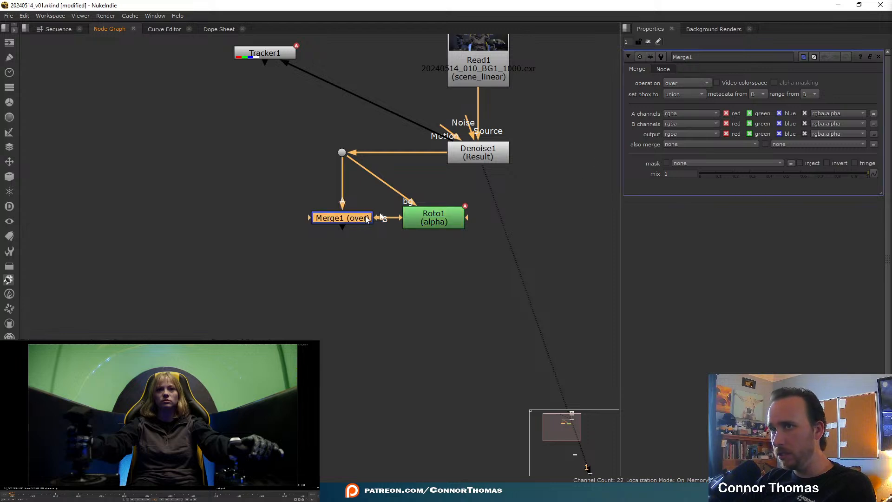
pyautogui.click(687, 83)
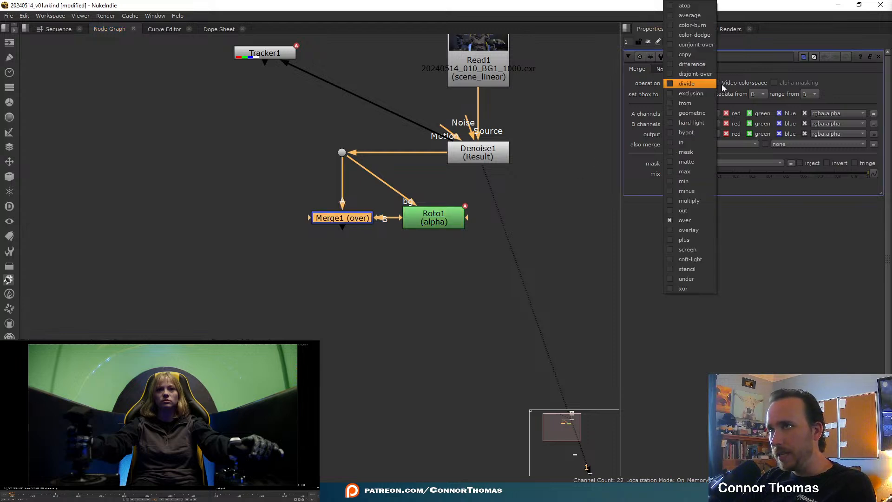
pyautogui.click(696, 153)
pyautogui.hotkey('shift', 'x')
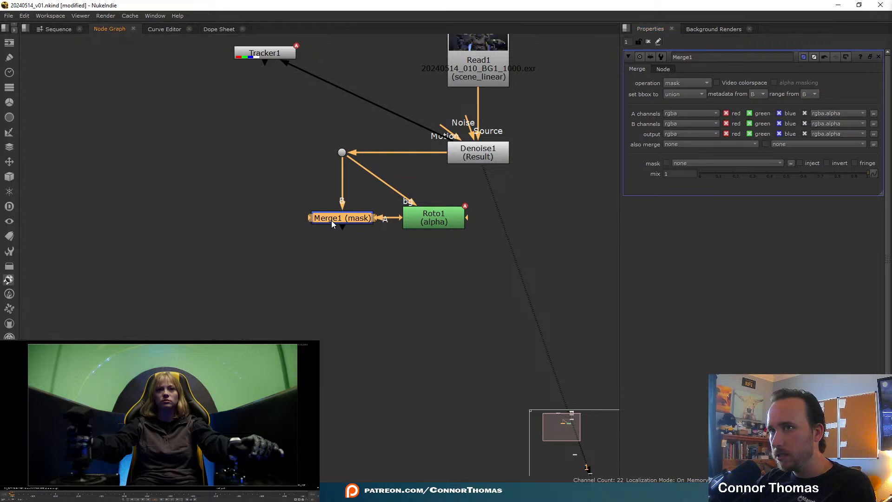
pyautogui.press('1')
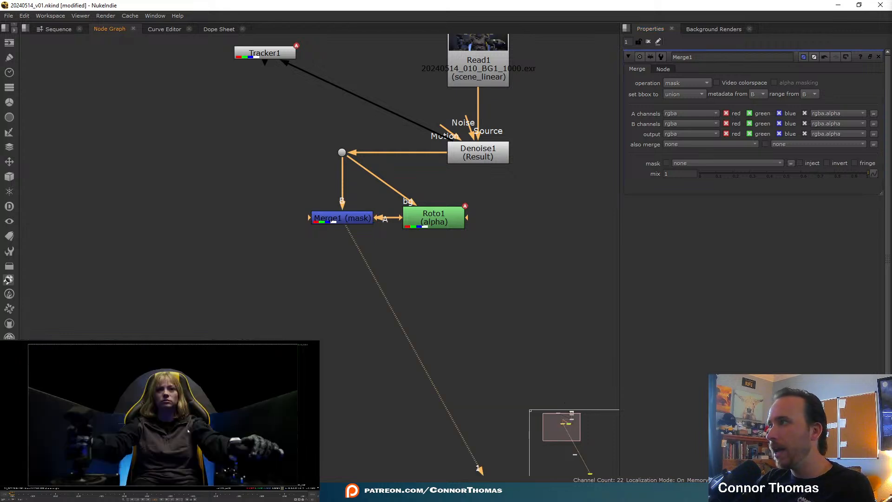
# - Enable Auto Alpha on Read1 and close its properties
pyautogui.doubleClick(490, 72)
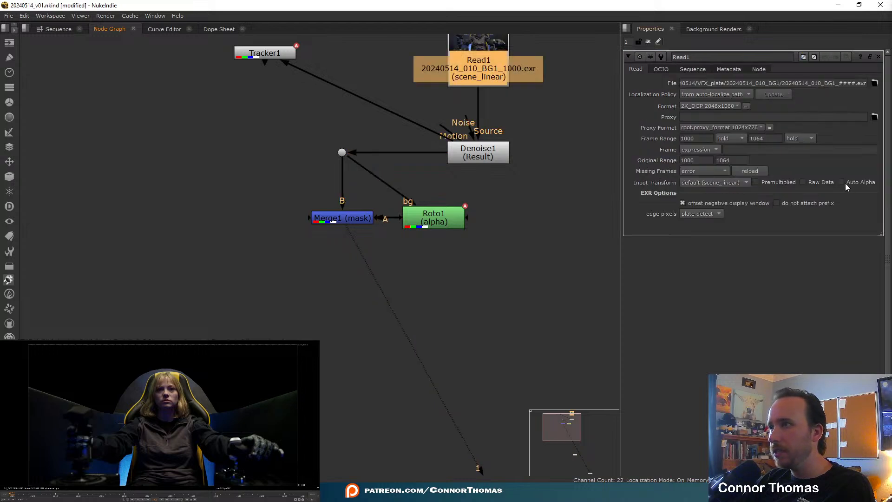
pyautogui.click(842, 182)
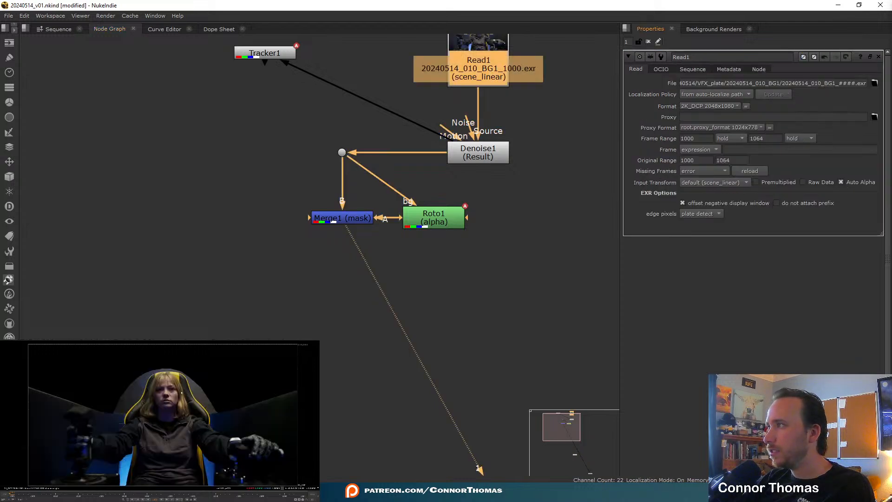
pyautogui.click(648, 42)
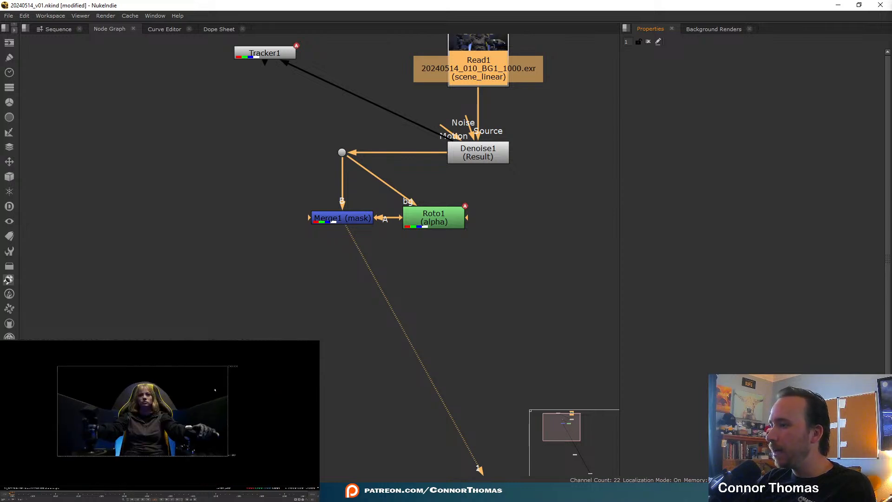
# - Add an unconnected Keylight node in the empty space between Tracker1 and Merge1
pyautogui.moveTo(382, 228); pyautogui.dragTo(484, 310, button='middle')
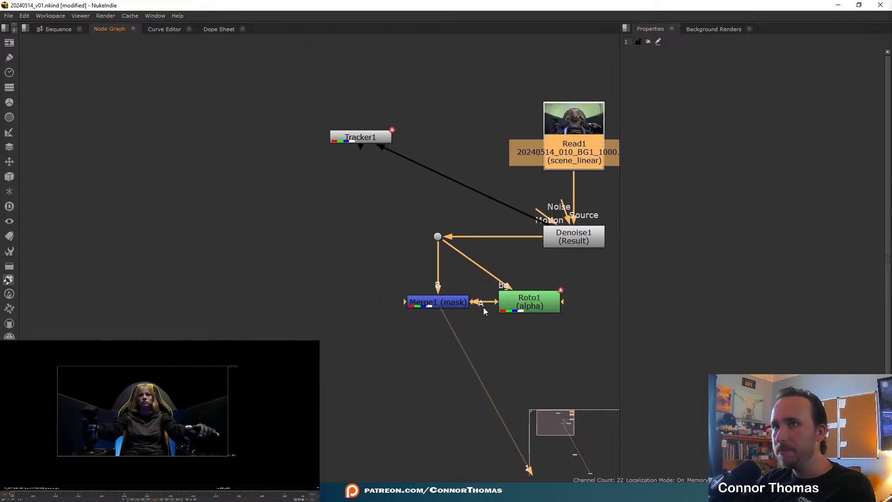
pyautogui.moveTo(572, 284); pyautogui.dragTo(532, 268, button='middle')
pyautogui.click(303, 251)
pyautogui.press('Tab')
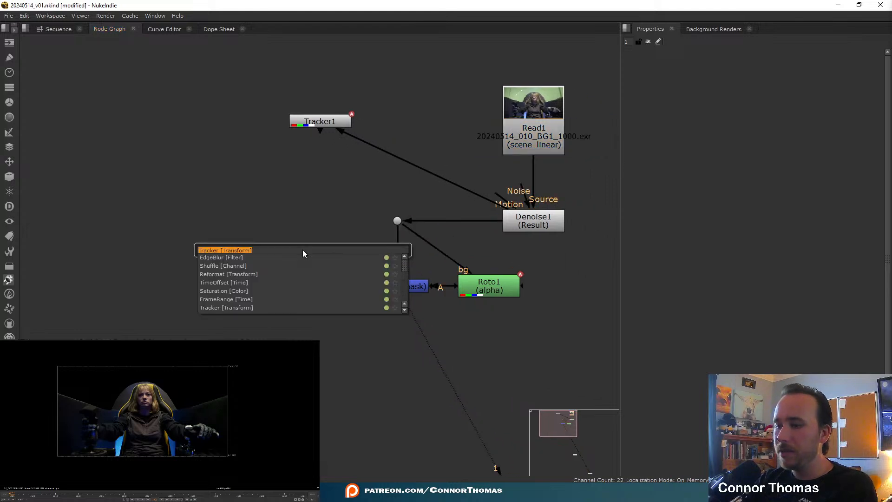
pyautogui.write('key')
pyautogui.press('Return')
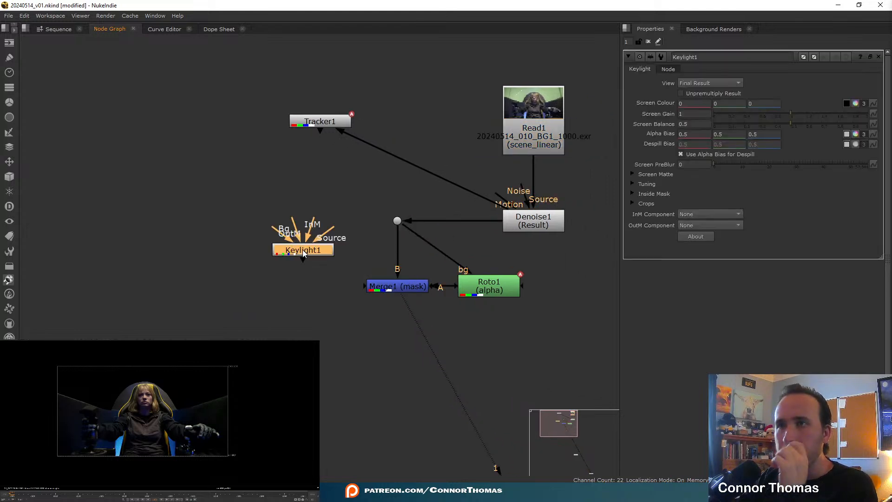
# - Move Merge1 and Roto1 together further down, away from the dot beside Denoise1
pyautogui.scroll(-5, 366, 351)
pyautogui.moveTo(351, 363); pyautogui.dragTo(465, 311)
pyautogui.moveTo(406, 319); pyautogui.dragTo(409, 383)
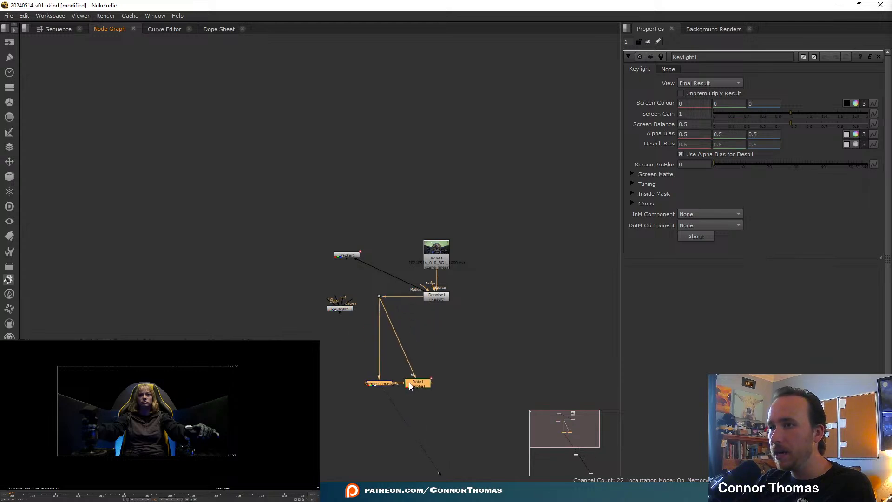
pyautogui.click(469, 353)
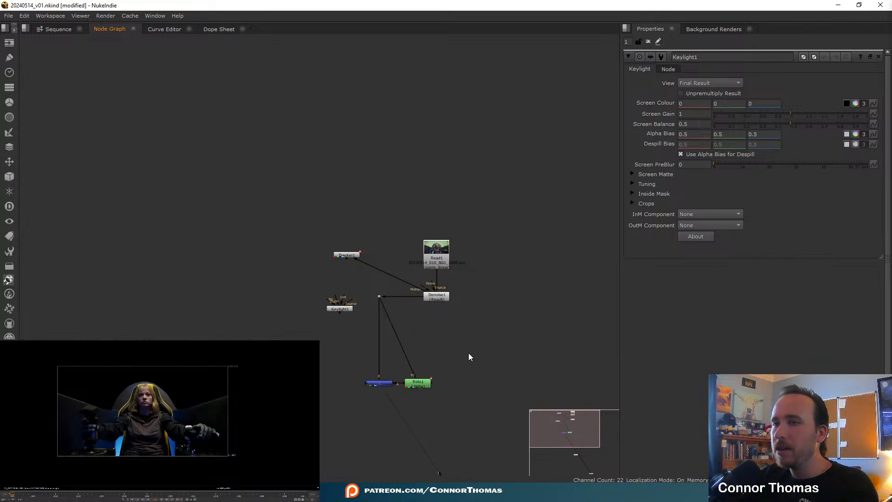
# - Add a second dot directly above Merge1 and an elbow dot above Roto1, so Roto1's bg branches off at right angles
pyautogui.scroll(1, 468, 352)
pyautogui.scroll(4, 468, 353)
pyautogui.moveTo(396, 284); pyautogui.dragTo(496, 225, button='middle')
pyautogui.click(362, 163)
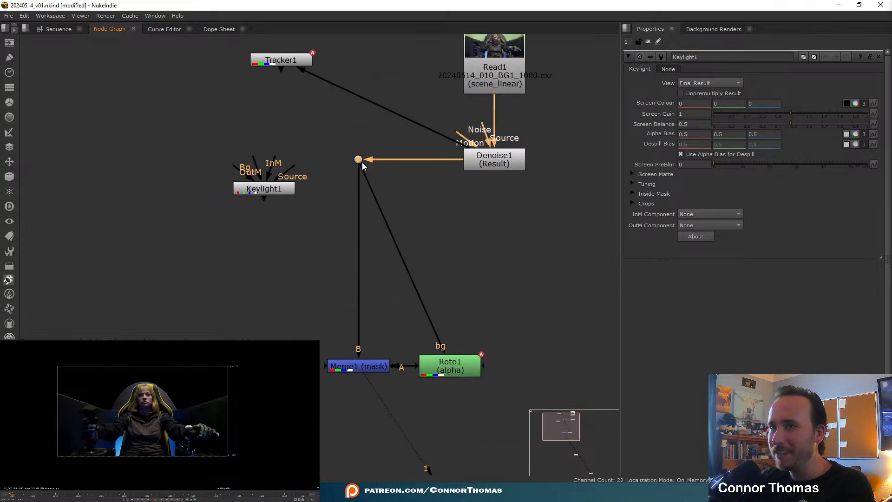
pyautogui.press('Tab')
pyautogui.write('dot')
pyautogui.press('Return')
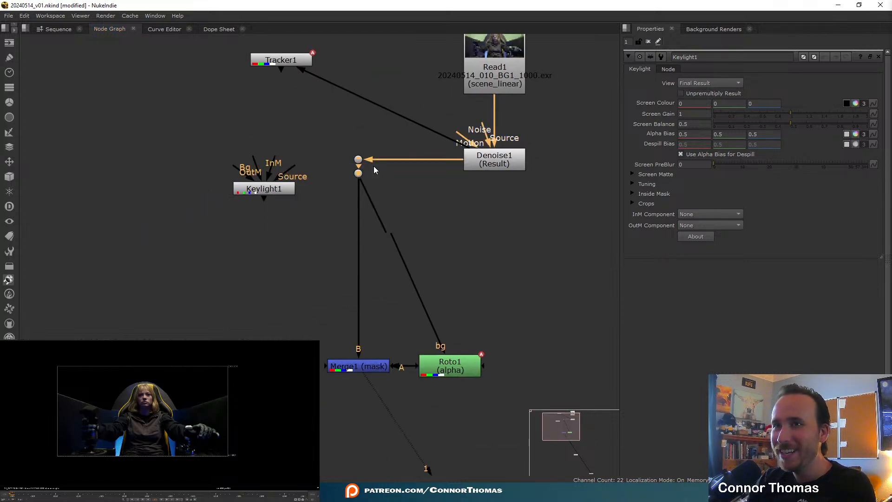
pyautogui.moveTo(358, 174); pyautogui.dragTo(358, 298)
pyautogui.keyDown('ctrl'); pyautogui.moveTo(399, 329); pyautogui.dragTo(447, 304); pyautogui.keyUp('ctrl')
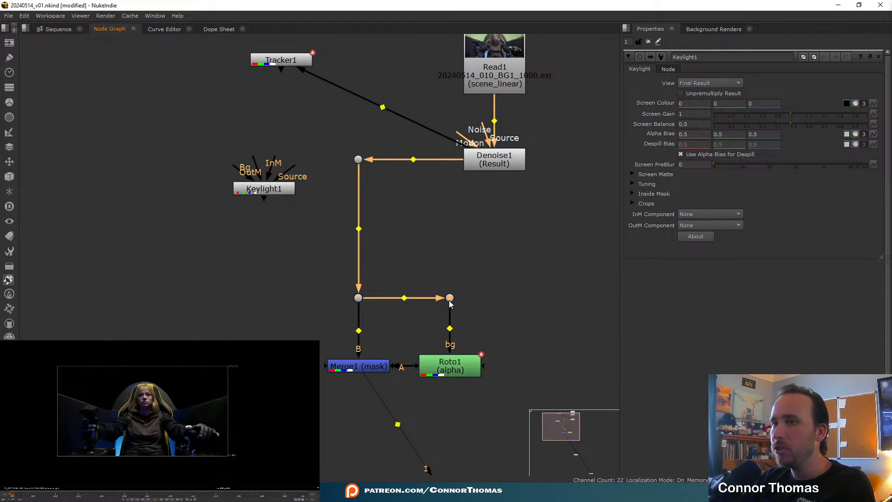
pyautogui.click(478, 249)
# - Connect Keylight1's Source to the upper dot, line the node up beside it, and view its output
pyautogui.moveTo(373, 248); pyautogui.dragTo(491, 242, button='middle')
pyautogui.moveTo(375, 181); pyautogui.dragTo(359, 154)
pyautogui.press('1')
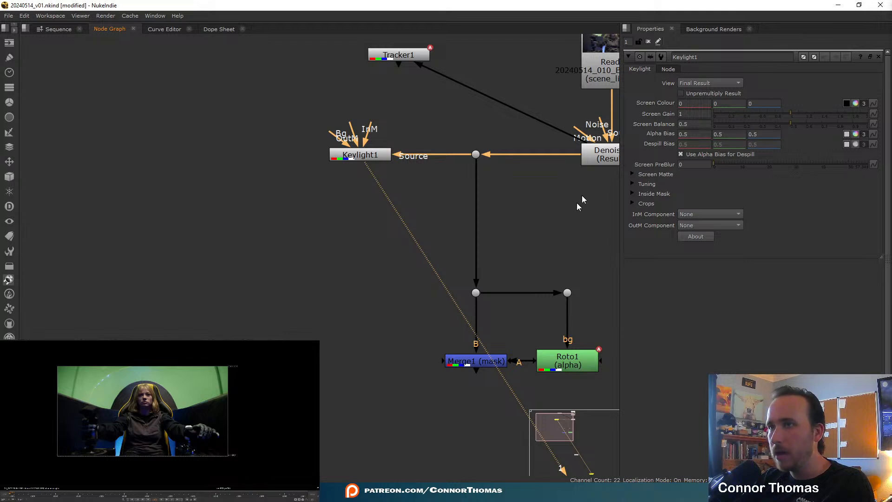
# - Try to sample the green screen beside the chair as Keylight1's Screen Colour
pyautogui.click(848, 104)
pyautogui.scroll(8, 129, 419)
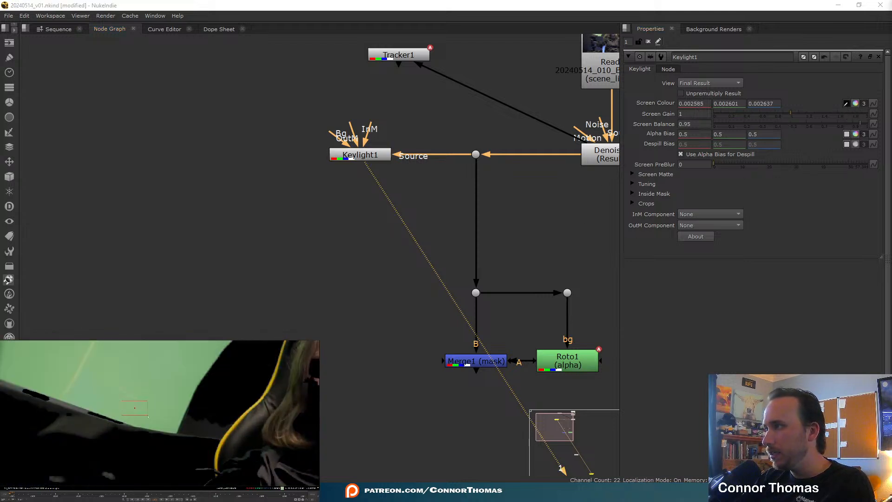
pyautogui.keyDown('ctrl'); pyautogui.keyDown('shift'); pyautogui.moveTo(122, 402); pyautogui.dragTo(160, 420); pyautogui.keyUp('shift'); pyautogui.keyUp('ctrl')
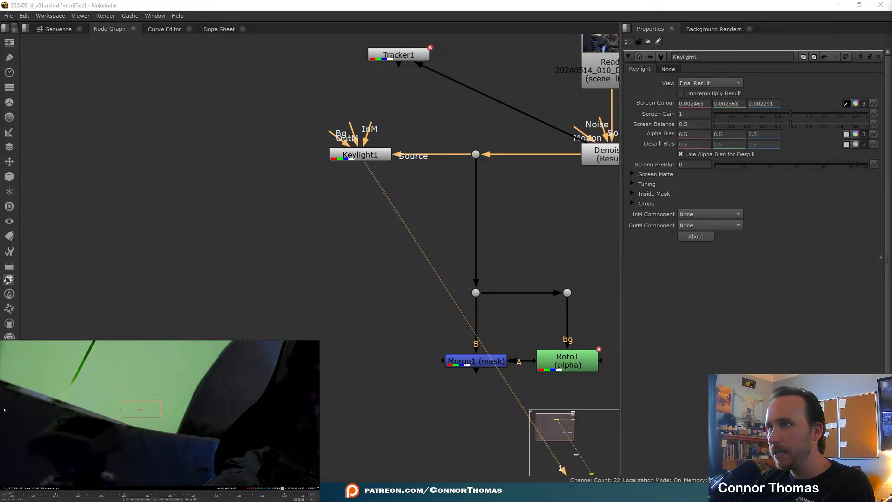
# - Disable Keylight1, sample the green beside the chair as its Screen Colour (0.407966, 0.588674, 0.310012), and re-enable the node
pyautogui.click(353, 158)
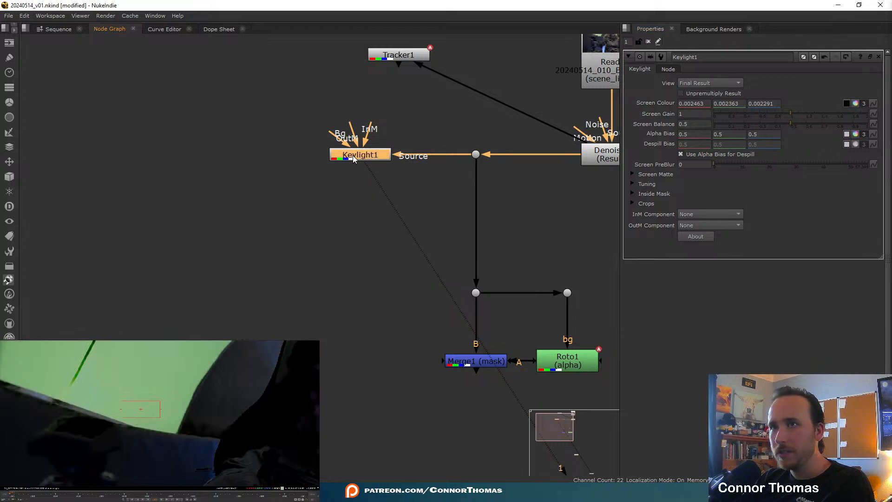
pyautogui.press('d')
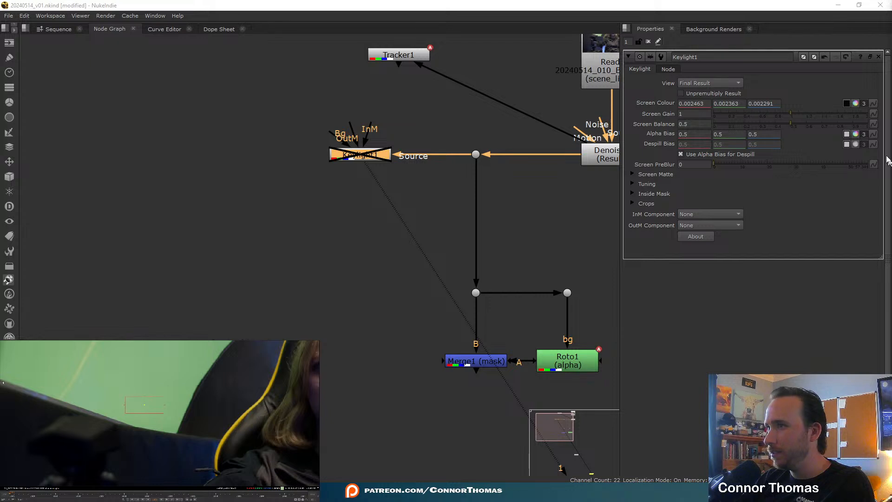
pyautogui.keyDown('ctrl'); pyautogui.keyDown('shift'); pyautogui.moveTo(105, 384); pyautogui.dragTo(146, 403); pyautogui.keyUp('shift'); pyautogui.keyUp('ctrl')
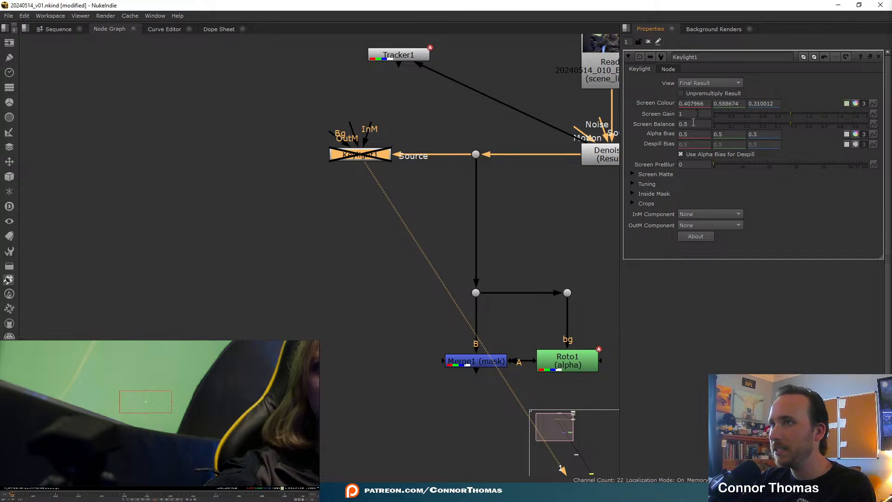
pyautogui.press('d')
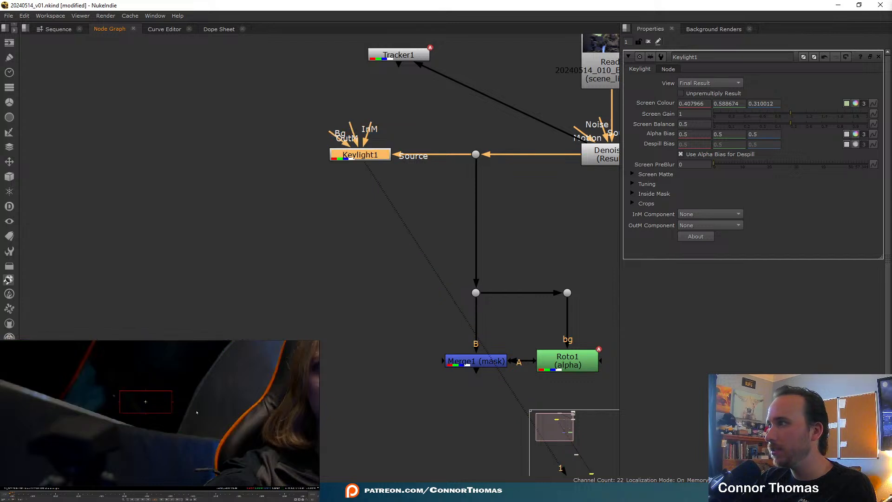
# - Examine Keylight1's alpha matte across the frame and compare the cockpit edge with Roto1's shape
pyautogui.moveTo(179, 400); pyautogui.dragTo(120, 396, button='middle')
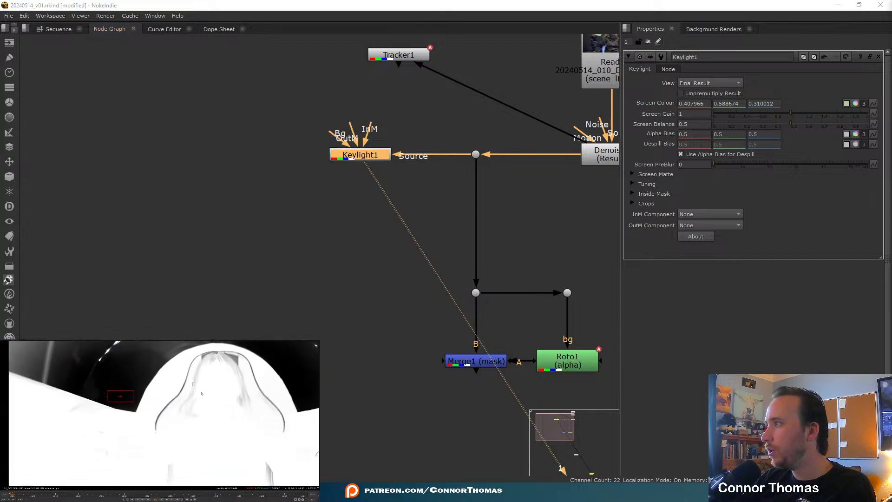
pyautogui.moveTo(201, 394); pyautogui.dragTo(245, 433)
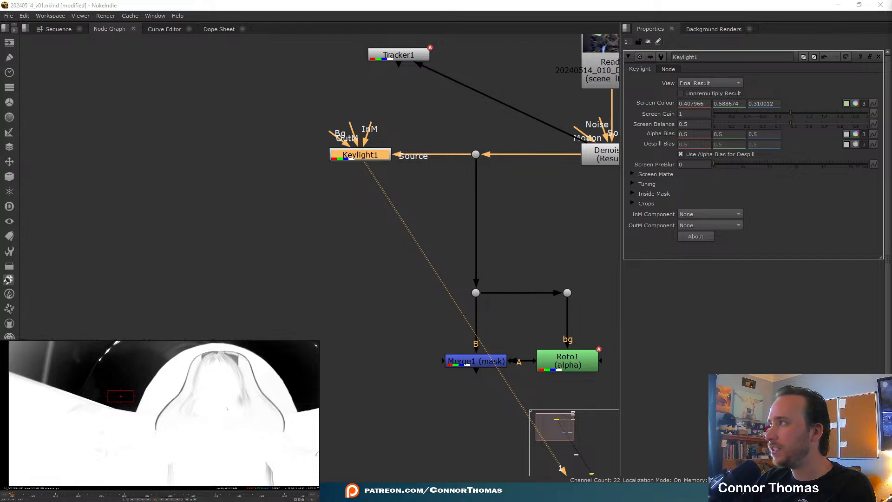
pyautogui.scroll(-4, 227, 409)
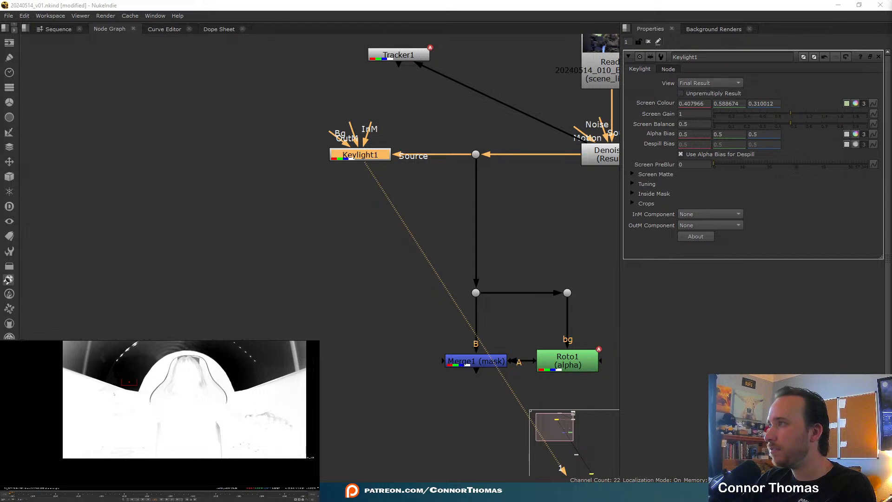
pyautogui.scroll(1, 129, 410)
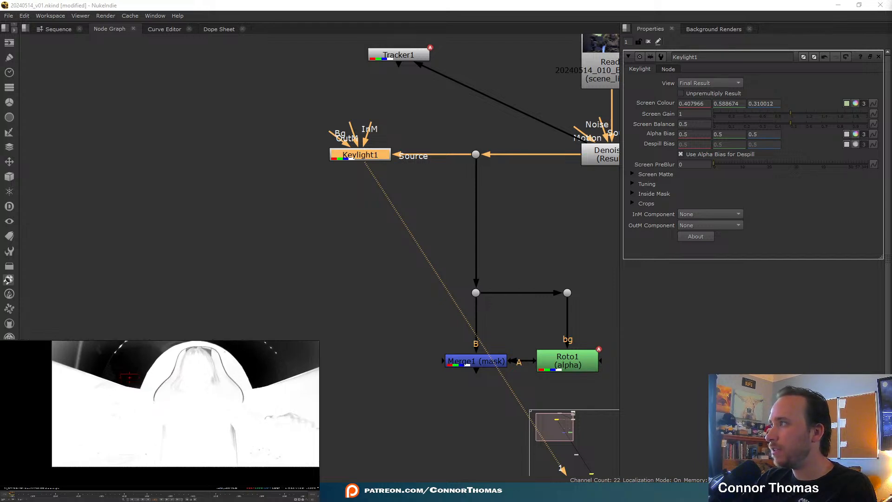
pyautogui.moveTo(473, 250); pyautogui.dragTo(368, 170, button='middle')
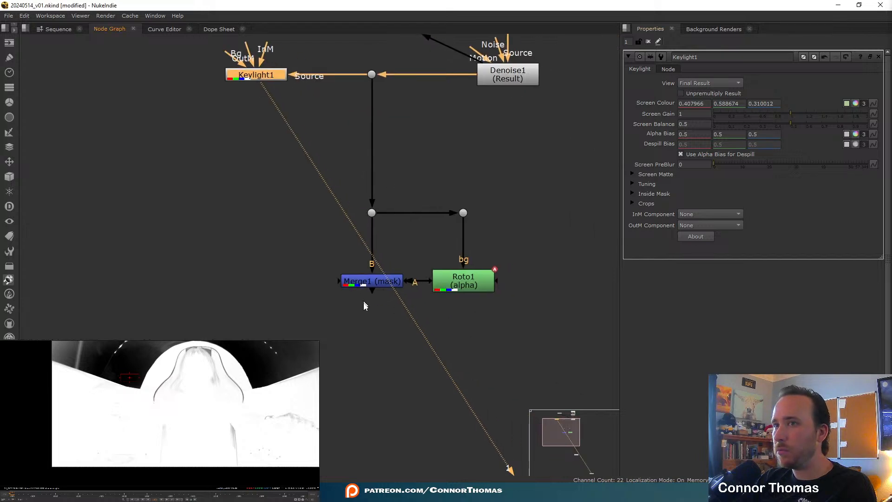
pyautogui.click(472, 292)
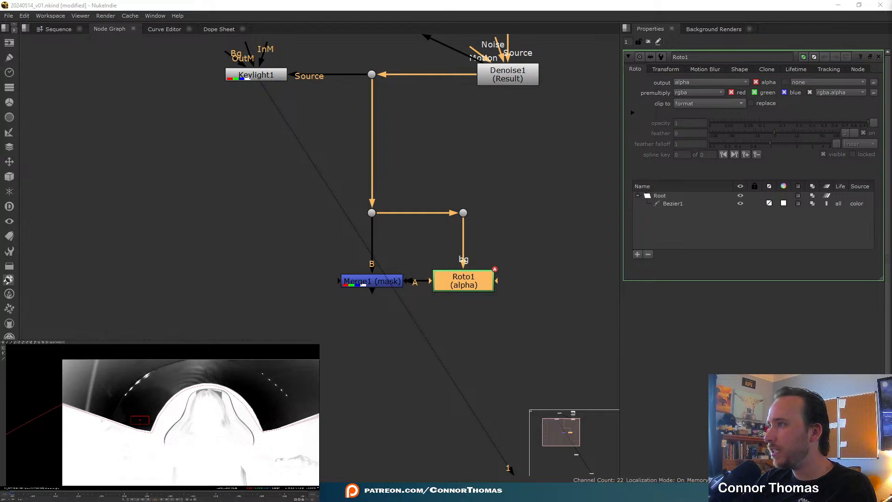
pyautogui.scroll(10, 103, 419)
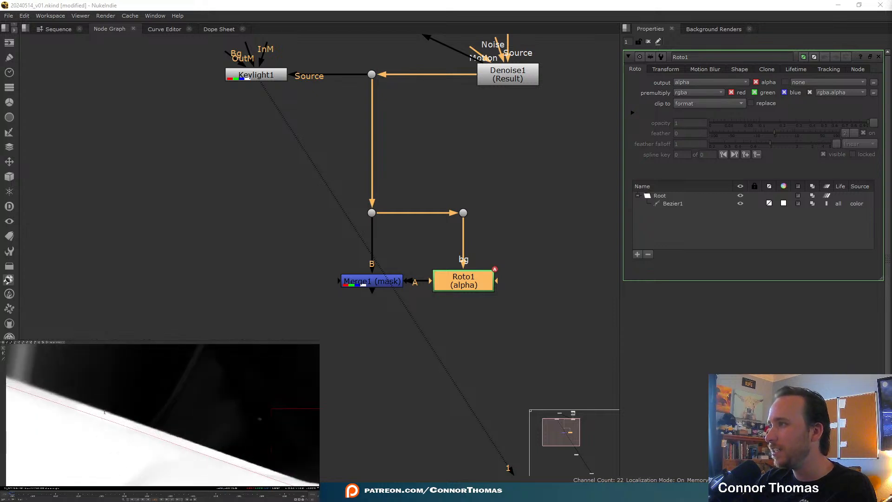
pyautogui.press('f')
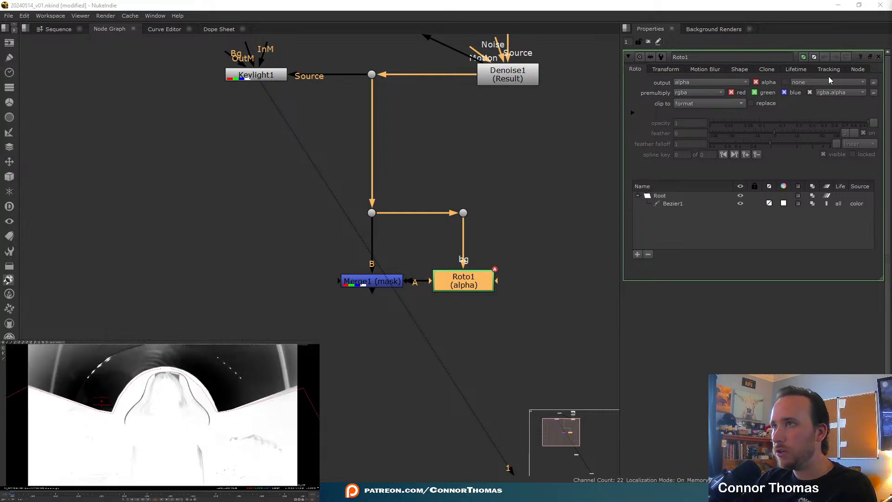
# - Clear the sample region and set Clip Black to 0.74 in Keylight1's Screen Matte settings
pyautogui.doubleClick(252, 78)
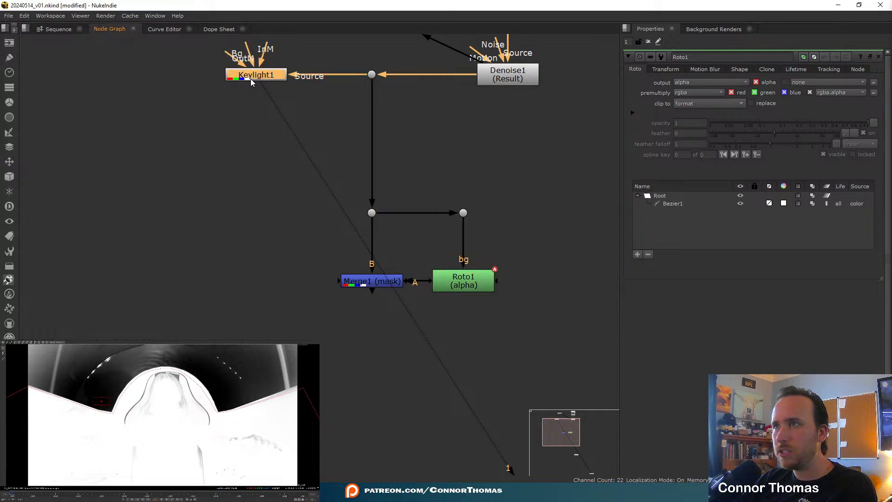
pyautogui.moveTo(102, 401); pyautogui.dragTo(123, 403, button='middle')
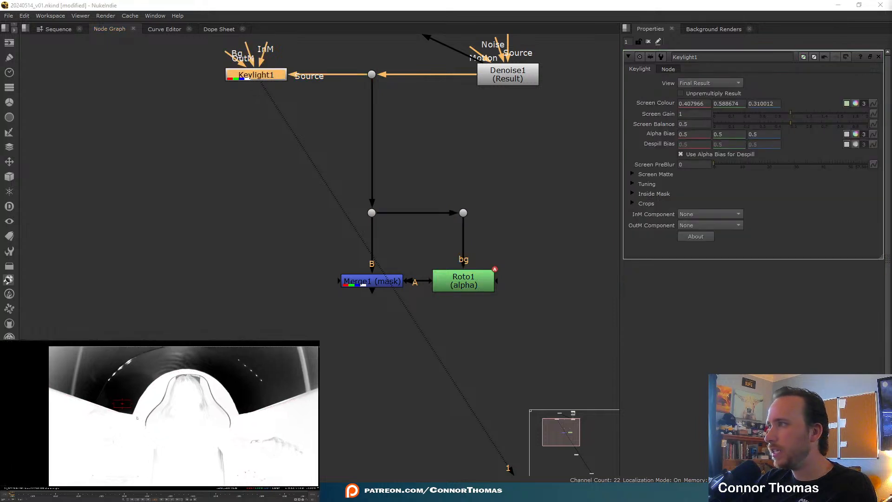
pyautogui.keyDown('ctrl'); pyautogui.rightClick(122, 403); pyautogui.keyUp('ctrl')
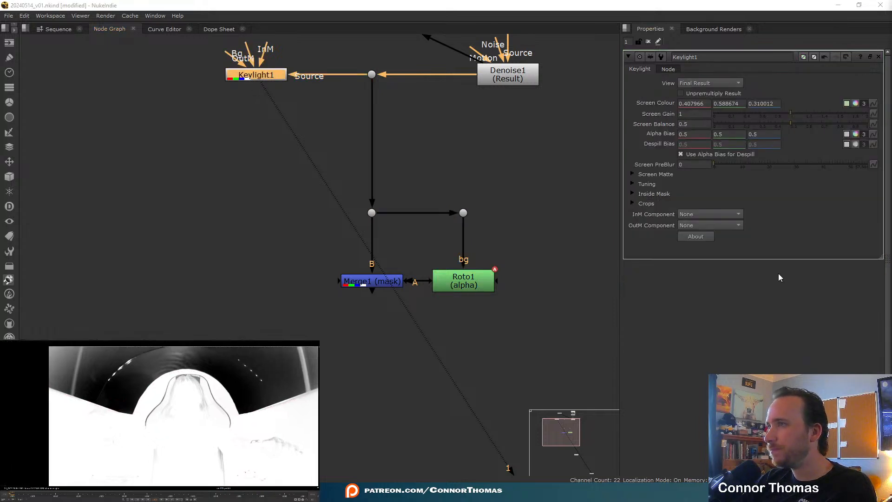
pyautogui.click(633, 174)
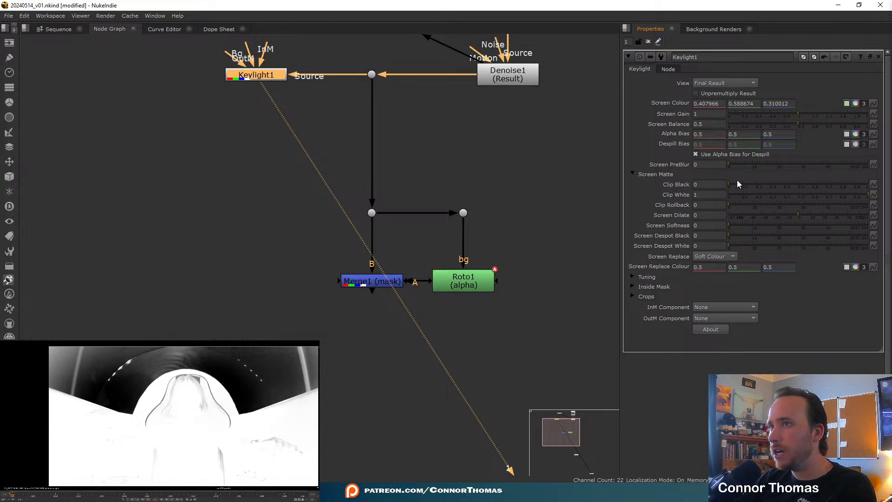
pyautogui.moveTo(732, 183); pyautogui.dragTo(835, 180)
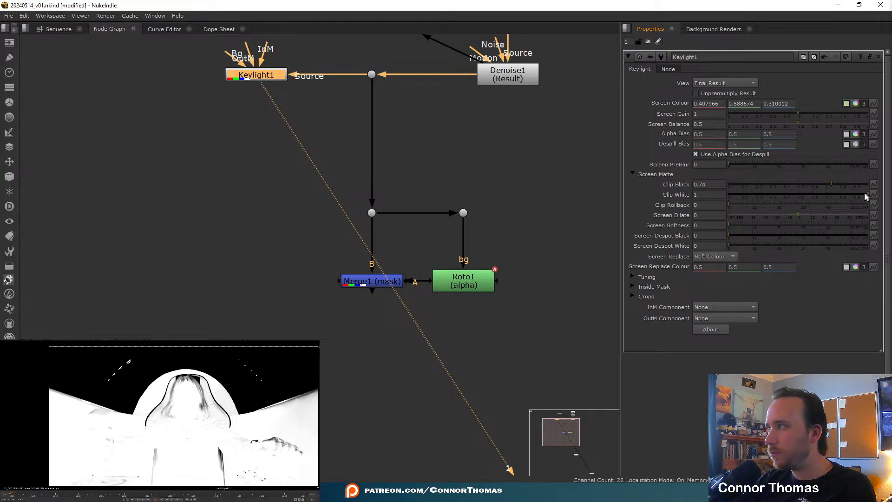
# - Set Clip White to 0.775 in Keylight1's Screen Matte settings
pyautogui.moveTo(864, 193); pyautogui.dragTo(833, 194)
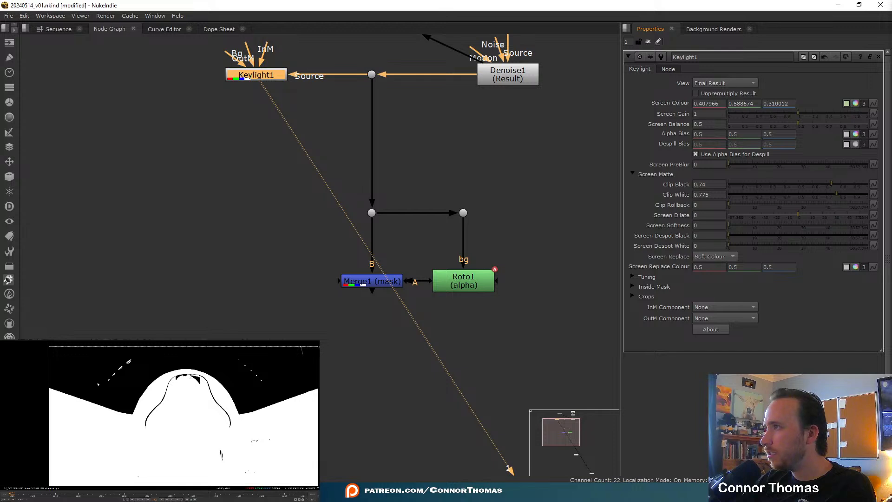
pyautogui.moveTo(132, 415); pyautogui.dragTo(59, 394)
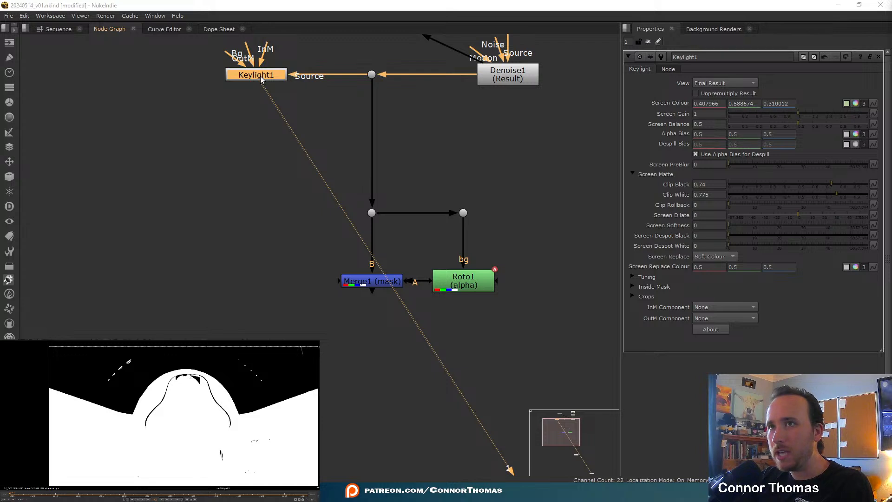
# - Return the viewer from alpha to colour and toggle Keylight1 off and on to compare the key with the green screen plate
pyautogui.press('a')
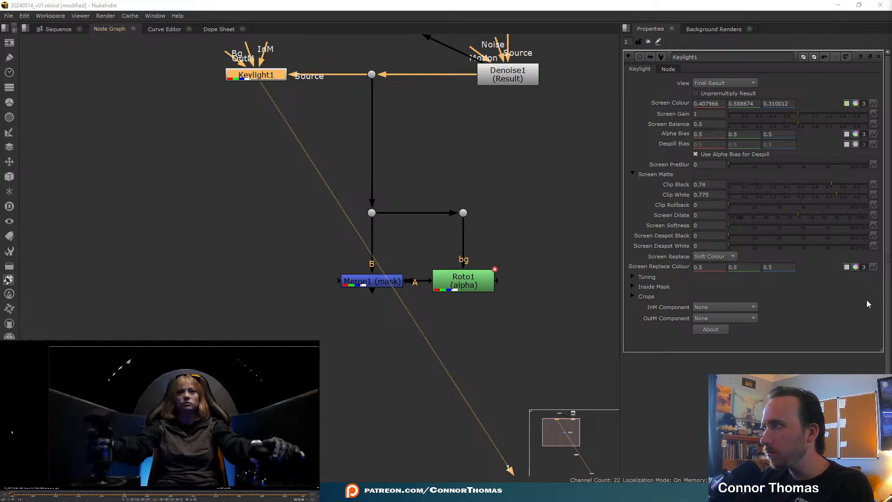
pyautogui.press('d')
pyautogui.press('d')
pyautogui.press('d')
pyautogui.press('d')
pyautogui.press('d')
pyautogui.press('d')
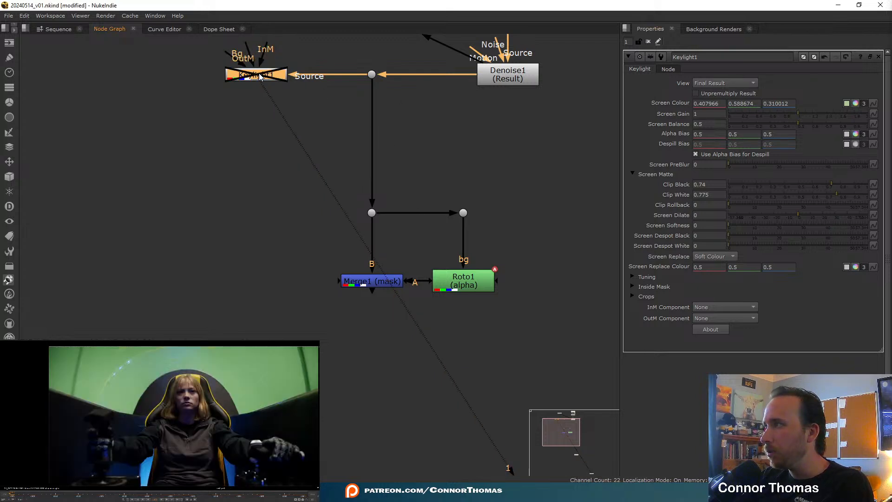
pyautogui.press('d')
pyautogui.press('d')
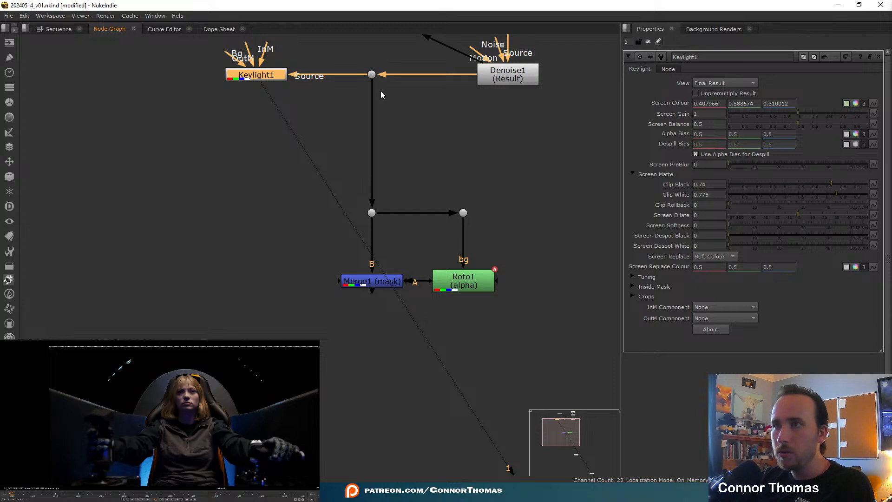
# - Add an over Merge node below Keylight1, with Keylight1 as its B input and Merge1 as its A input
pyautogui.moveTo(412, 269); pyautogui.dragTo(493, 217, button='middle')
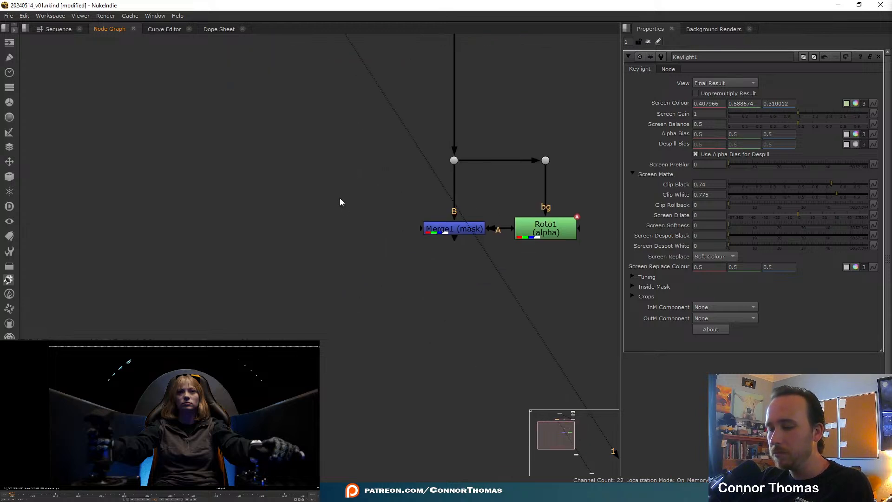
pyautogui.moveTo(372, 118); pyautogui.dragTo(356, 215, button='middle')
pyautogui.click(409, 120)
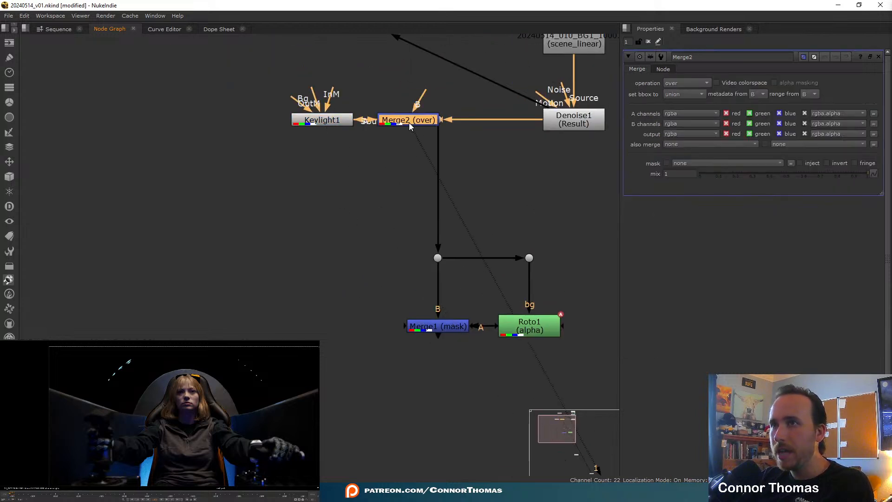
pyautogui.moveTo(411, 125); pyautogui.dragTo(450, 327)
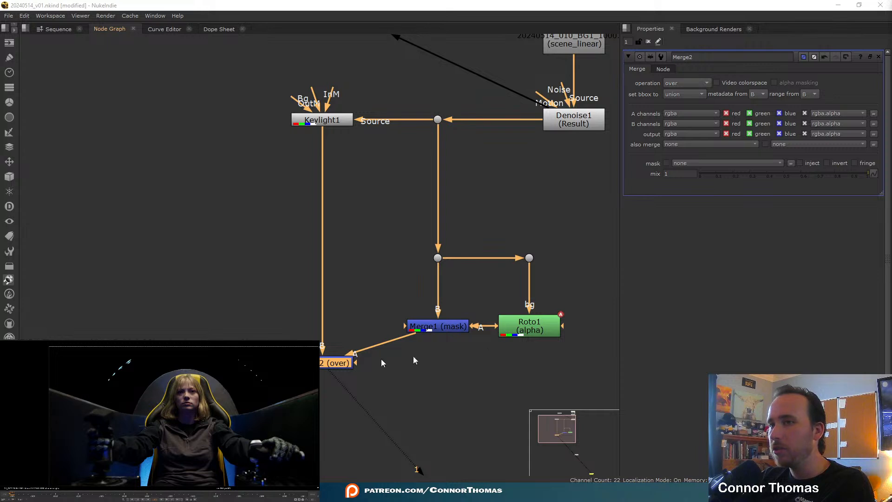
# - Compare the outputs of Merge1 and Merge2, and examine Merge2's hair and chair edges on a later frame
pyautogui.click(430, 331)
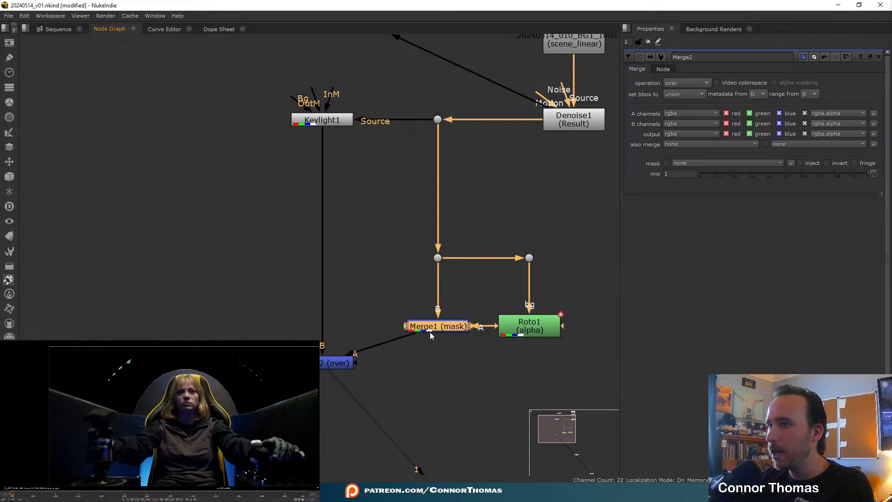
pyautogui.press('1')
pyautogui.click(341, 365)
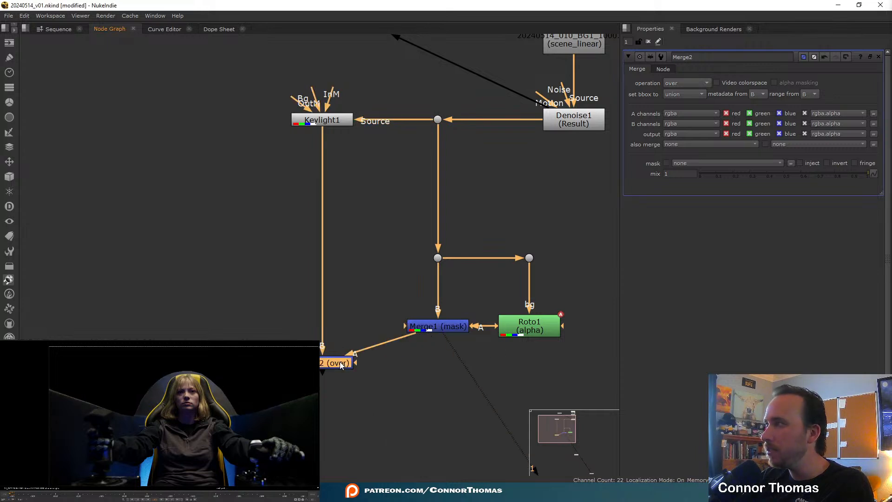
pyautogui.press('1')
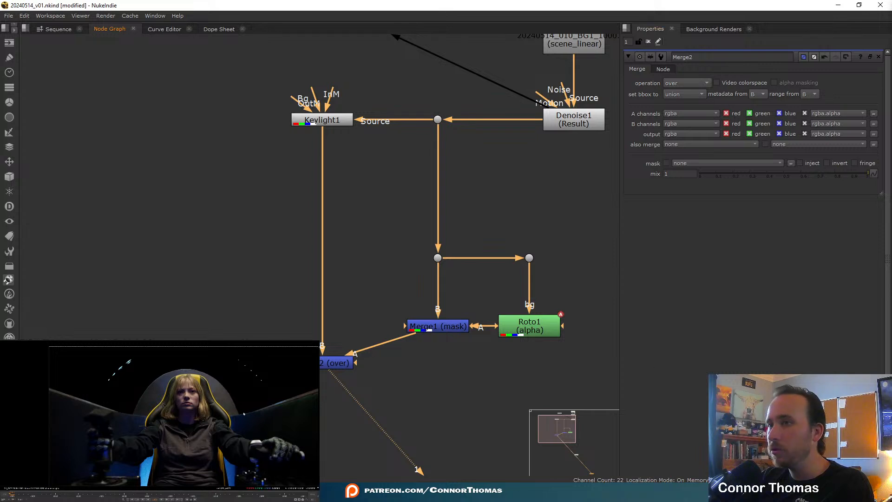
pyautogui.click(270, 495)
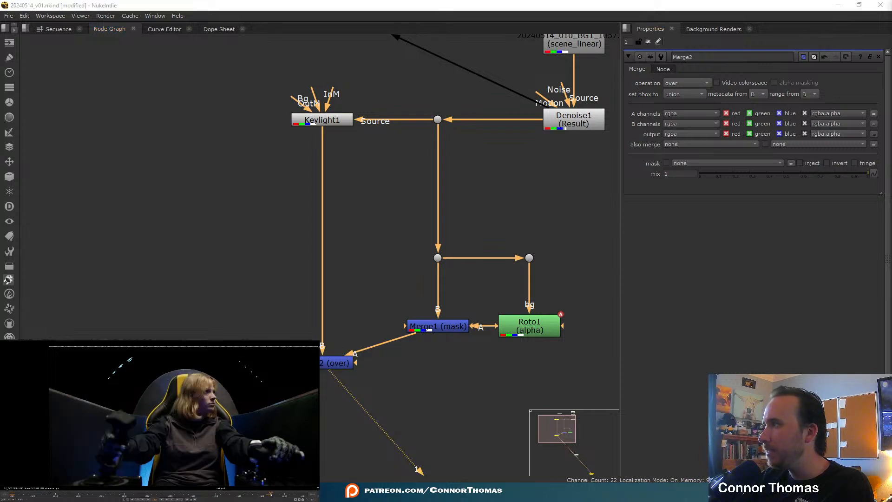
pyautogui.scroll(6, 214, 389)
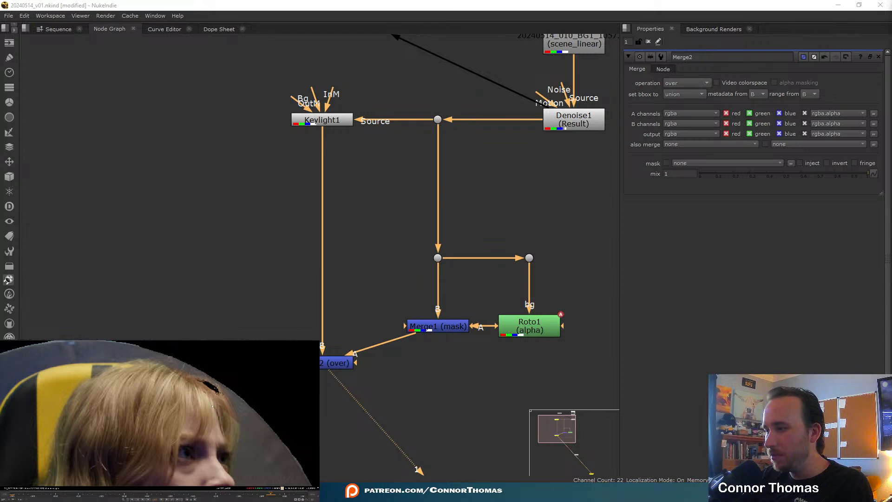
pyautogui.press('f')
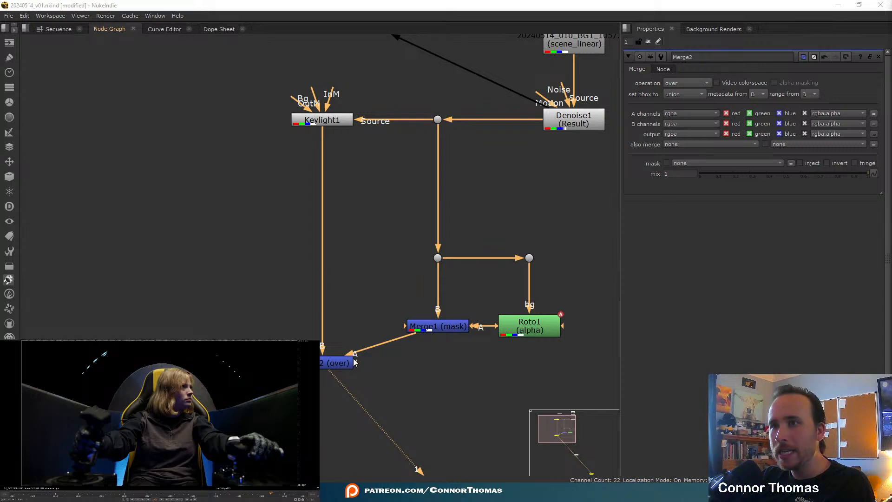
# - View Keylight1's output, add an EdgeBlur node directly after it, and set the blur size to 7.4
pyautogui.click(341, 122)
pyautogui.press('1')
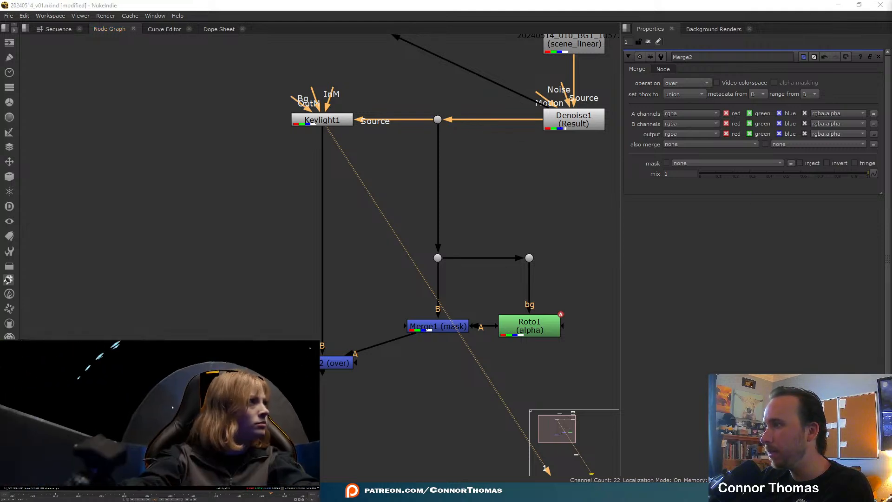
pyautogui.click(335, 124)
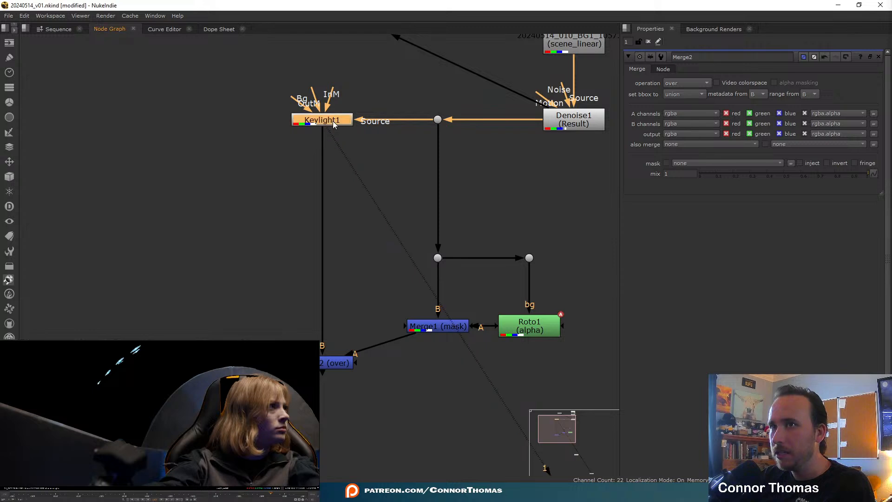
pyautogui.press('Tab')
pyautogui.write('edge')
pyautogui.press('Return')
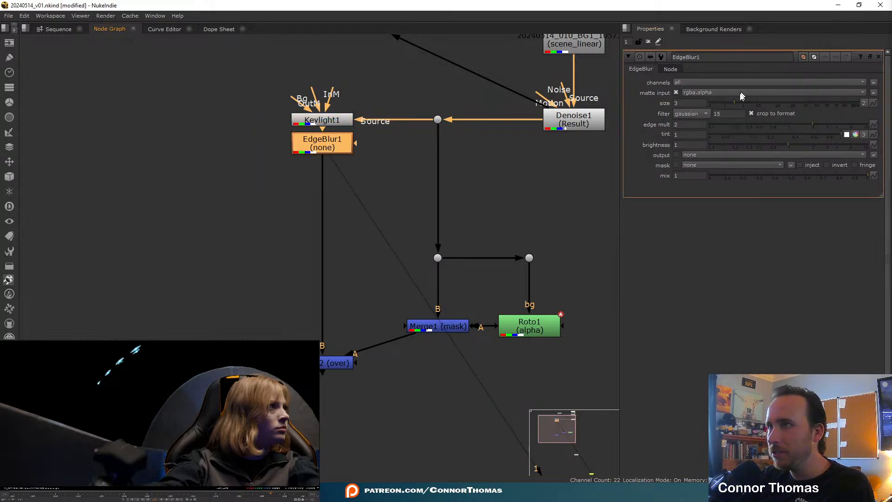
pyautogui.moveTo(737, 103); pyautogui.dragTo(750, 102)
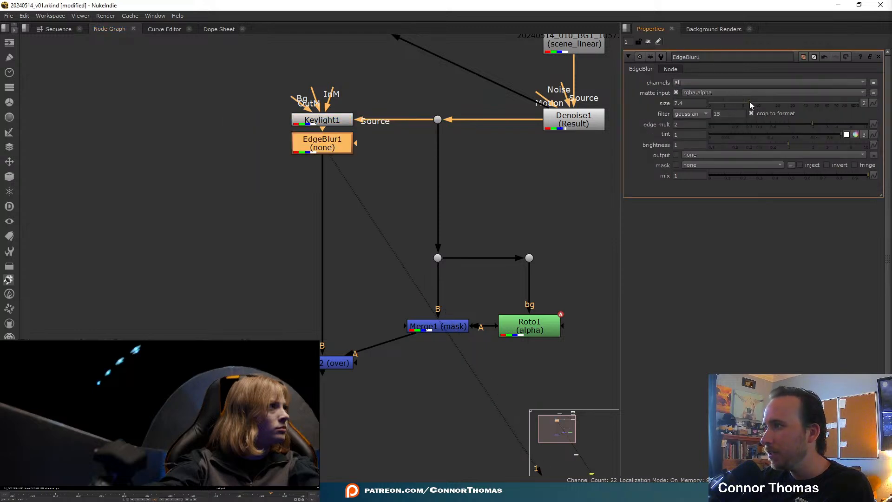
# - Inspect EdgeBlur1's alpha matte along the cockpit edge and move the node slightly farther below Keylight1
pyautogui.moveTo(199, 416); pyautogui.dragTo(142, 423, button='middle')
pyautogui.scroll(3, 193, 421)
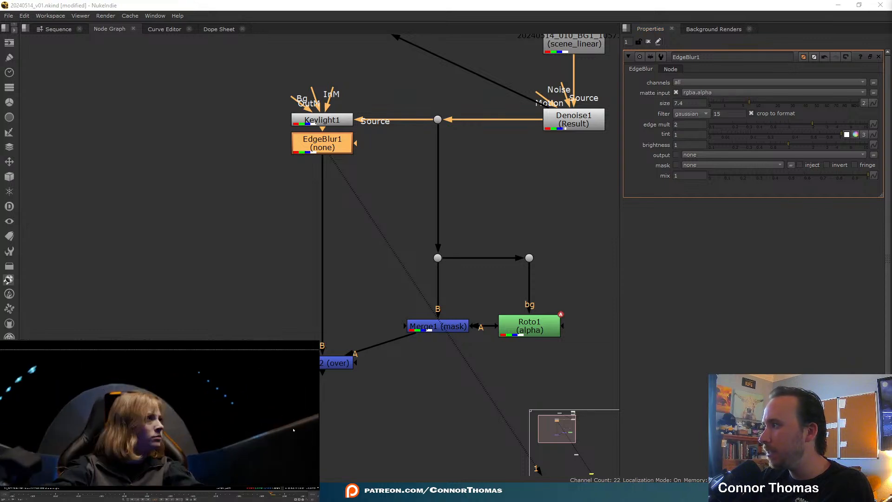
pyautogui.press('a')
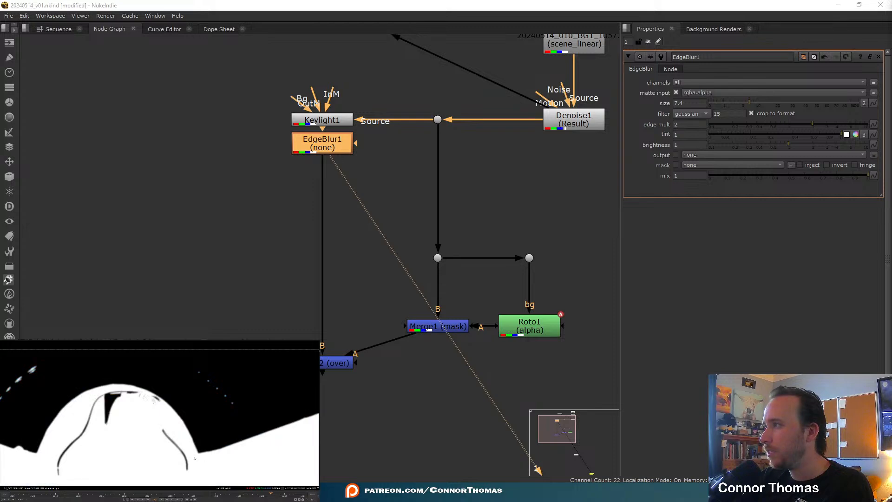
pyautogui.scroll(3, 197, 400)
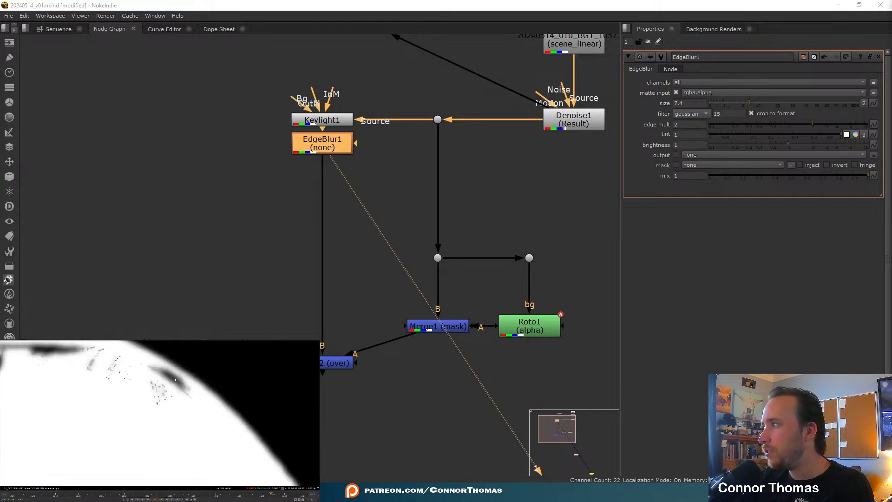
pyautogui.moveTo(316, 156); pyautogui.dragTo(313, 168)
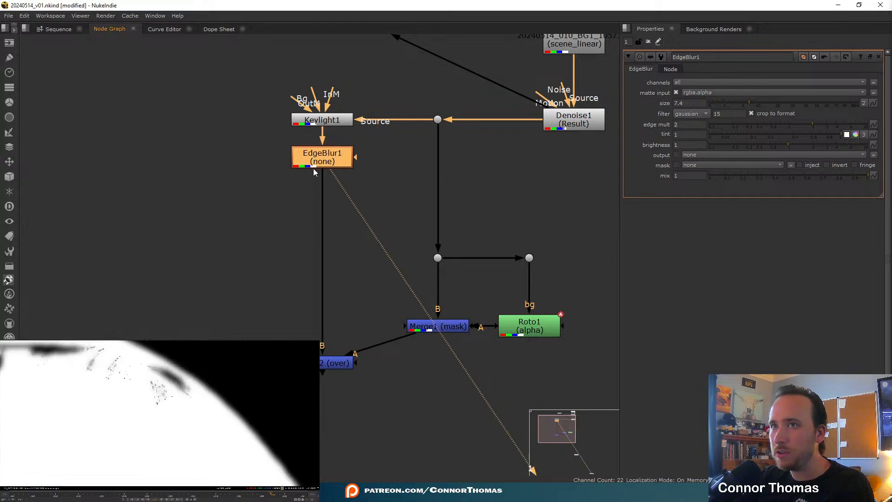
pyautogui.moveTo(387, 310); pyautogui.dragTo(358, 249, button='middle')
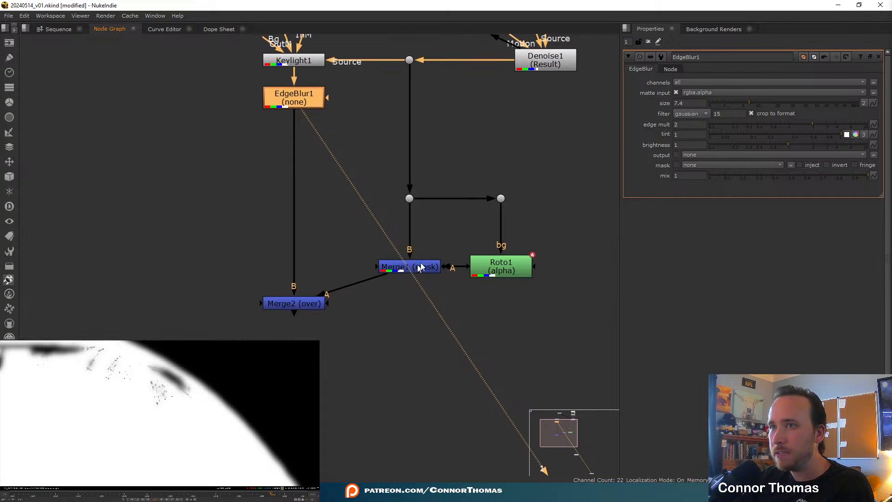
# - Open Roto1 and draw a second closed Bezier shape around the woman's head, following her hair, face and chin
pyautogui.doubleClick(501, 271)
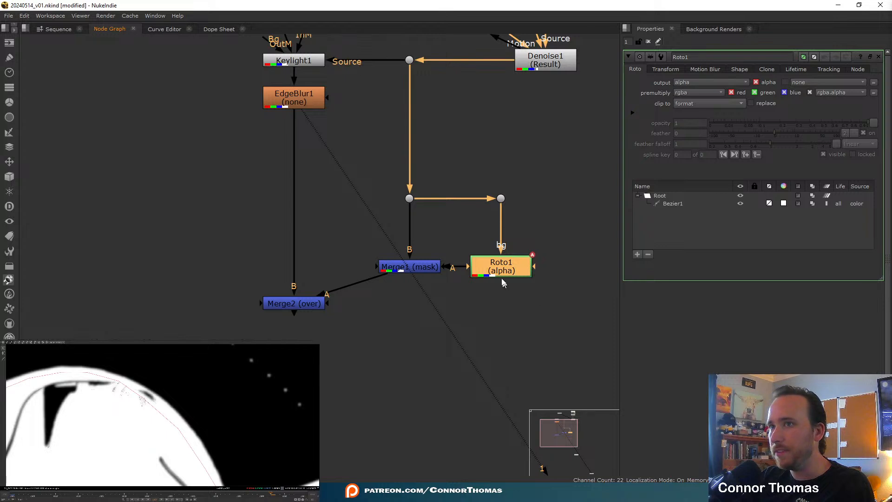
pyautogui.press('a')
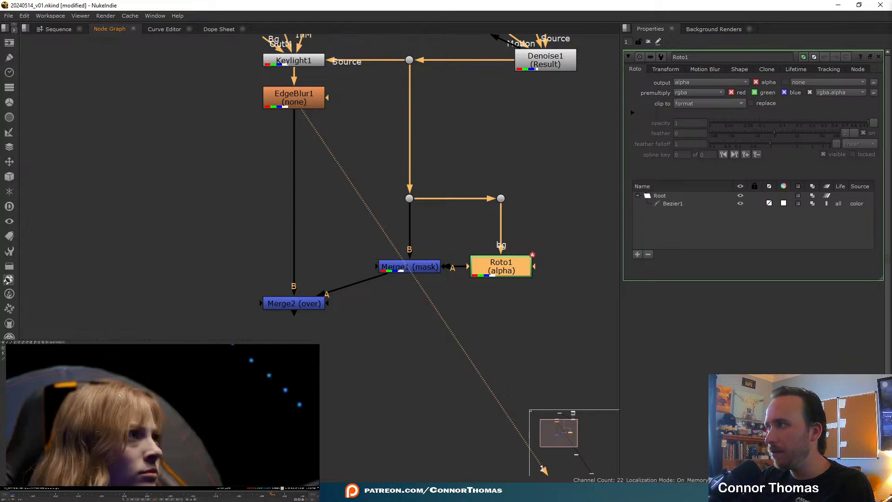
pyautogui.scroll(5, 36, 398)
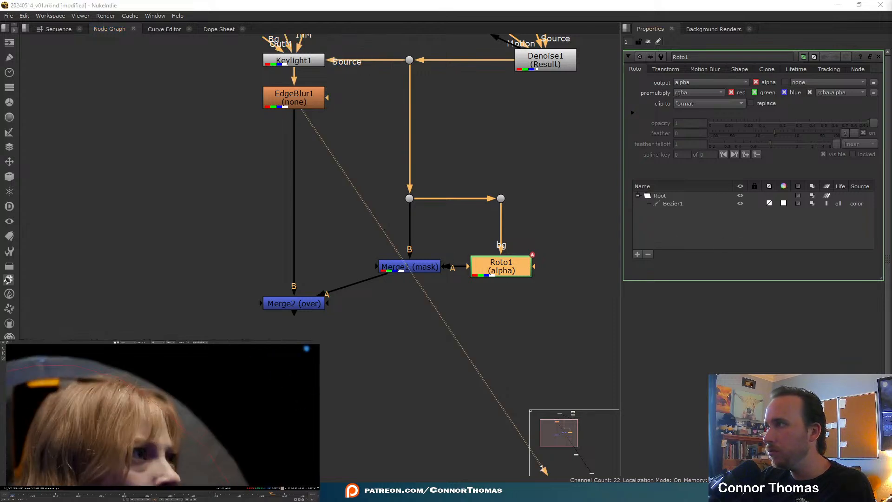
pyautogui.click(32, 401)
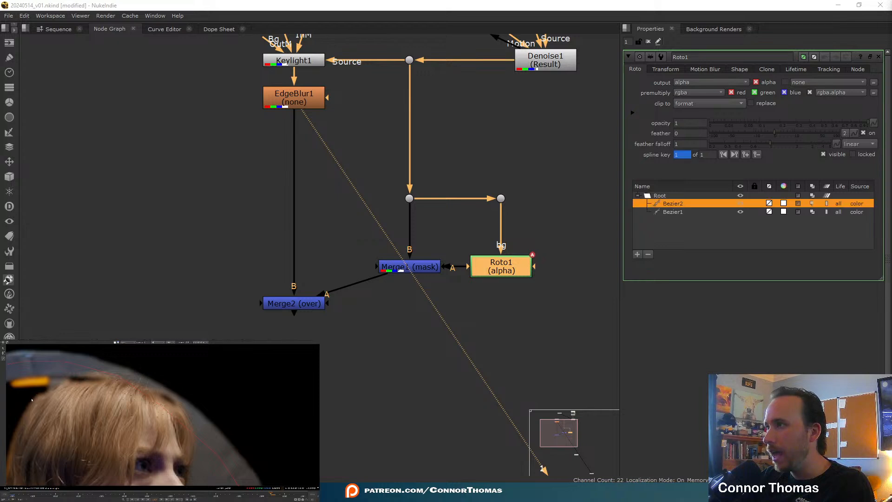
pyautogui.click(92, 371)
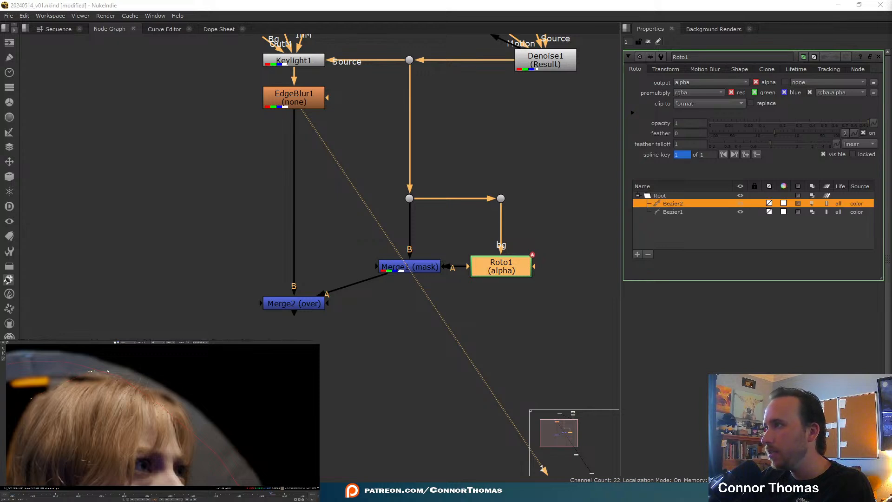
pyautogui.click(158, 388)
pyautogui.click(176, 398)
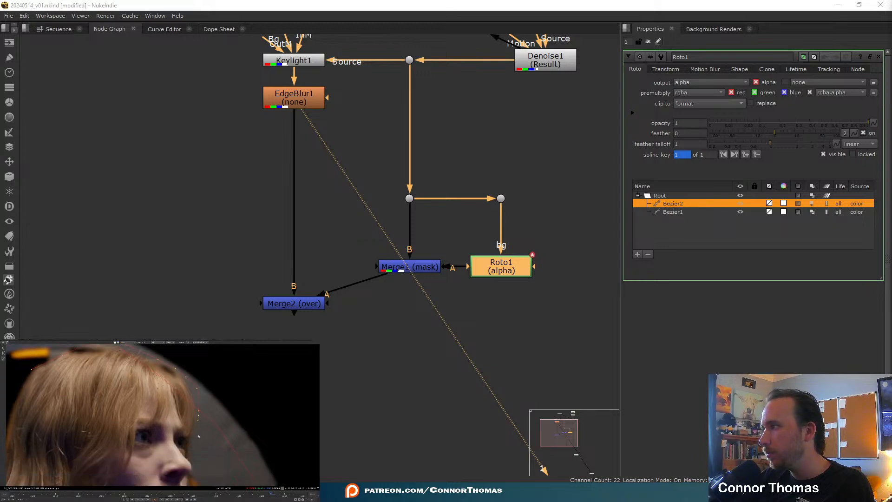
pyautogui.scroll(-3, 200, 460)
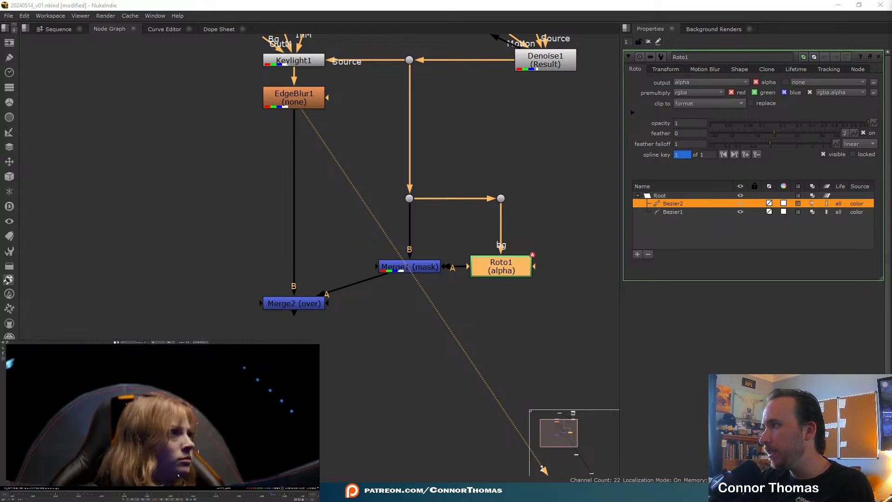
pyautogui.moveTo(168, 473); pyautogui.dragTo(154, 467)
pyautogui.moveTo(111, 443); pyautogui.dragTo(109, 427)
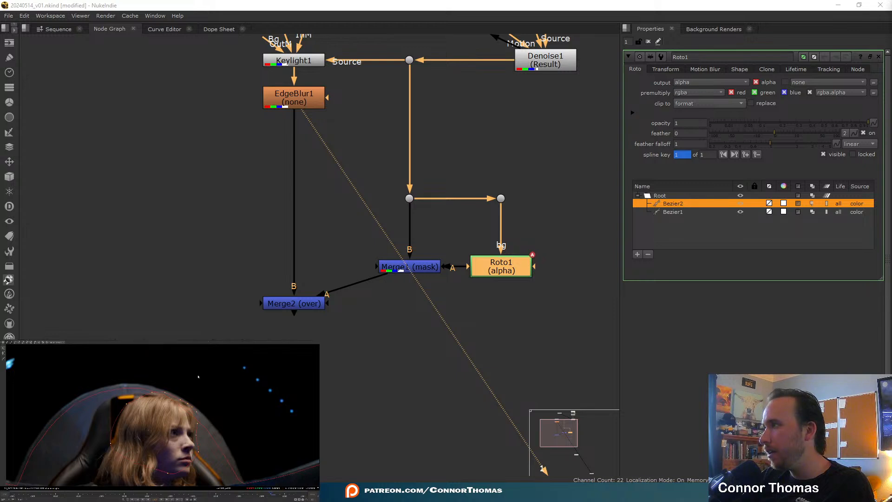
# - View the Merge2 result and toggle the visibility of Bezier2 off and on to check the combined matte
pyautogui.scroll(4, 127, 403)
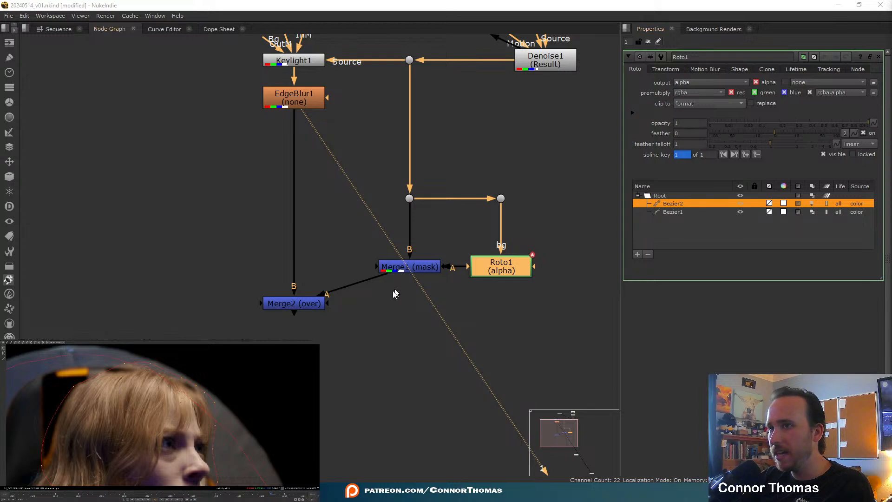
pyautogui.click(304, 305)
pyautogui.press('1')
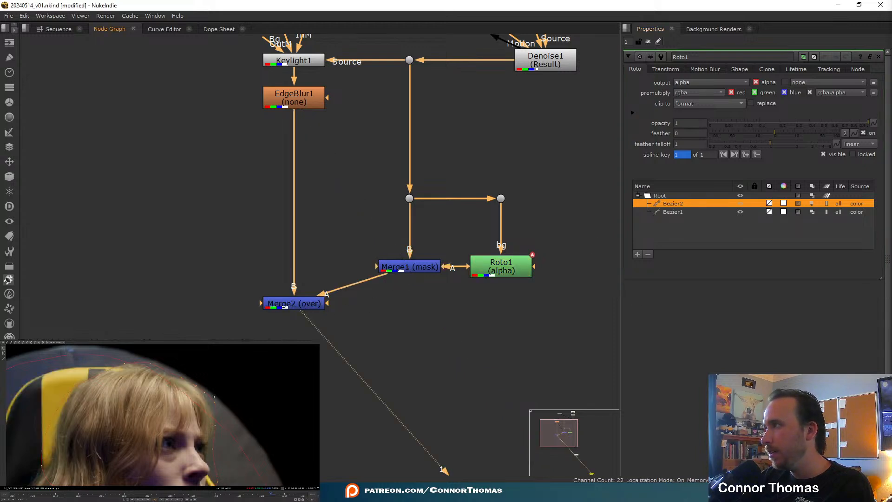
pyautogui.click(740, 203)
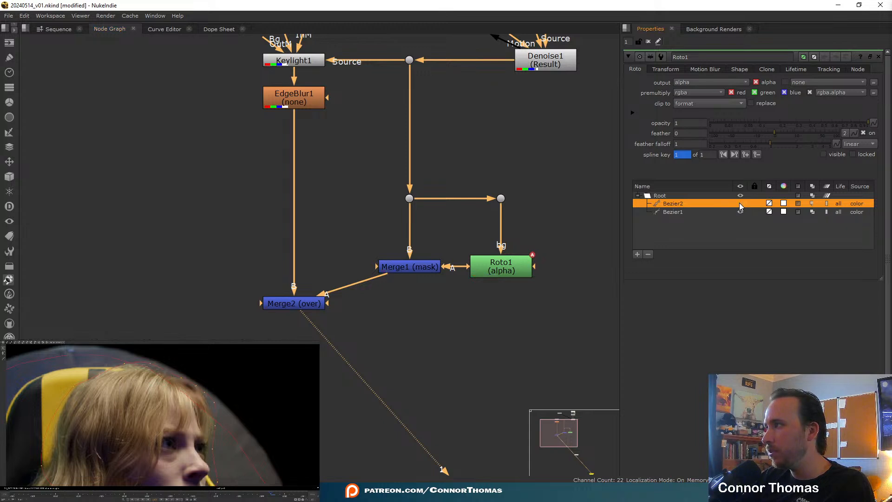
pyautogui.click(740, 203)
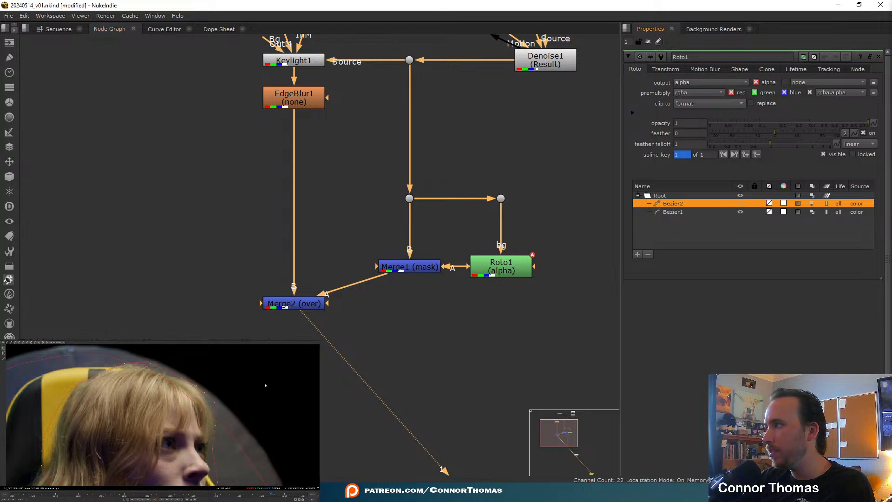
# - Select the whole head shape and keyframe its position on successive later frames to follow the head's movement
pyautogui.click(190, 385)
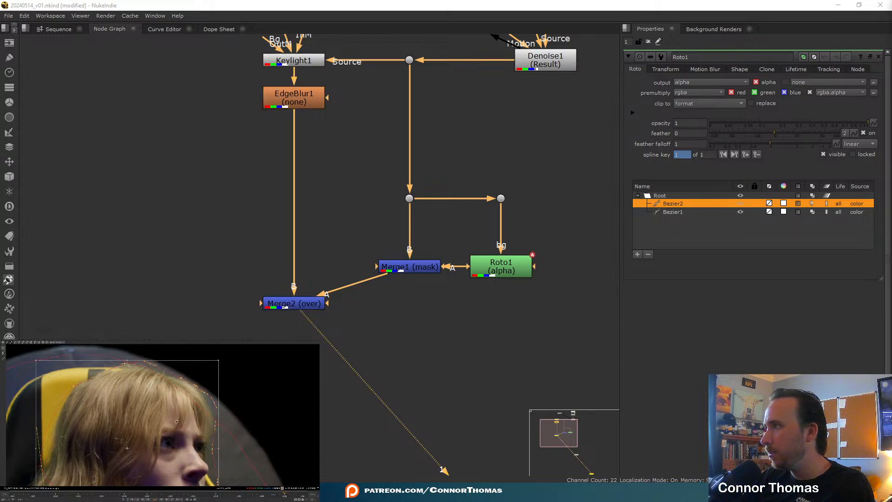
pyautogui.moveTo(177, 422); pyautogui.dragTo(177, 421)
pyautogui.click(294, 496)
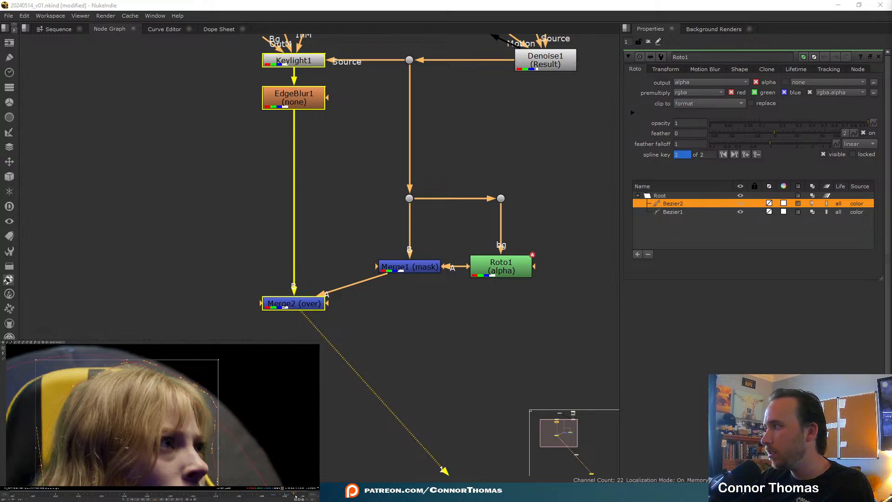
pyautogui.moveTo(172, 416); pyautogui.dragTo(170, 421)
pyautogui.click(303, 495)
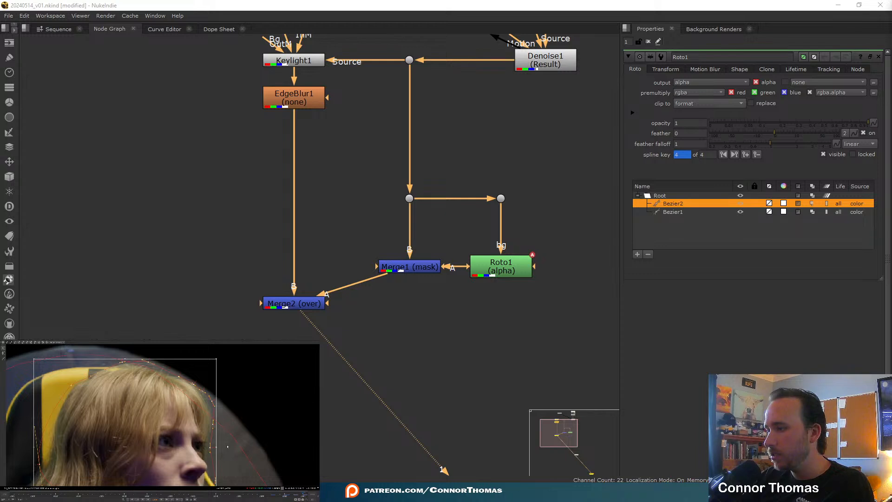
# - Keyframe the head shape's position on two earlier frames and set its feather to 15
pyautogui.click(260, 497)
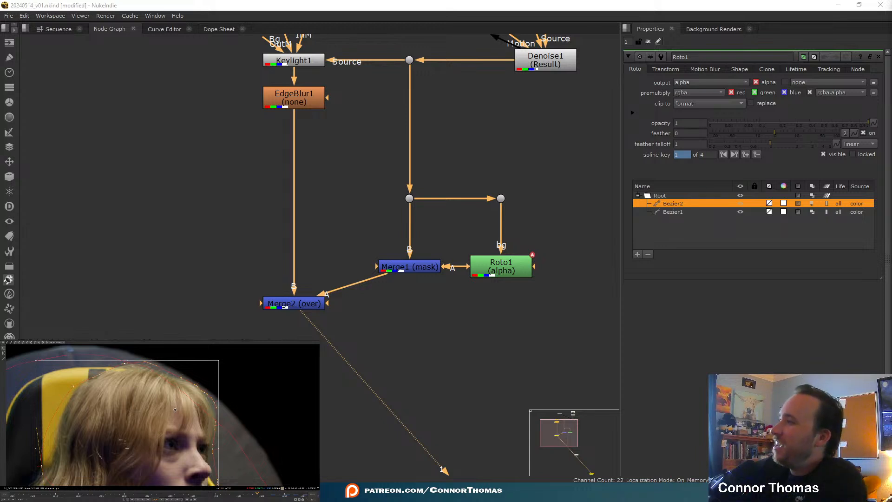
pyautogui.moveTo(175, 410); pyautogui.dragTo(131, 424)
pyautogui.click(243, 496)
pyautogui.click(249, 410)
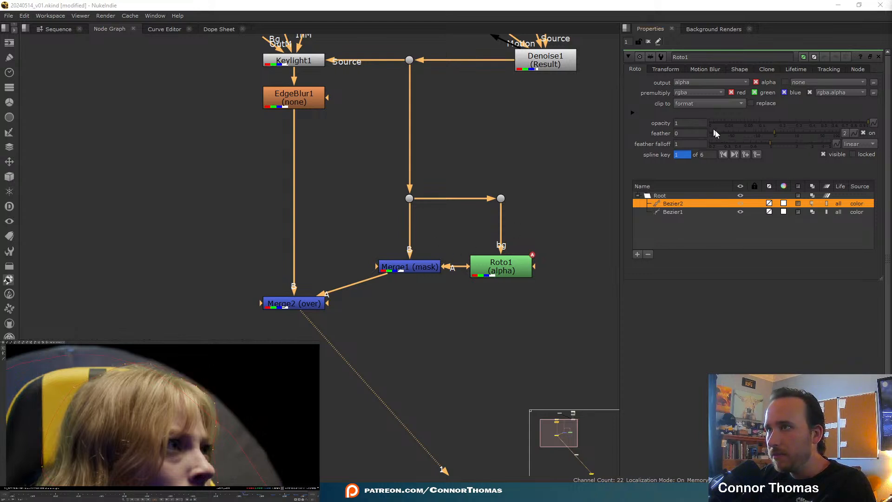
pyautogui.moveTo(778, 131); pyautogui.dragTo(799, 122)
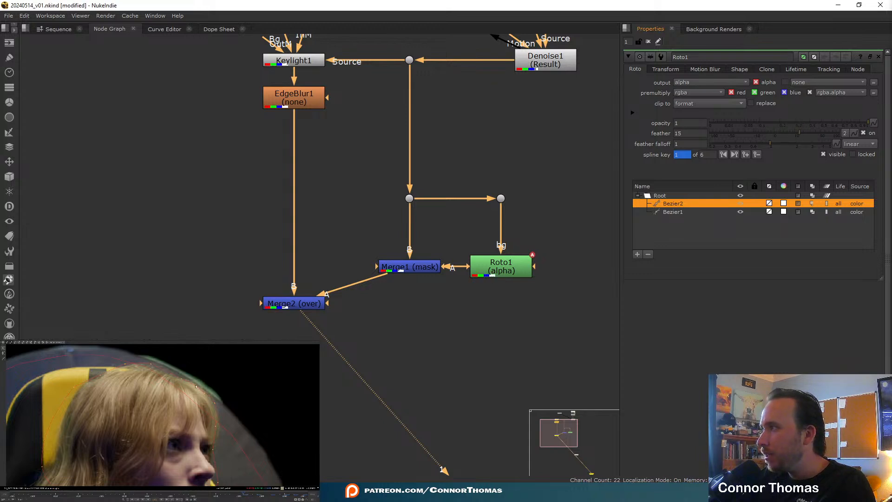
# - Reselect the whole head shape and go through its existing keyframes, refining its position to match the head
pyautogui.hotkey('ctrl', 'a')
pyautogui.moveTo(179, 407)
pyautogui.mouseDown()
pyautogui.moveTo(159, 422)
pyautogui.moveTo(172, 416)
pyautogui.mouseUp()
pyautogui.click(257, 495)
pyautogui.click(271, 496)
pyautogui.click(285, 495)
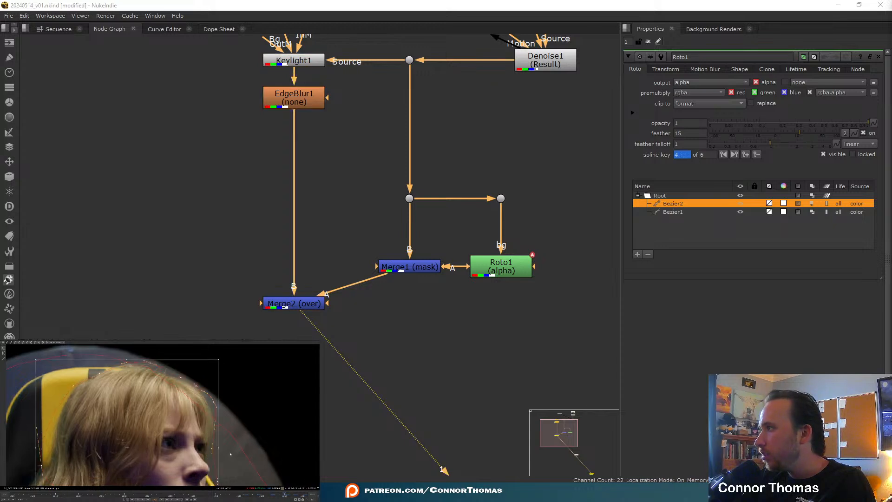
pyautogui.click(294, 496)
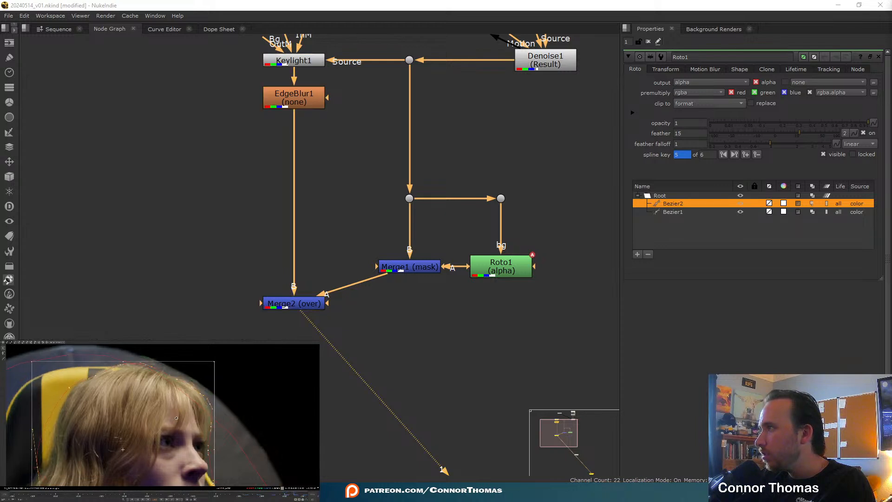
pyautogui.click(294, 496)
pyautogui.moveTo(155, 437); pyautogui.dragTo(154, 440)
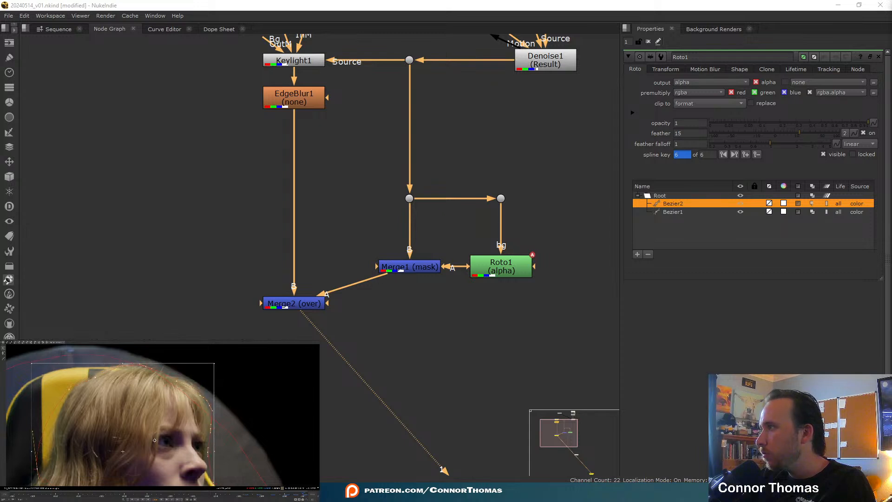
# - Add two keyframes ahead of the head shape's first key, nudging the shape to stay aligned with the head
pyautogui.click(229, 495)
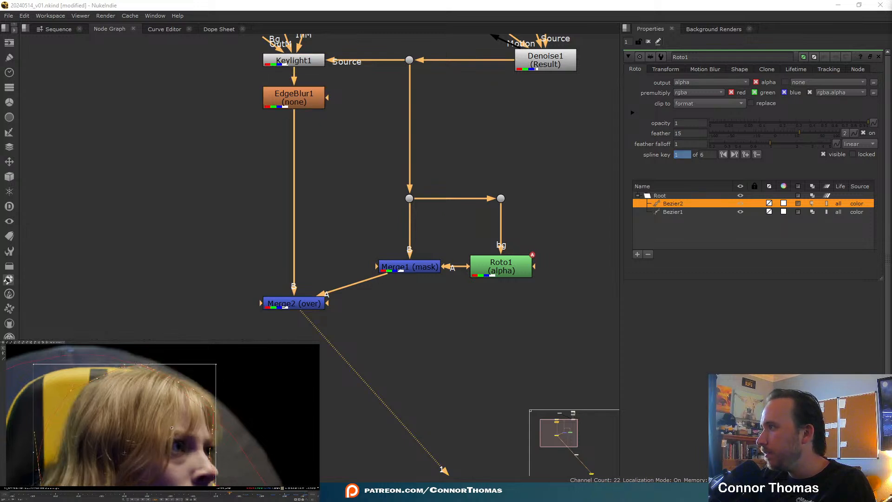
pyautogui.moveTo(171, 427); pyautogui.dragTo(172, 428)
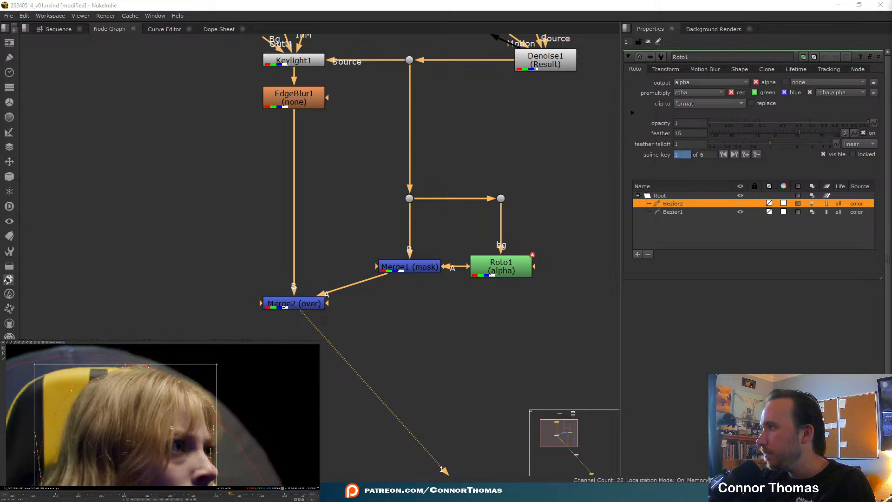
pyautogui.click(245, 495)
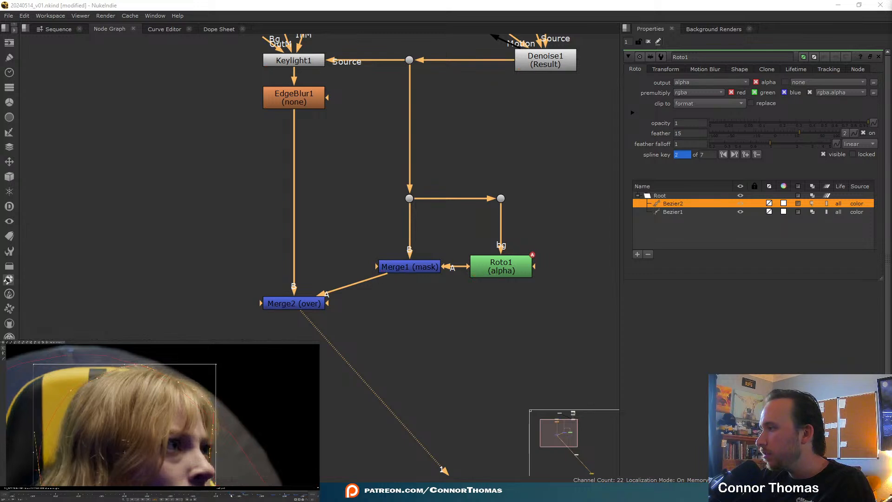
pyautogui.click(231, 494)
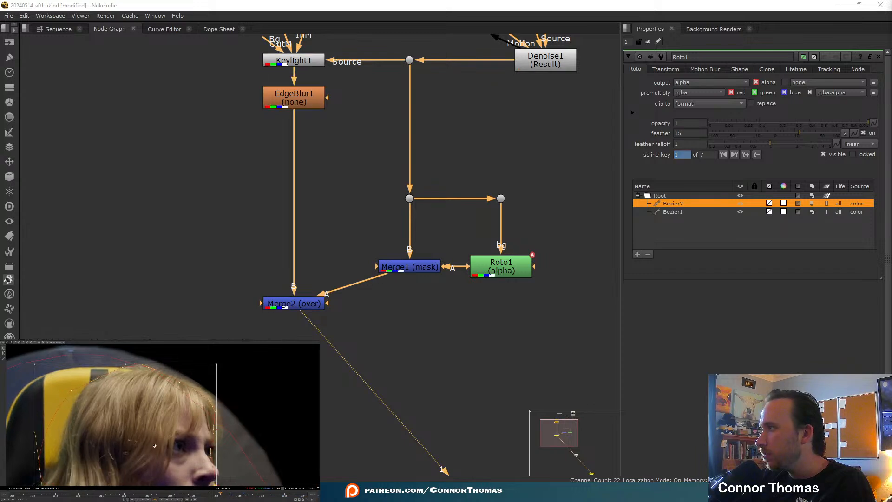
pyautogui.moveTo(155, 445); pyautogui.dragTo(156, 446)
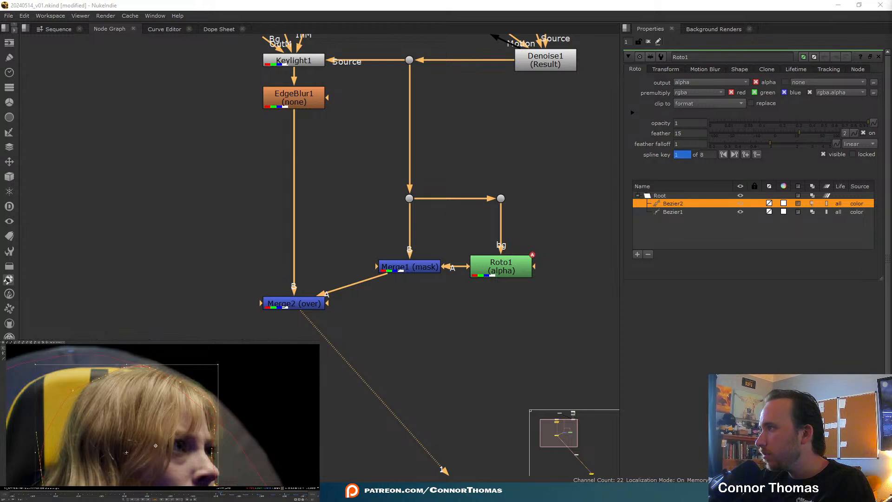
# - Select all points of the head shape again and keyframe its position on the next two earlier frames
pyautogui.click(243, 410)
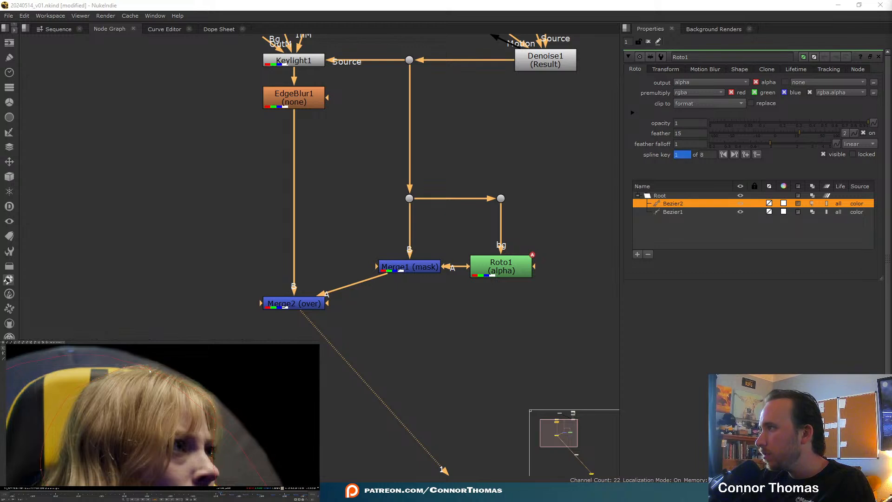
pyautogui.hotkey('ctrl', 'a')
pyautogui.click(213, 494)
pyautogui.moveTo(164, 425); pyautogui.dragTo(165, 425)
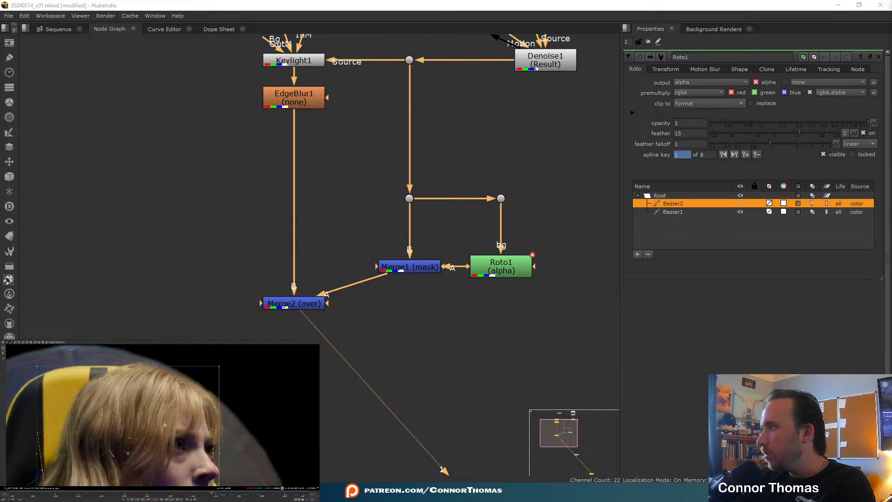
pyautogui.click(201, 494)
pyautogui.moveTo(161, 443); pyautogui.dragTo(110, 447)
# - Continue keyframing the head shape backwards toward the start of the shot, moving it with the turning head
pyautogui.click(193, 493)
pyautogui.click(183, 495)
pyautogui.click(172, 495)
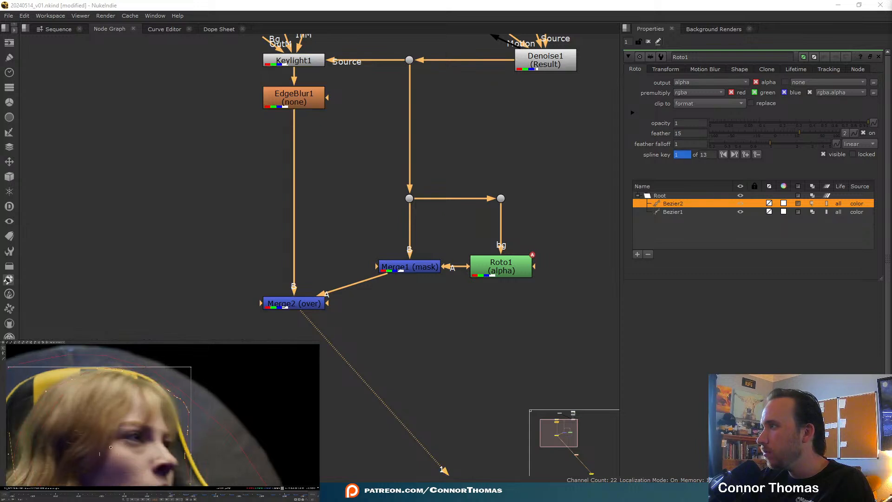
pyautogui.click(161, 494)
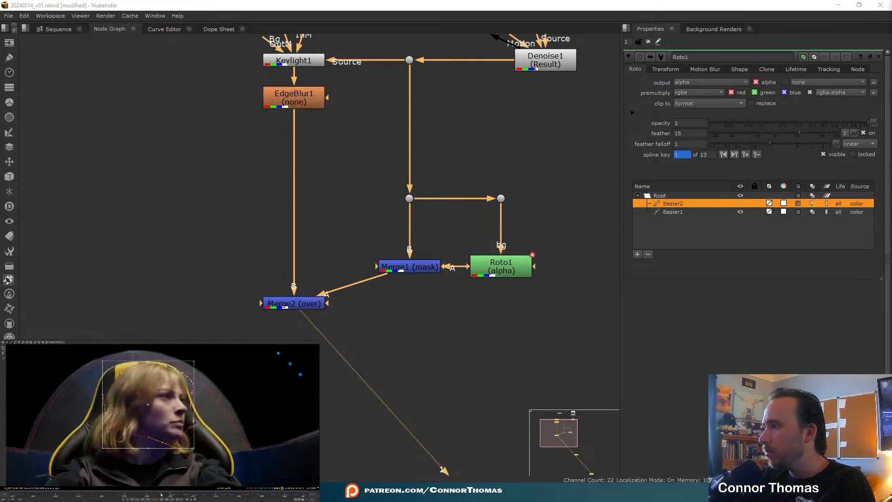
pyautogui.moveTo(163, 442); pyautogui.dragTo(157, 450)
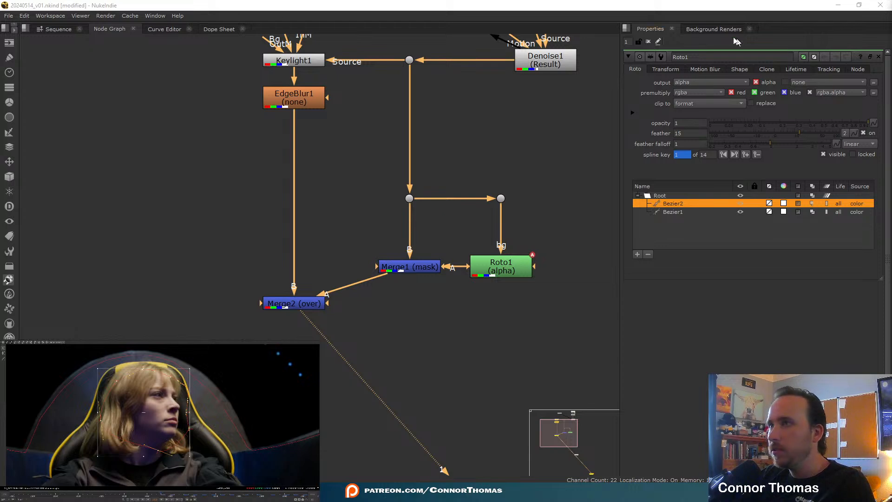
# - Close all open node properties and move Roto1 up to make room for a node beneath it
pyautogui.click(649, 41)
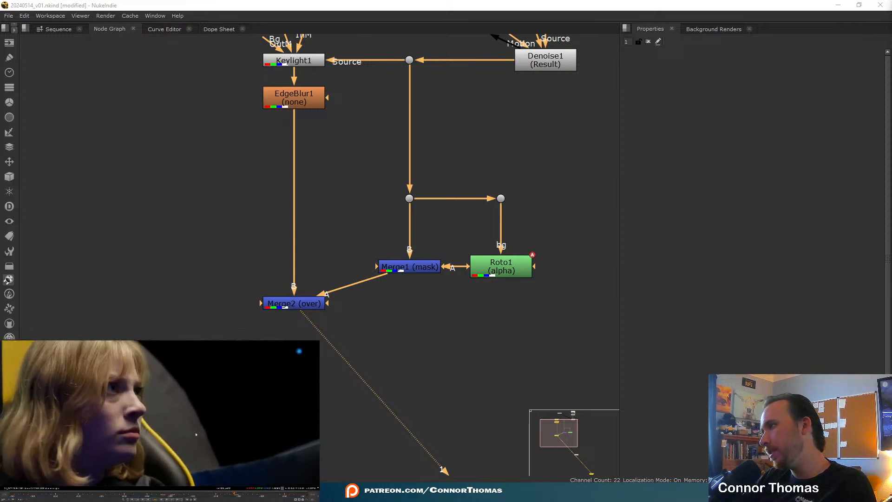
pyautogui.moveTo(501, 266); pyautogui.dragTo(505, 240)
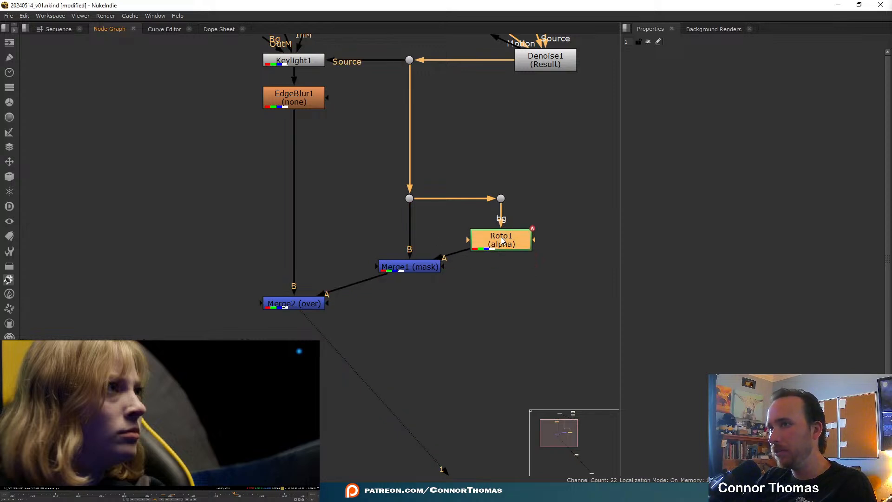
pyautogui.press('Tab')
pyautogui.write('ed')
pyautogui.press('Escape')
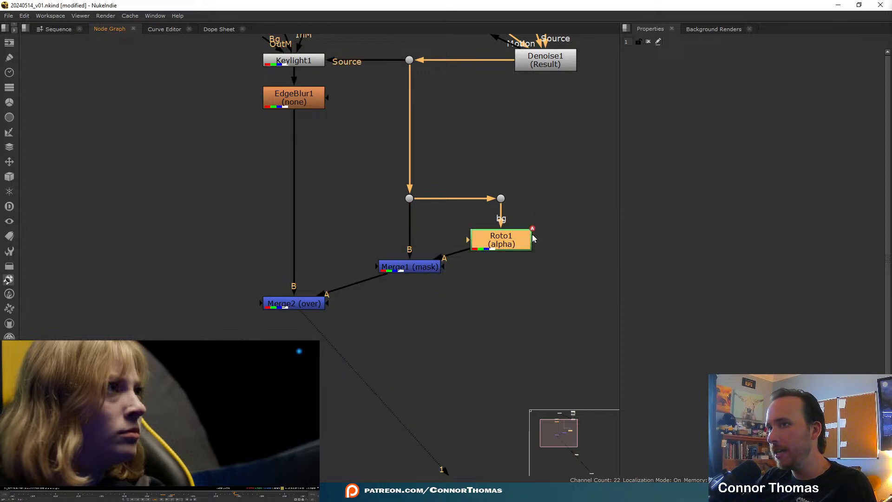
# - Add a Blur node after Roto1 with its size set to 8.2 to soften the core matte feeding Merge1
pyautogui.press('b')
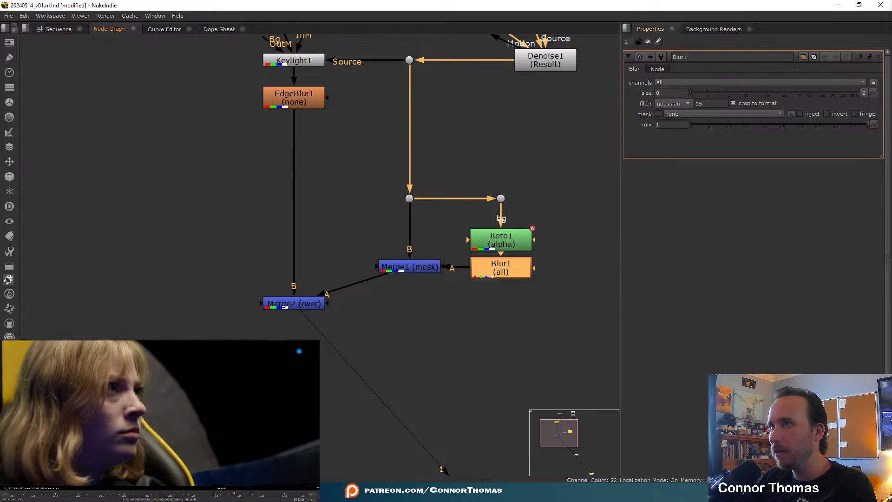
pyautogui.moveTo(695, 93); pyautogui.dragTo(740, 96)
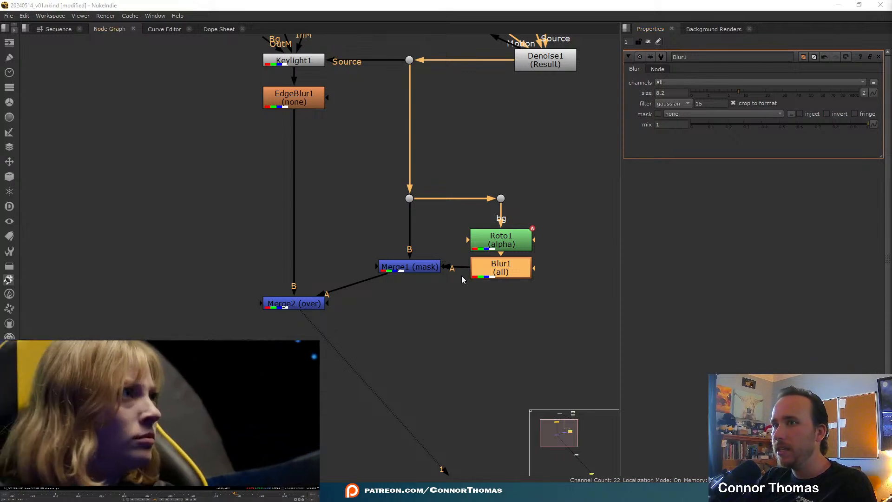
pyautogui.click(426, 268)
pyautogui.moveTo(426, 268); pyautogui.dragTo(424, 270)
# - Disable and re-enable Keylight1 to compare the keyed result with the green-screen plate
pyautogui.moveTo(464, 113); pyautogui.dragTo(494, 167, button='middle')
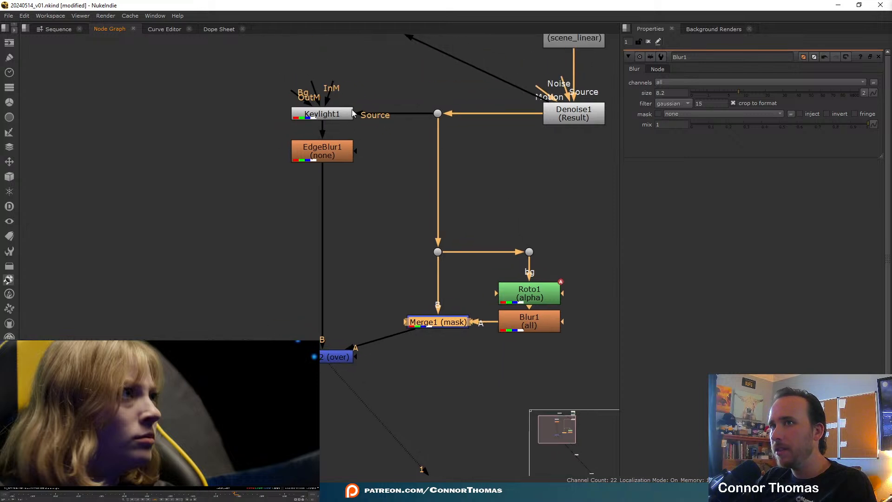
pyautogui.click(334, 112)
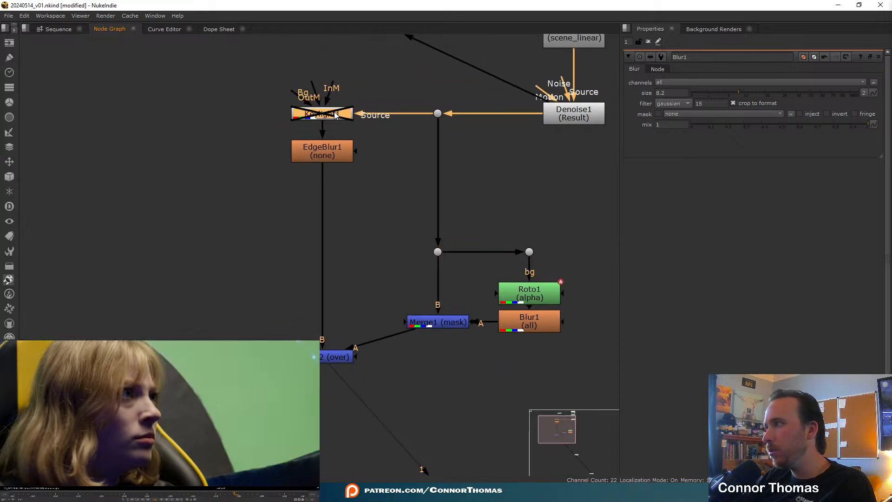
pyautogui.press('d')
pyautogui.press('d')
pyautogui.scroll(5, 219, 418)
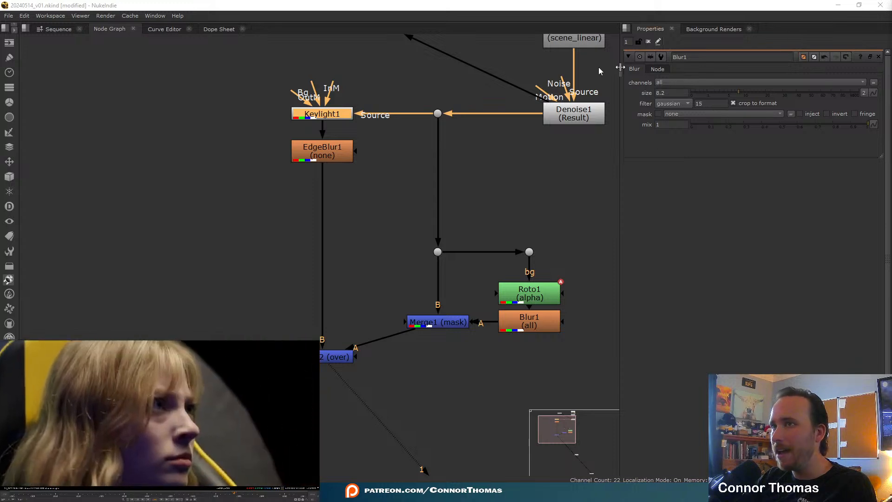
# - View the original Read1 plate and examine the green spill on the woman, gloves and chair
pyautogui.moveTo(582, 41); pyautogui.dragTo(537, 115, button='middle')
pyautogui.click(525, 100)
pyautogui.press('1')
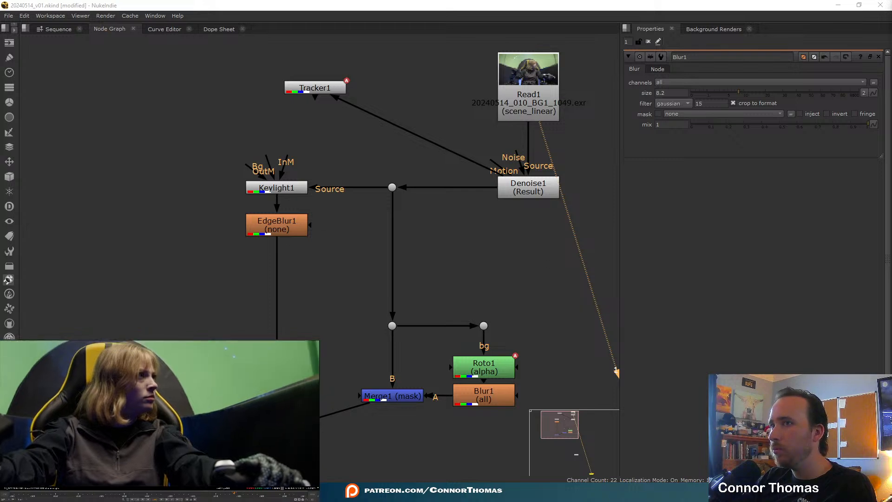
pyautogui.moveTo(189, 383); pyautogui.dragTo(199, 412, button='middle')
pyautogui.scroll(-5, 202, 407)
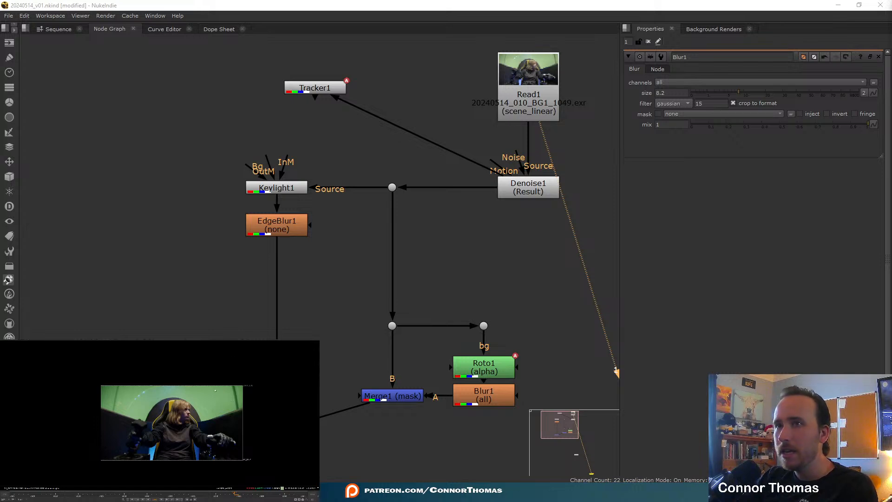
pyautogui.scroll(4, 208, 395)
pyautogui.moveTo(191, 425); pyautogui.dragTo(197, 393, button='middle')
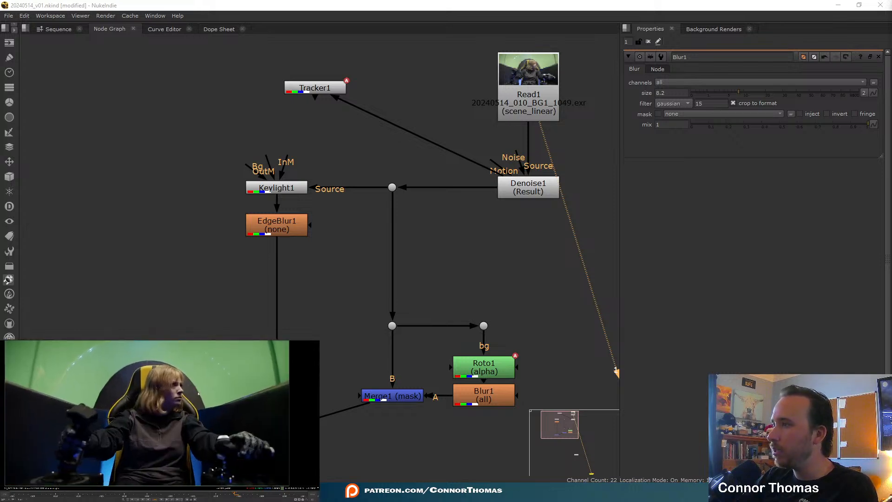
pyautogui.scroll(7, 51, 432)
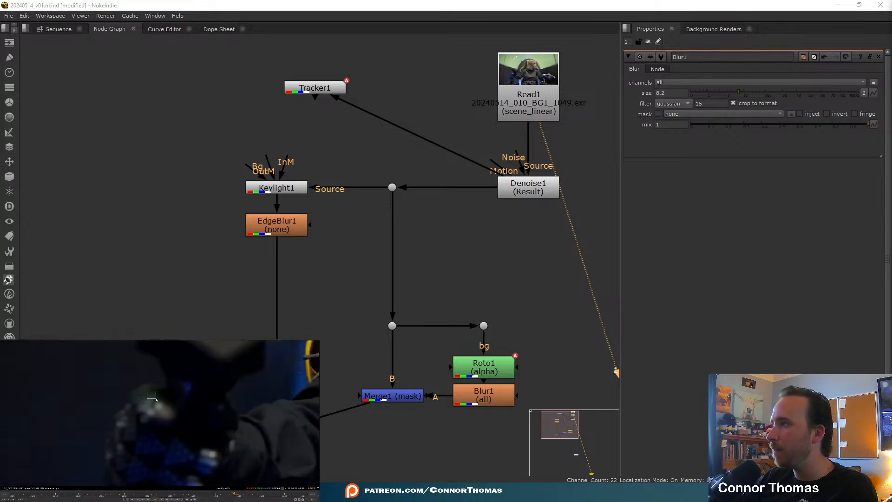
pyautogui.scroll(-5, 233, 398)
pyautogui.scroll(2, 194, 375)
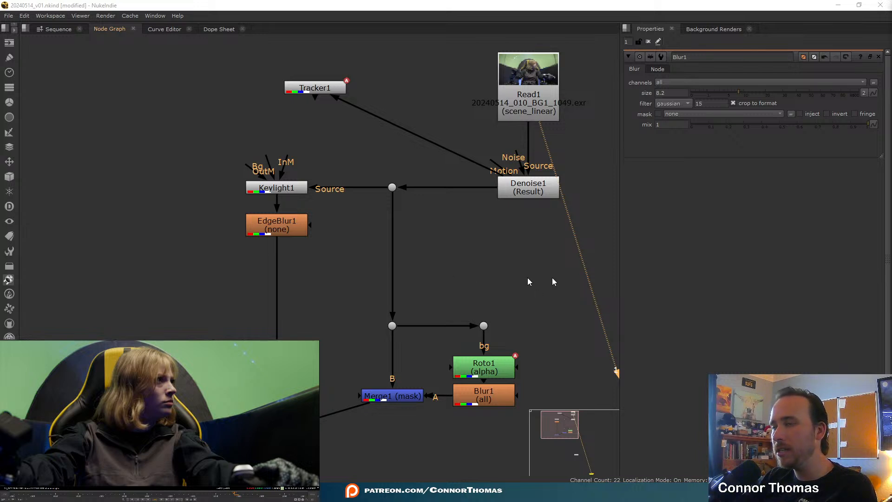
pyautogui.press('f')
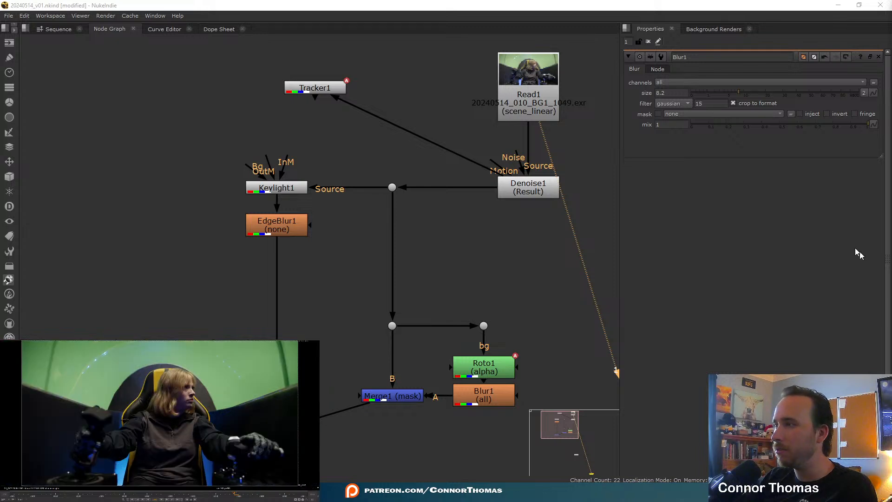
# - Move Read1 up to make room for a node between it and Denoise1
pyautogui.moveTo(510, 219); pyautogui.dragTo(410, 250, button='middle')
pyautogui.moveTo(434, 118); pyautogui.dragTo(432, 81)
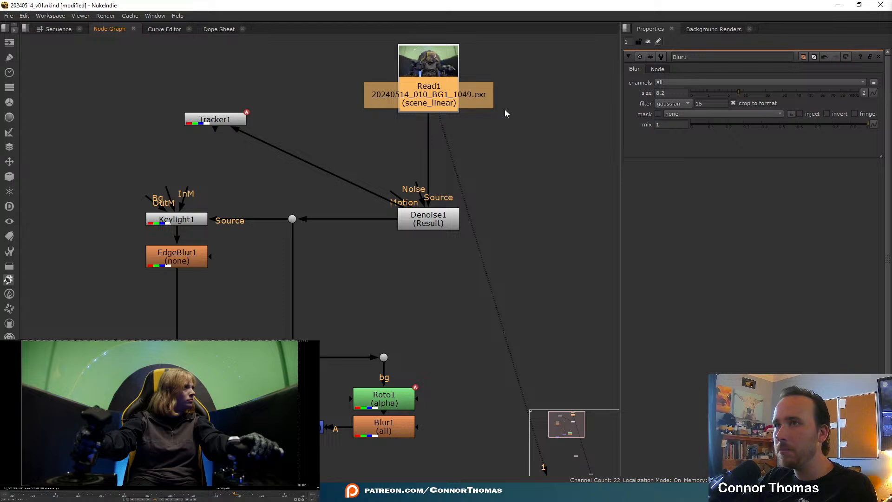
pyautogui.press('Tab')
pyautogui.write('hue')
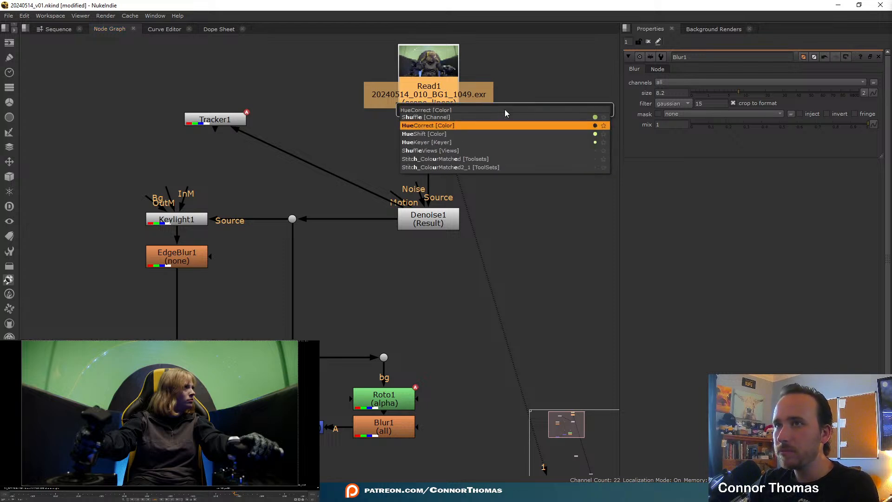
pyautogui.press('Down')
pyautogui.press('Return')
pyautogui.press('Delete')
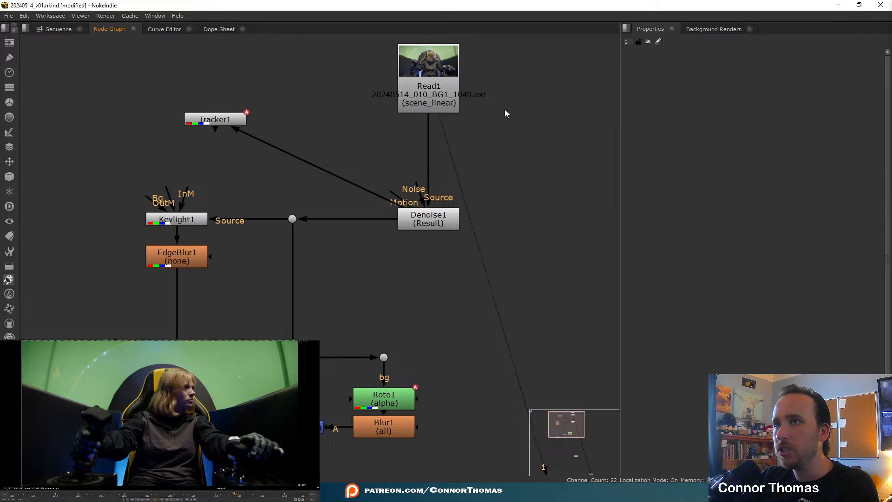
# - Insert a HueCorrect node beneath Read1 and lower its g_sup curve at hue 3 to about 0.03
pyautogui.click(443, 98)
pyautogui.press('Tab')
pyautogui.write('hue')
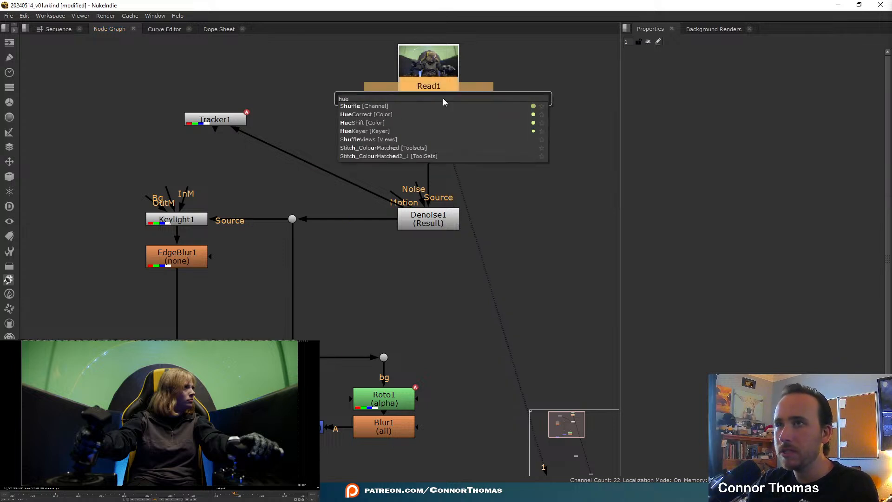
pyautogui.press('Return')
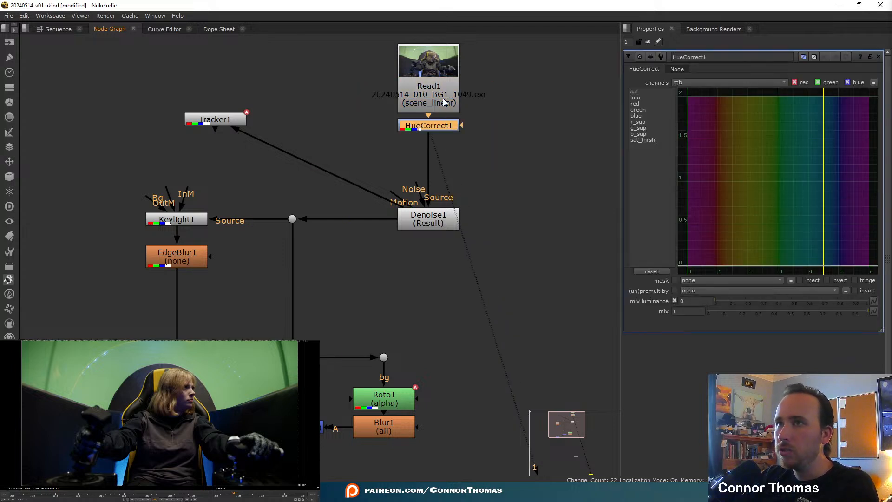
pyautogui.click(641, 128)
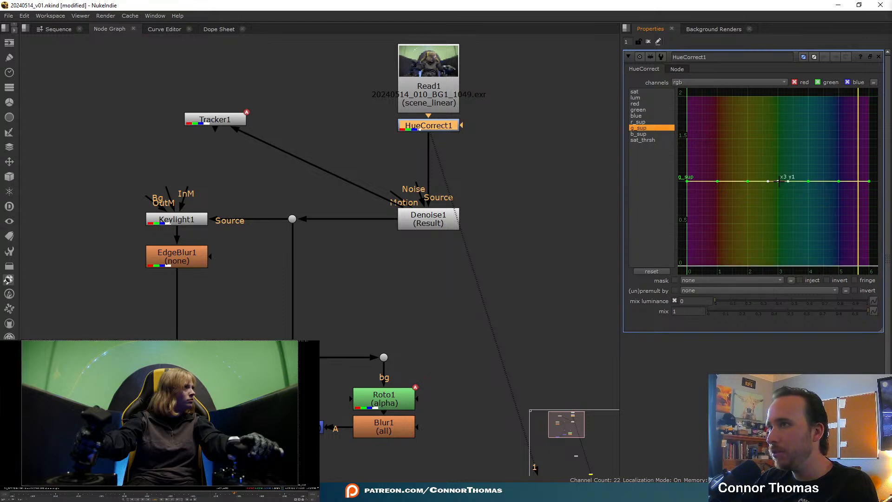
pyautogui.moveTo(777, 180); pyautogui.dragTo(789, 263)
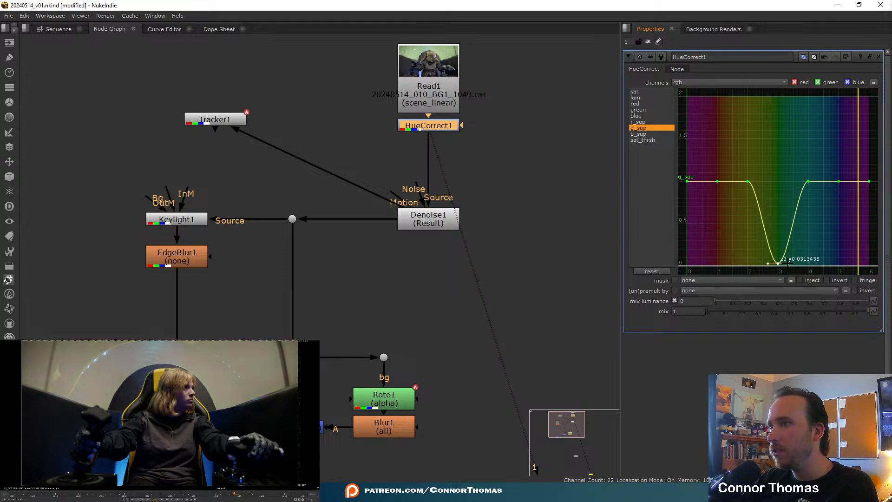
# - Toggle HueCorrect1 off and on repeatedly to compare the green suppression across the frame and on the gloved hand
pyautogui.press('d')
pyautogui.press('d')
pyautogui.press('d')
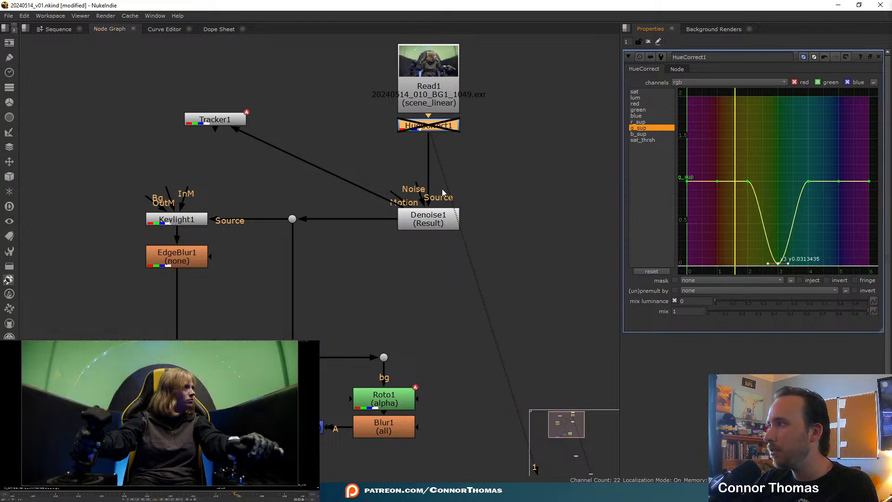
pyautogui.press('d')
pyautogui.press('d')
pyautogui.press('d')
pyautogui.press('d')
pyautogui.press('d')
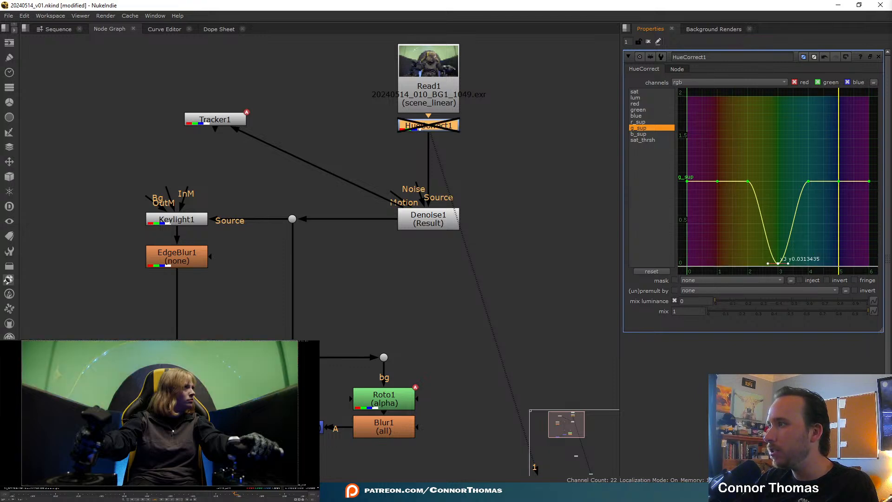
pyautogui.press('d')
pyautogui.press('d')
pyautogui.scroll(10, 83, 431)
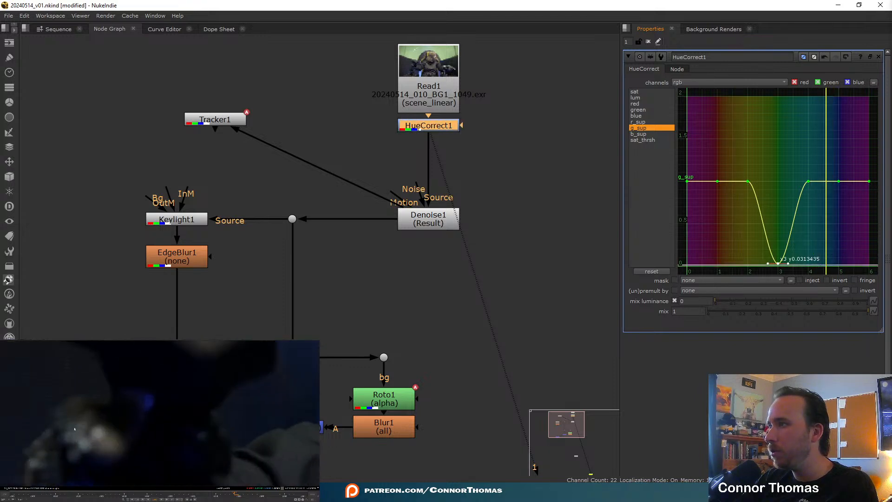
pyautogui.press('d')
pyautogui.press('d')
pyautogui.scroll(3, 77, 427)
pyautogui.press('d')
pyautogui.press('d')
pyautogui.press('d')
pyautogui.press('d')
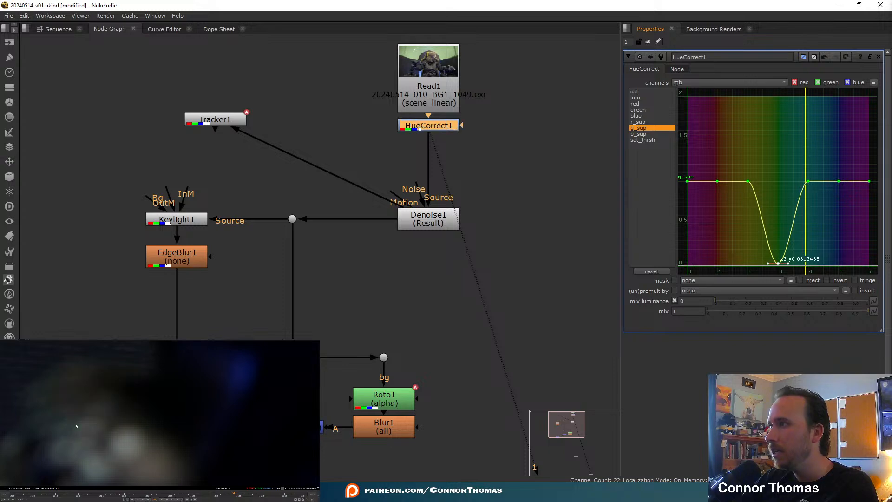
pyautogui.scroll(-3, 78, 426)
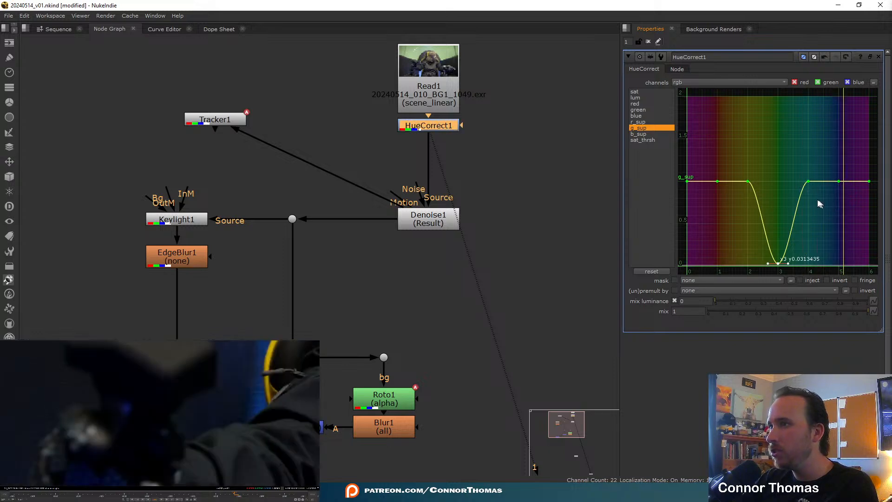
# - Lower the g_sup curve point at hue 4 to about 0.88 and check the result around the woman and chair
pyautogui.moveTo(809, 180); pyautogui.dragTo(811, 190)
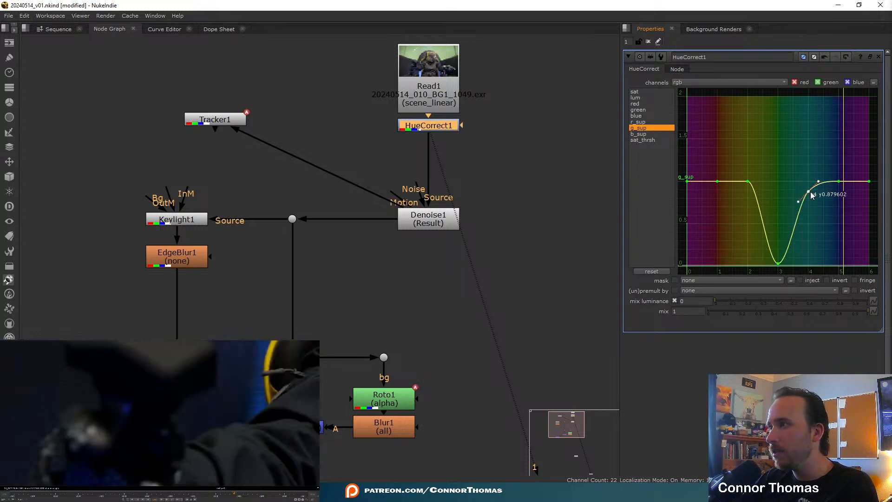
pyautogui.moveTo(284, 409); pyautogui.dragTo(135, 416, button='middle')
pyautogui.scroll(-2, 143, 411)
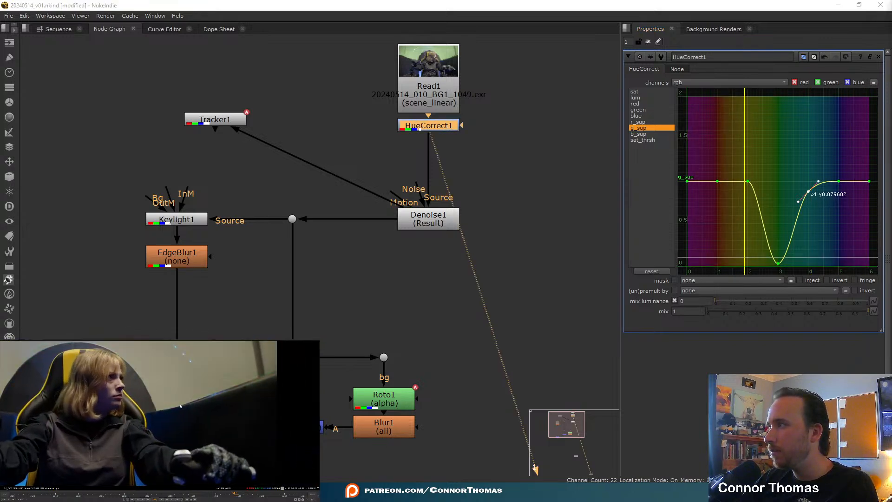
pyautogui.scroll(3, 150, 406)
pyautogui.moveTo(150, 406); pyautogui.dragTo(213, 430, button='middle')
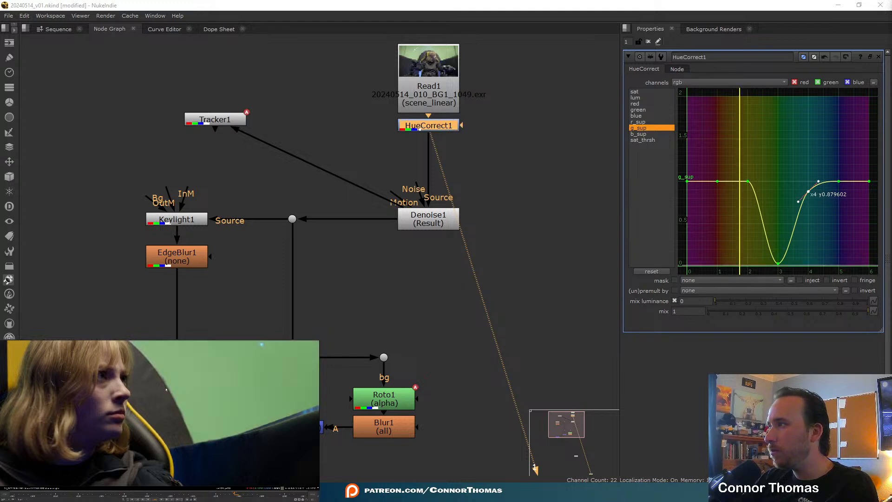
# - Pull HueCorrect1 out from beneath Read1, place it unconnected above Keylight1, and view Keylight1
pyautogui.moveTo(482, 213); pyautogui.dragTo(631, 178, button='middle')
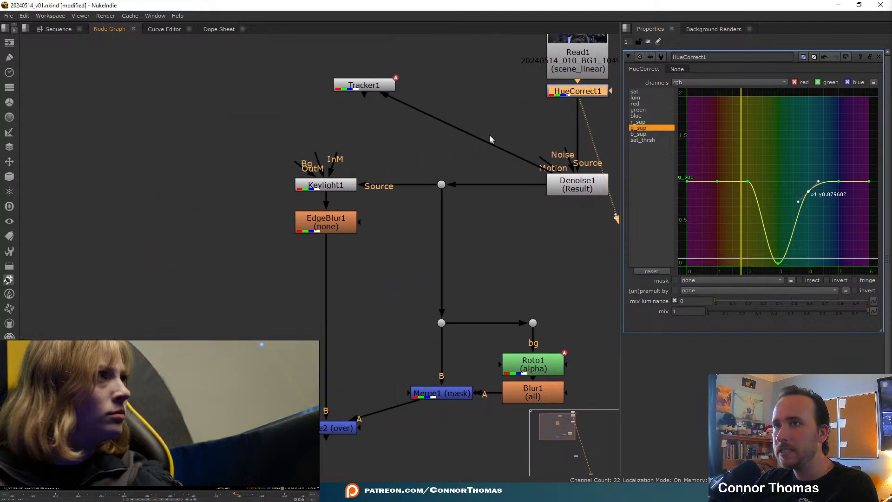
pyautogui.moveTo(573, 97); pyautogui.dragTo(235, 122)
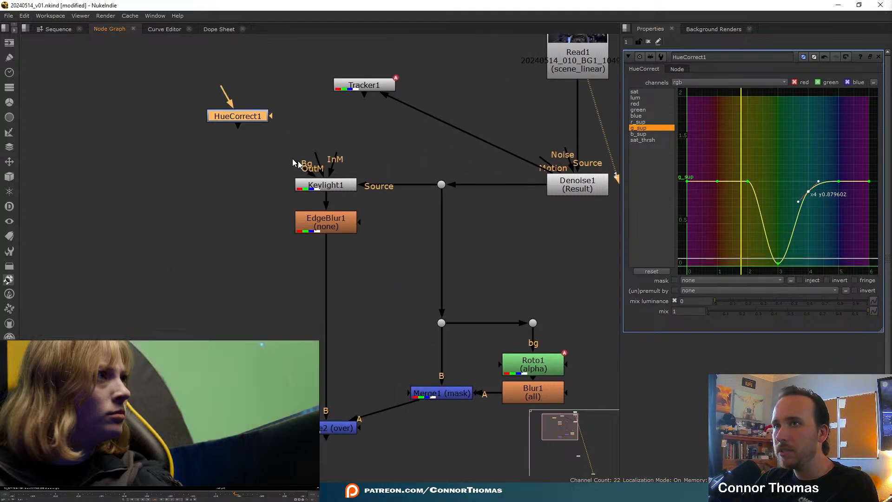
pyautogui.moveTo(347, 179); pyautogui.dragTo(204, 128, button='middle')
pyautogui.scroll(-1, 205, 128)
pyautogui.click(196, 134)
pyautogui.press('1')
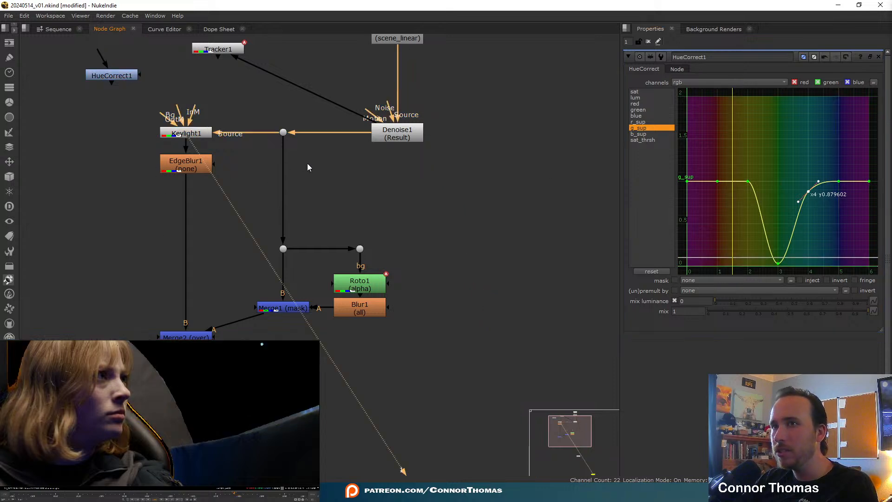
# - Move EdgeBlur1 down and shift Keylight1 out of the main column to make room for a merge
pyautogui.moveTo(343, 192); pyautogui.dragTo(532, 269, button='middle')
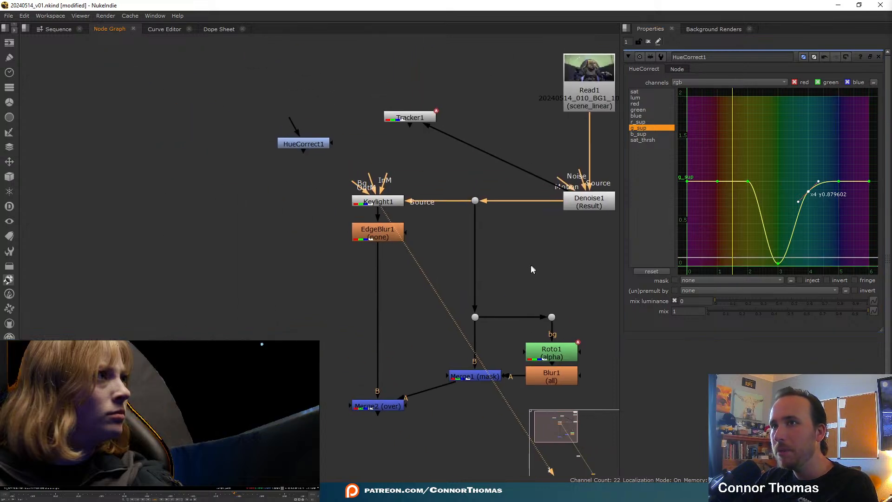
pyautogui.moveTo(385, 238); pyautogui.dragTo(385, 268)
pyautogui.moveTo(390, 205); pyautogui.dragTo(303, 198)
# - Add a Merge node with its A input on the dot after Denoise1 and its mask input on Keylight1, and view it
pyautogui.click(395, 225)
pyautogui.press('m')
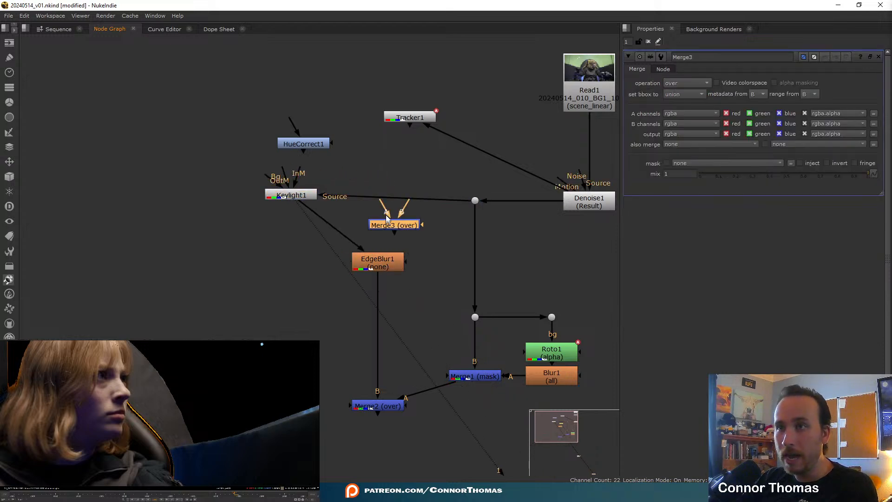
pyautogui.moveTo(414, 201); pyautogui.dragTo(475, 202)
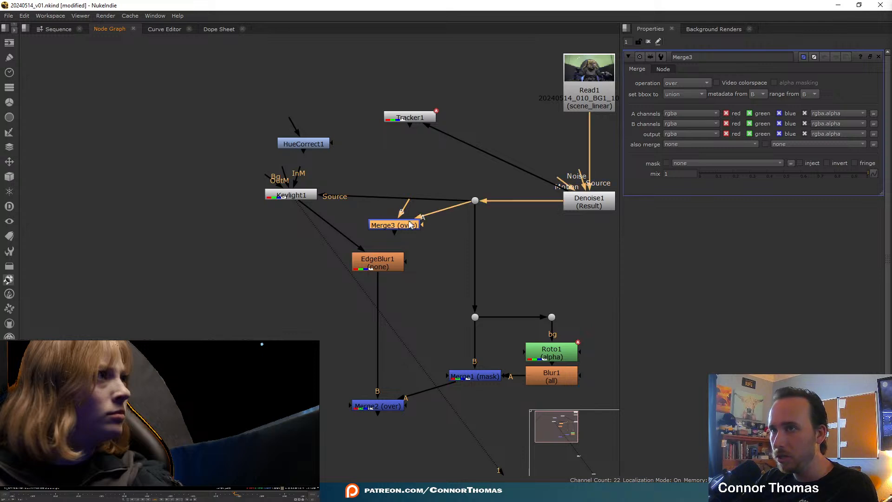
pyautogui.moveTo(424, 227); pyautogui.dragTo(292, 195)
pyautogui.press('1')
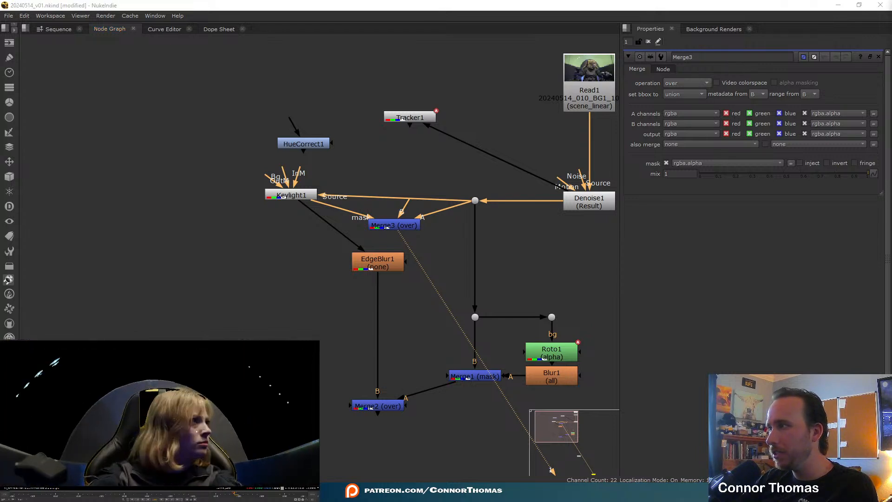
# - View Keylight1 to compare its keyed output with the masked Merge3 result
pyautogui.click(378, 226)
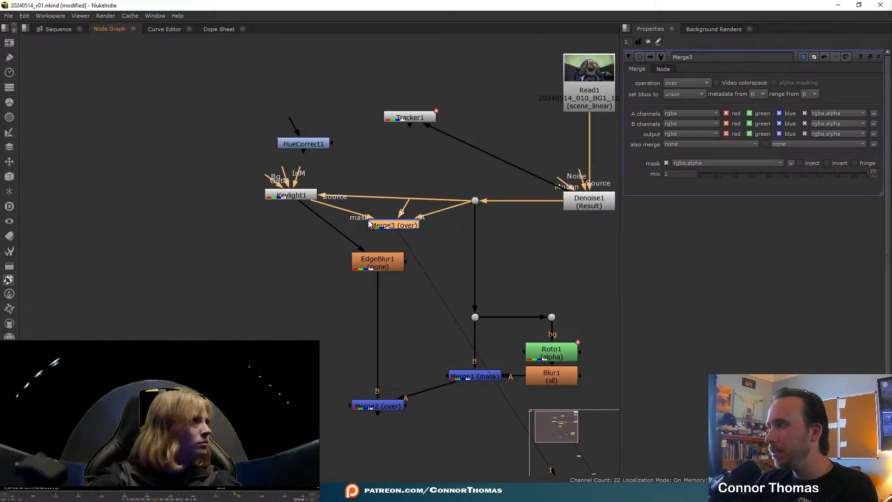
pyautogui.click(292, 193)
pyautogui.press('1')
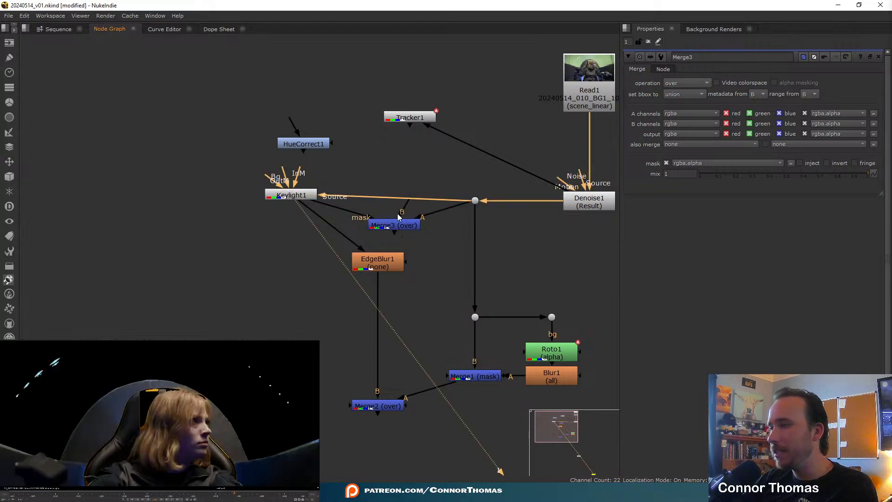
# - View Merge3, line it up above EdgeBlur1, and feed EdgeBlur1 from Merge3 instead of Keylight1
pyautogui.click(395, 227)
pyautogui.press('1')
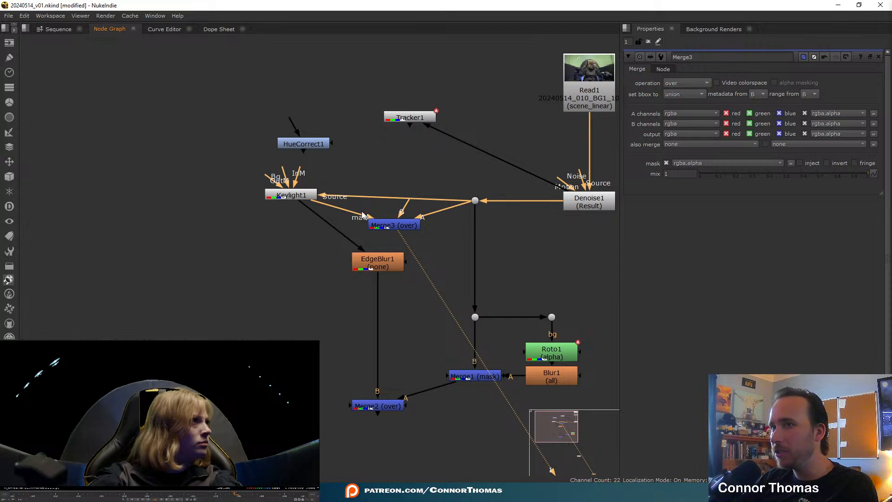
pyautogui.moveTo(395, 225); pyautogui.dragTo(375, 219)
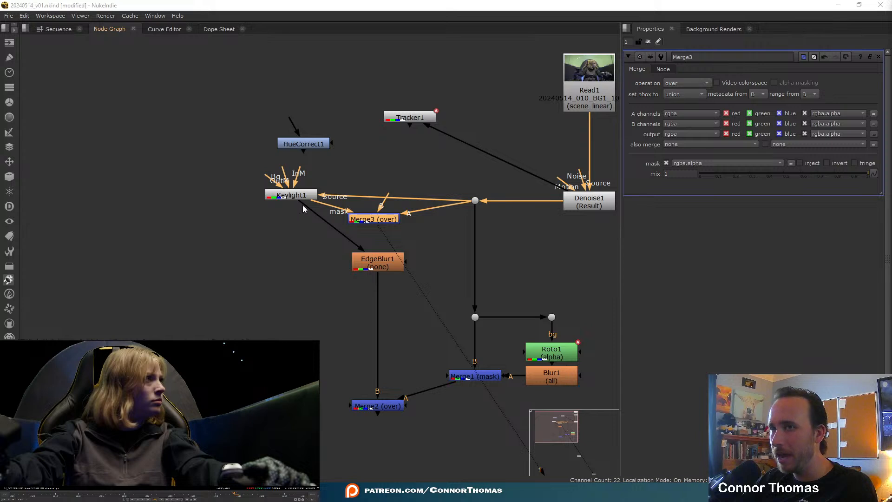
pyautogui.moveTo(303, 208); pyautogui.dragTo(381, 235)
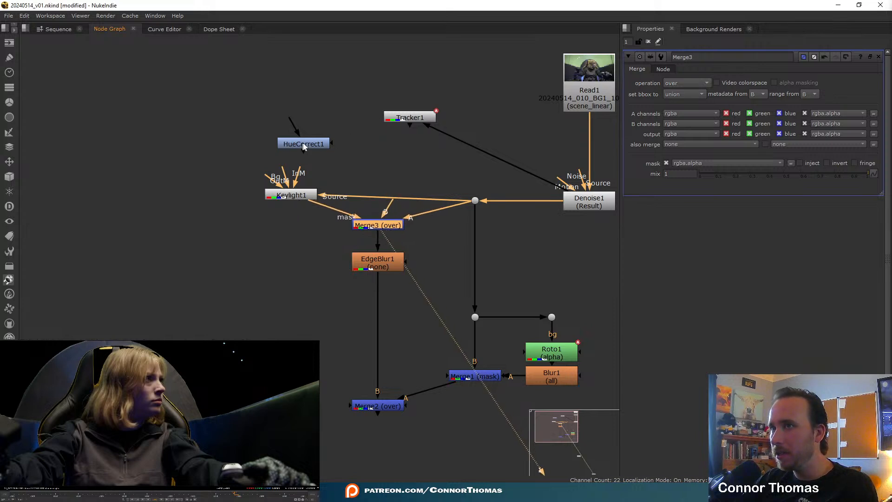
# - Insert HueCorrect1 beneath the dot after Denoise1 so it feeds Merge3's A input and the roto branch, and place Keylight1 above Merge3
pyautogui.moveTo(306, 145); pyautogui.dragTo(474, 227)
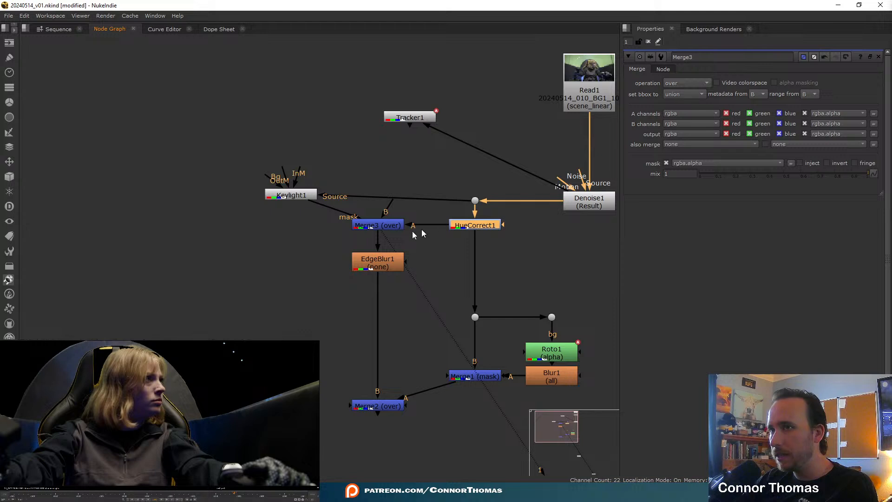
pyautogui.click(386, 227)
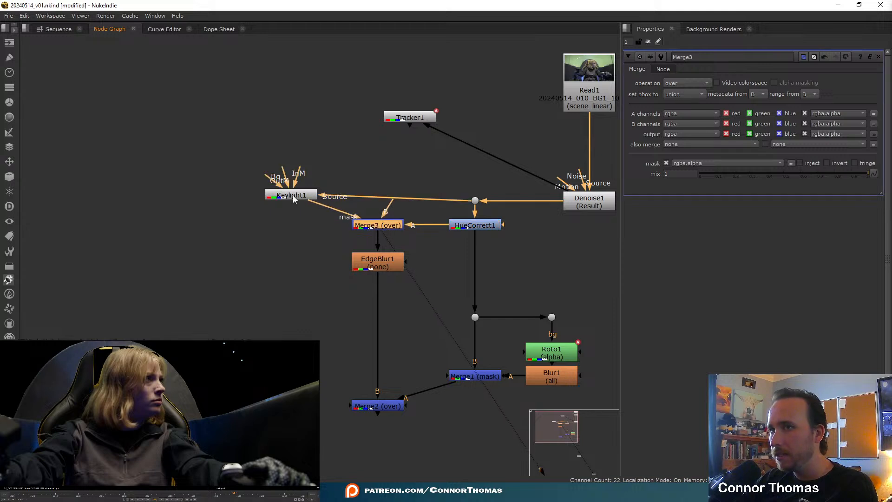
pyautogui.moveTo(293, 199); pyautogui.dragTo(385, 159)
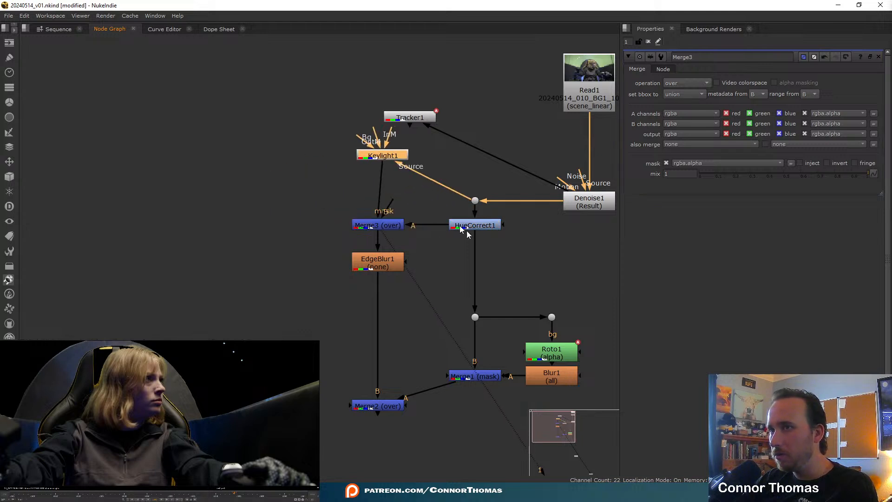
pyautogui.moveTo(467, 234); pyautogui.dragTo(410, 210, button='middle')
pyautogui.moveTo(308, 135); pyautogui.dragTo(303, 151)
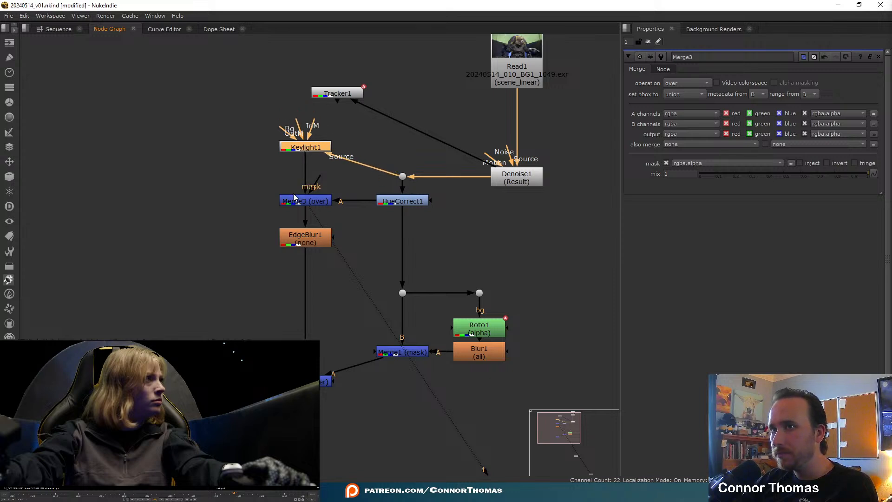
# - Move Keylight1, Merge3, HueCorrect1 and EdgeBlur1 down together so Keylight1 sits level with the dot after Denoise1
pyautogui.click(301, 203)
pyautogui.keyDown('shift'); pyautogui.click(399, 204); pyautogui.keyUp('shift')
pyautogui.keyDown('shift'); pyautogui.click(307, 244); pyautogui.keyUp('shift')
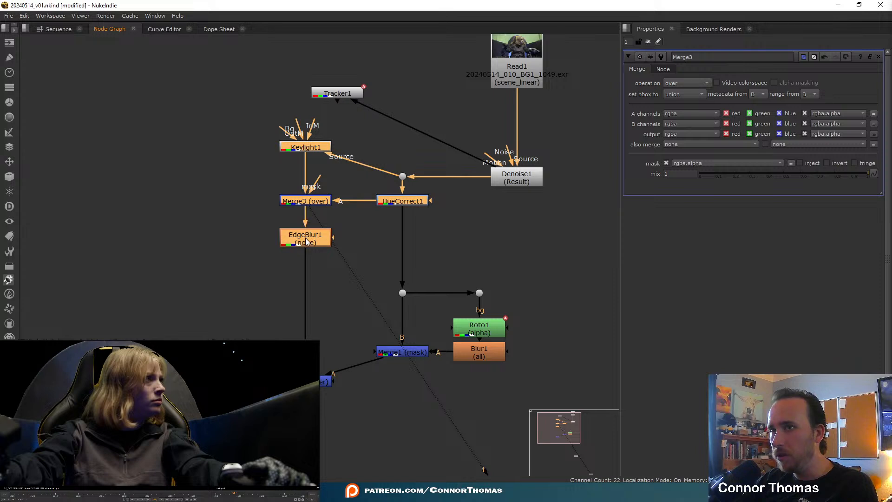
pyautogui.moveTo(308, 243); pyautogui.dragTo(307, 270)
pyautogui.click(234, 207)
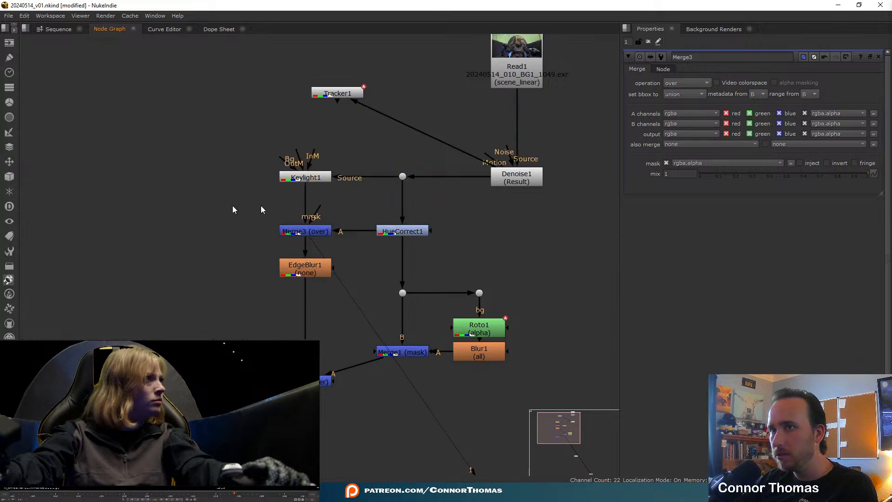
# - Toggle HueCorrect1 to check its despill and look over the nodes it feeds
pyautogui.moveTo(420, 239); pyautogui.dragTo(462, 291, button='middle')
pyautogui.click(288, 278)
pyautogui.click(460, 287)
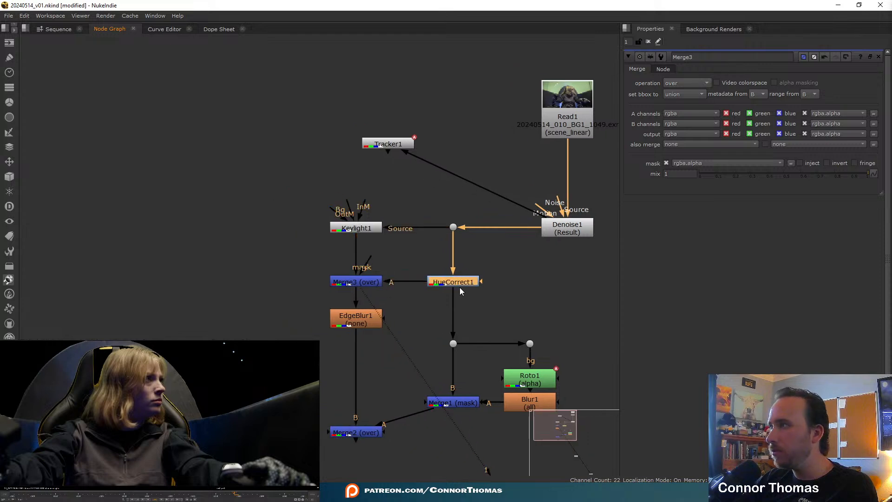
pyautogui.press('d')
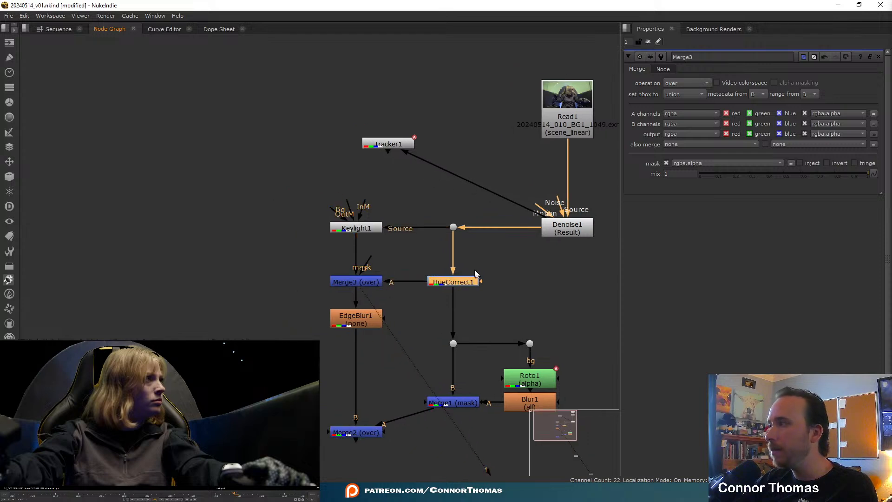
pyautogui.scroll(3, 446, 258)
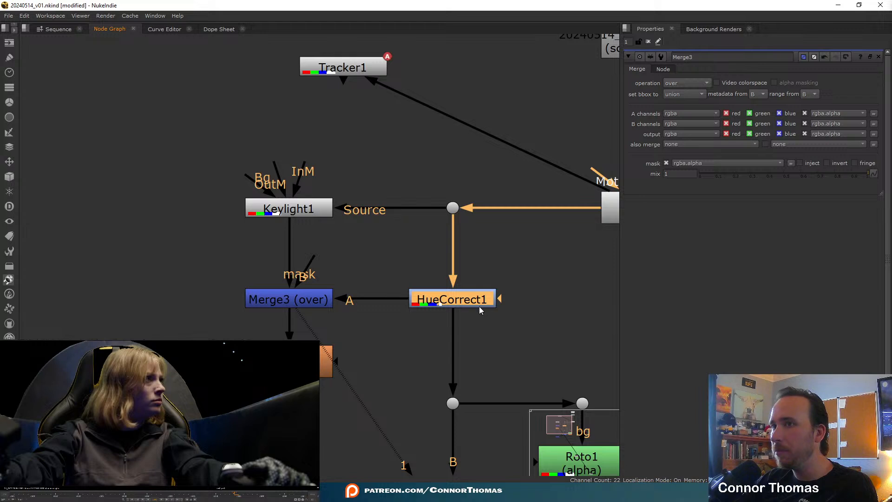
pyautogui.moveTo(480, 310); pyautogui.dragTo(441, 213, button='middle')
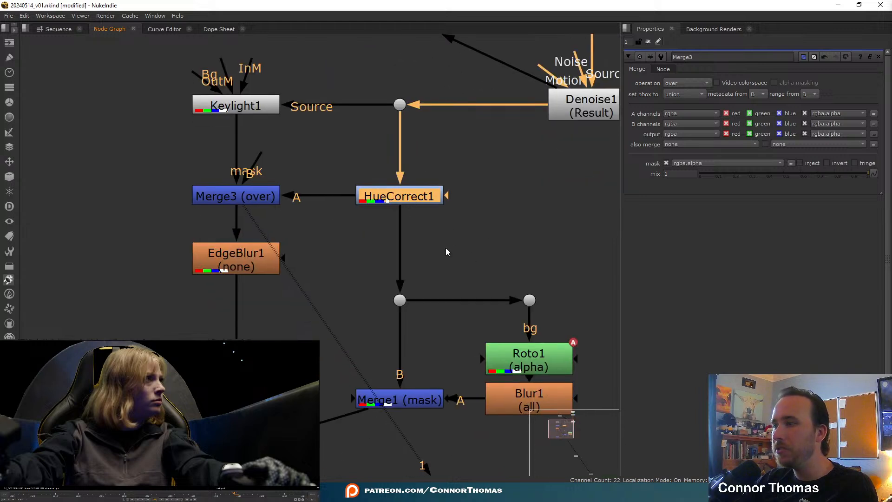
pyautogui.moveTo(462, 279); pyautogui.dragTo(431, 207, button='middle')
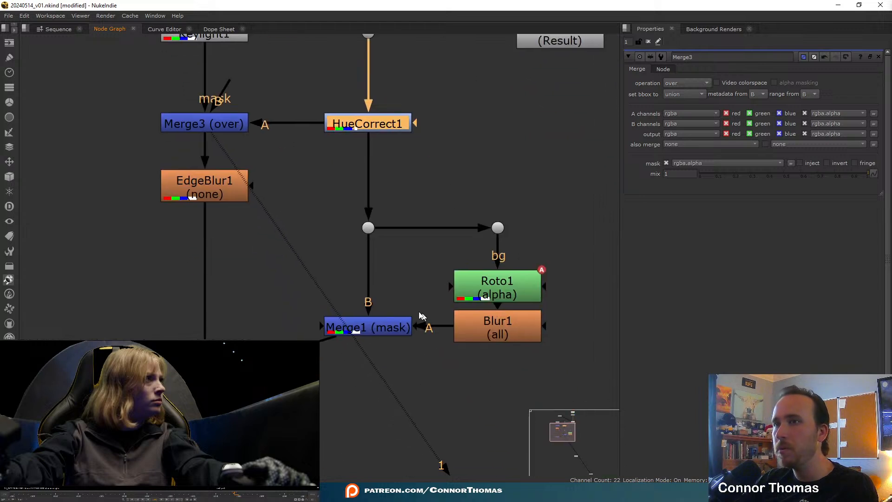
# - View the masked Merge1 output and the combined Merge2 result
pyautogui.click(376, 328)
pyautogui.press('1')
pyautogui.moveTo(376, 328); pyautogui.dragTo(494, 317, button='middle')
pyautogui.click(341, 364)
pyautogui.press('1')
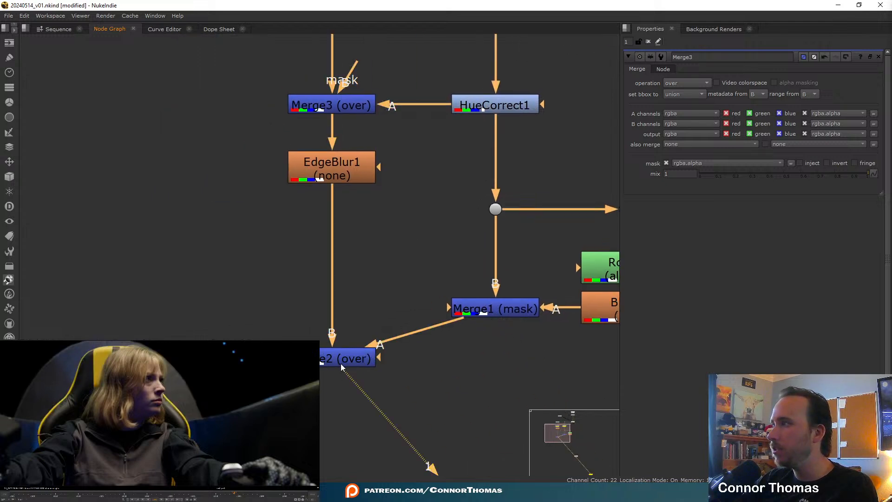
# - Disable Blur1, and toggle HueCorrect1 off and back on to compare the despill
pyautogui.click(506, 313)
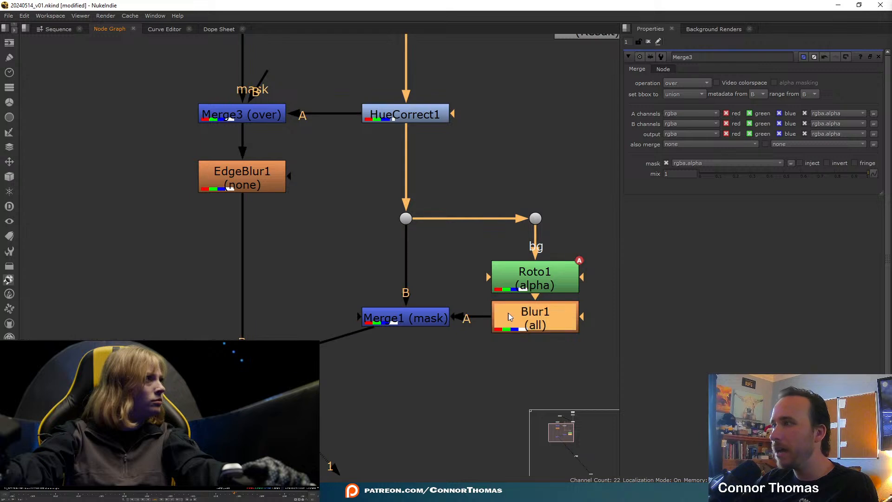
pyautogui.press('d')
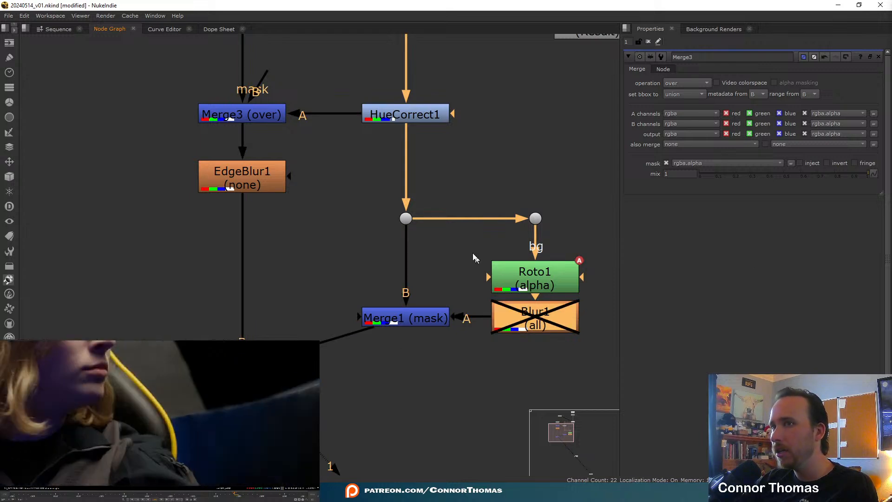
pyautogui.click(405, 114)
pyautogui.press('d')
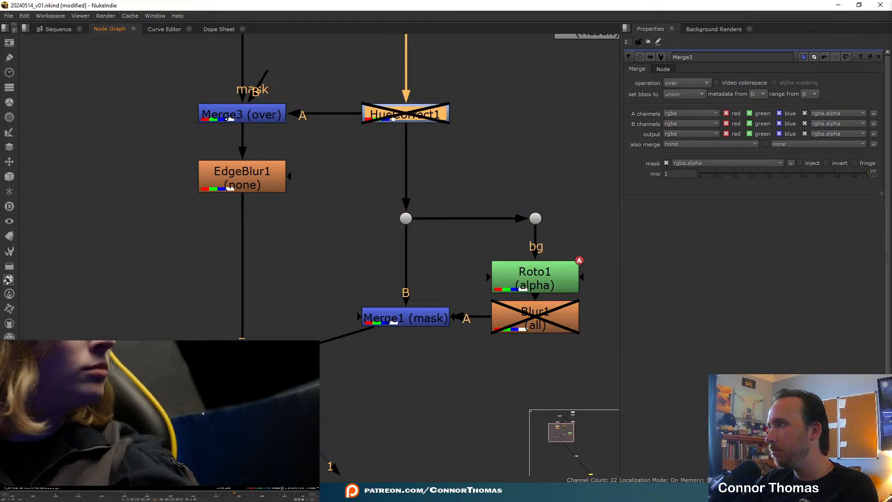
pyautogui.press('d')
# - Try disconnecting HueCorrect1 from Merge3's A input to compare the result, and undo the disconnection
pyautogui.moveTo(370, 122); pyautogui.dragTo(371, 218, button='middle')
pyautogui.moveTo(371, 218); pyautogui.dragTo(280, 127)
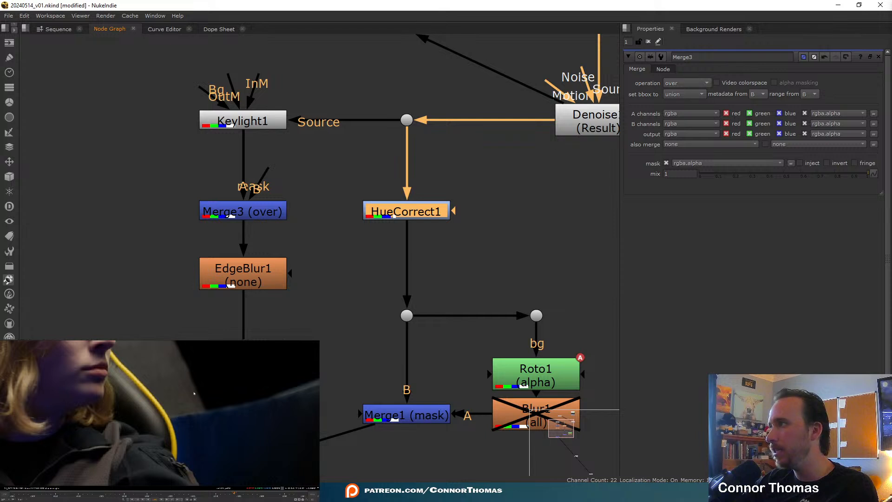
pyautogui.hotkey('ctrl', 'z')
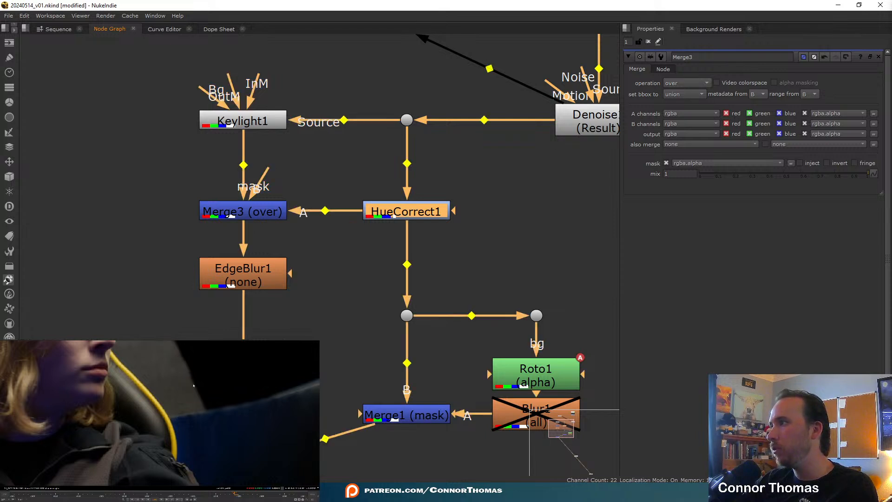
pyautogui.hotkey('ctrl', 'z')
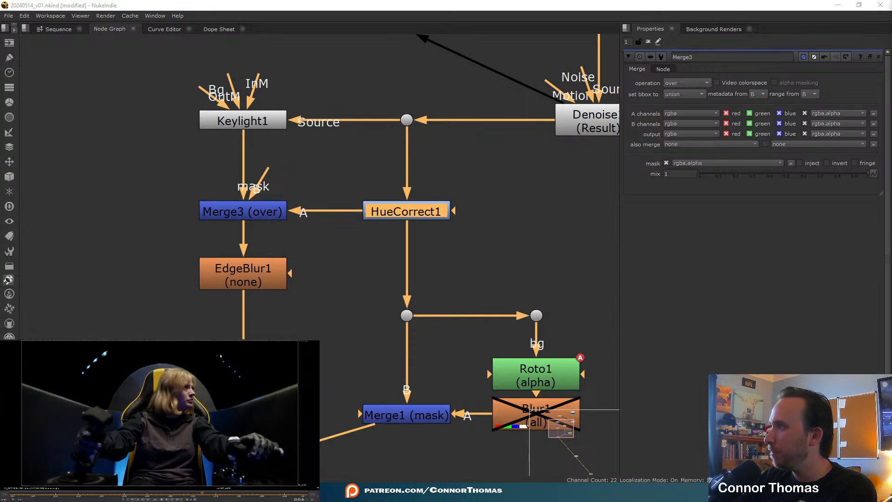
pyautogui.moveTo(214, 350); pyautogui.dragTo(240, 377)
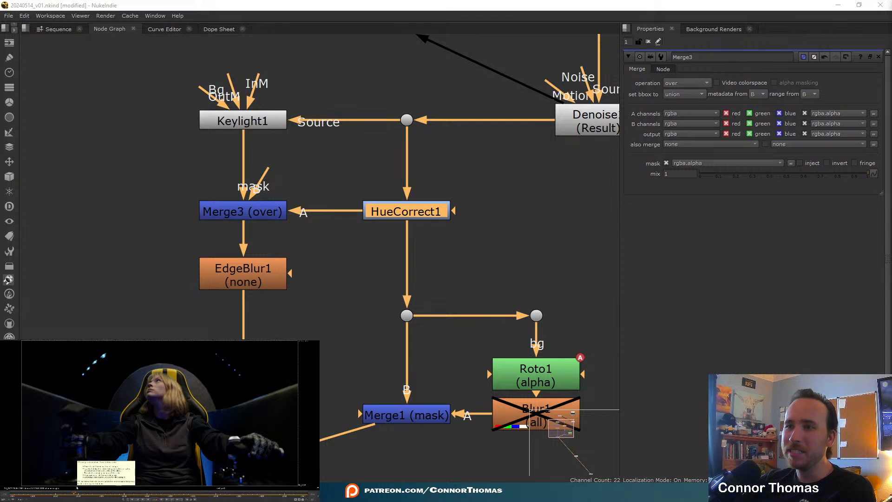
# - Add a dot to the connection from Merge1 to Merge2, placed below Merge1 and level with Merge2
pyautogui.moveTo(297, 387); pyautogui.dragTo(316, 240, button='middle')
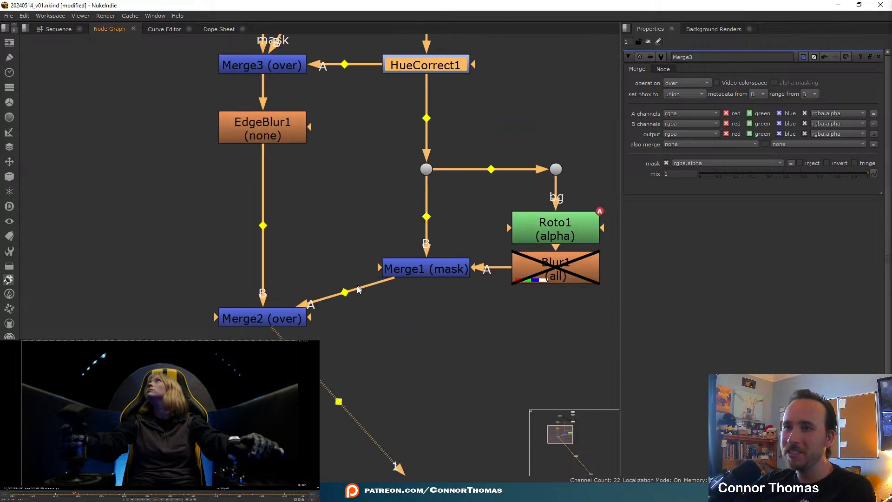
pyautogui.keyDown('ctrl'); pyautogui.moveTo(345, 292); pyautogui.dragTo(427, 321); pyautogui.keyUp('ctrl')
pyautogui.click(415, 350)
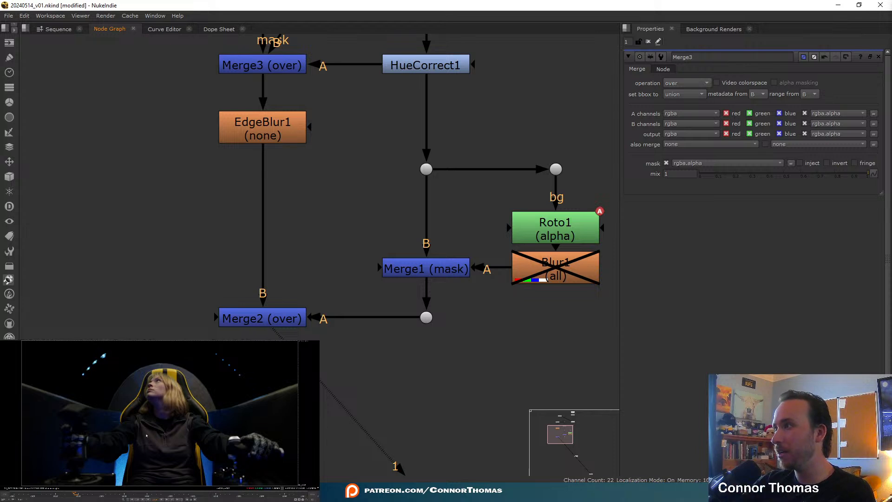
# - Inspect Merge2's alpha channel in the viewer
pyautogui.press('a')
pyautogui.press('a')
pyautogui.press('a')
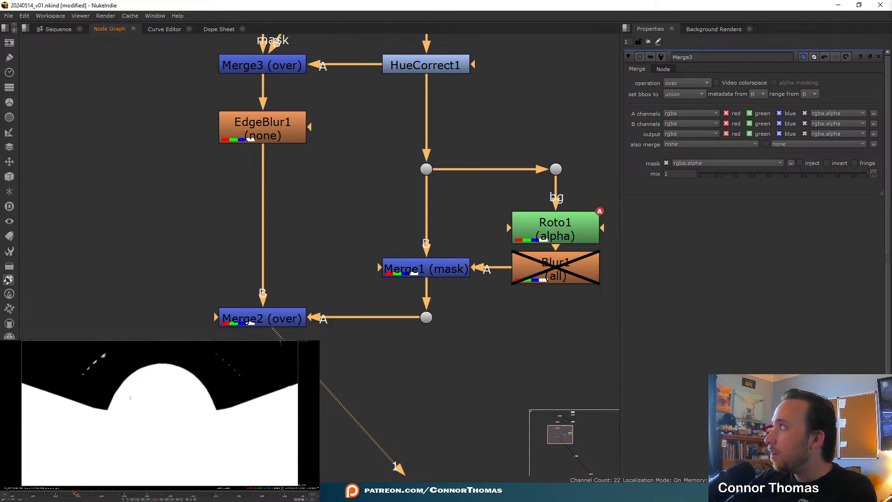
pyautogui.press('a')
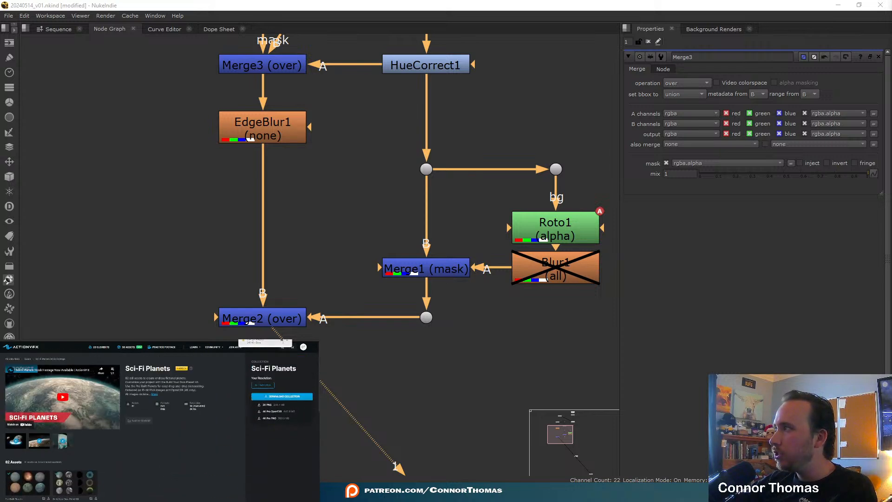
# - Switch to the VFX_material folder in File Explorer, extract Stars_4821_2K.zip into its own folder, and open that folder
pyautogui.click(282, 340)
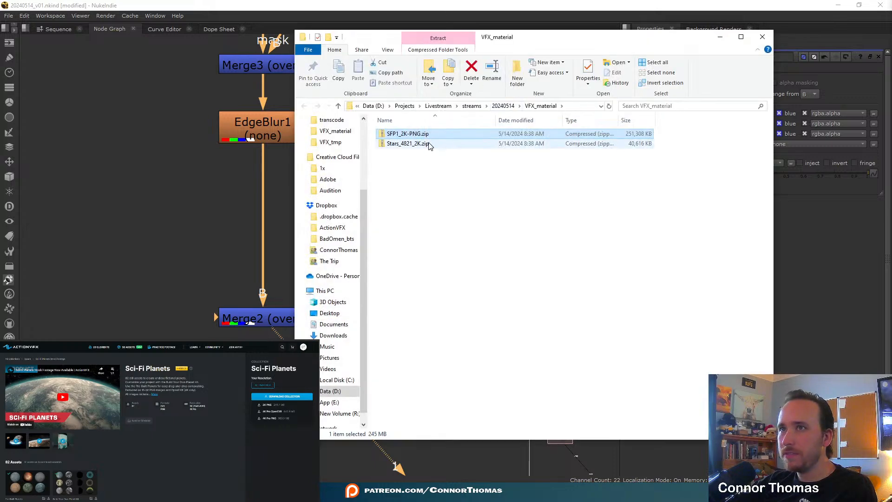
pyautogui.rightClick(411, 144)
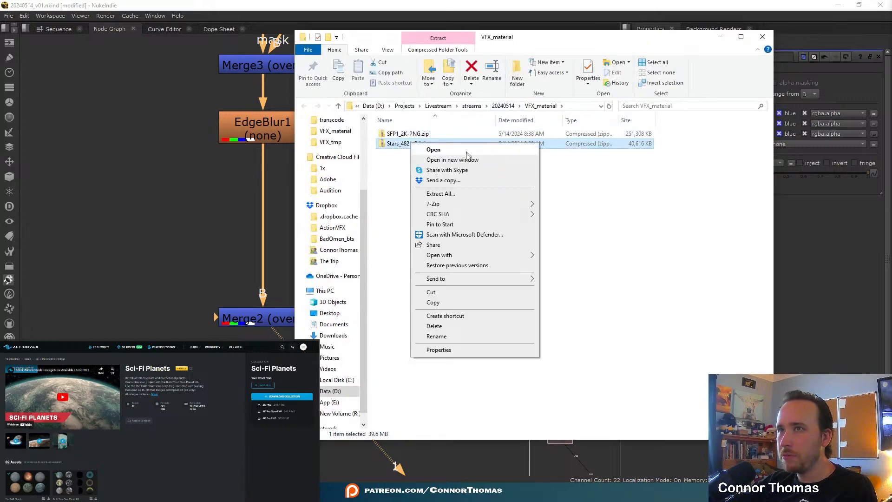
pyautogui.moveTo(470, 205)
pyautogui.click(613, 247)
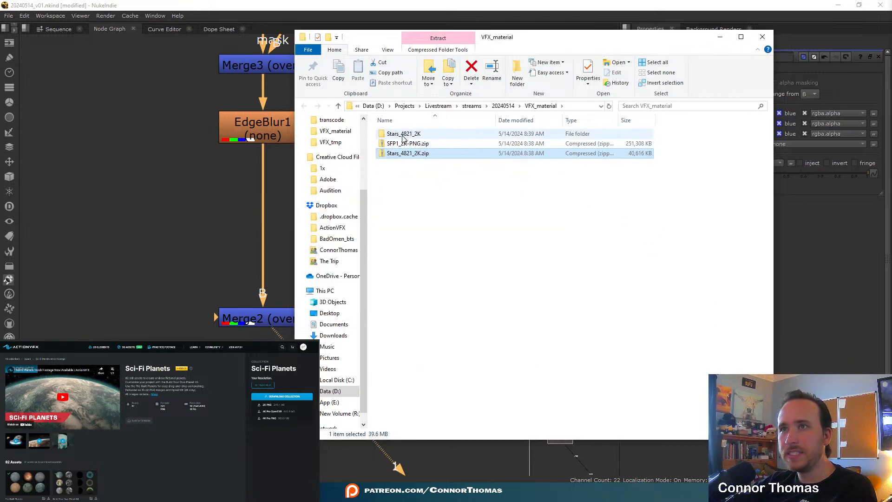
pyautogui.doubleClick(403, 134)
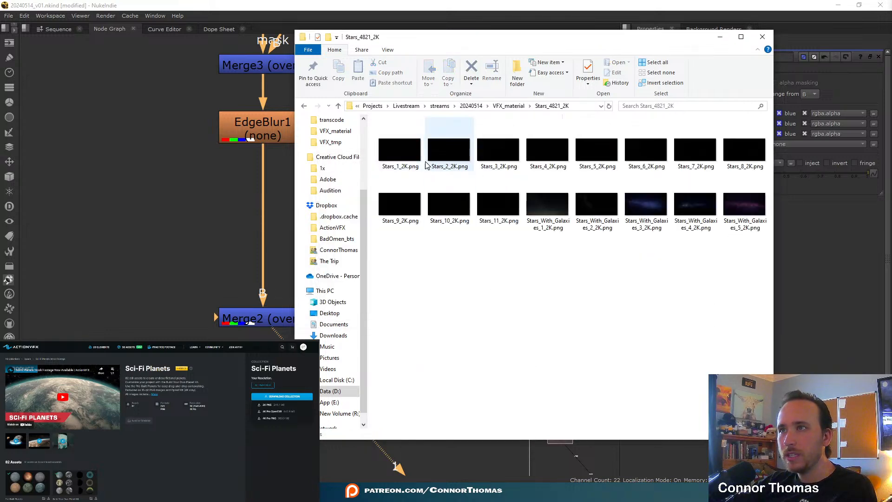
# - Preview the star images Stars_1_2K.png, Stars_3_2K.png, Stars_8_2K.png and Stars_9_2K.png to compare them as backgrounds
pyautogui.click(419, 161)
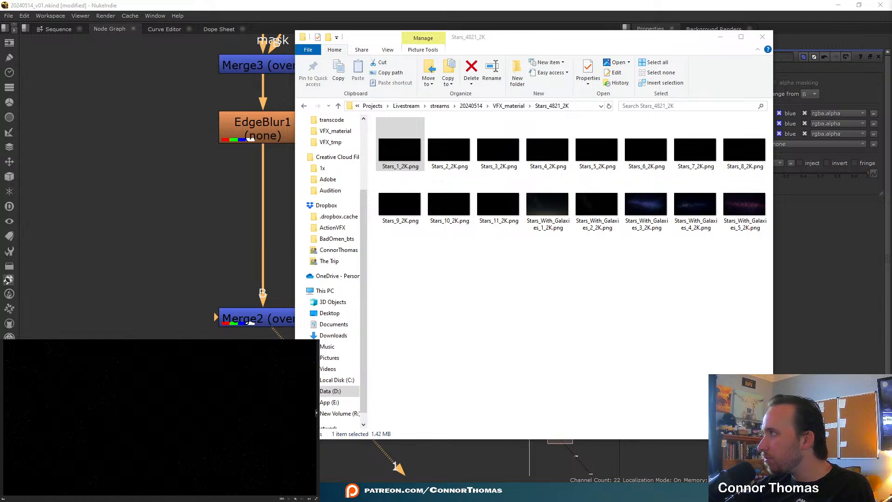
pyautogui.click(506, 163)
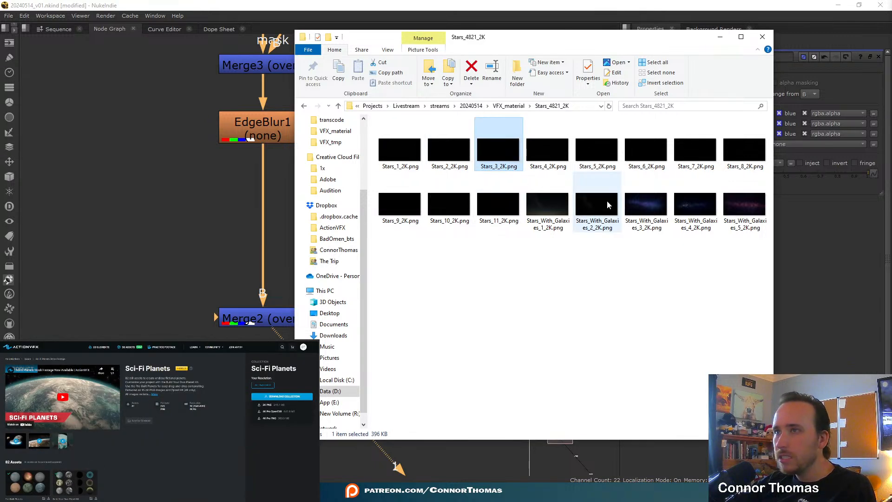
pyautogui.click(746, 149)
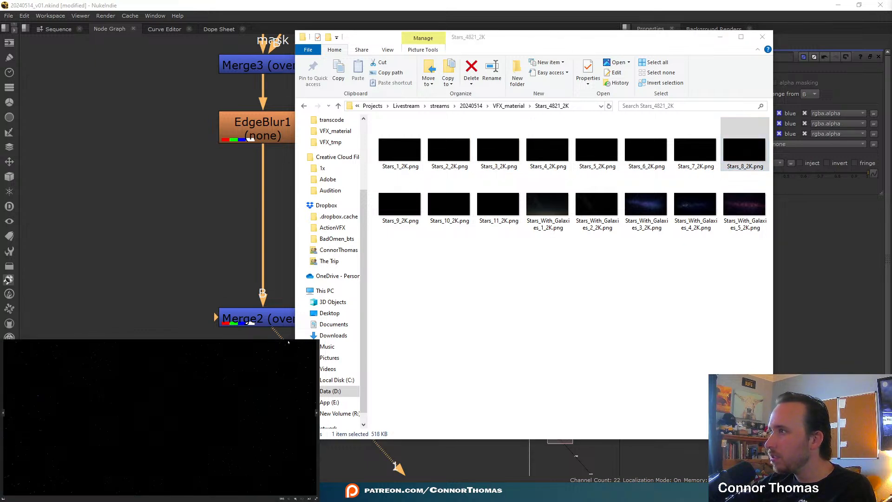
pyautogui.hotkey('alt', 'F4')
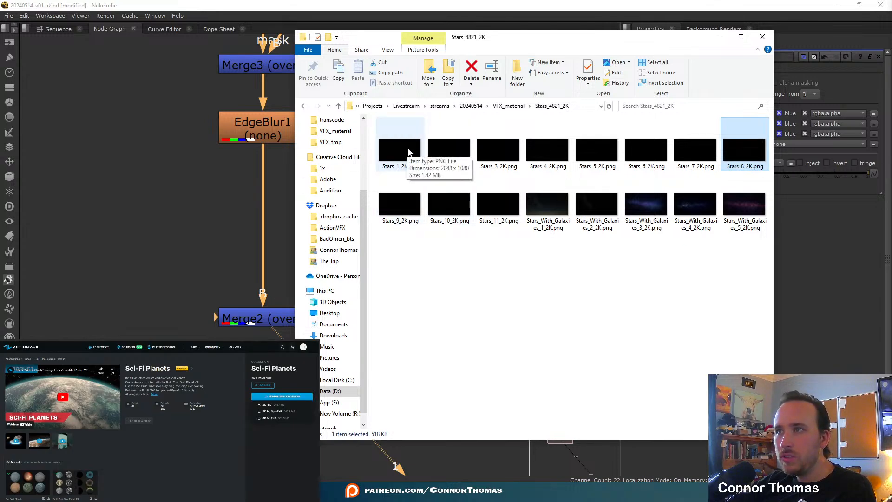
pyautogui.doubleClick(399, 204)
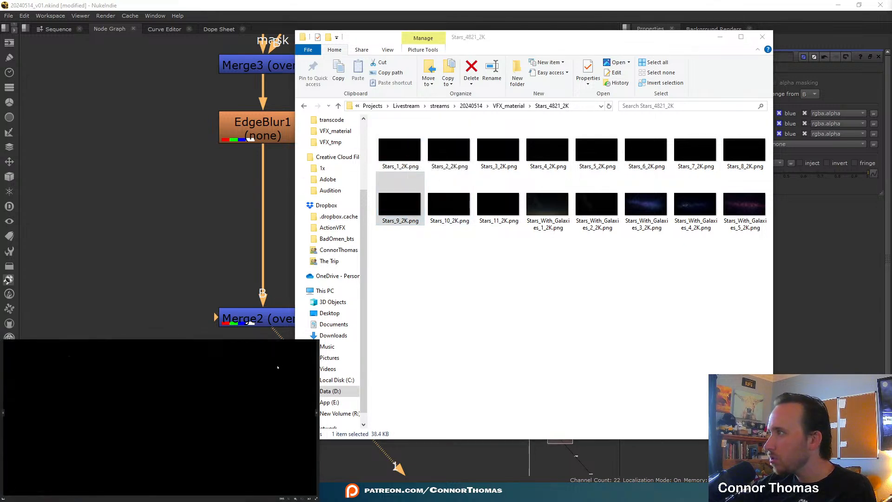
# - Import Stars_1_2K.png from the extracted stars folder into the node graph beside the keying branch and view it
pyautogui.hotkey('alt', 'F4')
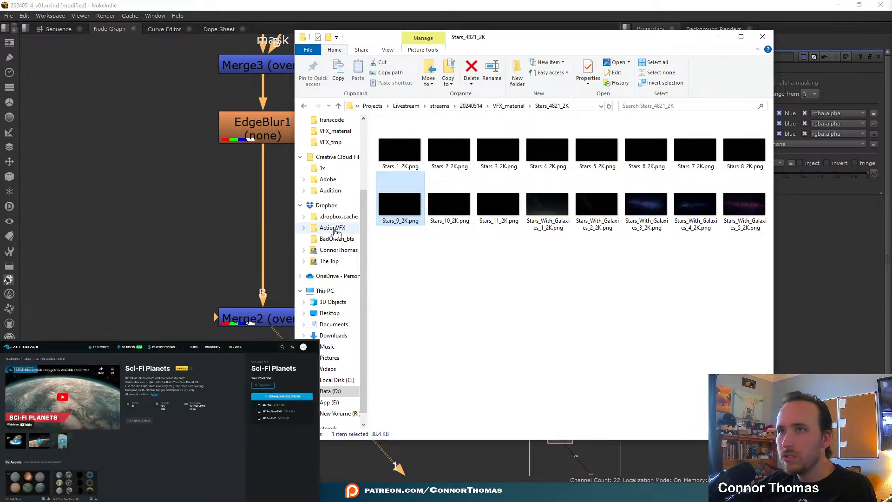
pyautogui.click(400, 149)
pyautogui.moveTo(412, 142); pyautogui.dragTo(59, 249)
pyautogui.moveTo(82, 252); pyautogui.dragTo(251, 256, button='middle')
pyautogui.moveTo(255, 269); pyautogui.dragTo(176, 211)
pyautogui.press('1')
pyautogui.scroll(-4, 220, 197)
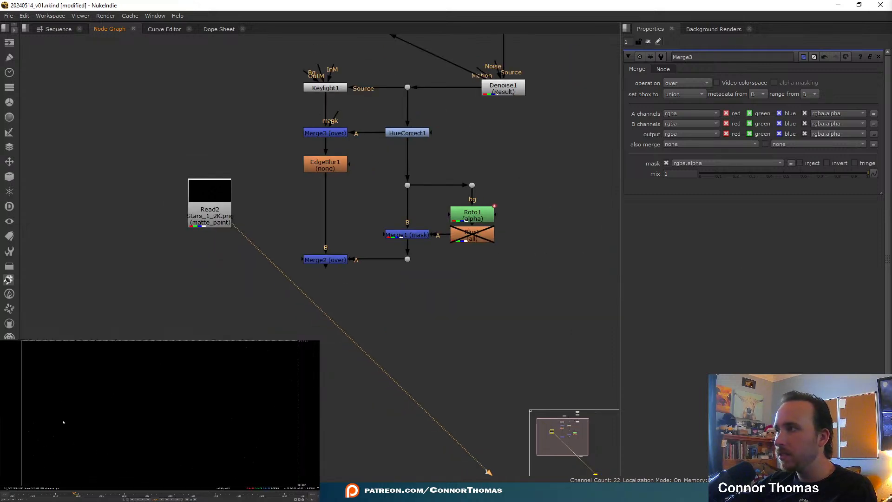
# - Add a Transform below the star image's Read node and set the image's input transform to Output - Rec.709
pyautogui.click(206, 221)
pyautogui.press('t')
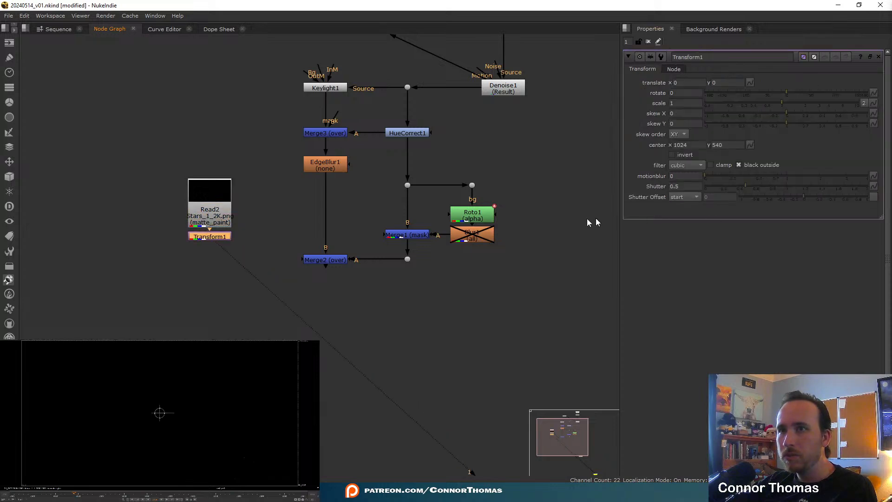
pyautogui.doubleClick(210, 214)
pyautogui.click(705, 182)
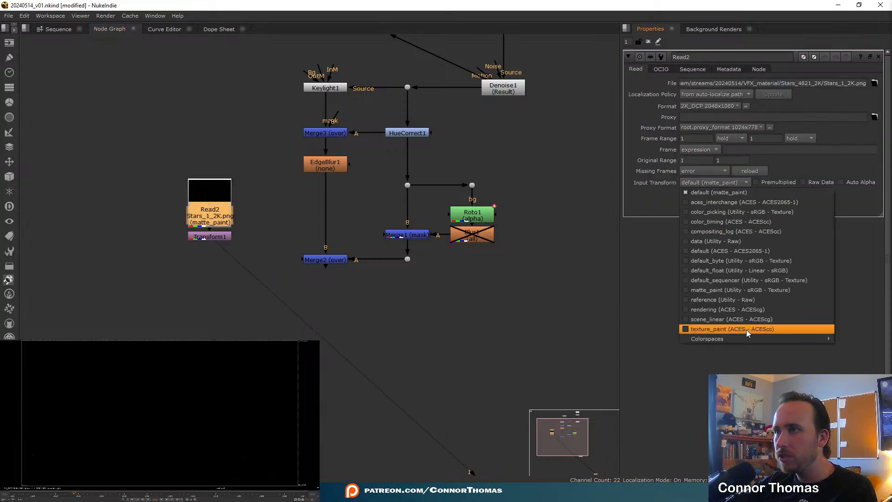
pyautogui.moveTo(750, 338)
pyautogui.moveTo(874, 359)
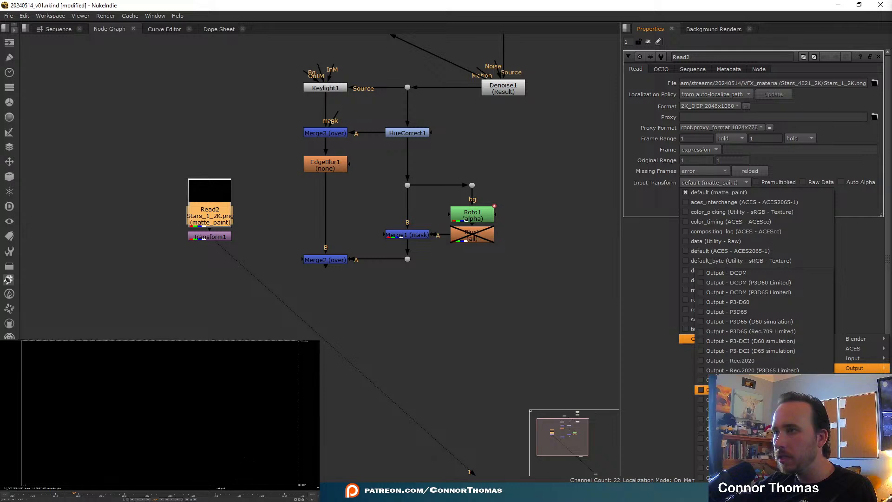
pyautogui.click(734, 380)
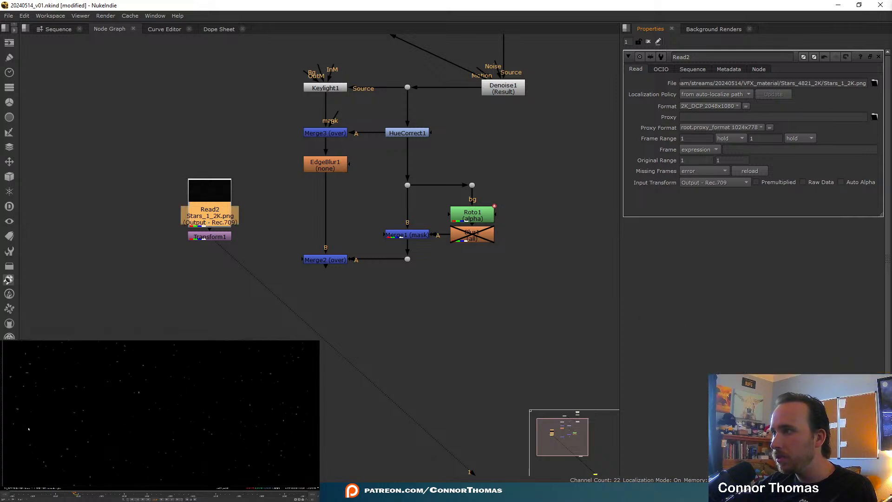
# - Try scaling the star image to 2.55 with Transform1, check its alpha, and delete the Transform
pyautogui.click(208, 237)
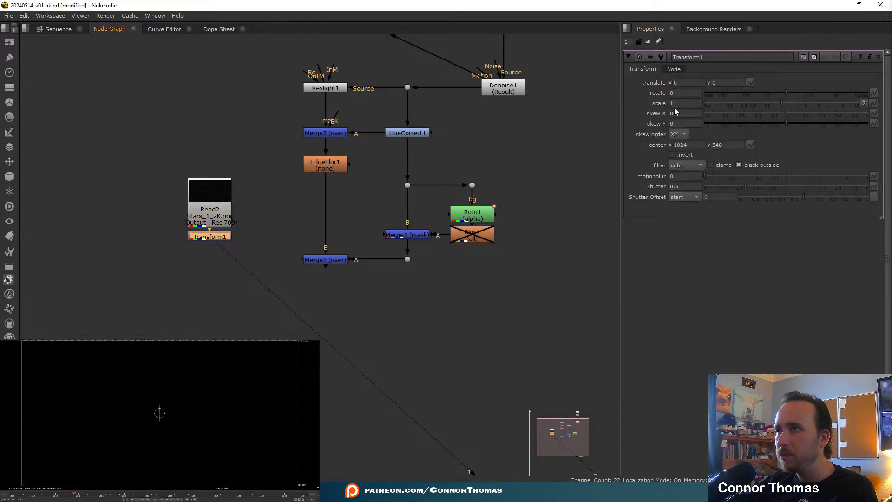
pyautogui.moveTo(783, 108); pyautogui.dragTo(813, 103)
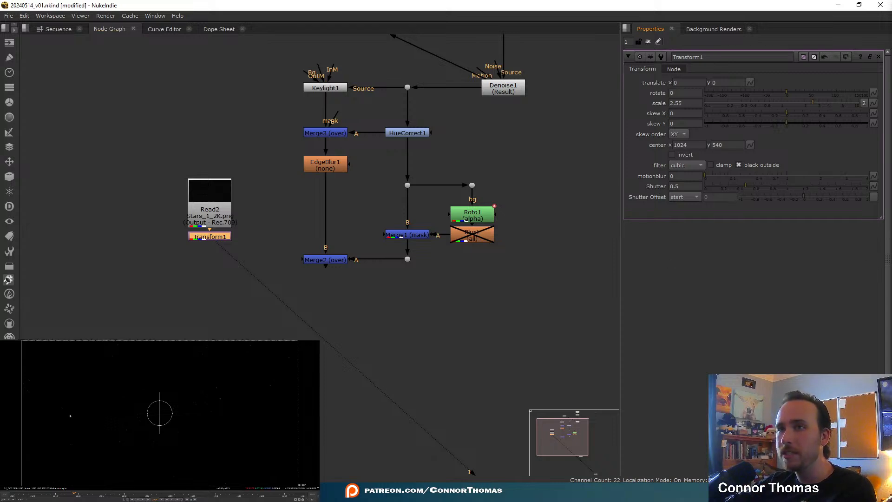
pyautogui.press('a')
pyautogui.press('a')
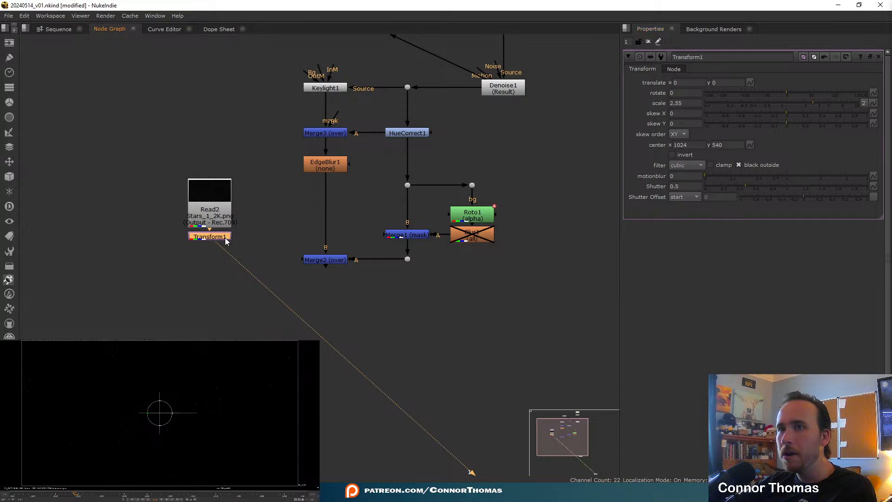
pyautogui.press('Delete')
# - Move the star image's Read node farther from the keying branch and place a 3D Classic Scene node below it
pyautogui.moveTo(214, 216); pyautogui.dragTo(103, 141)
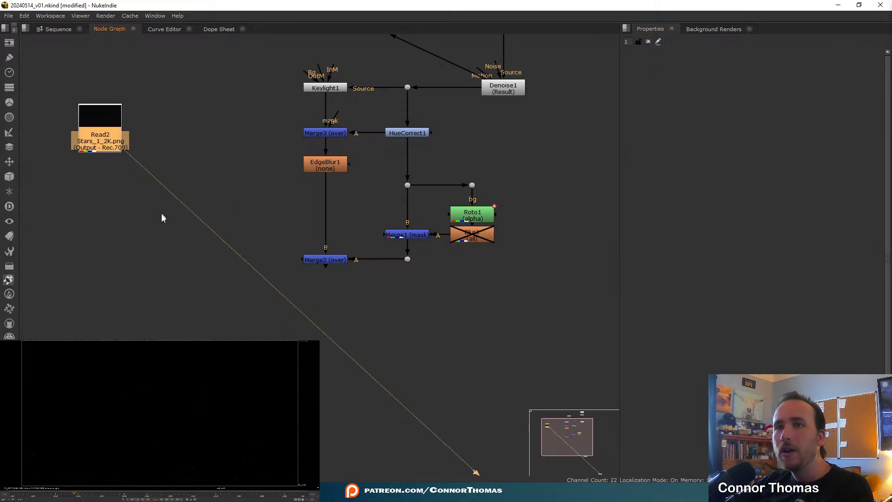
pyautogui.scroll(-3, 446, 323)
pyautogui.moveTo(161, 217); pyautogui.dragTo(281, 206, button='middle')
pyautogui.scroll(-1, 421, 297)
pyautogui.scroll(1, 246, 202)
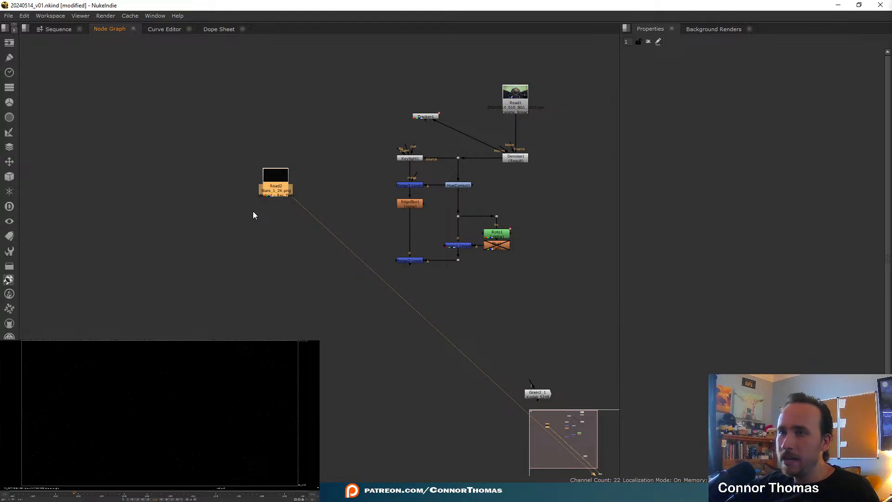
pyautogui.click(253, 212)
pyautogui.press('Tab')
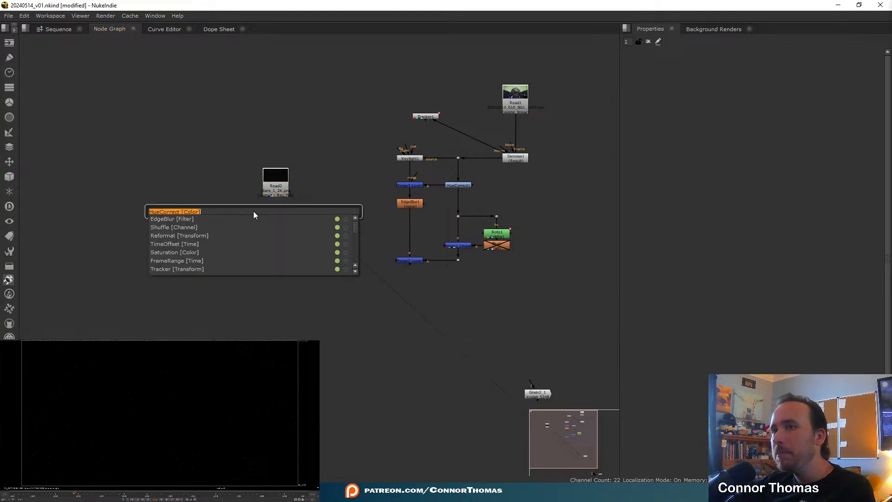
pyautogui.write('scene')
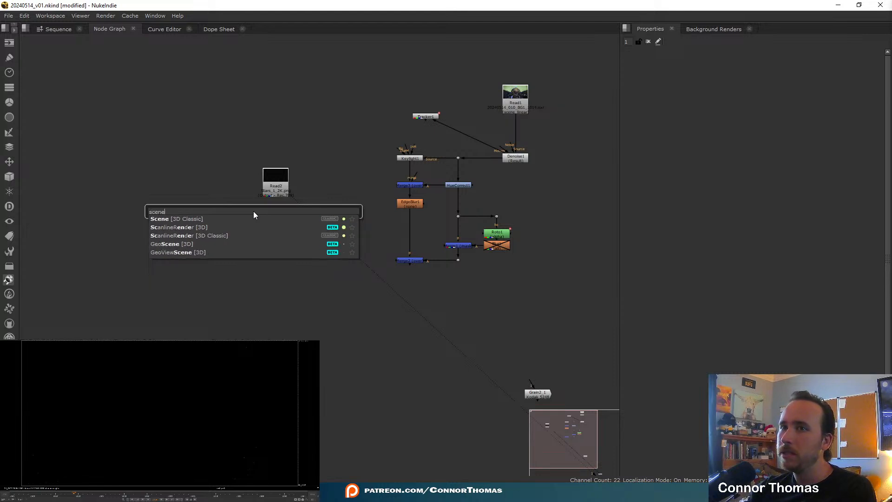
pyautogui.press('Return')
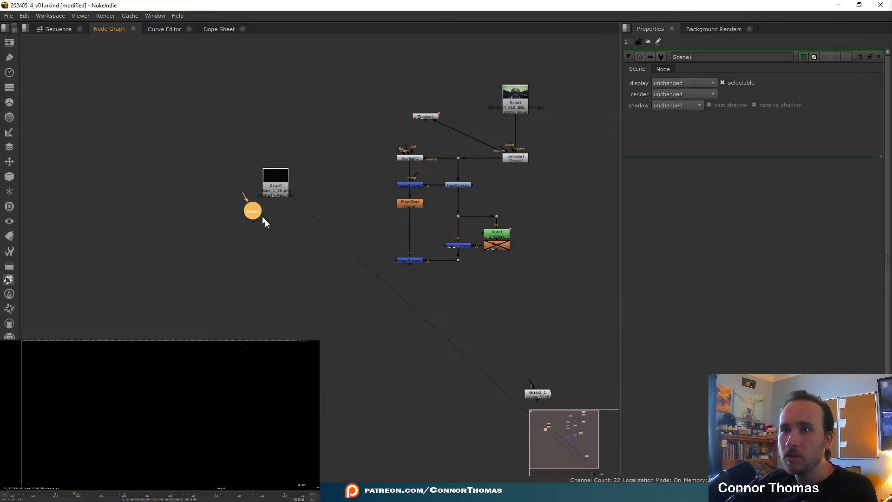
pyautogui.moveTo(249, 213); pyautogui.dragTo(267, 249)
# - Add a 3D Classic Camera node beside Scene1 and connect it to the scene's input
pyautogui.scroll(4, 270, 253)
pyautogui.moveTo(271, 254); pyautogui.dragTo(475, 272, button='middle')
pyautogui.click(308, 250)
pyautogui.press('Tab')
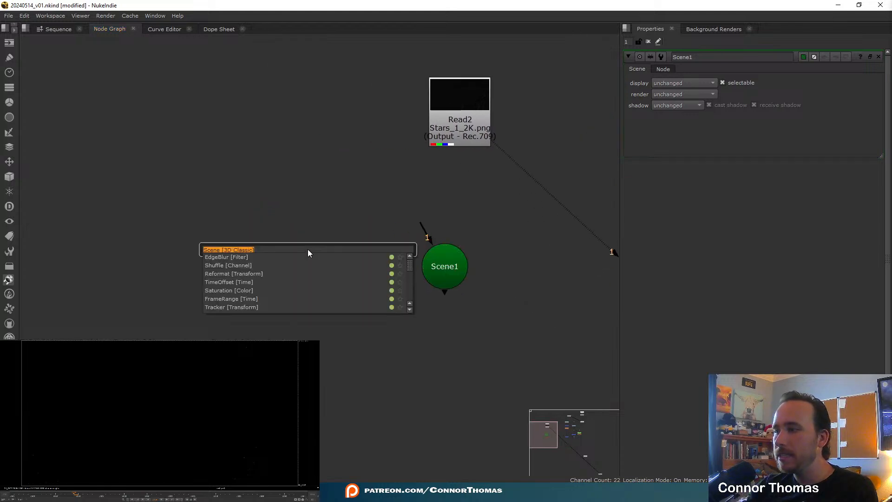
pyautogui.write('camera')
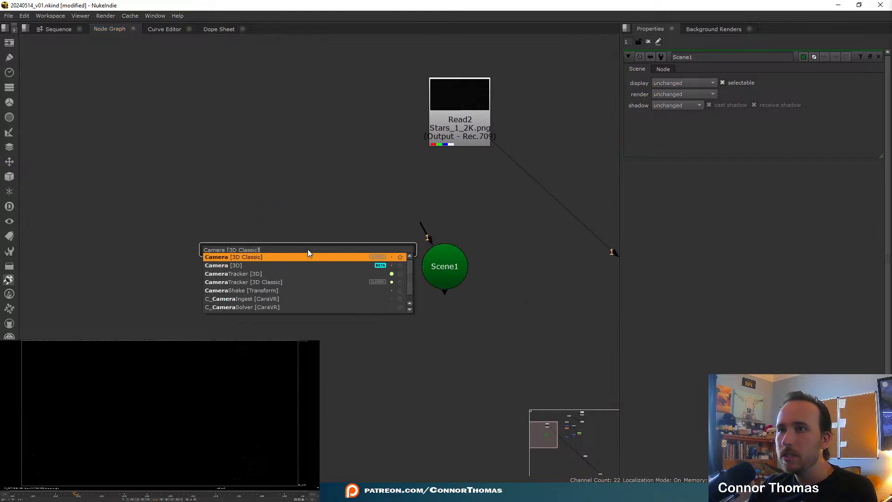
pyautogui.press('Return')
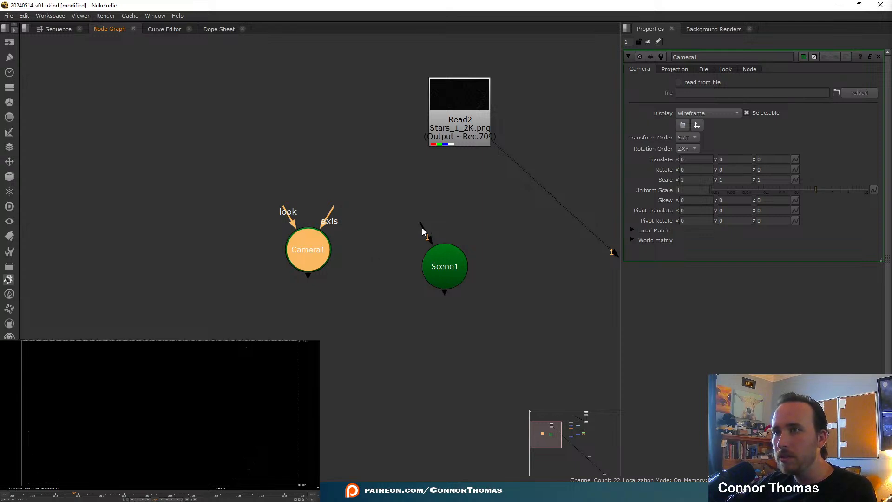
pyautogui.moveTo(422, 228); pyautogui.dragTo(281, 254)
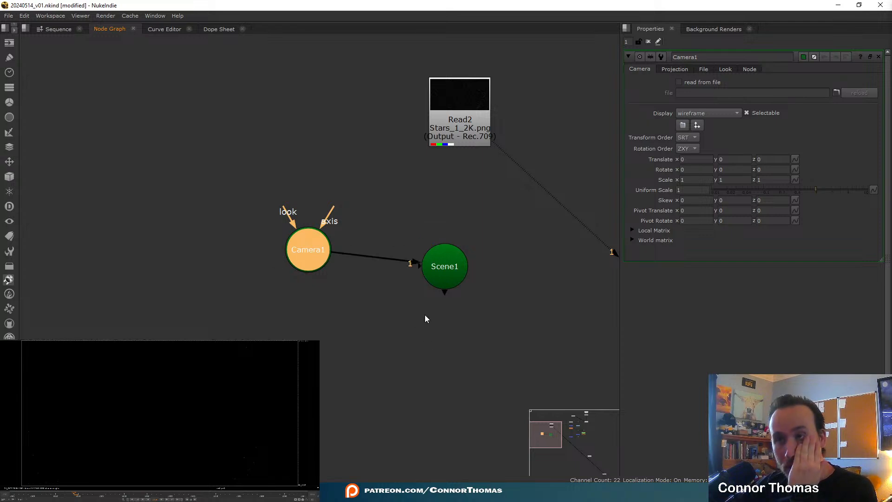
# - Add a 3D Classic ScanlineRender node below Scene1
pyautogui.moveTo(419, 345); pyautogui.dragTo(373, 307, button='middle')
pyautogui.click(389, 323)
pyautogui.press('Tab')
pyautogui.write('scal')
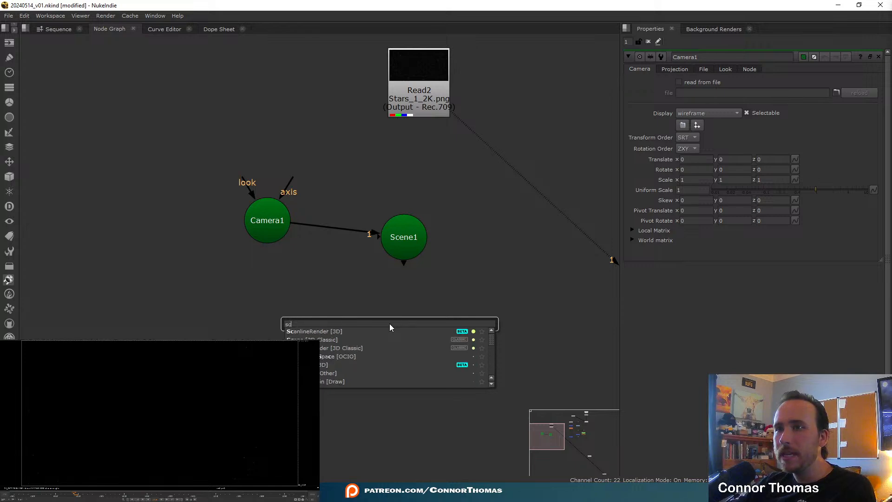
pyautogui.press('Down')
pyautogui.press('Return')
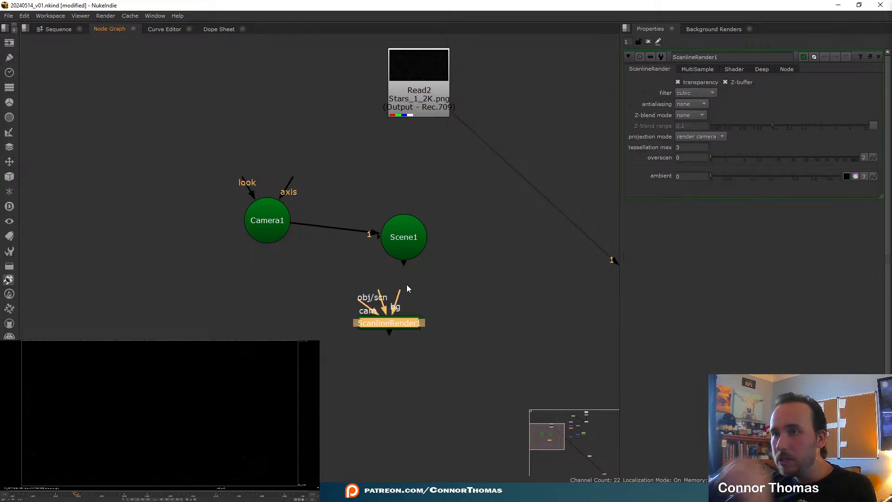
pyautogui.moveTo(448, 275); pyautogui.dragTo(409, 272, button='middle')
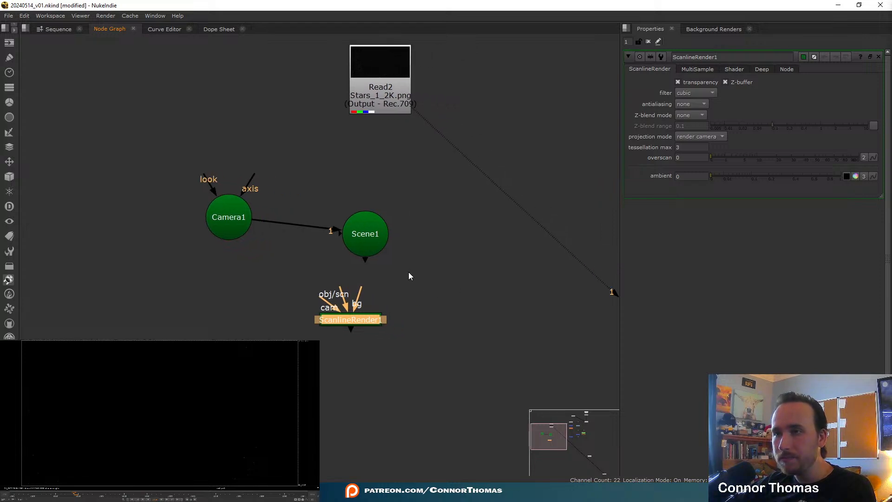
pyautogui.click(409, 272)
pyautogui.press('s')
pyautogui.scroll(-3, 246, 289)
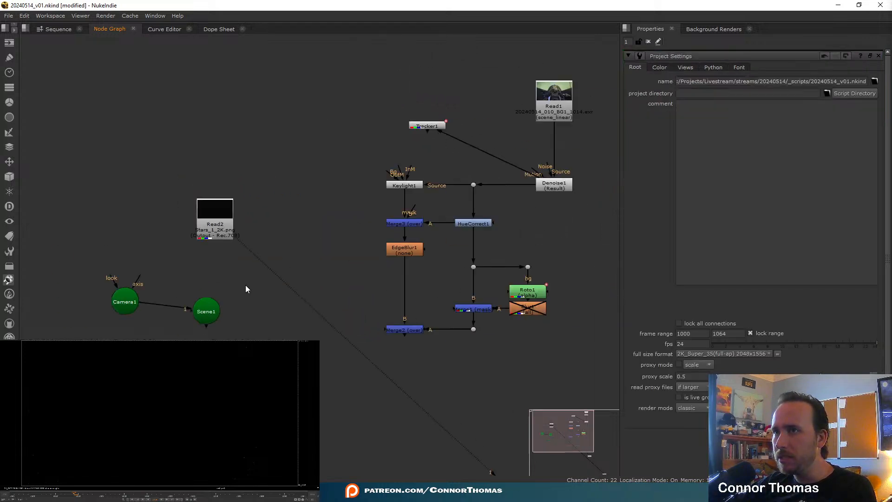
pyautogui.moveTo(266, 292); pyautogui.dragTo(374, 247, button='middle')
pyautogui.scroll(3, 374, 247)
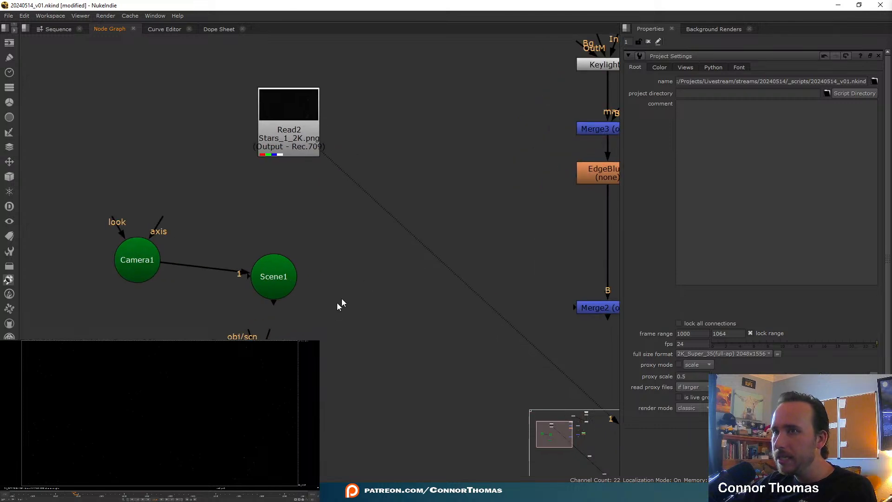
pyautogui.moveTo(341, 303); pyautogui.dragTo(389, 260, button='middle')
pyautogui.write('ref')
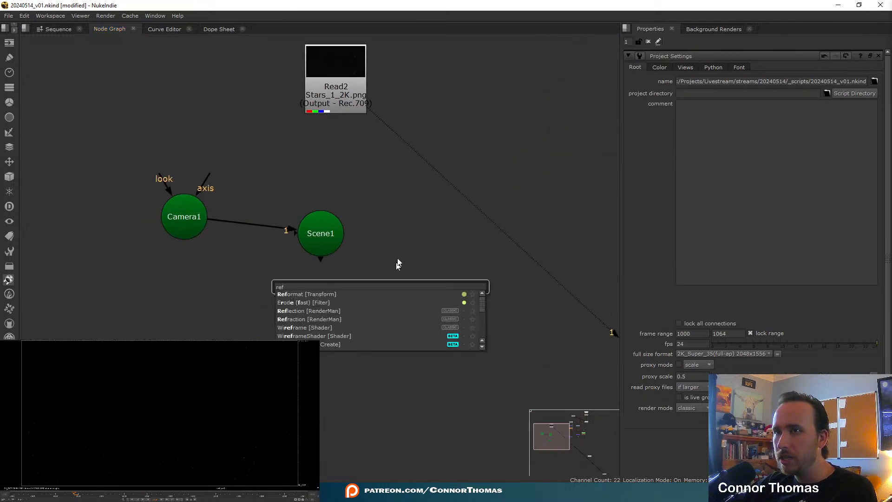
pyautogui.click(399, 264)
# - View the Merge2 composite and open Roto1's properties to check its output and clipping settings
pyautogui.moveTo(599, 223); pyautogui.dragTo(328, 206, button='middle')
pyautogui.click(394, 246)
pyautogui.press('1')
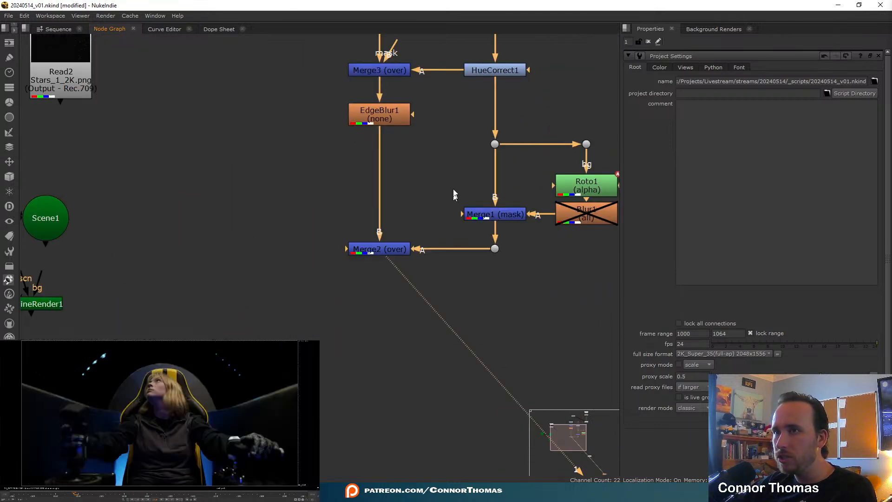
pyautogui.moveTo(440, 183); pyautogui.dragTo(374, 249, button='middle')
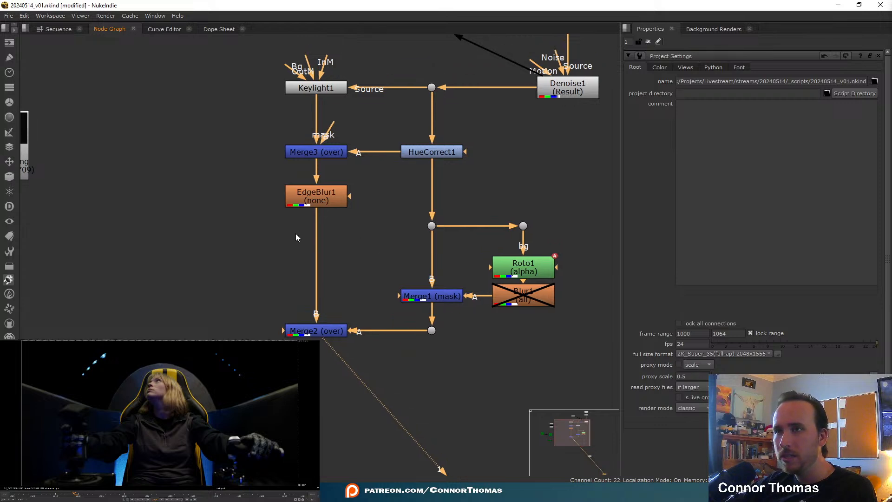
pyautogui.doubleClick(507, 268)
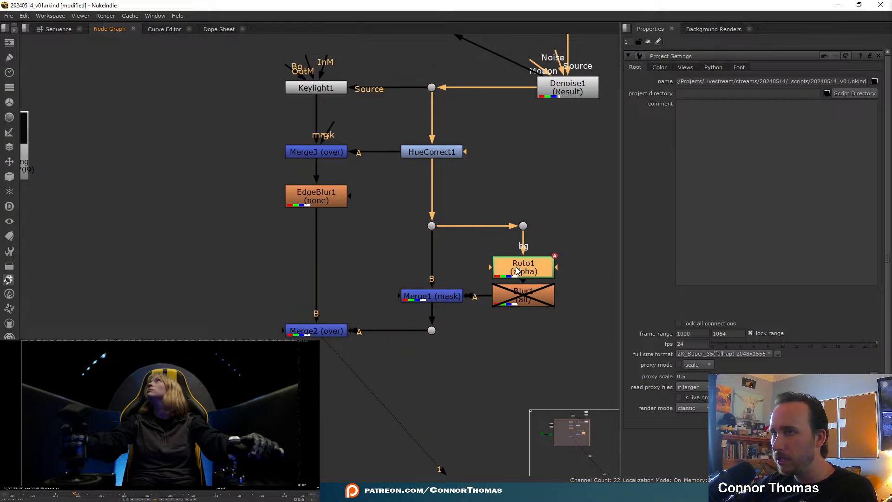
pyautogui.click(372, 258)
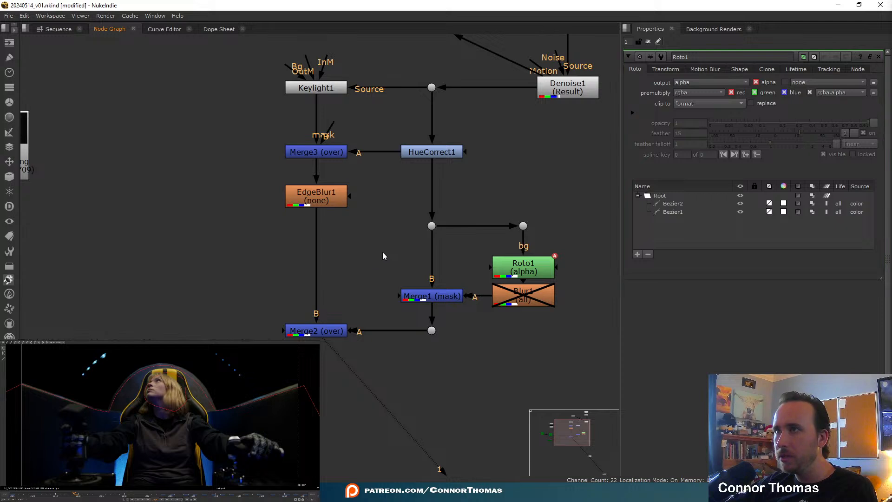
# - Set the project's full size format to 2K_DCP 2048x1080 and recheck Roto1, closing all open node properties
pyautogui.press('s')
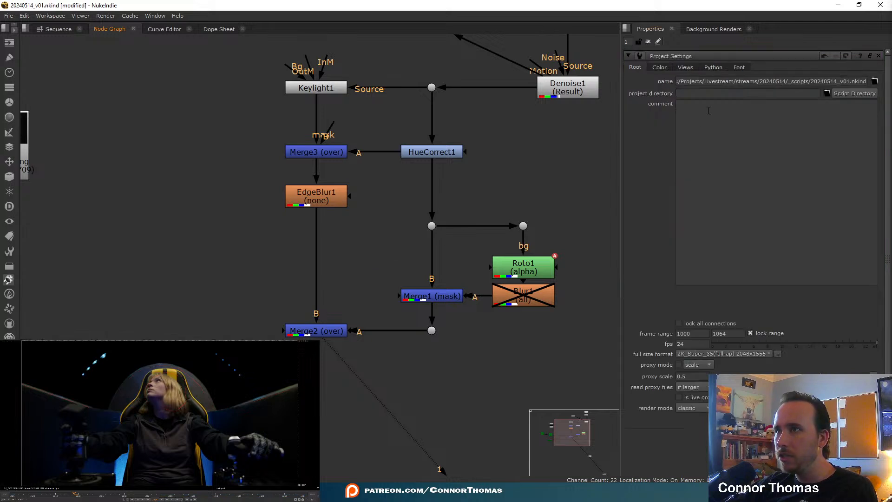
pyautogui.click(708, 355)
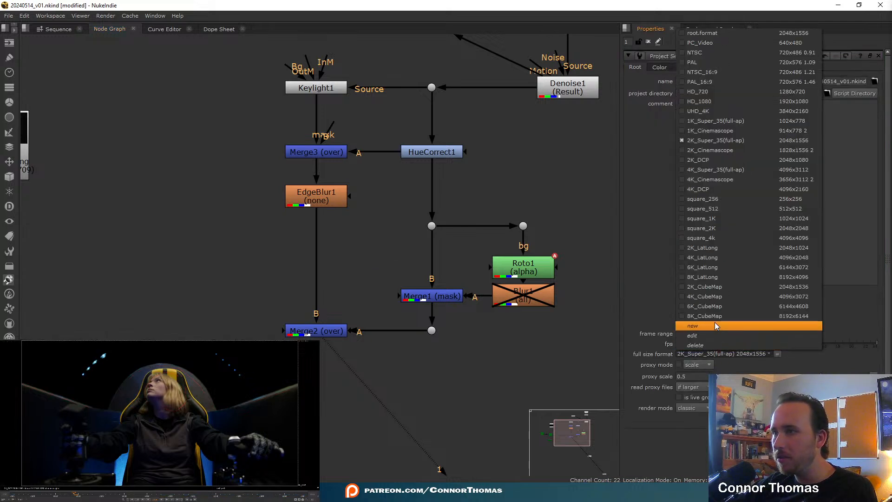
pyautogui.click(737, 159)
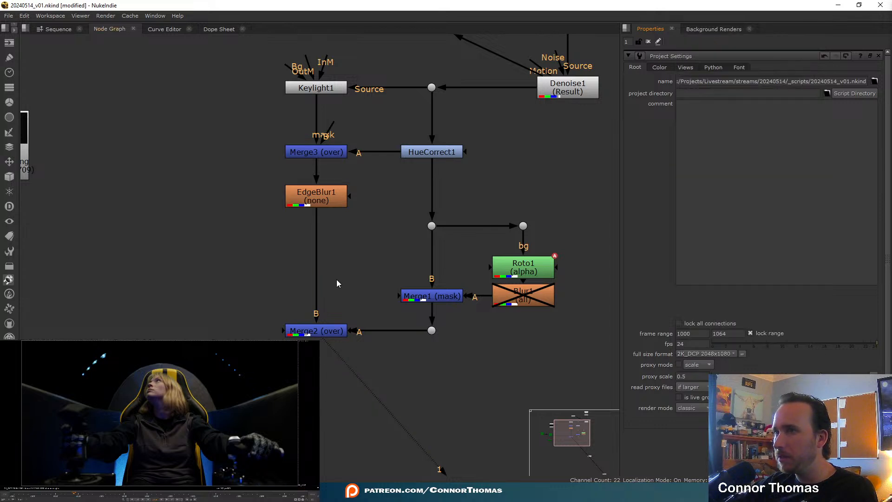
pyautogui.doubleClick(532, 267)
pyautogui.moveTo(532, 267); pyautogui.dragTo(598, 244, button='middle')
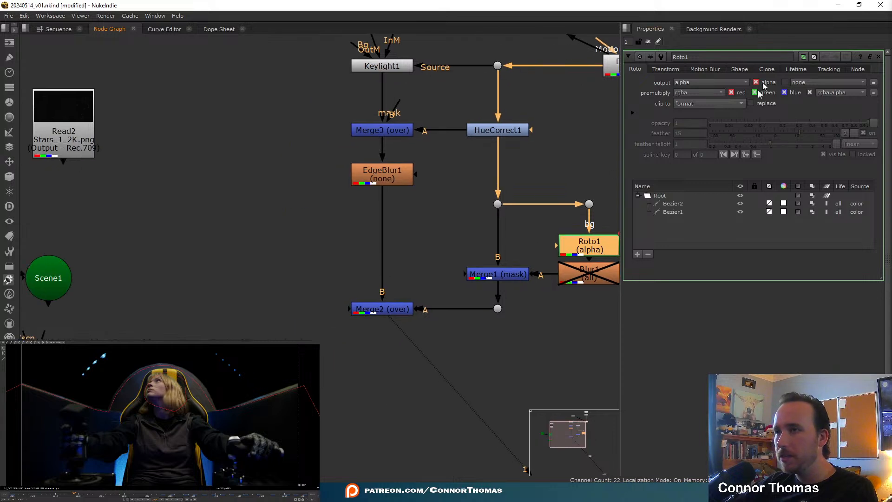
pyautogui.click(647, 41)
# - View ScanlineRender1 and connect its cam input to Camera1 and its obj/scn input to Scene1
pyautogui.moveTo(312, 202); pyautogui.dragTo(383, 208, button='middle')
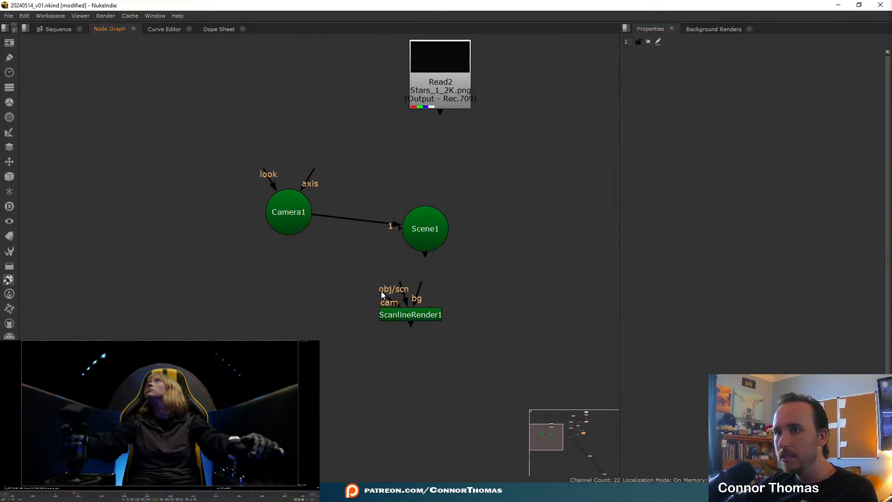
pyautogui.click(419, 317)
pyautogui.press('1')
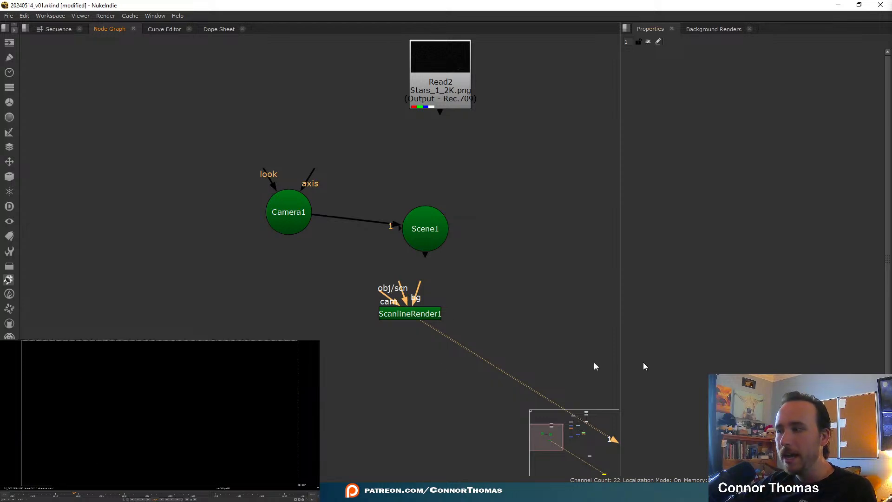
pyautogui.moveTo(471, 337); pyautogui.dragTo(443, 347, button='middle')
pyautogui.moveTo(369, 312); pyautogui.dragTo(251, 235)
pyautogui.moveTo(377, 310); pyautogui.dragTo(396, 246)
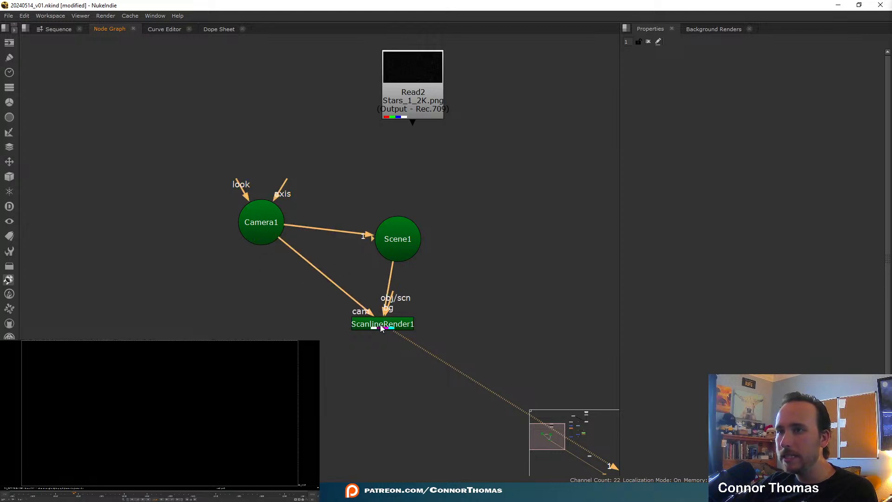
# - Align ScanlineRender1 under Scene1, then move Camera1 back along Z to about 0.616 in the 3D view
pyautogui.moveTo(381, 328); pyautogui.dragTo(397, 329)
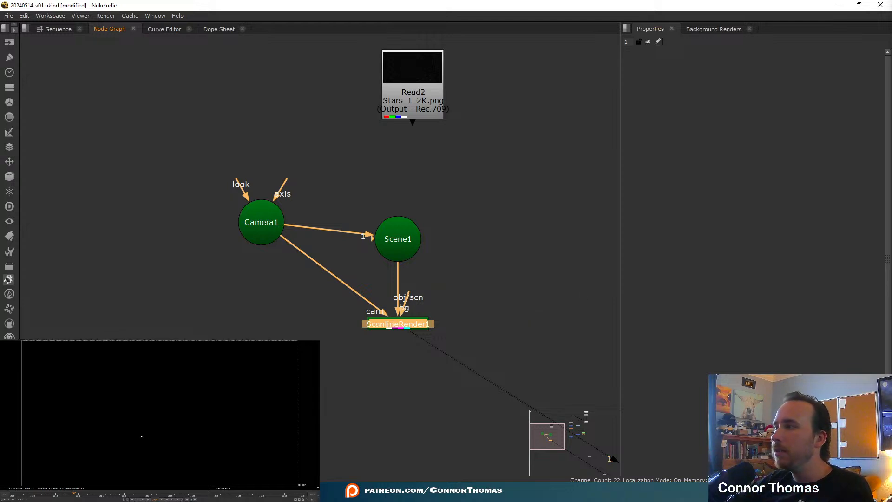
pyautogui.press('Tab')
pyautogui.keyDown('ctrl'); pyautogui.moveTo(150, 426); pyautogui.dragTo(157, 401); pyautogui.keyUp('ctrl')
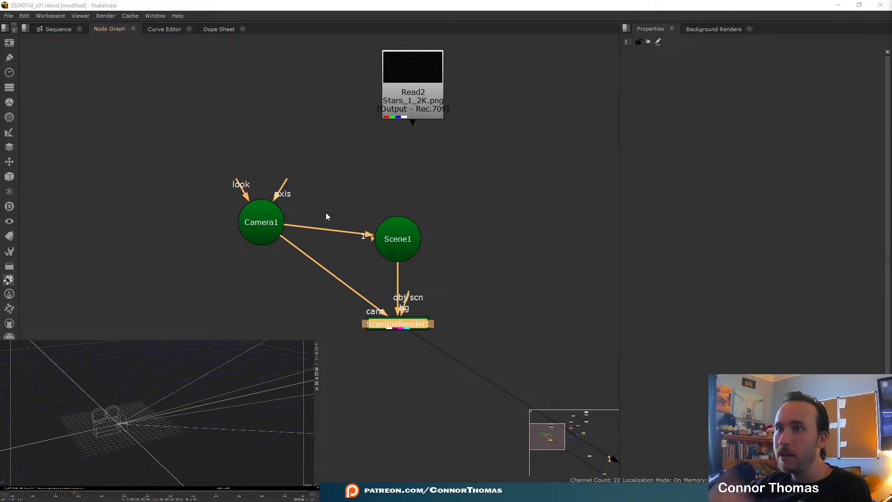
pyautogui.doubleClick(274, 223)
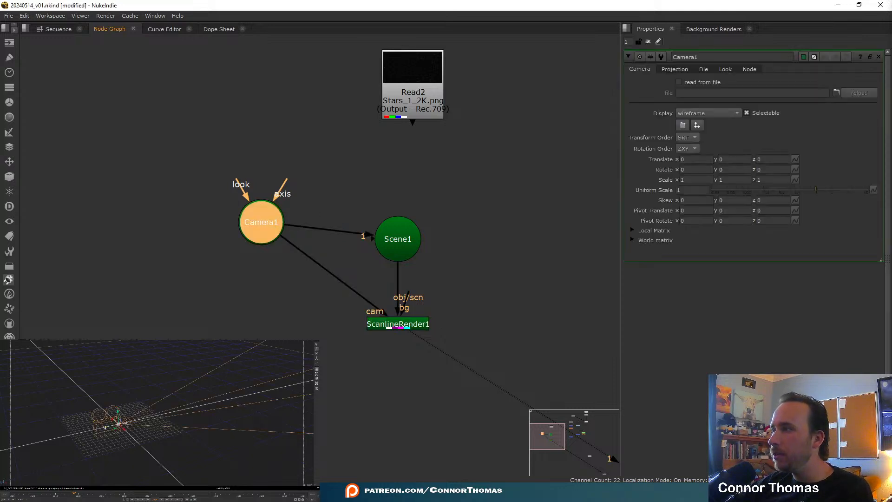
pyautogui.moveTo(105, 427); pyautogui.dragTo(68, 412)
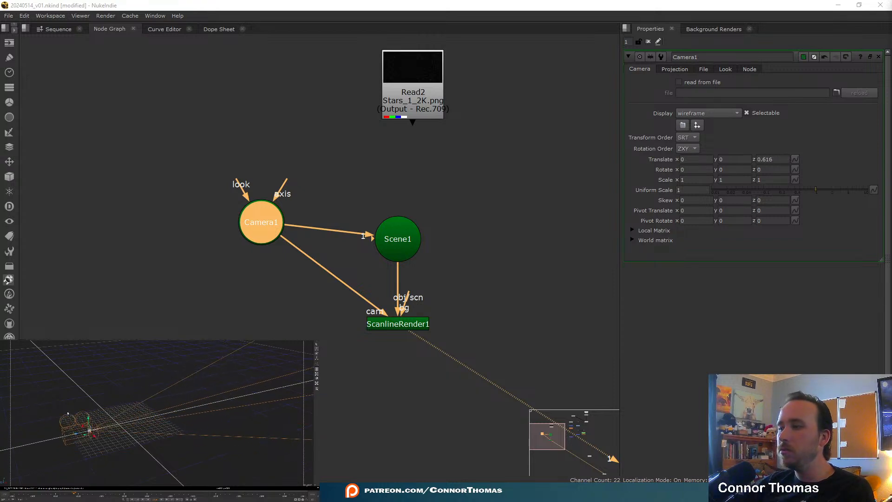
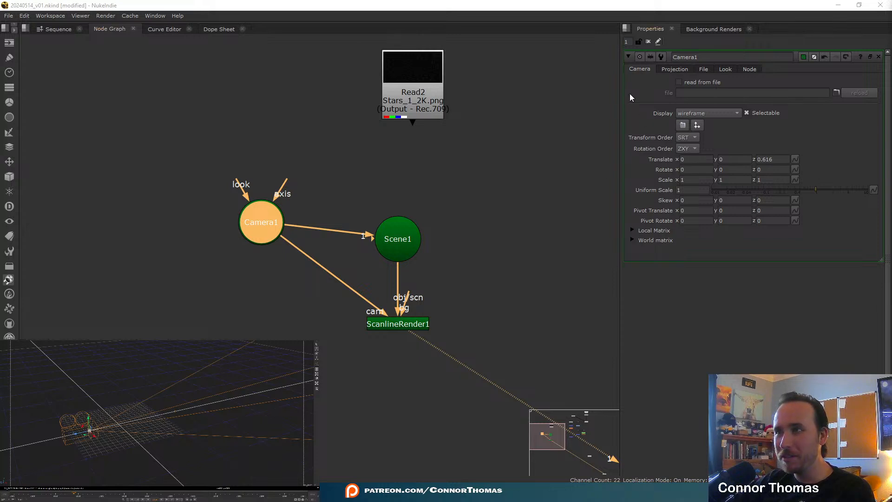
# - Spread out the 3D nodes, placing Camera1 farther from Scene1 and raising Scene1 higher above ScanlineRender1
pyautogui.moveTo(268, 231); pyautogui.dragTo(238, 226)
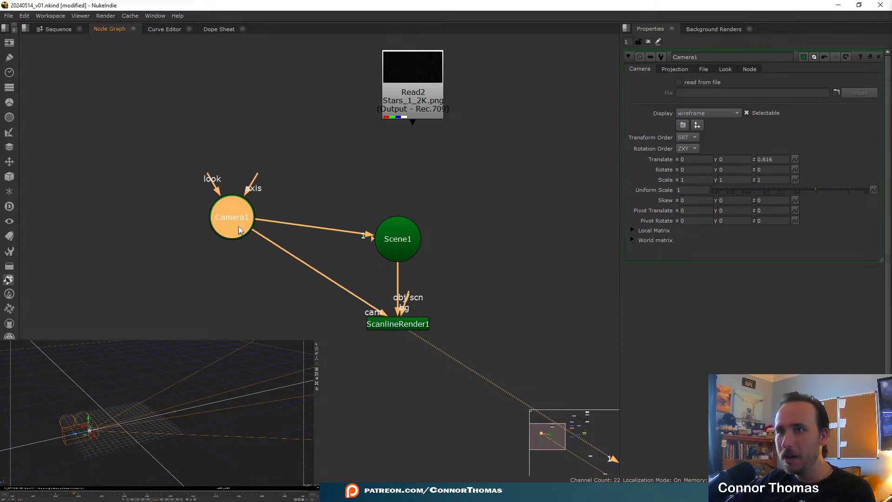
pyautogui.moveTo(353, 253); pyautogui.dragTo(463, 101, button='middle')
pyautogui.moveTo(463, 101); pyautogui.dragTo(466, 51)
pyautogui.moveTo(348, 115); pyautogui.dragTo(333, 179, button='middle')
pyautogui.click(293, 166)
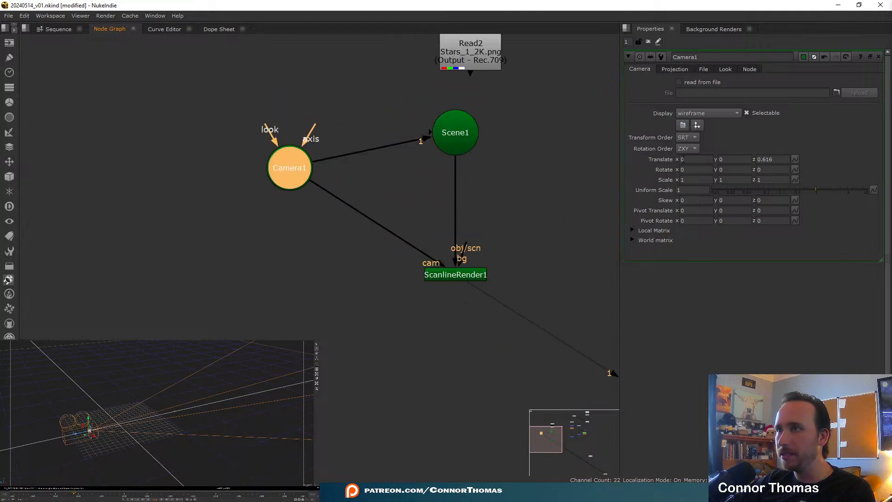
# - Reset Camera1's Z translation to 0 and set keyframes on its X, Y and Z translation
pyautogui.rightClick(695, 161)
pyautogui.click(716, 166)
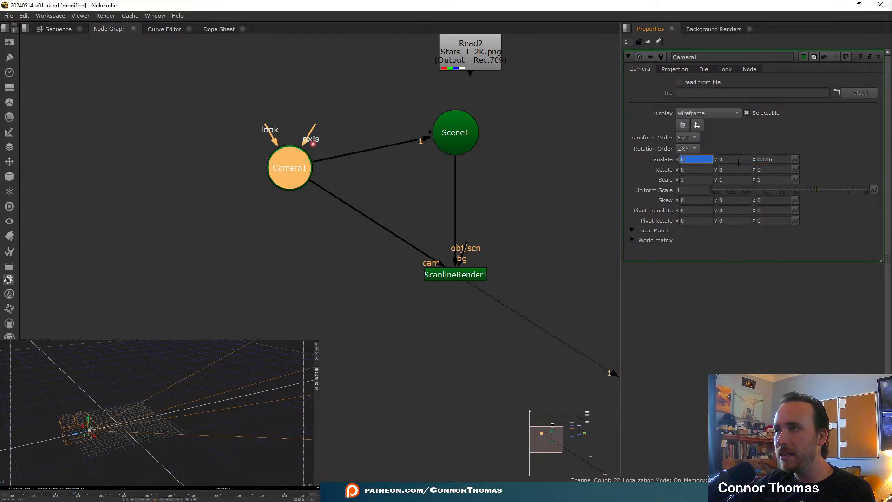
pyautogui.rightClick(739, 160)
pyautogui.click(748, 166)
pyautogui.click(781, 160)
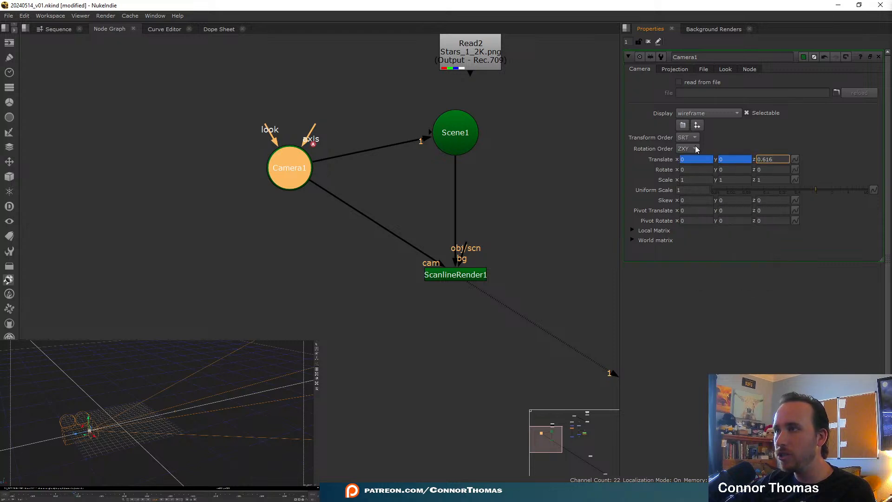
pyautogui.doubleClick(767, 159)
pyautogui.write('0')
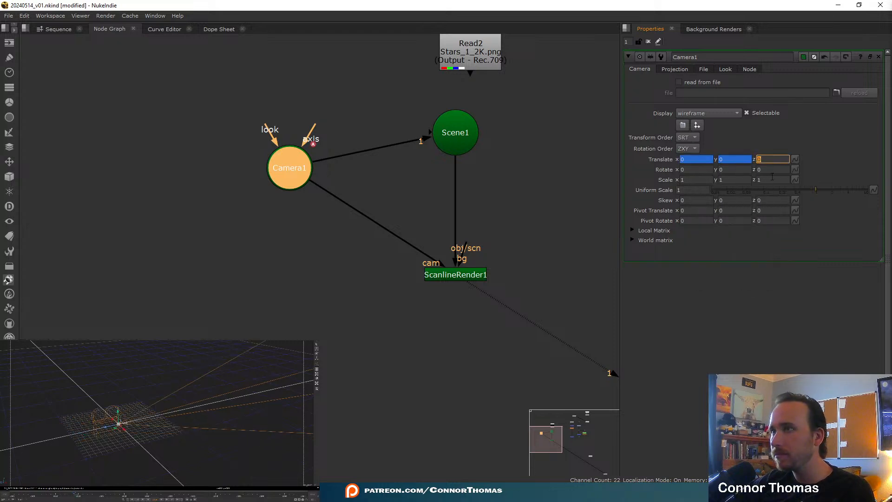
pyautogui.rightClick(764, 161)
pyautogui.click(773, 166)
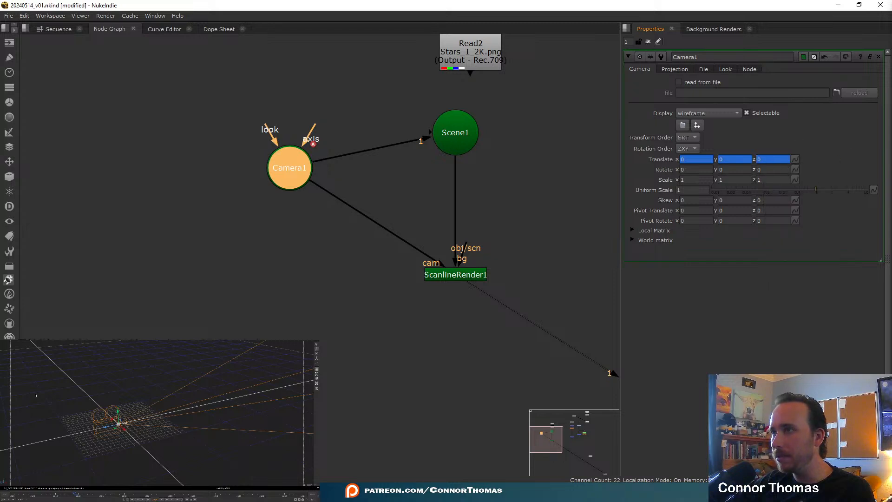
# - Move Camera1's translate keyframes to frame 1000 in the Dope Sheet, then return to the node graph
pyautogui.click(211, 29)
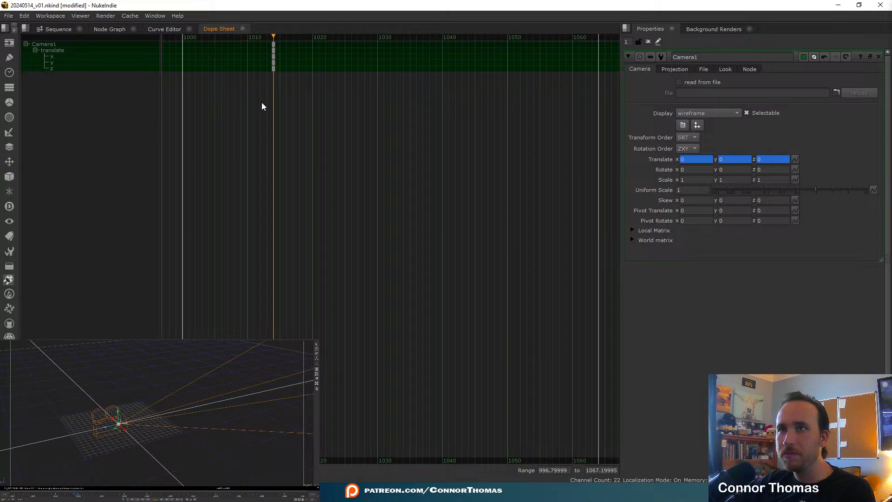
pyautogui.scroll(3, 258, 103)
pyautogui.moveTo(227, 87); pyautogui.dragTo(399, 136, button='middle')
pyautogui.moveTo(409, 133); pyautogui.dragTo(318, 77)
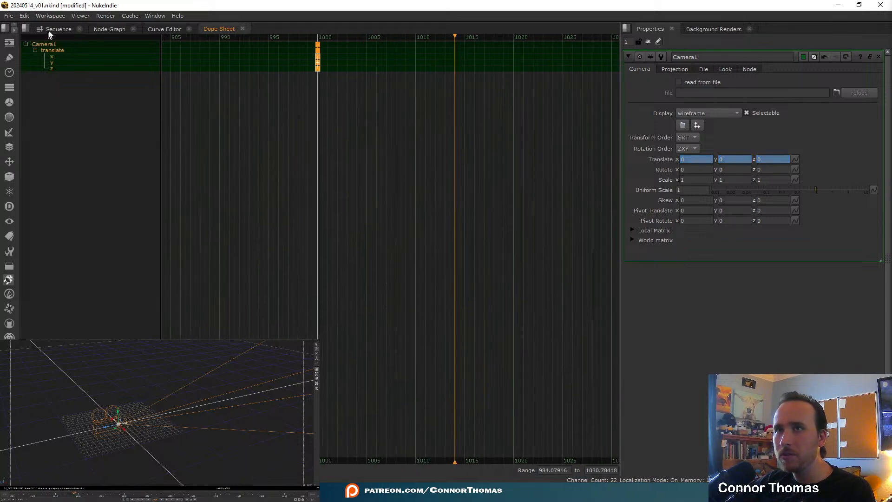
pyautogui.click(107, 29)
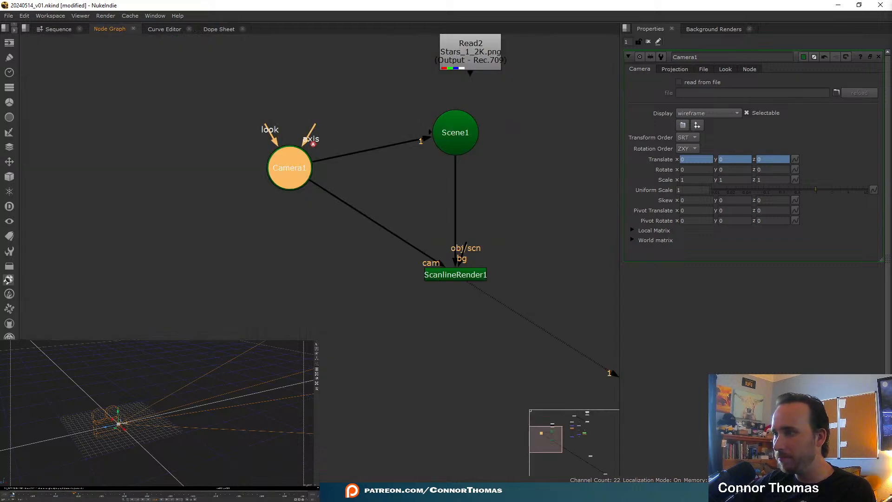
# - At the last frame, pull Camera1 far back along the Z axis to animate a backward camera move
pyautogui.click(305, 497)
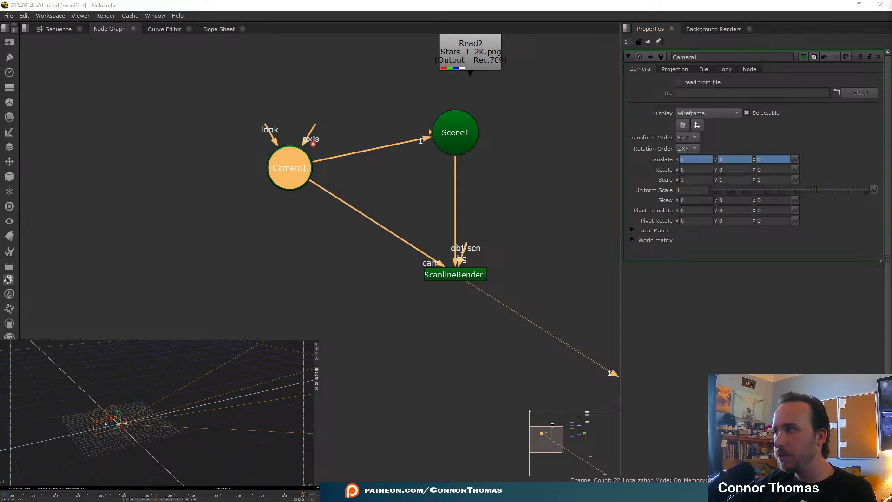
pyautogui.moveTo(109, 429); pyautogui.dragTo(46, 457)
pyautogui.moveTo(46, 457); pyautogui.dragTo(99, 444, button='middle')
pyautogui.moveTo(122, 418); pyautogui.dragTo(4, 440)
pyautogui.moveTo(45, 440); pyautogui.dragTo(56, 437, button='middle')
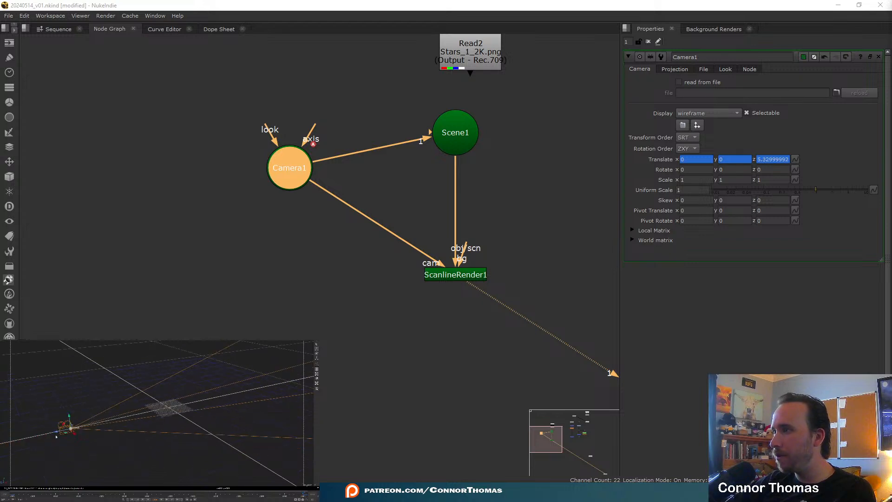
pyautogui.moveTo(56, 432); pyautogui.dragTo(1, 445)
pyautogui.moveTo(6, 447); pyautogui.dragTo(71, 437, button='middle')
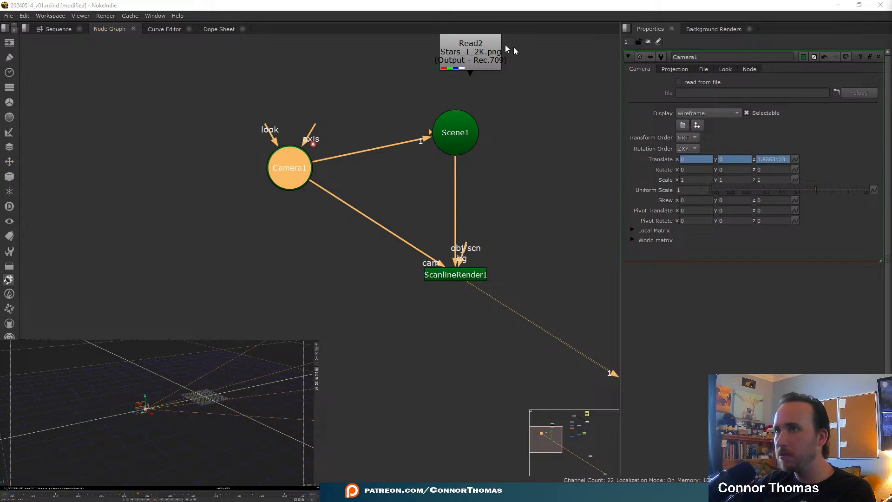
# - View the Read1 source footage to check the timing of the pilot's movement, then return to the 3D nodes
pyautogui.scroll(-2, 532, 143)
pyautogui.moveTo(532, 144); pyautogui.dragTo(289, 216, button='middle')
pyautogui.moveTo(553, 121); pyautogui.dragTo(372, 313, button='middle')
pyautogui.press('1')
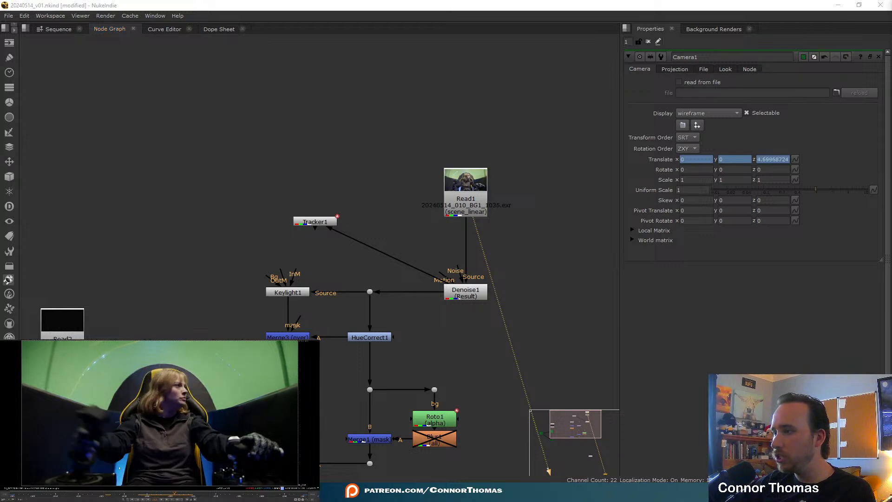
pyautogui.moveTo(132, 318); pyautogui.dragTo(310, 147, button='middle')
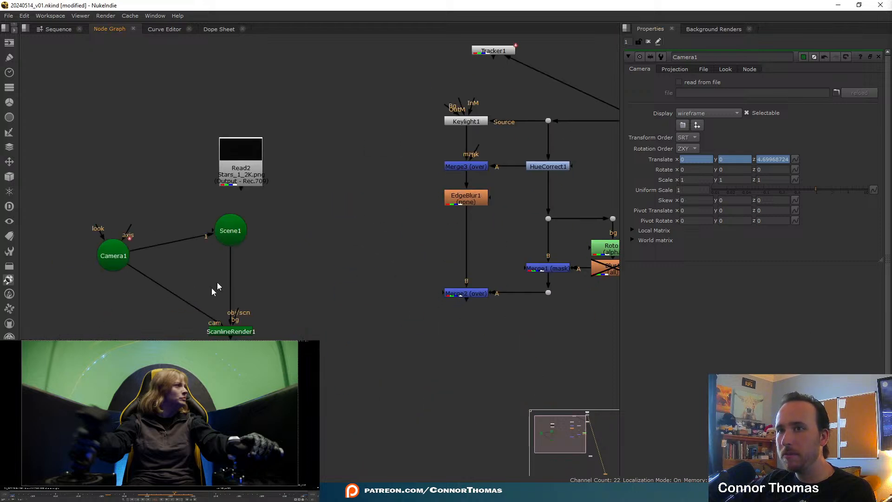
# - Set keyframes on Camera1's X, Y and Z rotation at the current frame with all values at 0
pyautogui.click(116, 262)
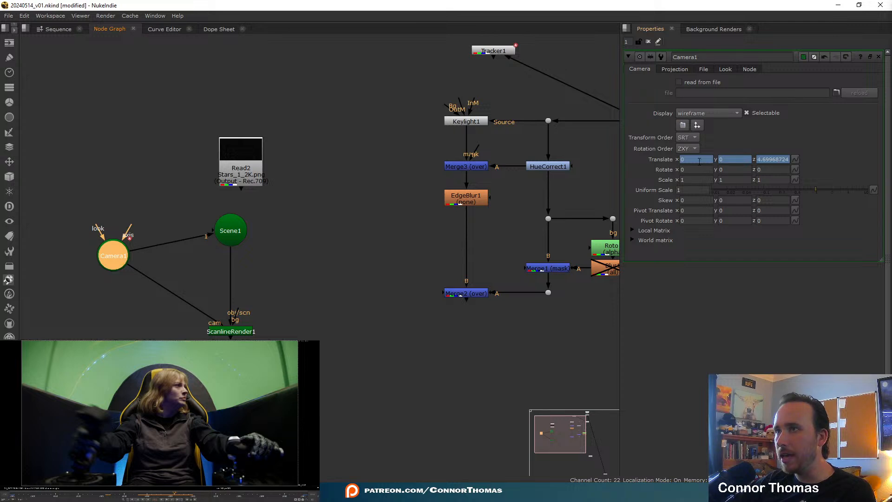
pyautogui.rightClick(689, 165)
pyautogui.click(707, 171)
pyautogui.rightClick(733, 169)
pyautogui.click(756, 171)
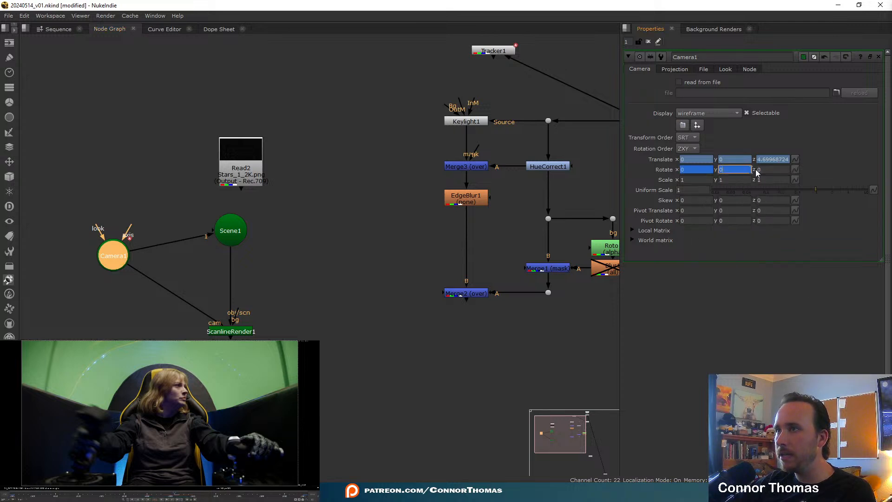
pyautogui.rightClick(774, 168)
pyautogui.click(793, 174)
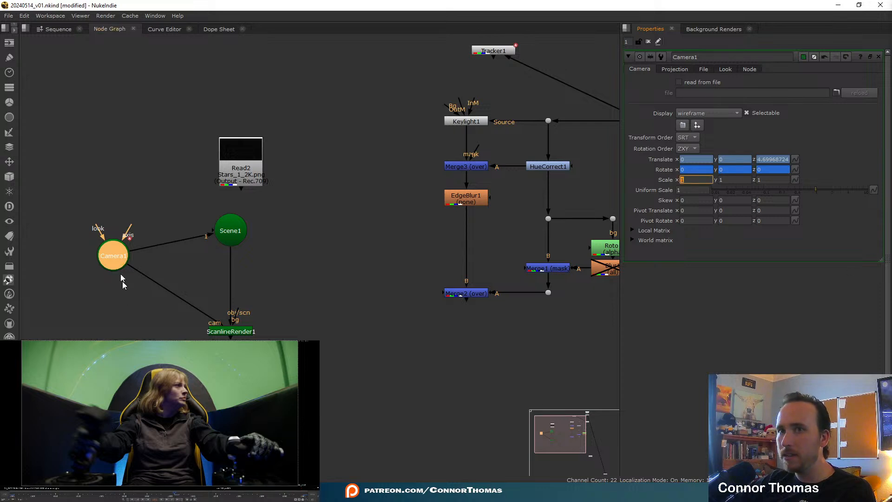
# - Show ScanlineRender1's scene in the 3D view from behind the camera and select Camera1
pyautogui.click(231, 331)
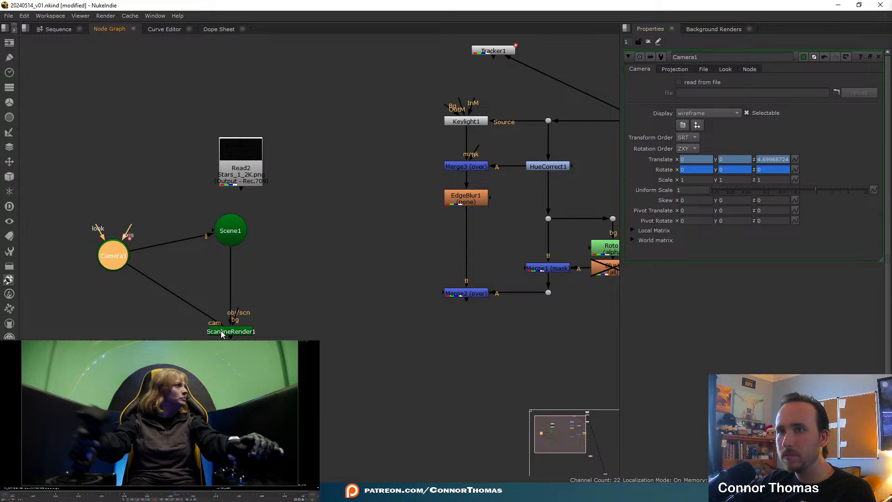
pyautogui.press('1')
pyautogui.press('Tab')
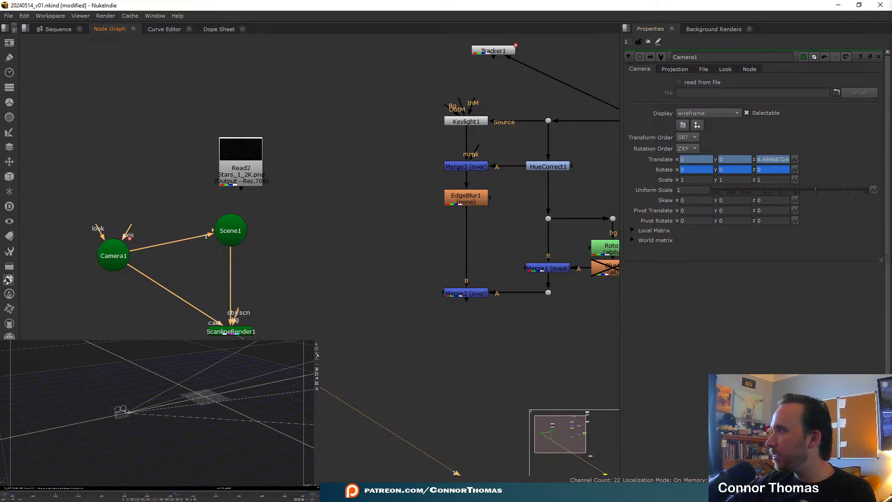
pyautogui.keyDown('ctrl'); pyautogui.moveTo(122, 414); pyautogui.dragTo(96, 427); pyautogui.keyUp('ctrl')
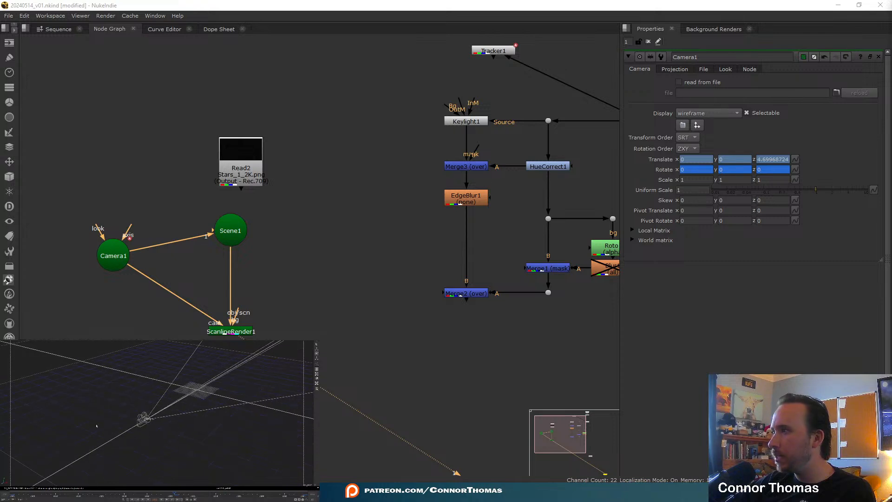
pyautogui.click(122, 263)
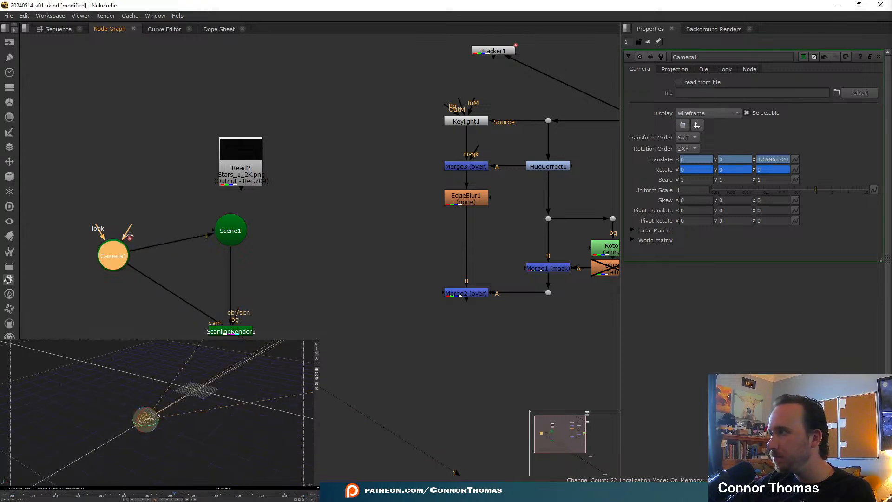
# - Roll Camera1 around Z to about -25.5 degrees at a later frame and about -45.9 degrees further along the timeline
pyautogui.moveTo(175, 494); pyautogui.dragTo(212, 495)
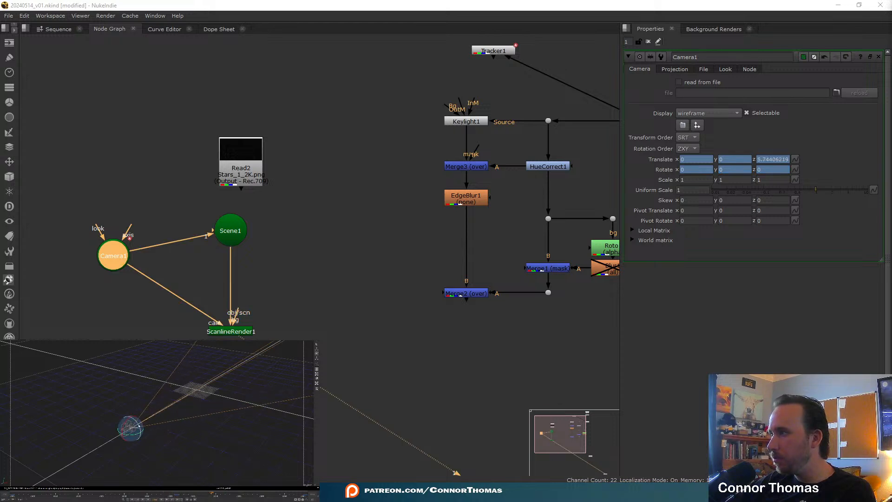
pyautogui.moveTo(139, 425); pyautogui.dragTo(134, 440)
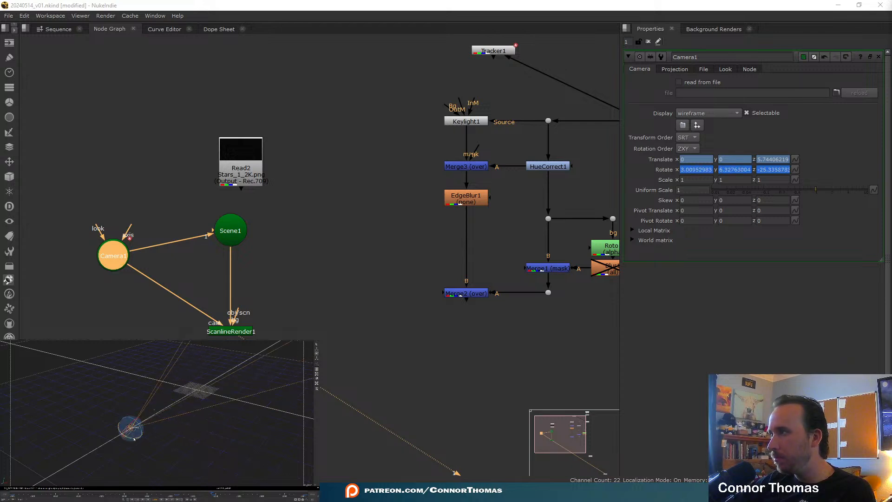
pyautogui.hotkey('ctrl', 'z')
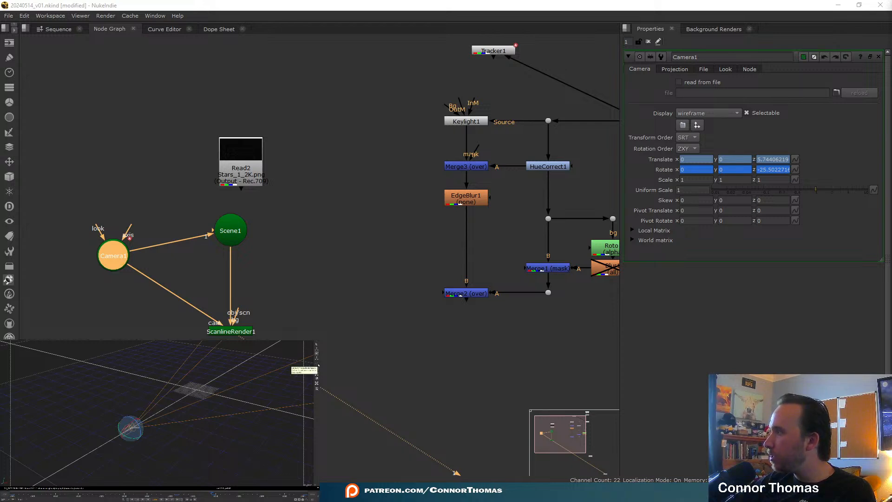
pyautogui.moveTo(207, 494); pyautogui.dragTo(243, 495)
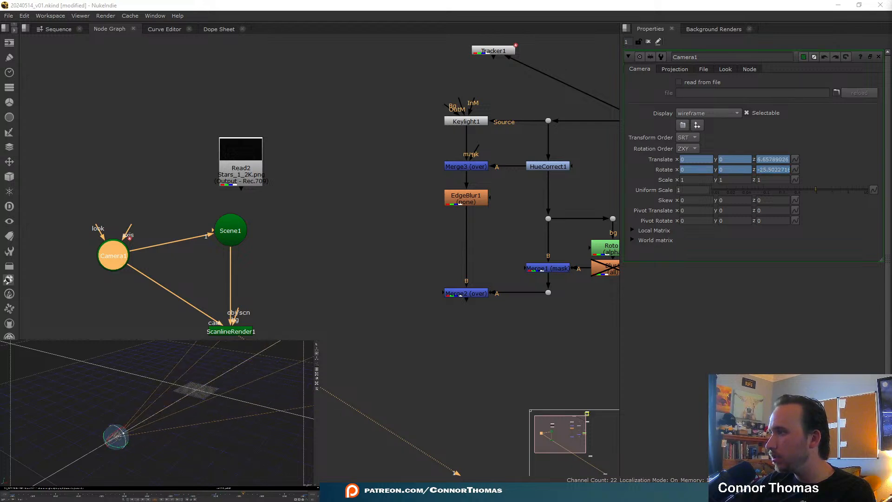
pyautogui.moveTo(122, 445); pyautogui.dragTo(110, 446)
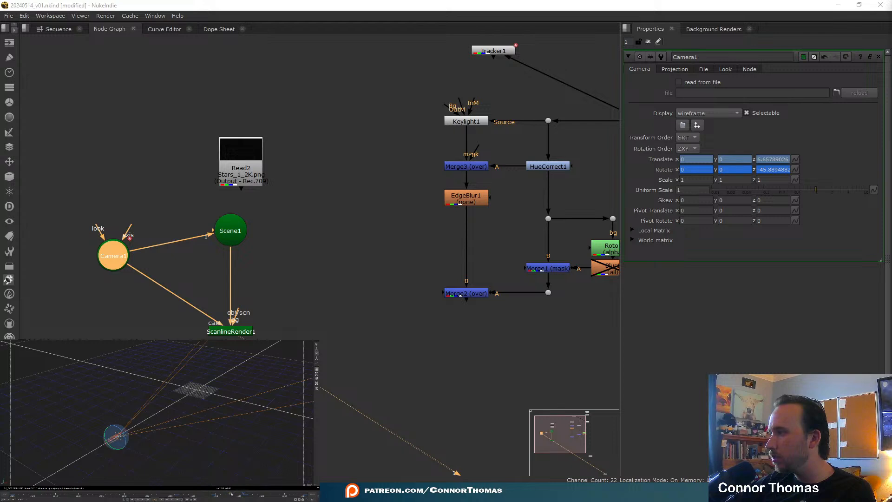
# - Set keyframes on Camera1's X, Y and Z translation at the frame where its rotation is keyed at 0
pyautogui.moveTo(232, 494); pyautogui.dragTo(172, 488)
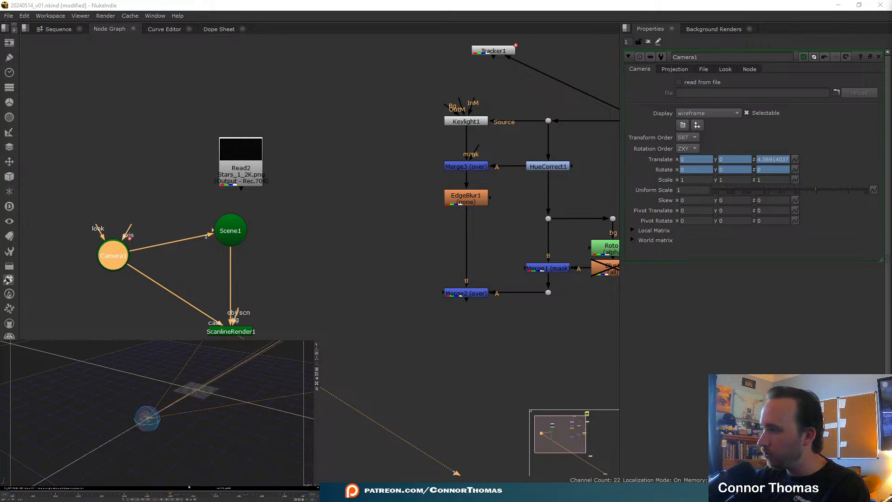
pyautogui.moveTo(189, 488); pyautogui.dragTo(173, 498)
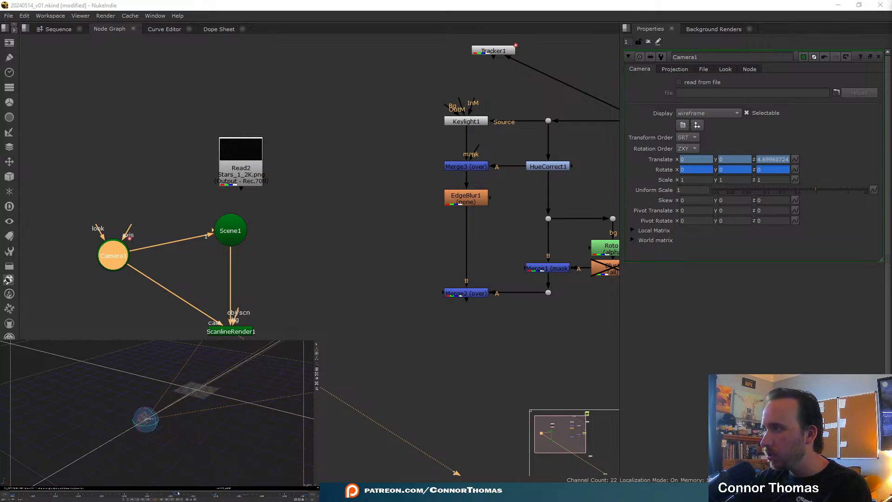
pyautogui.rightClick(696, 158)
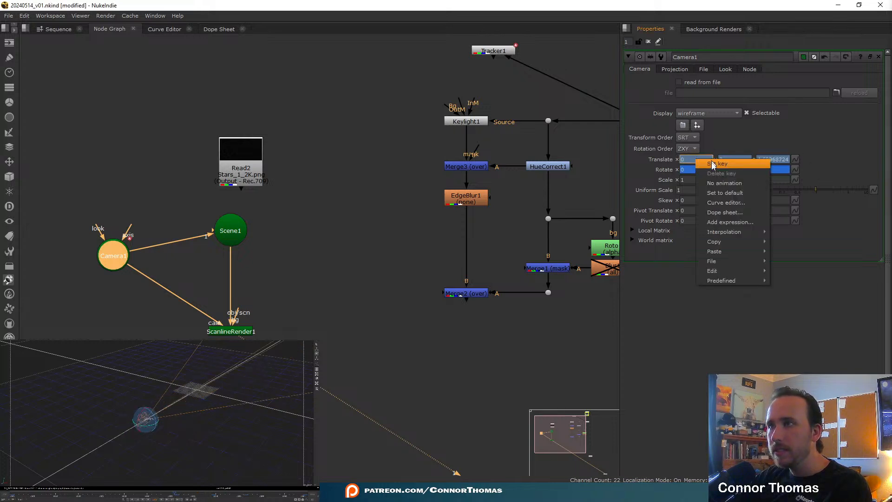
pyautogui.click(712, 162)
pyautogui.rightClick(745, 158)
pyautogui.click(762, 162)
pyautogui.rightClick(768, 160)
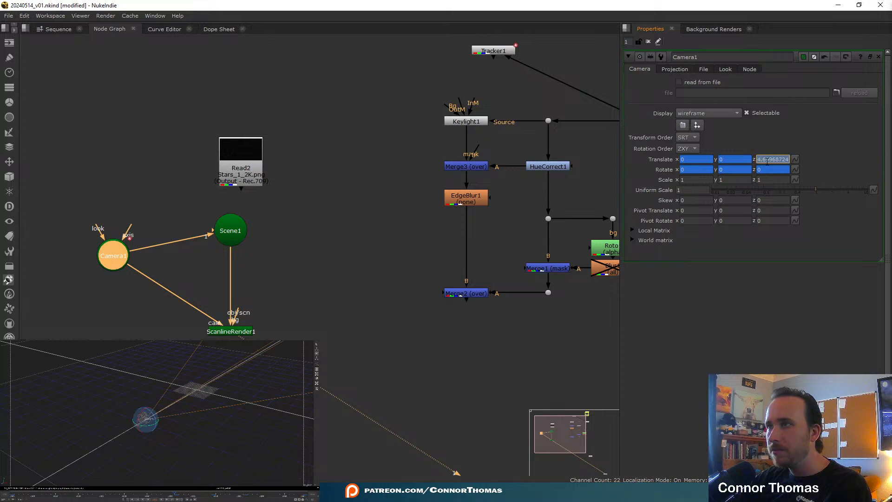
pyautogui.click(801, 167)
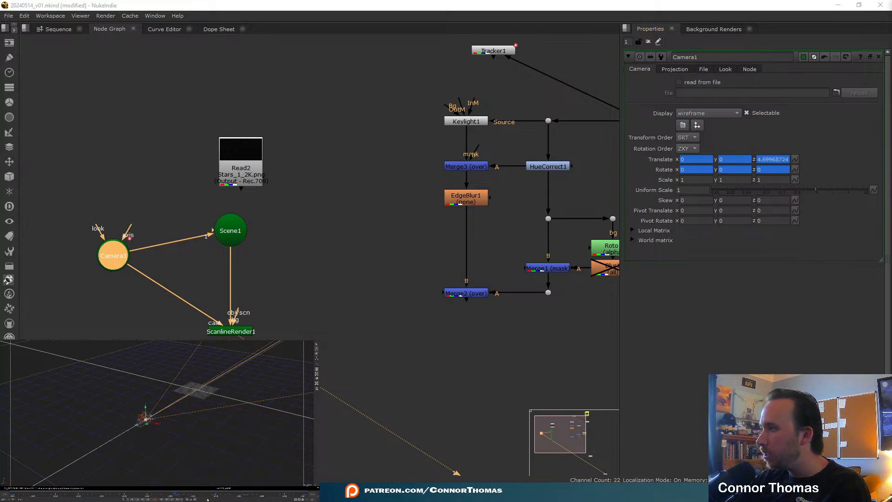
# - Rotate Camera1 to about -22.4, 31.7 and -37.0 degrees in X, Y and Z at the -25.5 degree roll keyframe
pyautogui.moveTo(176, 493); pyautogui.dragTo(209, 497)
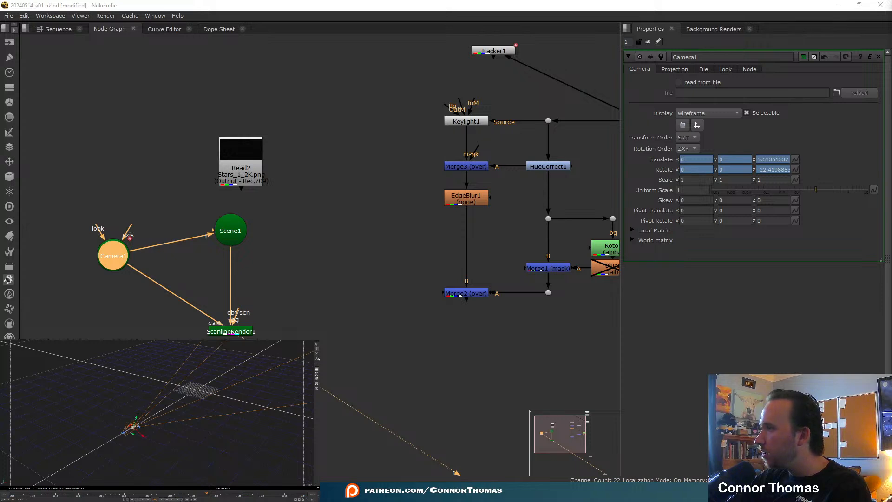
pyautogui.moveTo(189, 496); pyautogui.dragTo(175, 496)
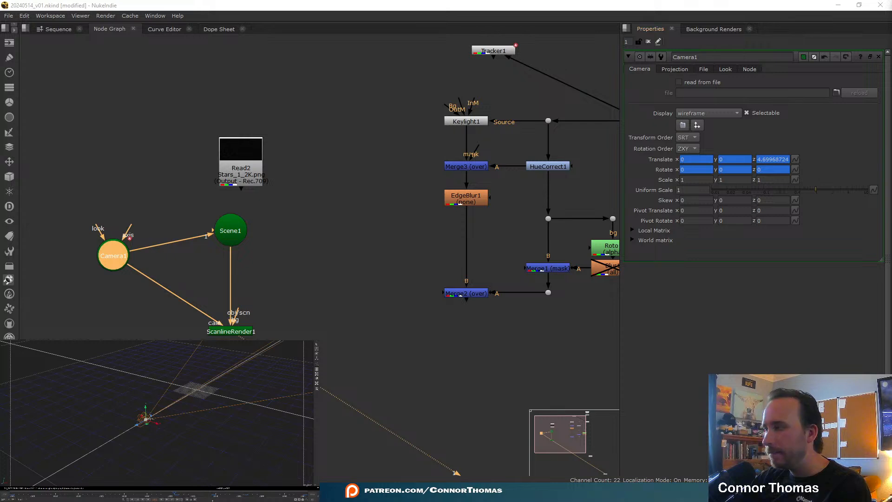
pyautogui.click(213, 495)
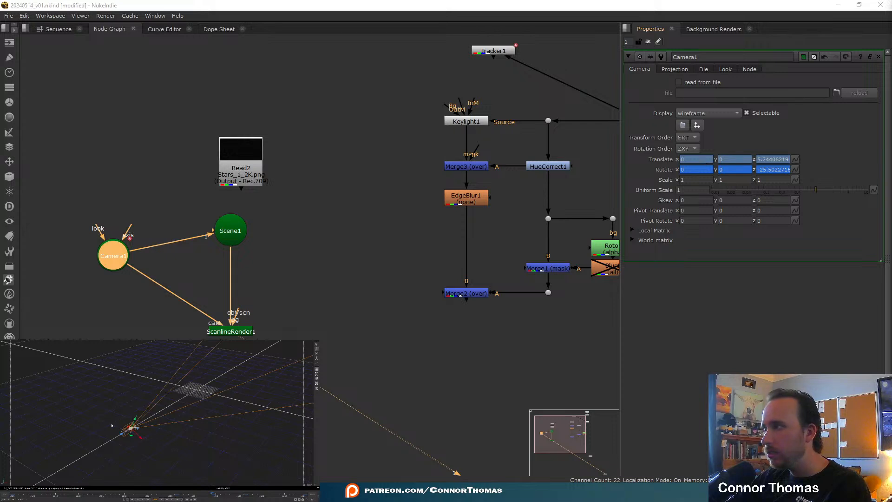
pyautogui.click(317, 354)
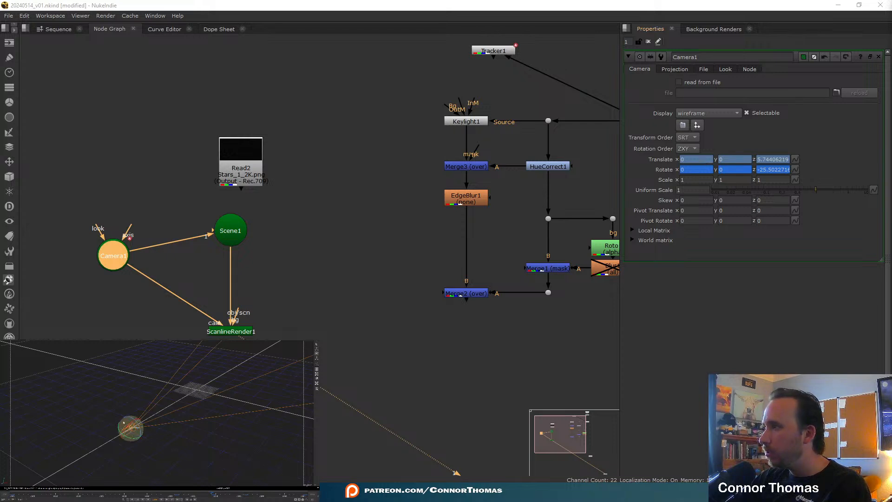
pyautogui.moveTo(126, 426); pyautogui.dragTo(140, 423)
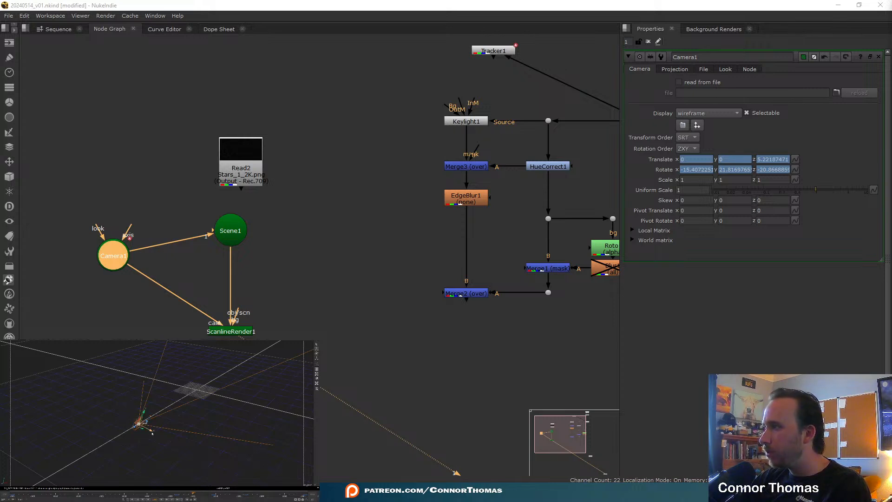
# - Try moving Camera1 to about 0.44, 0.04, 5.03 partway through the turn, and delete its X, Y and Z translation keys there
pyautogui.moveTo(152, 433); pyautogui.dragTo(154, 412)
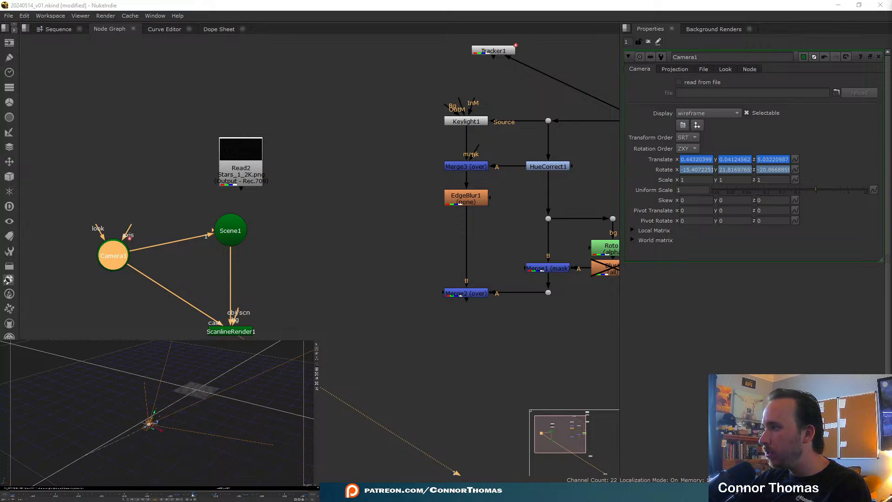
pyautogui.moveTo(193, 495)
pyautogui.mouseDown()
pyautogui.moveTo(171, 494)
pyautogui.moveTo(193, 494)
pyautogui.mouseUp()
pyautogui.rightClick(698, 159)
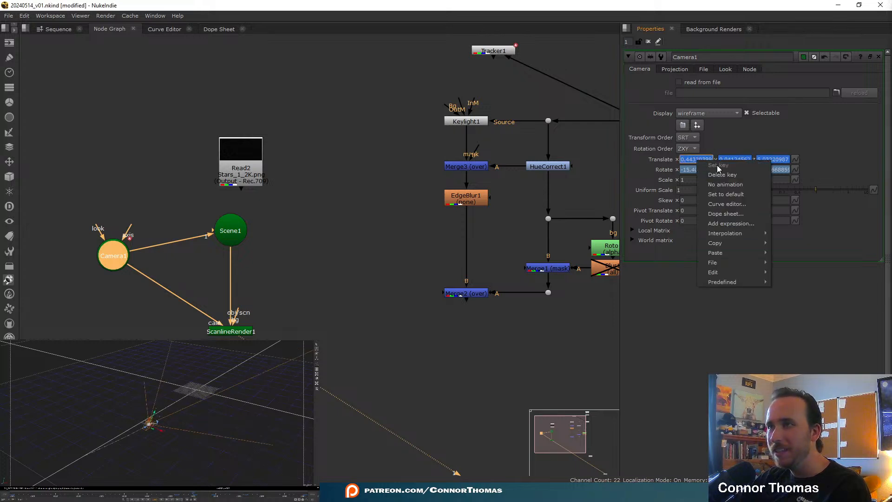
pyautogui.click(725, 171)
pyautogui.rightClick(732, 159)
pyautogui.click(761, 171)
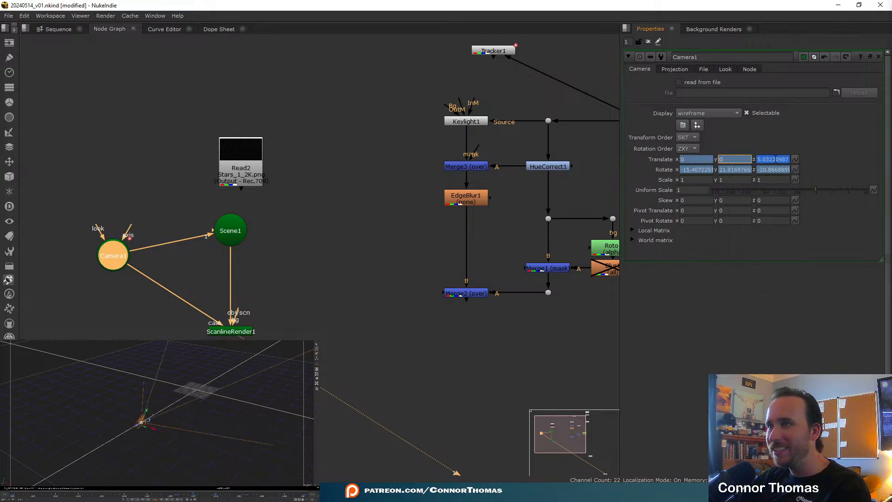
pyautogui.rightClick(777, 159)
pyautogui.click(797, 175)
# - Move Camera1 to about X 2.77, Y 2.68, Z 7.59 near the end of the timeline
pyautogui.moveTo(172, 496); pyautogui.dragTo(13, 494)
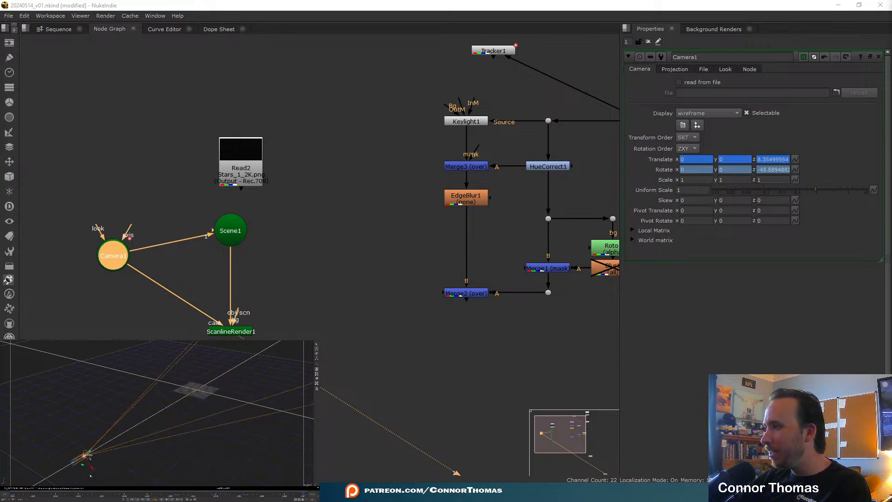
pyautogui.moveTo(88, 453); pyautogui.dragTo(195, 412)
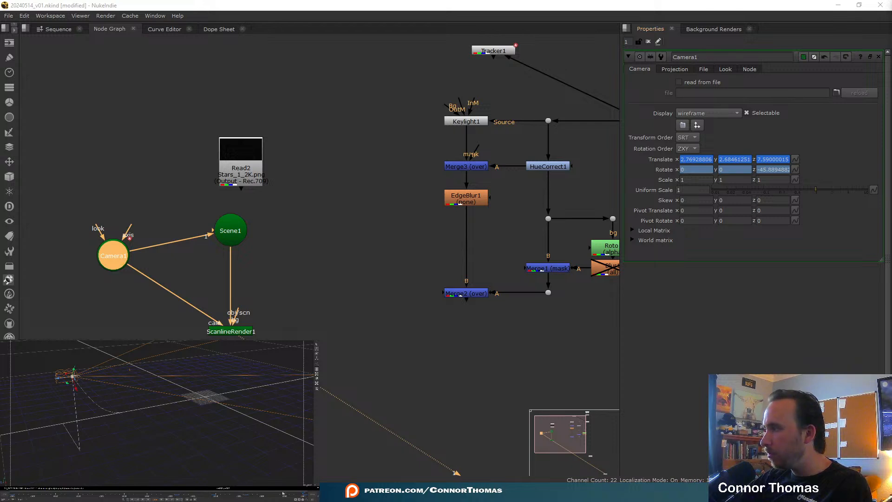
# - Delete Camera1's X and Y rotation keys at the frame holding the -45.9 degree roll
pyautogui.moveTo(284, 494); pyautogui.dragTo(243, 495)
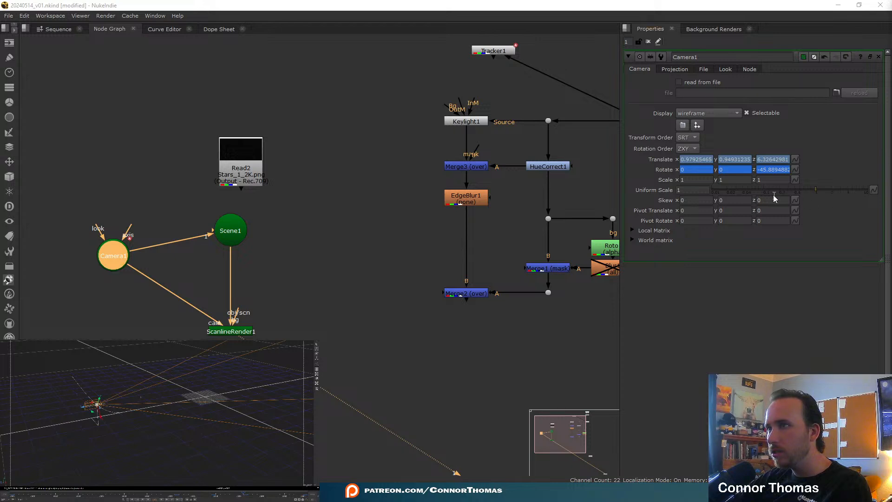
pyautogui.rightClick(776, 171)
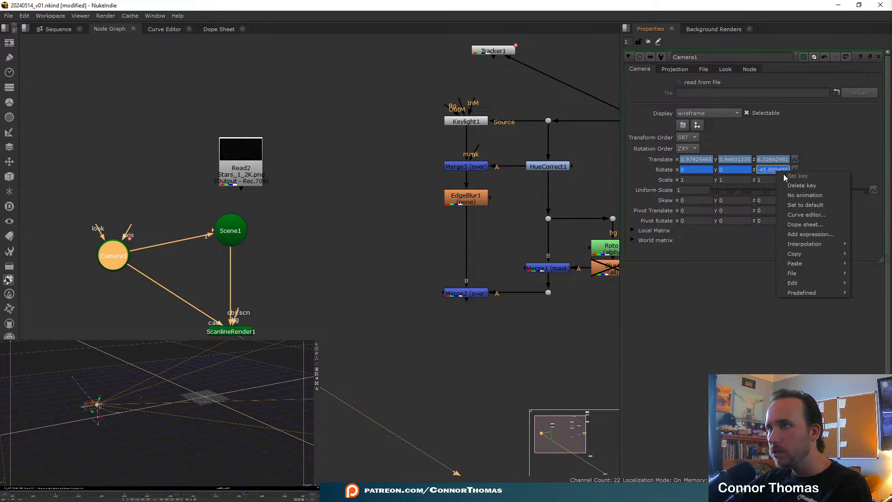
pyautogui.click(797, 185)
pyautogui.rightClick(740, 171)
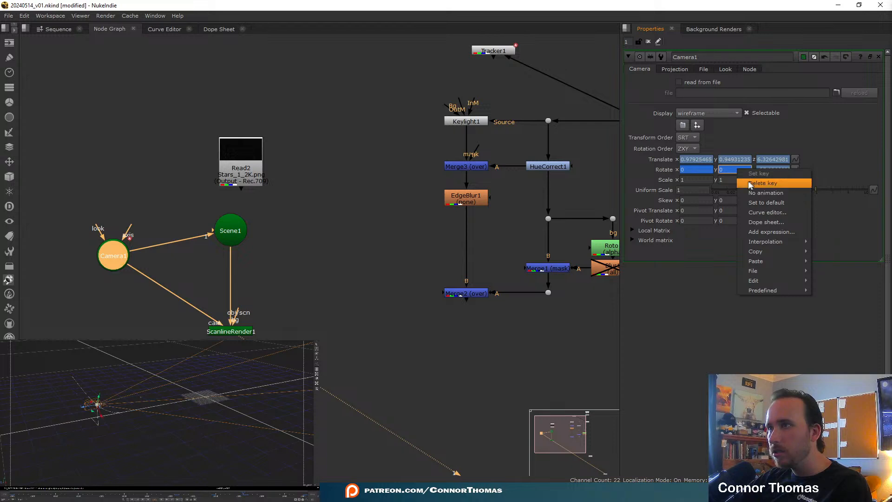
pyautogui.click(763, 183)
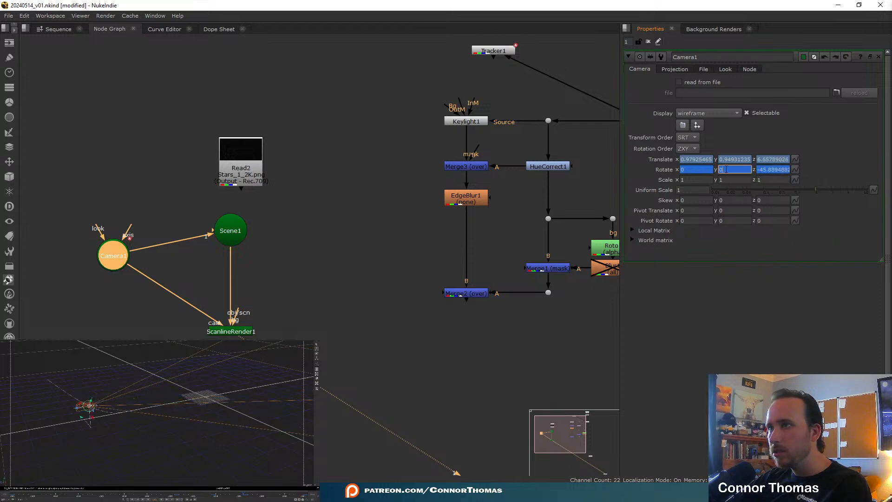
pyautogui.rightClick(726, 170)
pyautogui.click(755, 186)
pyautogui.rightClick(705, 171)
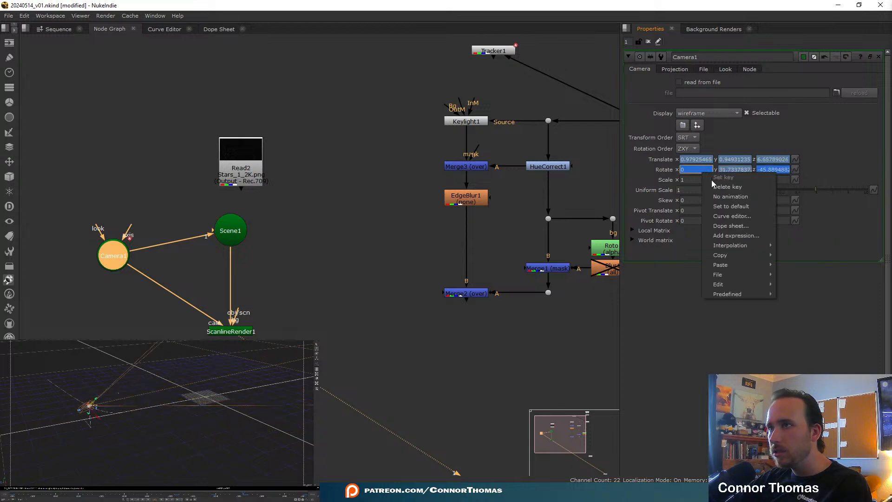
pyautogui.click(721, 187)
# - Rotate Camera1 to about -33.3, 45.9 and -52.5 degrees in X, Y and Z at the end of its move
pyautogui.keyDown('ctrl'); pyautogui.moveTo(77, 420); pyautogui.dragTo(108, 436); pyautogui.keyUp('ctrl')
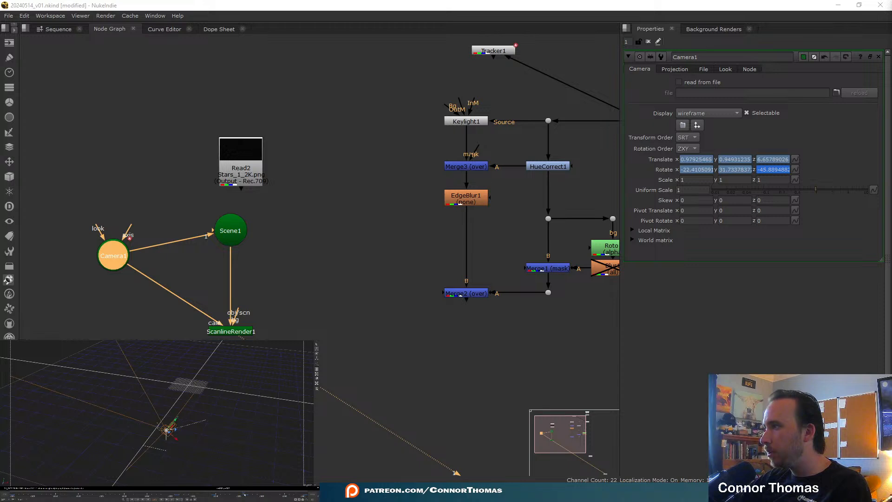
pyautogui.moveTo(245, 495); pyautogui.dragTo(303, 497)
pyautogui.keyDown('ctrl'); pyautogui.moveTo(223, 459); pyautogui.dragTo(208, 418); pyautogui.keyUp('ctrl')
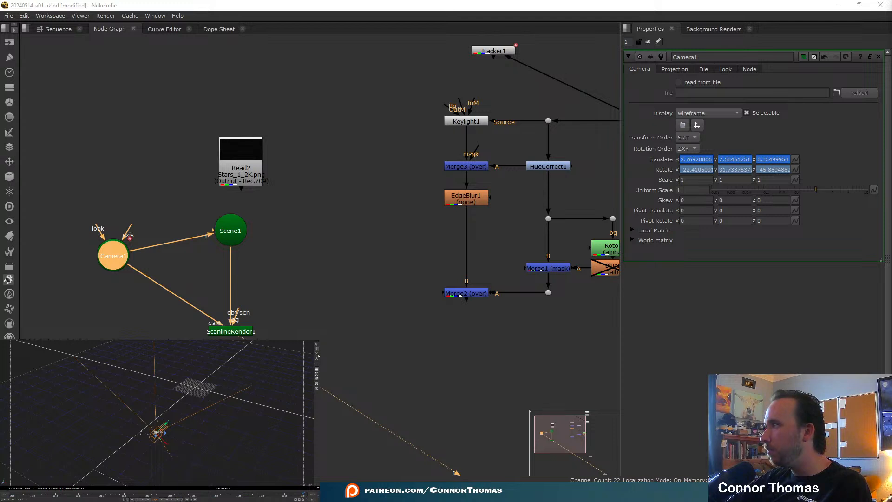
pyautogui.keyDown('ctrl'); pyautogui.moveTo(160, 431); pyautogui.dragTo(91, 450); pyautogui.keyUp('ctrl')
pyautogui.hotkey('ctrl', 'z')
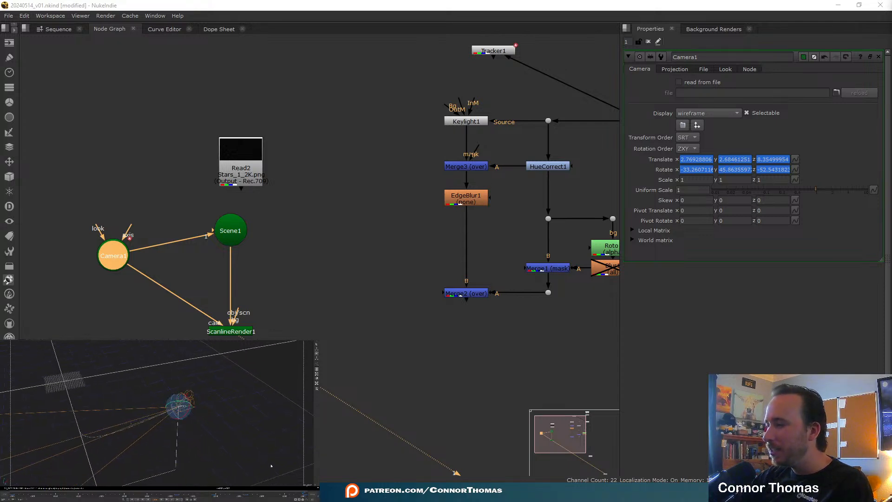
# - Scrub and play through the timeline to review Camera1's animated path in the 3D view
pyautogui.click(291, 493)
pyautogui.click(127, 493)
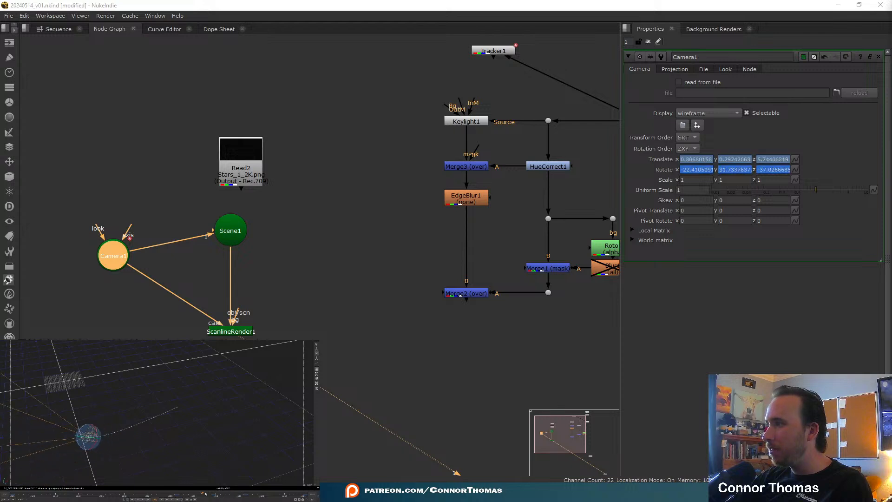
pyautogui.moveTo(138, 485); pyautogui.dragTo(281, 496)
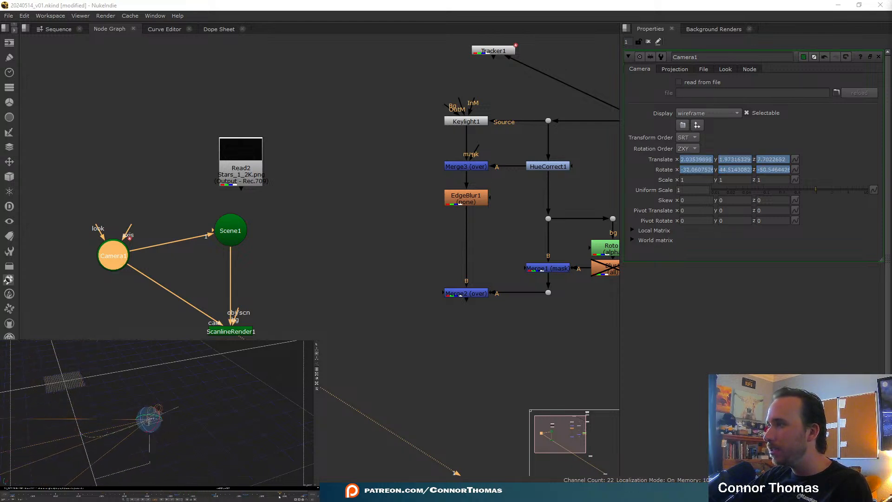
pyautogui.moveTo(162, 490); pyautogui.dragTo(142, 492)
pyautogui.press('l')
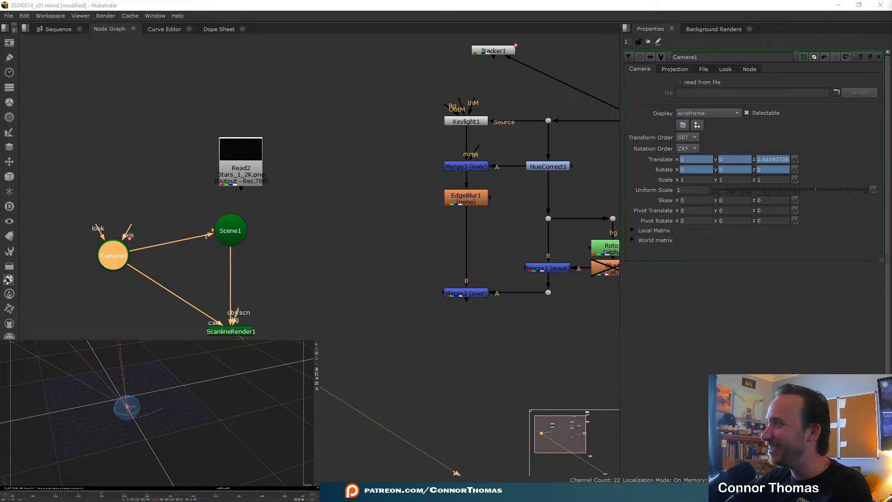
pyautogui.moveTo(101, 494); pyautogui.dragTo(26, 463)
# - Move the Read2 star image node clear of Scene1 to make room for its geometry
pyautogui.moveTo(388, 318); pyautogui.dragTo(480, 291, button='middle')
pyautogui.keyDown('ctrl'); pyautogui.moveTo(176, 396); pyautogui.dragTo(200, 398); pyautogui.keyUp('ctrl')
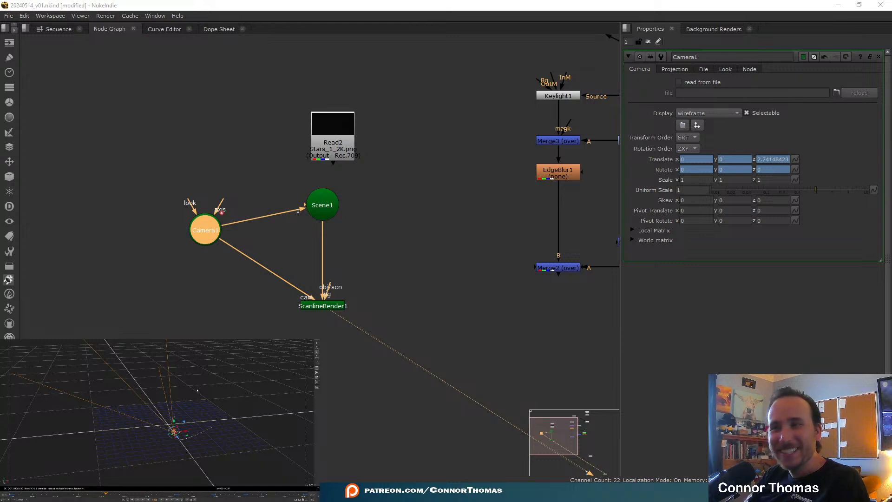
pyautogui.press('ctrl')
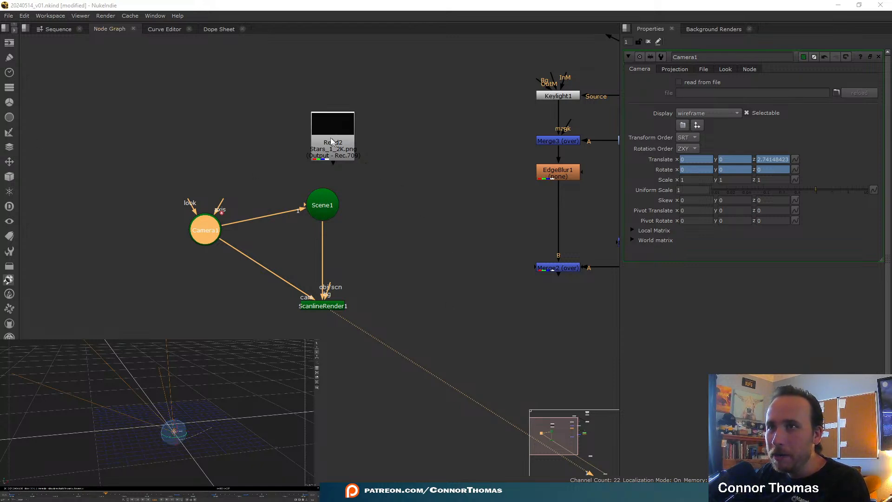
pyautogui.moveTo(331, 138); pyautogui.dragTo(417, 156)
pyautogui.moveTo(453, 265); pyautogui.dragTo(416, 218, button='middle')
# - Add a Card node, feed the Read2 star image into it and connect the card to Scene1
pyautogui.click(412, 217)
pyautogui.press('Tab')
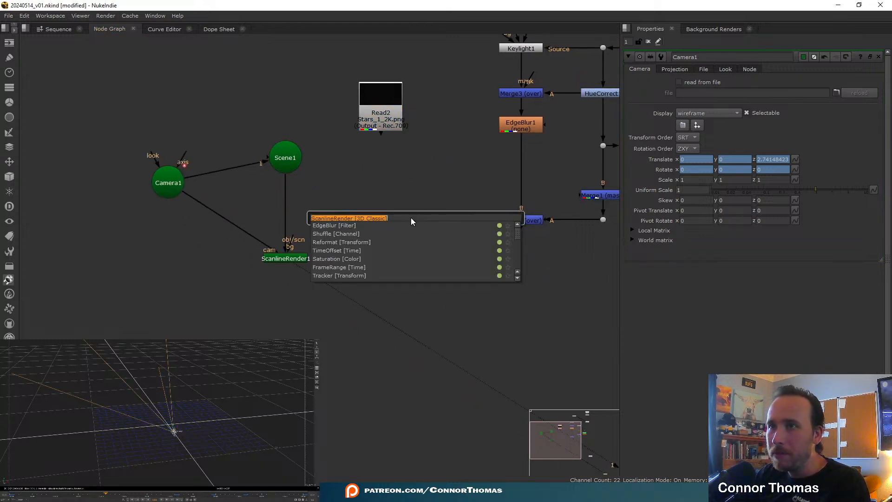
pyautogui.write('ca')
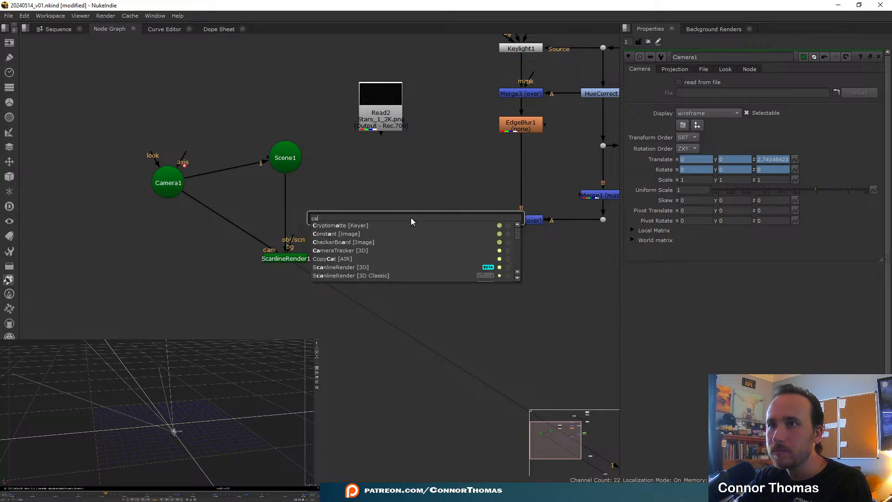
pyautogui.write('rd [Geometry')
pyautogui.press('Return')
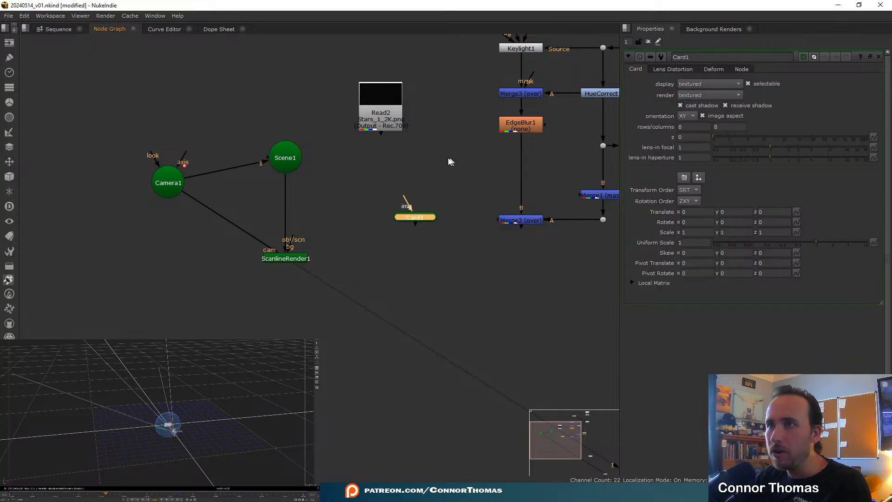
pyautogui.moveTo(406, 201); pyautogui.dragTo(388, 127)
pyautogui.moveTo(408, 217); pyautogui.dragTo(279, 156)
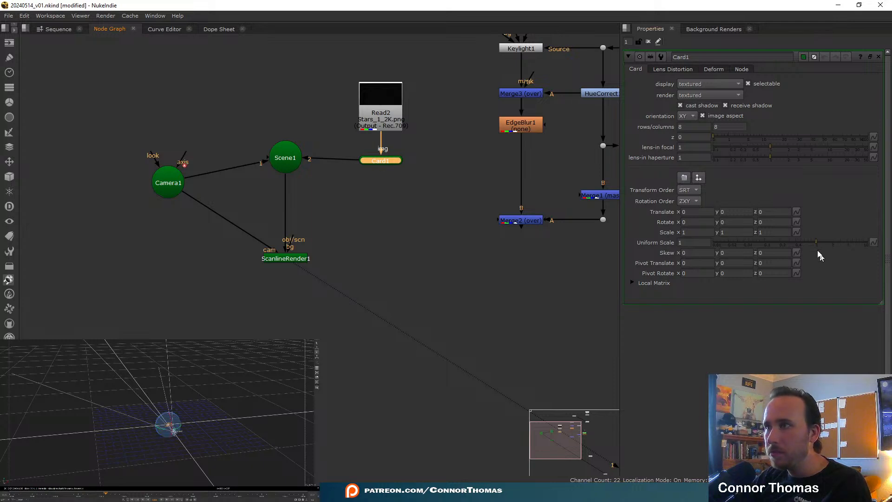
# - Set Card1's uniform scale to 10 and move it back to about -19.2 on Z, away from the camera
pyautogui.moveTo(831, 244); pyautogui.dragTo(871, 243)
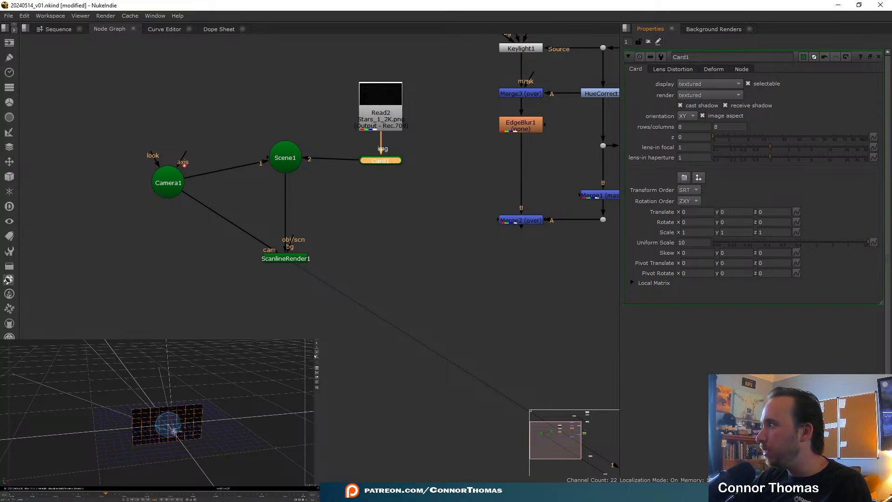
pyautogui.click(317, 348)
pyautogui.keyDown('ctrl'); pyautogui.moveTo(209, 407); pyautogui.dragTo(241, 422); pyautogui.keyUp('ctrl')
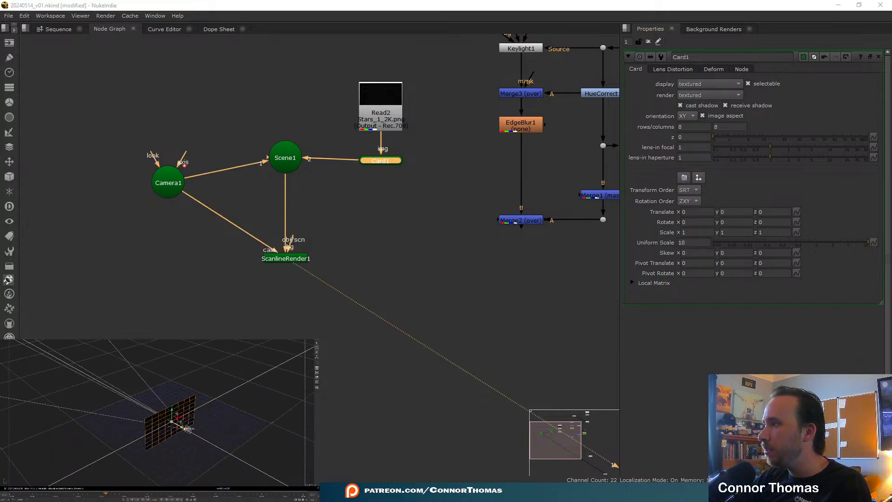
pyautogui.moveTo(142, 409); pyautogui.dragTo(67, 367)
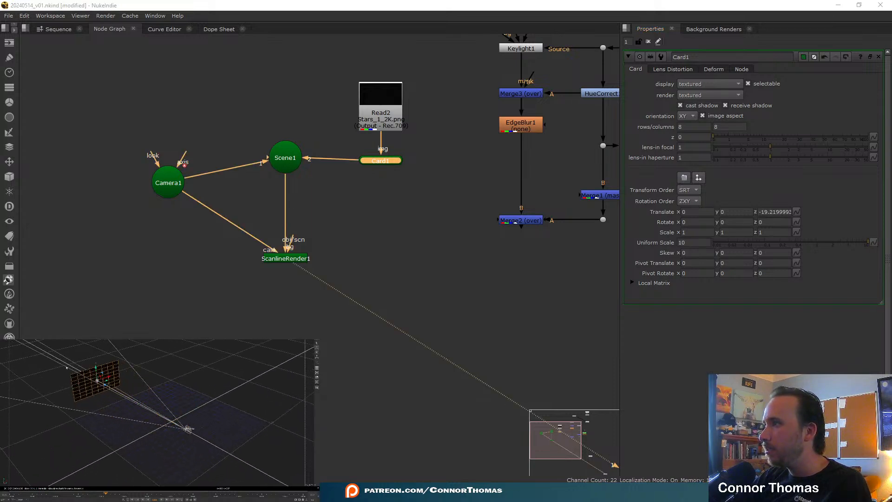
# - Try a uniform scale of 50 on Card1 and review the larger star card in the 3D view and ScanlineRender output
pyautogui.click(693, 240)
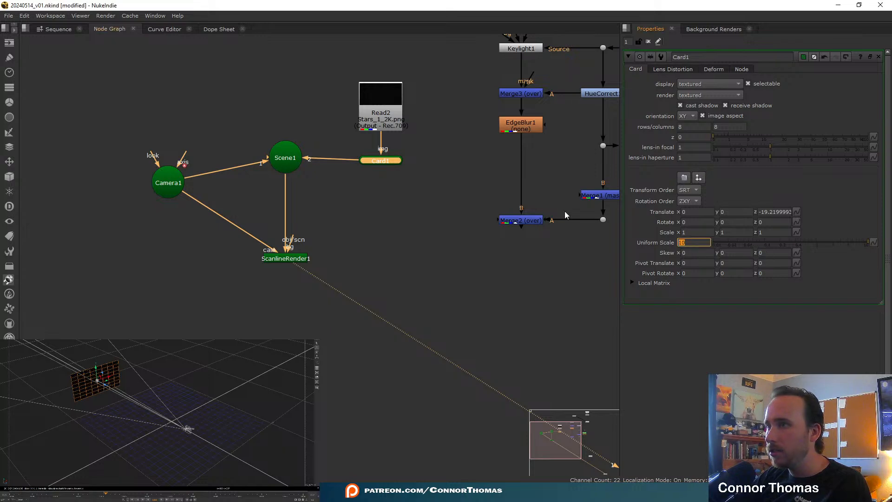
pyautogui.press('Return')
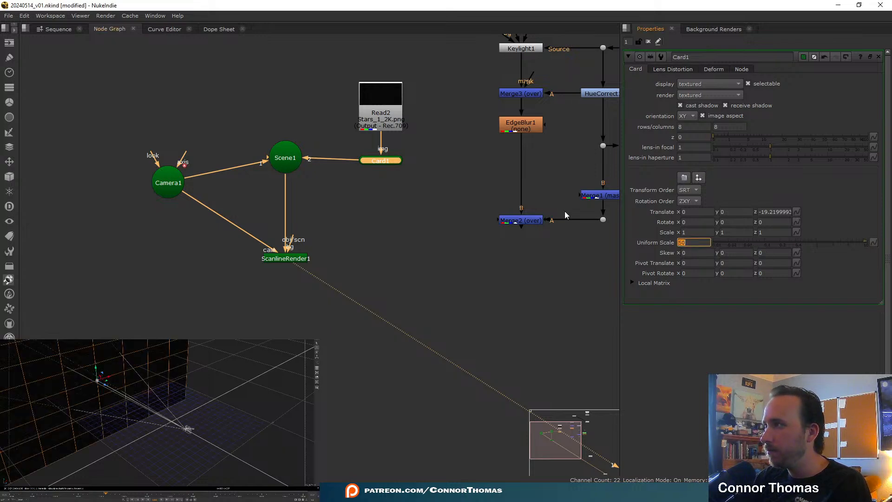
pyautogui.keyDown('ctrl'); pyautogui.moveTo(200, 410); pyautogui.dragTo(91, 367); pyautogui.keyUp('ctrl')
pyautogui.keyDown('ctrl'); pyautogui.moveTo(135, 439); pyautogui.dragTo(177, 460); pyautogui.keyUp('ctrl')
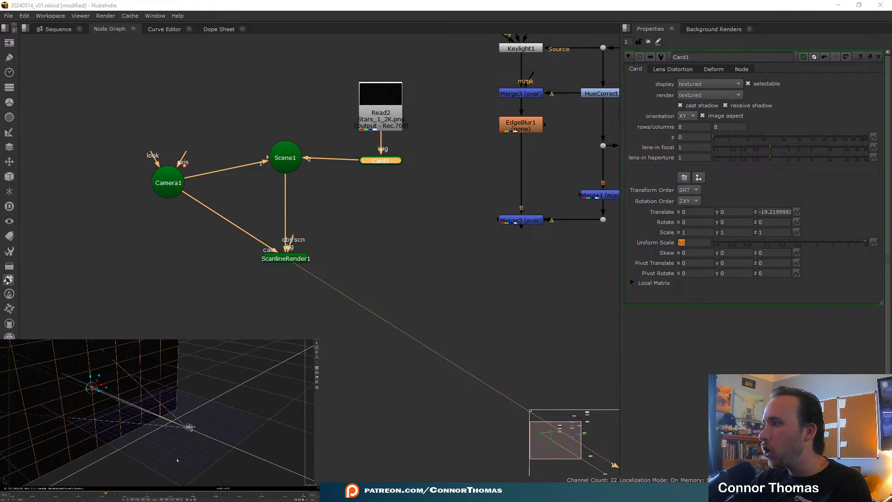
pyautogui.press('l')
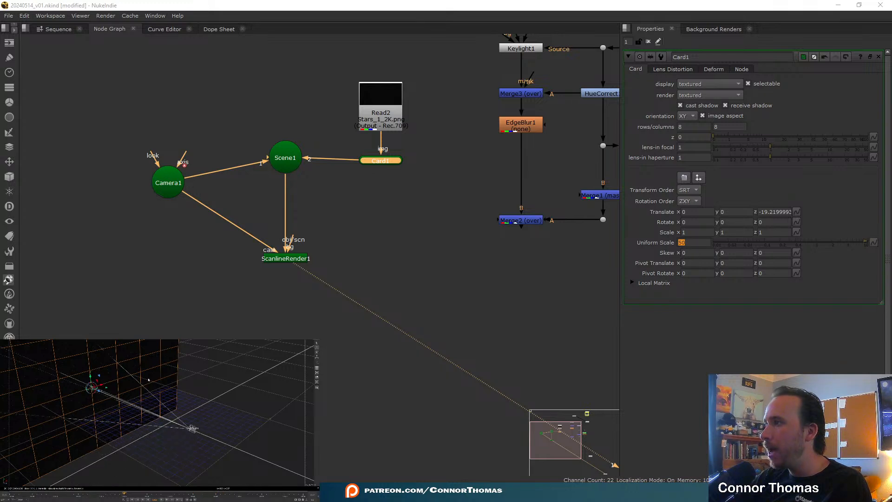
pyautogui.press('Tab')
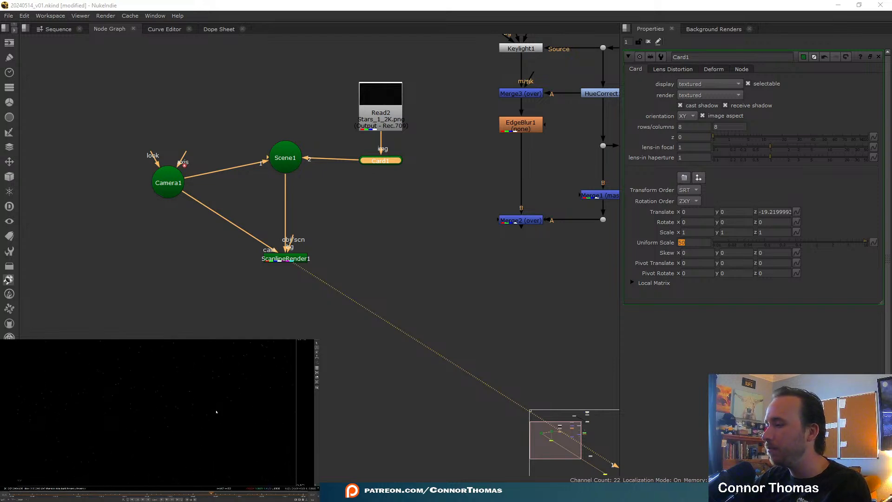
pyautogui.press('Tab')
pyautogui.scroll(-5, 195, 417)
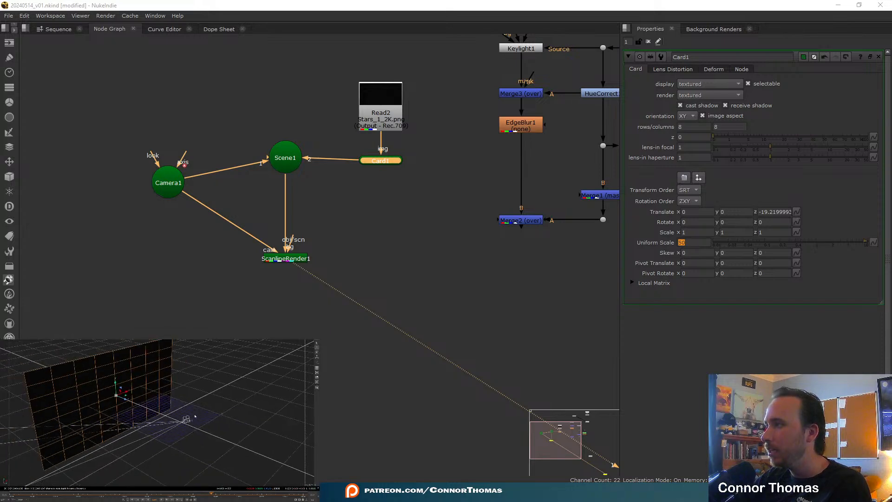
pyautogui.moveTo(195, 418)
pyautogui.keyDown('ctrl'); pyautogui.mouseDown()
pyautogui.moveTo(151, 417)
pyautogui.moveTo(207, 412)
pyautogui.moveTo(157, 420)
pyautogui.moveTo(204, 418)
pyautogui.moveTo(190, 414)
pyautogui.mouseUp(); pyautogui.keyUp('ctrl')
pyautogui.moveTo(200, 494); pyautogui.dragTo(173, 490)
pyautogui.keyDown('ctrl'); pyautogui.moveTo(176, 439); pyautogui.dragTo(20, 413); pyautogui.keyUp('ctrl')
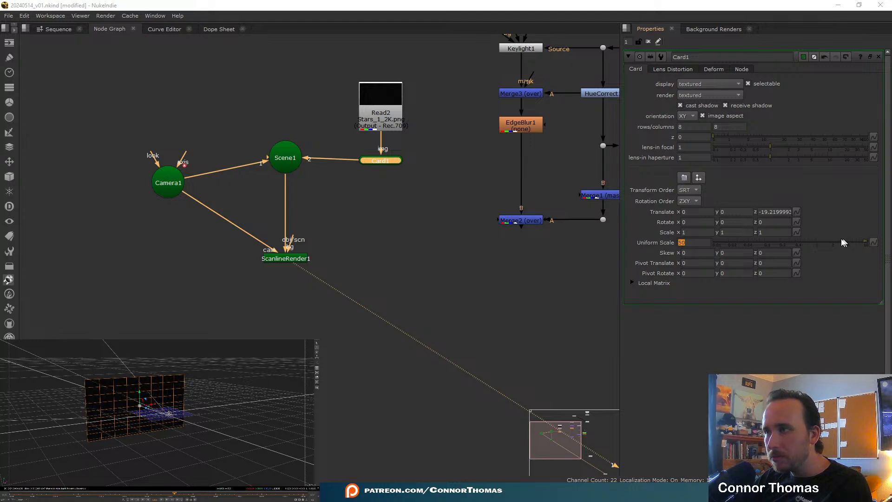
# - Set Card1's uniform scale to 25 and check the ScanlineRender output at another point on the timeline
pyautogui.click(692, 242)
pyautogui.press('BackSpace')
pyautogui.press('BackSpace')
pyautogui.write('25')
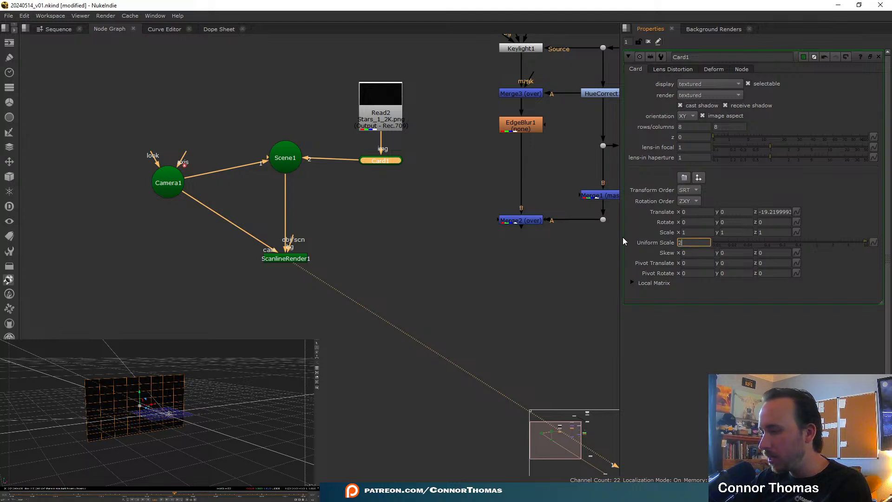
pyautogui.press('Return')
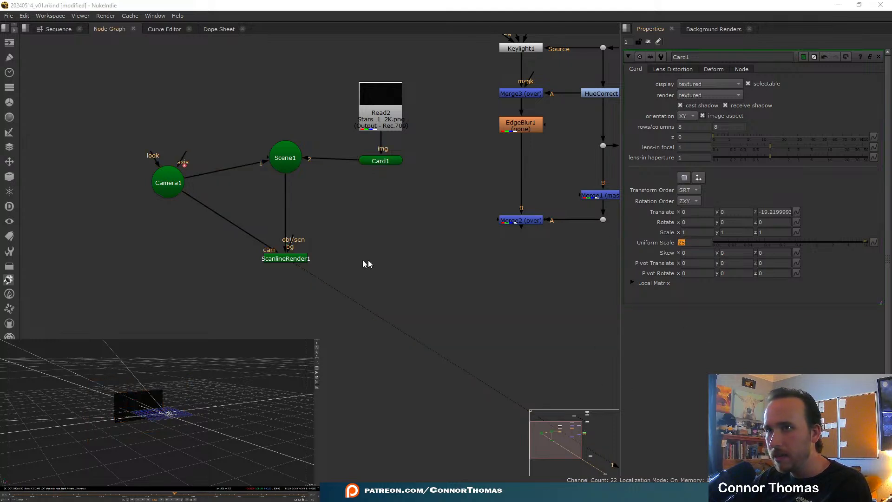
pyautogui.click(287, 258)
pyautogui.press('Tab')
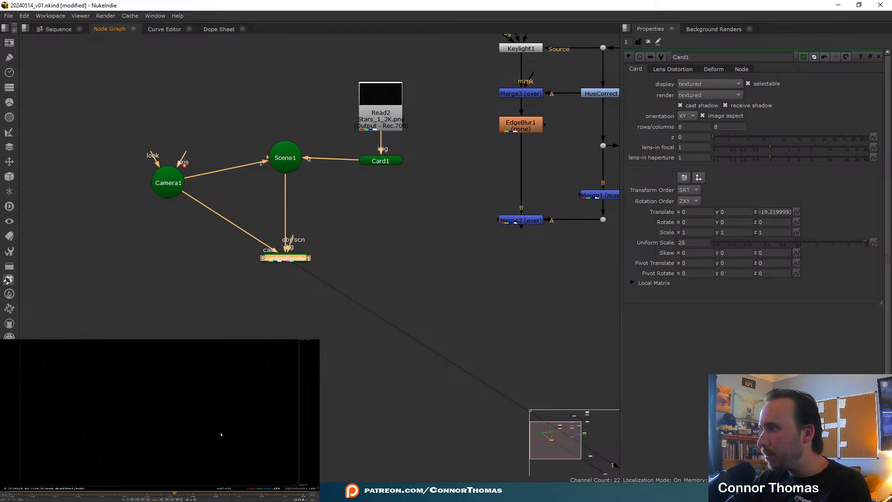
pyautogui.moveTo(181, 496); pyautogui.dragTo(201, 498)
pyautogui.press('Tab')
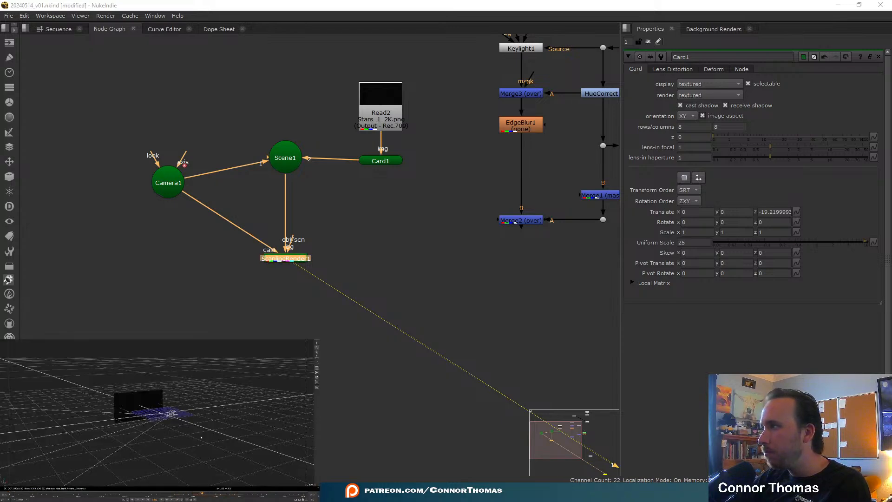
pyautogui.keyDown('ctrl'); pyautogui.moveTo(197, 417); pyautogui.dragTo(164, 459); pyautogui.keyUp('ctrl')
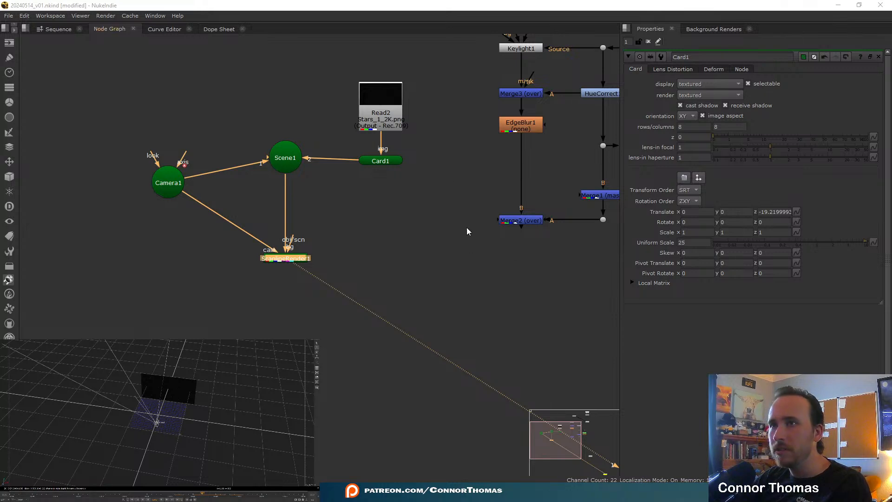
# - Duplicate the Card1 node, place the copy above Scene1 and feed the Read2 star image into it
pyautogui.moveTo(435, 177); pyautogui.dragTo(475, 227, button='middle')
pyautogui.click(428, 210)
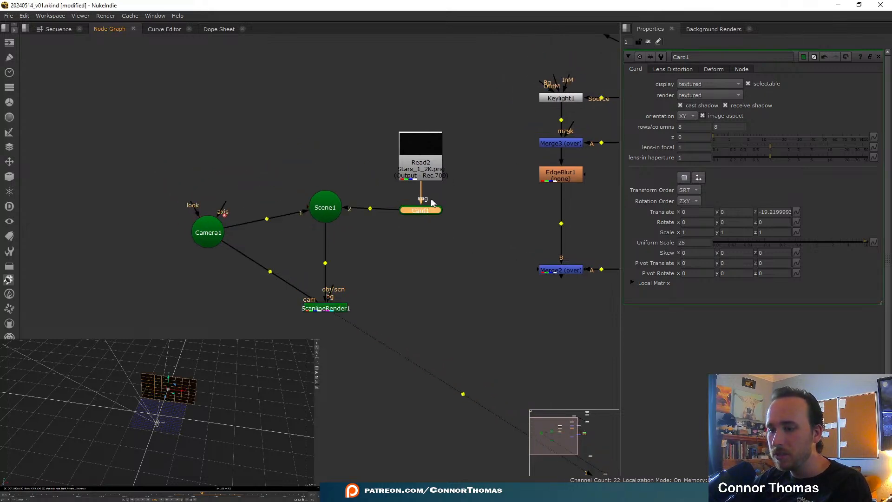
pyautogui.hotkey('ctrl', 'c')
pyautogui.click(333, 165)
pyautogui.hotkey('ctrl', 'v')
pyautogui.moveTo(324, 148); pyautogui.dragTo(414, 160)
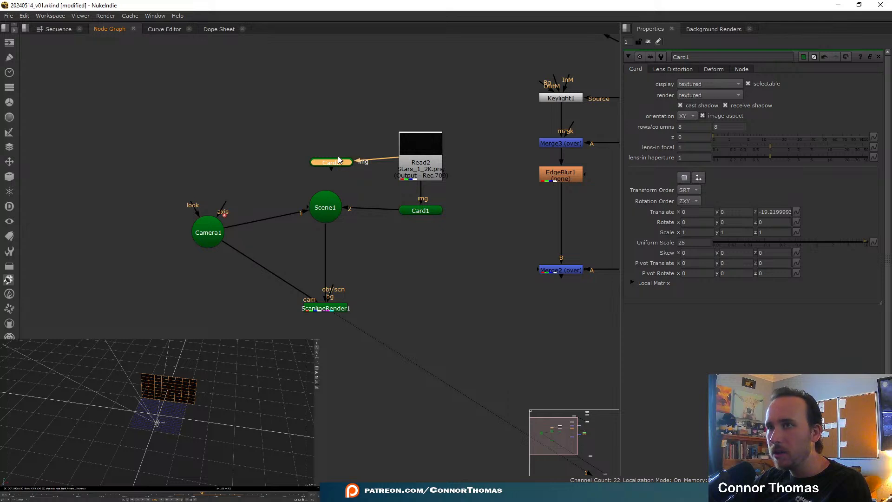
# - Rotate Card2 to about -64 degrees on X and move it to about X -6, Y -8.3, Z -14.5
pyautogui.doubleClick(339, 159)
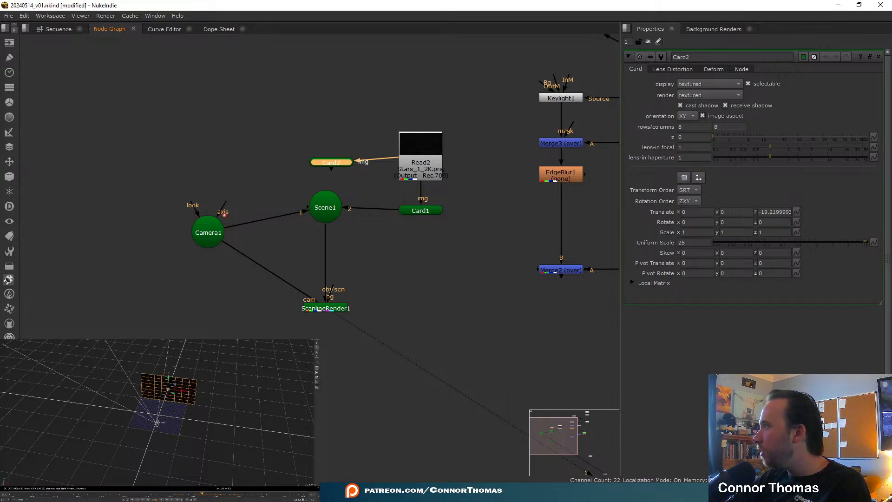
pyautogui.click(317, 352)
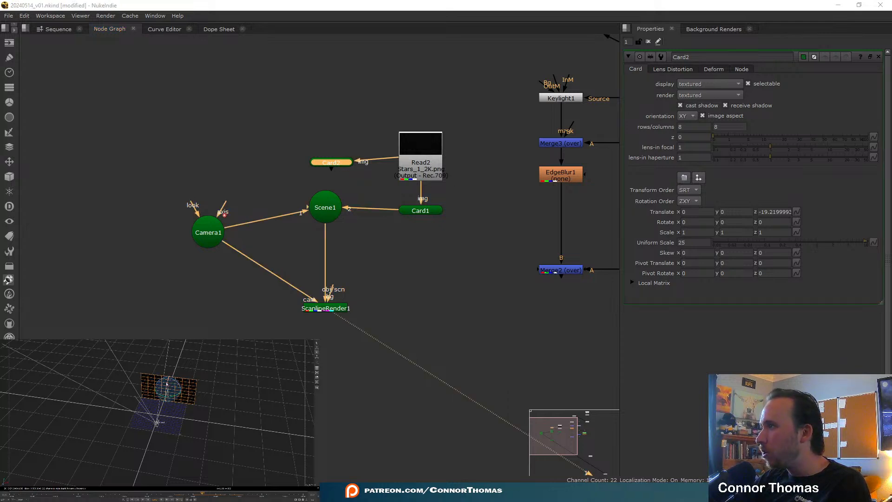
pyautogui.moveTo(166, 395); pyautogui.dragTo(167, 383)
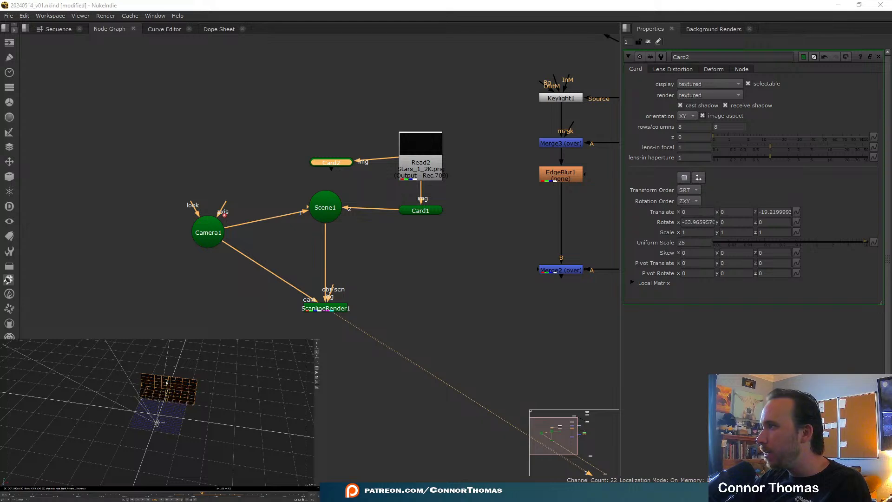
pyautogui.click(316, 347)
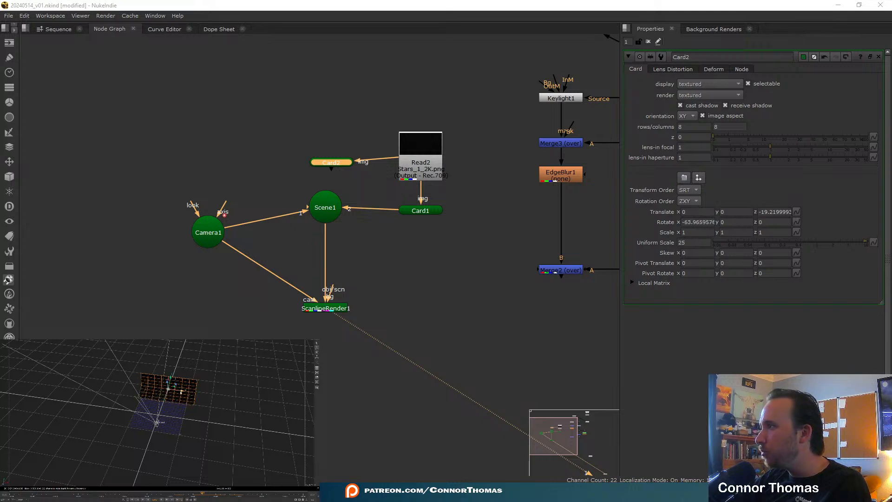
pyautogui.moveTo(169, 390); pyautogui.dragTo(223, 467)
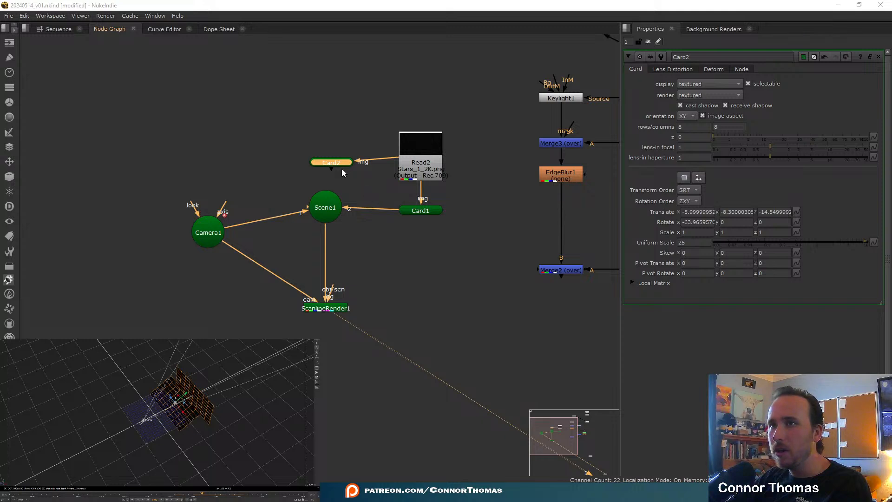
# - Connect Card2 to Scene1 and check the rendered stars further along the camera move
pyautogui.moveTo(334, 181); pyautogui.dragTo(328, 198)
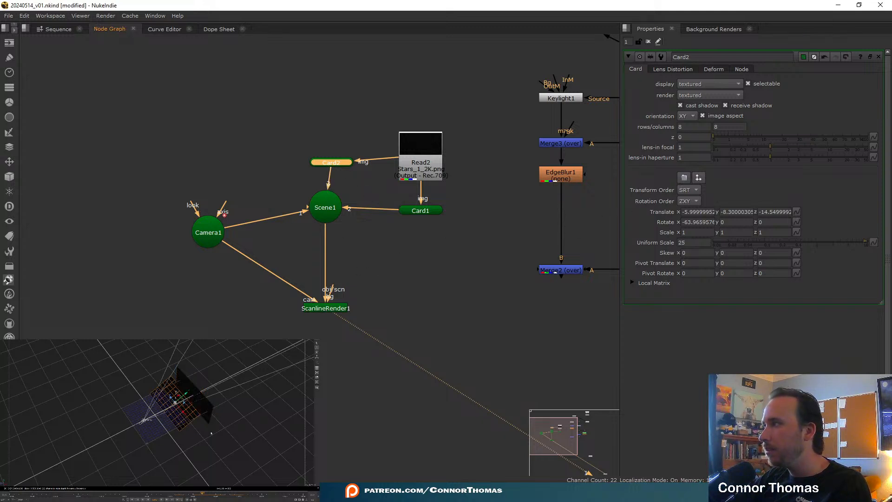
pyautogui.click(175, 459)
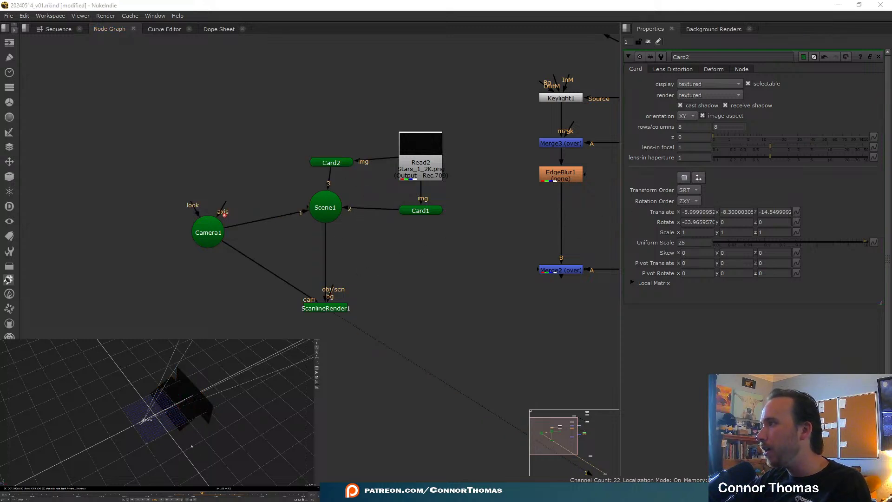
pyautogui.press('Tab')
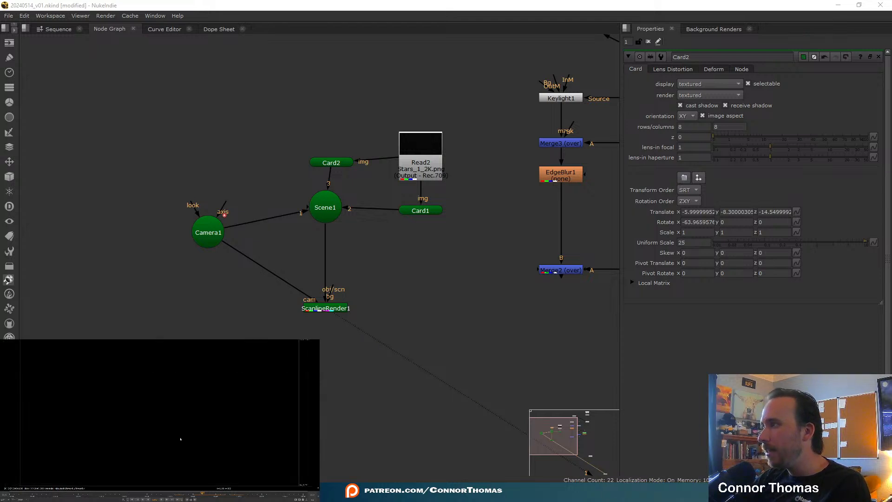
pyautogui.moveTo(201, 496); pyautogui.dragTo(227, 495)
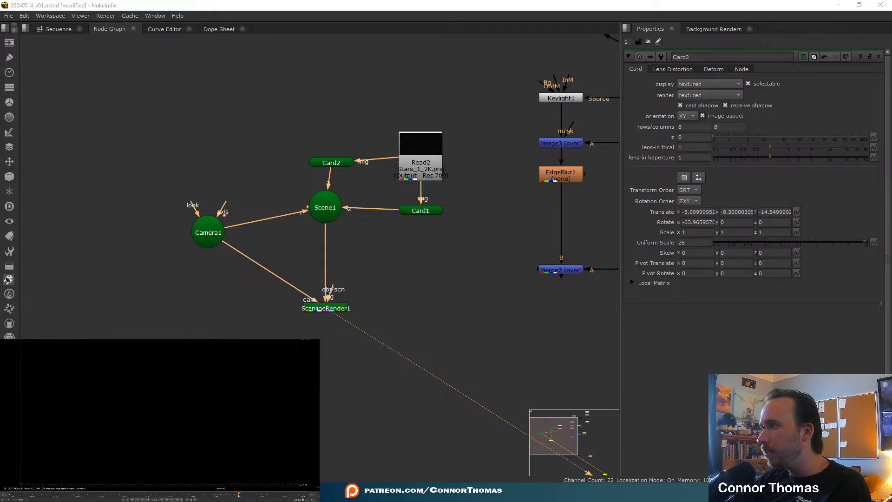
pyautogui.press('Tab')
pyautogui.keyDown('ctrl'); pyautogui.moveTo(209, 431); pyautogui.dragTo(186, 418); pyautogui.keyUp('ctrl')
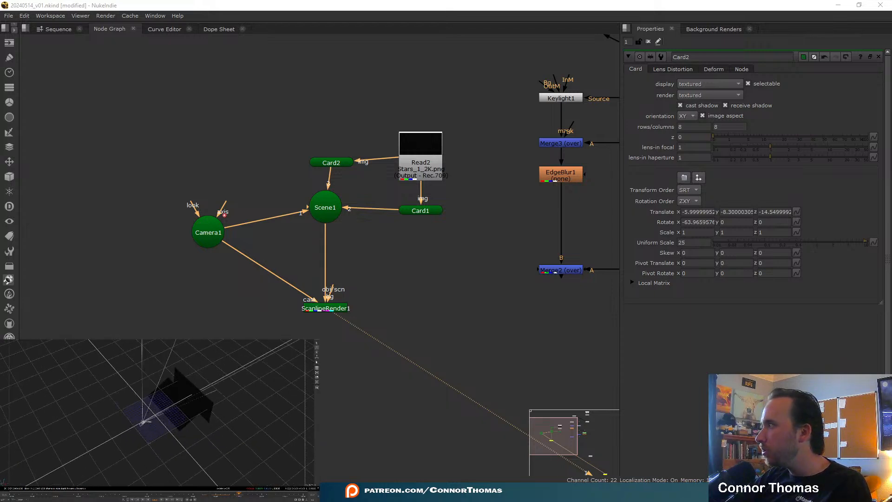
# - Duplicate the Card2 node, feed the Read2 star image into the copy and connect it to Scene1
pyautogui.click(340, 163)
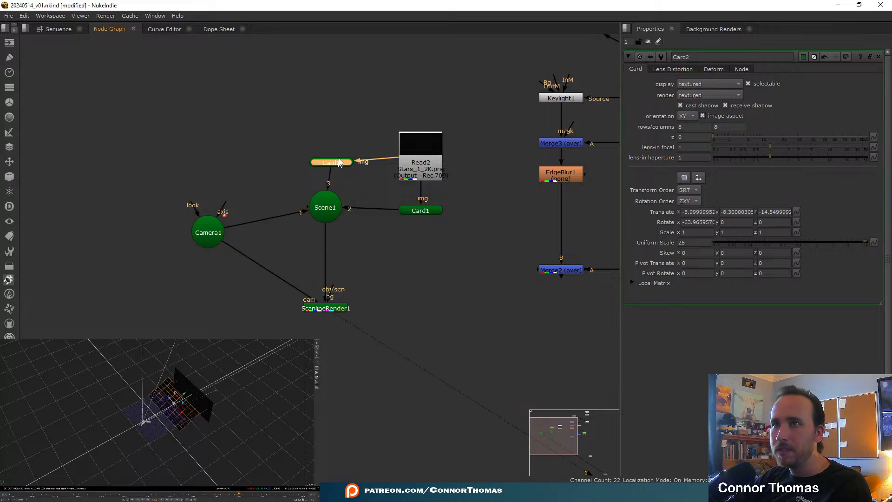
pyautogui.hotkey('ctrl', 'c')
pyautogui.hotkey('ctrl', 'v')
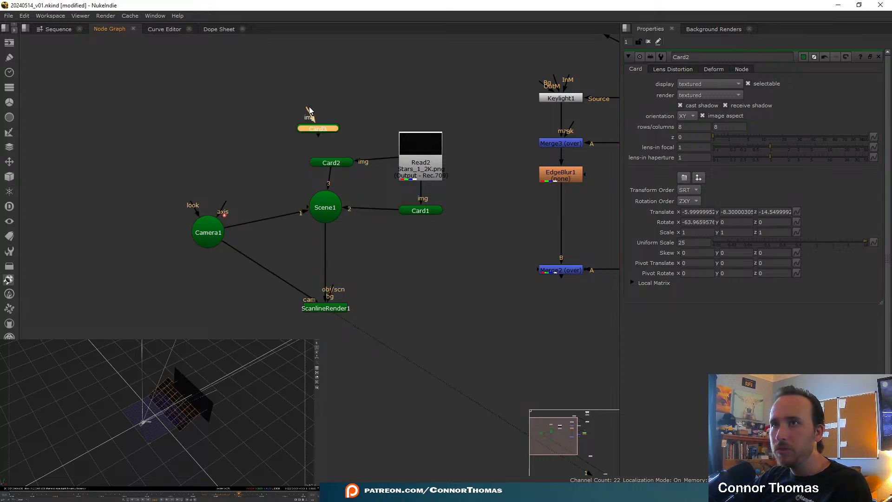
pyautogui.moveTo(309, 110); pyautogui.dragTo(421, 144)
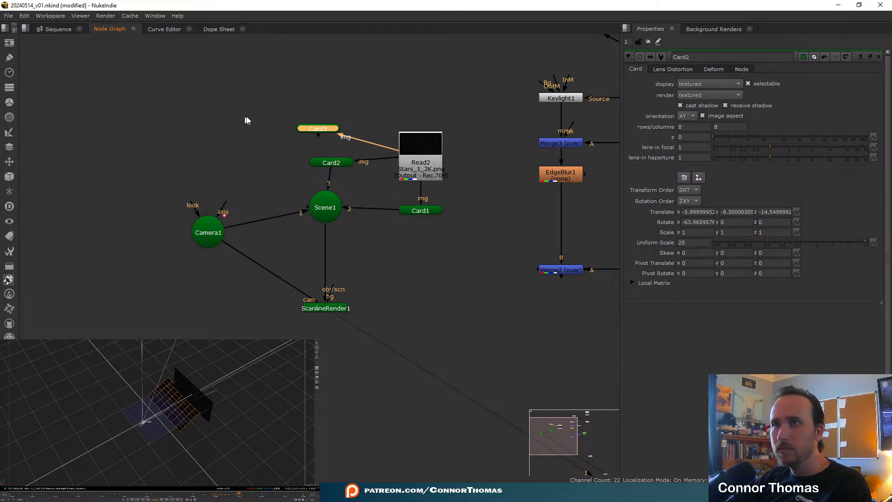
pyautogui.moveTo(319, 145); pyautogui.dragTo(325, 205)
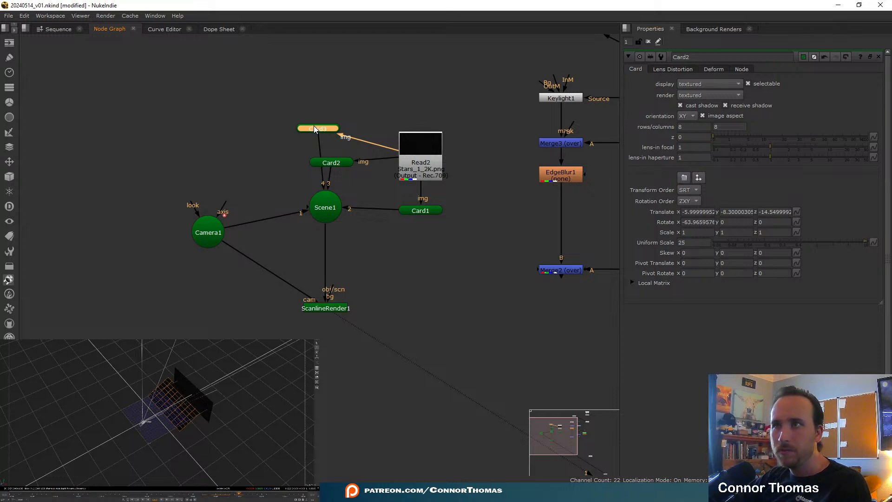
# - Move Card3 to about X -14.8, Y -17.75, Z -5.35 and set its uniform scale to 30
pyautogui.moveTo(174, 403); pyautogui.dragTo(196, 409)
pyautogui.moveTo(139, 415); pyautogui.dragTo(132, 430)
pyautogui.keyDown('ctrl'); pyautogui.moveTo(210, 438); pyautogui.dragTo(163, 449); pyautogui.keyUp('ctrl')
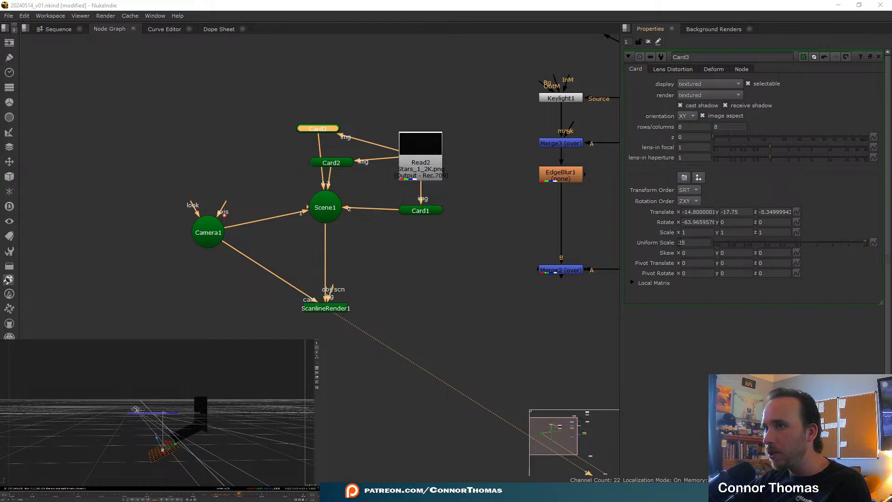
pyautogui.moveTo(686, 243); pyautogui.dragTo(663, 235)
pyautogui.press('Return')
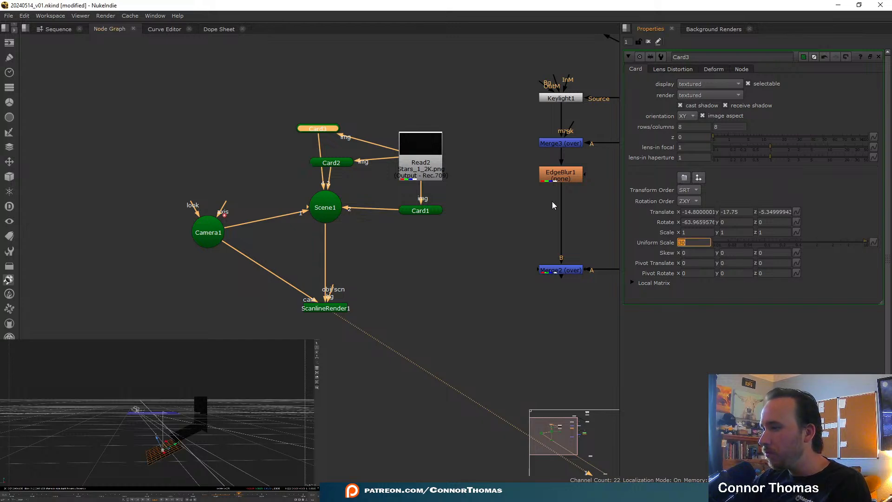
pyautogui.click(128, 377)
pyautogui.moveTo(127, 377)
pyautogui.keyDown('ctrl'); pyautogui.mouseDown()
pyautogui.moveTo(157, 416)
pyautogui.moveTo(169, 416)
pyautogui.moveTo(126, 399)
pyautogui.moveTo(115, 379)
pyautogui.mouseUp(); pyautogui.keyUp('ctrl')
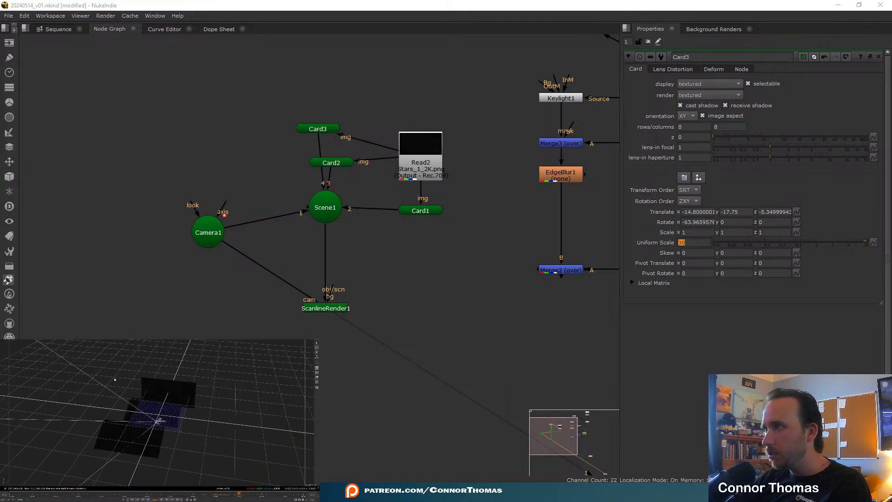
pyautogui.press('Tab')
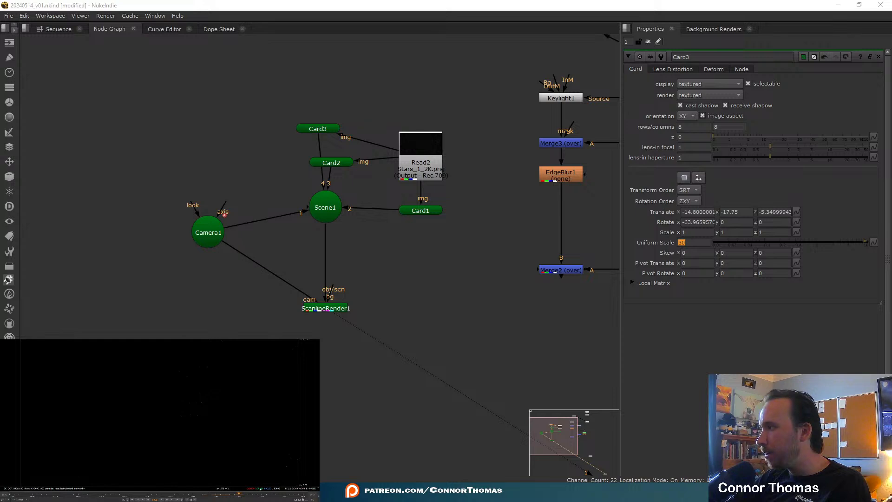
pyautogui.press('Tab')
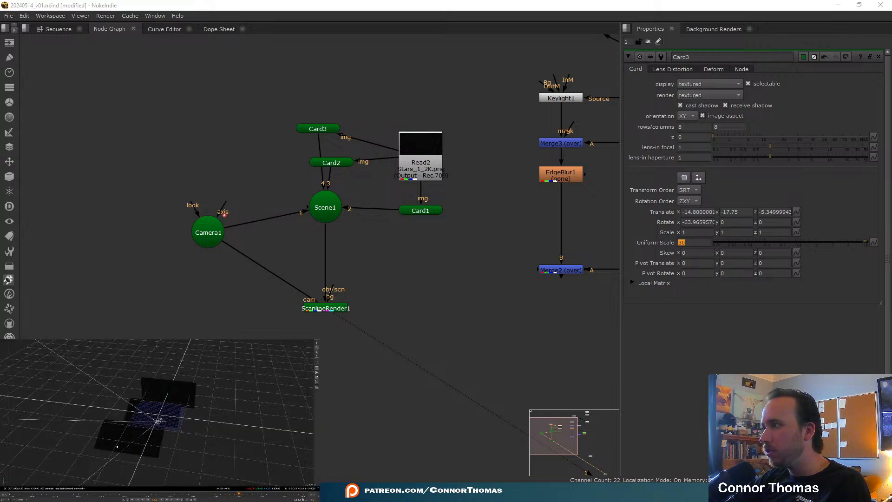
# - Duplicate the Card3 node, feed the Read2 star image into the copy and connect it to Scene1
pyautogui.click(114, 444)
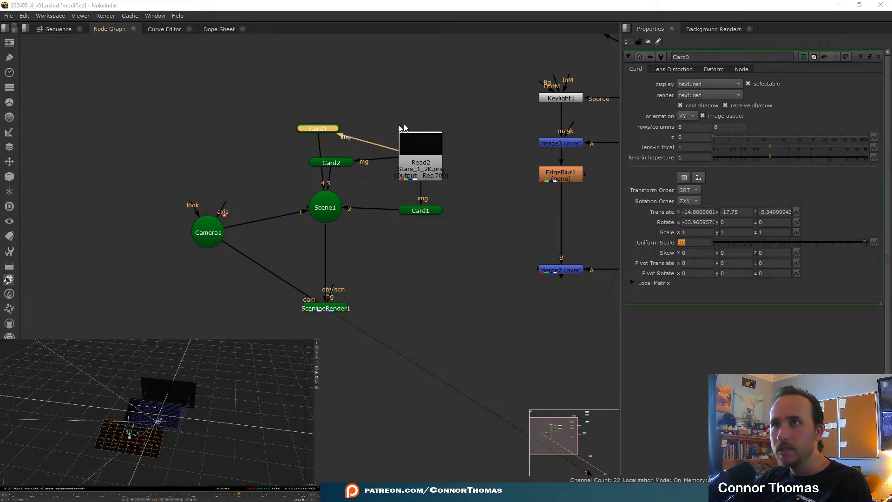
pyautogui.hotkey('ctrl', 'c')
pyautogui.hotkey('ctrl', 'v')
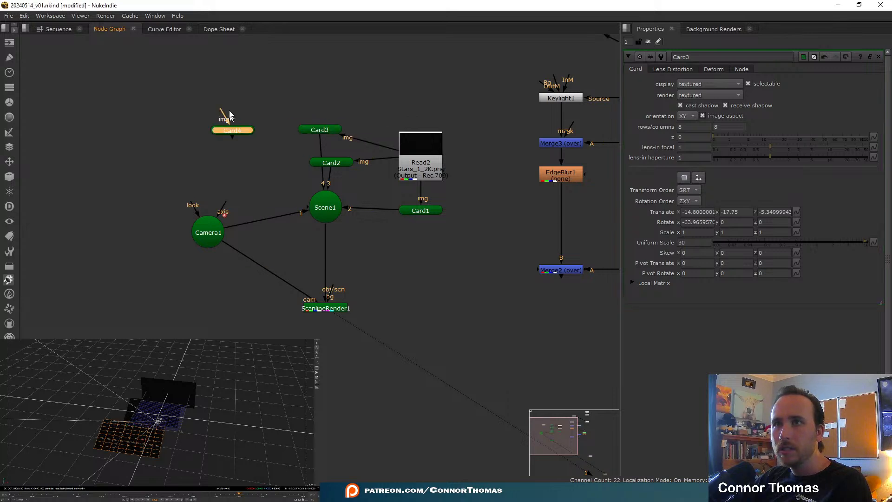
pyautogui.moveTo(224, 113); pyautogui.dragTo(416, 144)
pyautogui.moveTo(232, 143); pyautogui.dragTo(325, 208)
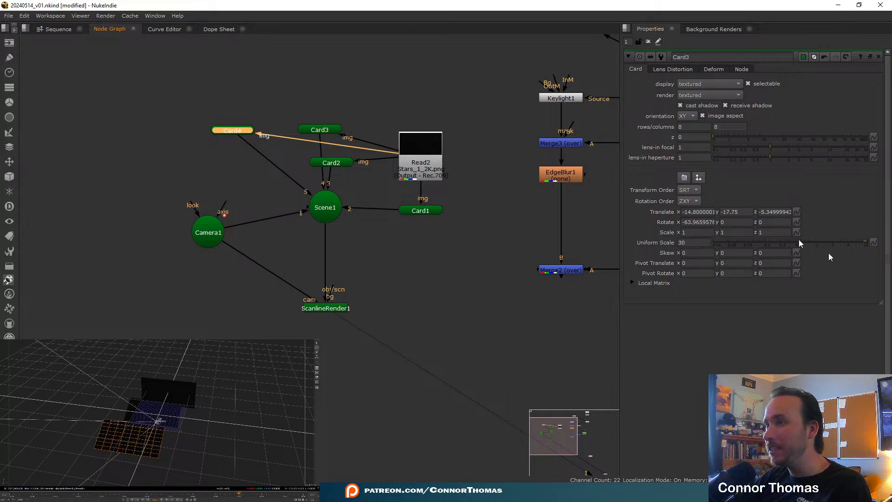
# - Move Card4 in the 3D view to about X -24.95, Y -14.2, Z -14.95
pyautogui.doubleClick(234, 130)
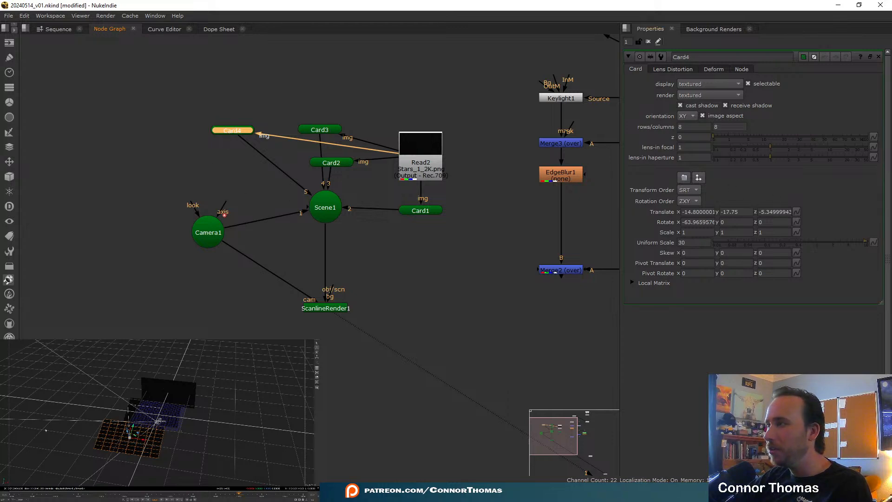
pyautogui.moveTo(130, 440); pyautogui.dragTo(119, 427)
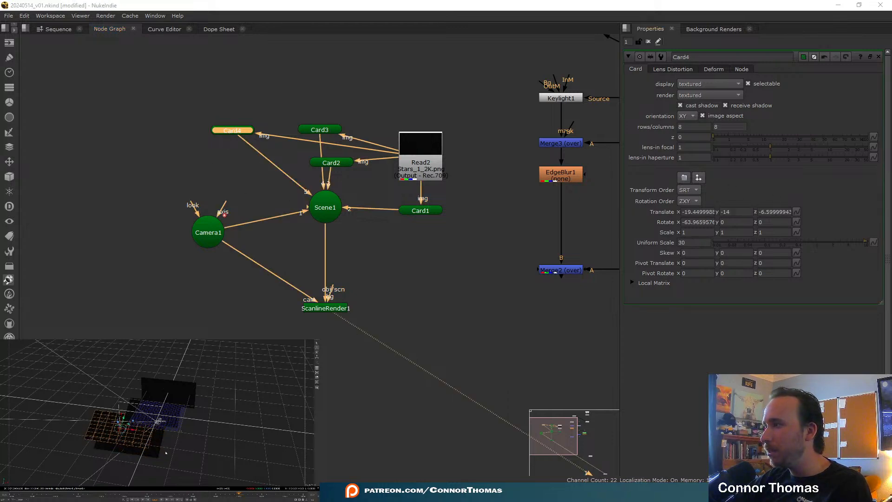
pyautogui.keyDown('ctrl'); pyautogui.moveTo(166, 454); pyautogui.dragTo(178, 475); pyautogui.keyUp('ctrl')
pyautogui.moveTo(117, 419); pyautogui.dragTo(149, 473)
pyautogui.scroll(-4, 148, 458)
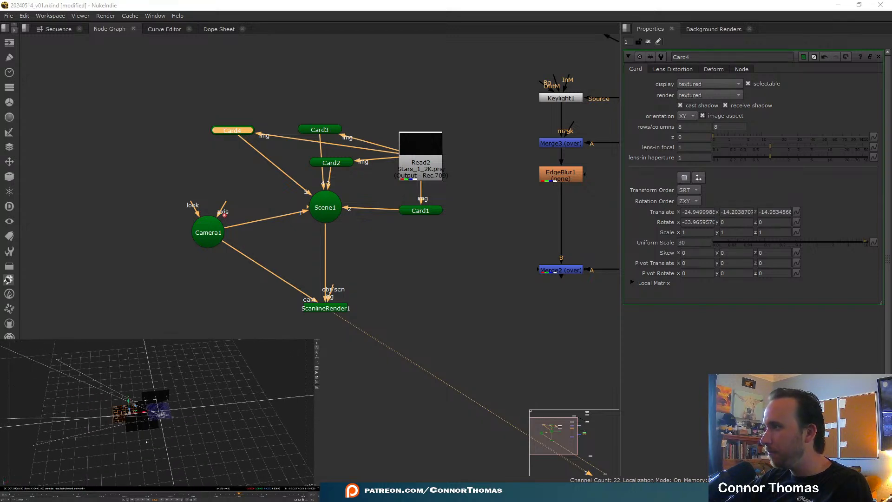
# - Check the rendered stars through the camera near the end of the move and close Card4's properties
pyautogui.moveTo(238, 494); pyautogui.dragTo(305, 497)
pyautogui.press('Tab')
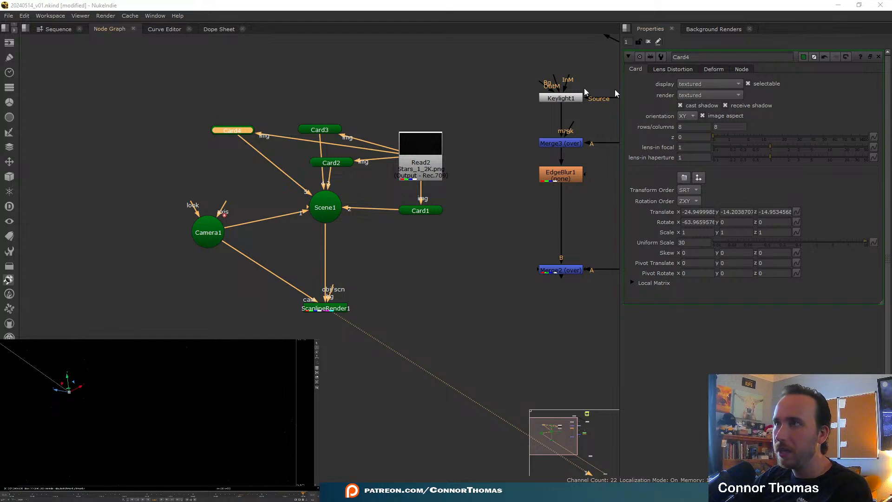
pyautogui.click(649, 41)
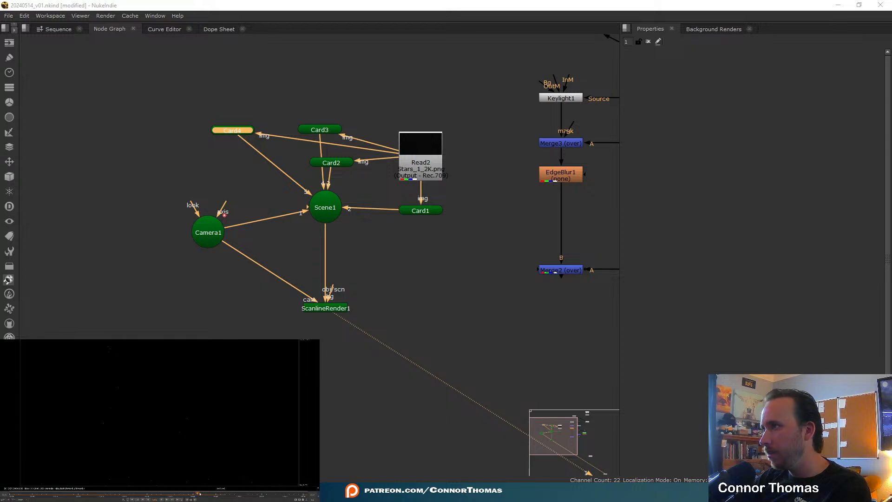
# - Duplicate the Card4 node, feed the Read2 star image into the copy and connect it to Scene1
pyautogui.press('Tab')
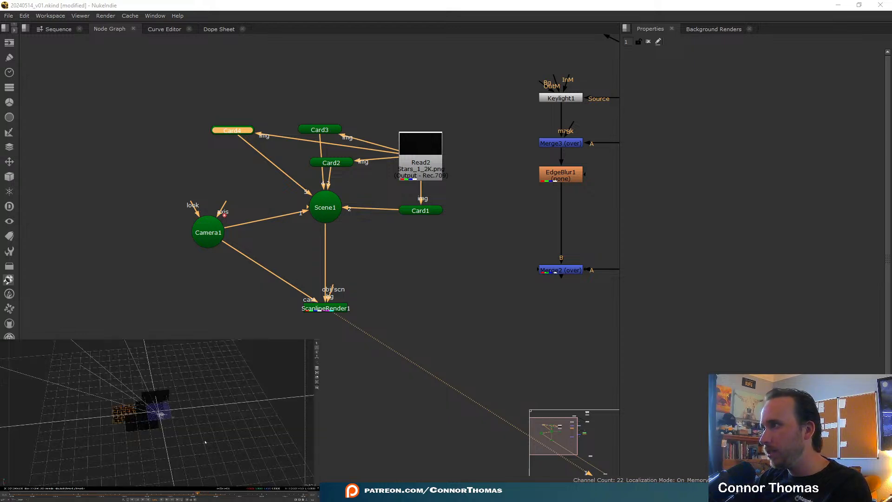
pyautogui.keyDown('ctrl'); pyautogui.moveTo(205, 442); pyautogui.dragTo(113, 424); pyautogui.keyUp('ctrl')
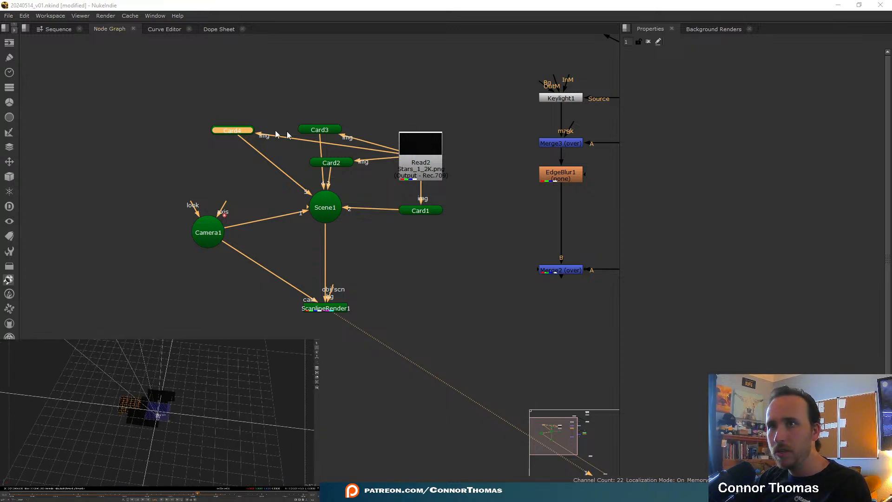
pyautogui.doubleClick(243, 132)
pyautogui.hotkey('ctrl', 'v')
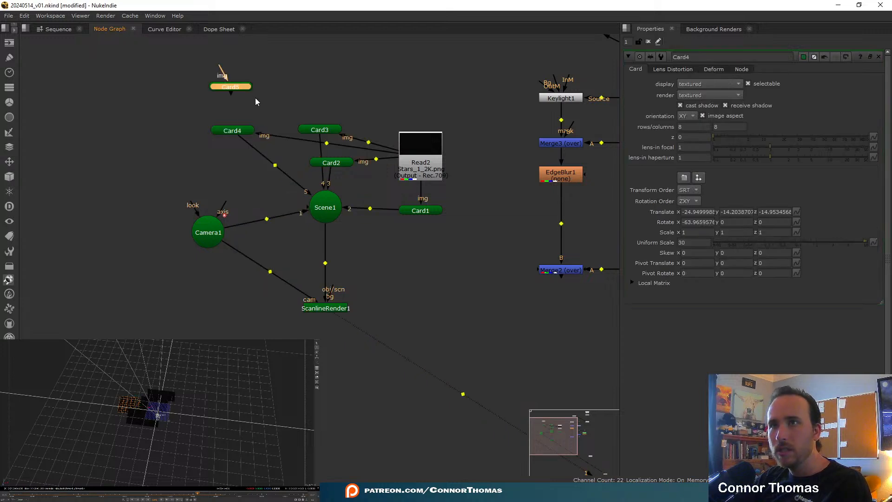
pyautogui.moveTo(222, 65); pyautogui.dragTo(411, 151)
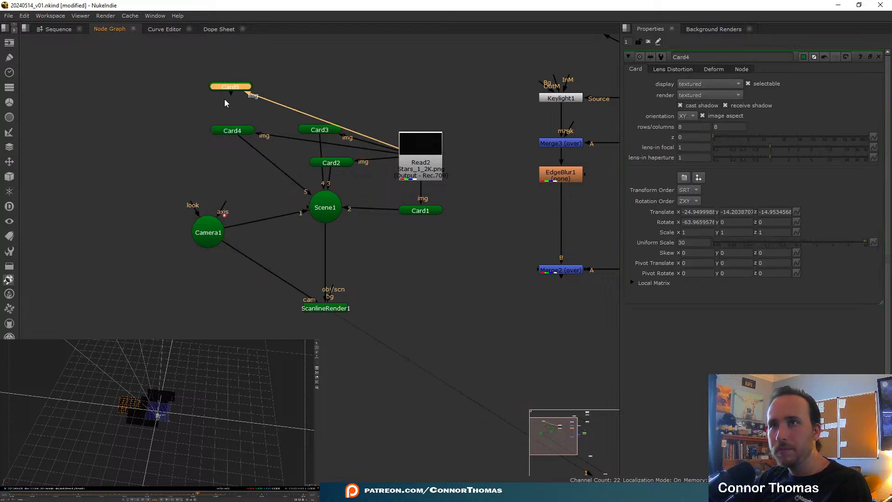
pyautogui.moveTo(279, 149); pyautogui.dragTo(326, 204)
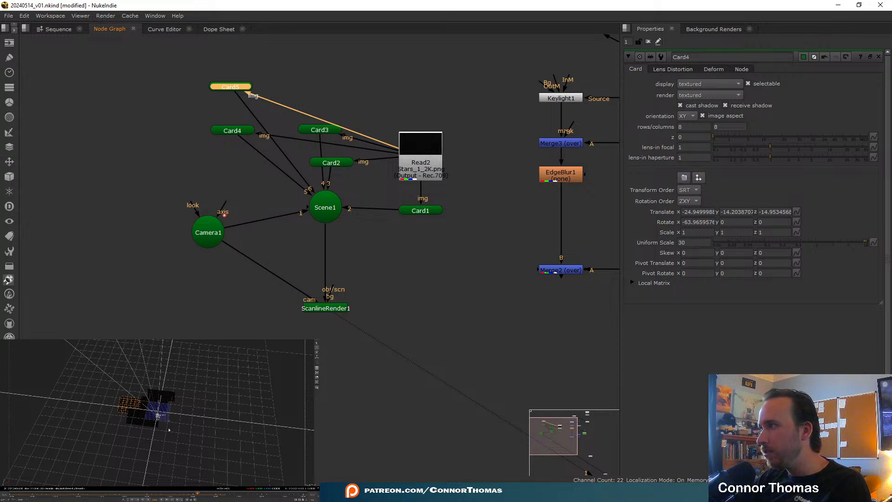
# - Move Card5 to about X -23.76, Y -5, Z -29.76, check it in the render and close its properties
pyautogui.doubleClick(243, 87)
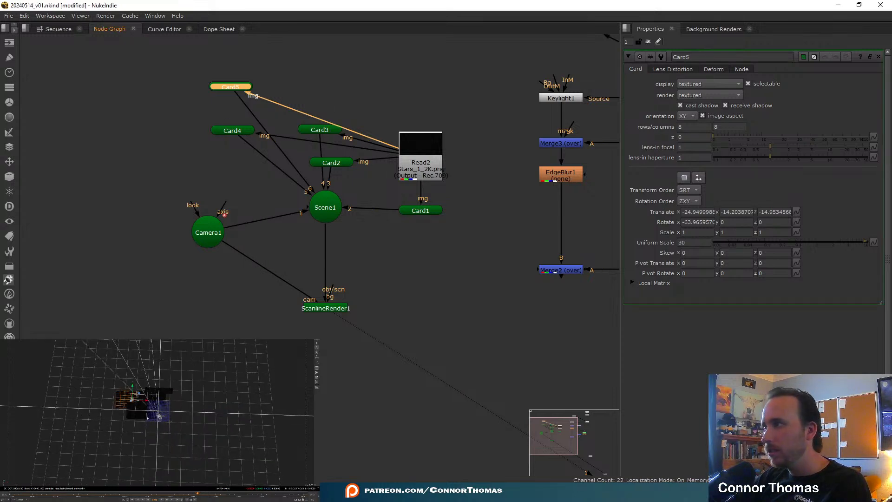
pyautogui.moveTo(132, 399); pyautogui.dragTo(173, 419)
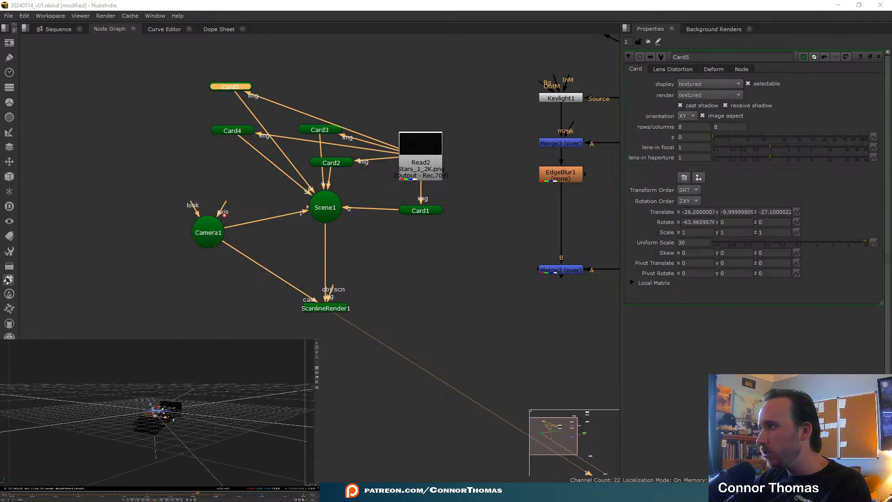
pyautogui.press('Tab')
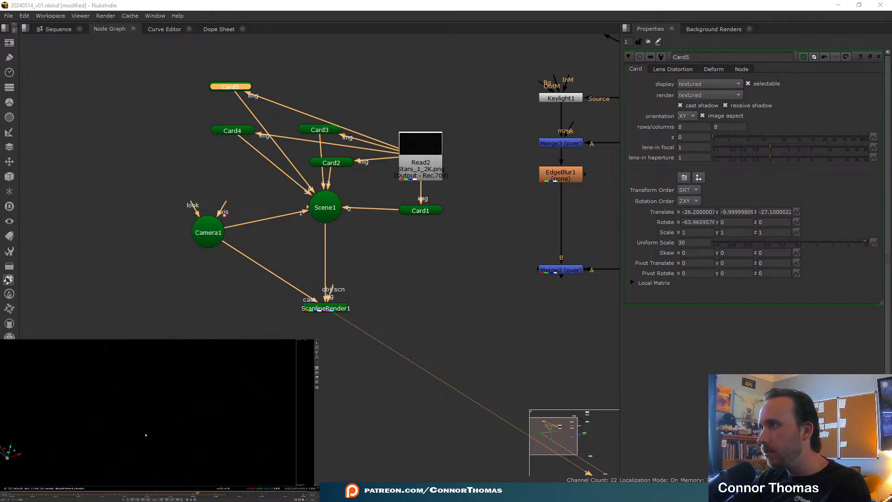
pyautogui.moveTo(7, 457); pyautogui.dragTo(17, 373)
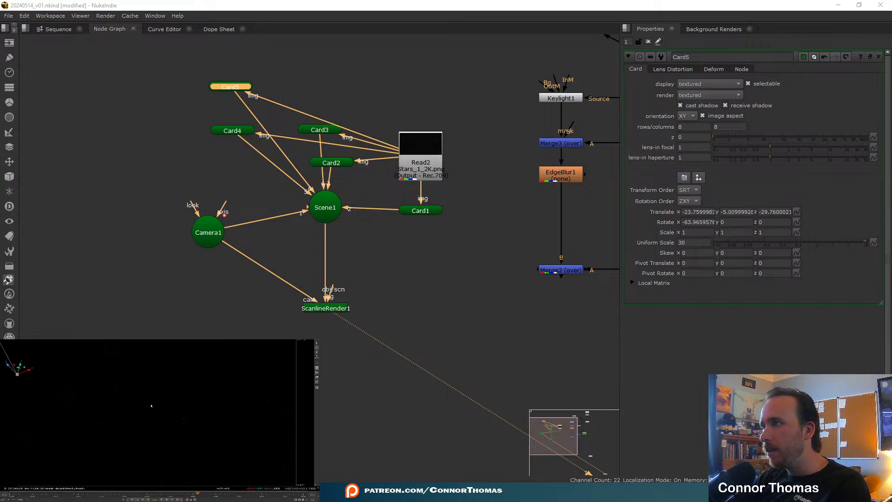
pyautogui.press('Tab')
pyautogui.press('Tab')
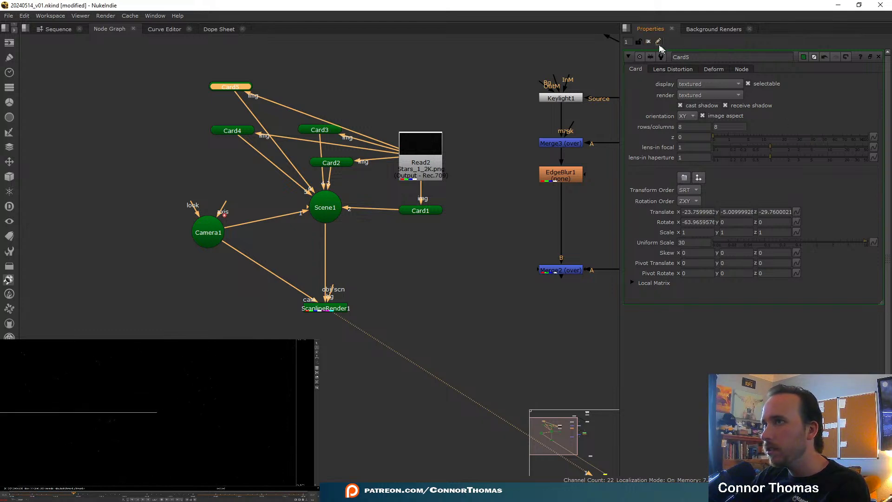
pyautogui.click(648, 42)
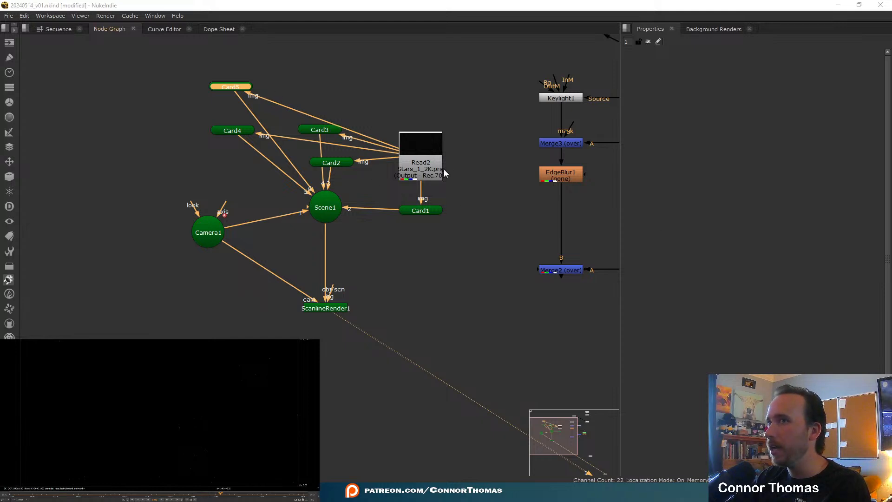
# - Move the Read2 node higher above the cards in the node graph and inspect its star image in the viewer
pyautogui.moveTo(431, 165); pyautogui.dragTo(431, 76)
pyautogui.press('1')
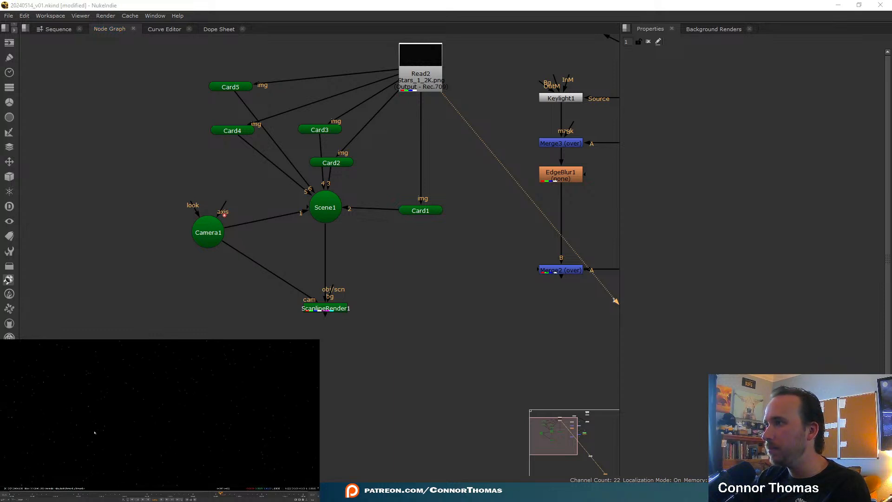
pyautogui.scroll(-3, 124, 409)
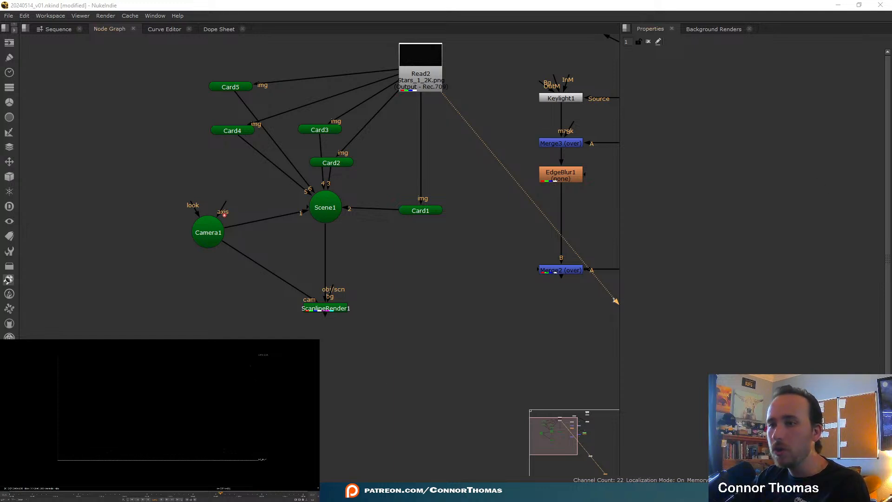
pyautogui.moveTo(396, 492)
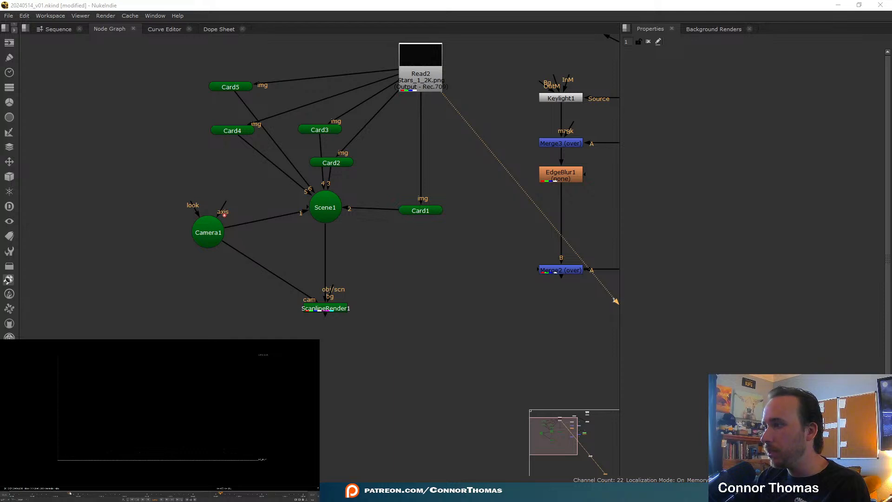
pyautogui.moveTo(177, 494); pyautogui.dragTo(82, 496)
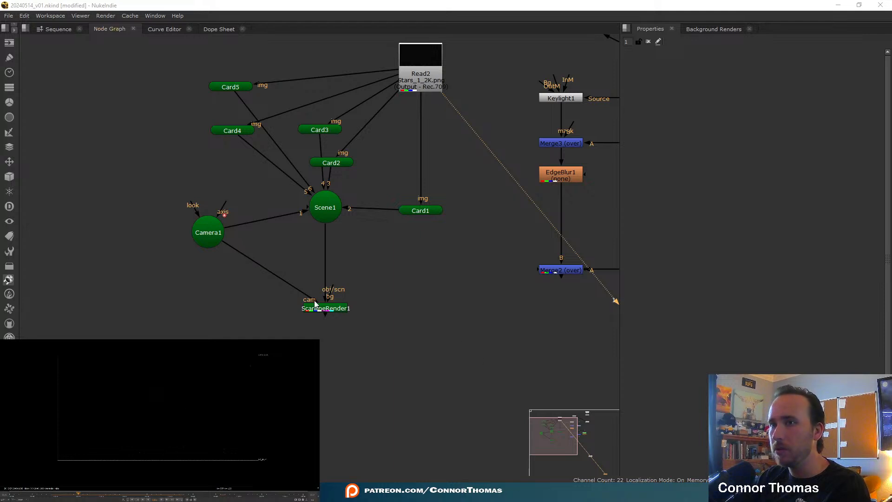
# - View the ScanlineRender1 output and set its MultiSample samples to 10
pyautogui.click(305, 309)
pyautogui.press('1')
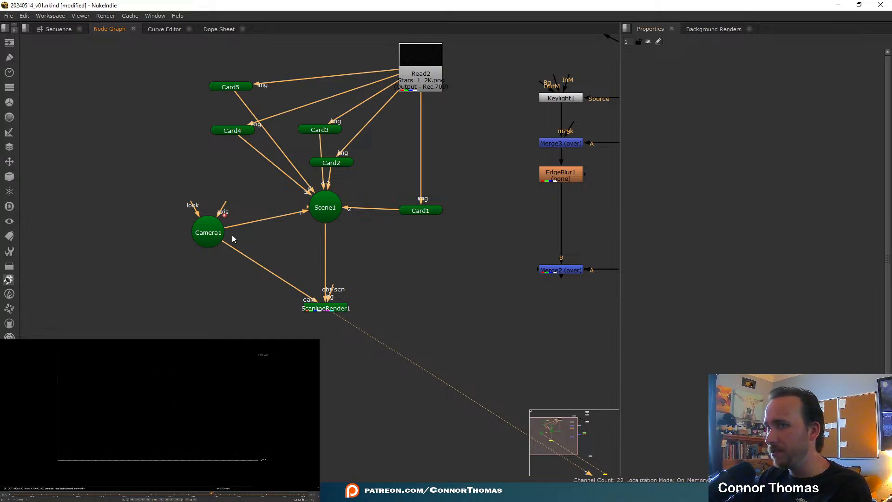
pyautogui.doubleClick(327, 309)
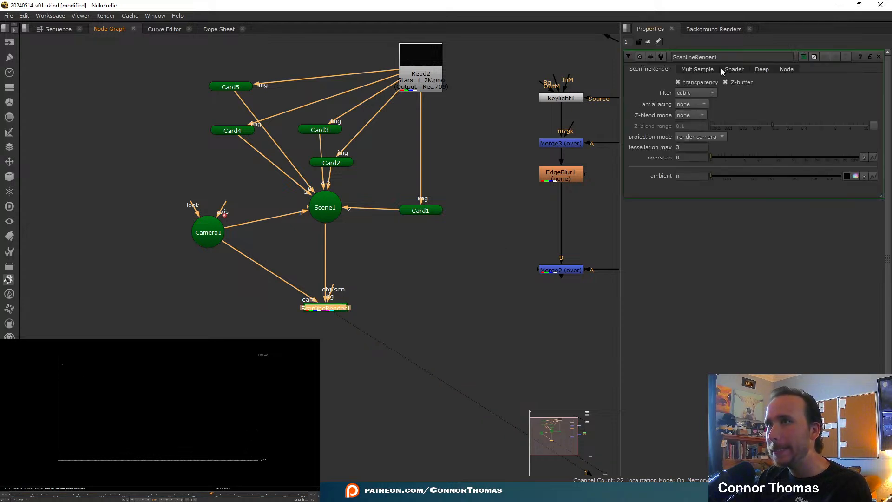
pyautogui.click(697, 69)
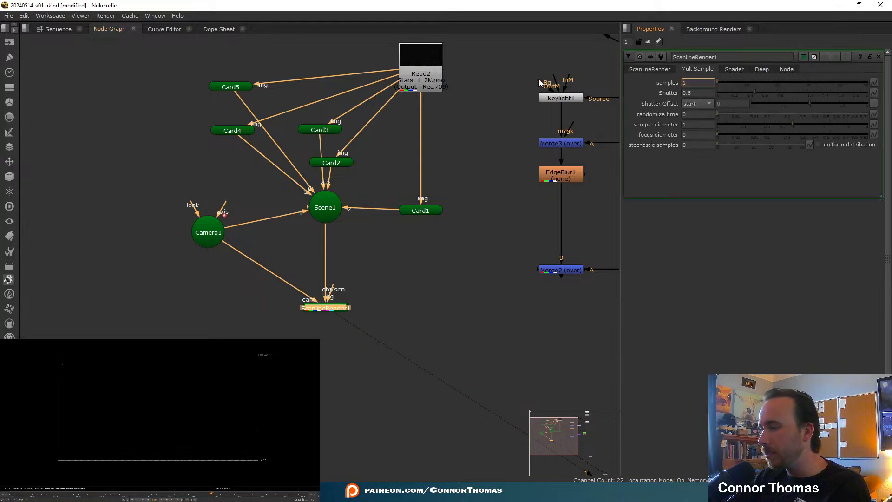
pyautogui.write('0')
pyautogui.press('Return')
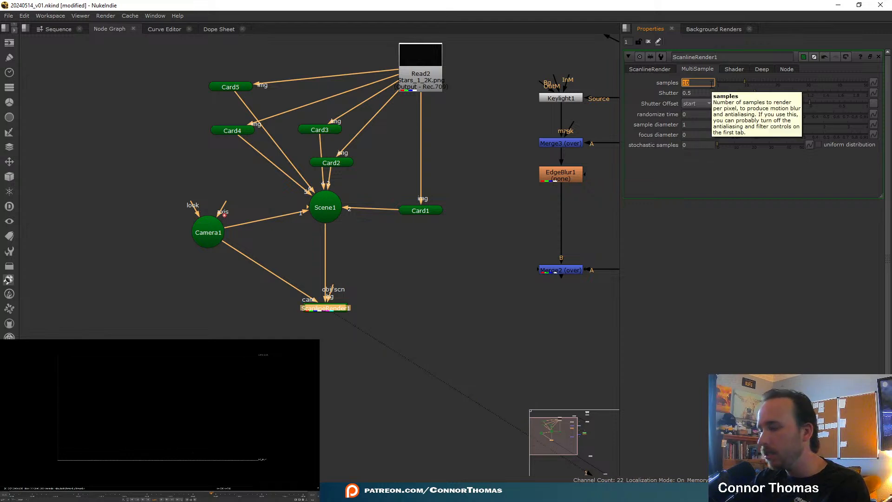
# - Try ScanlineRender1 with 2 and with 5 samples to compare the rendered stars
pyautogui.write('2')
pyautogui.press('Return')
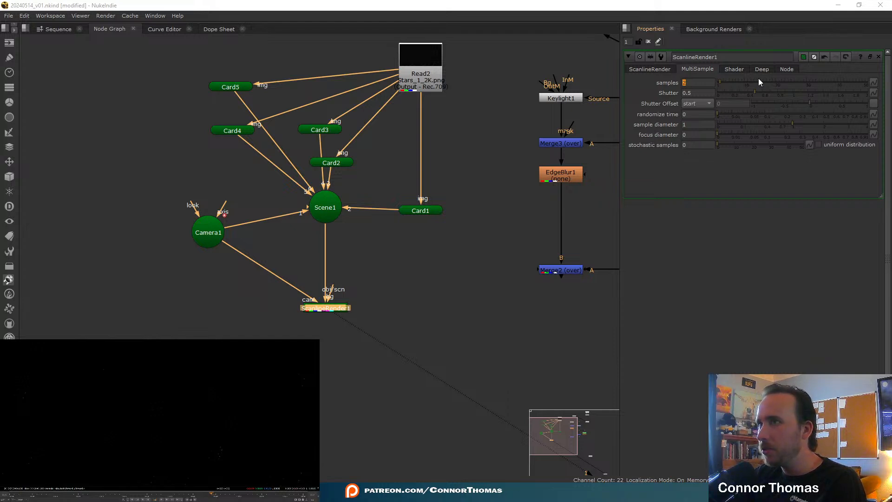
pyautogui.click(697, 81)
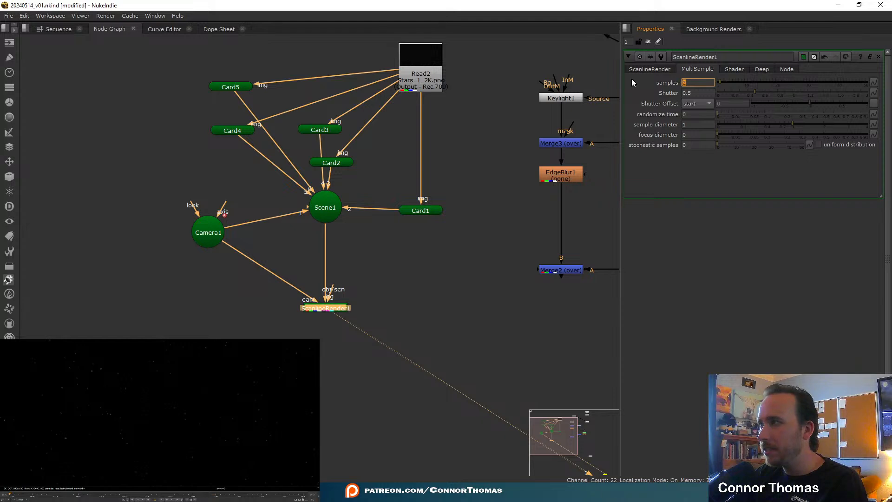
pyautogui.write('5')
pyautogui.press('Return')
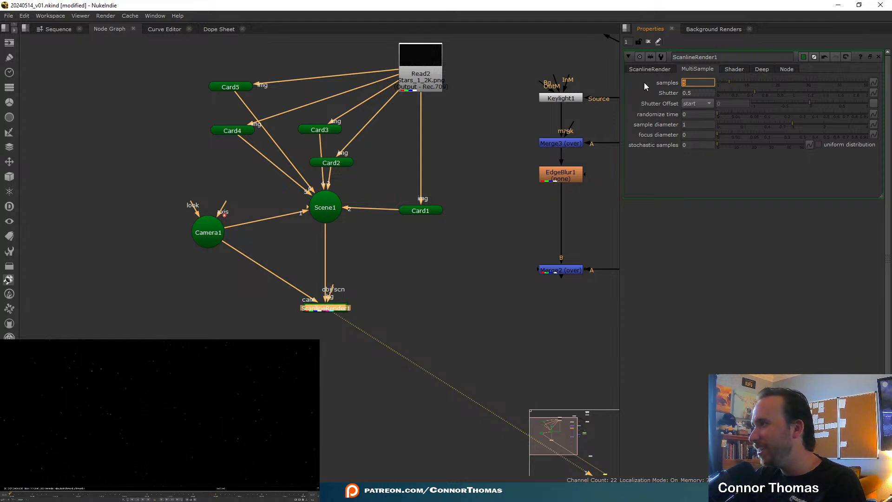
pyautogui.click(581, 66)
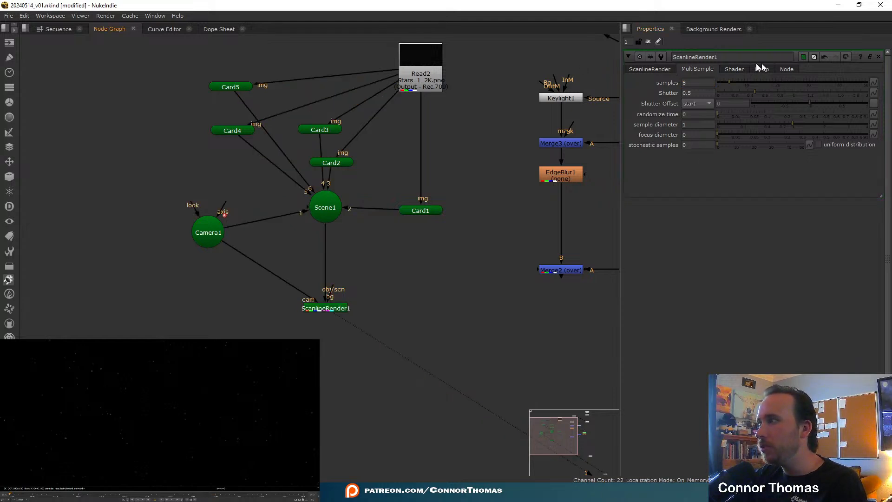
# - Set ScanlineRender1's samples back to 10 and check the render further along the camera move
pyautogui.click(694, 82)
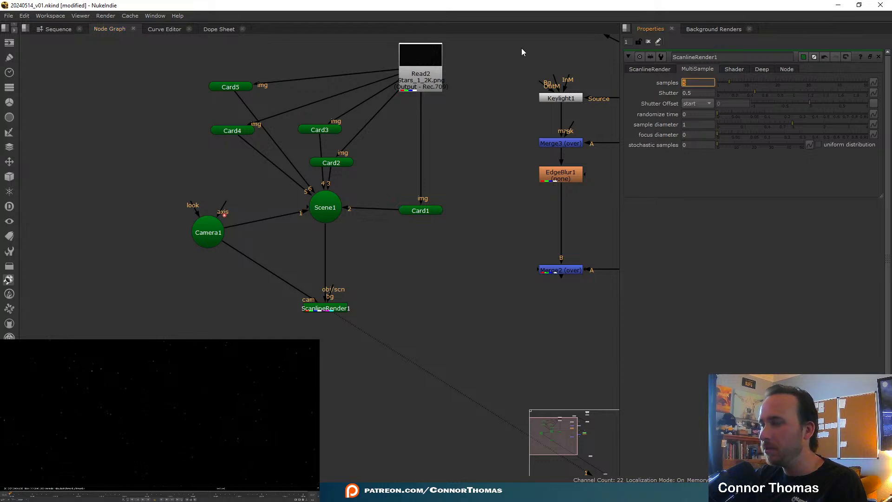
pyautogui.write('10')
pyautogui.press('Return')
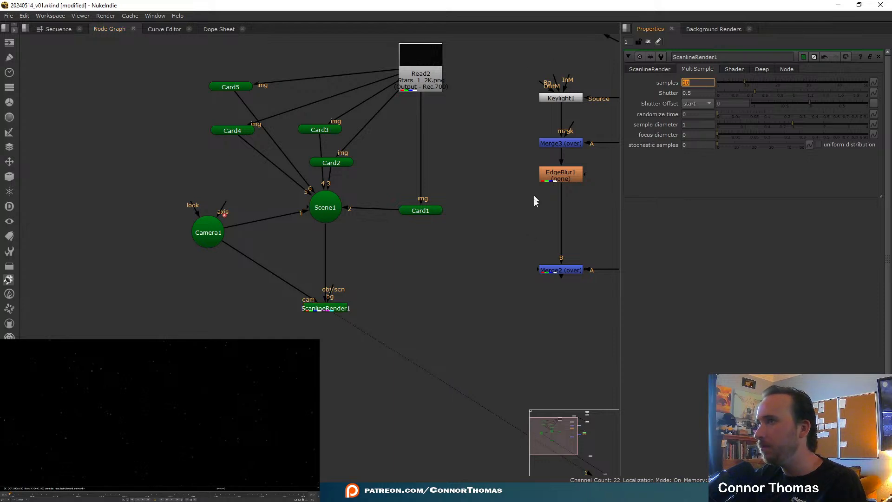
pyautogui.click(518, 335)
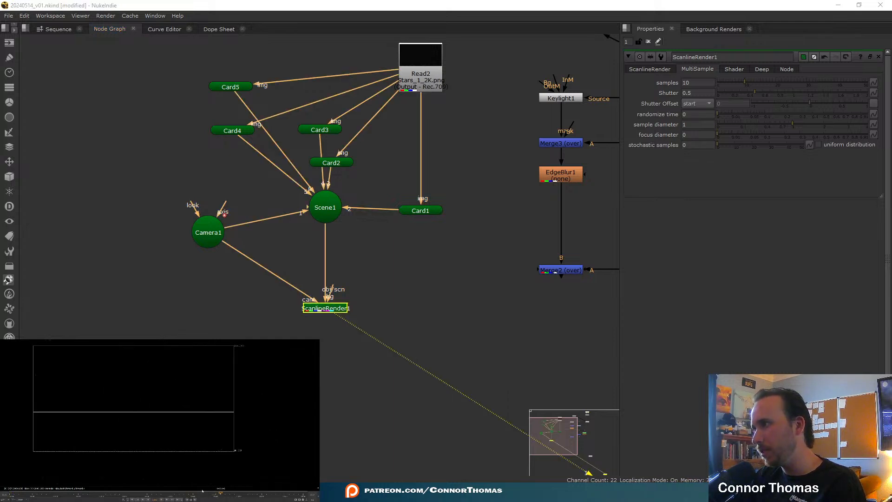
# - View the Read2 star image, add an Exposure node below it and set its red, green and blue to 0.57
pyautogui.moveTo(434, 147); pyautogui.dragTo(430, 175, button='middle')
pyautogui.click(424, 105)
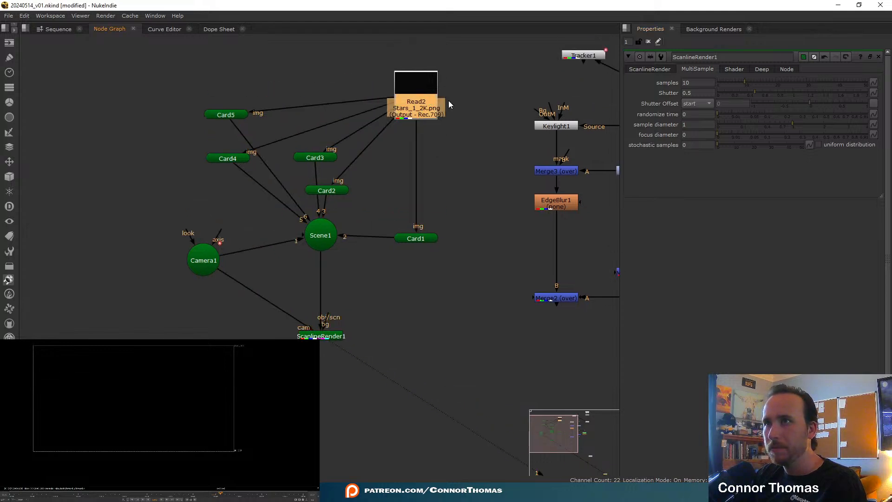
pyautogui.press('1')
pyautogui.press('Tab')
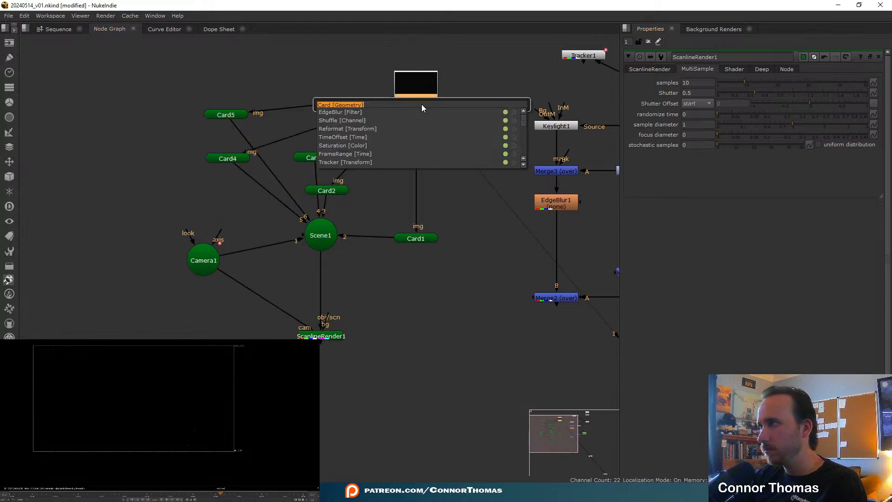
pyautogui.write('expo')
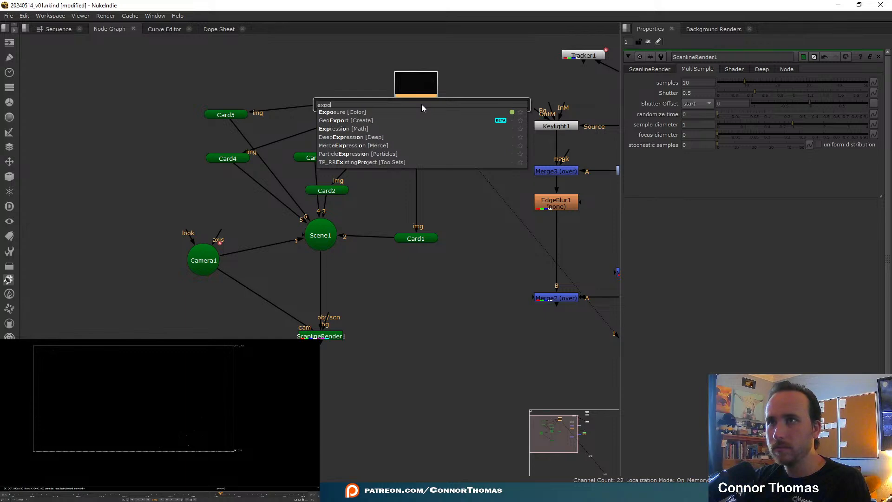
pyautogui.press('Return')
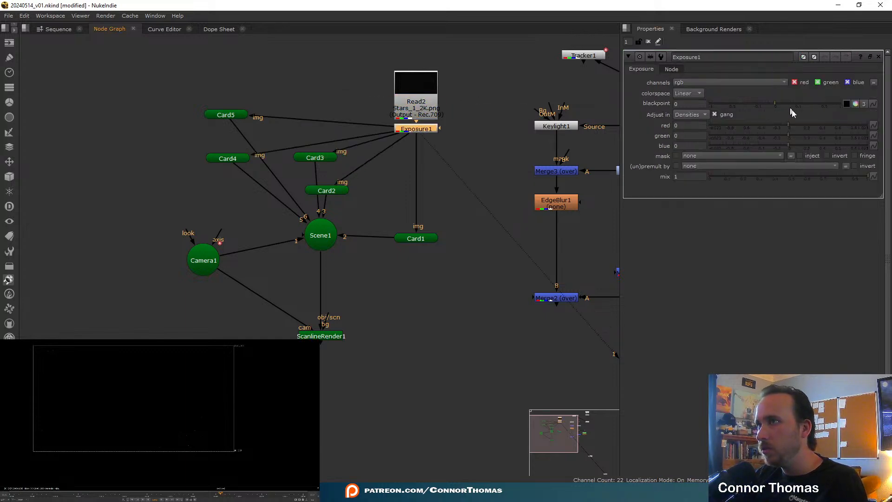
pyautogui.moveTo(806, 124); pyautogui.dragTo(833, 132)
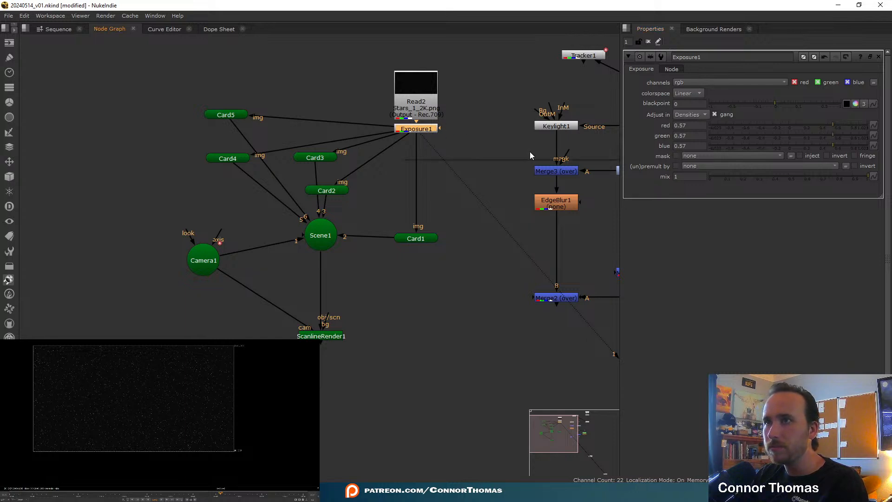
# - Add a Glow node after Exposure1 with tolerance 0.06, brightness 1.76 and size 2.3
pyautogui.press('Tab')
pyautogui.write('glo')
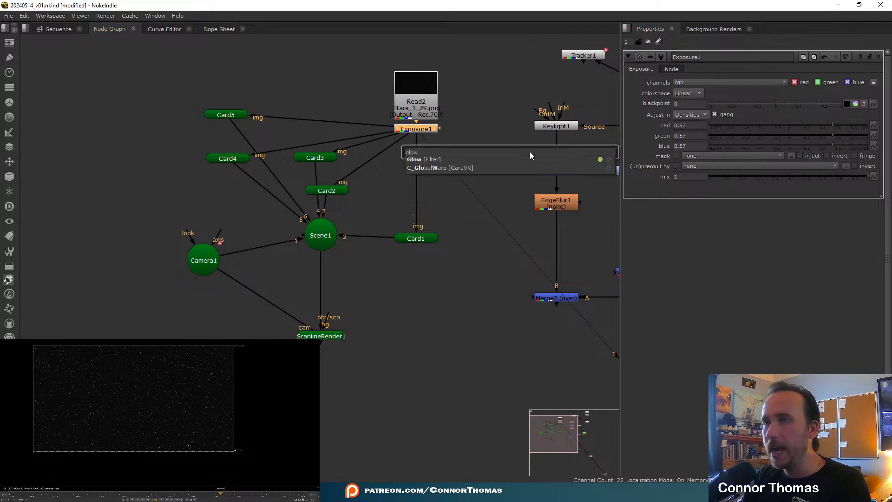
pyautogui.press('Down')
pyautogui.press('Return')
pyautogui.scroll(3, 93, 413)
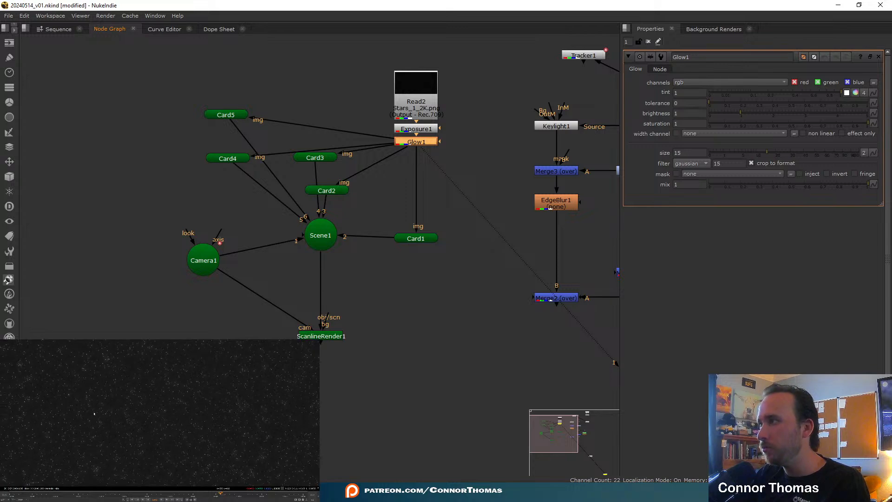
pyautogui.moveTo(760, 104)
pyautogui.mouseDown()
pyautogui.moveTo(718, 105)
pyautogui.moveTo(787, 115)
pyautogui.moveTo(765, 114)
pyautogui.mouseUp()
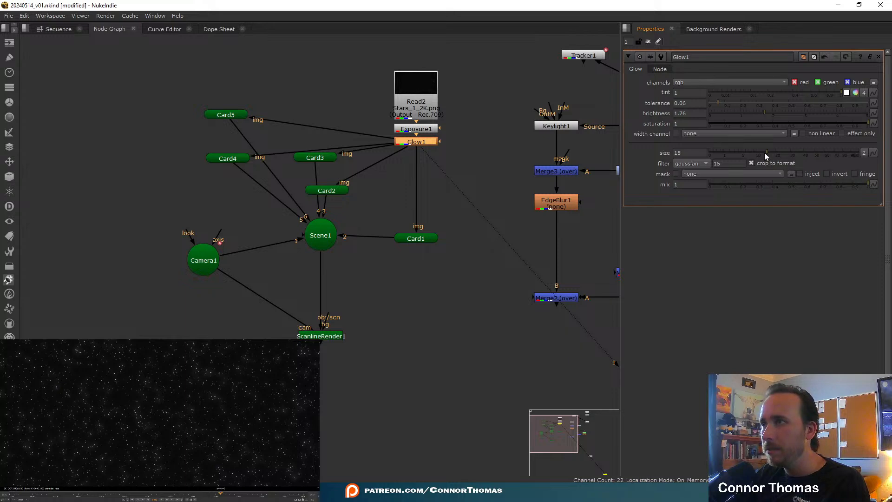
pyautogui.moveTo(765, 153); pyautogui.dragTo(731, 150)
pyautogui.scroll(-5, 124, 431)
pyautogui.scroll(2, 126, 434)
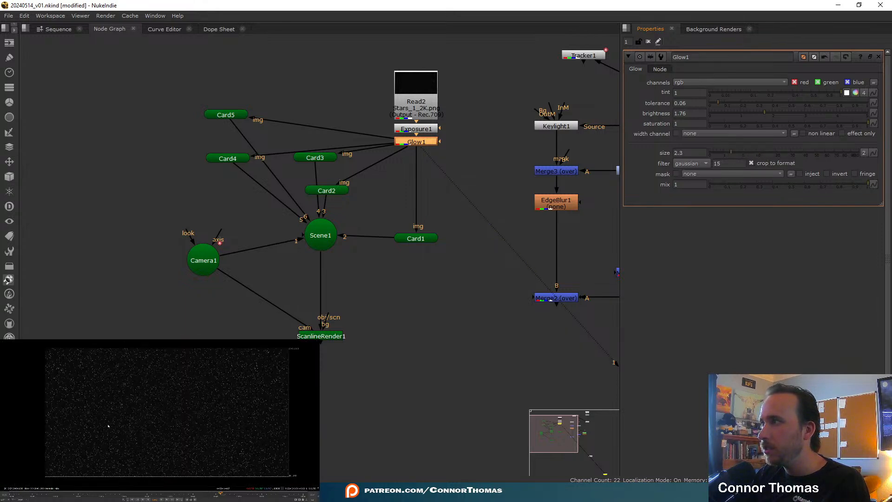
# - Reduce Exposure1's red, green and blue to 0.3 and close the open node properties
pyautogui.doubleClick(416, 129)
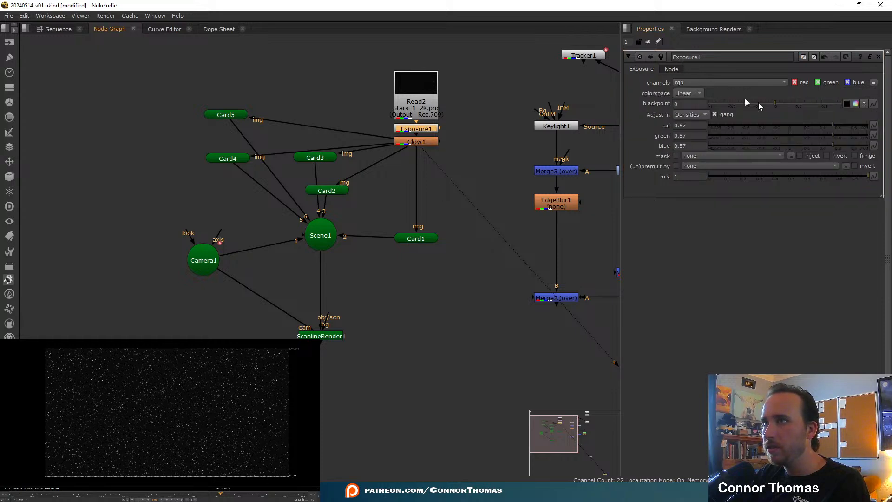
pyautogui.click(812, 124)
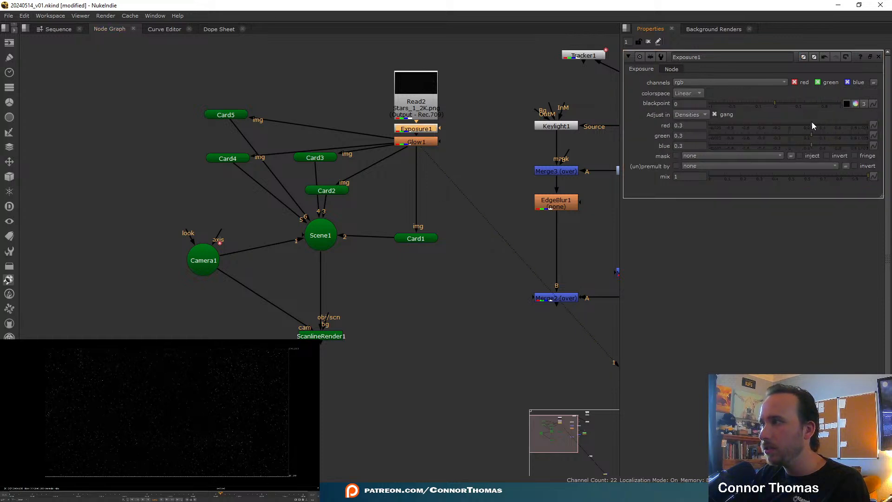
pyautogui.moveTo(452, 165); pyautogui.dragTo(385, 118)
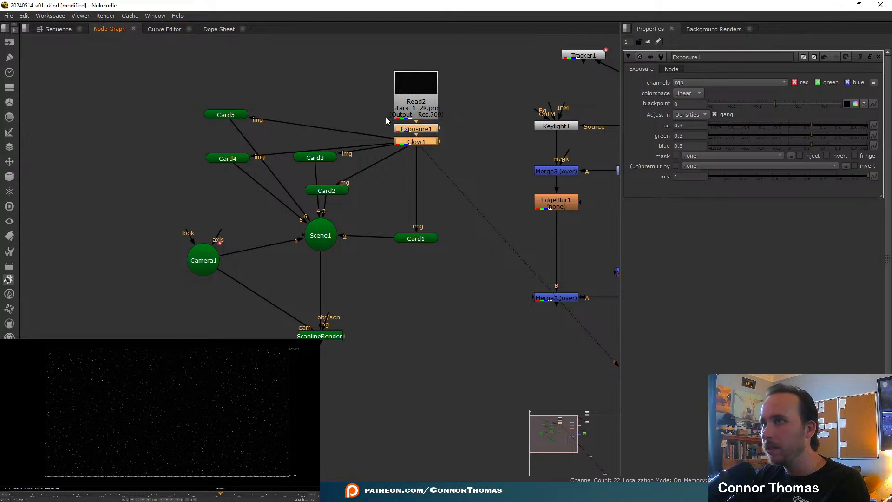
pyautogui.click(648, 41)
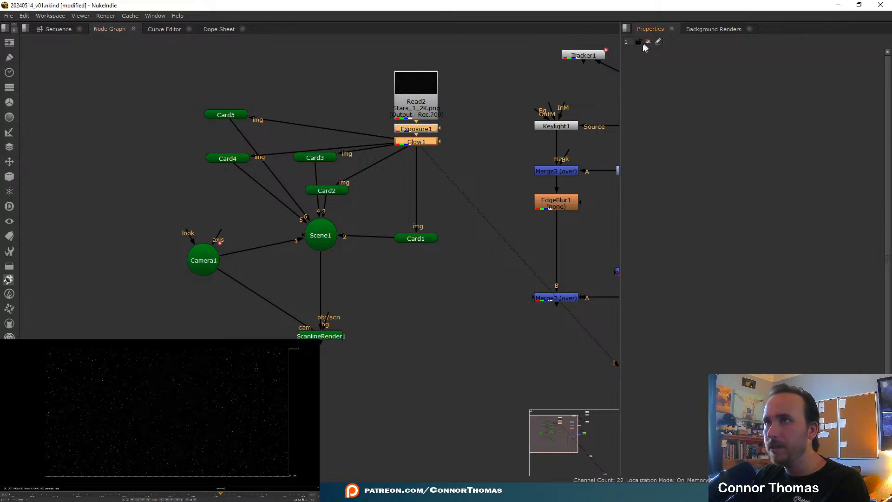
# - View the ScanlineRender1 output and compare the glowing, motion-blurred stars at early and late frames of the camera move
pyautogui.click(322, 370)
pyautogui.click(319, 337)
pyautogui.press('1')
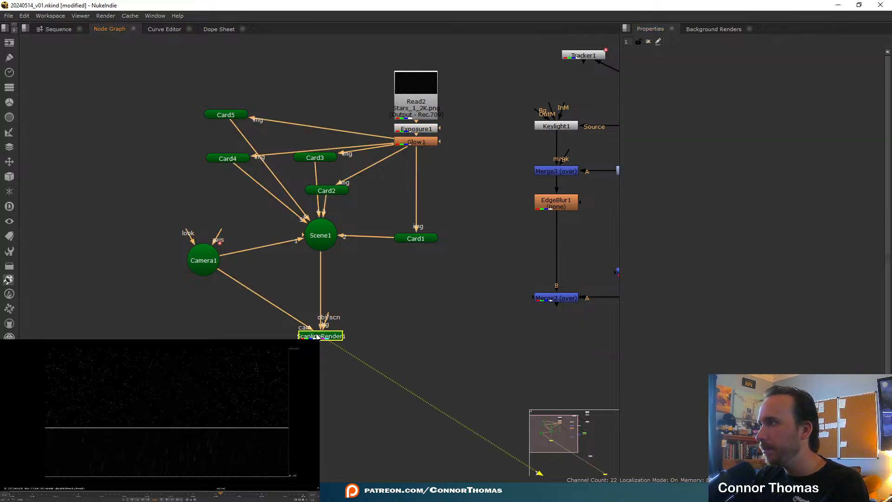
pyautogui.click(438, 312)
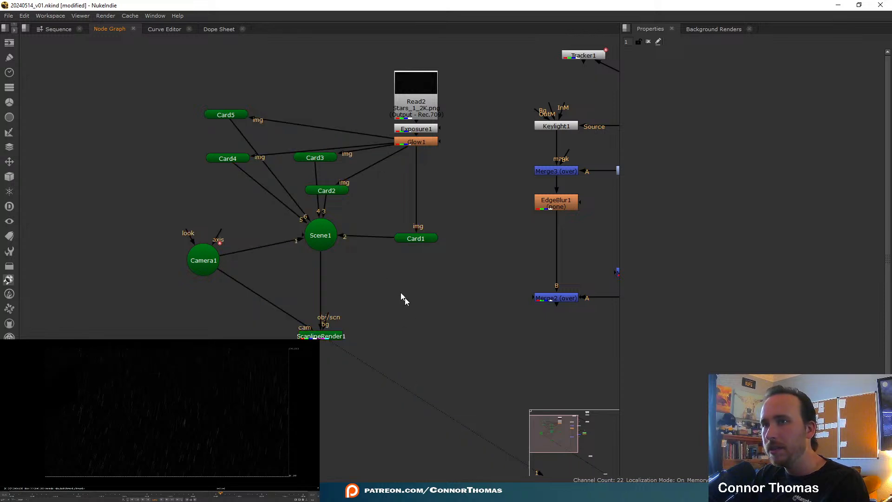
pyautogui.doubleClick(326, 337)
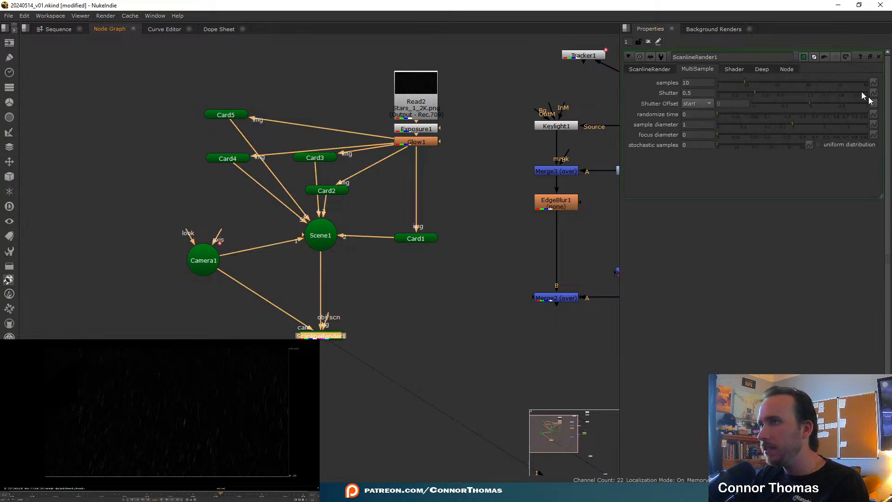
pyautogui.click(649, 42)
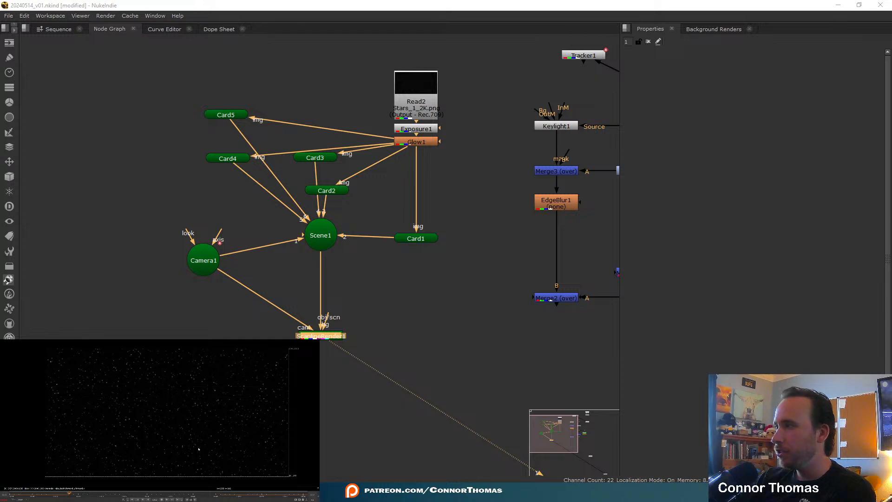
pyautogui.click(231, 493)
pyautogui.moveTo(249, 494); pyautogui.dragTo(280, 492)
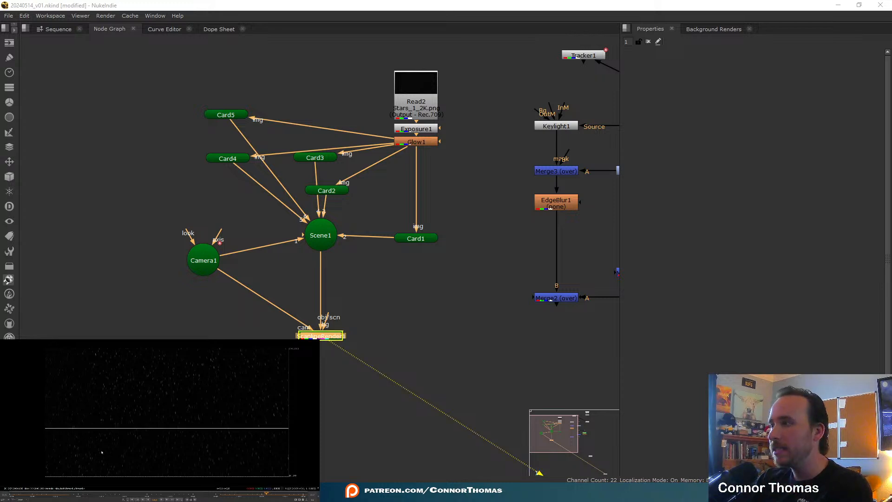
pyautogui.click(45, 495)
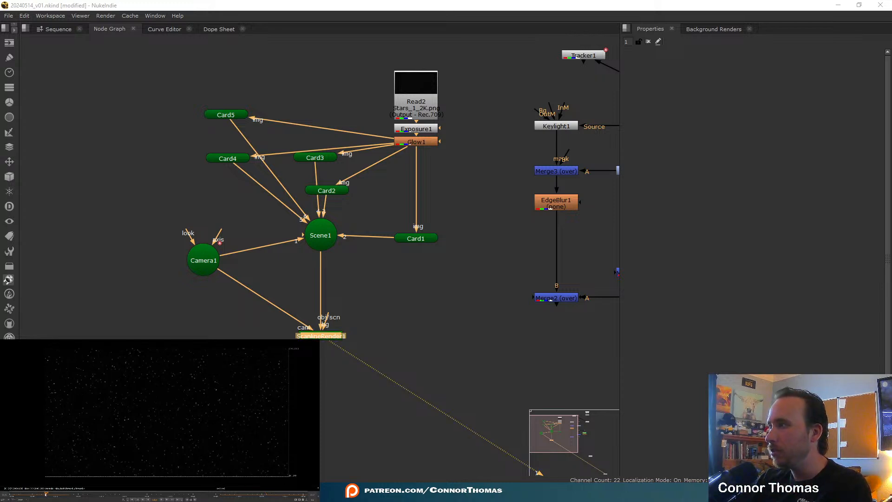
pyautogui.moveTo(239, 494); pyautogui.dragTo(290, 496)
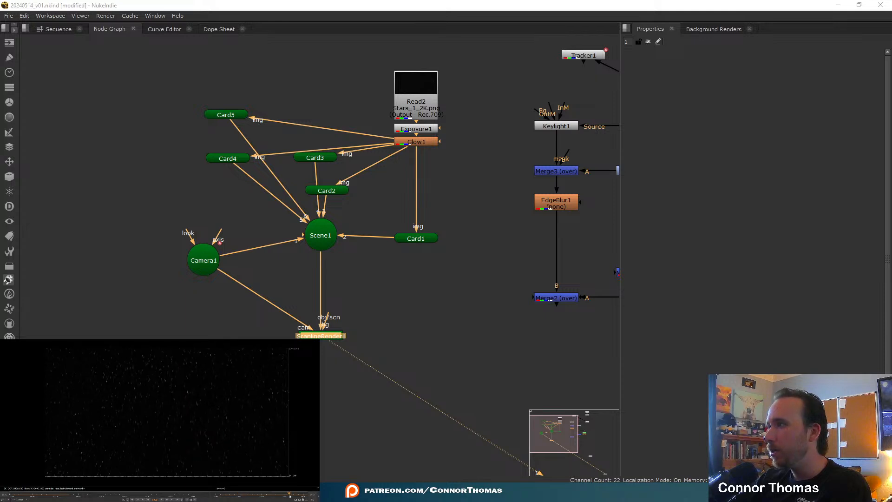
# - Move Read2 higher above Exposure1 in the node graph and inspect its star image in the viewer
pyautogui.moveTo(453, 117); pyautogui.dragTo(428, 243, button='middle')
pyautogui.moveTo(390, 228); pyautogui.dragTo(389, 184)
pyautogui.press('1')
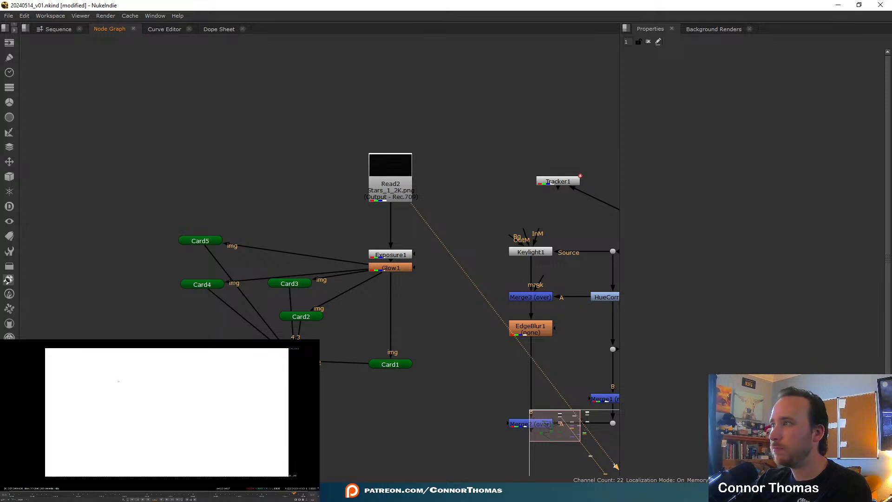
pyautogui.moveTo(105, 374); pyautogui.dragTo(266, 432)
pyautogui.press('f')
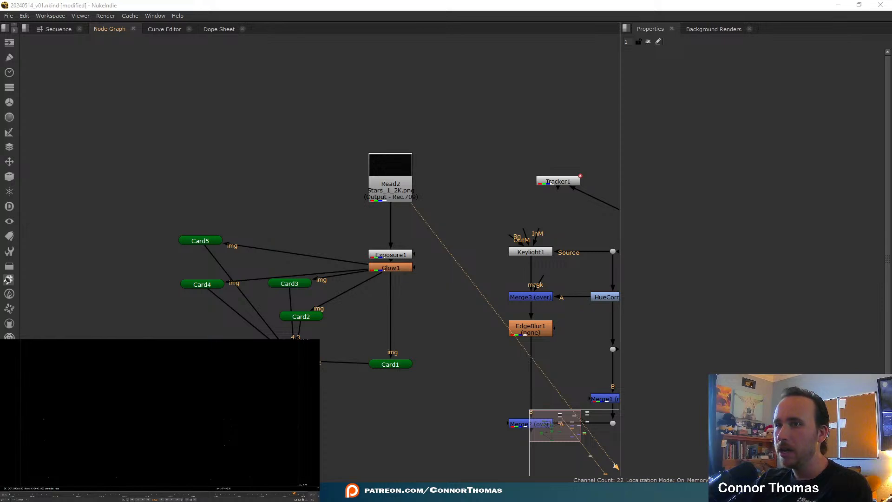
# - View Scene1 in 3D and examine how the star cards are arranged around the camera
pyautogui.moveTo(310, 357); pyautogui.dragTo(306, 327, button='middle')
pyautogui.click(305, 328)
pyautogui.press('1')
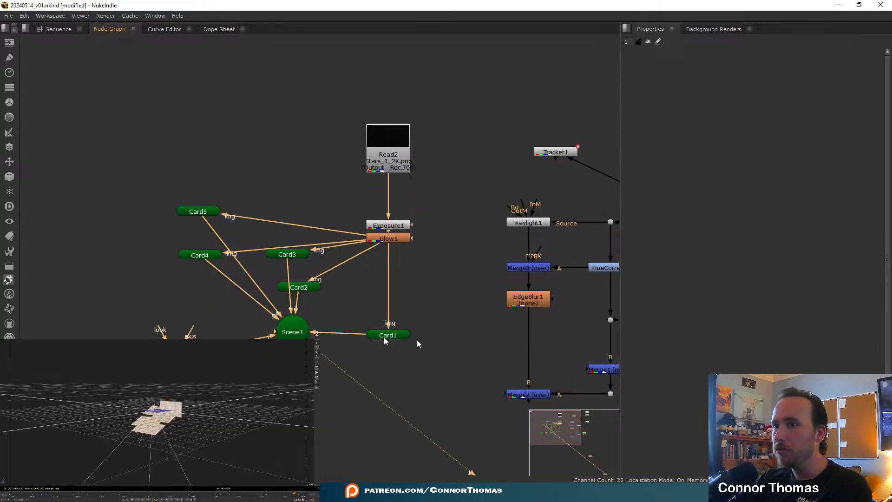
pyautogui.keyDown('ctrl'); pyautogui.moveTo(178, 437); pyautogui.dragTo(181, 460); pyautogui.keyUp('ctrl')
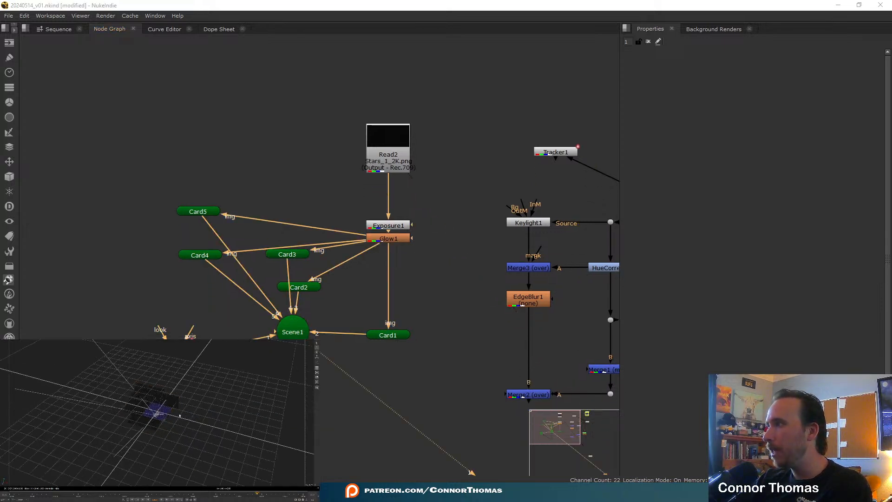
pyautogui.scroll(2, 176, 413)
pyautogui.scroll(3, 176, 413)
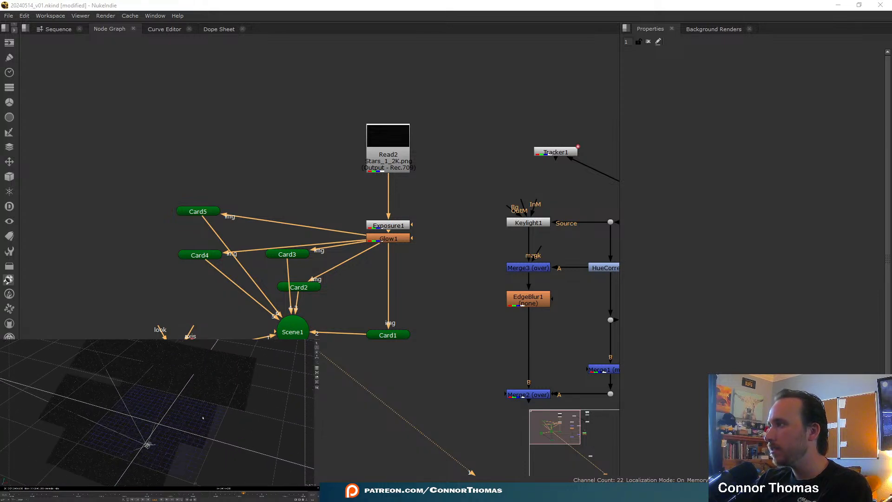
pyautogui.keyDown('ctrl'); pyautogui.moveTo(228, 424); pyautogui.dragTo(200, 387); pyautogui.keyUp('ctrl')
pyautogui.keyDown('ctrl'); pyautogui.moveTo(158, 409); pyautogui.dragTo(212, 437); pyautogui.keyUp('ctrl')
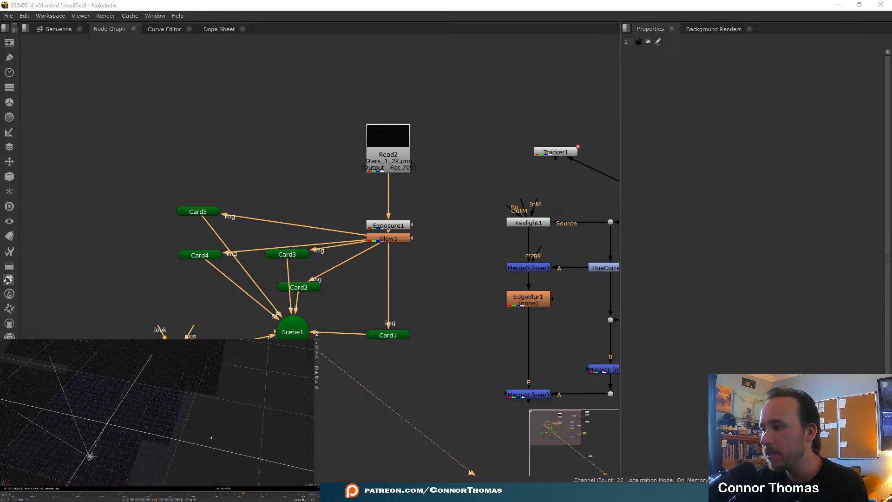
pyautogui.moveTo(141, 427); pyautogui.dragTo(182, 438, button='middle')
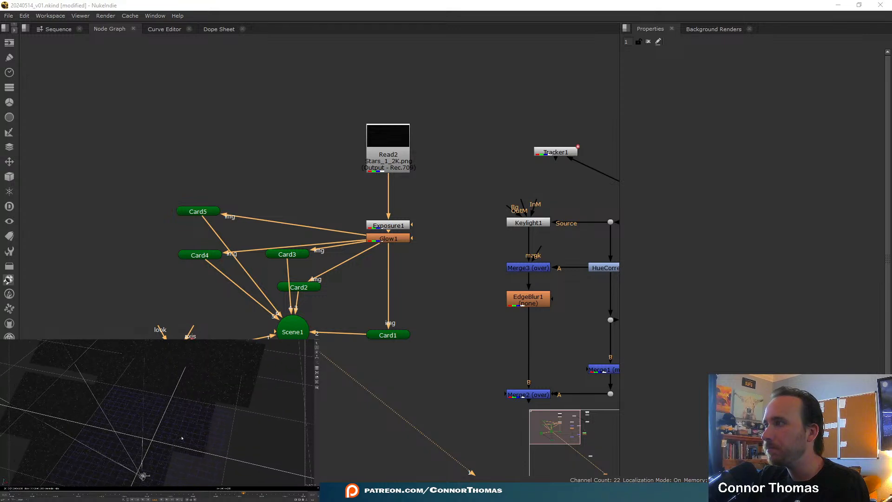
pyautogui.keyDown('ctrl'); pyautogui.moveTo(135, 420); pyautogui.dragTo(186, 399); pyautogui.keyUp('ctrl')
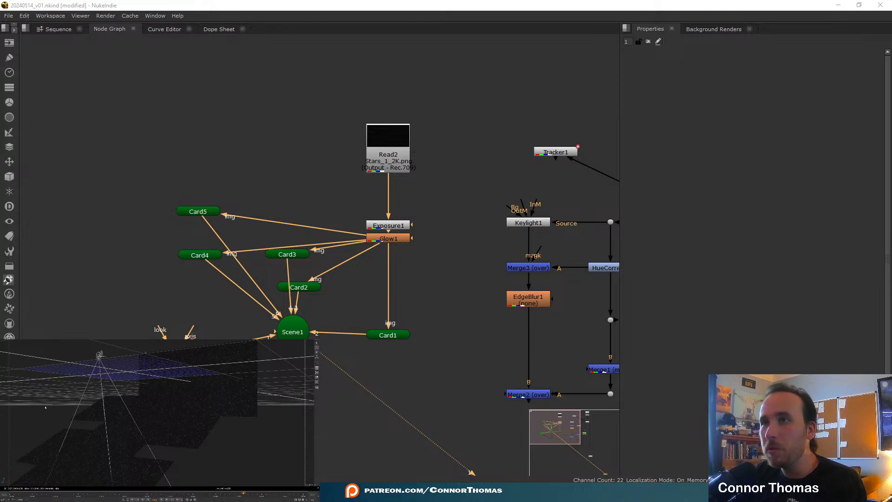
# - Move Read2 up, insert a Merge node between it and Exposure1, and set the merge's mask channel to rgba.red
pyautogui.moveTo(408, 141); pyautogui.dragTo(398, 125)
pyautogui.press('m')
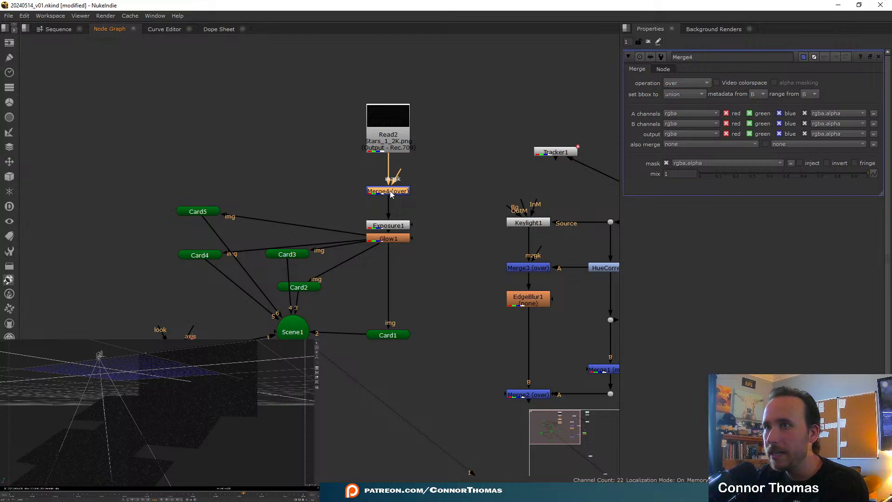
pyautogui.click(737, 163)
pyautogui.click(712, 183)
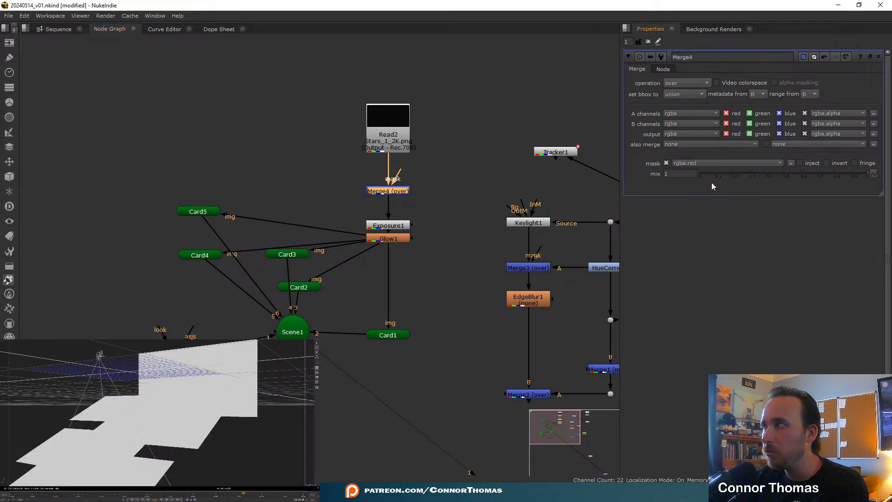
# - Check the 3D cards, and view the Merge4, Exposure1 and Glow1 outputs in turn to compare the star image
pyautogui.keyDown('ctrl'); pyautogui.moveTo(180, 421); pyautogui.dragTo(112, 409); pyautogui.keyUp('ctrl')
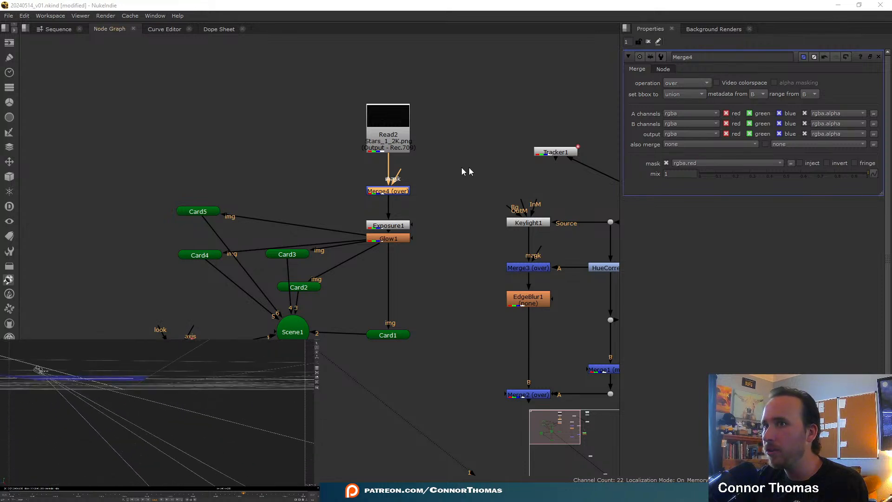
pyautogui.press('1')
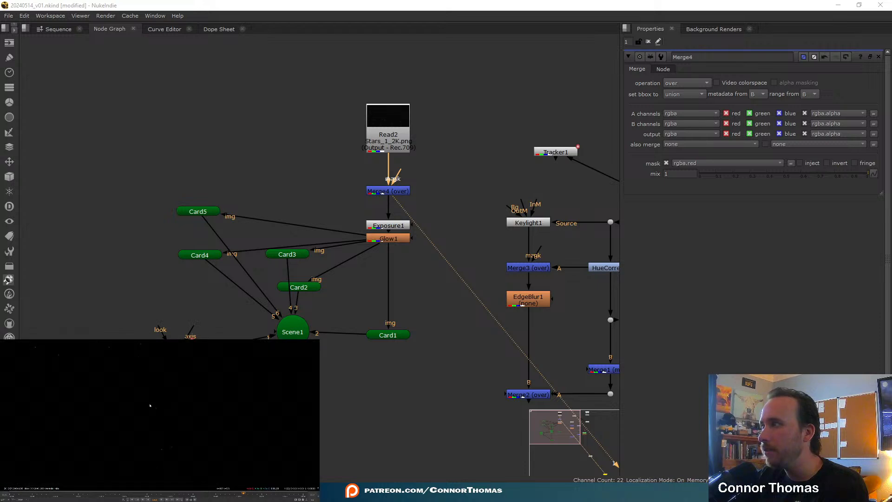
pyautogui.scroll(-4, 150, 405)
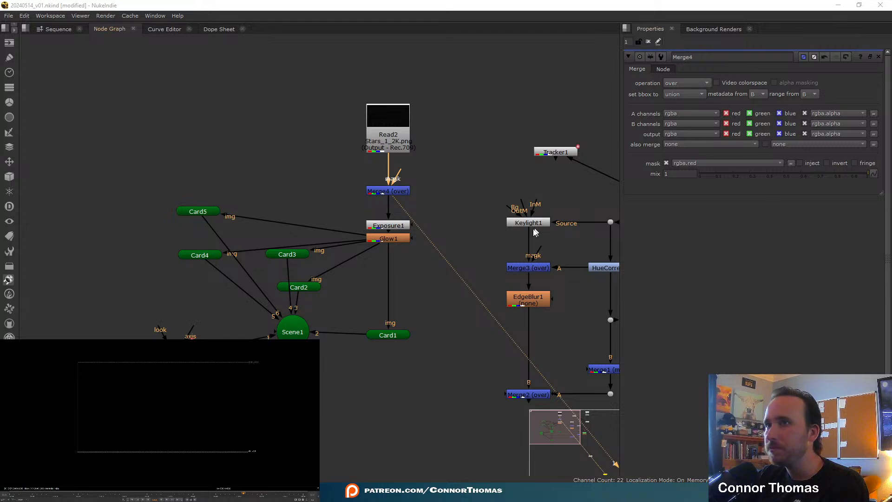
pyautogui.moveTo(505, 234); pyautogui.dragTo(511, 166, button='middle')
pyautogui.click(400, 155)
pyautogui.press('1')
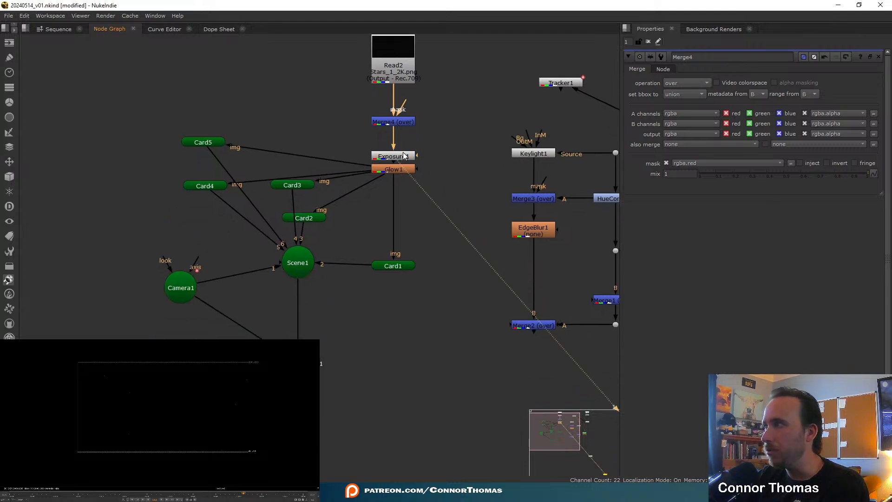
pyautogui.click(408, 169)
pyautogui.press('1')
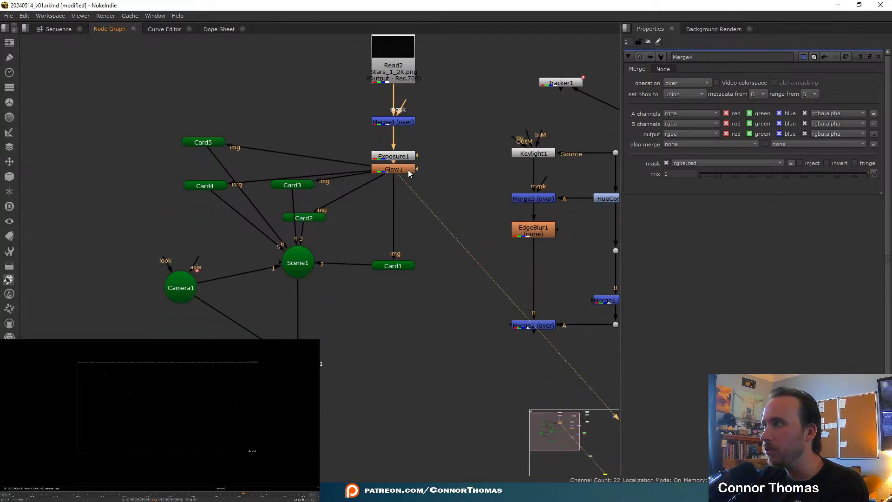
# - View the ScanlineRender1 output, then insert a Grade node below Read2 with a whitepoint of 0.36 and check the stars up close
pyautogui.click(308, 364)
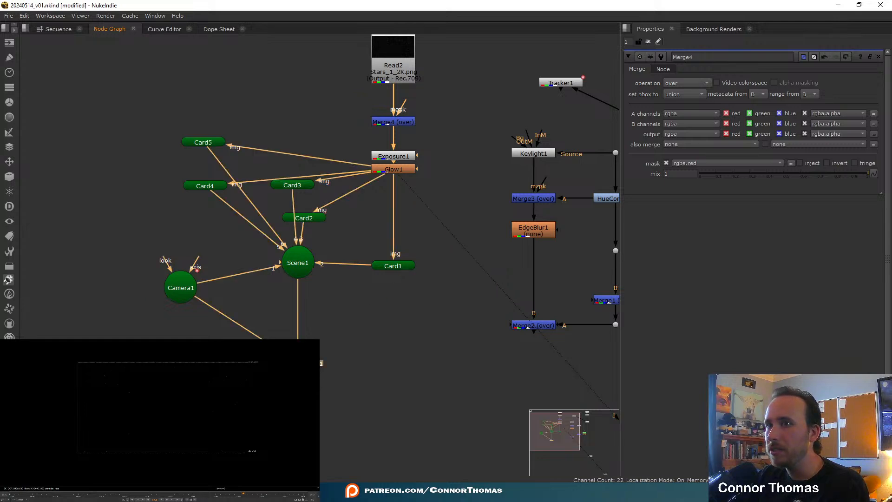
pyautogui.press('1')
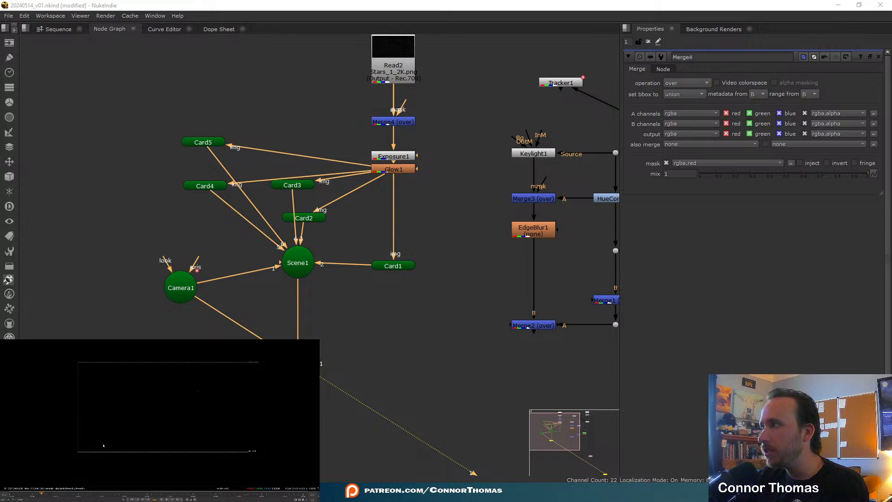
pyautogui.moveTo(413, 85); pyautogui.dragTo(399, 153, button='middle')
pyautogui.click(388, 123)
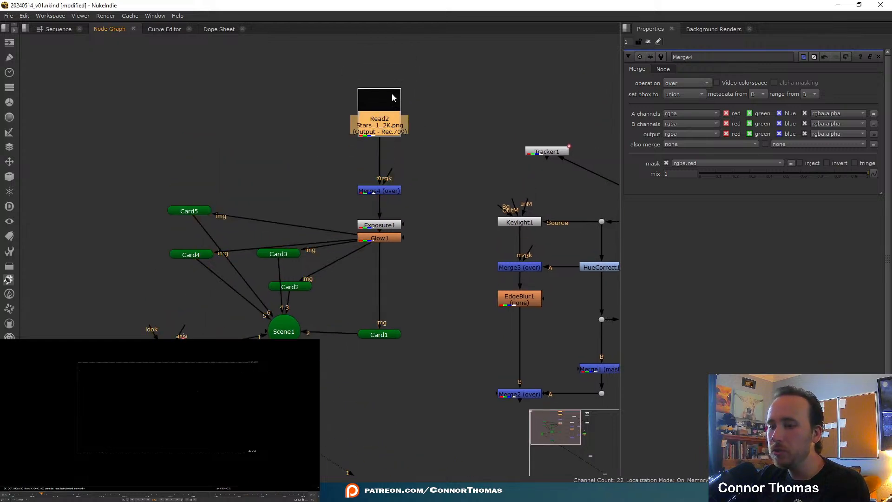
pyautogui.press('g')
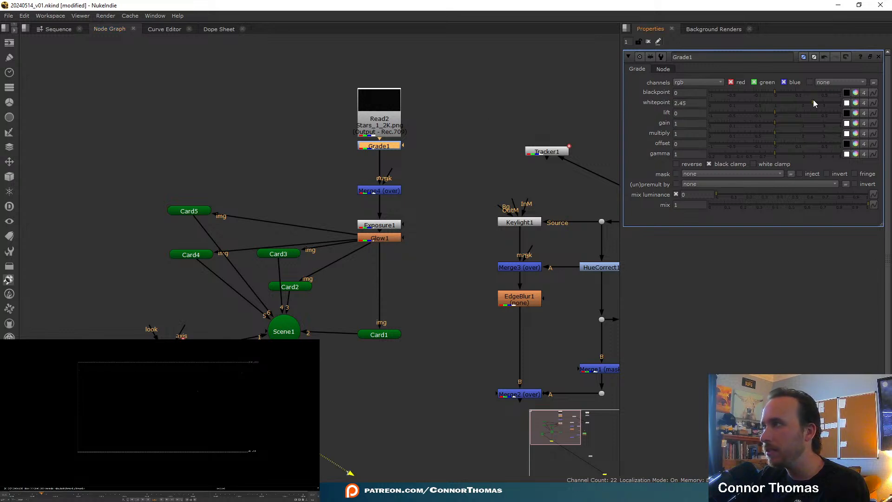
pyautogui.moveTo(840, 98); pyautogui.dragTo(752, 100)
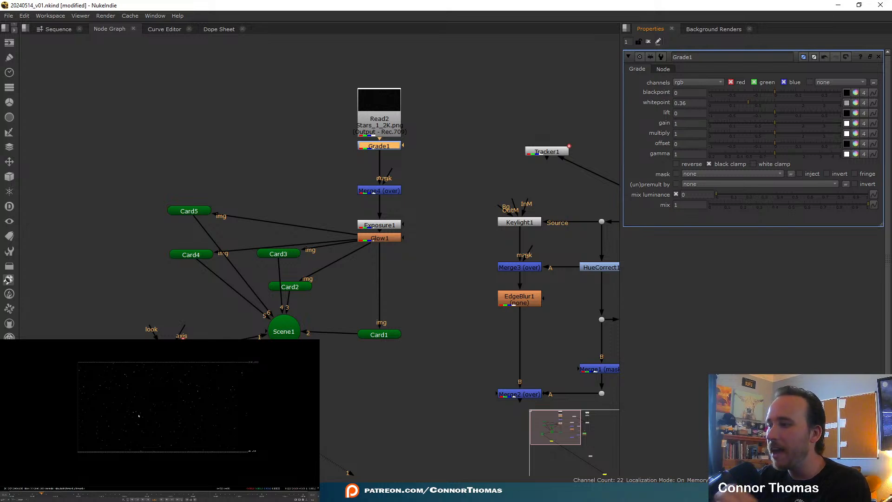
pyautogui.scroll(2, 140, 416)
pyautogui.scroll(2, 135, 418)
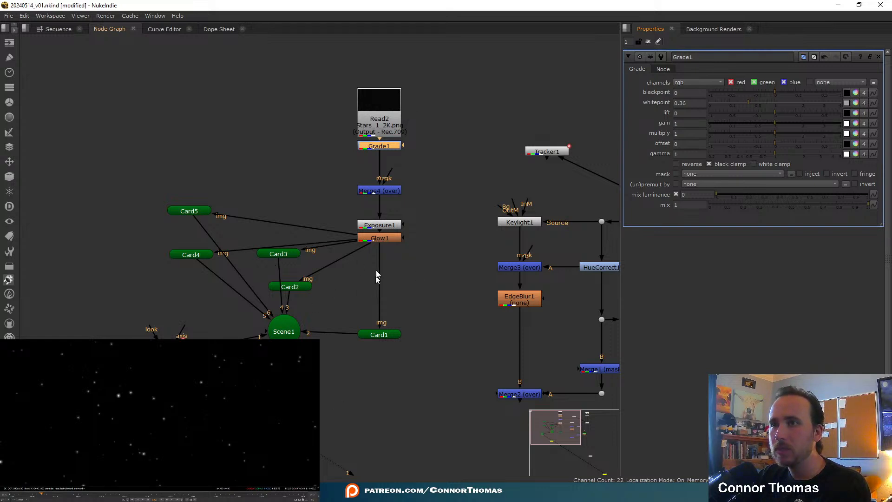
# - Set Card1's uniform scale to 10 and inspect the star field in the viewer
pyautogui.doubleClick(366, 333)
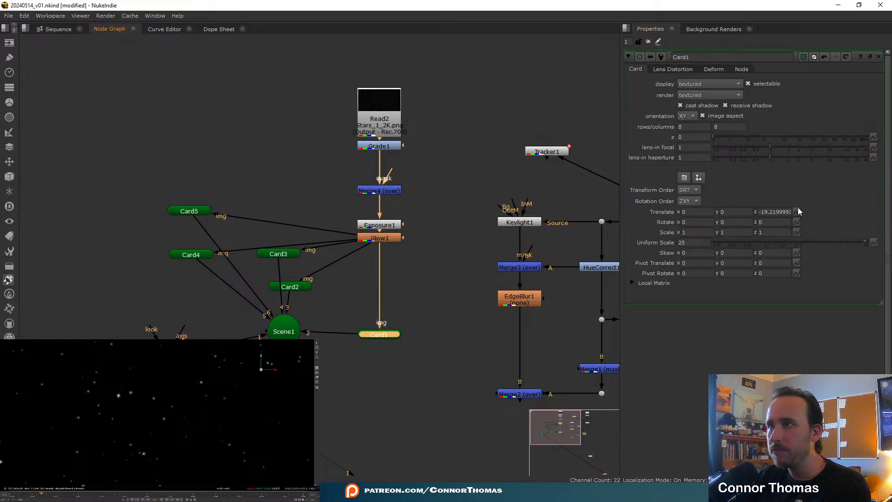
pyautogui.moveTo(696, 243); pyautogui.dragTo(597, 226)
pyautogui.write('10')
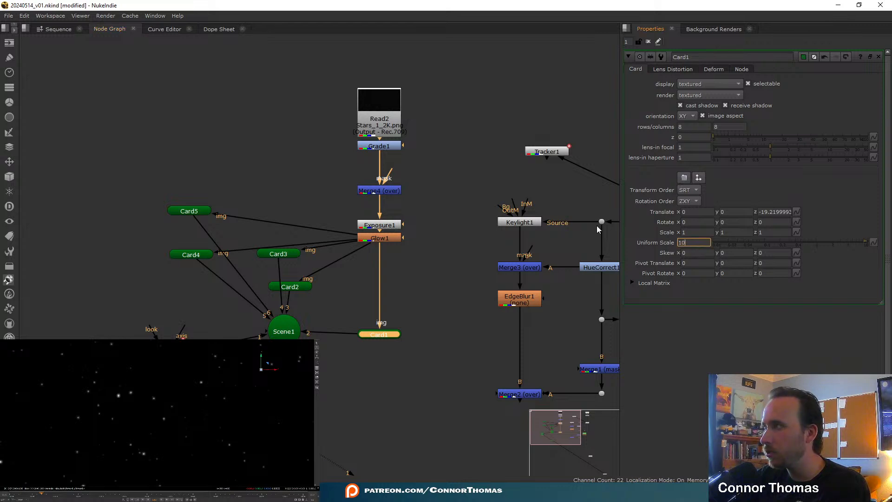
pyautogui.press('Return')
pyautogui.scroll(-4, 230, 417)
pyautogui.moveTo(229, 416); pyautogui.dragTo(112, 423, button='middle')
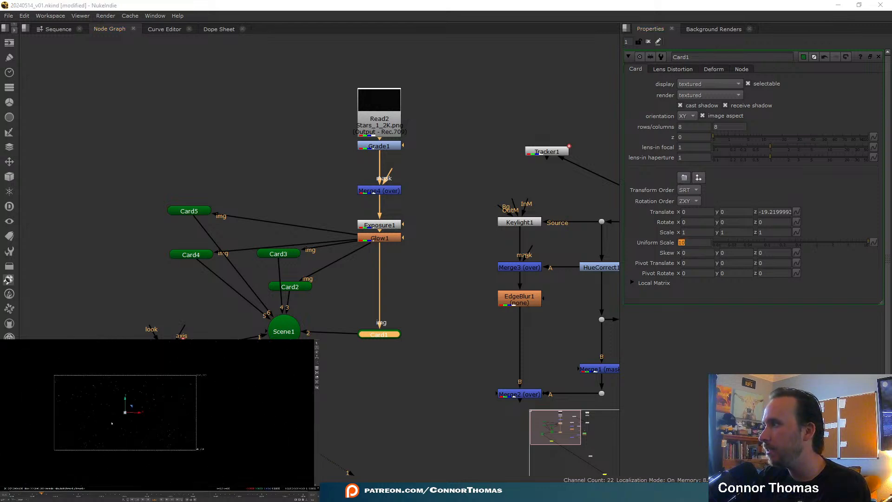
pyautogui.scroll(4, 65, 408)
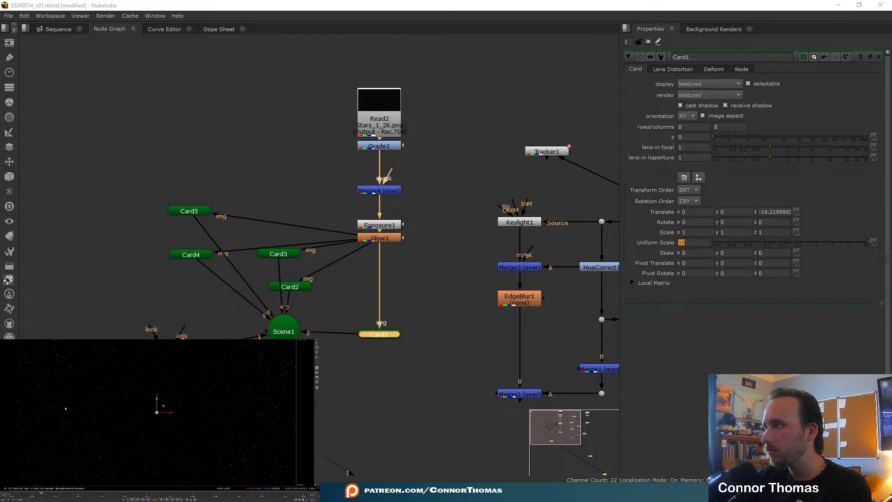
pyautogui.click(648, 41)
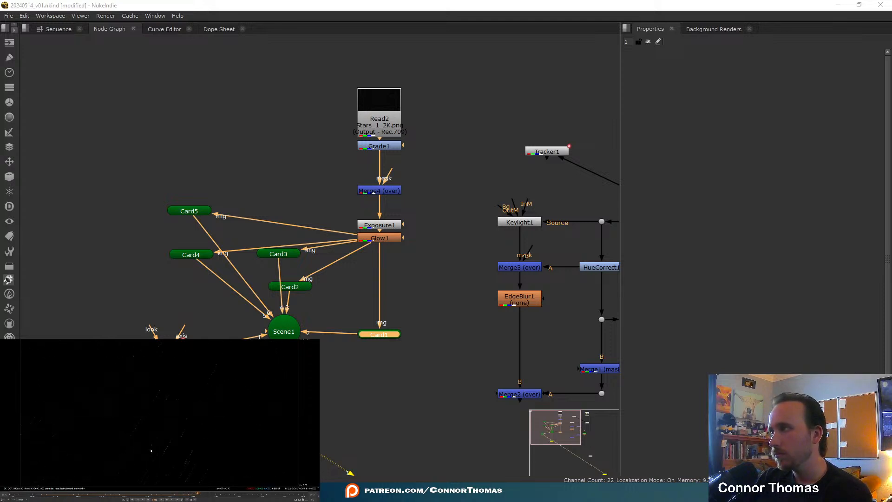
# - Toggle Merge4 and Grade1 to compare the stars, and offset both nodes beside the Read2 branch with Merge4 feeding Exposure1
pyautogui.click(388, 195)
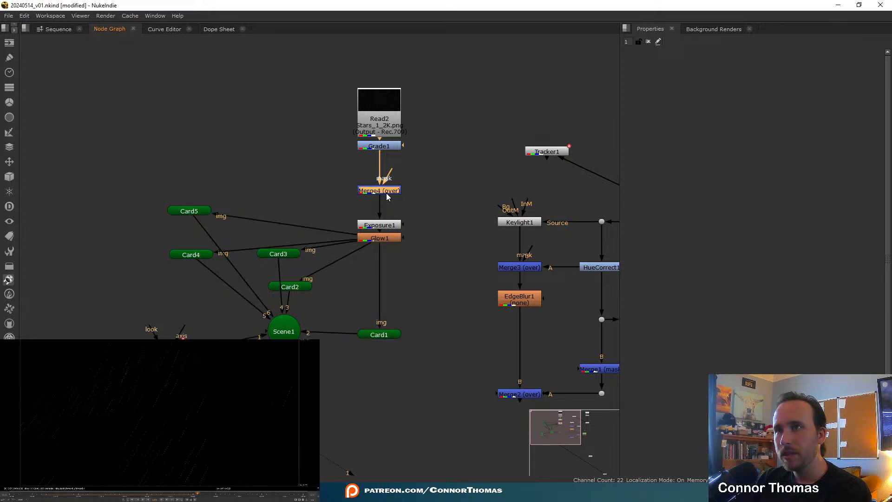
pyautogui.press('d')
pyautogui.press('d')
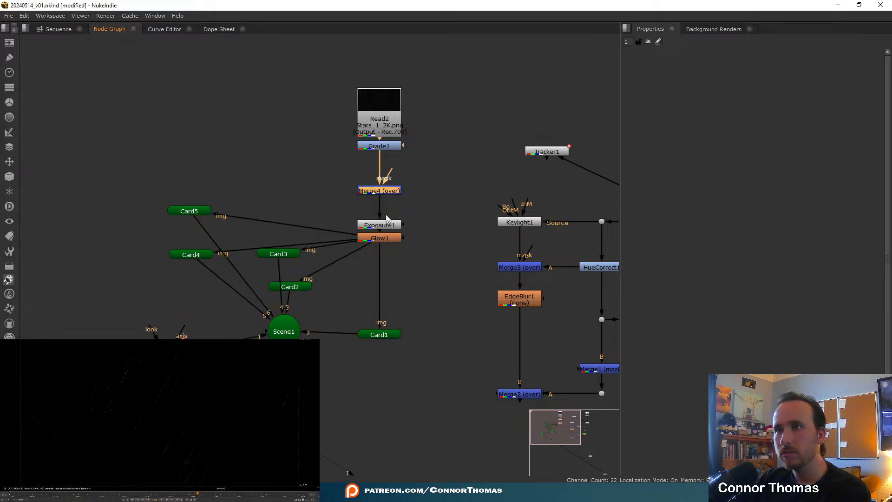
pyautogui.moveTo(386, 191); pyautogui.dragTo(443, 189)
pyautogui.click(383, 146)
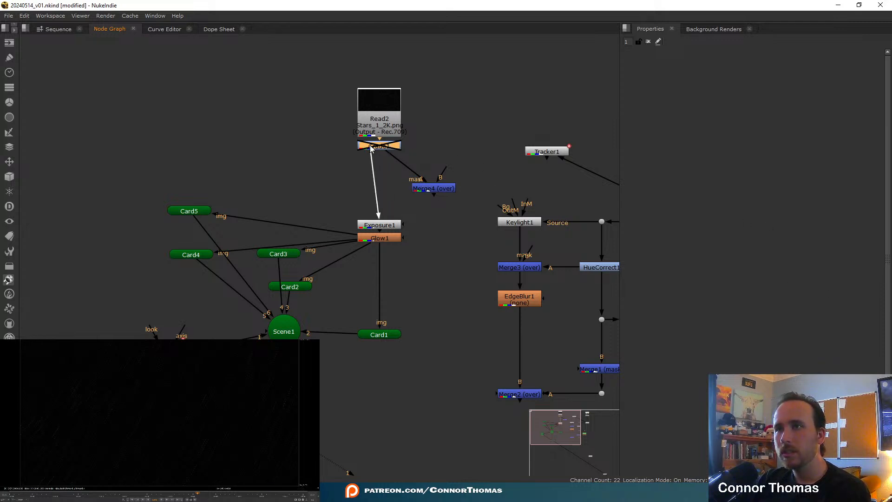
pyautogui.moveTo(389, 148); pyautogui.dragTo(426, 195)
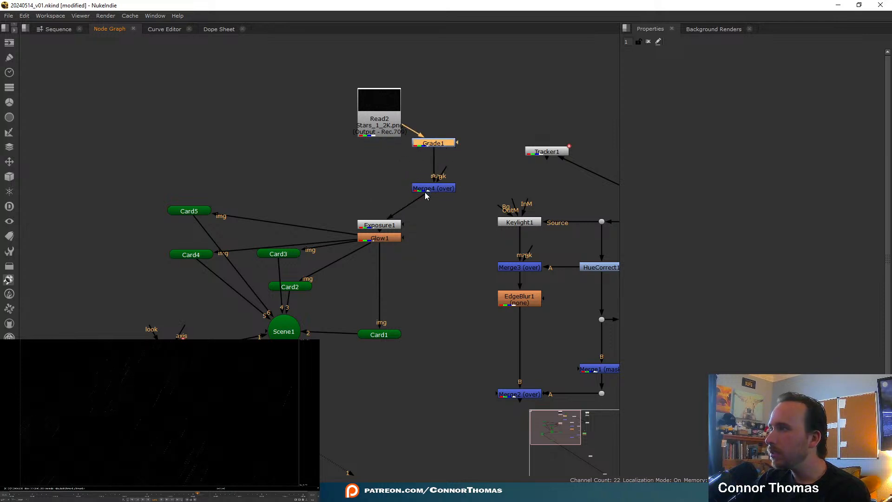
# - Set Grade1's whitepoint to 0.45, comparing the render with Exposure1 fed directly from Read2 and fed from Merge4
pyautogui.doubleClick(436, 145)
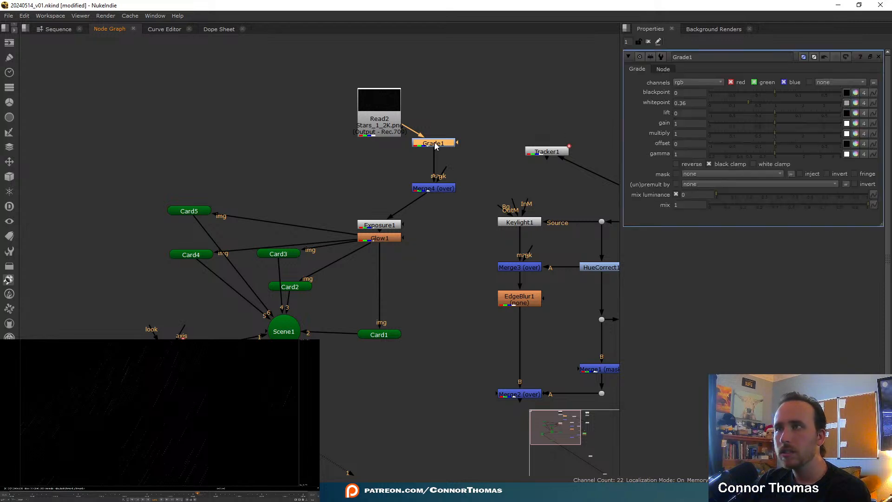
pyautogui.click(762, 102)
pyautogui.click(761, 103)
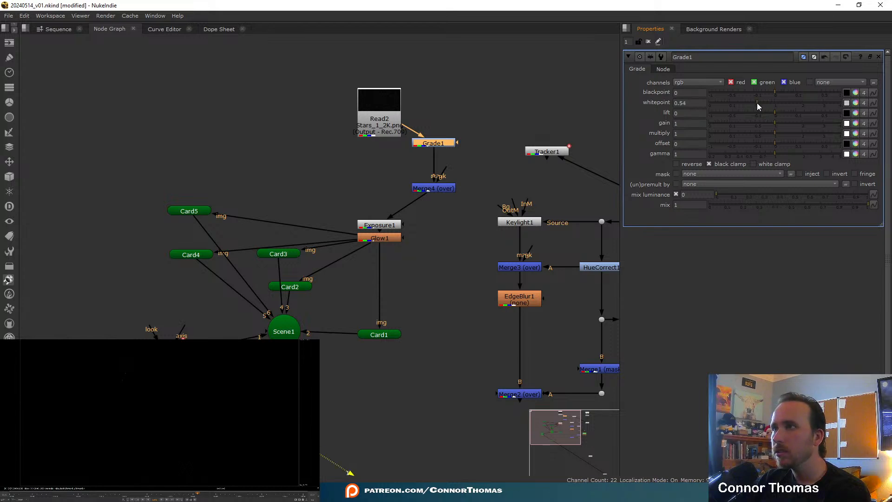
pyautogui.click(757, 103)
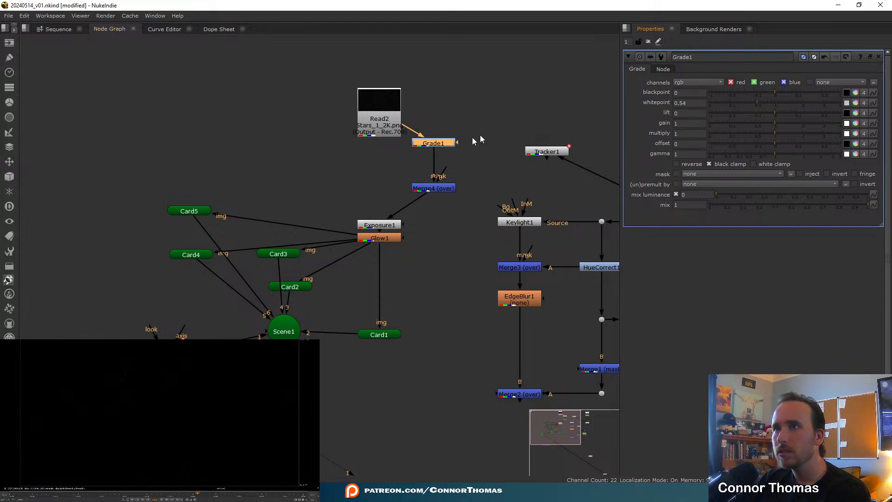
pyautogui.moveTo(423, 202); pyautogui.dragTo(380, 114)
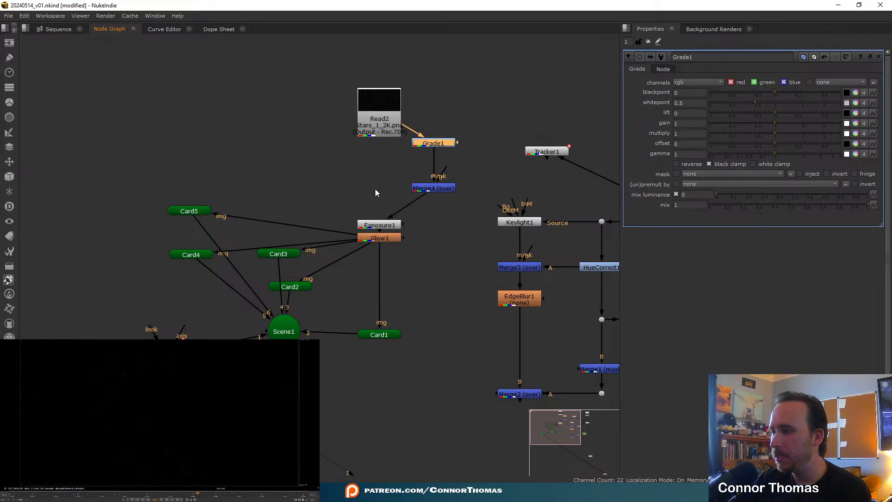
pyautogui.click(754, 103)
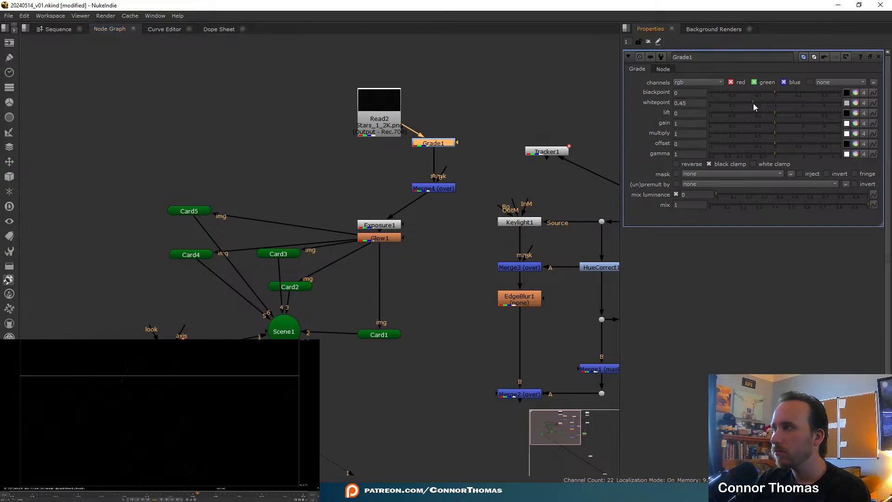
pyautogui.moveTo(428, 203); pyautogui.dragTo(386, 125)
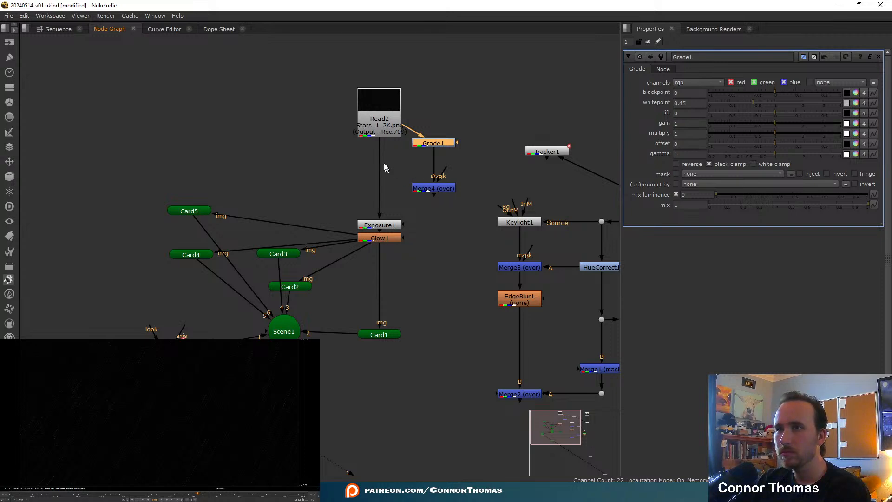
pyautogui.moveTo(443, 192); pyautogui.dragTo(437, 189)
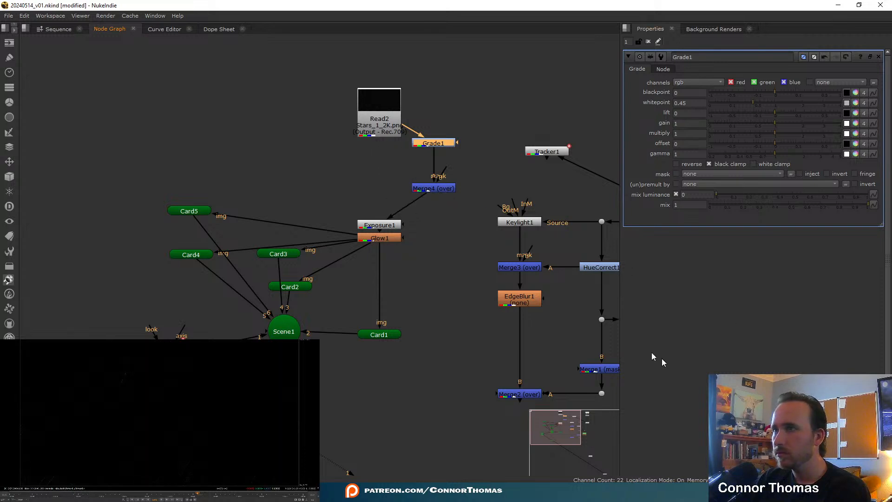
pyautogui.click(430, 260)
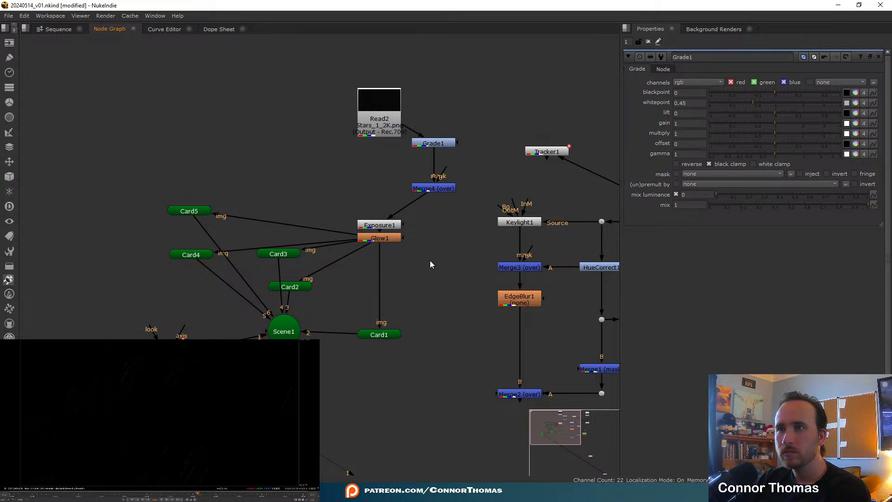
# - Set Card1's uniform scale to 15 and check the rendered stars at another frame
pyautogui.click(389, 335)
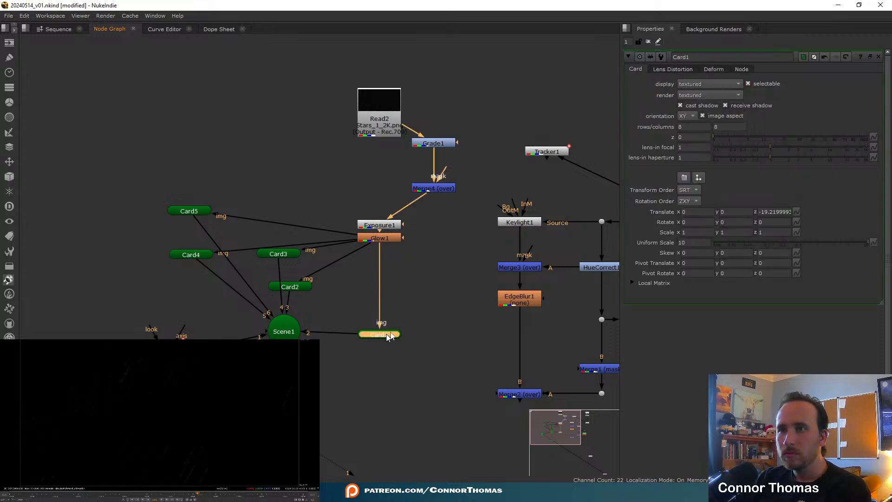
pyautogui.click(698, 242)
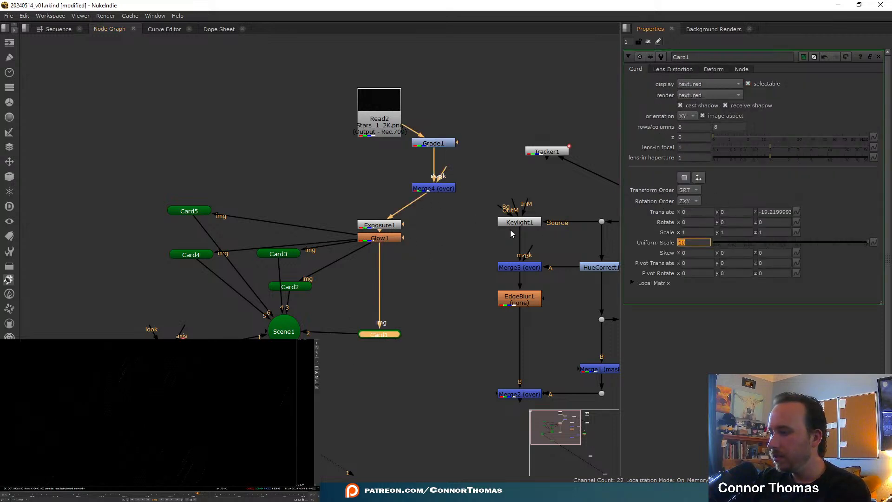
pyautogui.click(121, 495)
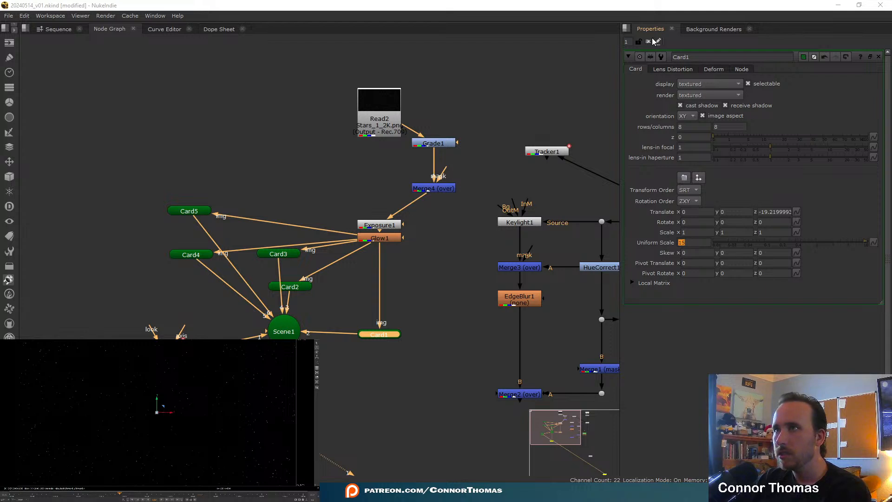
pyautogui.click(648, 41)
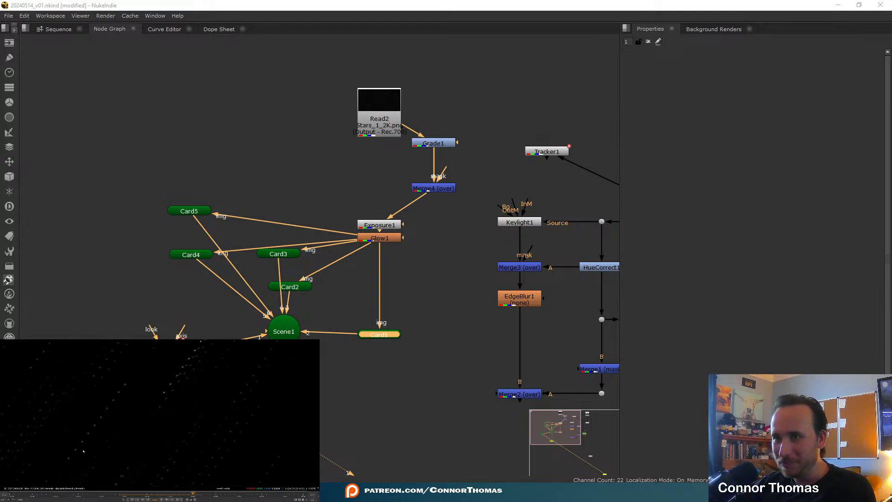
# - Set ScanlineRender1's multisample samples to 100 and inspect the motion-blurred star streaks in the viewer
pyautogui.doubleClick(278, 442)
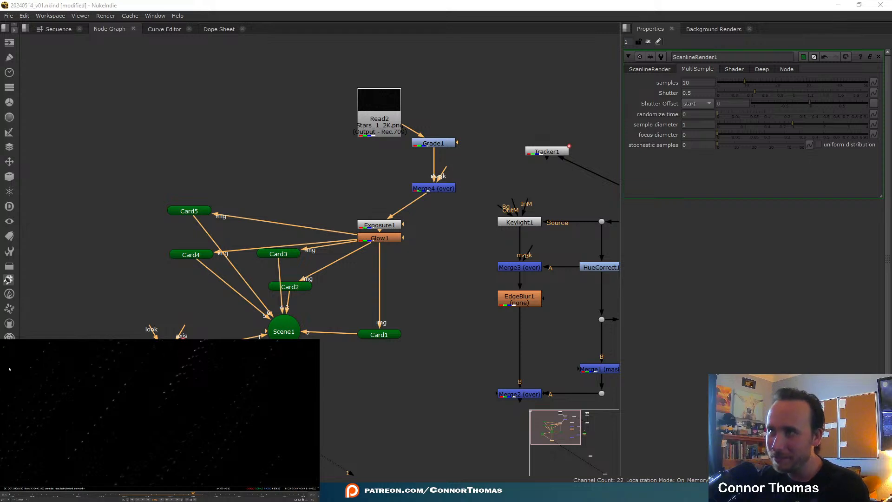
pyautogui.click(700, 82)
pyautogui.write('0')
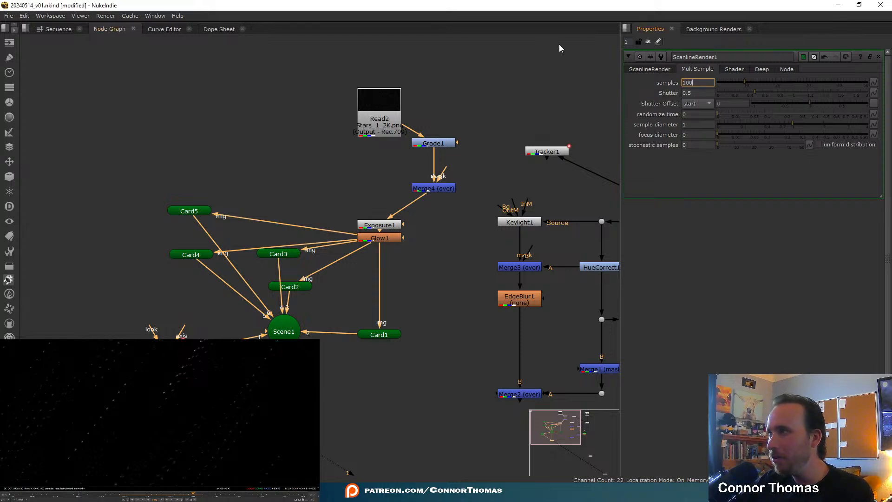
pyautogui.press('Return')
pyautogui.moveTo(85, 441); pyautogui.dragTo(145, 365)
pyautogui.scroll(-5, 91, 439)
pyautogui.scroll(-1, 92, 438)
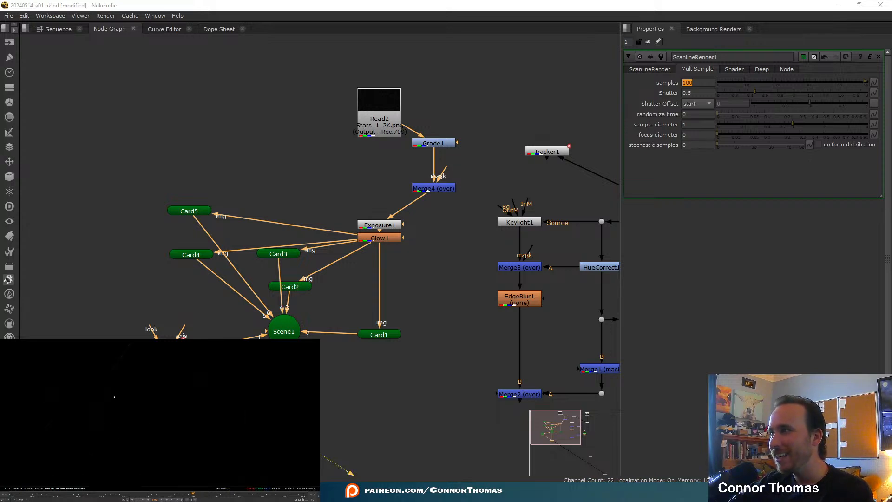
# - Set ScanlineRender1's multisample samples to 10 and shutter to 0.1, check the star render, and close the node's properties
pyautogui.click(697, 82)
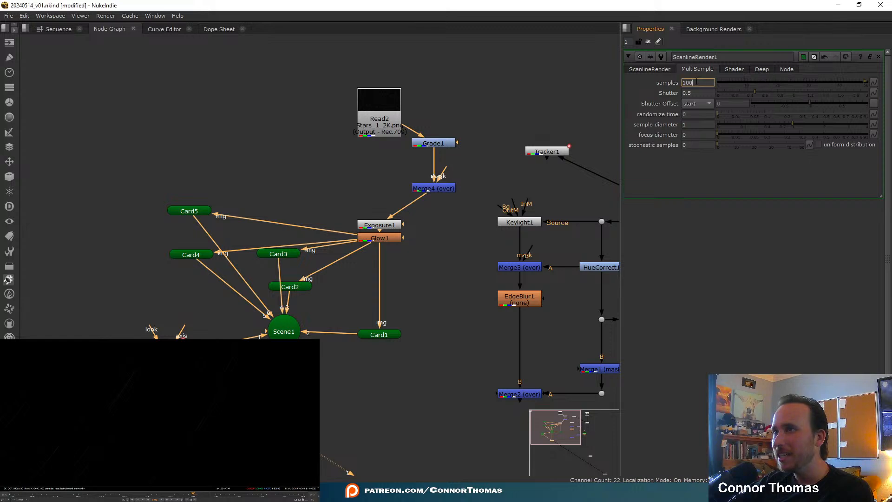
pyautogui.write('10')
pyautogui.press('Return')
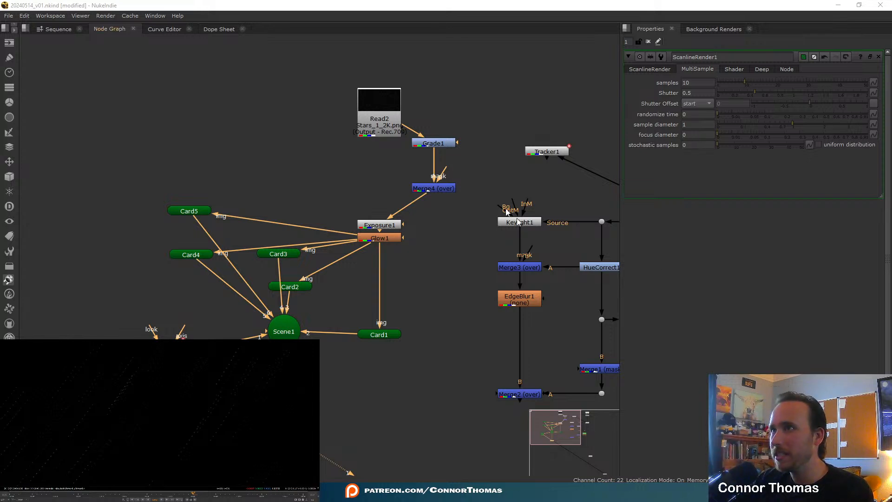
pyautogui.click(696, 93)
pyautogui.write('0.1')
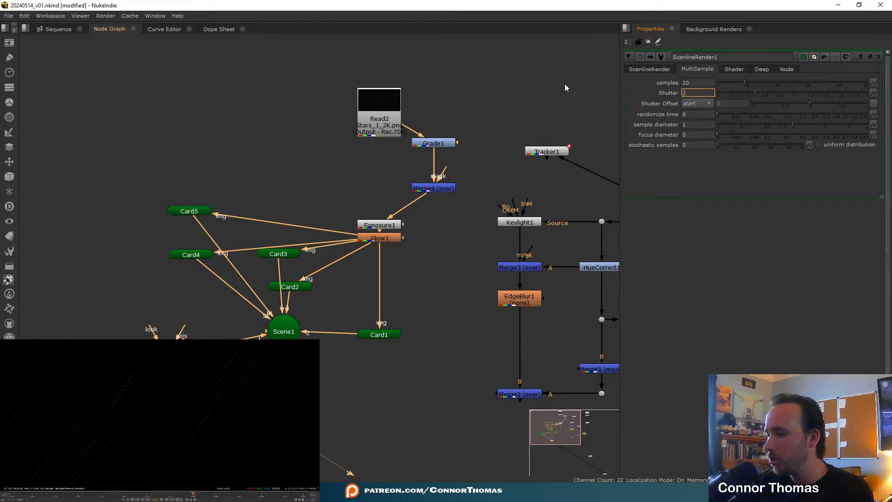
pyautogui.press('Return')
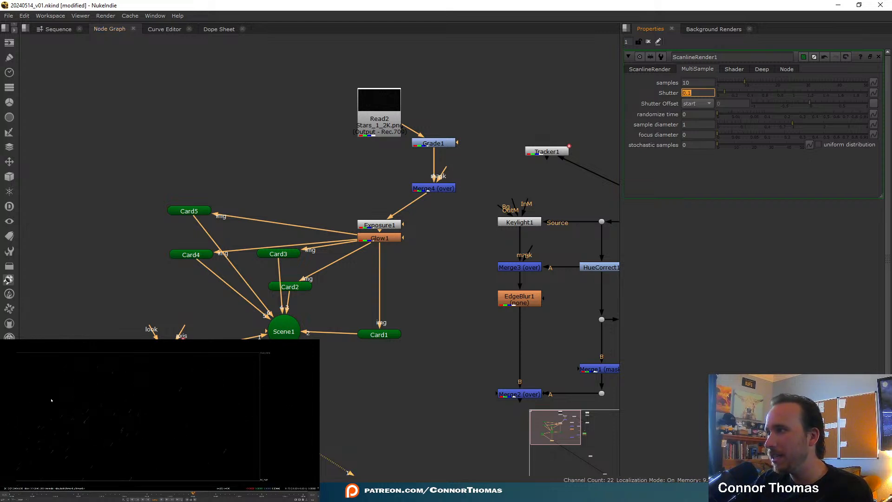
pyautogui.moveTo(62, 375); pyautogui.dragTo(95, 399)
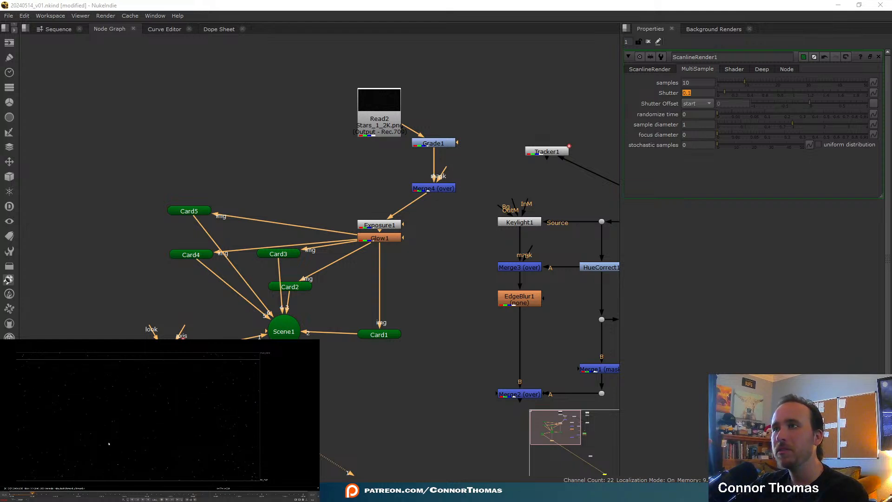
pyautogui.click(649, 41)
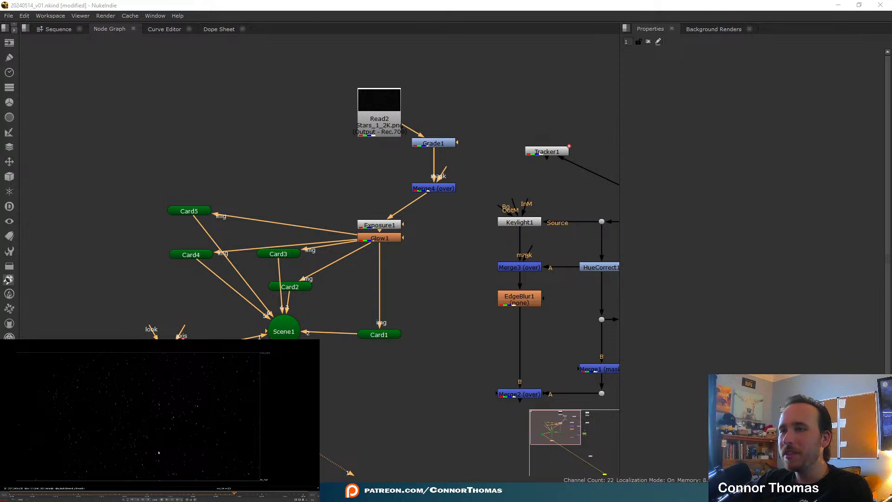
# - Tidy the card nodes by placing Card1 below Card4 and moving Card2 closer to Card3, and return the timeline to its start
pyautogui.moveTo(379, 335); pyautogui.dragTo(187, 290)
pyautogui.click(367, 329)
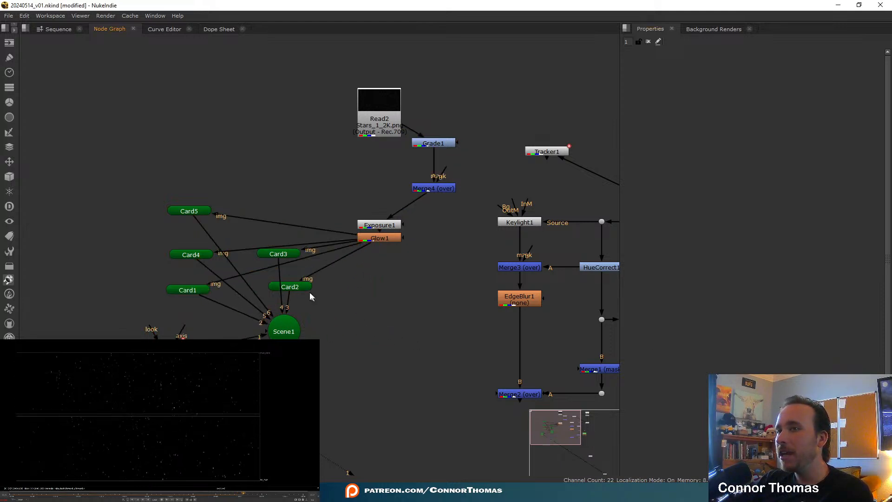
pyautogui.moveTo(301, 289); pyautogui.dragTo(307, 279)
pyautogui.click(386, 333)
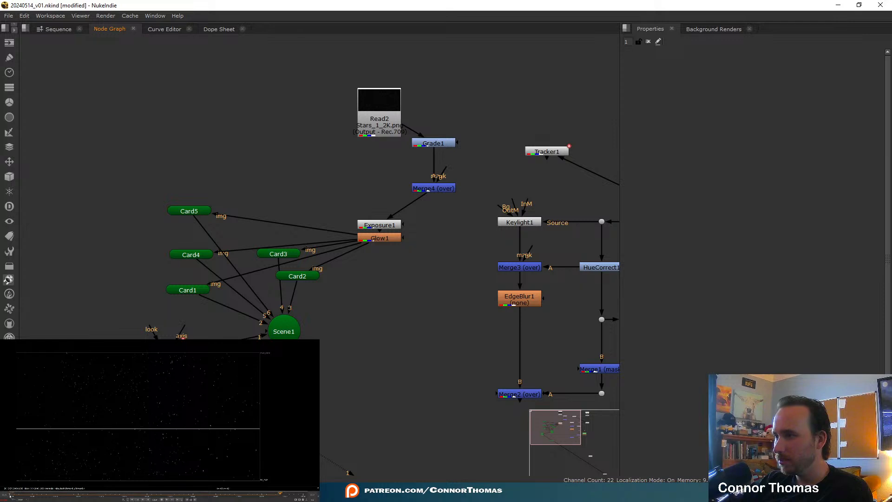
pyautogui.moveTo(280, 493); pyautogui.dragTo(9, 496)
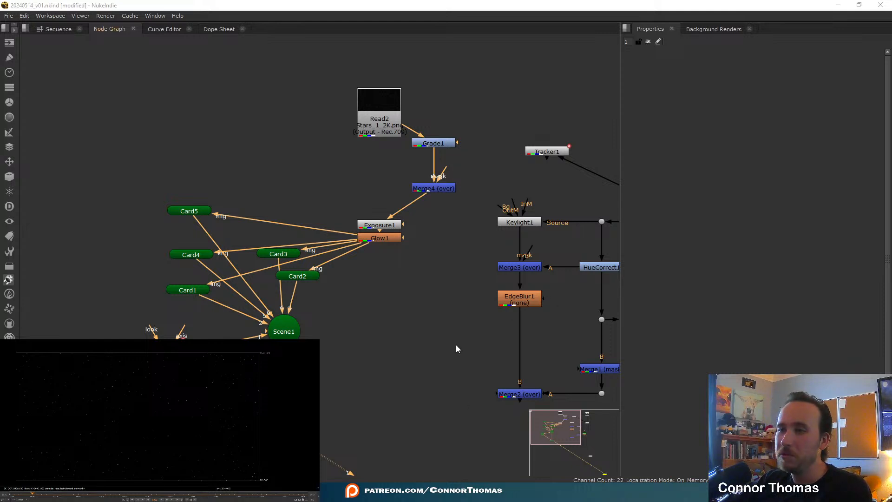
# - Line up Merge4, Grade1 and Read2 in a straight column above Exposure1
pyautogui.moveTo(457, 426); pyautogui.dragTo(464, 294, button='middle')
pyautogui.scroll(-5, 411, 299)
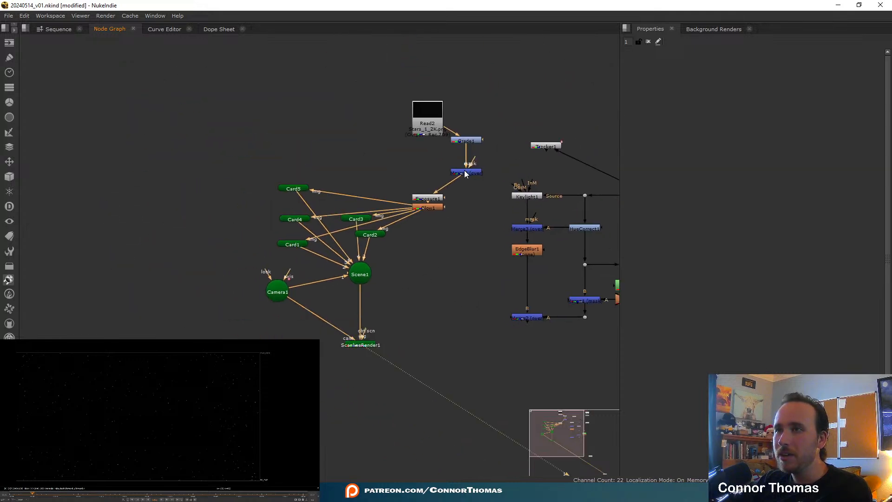
pyautogui.moveTo(466, 174); pyautogui.dragTo(434, 177)
pyautogui.moveTo(467, 142); pyautogui.dragTo(433, 128)
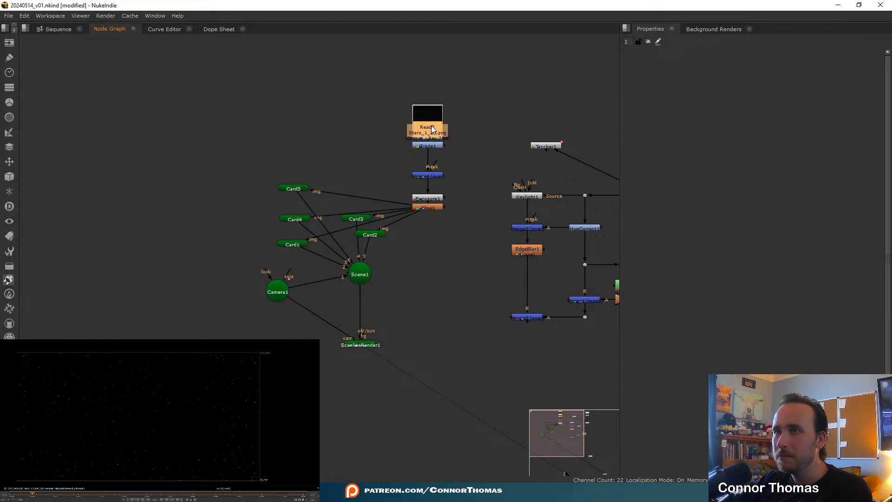
# - Move the whole star field branch, from Read2 down to ScanlineRender1, up and away from the keyed footage branch
pyautogui.moveTo(146, 85); pyautogui.dragTo(472, 378)
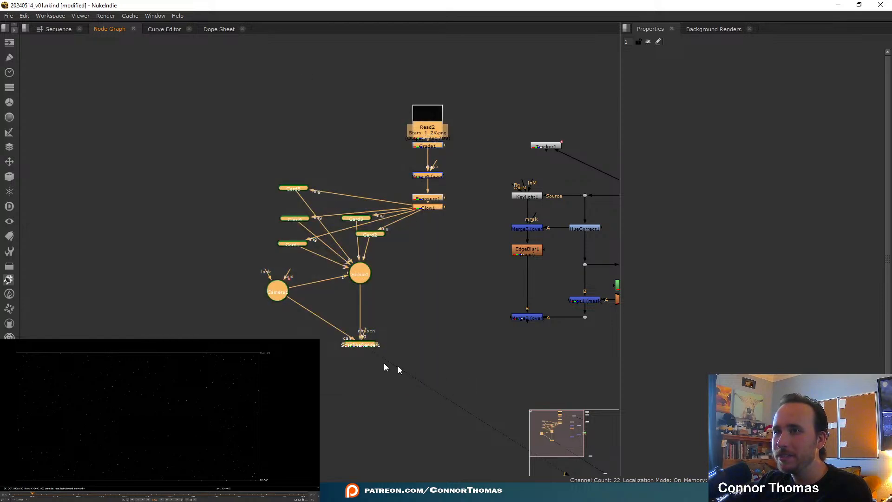
pyautogui.moveTo(365, 348); pyautogui.dragTo(240, 246)
pyautogui.click(328, 227)
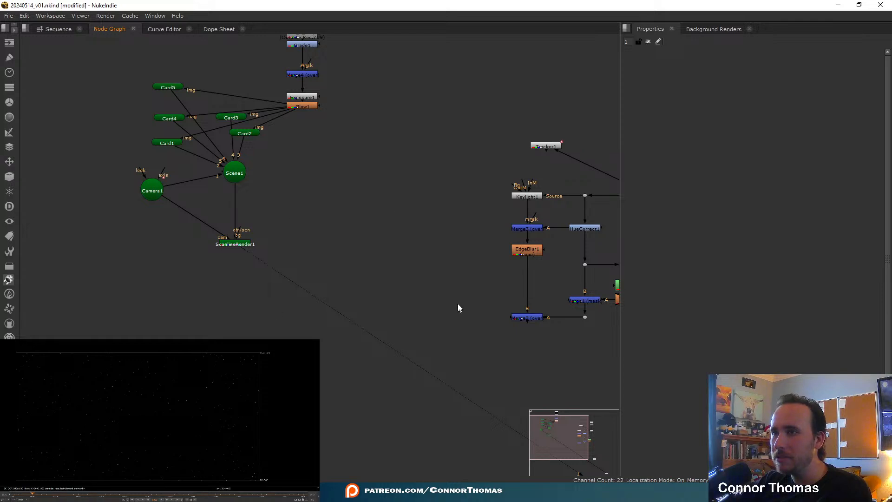
# - View the Merge2 output and toggle its alpha channel to check the matte of the keyed footage
pyautogui.moveTo(458, 308); pyautogui.dragTo(279, 256, button='middle')
pyautogui.click(351, 266)
pyautogui.press('1')
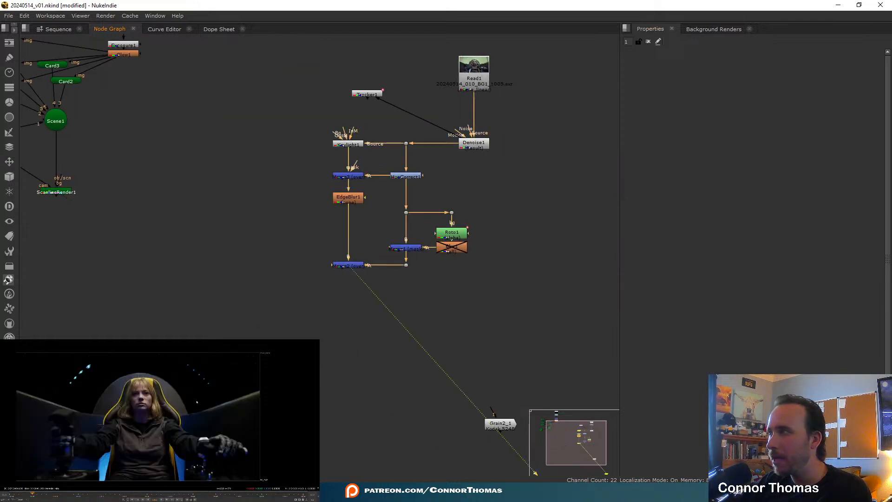
pyautogui.press('a')
pyautogui.press('a')
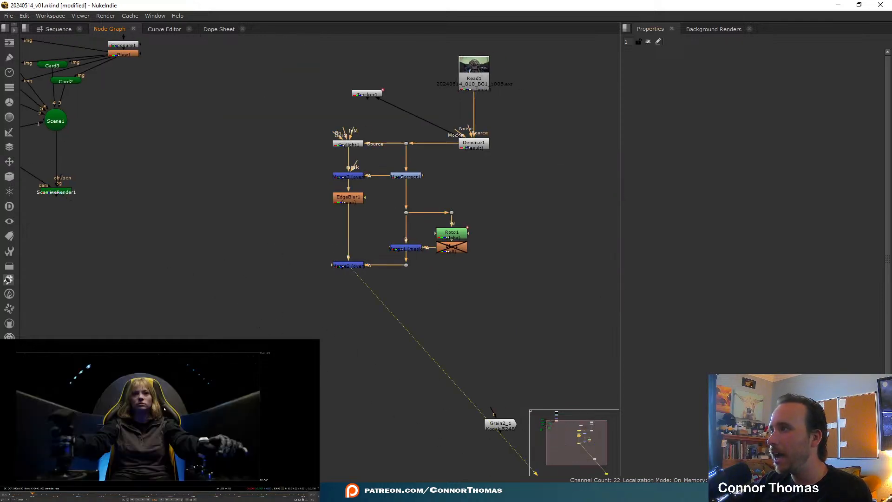
pyautogui.press('a')
pyautogui.press('a')
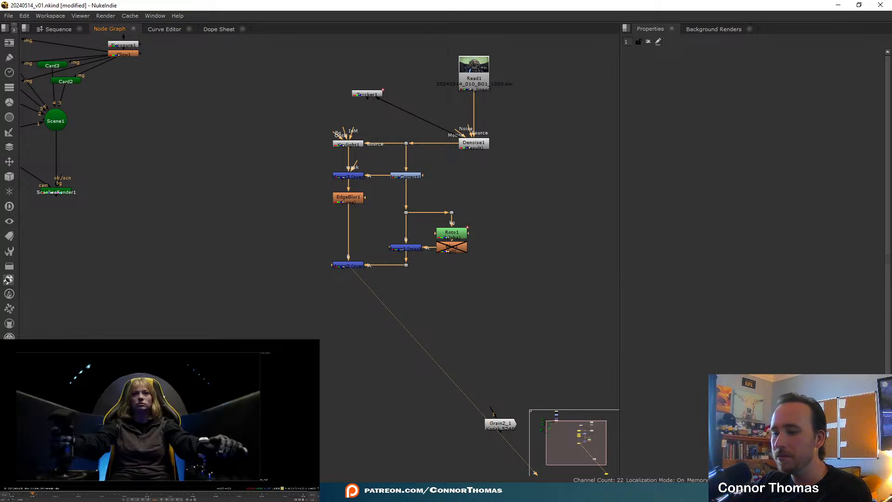
# - Add an over Merge node after Merge2 and place it below, slightly to the left of the keyed footage column
pyautogui.press('m')
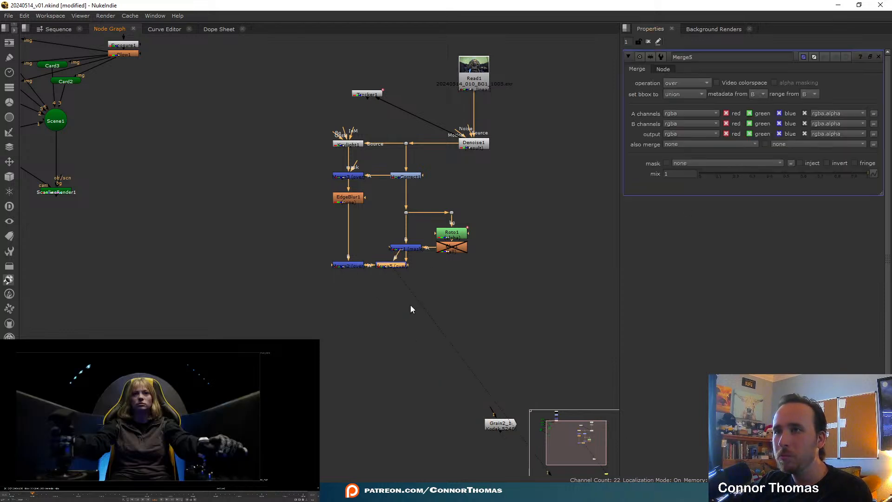
pyautogui.scroll(4, 411, 305)
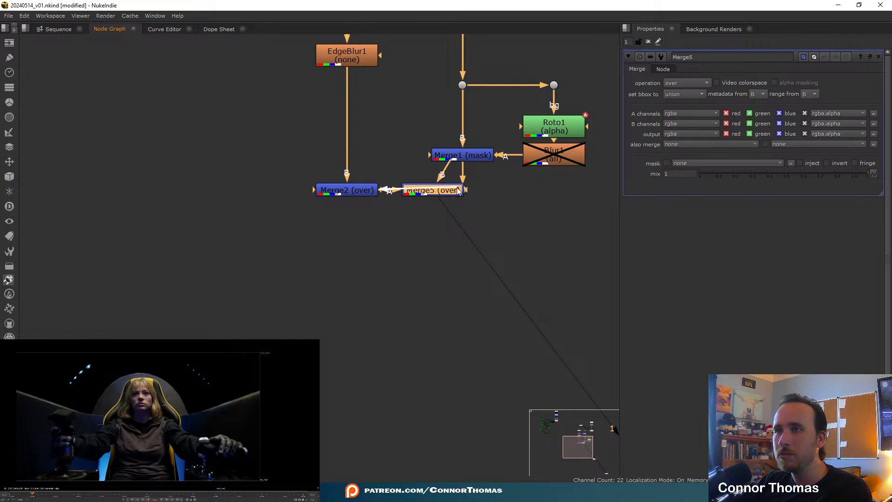
pyautogui.moveTo(455, 196); pyautogui.dragTo(330, 260)
pyautogui.scroll(-4, 329, 260)
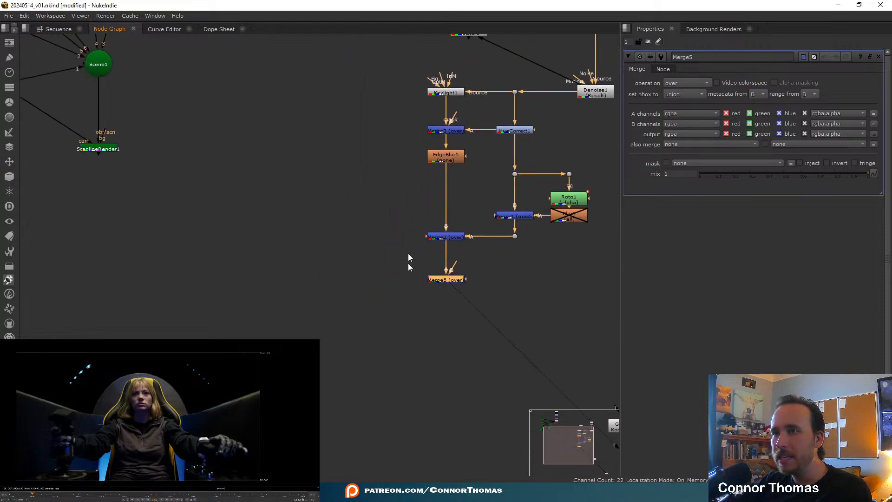
pyautogui.moveTo(447, 280); pyautogui.dragTo(561, 280, button='middle')
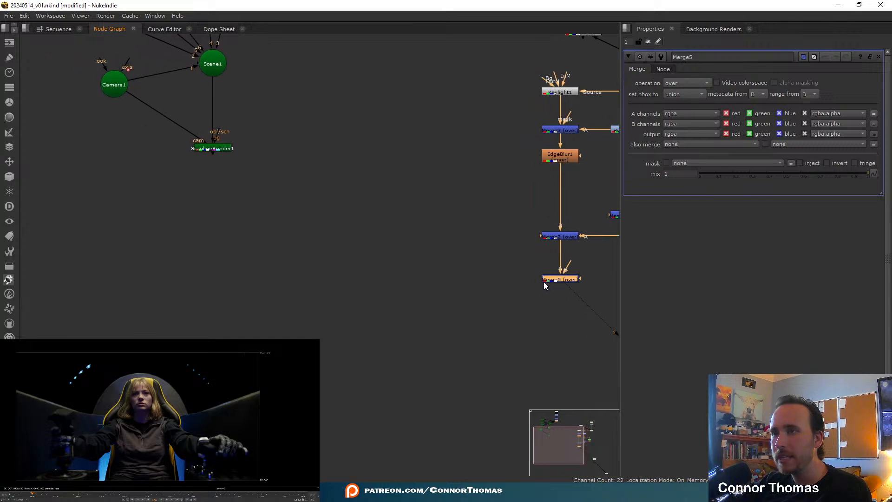
pyautogui.moveTo(556, 283); pyautogui.dragTo(519, 319)
# - Move the entire star field branch to the right-hand side of the keyed footage branch
pyautogui.moveTo(555, 314); pyautogui.dragTo(284, 267, button='middle')
pyautogui.scroll(-1, 283, 267)
pyautogui.scroll(-2, 476, 329)
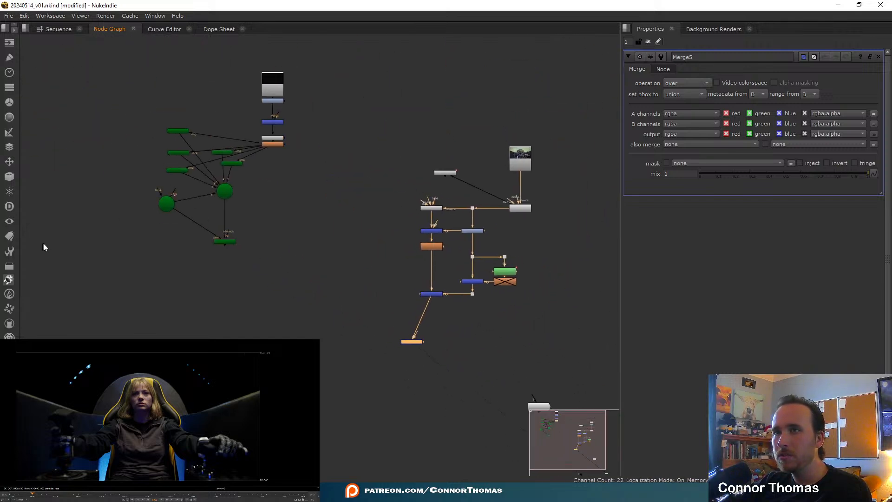
pyautogui.moveTo(96, 280); pyautogui.dragTo(615, 116)
pyautogui.moveTo(460, 273); pyautogui.dragTo(402, 158, button='middle')
pyautogui.scroll(4, 402, 163)
pyautogui.moveTo(381, 204); pyautogui.dragTo(339, 219, button='middle')
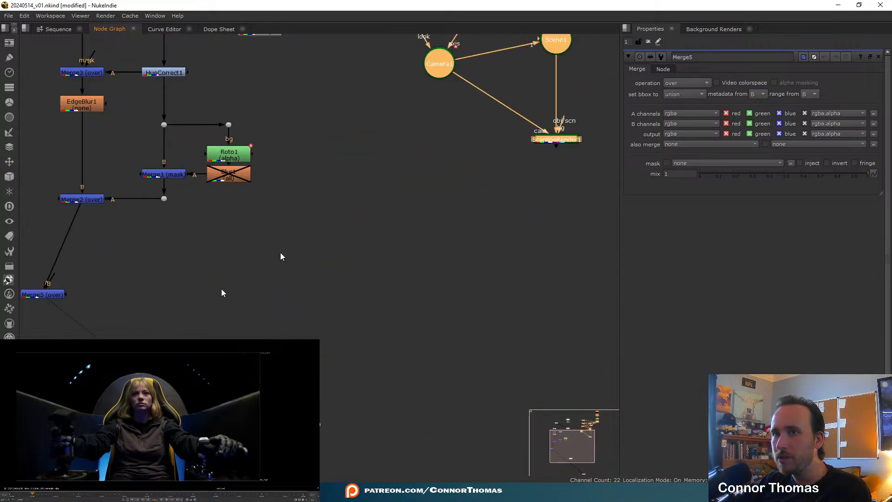
# - Place the new Merge beneath ScanlineRender1 and route Merge2 into its A input through a right-angled dot below Merge2
pyautogui.moveTo(58, 298); pyautogui.dragTo(548, 275)
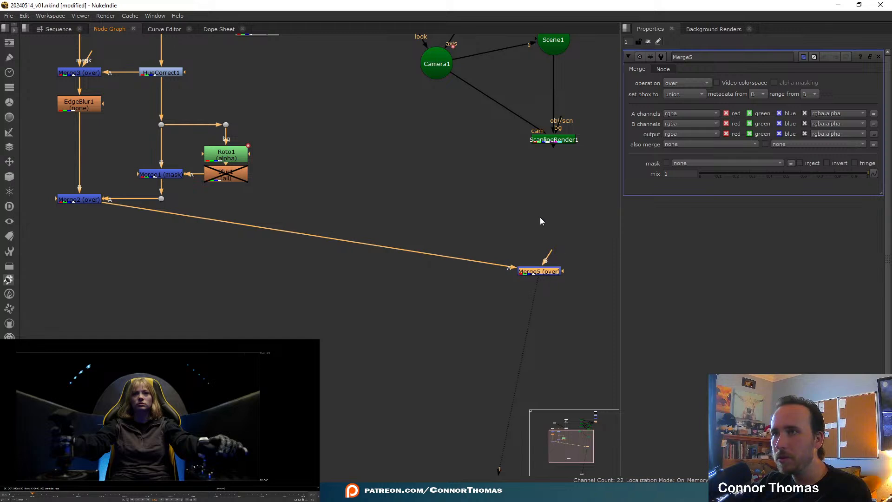
pyautogui.moveTo(232, 236); pyautogui.dragTo(231, 275, button='middle')
pyautogui.keyDown('ctrl'); pyautogui.moveTo(311, 275); pyautogui.dragTo(82, 315); pyautogui.keyUp('ctrl')
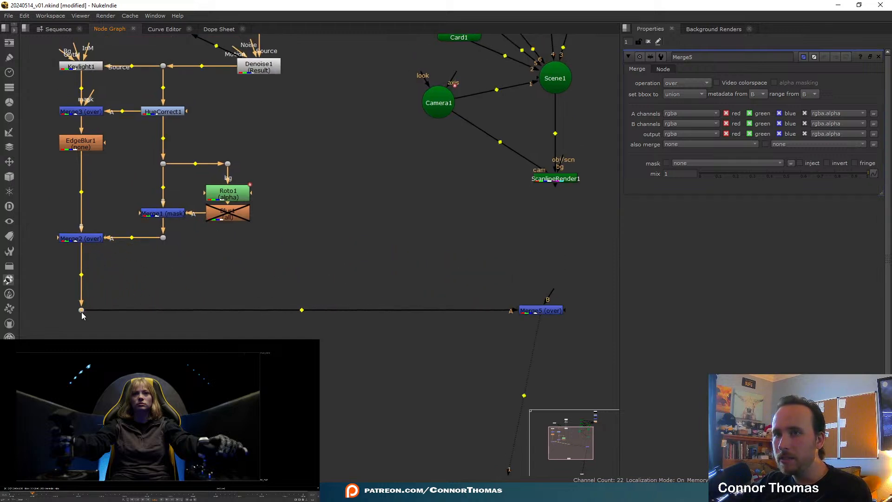
pyautogui.scroll(-2, 529, 188)
pyautogui.moveTo(529, 188); pyautogui.dragTo(361, 244, button='middle')
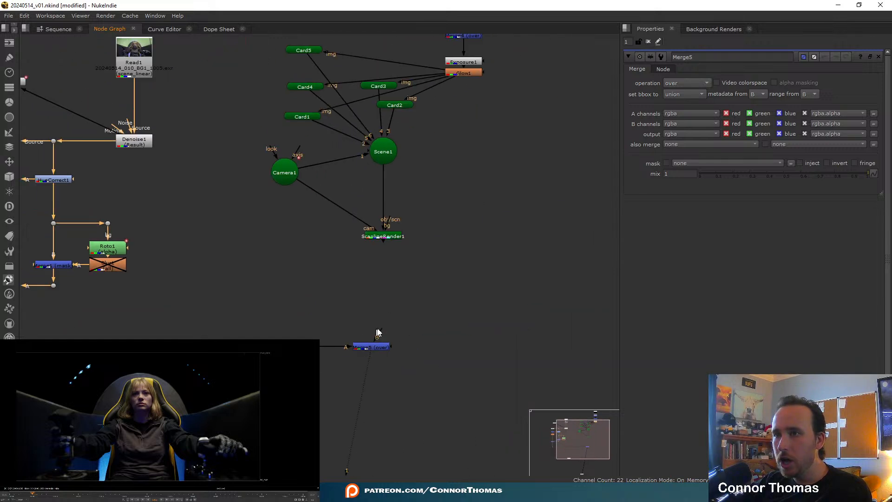
# - Connect the new Merge's B input to ScanlineRender1, align it directly underneath, and view the composite from the first frame
pyautogui.moveTo(404, 227); pyautogui.dragTo(388, 241)
pyautogui.click(374, 346)
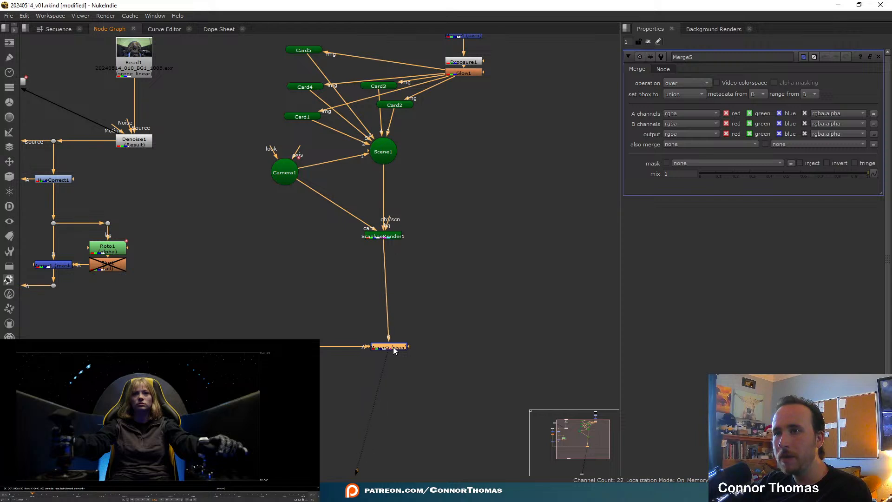
pyautogui.click(10, 494)
pyautogui.press('f')
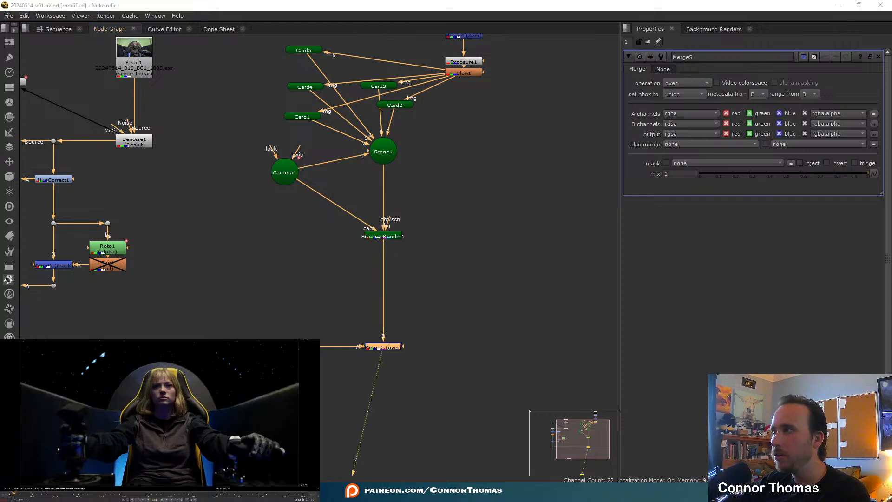
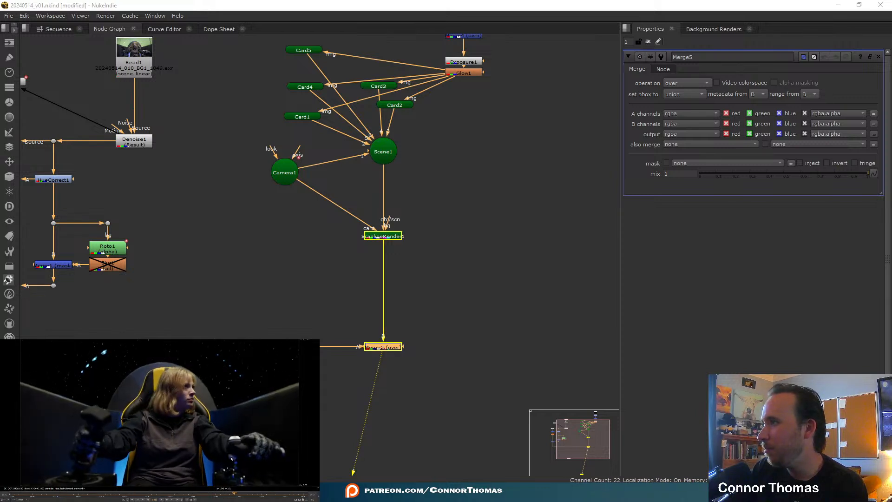
# - In Camera1's dope sheet, shift all keyframes from frame 1044 onward 20 frames later so they start at 1064
pyautogui.moveTo(351, 325); pyautogui.dragTo(506, 334, button='middle')
pyautogui.doubleClick(439, 181)
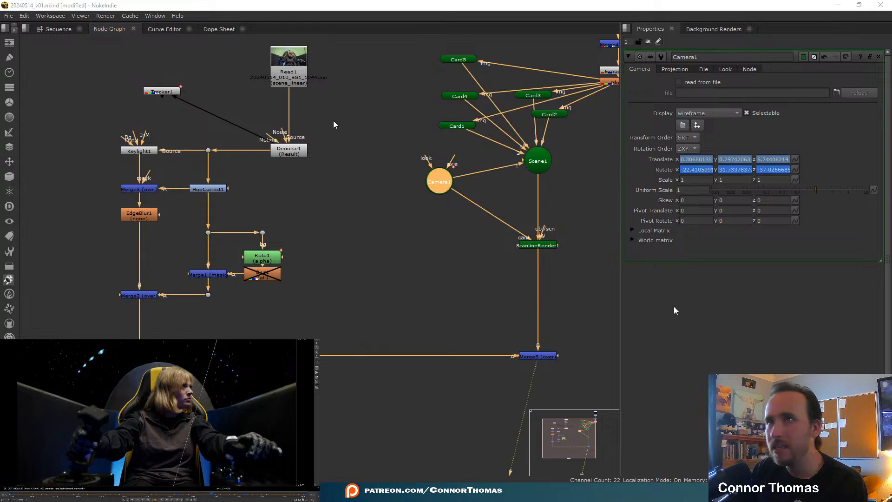
pyautogui.click(215, 28)
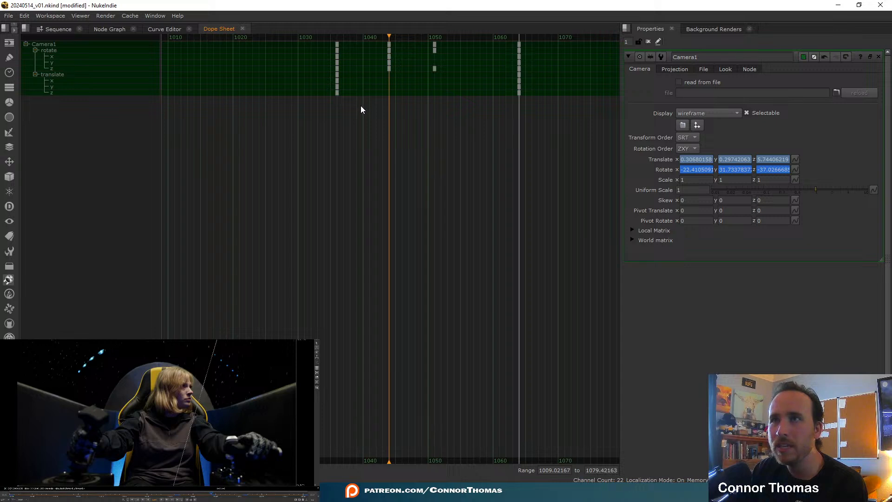
pyautogui.click(435, 37)
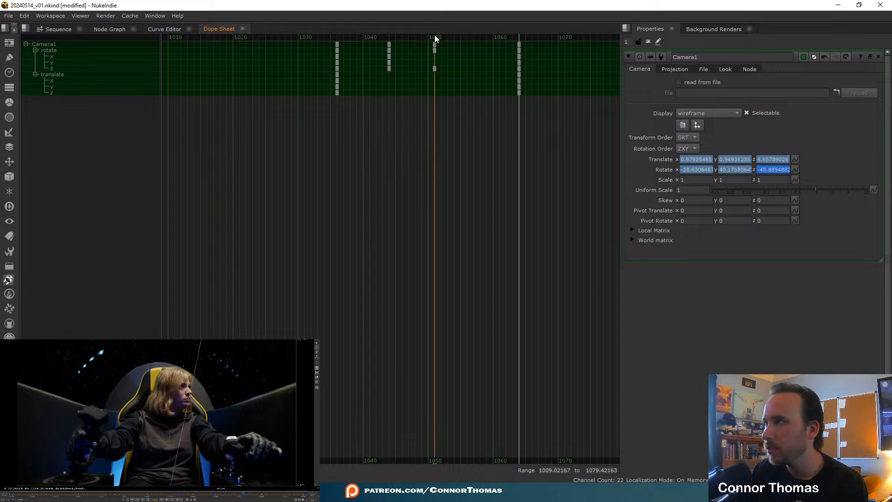
pyautogui.moveTo(434, 35); pyautogui.dragTo(389, 48)
pyautogui.moveTo(365, 203); pyautogui.dragTo(592, 32)
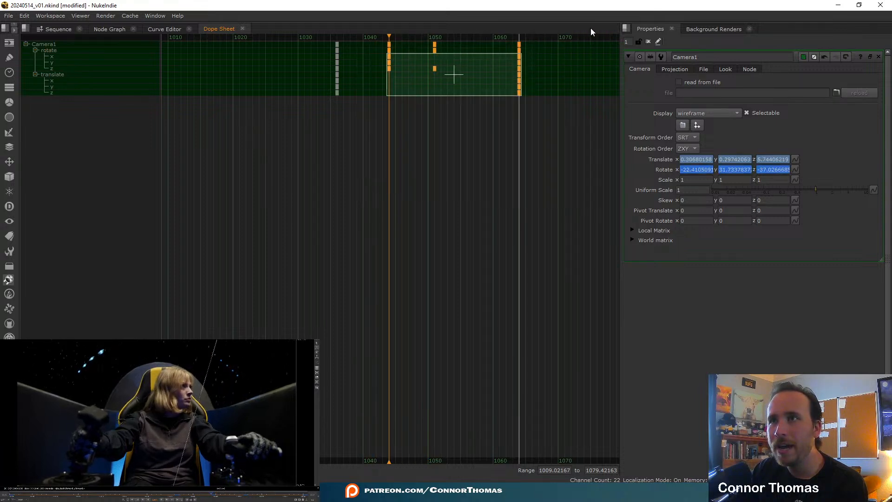
pyautogui.moveTo(449, 76); pyautogui.dragTo(580, 86)
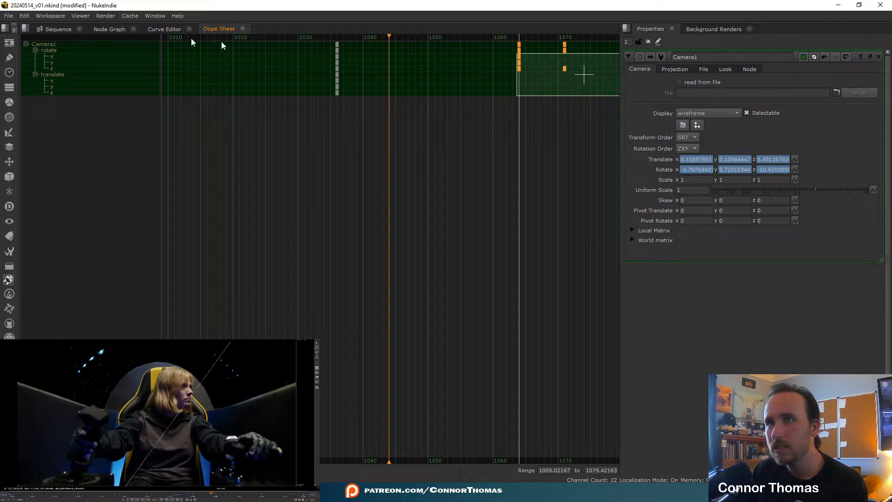
# - Return to the node graph and play the composite from the start to review the camera move's timing
pyautogui.click(101, 29)
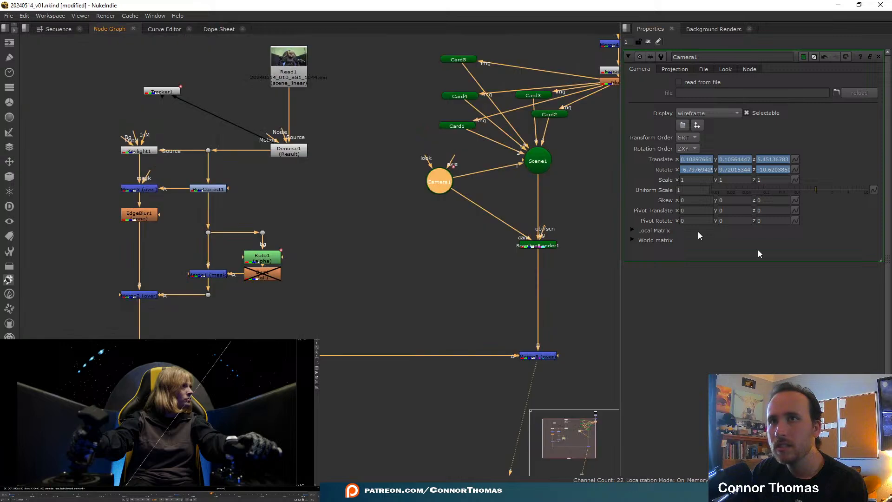
pyautogui.click(14, 494)
pyautogui.press('l')
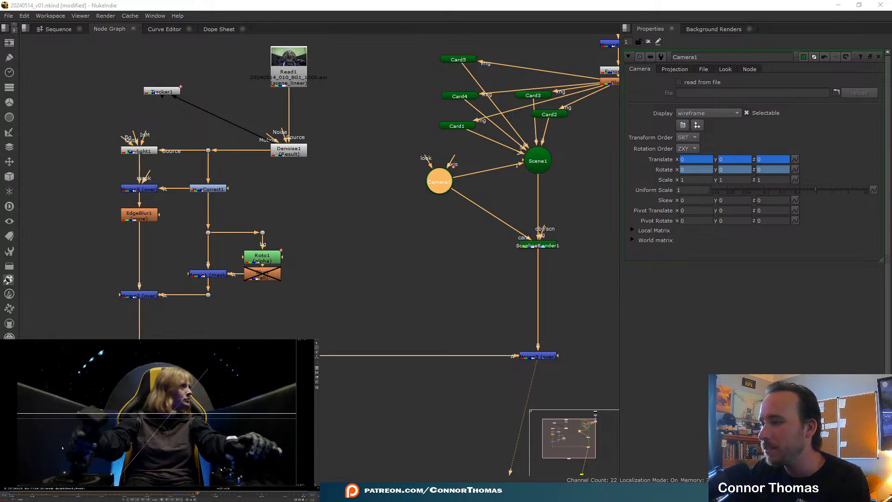
# - Clear the open node controls and review the camera's turn in the composite, returning to frame 1036
pyautogui.click(648, 41)
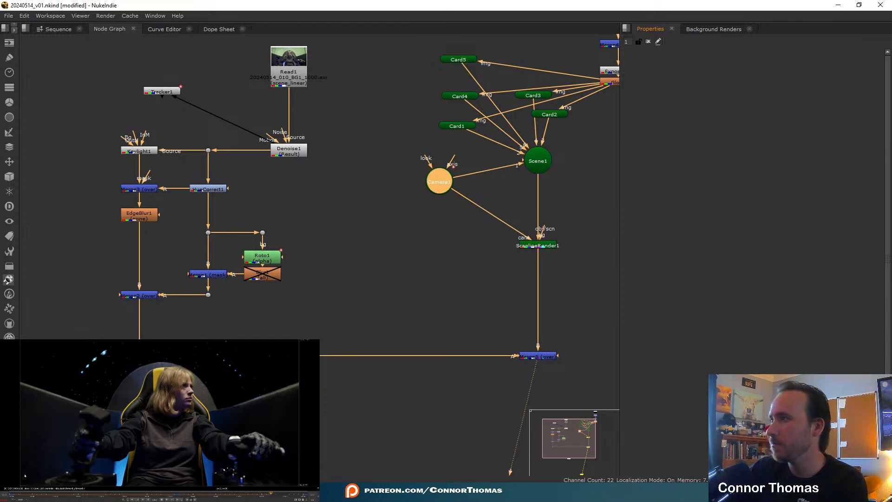
pyautogui.click(102, 494)
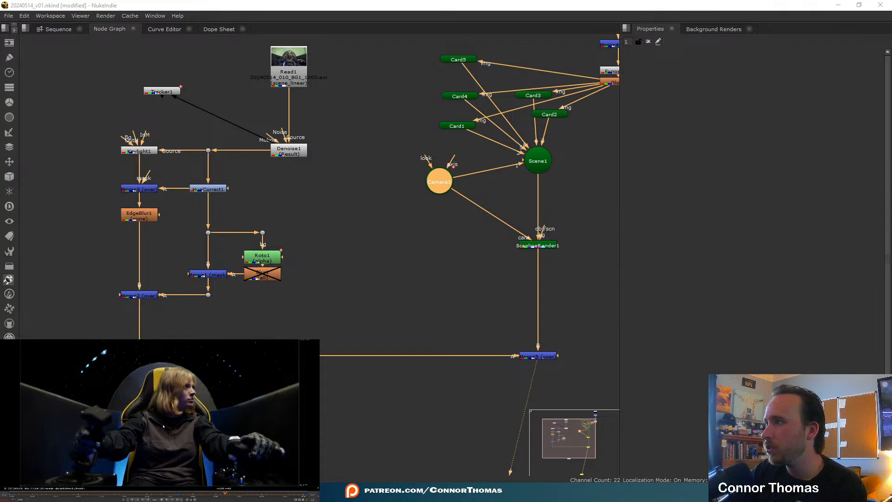
pyautogui.click(175, 495)
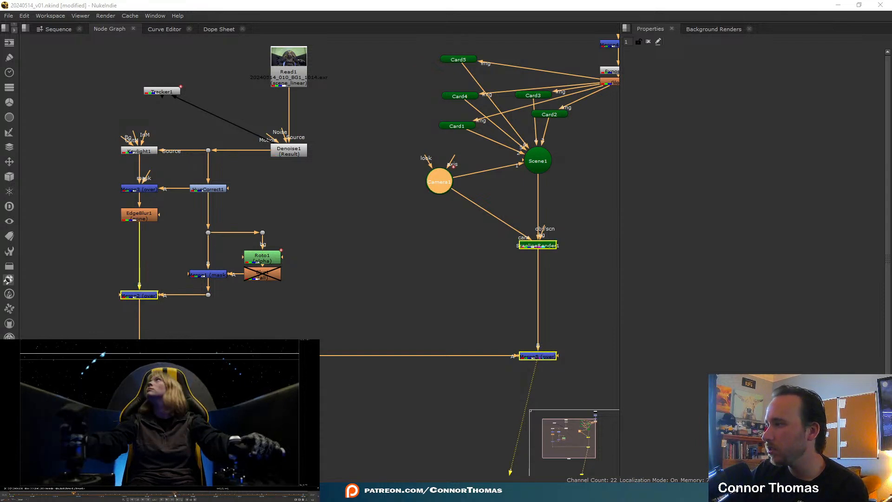
# - Open Camera1's animation in the Curve Editor and examine its translate and rotate curves between frames 1000 and 1100
pyautogui.moveTo(434, 254); pyautogui.dragTo(321, 279, button='middle')
pyautogui.doubleClick(321, 209)
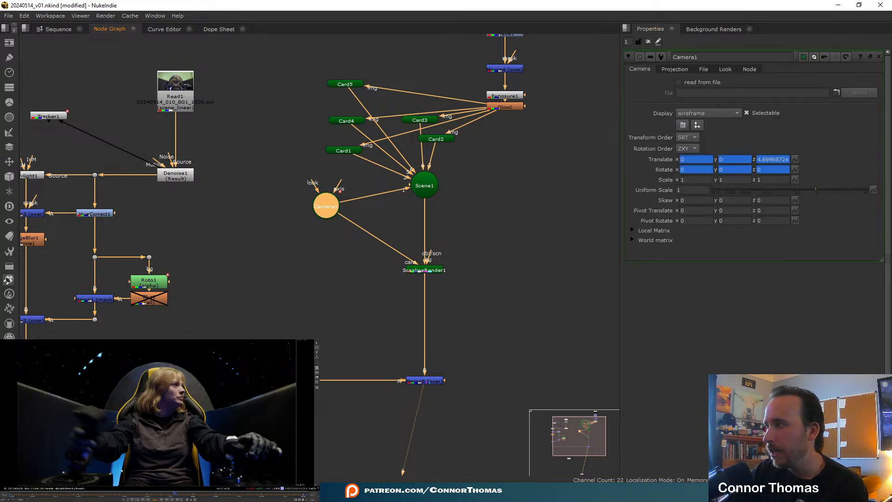
pyautogui.click(163, 29)
pyautogui.scroll(1, 394, 207)
pyautogui.moveTo(539, 254); pyautogui.dragTo(360, 122, button='middle')
pyautogui.scroll(-1, 360, 123)
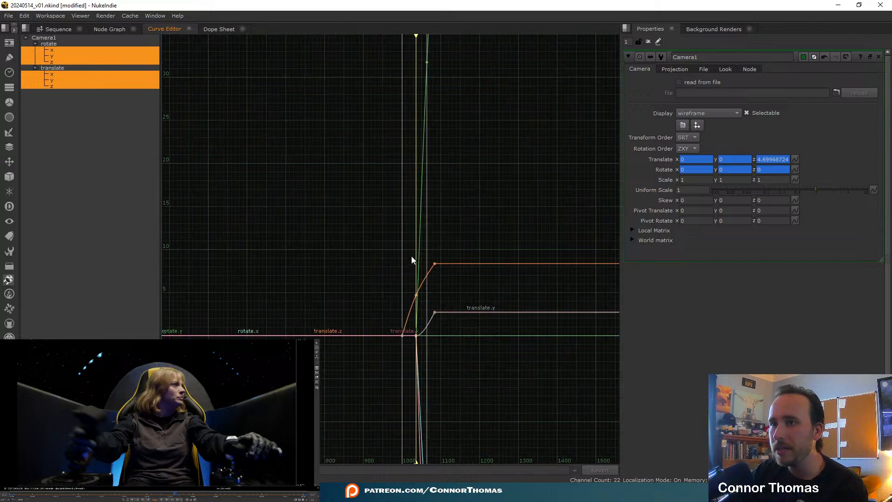
pyautogui.scroll(7, 431, 302)
pyautogui.scroll(-2, 372, 284)
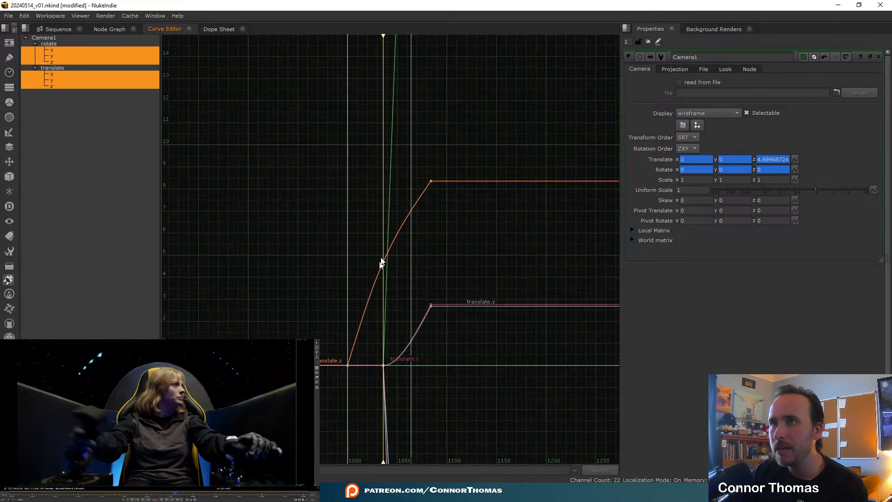
pyautogui.scroll(-5, 378, 219)
pyautogui.scroll(-4, 388, 249)
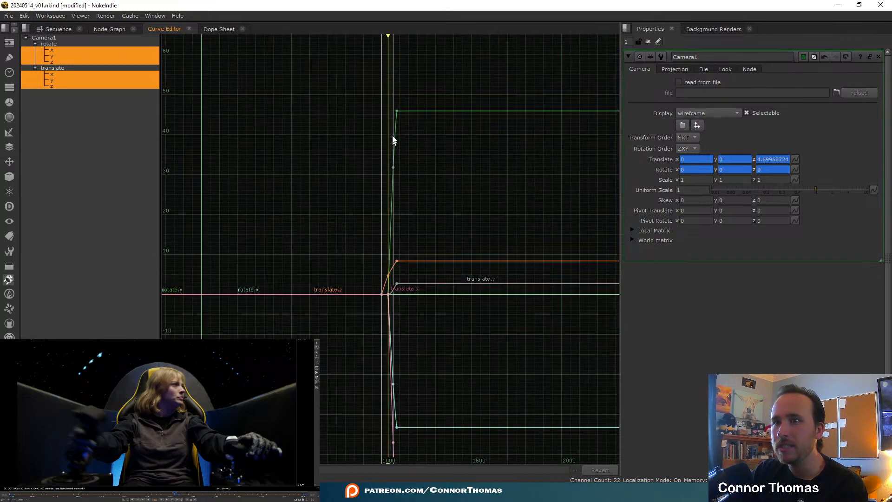
pyautogui.moveTo(394, 143); pyautogui.dragTo(434, 276, button='middle')
pyautogui.scroll(-2, 412, 254)
pyautogui.scroll(5, 414, 276)
pyautogui.scroll(5, 415, 158)
pyautogui.scroll(-1, 431, 374)
pyautogui.scroll(1, 438, 263)
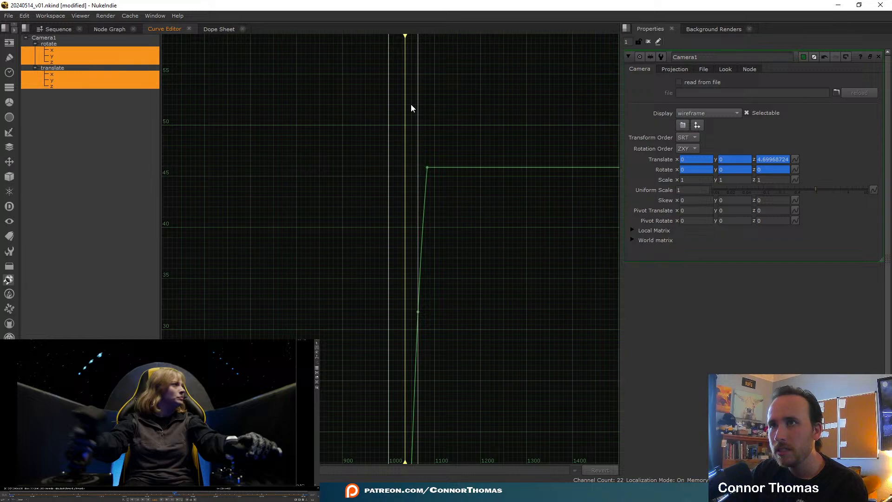
pyautogui.moveTo(411, 108)
pyautogui.mouseDown(button='middle')
pyautogui.moveTo(415, 148)
pyautogui.moveTo(417, 110)
pyautogui.mouseUp(button='middle')
pyautogui.scroll(1, 450, 295)
pyautogui.moveTo(434, 347); pyautogui.dragTo(445, 207, button='middle')
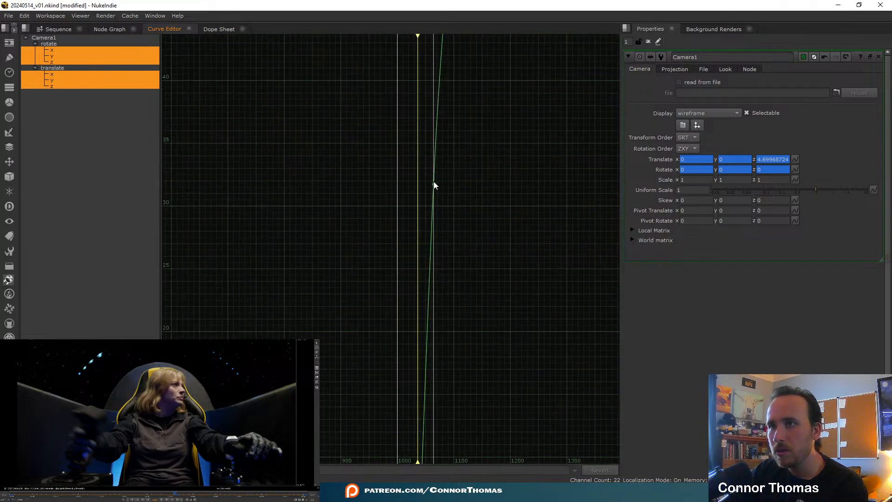
# - Try to ease Camera1's rotate.y curve at frame 1064 by flattening that key's tangent handles
pyautogui.click(434, 185)
pyautogui.scroll(-2, 444, 266)
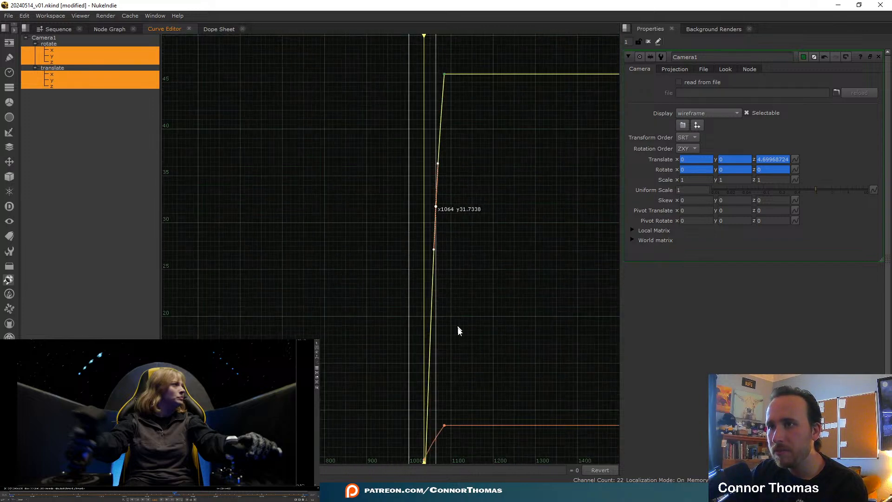
pyautogui.moveTo(458, 338); pyautogui.dragTo(464, 177, button='middle')
pyautogui.scroll(4, 449, 297)
pyautogui.scroll(2, 454, 339)
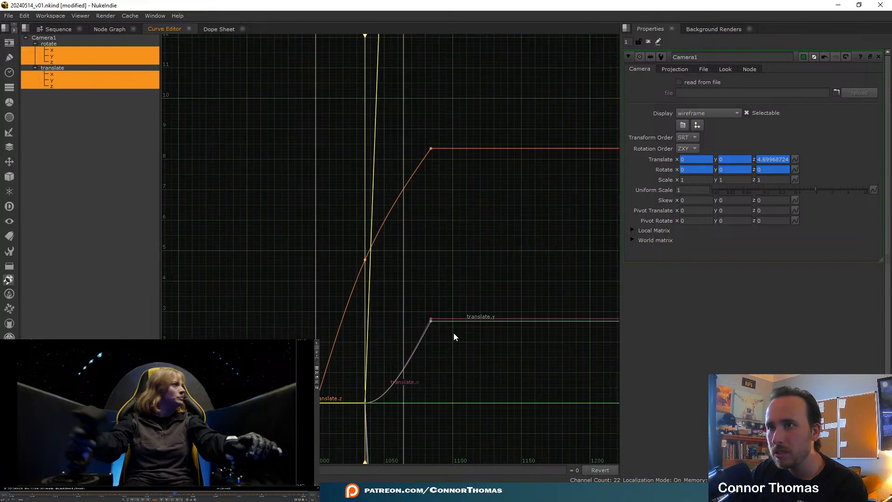
pyautogui.moveTo(389, 279); pyautogui.dragTo(487, 258, button='middle')
pyautogui.scroll(1, 495, 277)
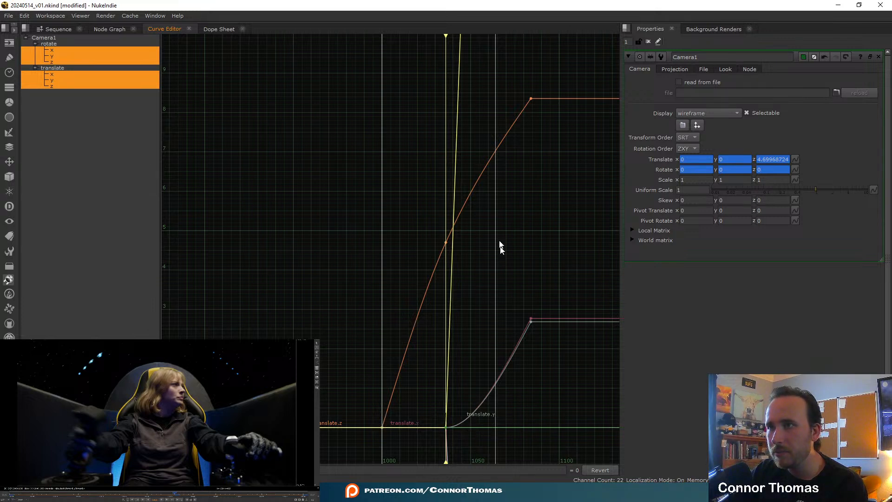
pyautogui.moveTo(485, 82); pyautogui.dragTo(469, 292, button='middle')
pyautogui.scroll(-1, 468, 292)
pyautogui.moveTo(462, 146); pyautogui.dragTo(454, 194, button='middle')
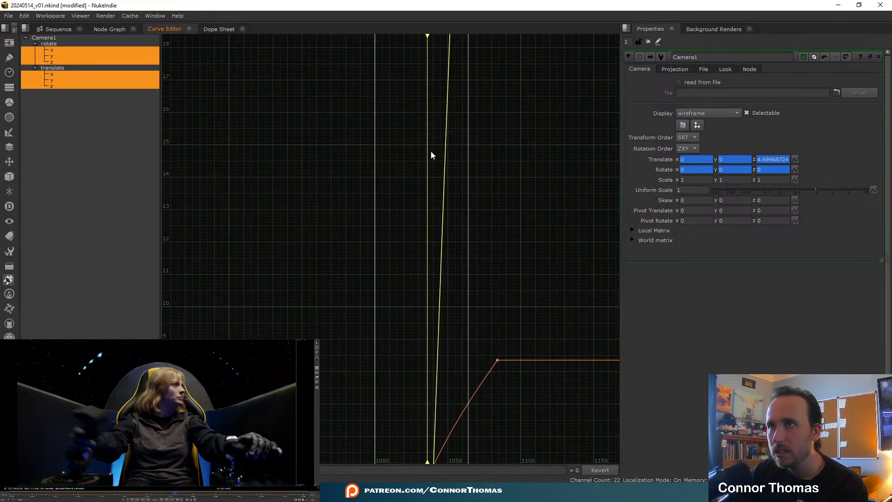
pyautogui.moveTo(448, 52); pyautogui.dragTo(467, 279, button='middle')
pyautogui.moveTo(435, 210); pyautogui.dragTo(430, 332, button='middle')
pyautogui.moveTo(456, 186); pyautogui.dragTo(430, 342, button='middle')
pyautogui.moveTo(438, 201); pyautogui.dragTo(426, 310, button='middle')
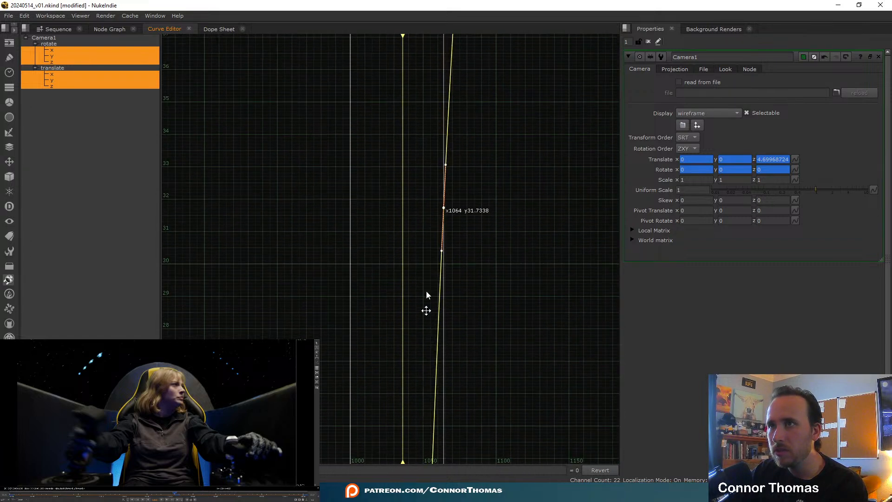
pyautogui.scroll(1, 446, 214)
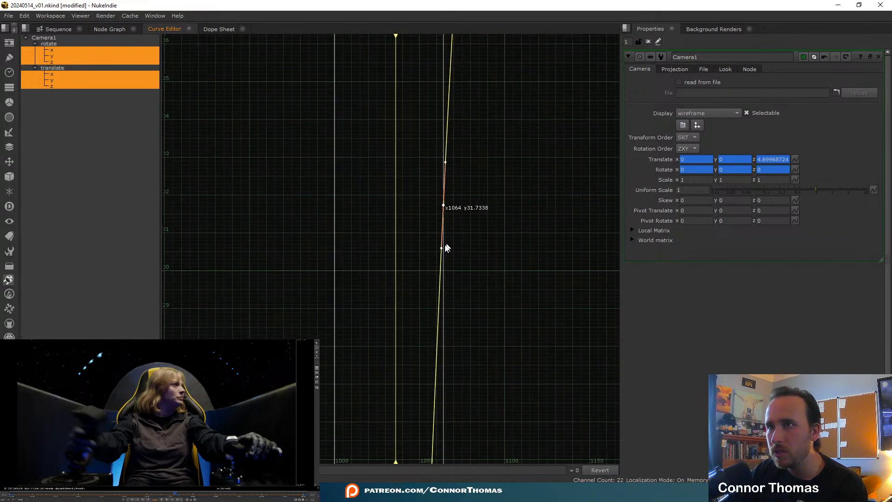
pyautogui.moveTo(442, 247); pyautogui.dragTo(430, 246)
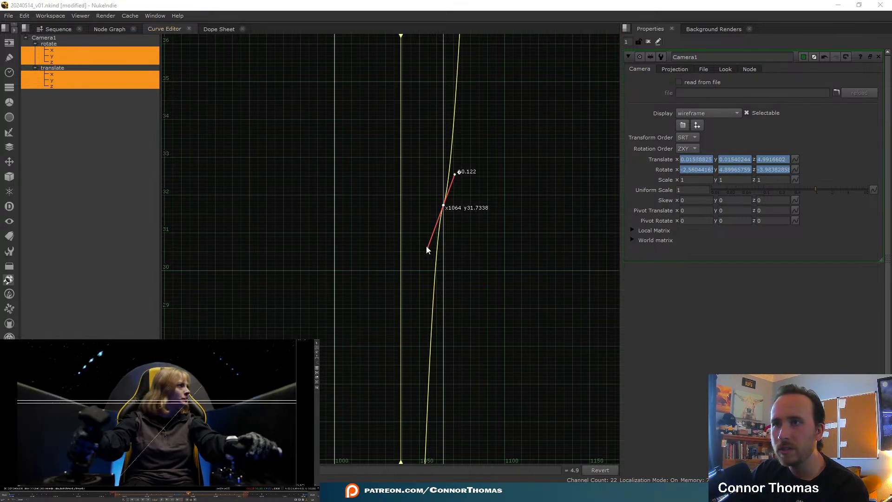
pyautogui.moveTo(428, 250); pyautogui.dragTo(428, 215)
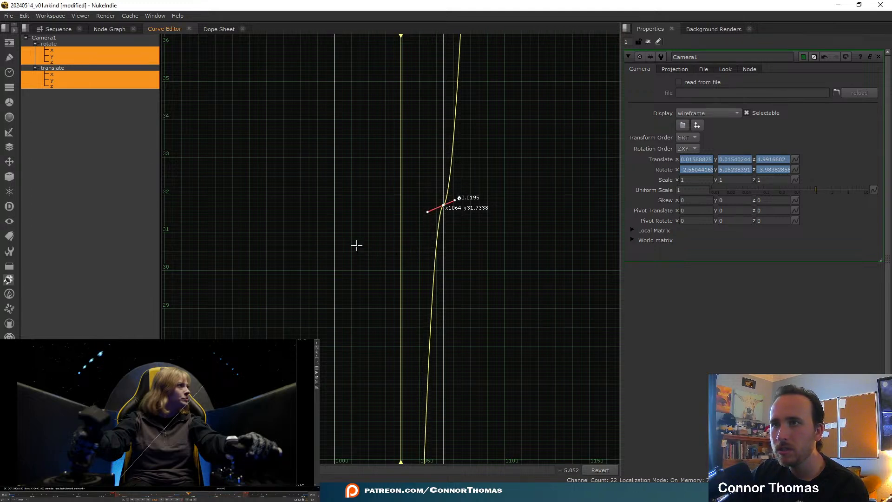
pyautogui.moveTo(357, 245); pyautogui.dragTo(411, 310)
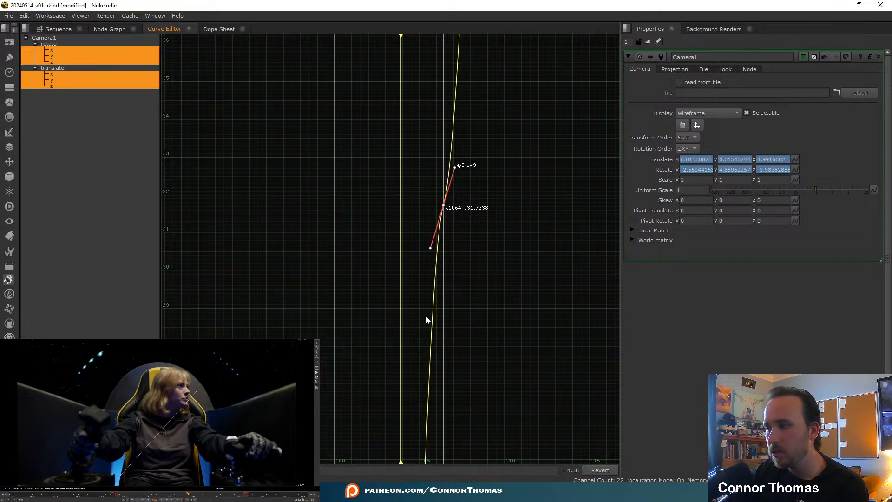
pyautogui.press('l')
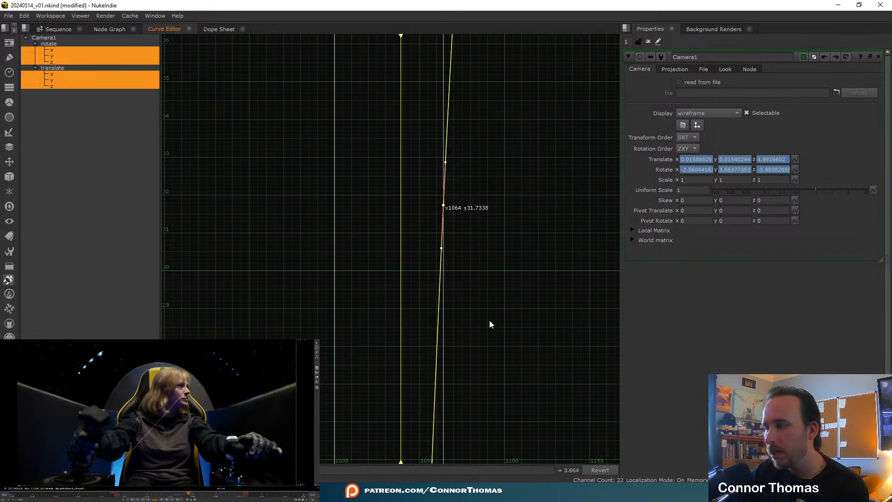
pyautogui.moveTo(440, 303); pyautogui.dragTo(454, 277, button='middle')
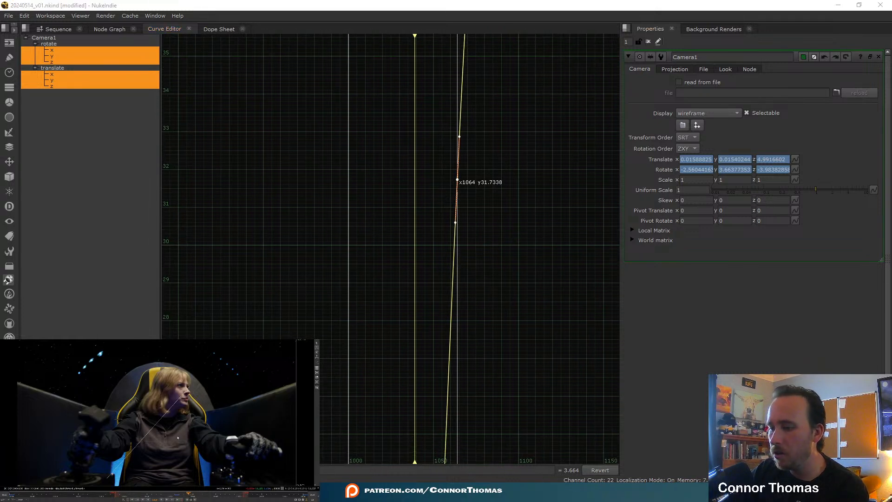
# - Play the shot to review the camera's rotation and return to the keyframe at frame 1036
pyautogui.press('l')
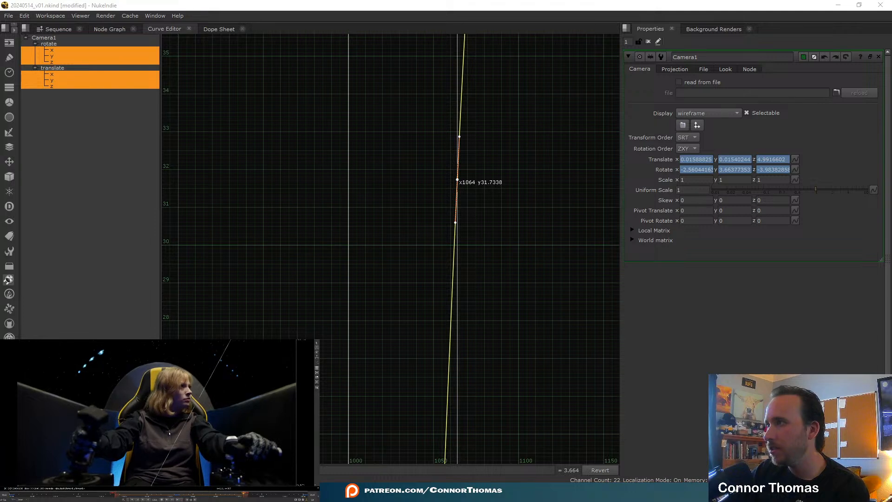
pyautogui.press('k')
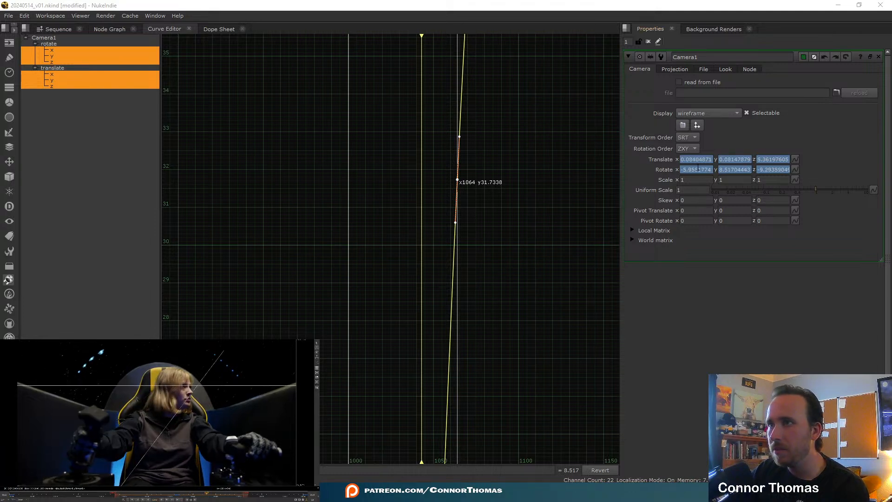
pyautogui.click(173, 494)
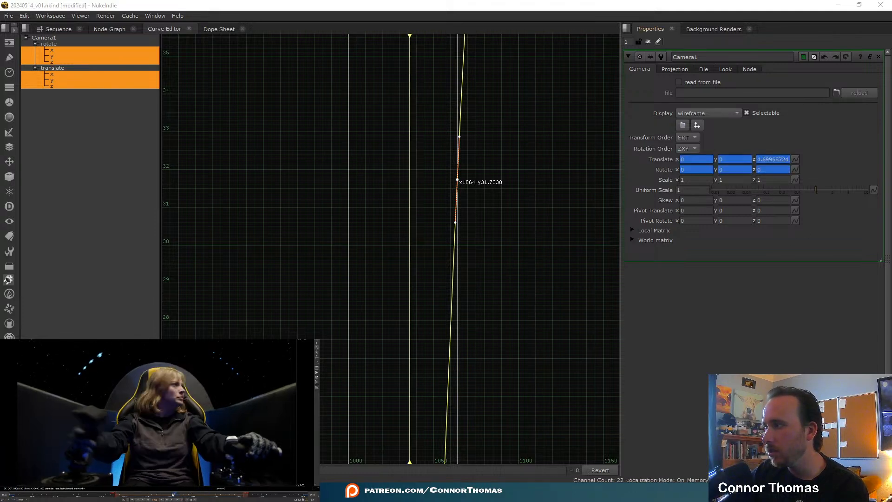
# - Try to set the interpolation of Camera1's Rotate x to Smooth at frame 1036
pyautogui.rightClick(694, 170)
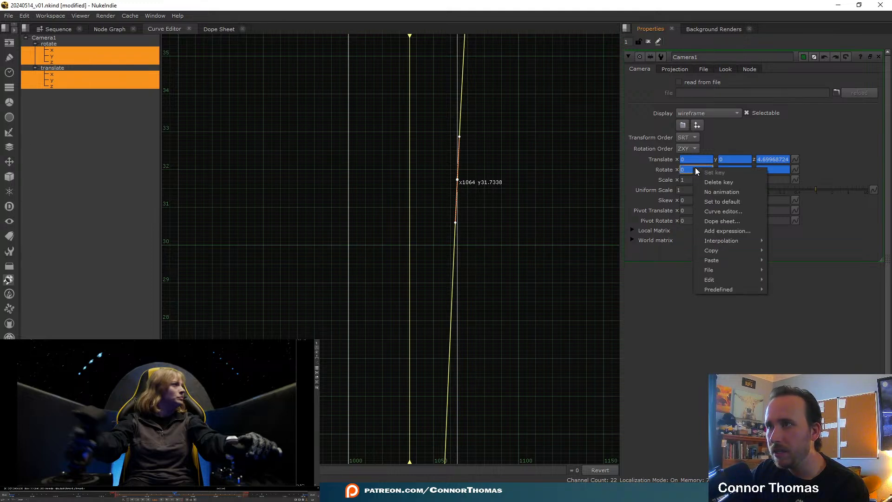
pyautogui.moveTo(749, 241)
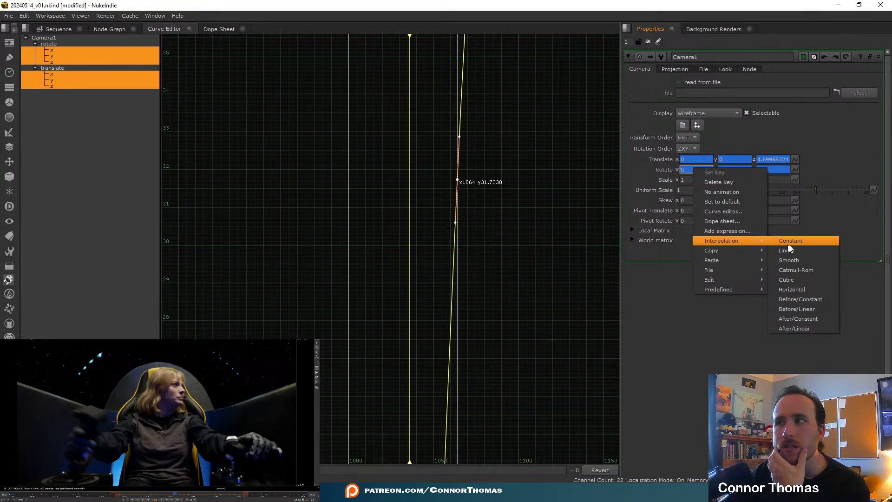
pyautogui.click(811, 260)
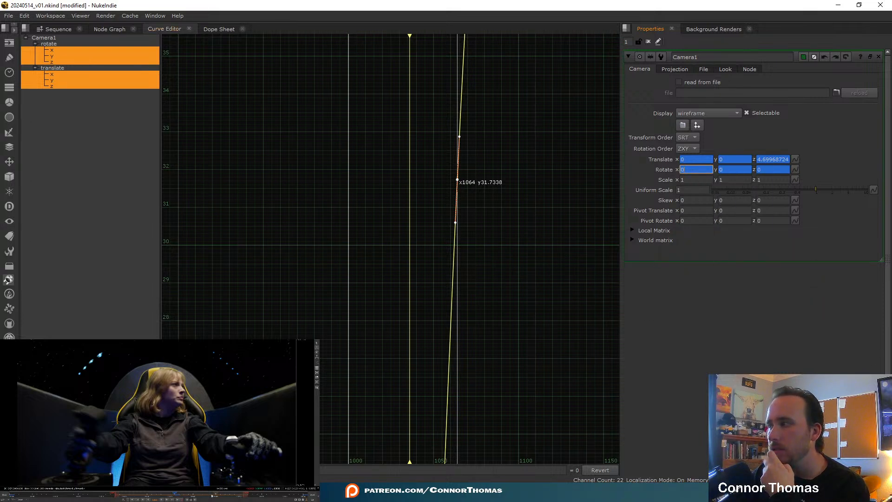
# - Set keyframes on Camera1's Rotate x, y and z at frame 1037
pyautogui.click(189, 494)
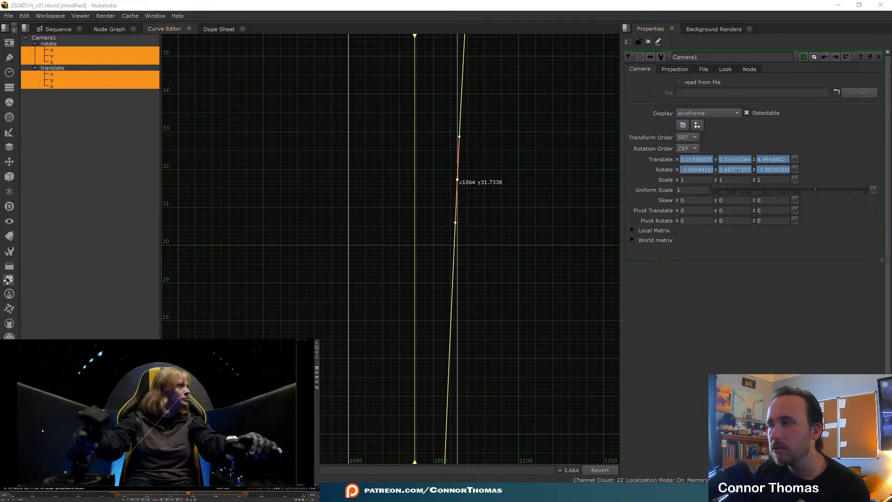
pyautogui.click(181, 495)
pyautogui.rightClick(702, 170)
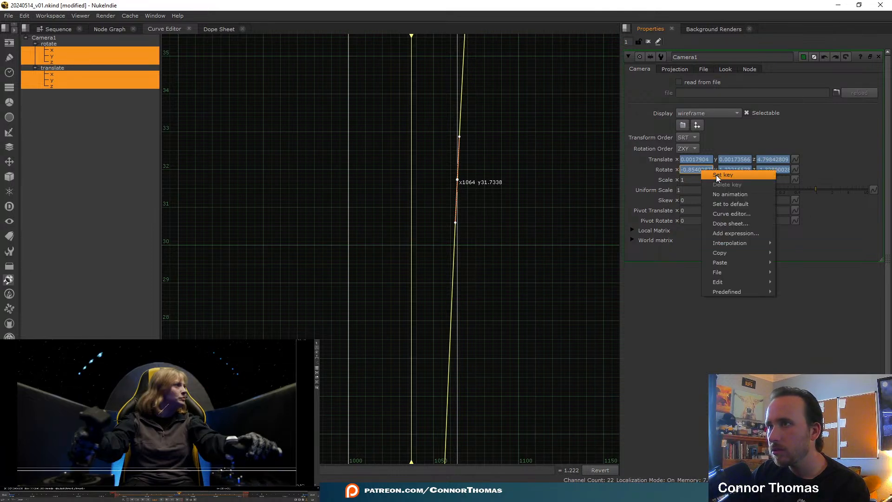
pyautogui.click(723, 175)
pyautogui.rightClick(734, 170)
pyautogui.click(744, 175)
pyautogui.rightClick(770, 170)
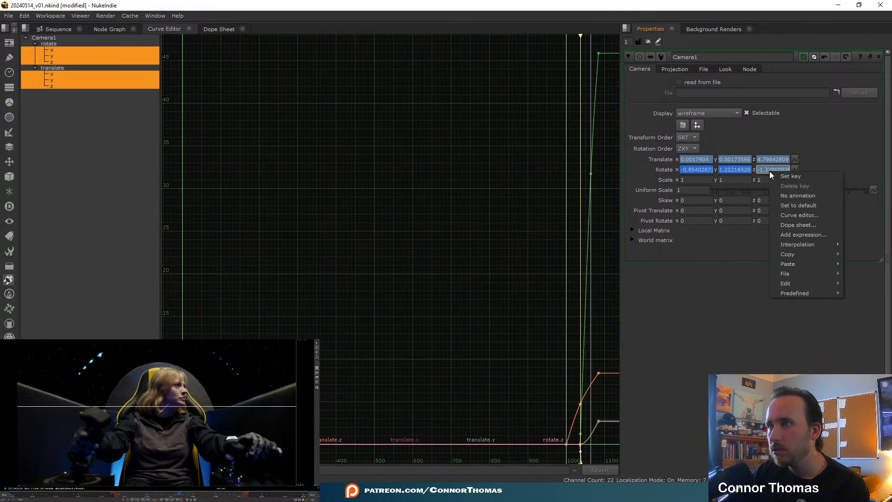
pyautogui.click(790, 176)
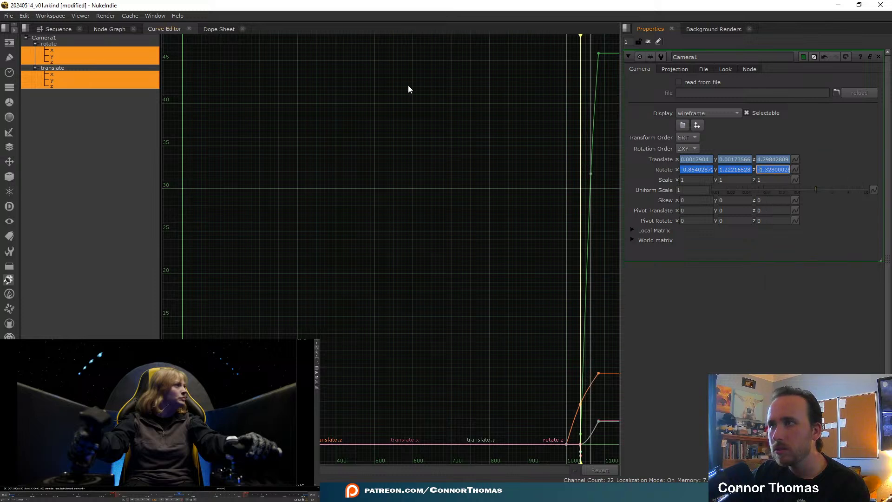
# - In Camera1's dope sheet, move the new rotate keys from frame 1037 to 1039 and check the composite at frame 1040
pyautogui.click(219, 29)
pyautogui.scroll(5, 362, 56)
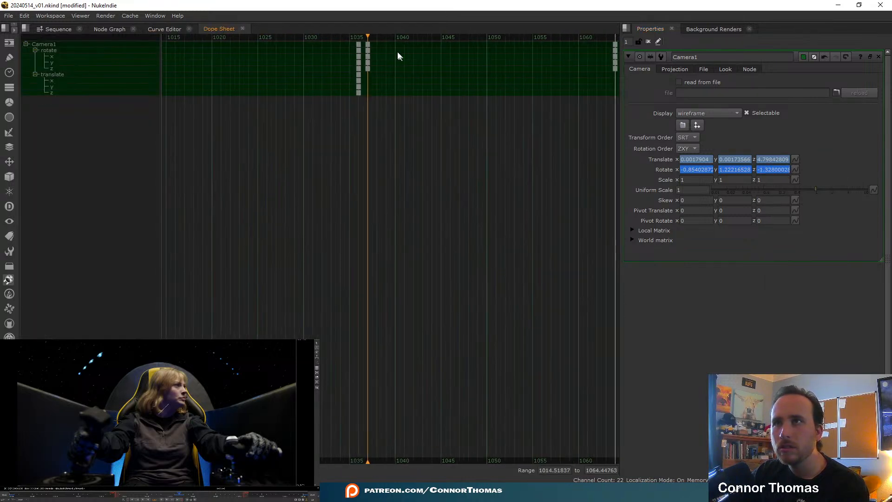
pyautogui.moveTo(360, 45); pyautogui.dragTo(338, 40)
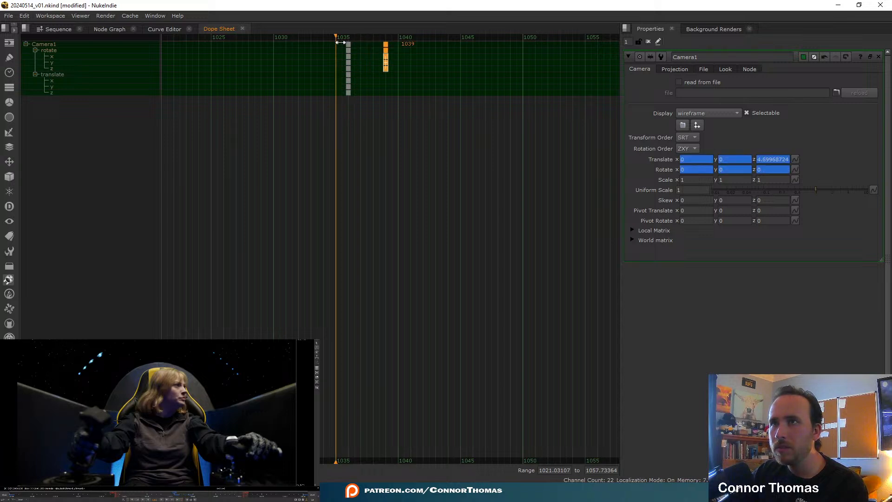
pyautogui.scroll(1, 342, 41)
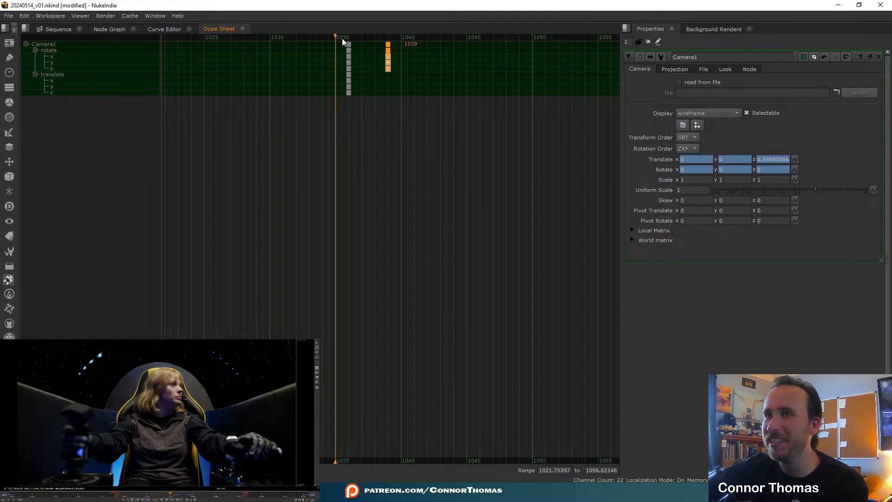
pyautogui.click(268, 423)
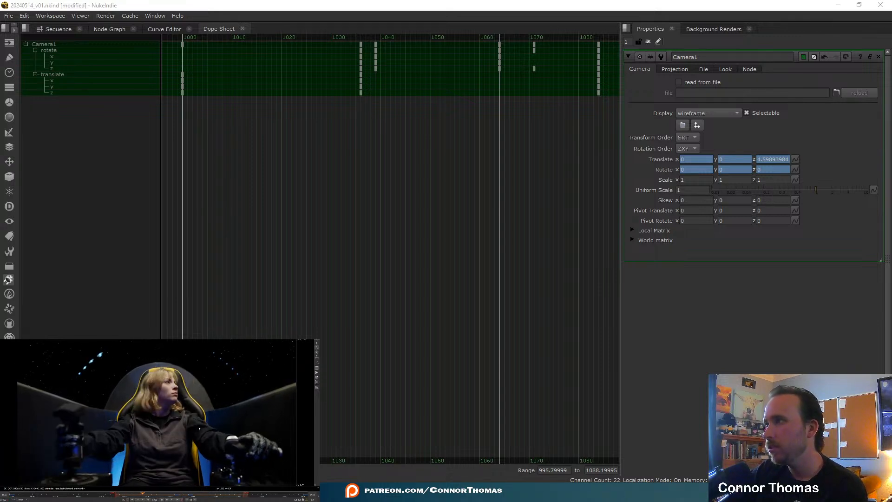
pyautogui.click(380, 105)
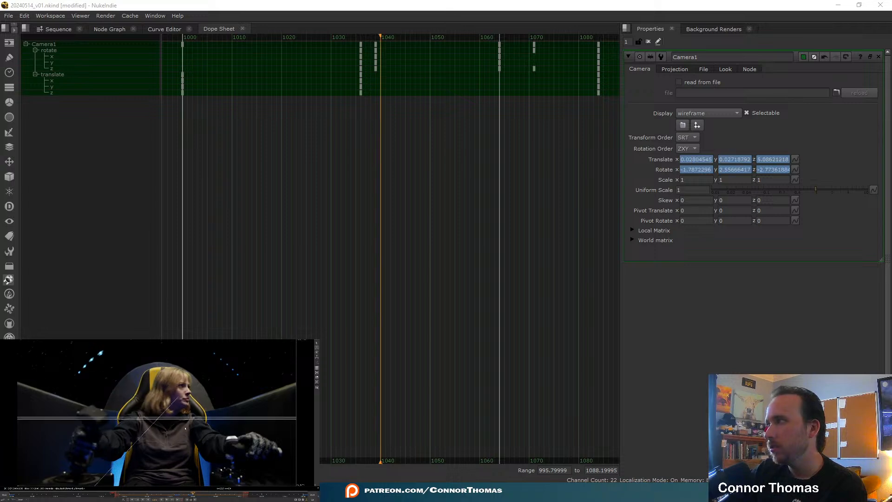
# - Return to the node graph and scrub the composite's timeline to review the camera's eased rotation against the shot
pyautogui.click(98, 30)
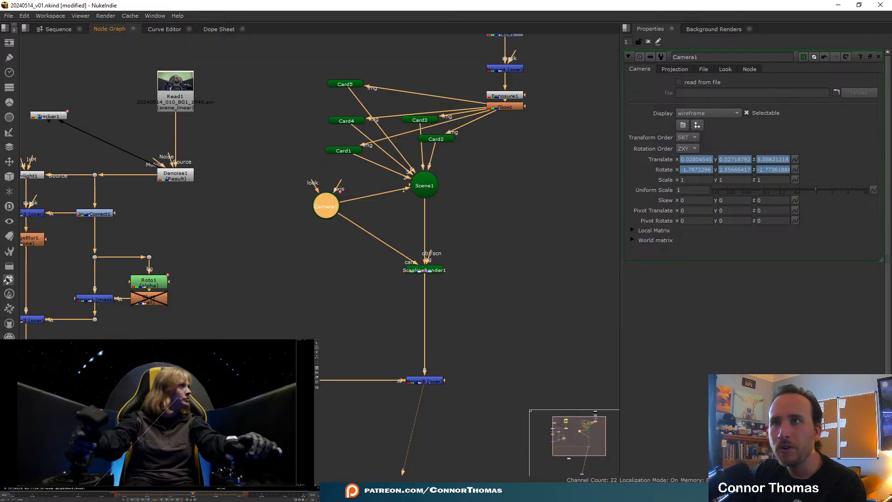
pyautogui.scroll(-3, 451, 185)
pyautogui.moveTo(363, 284); pyautogui.dragTo(289, 319, button='middle')
pyautogui.scroll(3, 383, 279)
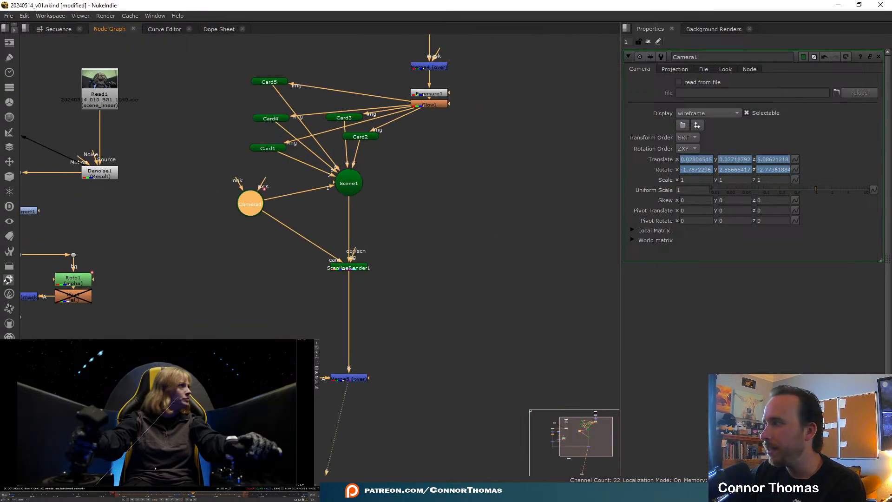
pyautogui.click(128, 495)
pyautogui.moveTo(164, 495); pyautogui.dragTo(206, 496)
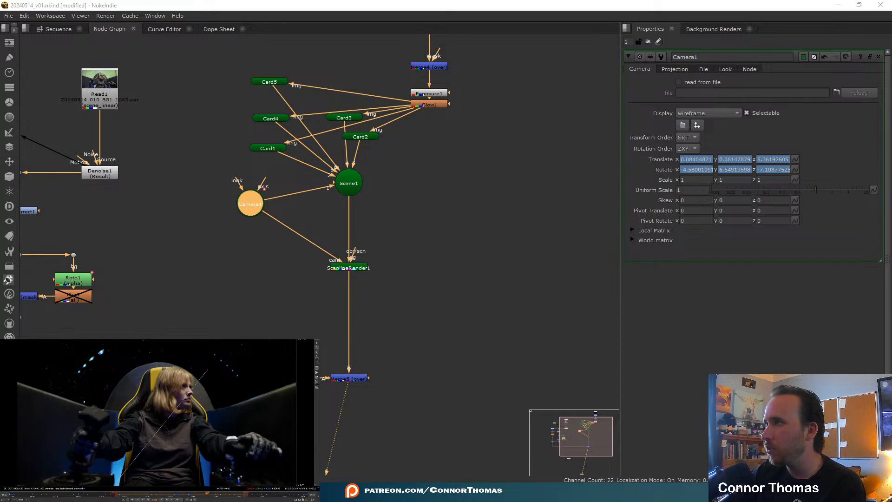
# - View Scene1 in the viewer and orbit around its 3D layout
pyautogui.click(433, 233)
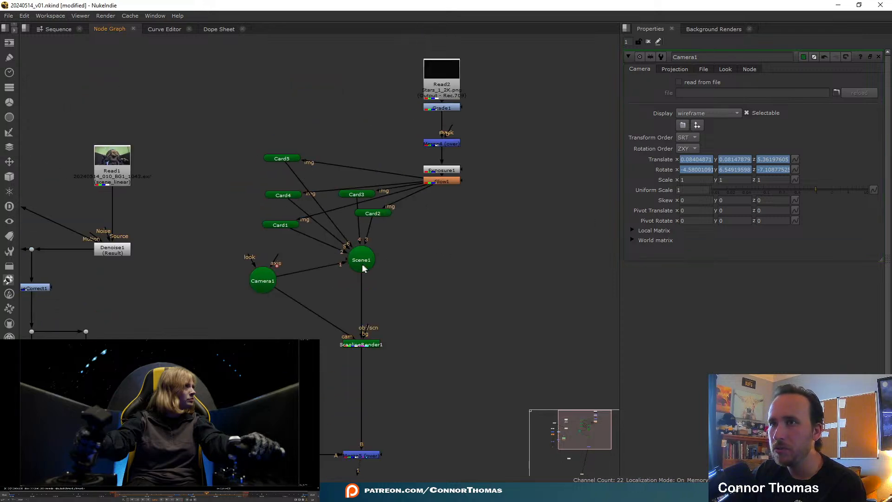
pyautogui.click(362, 264)
pyautogui.press('1')
pyautogui.keyDown('ctrl'); pyautogui.moveTo(136, 411); pyautogui.dragTo(121, 393); pyautogui.keyUp('ctrl')
pyautogui.press('l')
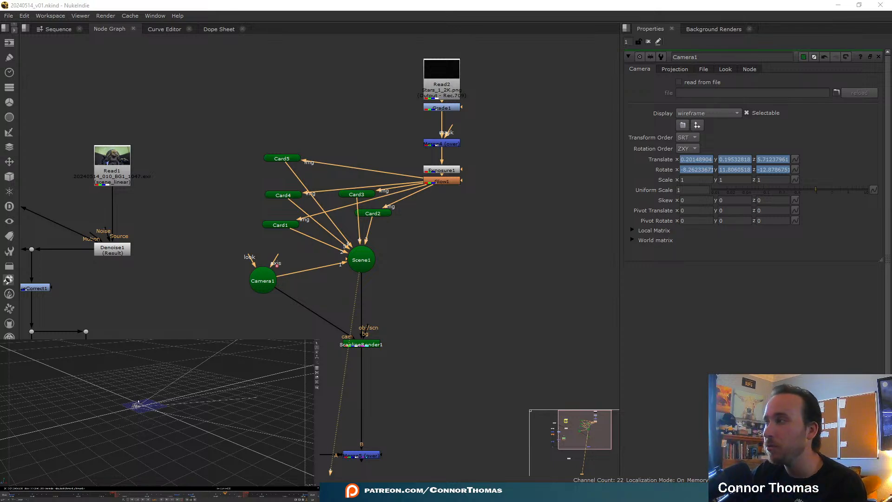
pyautogui.keyDown('ctrl'); pyautogui.moveTo(135, 340); pyautogui.dragTo(164, 404); pyautogui.keyUp('ctrl')
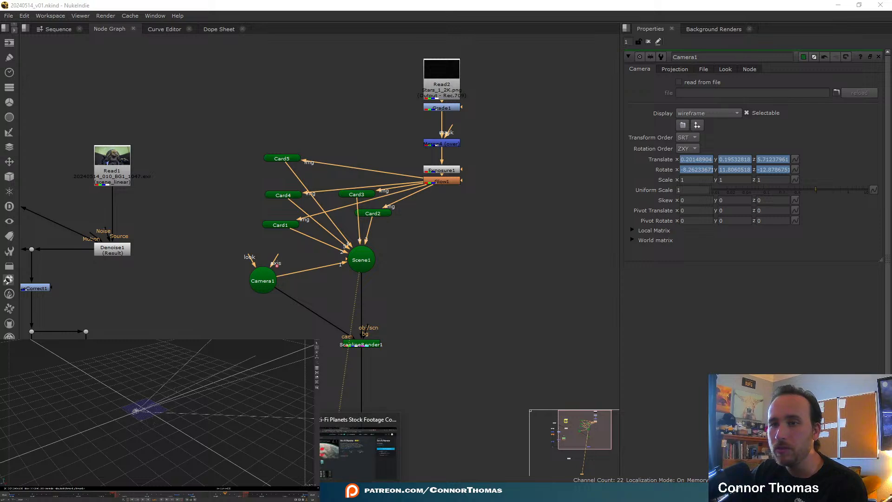
# - Switch to File Explorer and extract SFP1_2K-PNG.zip in VFX_material to a folder of the same name
pyautogui.click(325, 491)
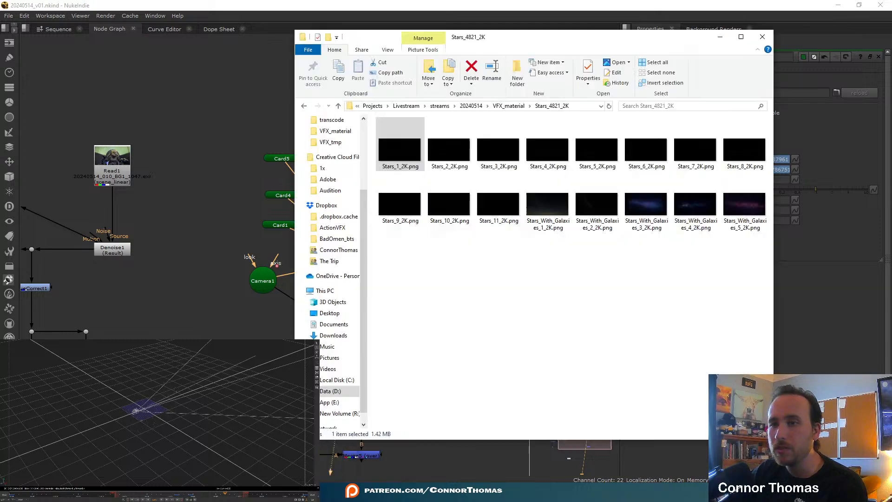
pyautogui.click(509, 106)
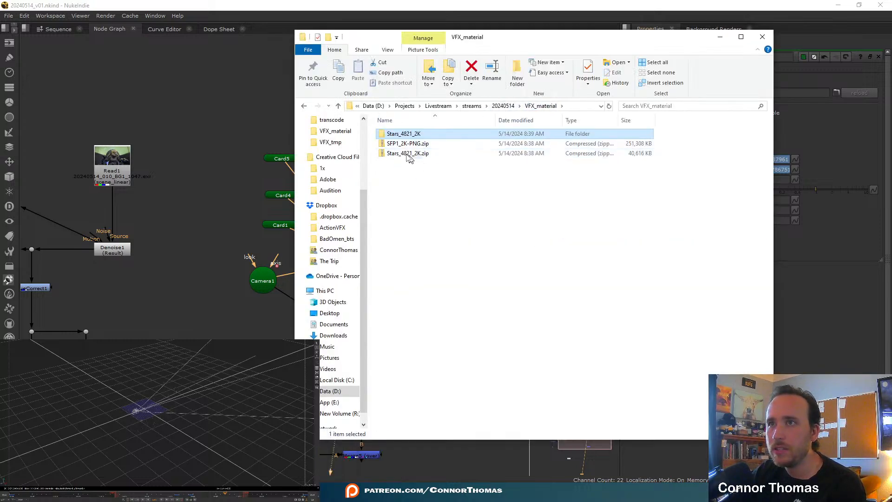
pyautogui.click(395, 144)
pyautogui.rightClick(400, 143)
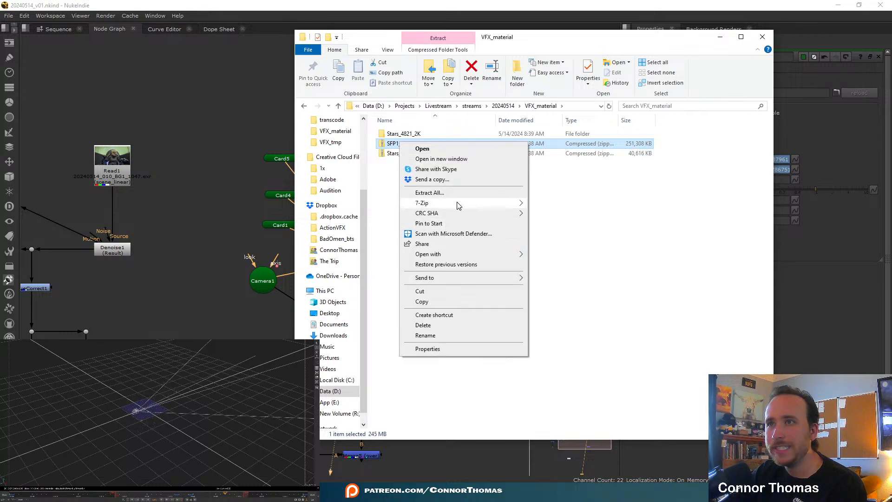
pyautogui.moveTo(457, 203)
pyautogui.click(603, 245)
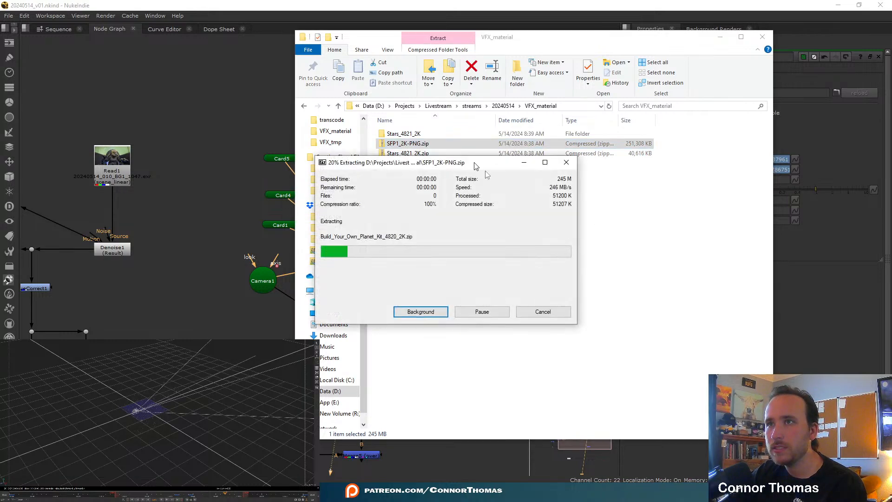
# - Try to extract Pre-Built_Planets_4819_2K.zip from the SFP1_2K-PNG folder to its own folder
pyautogui.doubleClick(405, 136)
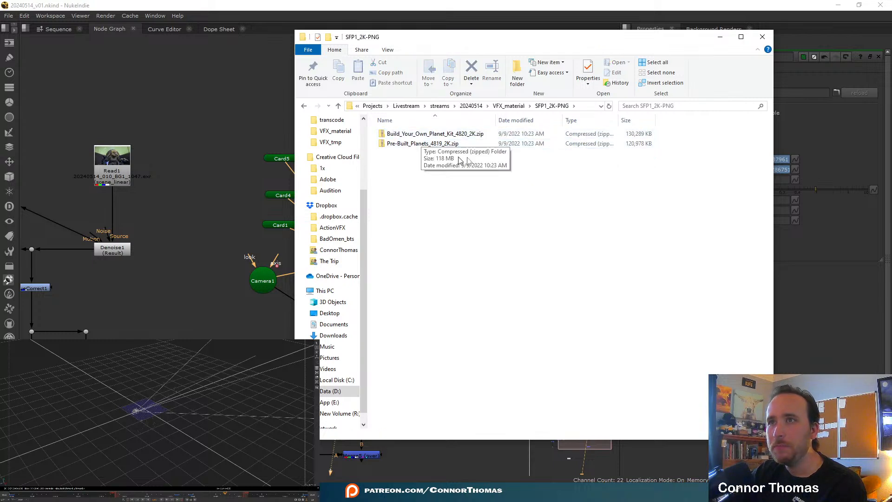
pyautogui.click(411, 144)
pyautogui.rightClick(415, 146)
pyautogui.moveTo(499, 207)
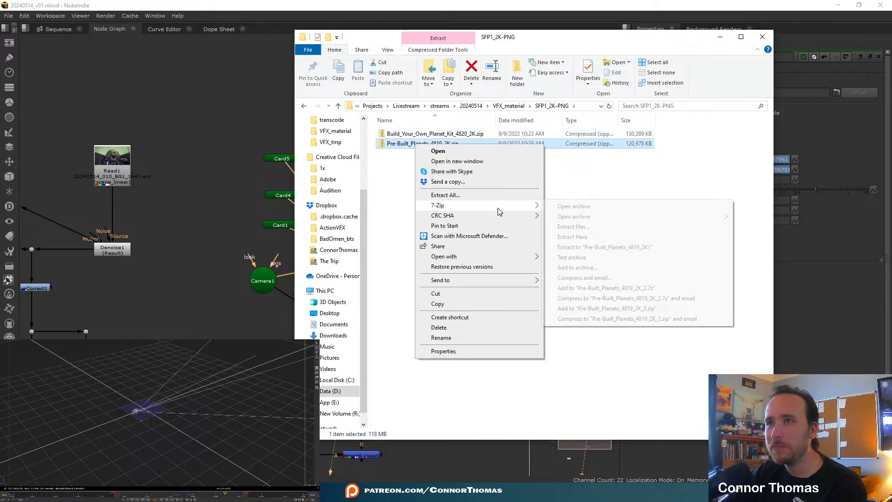
pyautogui.click(554, 246)
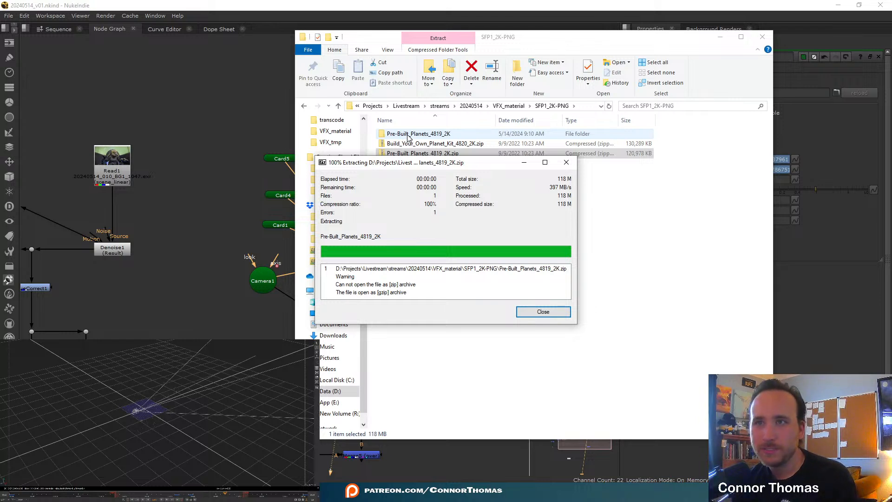
# - Inspect the contents of the extracted Pre-Built_Planets_4819_2K folder and dismiss the extraction report
pyautogui.doubleClick(409, 135)
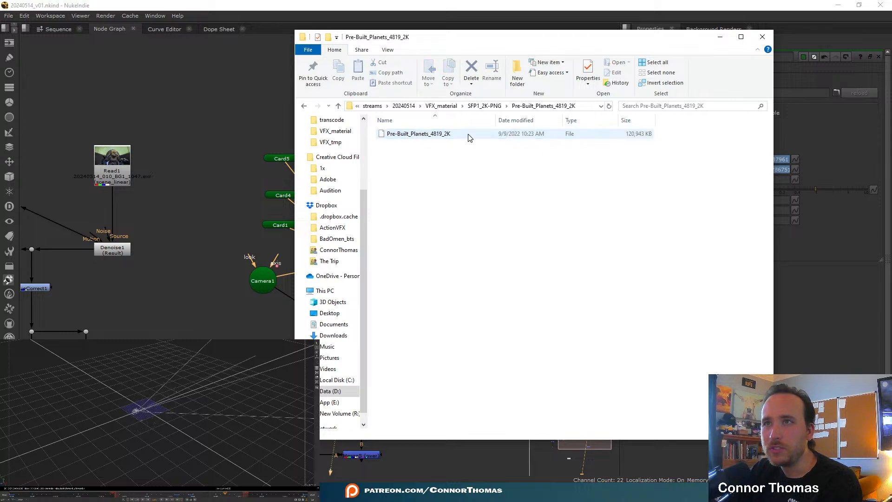
pyautogui.click(485, 106)
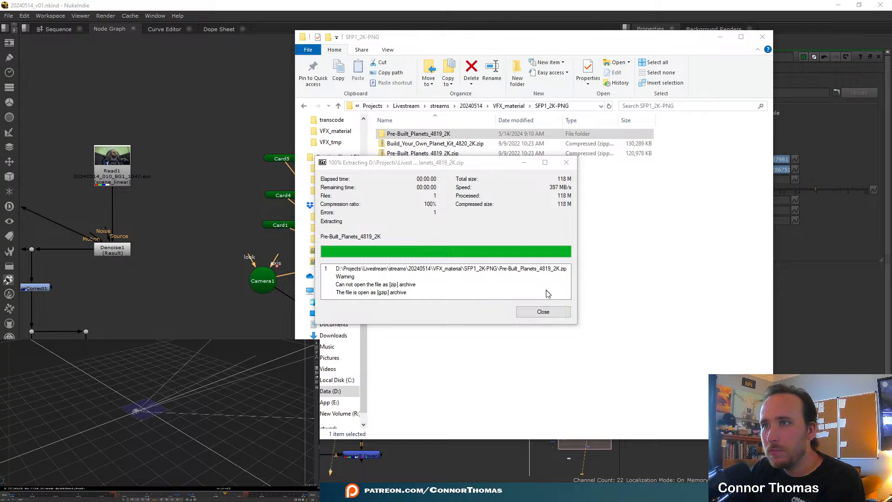
pyautogui.click(544, 310)
pyautogui.doubleClick(421, 134)
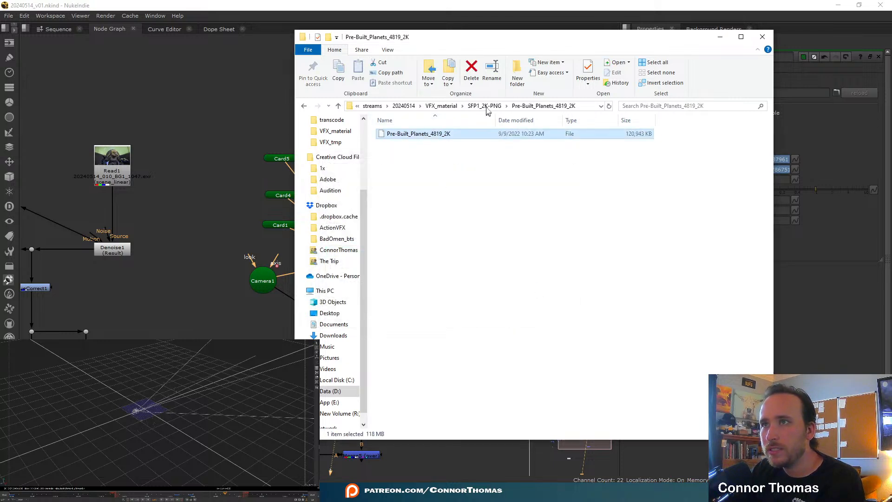
# - Delete the extracted SFP1_2K-PNG folder from VFX_material
pyautogui.click(442, 106)
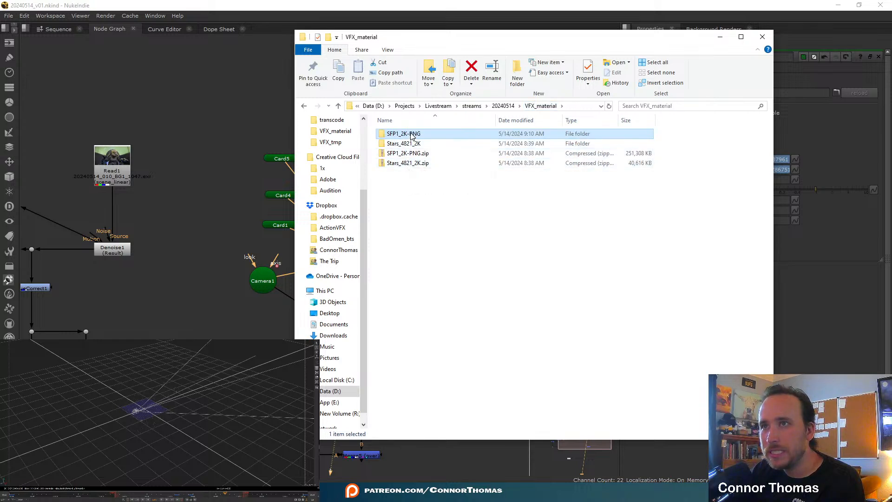
pyautogui.rightClick(411, 134)
pyautogui.click(435, 373)
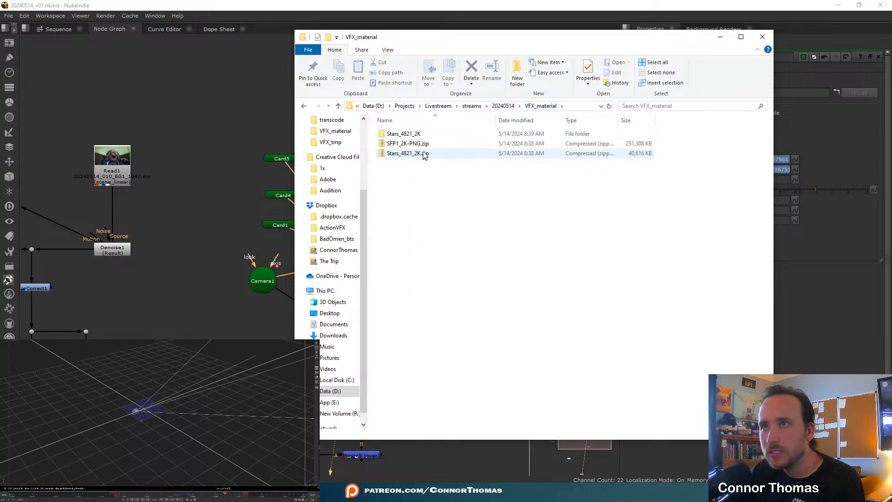
# - Extract SFP1_2K-PNG.zip again to its own folder in VFX_material
pyautogui.rightClick(396, 145)
pyautogui.moveTo(458, 207)
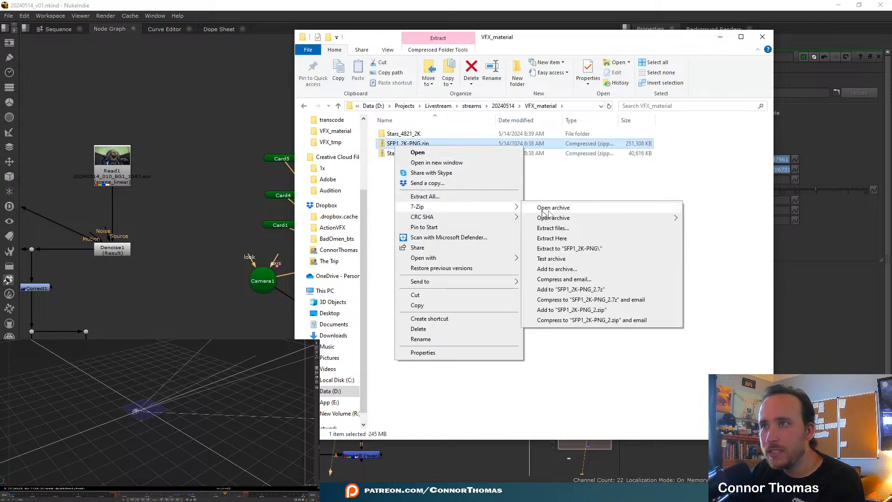
pyautogui.click(568, 246)
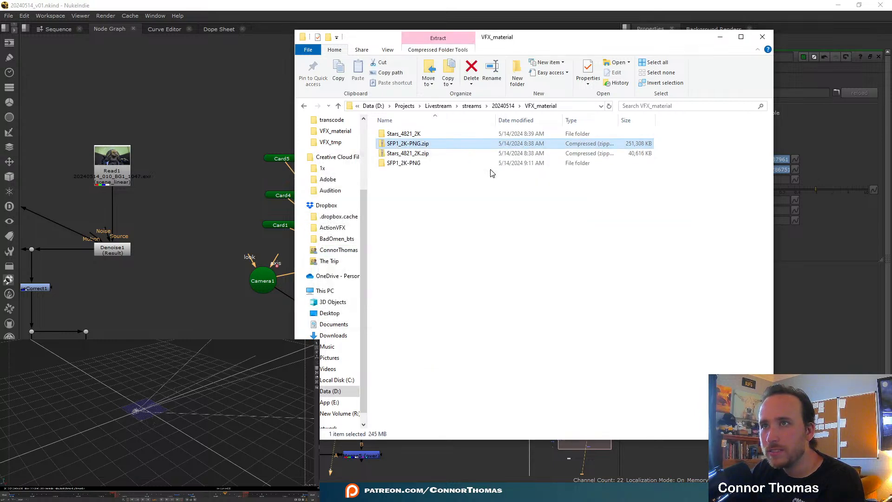
pyautogui.click(417, 135)
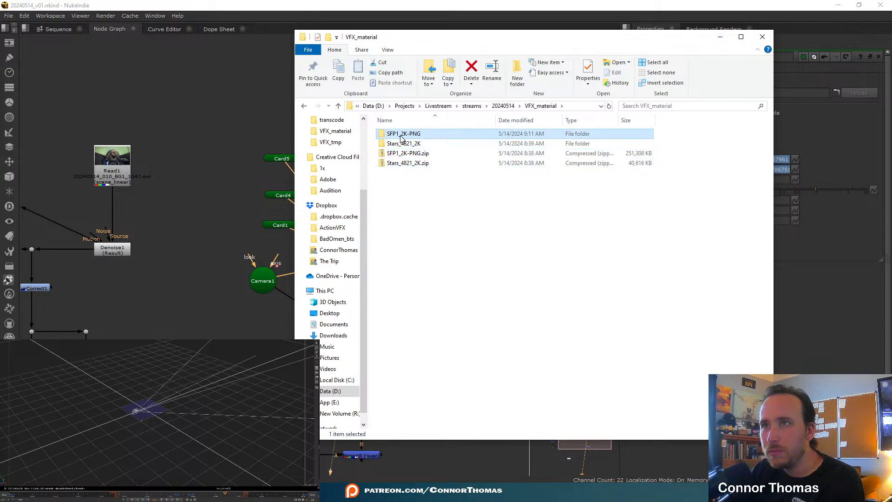
# - In the SFP1_2K-PNG folder, extract Pre-Built_Planets_4819_2K.zip to its own folder and dismiss the report
pyautogui.doubleClick(401, 138)
pyautogui.click(400, 143)
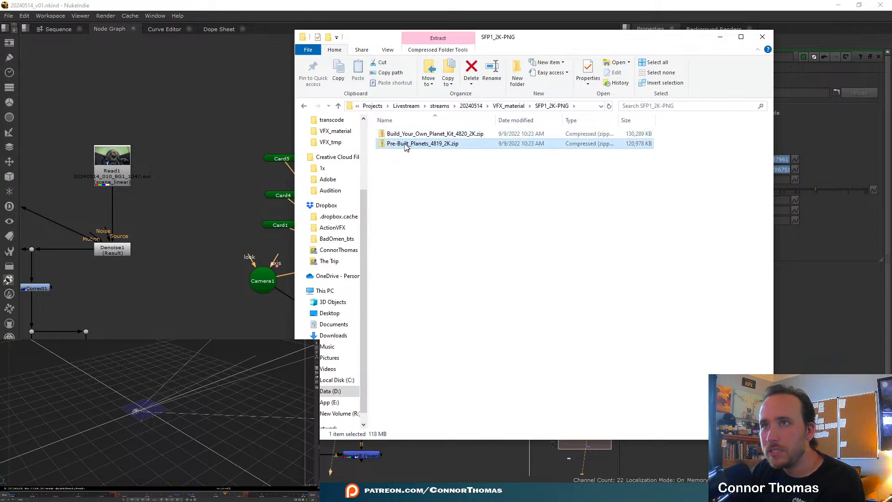
pyautogui.rightClick(401, 144)
pyautogui.moveTo(462, 204)
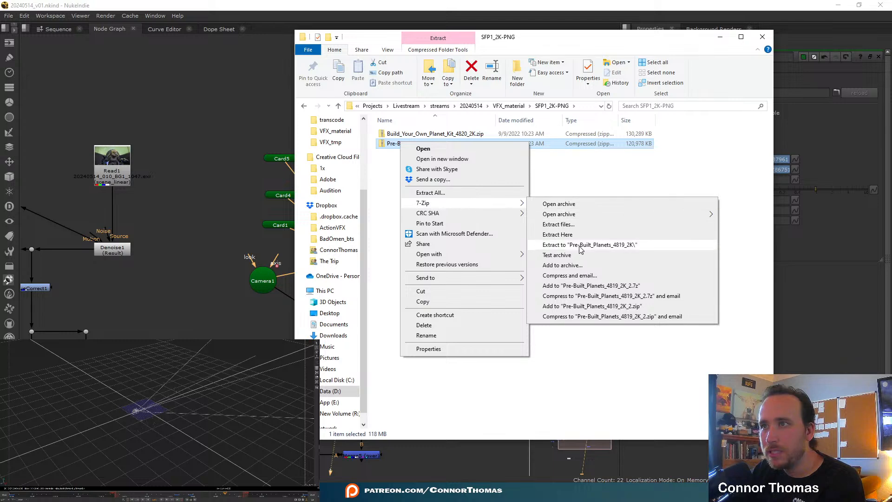
pyautogui.click(644, 250)
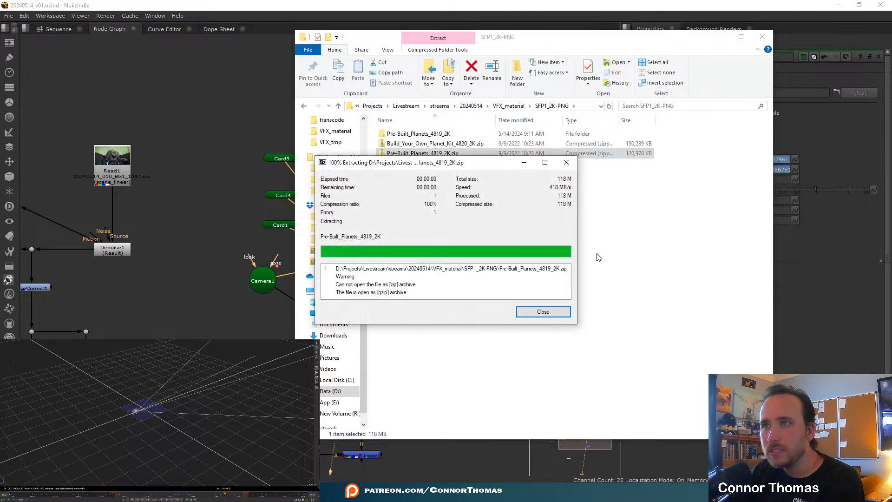
pyautogui.click(542, 311)
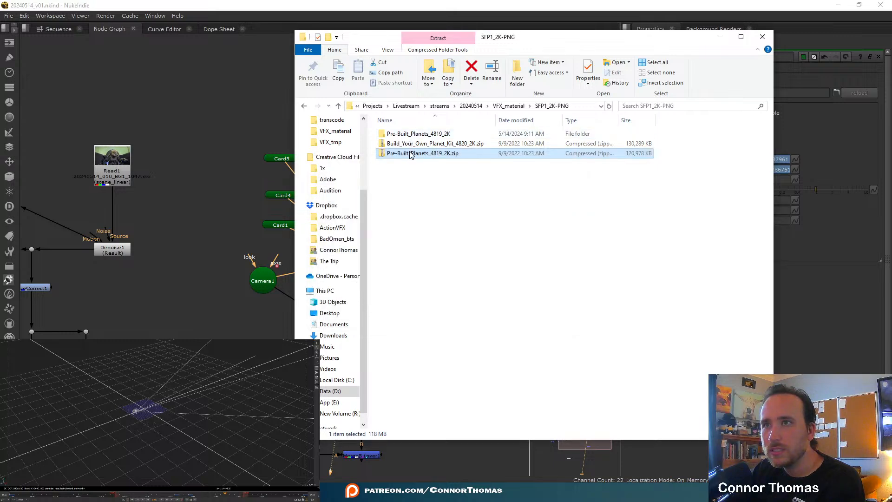
# - Extract Build_Your_Own_Planet_Kit_4820_2K.zip to its own folder and check what the folder contains
pyautogui.click(413, 144)
pyautogui.rightClick(413, 144)
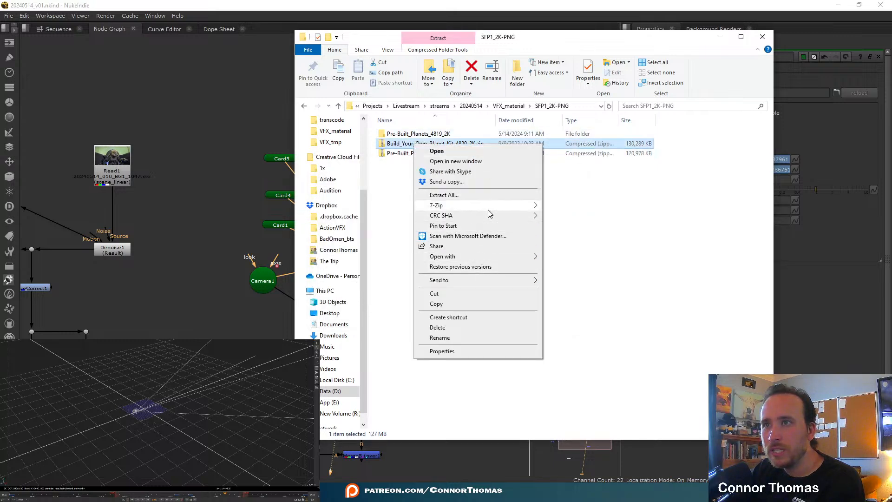
pyautogui.moveTo(488, 209)
pyautogui.click(611, 247)
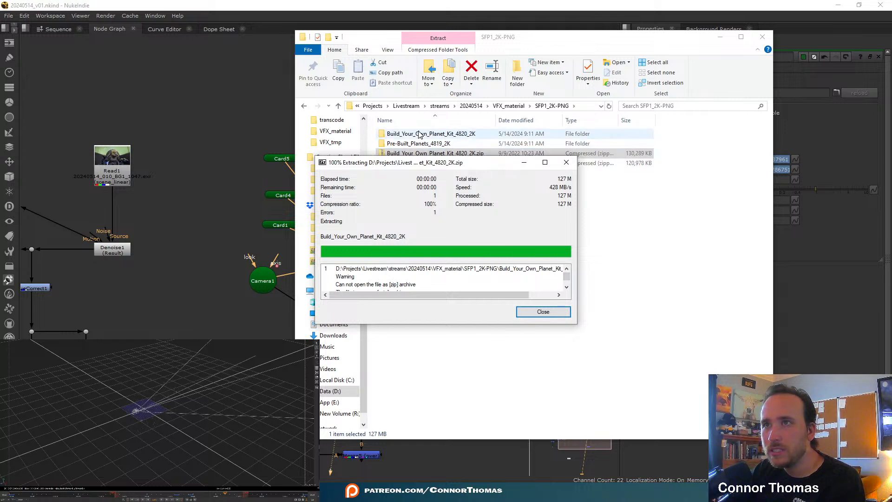
pyautogui.doubleClick(419, 135)
pyautogui.click(452, 107)
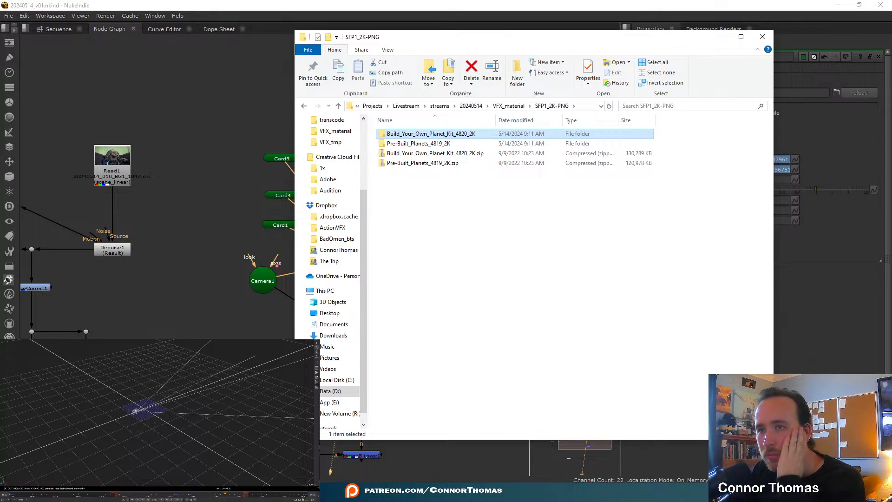
# - Switch to the ActionVFX site, open the related Solar System Planets collection and download its 2K PNG archive
pyautogui.hotkey('alt', 'Tab')
pyautogui.scroll(-5, 137, 460)
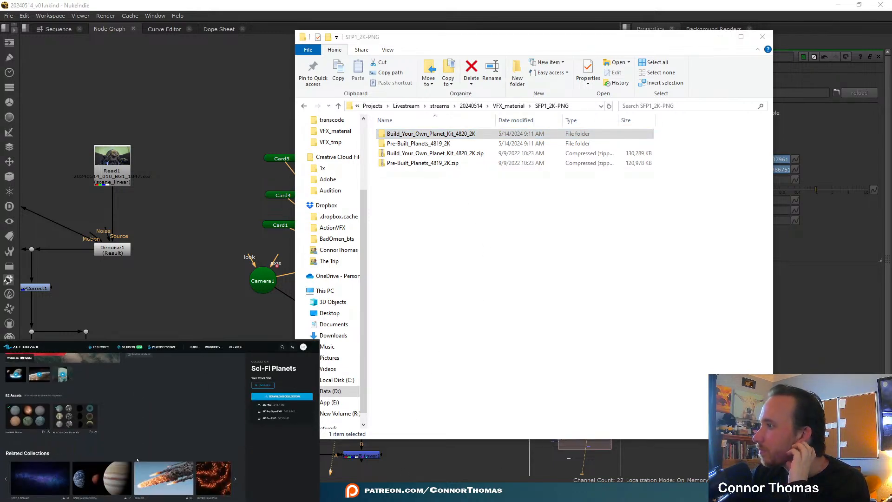
pyautogui.scroll(-2, 140, 437)
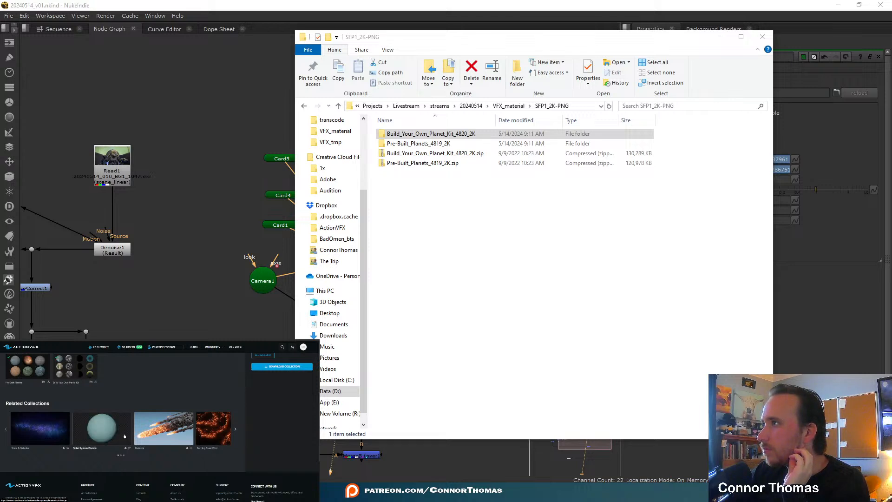
pyautogui.click(124, 436)
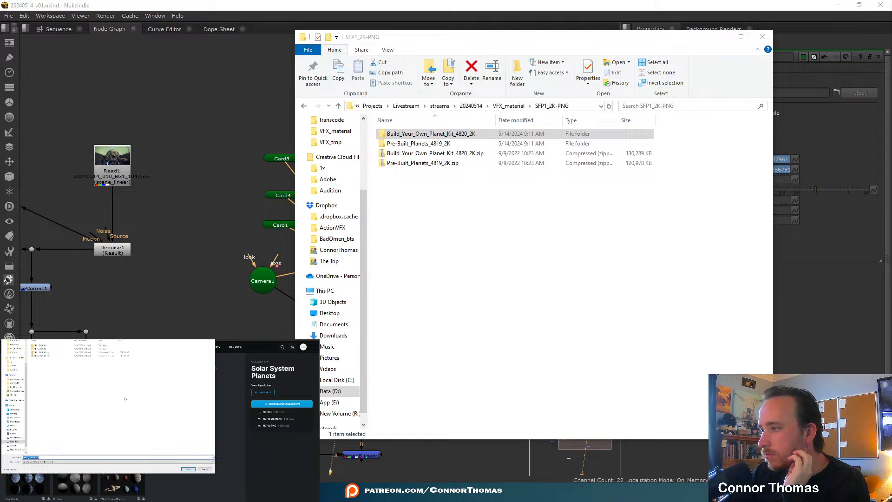
pyautogui.click(188, 469)
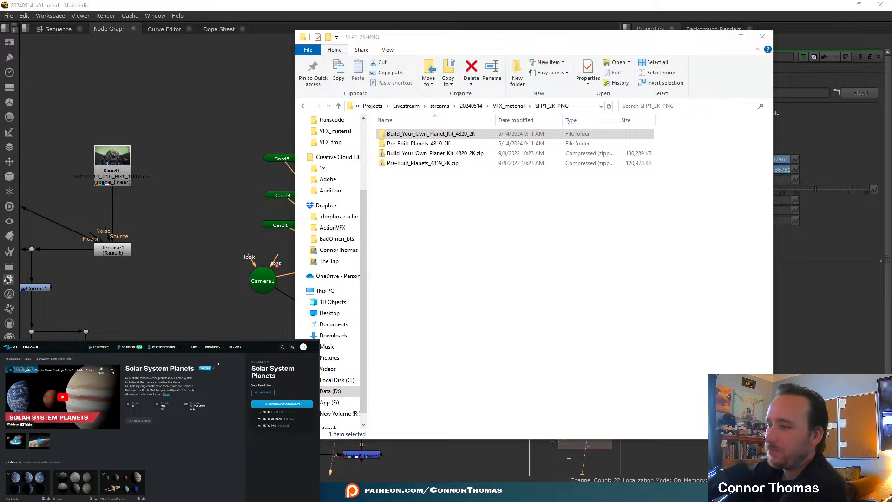
# - Show the downloaded SOP1_2K-PNG.zip in VFX_material and extract it to its own folder
pyautogui.click(637, 4)
pyautogui.keyDown('ctrl'); pyautogui.moveTo(168, 423); pyautogui.dragTo(136, 420); pyautogui.keyUp('ctrl')
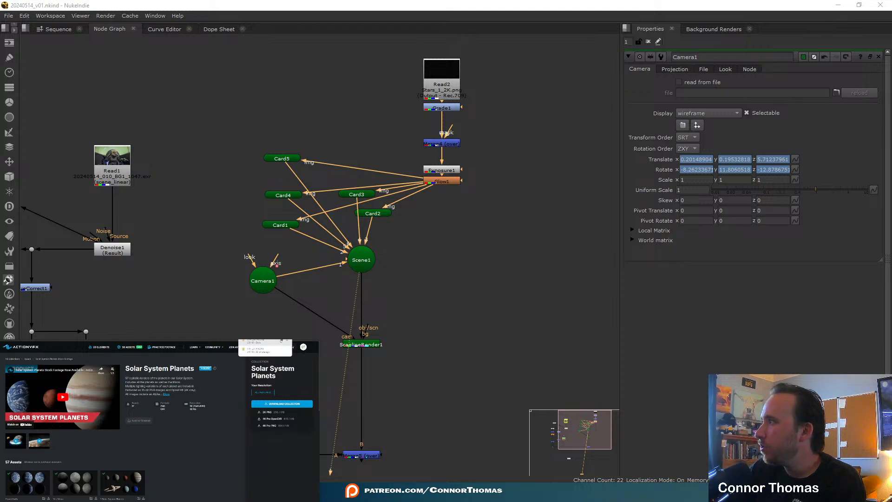
pyautogui.click(280, 341)
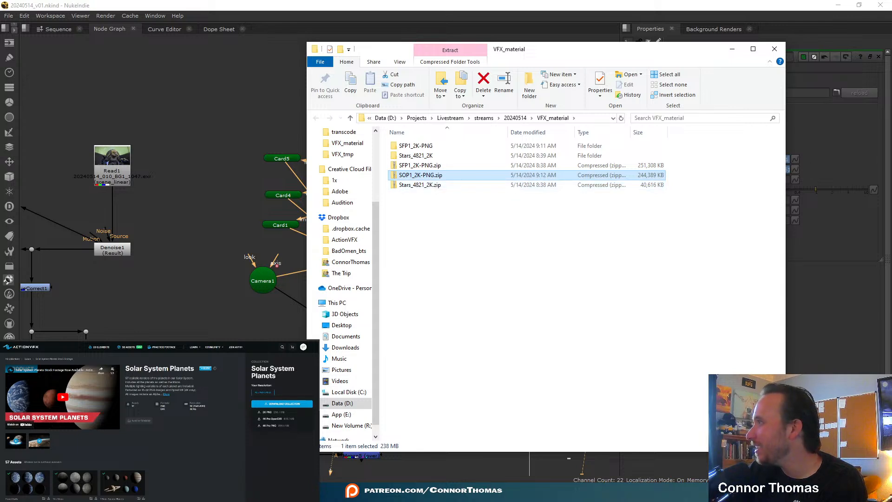
pyautogui.rightClick(419, 177)
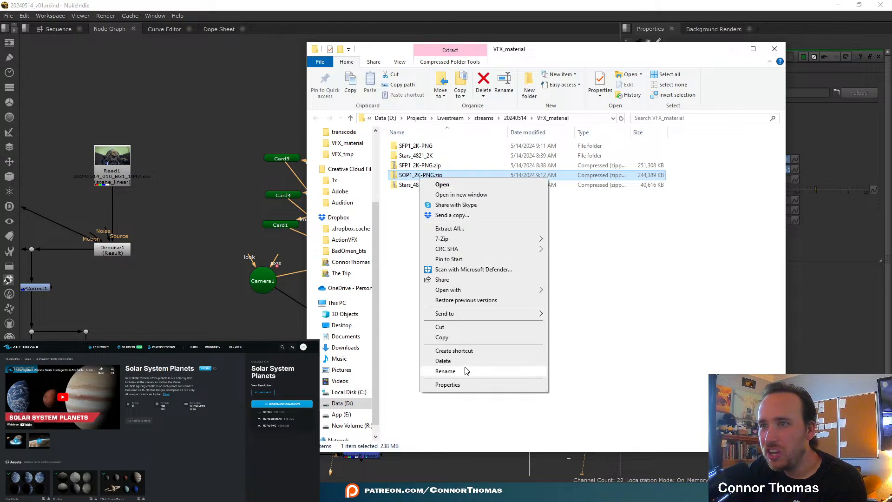
pyautogui.moveTo(508, 243)
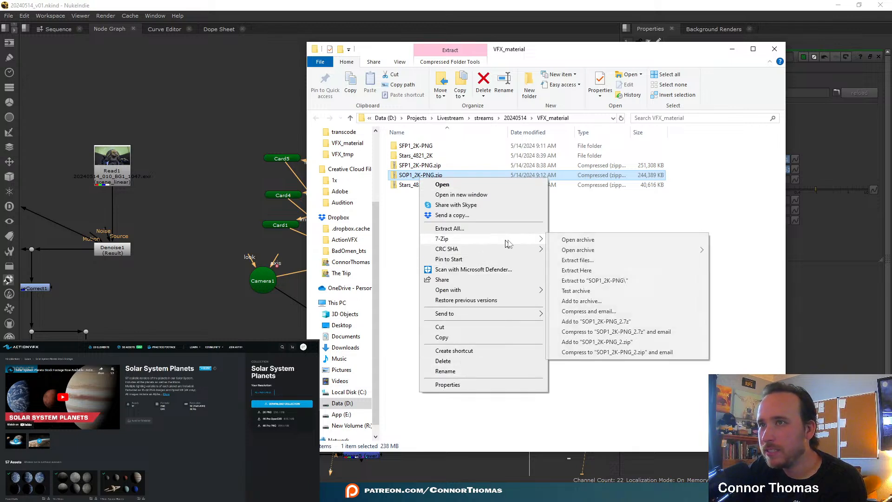
pyautogui.click(628, 281)
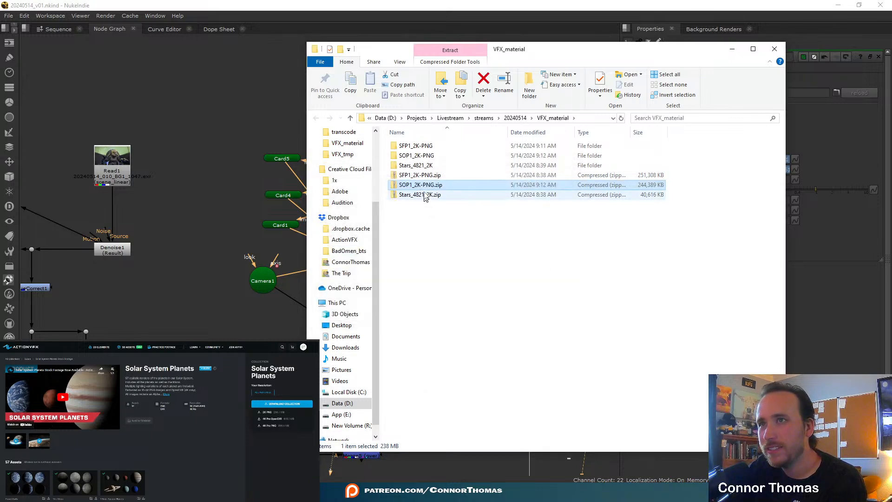
# - In the SOP1_2K-PNG folder, extract 7_Solar_System_Planets_4818_2K.zip to its own folder and check what the folder contains
pyautogui.doubleClick(423, 156)
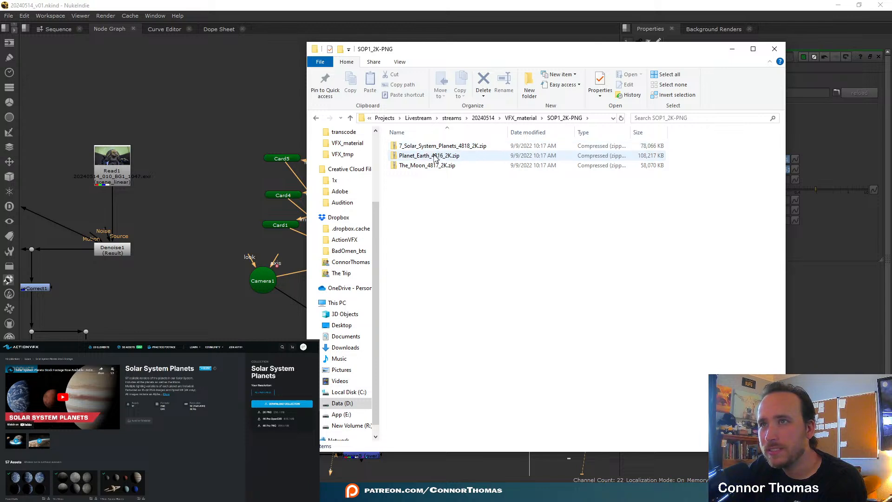
pyautogui.click(417, 147)
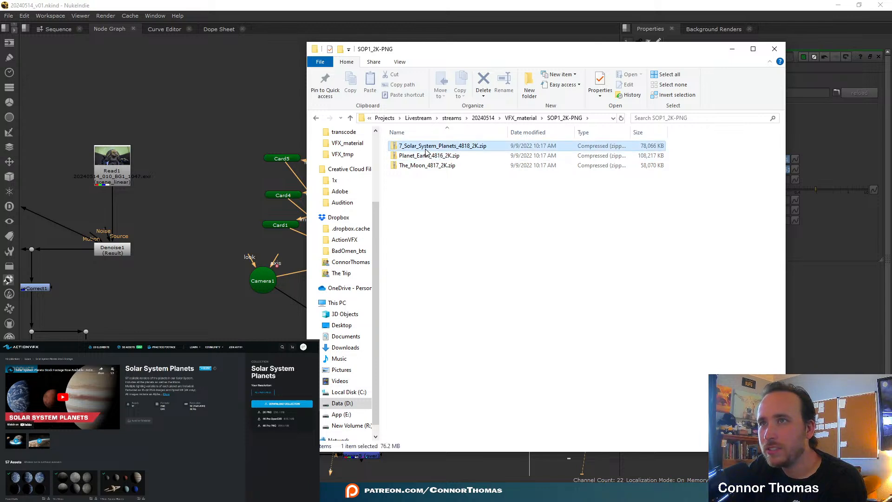
pyautogui.rightClick(417, 145)
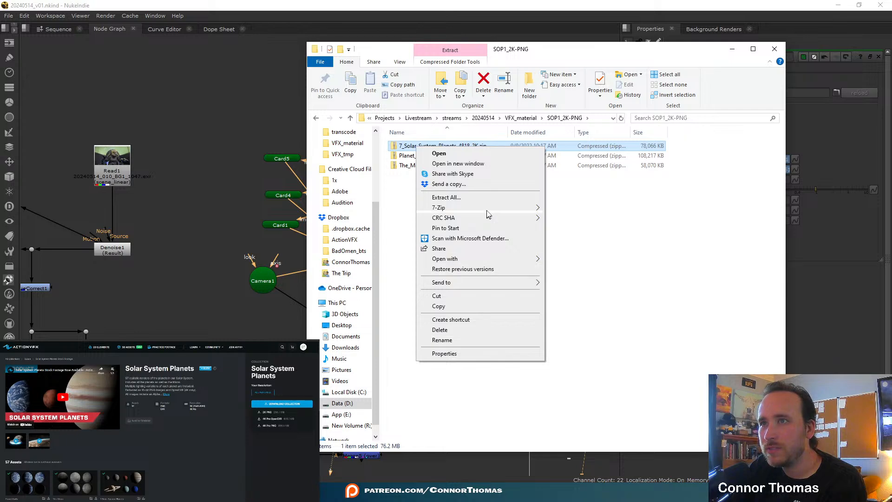
pyautogui.moveTo(486, 208)
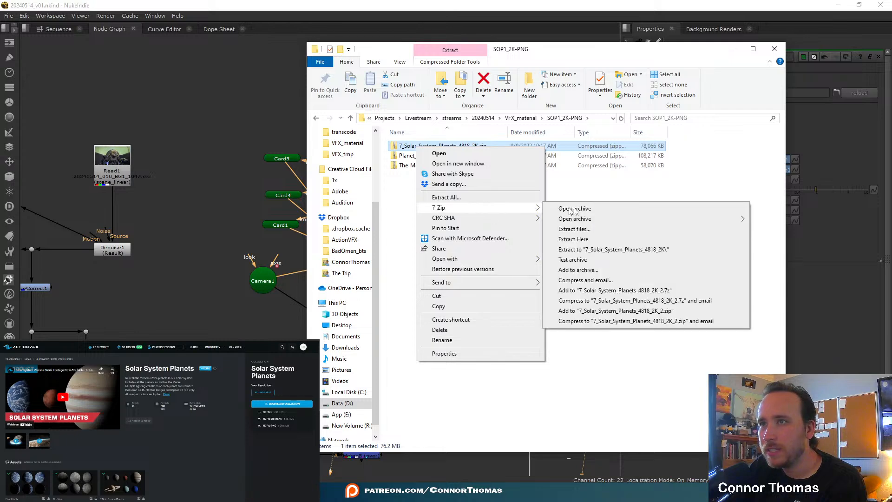
pyautogui.click(613, 251)
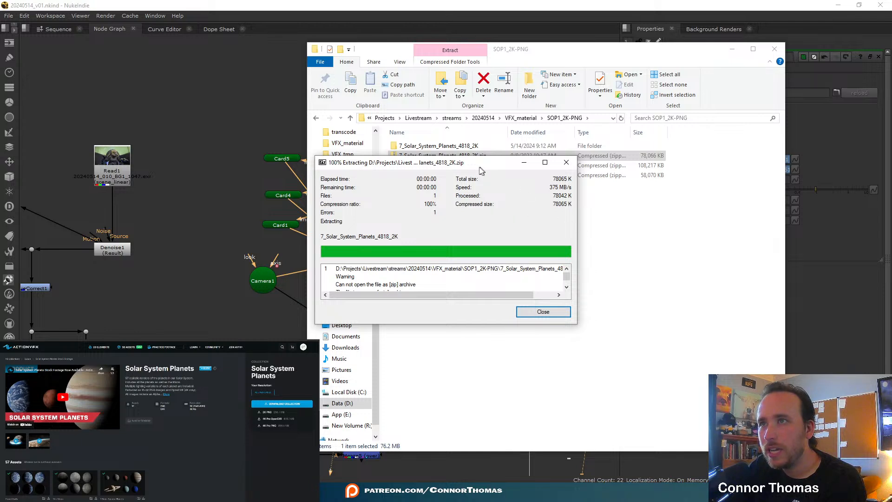
pyautogui.moveTo(461, 166); pyautogui.dragTo(271, 188)
pyautogui.doubleClick(439, 147)
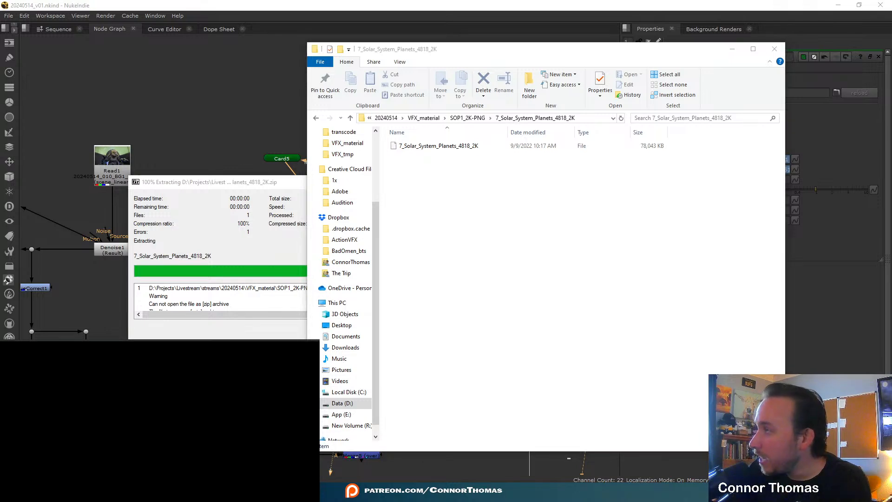
# - Switch to the browser, search Google Images for "planet" and preview the Earth picture among the results
pyautogui.write('pla')
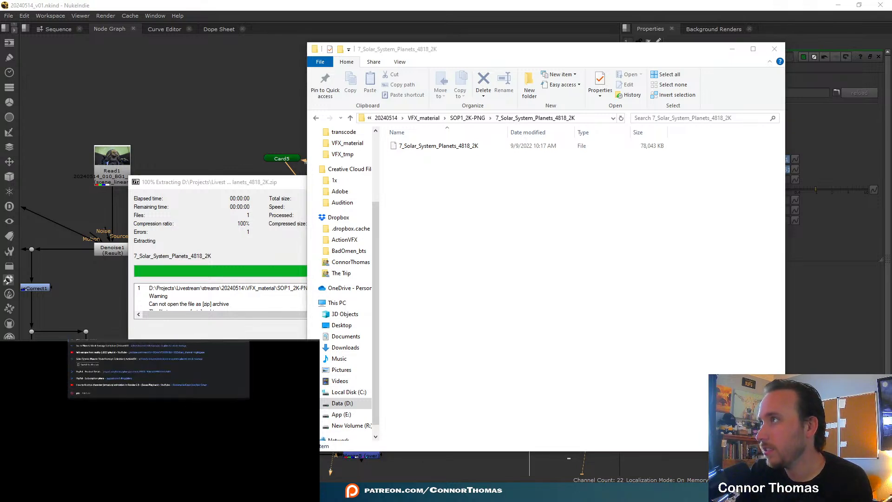
pyautogui.write('net')
pyautogui.press('Return')
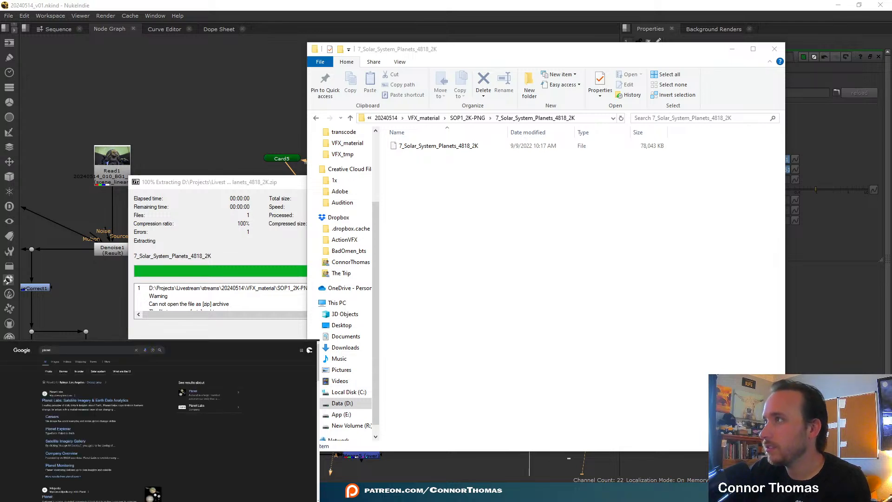
pyautogui.click(55, 361)
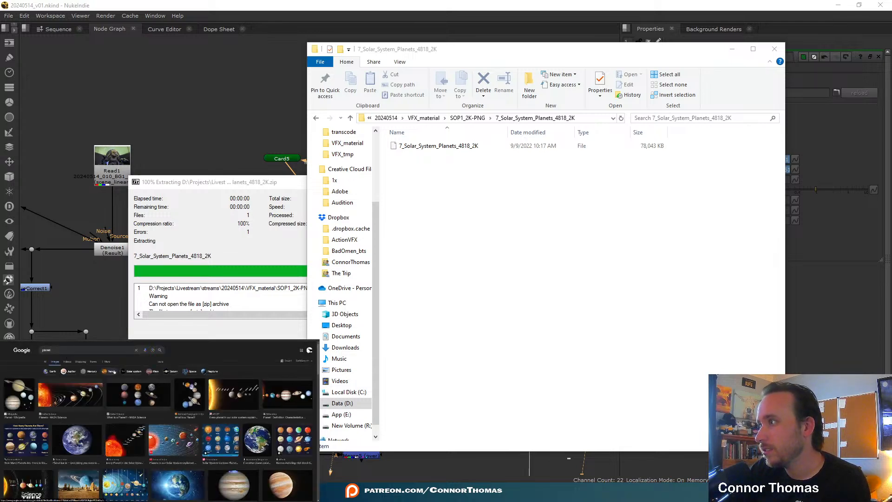
pyautogui.scroll(-2, 158, 419)
pyautogui.click(77, 406)
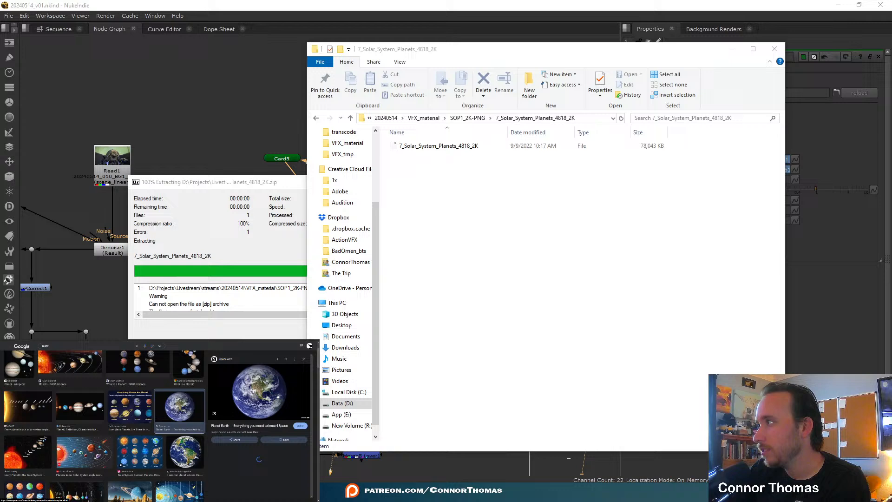
pyautogui.click(305, 359)
pyautogui.scroll(-2, 158, 419)
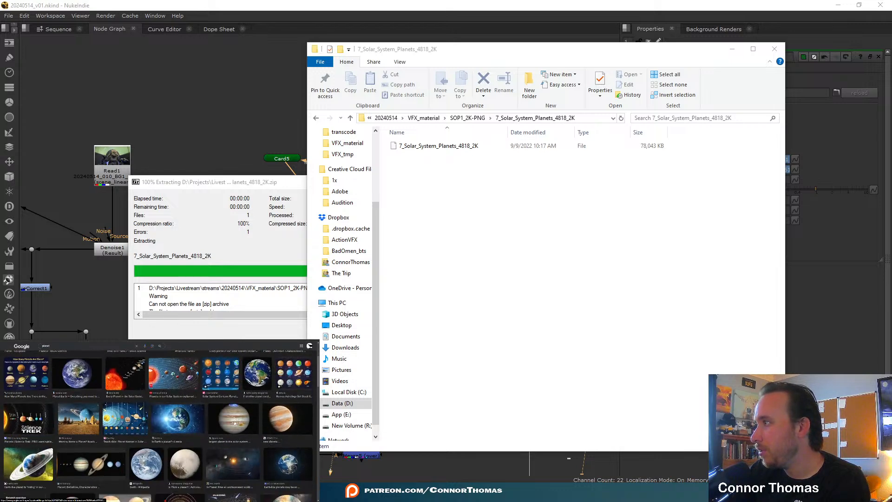
# - Open the Jupiter picture on a black background from the image results and save it to the VFX_material folder
pyautogui.click(285, 418)
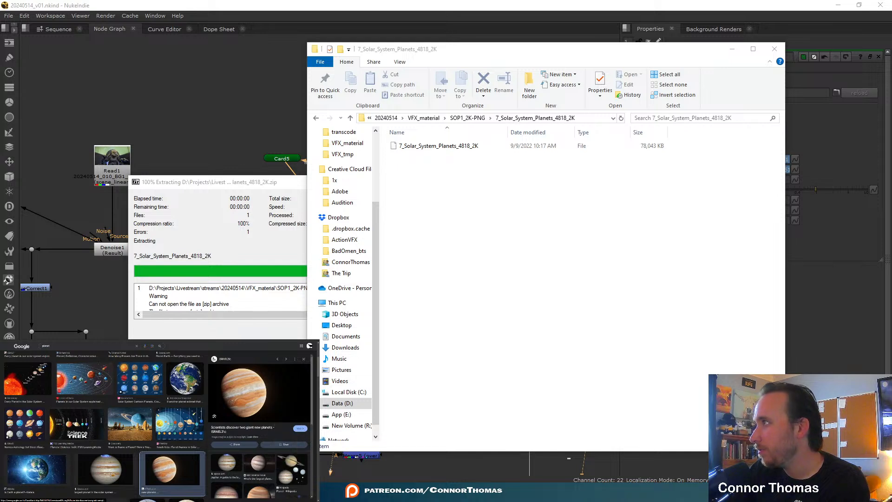
pyautogui.rightClick(103, 421)
pyautogui.click(122, 428)
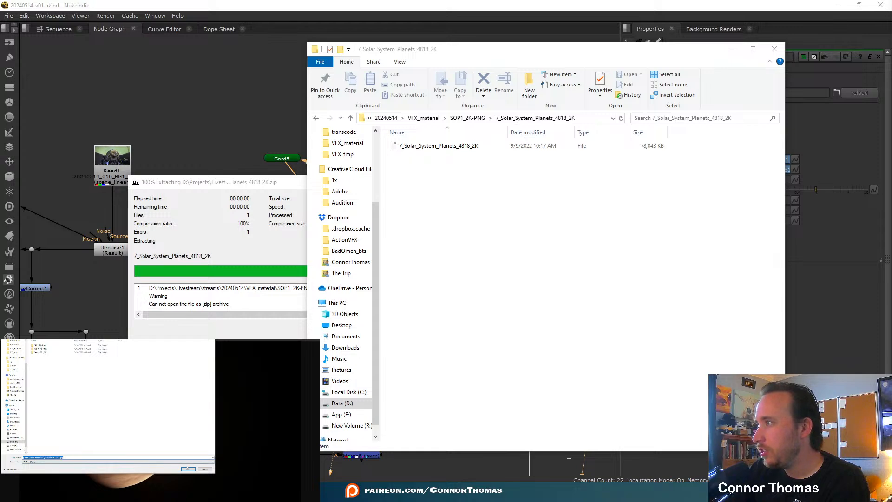
pyautogui.click(188, 468)
# - Import the saved Jupiter JPG into Nuke's node graph beside the star nodes, view it and show its properties
pyautogui.moveTo(265, 345); pyautogui.dragTo(556, 188)
pyautogui.press('1')
pyautogui.doubleClick(557, 189)
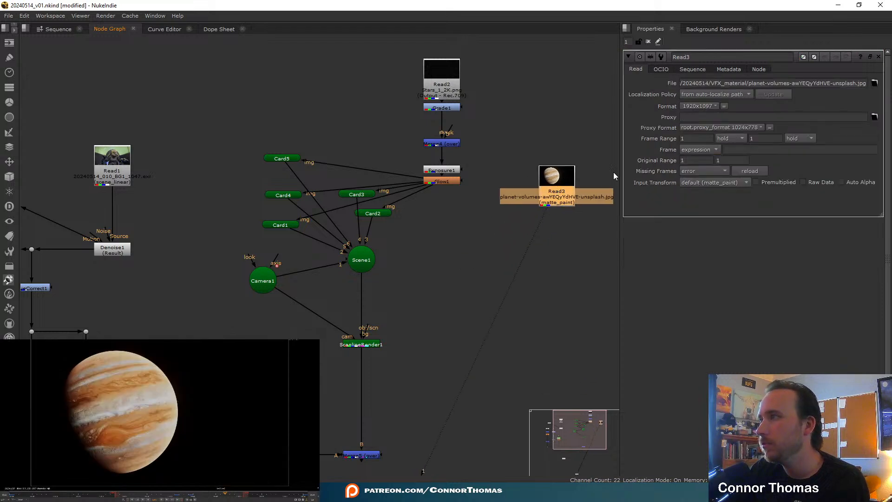
# - Set the Jupiter Read node's input transform to Output - Rec.709
pyautogui.moveTo(648, 227); pyautogui.dragTo(521, 244, button='middle')
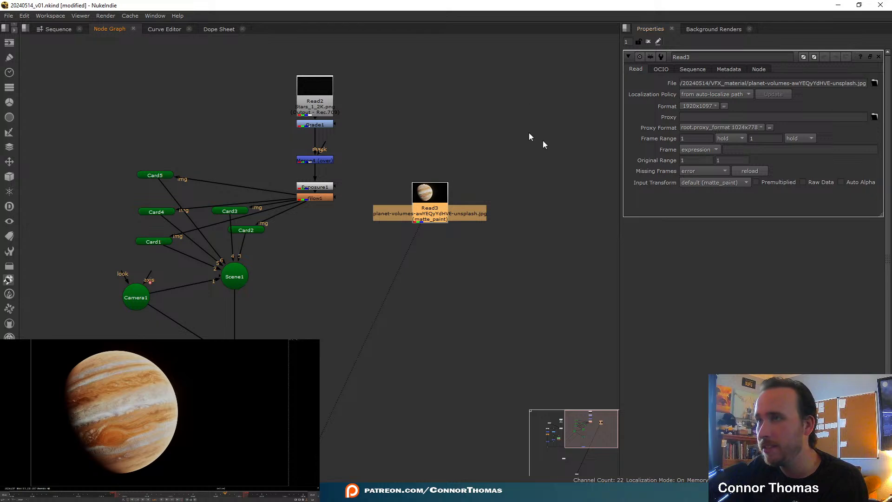
pyautogui.moveTo(543, 141); pyautogui.dragTo(493, 161, button='middle')
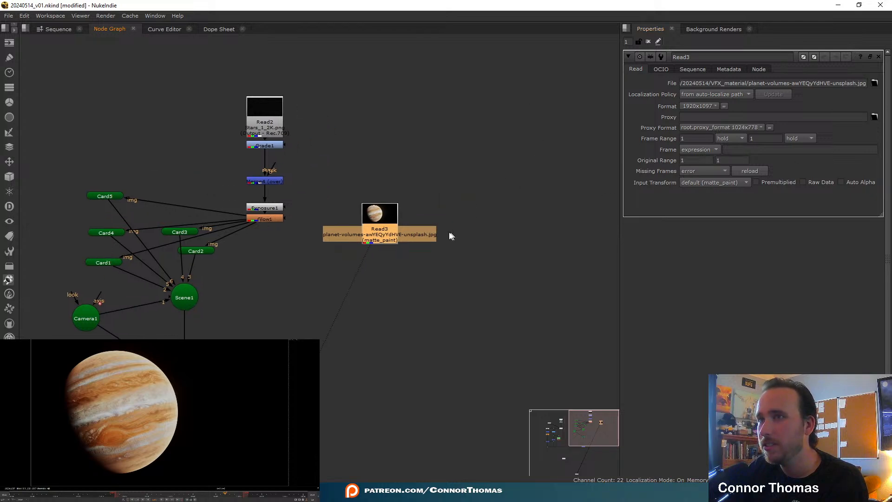
pyautogui.click(701, 182)
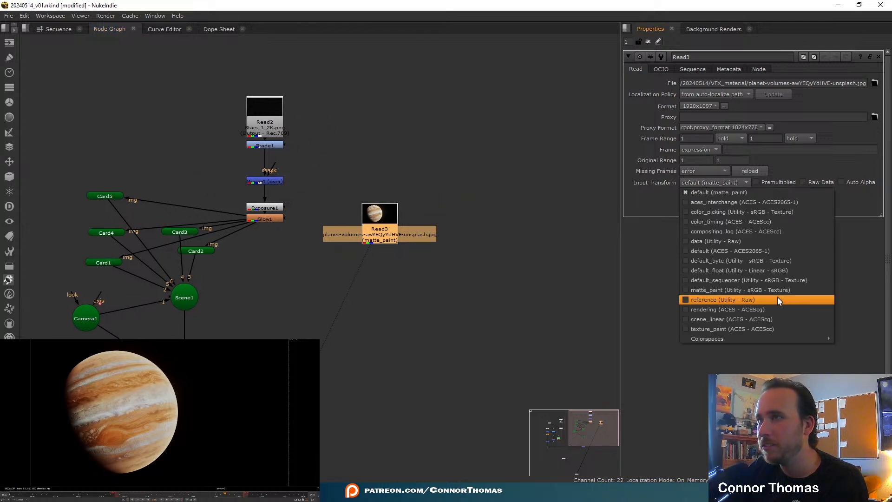
pyautogui.moveTo(818, 339)
pyautogui.moveTo(862, 369)
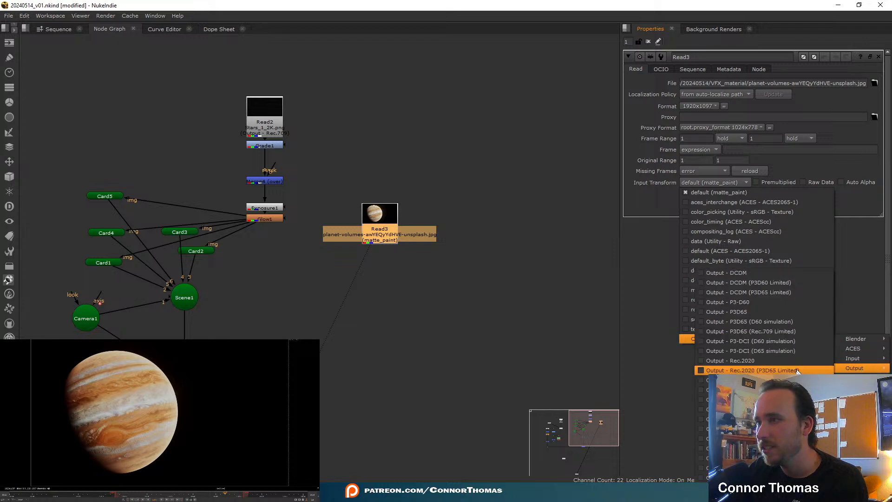
pyautogui.click(730, 389)
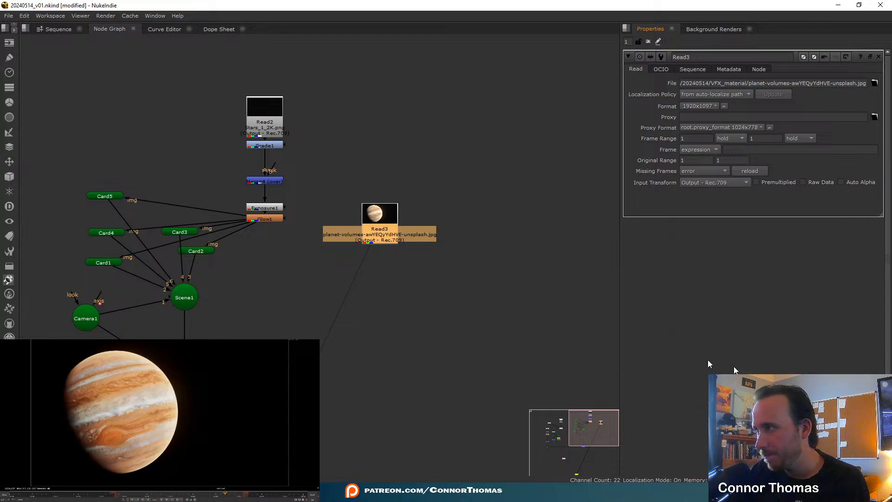
# - Inspect the planet's edge, and add a Merge node directly below the Jupiter Read, fed by it through input A
pyautogui.moveTo(433, 275); pyautogui.dragTo(525, 264, button='middle')
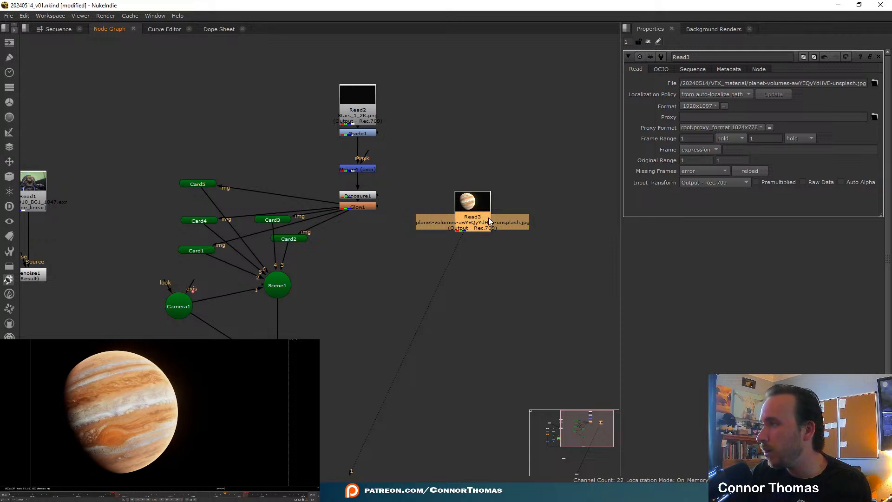
pyautogui.scroll(6, 154, 381)
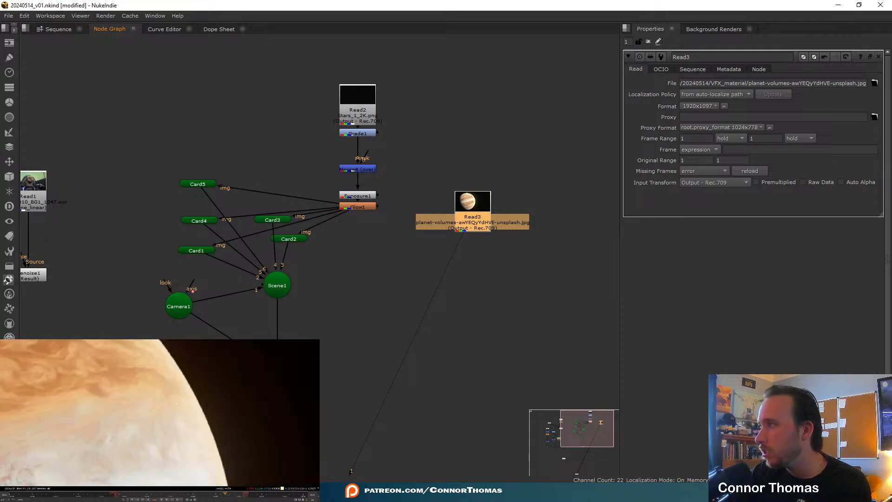
pyautogui.moveTo(261, 432); pyautogui.dragTo(177, 406, button='middle')
pyautogui.press('f')
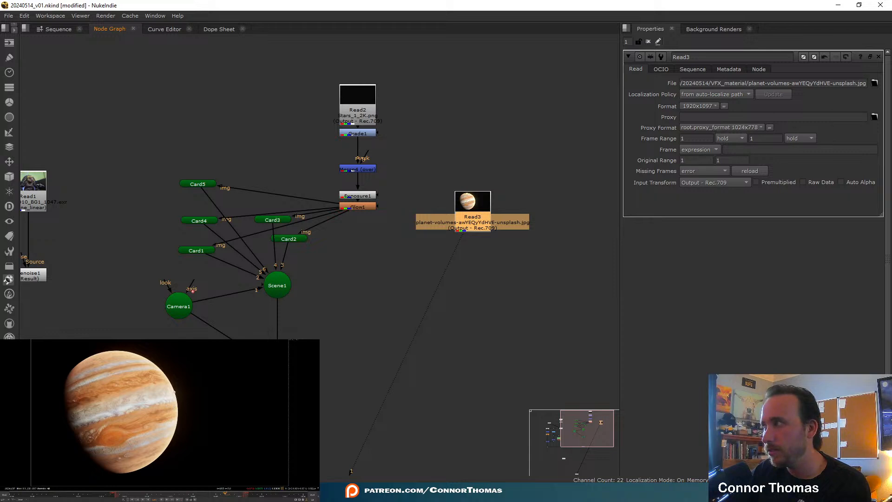
pyautogui.moveTo(189, 358); pyautogui.dragTo(250, 402)
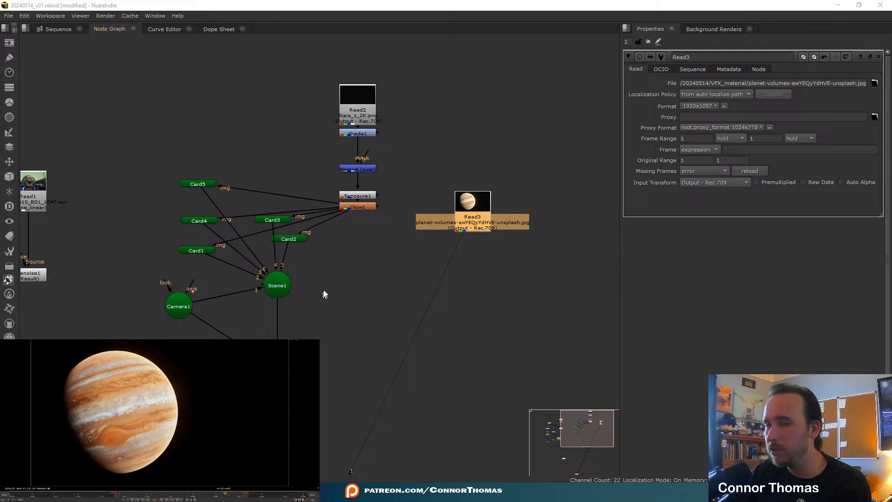
pyautogui.press('m')
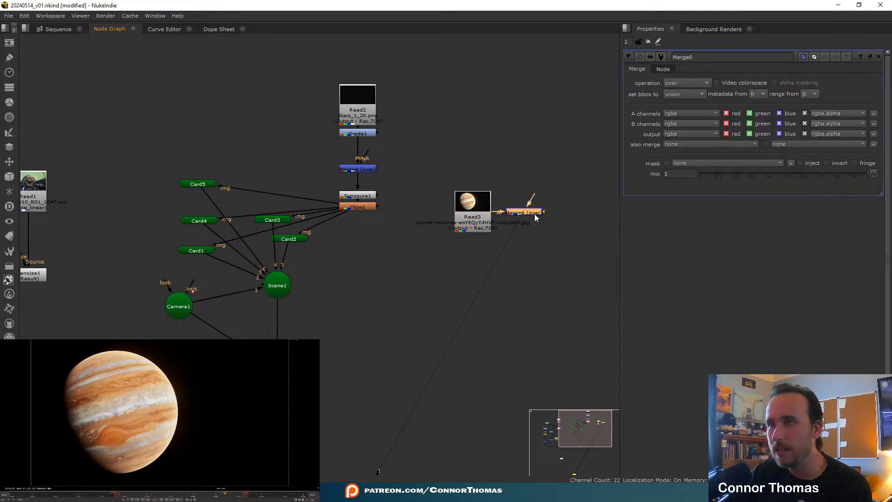
pyautogui.moveTo(532, 215); pyautogui.dragTo(480, 271)
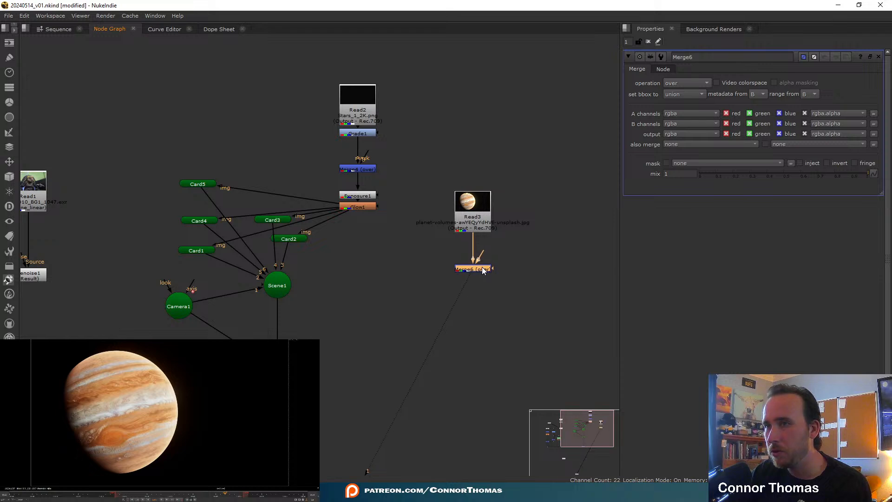
# - Add a Roto node with its background fed by the Jupiter Read, and place it beside the Merge as its B input
pyautogui.click(524, 256)
pyautogui.press('o')
pyautogui.moveTo(515, 246); pyautogui.dragTo(470, 213)
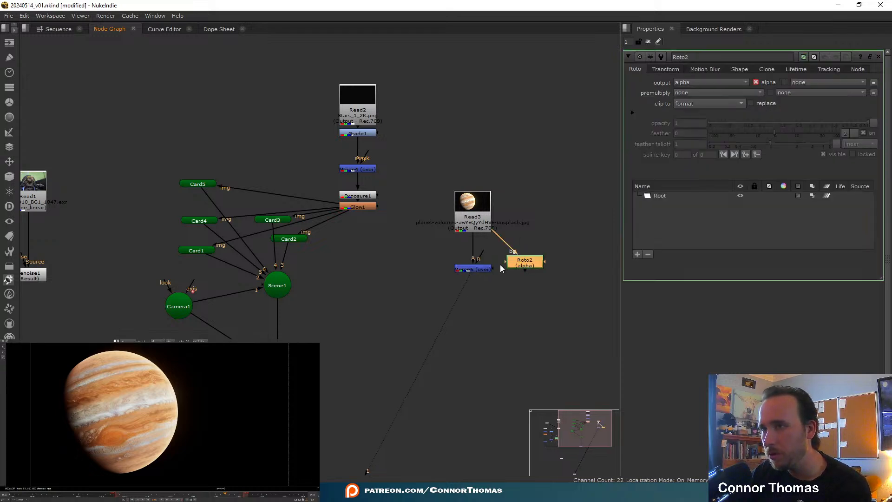
pyautogui.moveTo(482, 252); pyautogui.dragTo(401, 274)
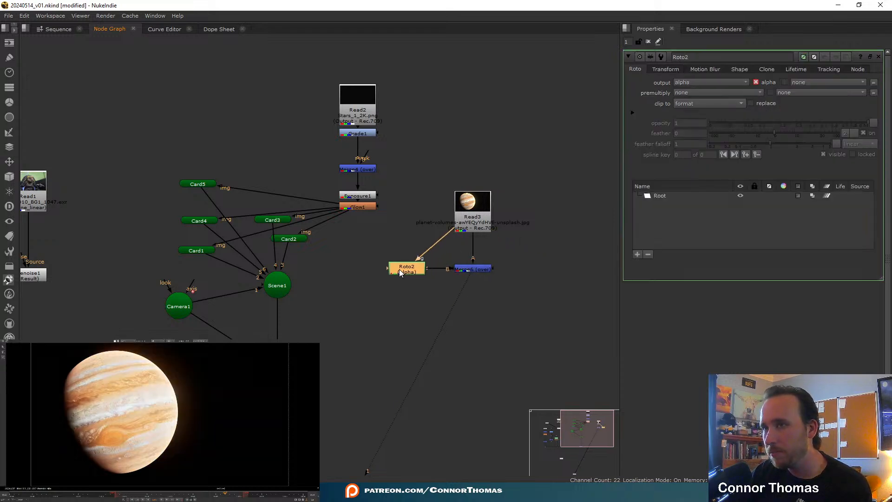
# - Show the Roto node's properties and start a Bezier shape on Jupiter's upper-left edge
pyautogui.doubleClick(483, 215)
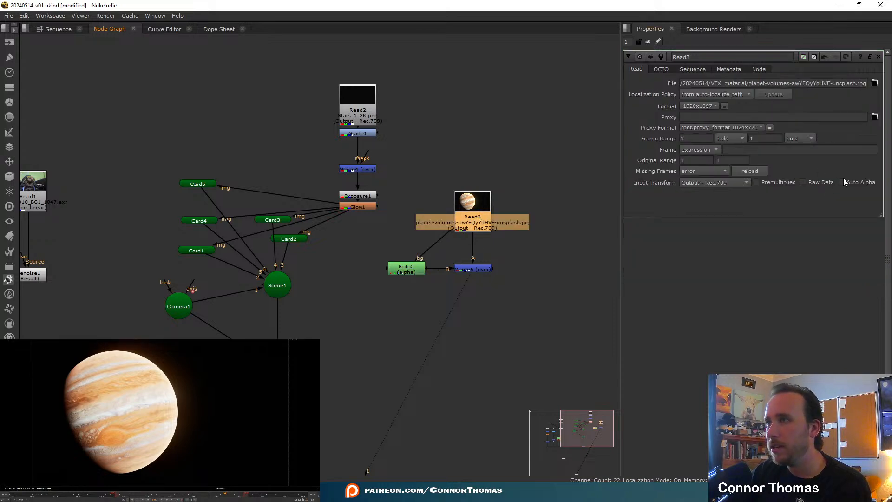
pyautogui.click(878, 57)
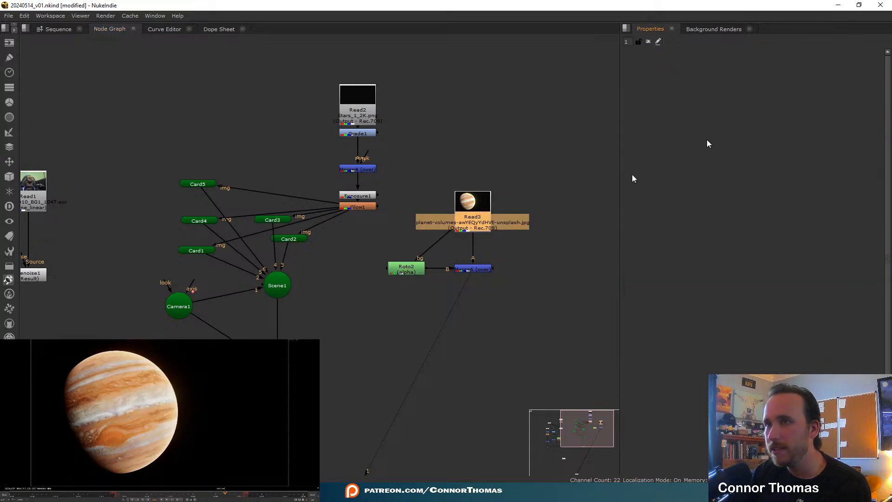
pyautogui.doubleClick(407, 269)
pyautogui.scroll(3, 61, 369)
pyautogui.scroll(5, 60, 369)
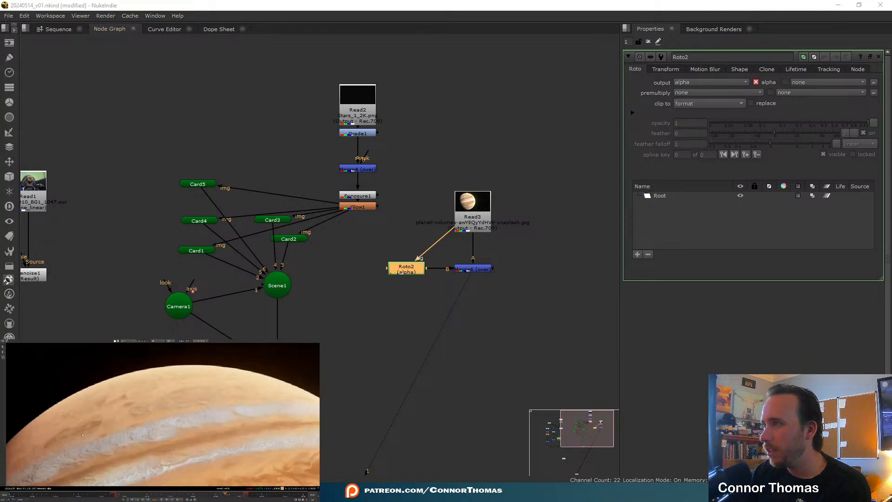
pyautogui.click(89, 407)
# - Continue the Bezier with points along Jupiter's top edge, from the upper left to the upper right
pyautogui.scroll(2, 86, 412)
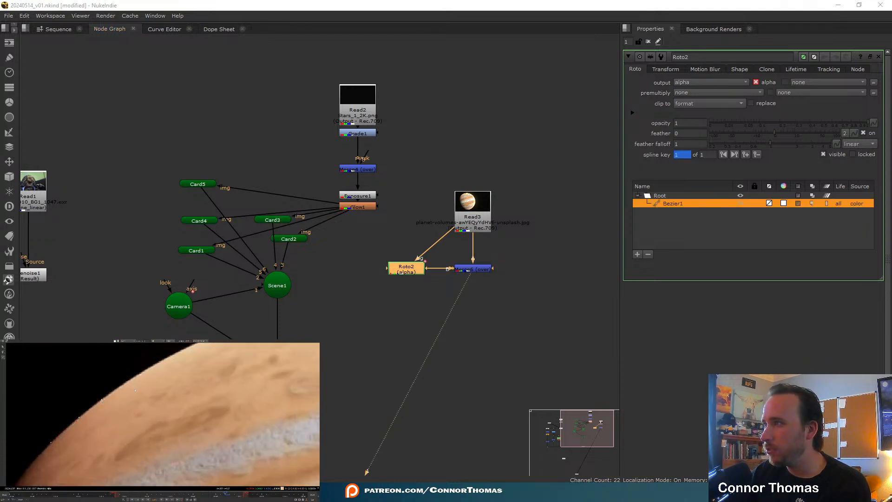
pyautogui.scroll(2, 121, 397)
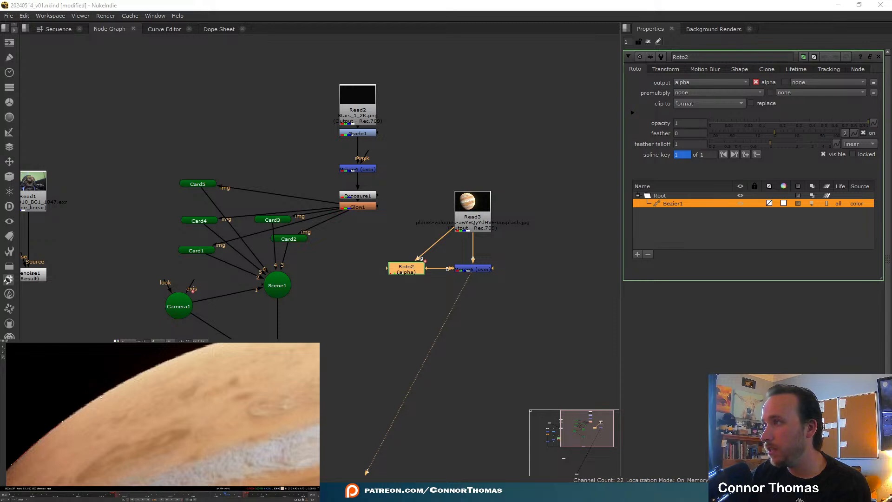
pyautogui.scroll(-1, 129, 390)
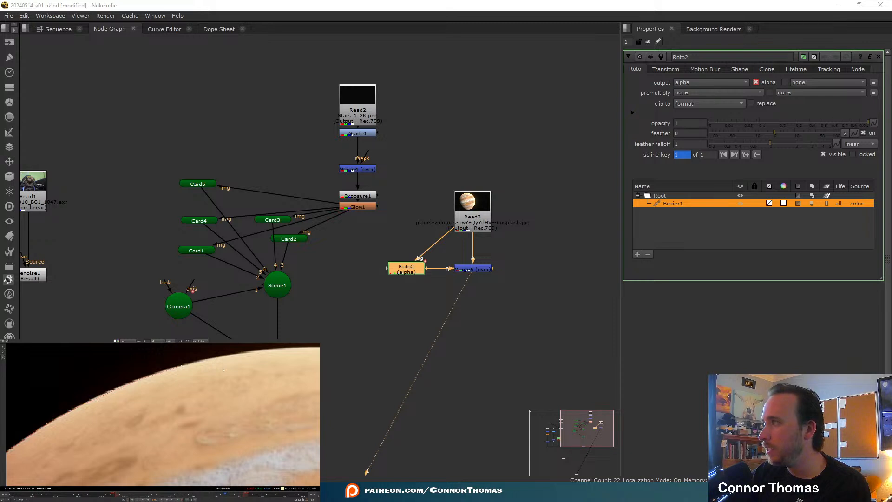
pyautogui.scroll(1, 155, 375)
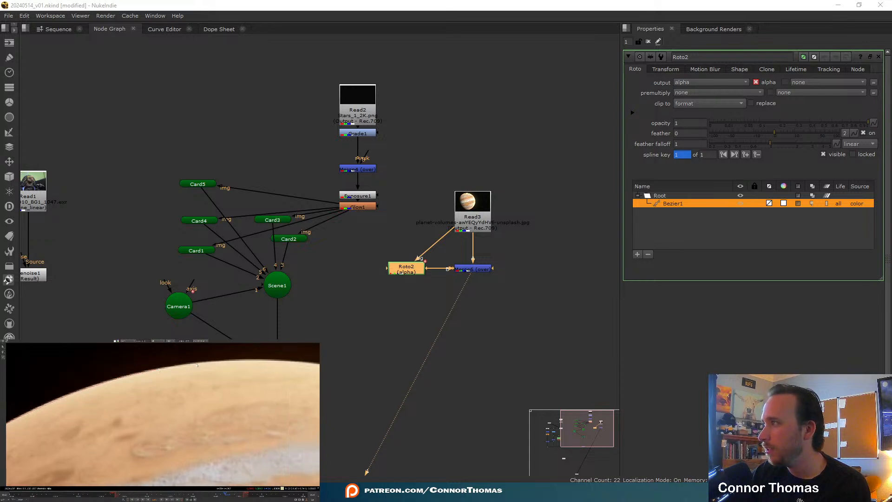
pyautogui.scroll(-1, 197, 366)
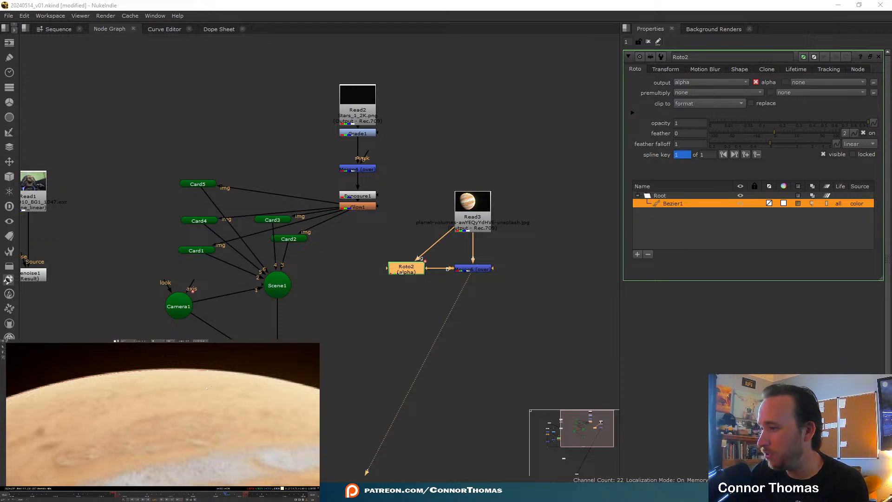
pyautogui.moveTo(239, 426); pyautogui.dragTo(163, 428, button='middle')
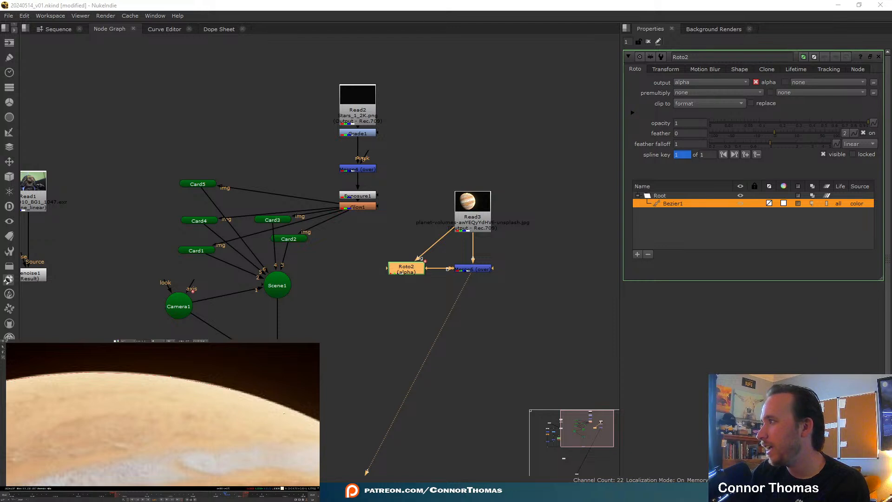
pyautogui.scroll(2, 199, 385)
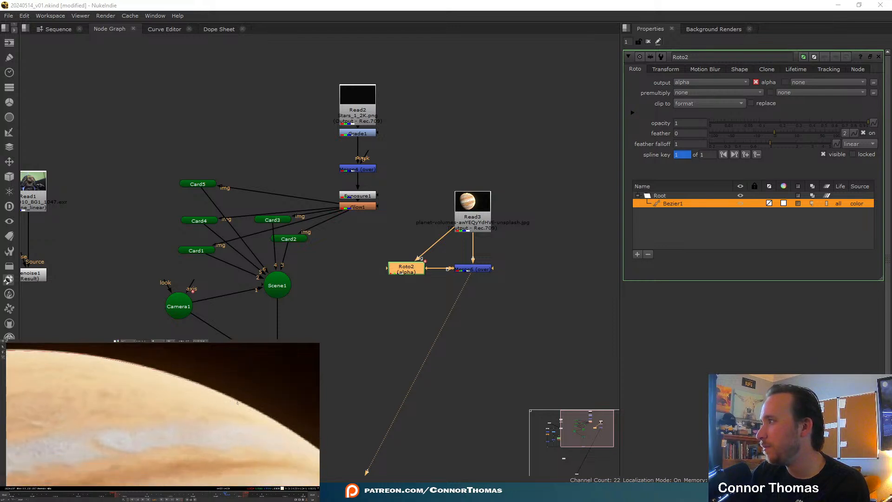
# - Trace Jupiter's right edge with further Bezier points, from the upper right down past the widest part
pyautogui.moveTo(245, 409); pyautogui.dragTo(138, 376, button='middle')
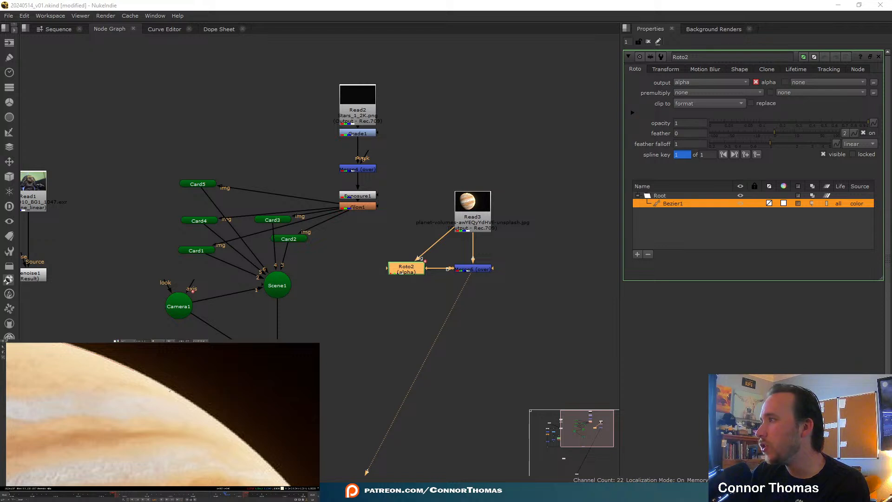
pyautogui.moveTo(215, 437); pyautogui.dragTo(176, 387, button='middle')
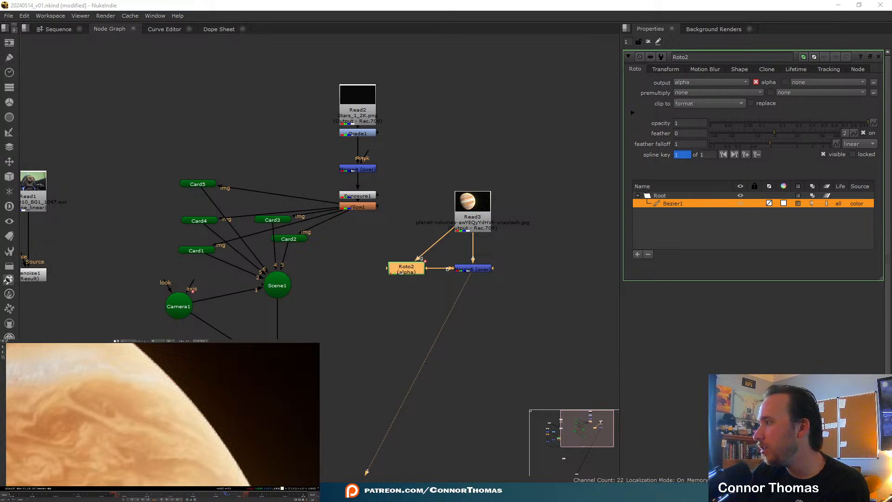
pyautogui.moveTo(240, 466); pyautogui.dragTo(230, 446, button='middle')
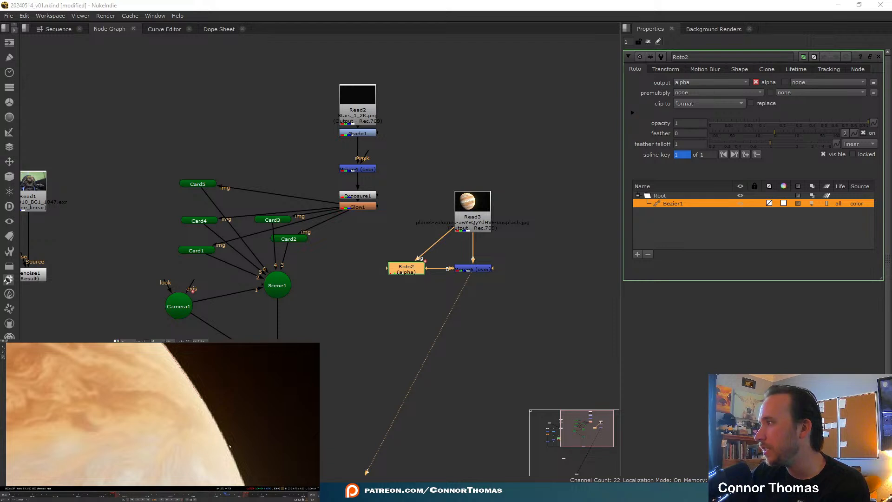
pyautogui.moveTo(240, 477); pyautogui.dragTo(188, 402, button='middle')
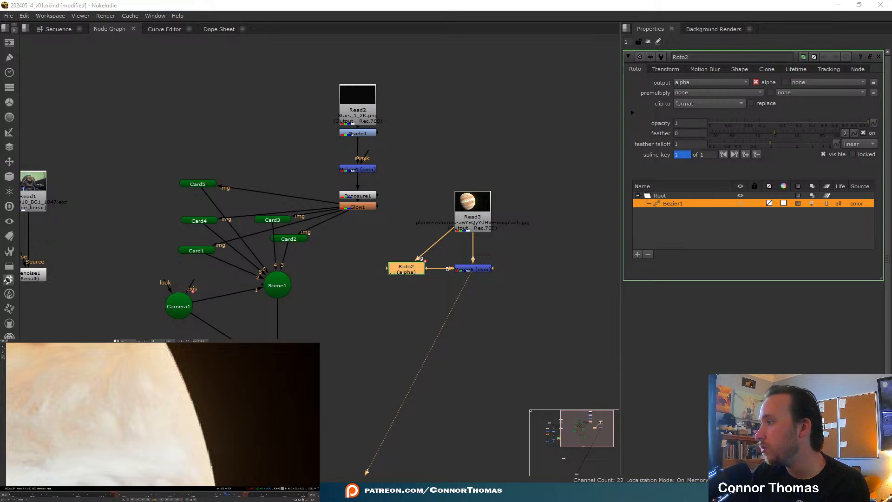
pyautogui.moveTo(210, 466); pyautogui.dragTo(181, 389, button='middle')
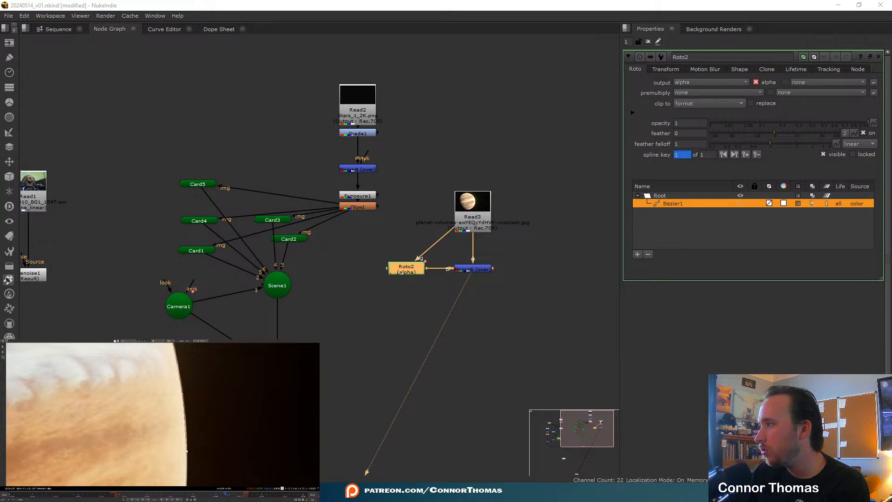
pyautogui.moveTo(188, 418); pyautogui.dragTo(181, 375, button='middle')
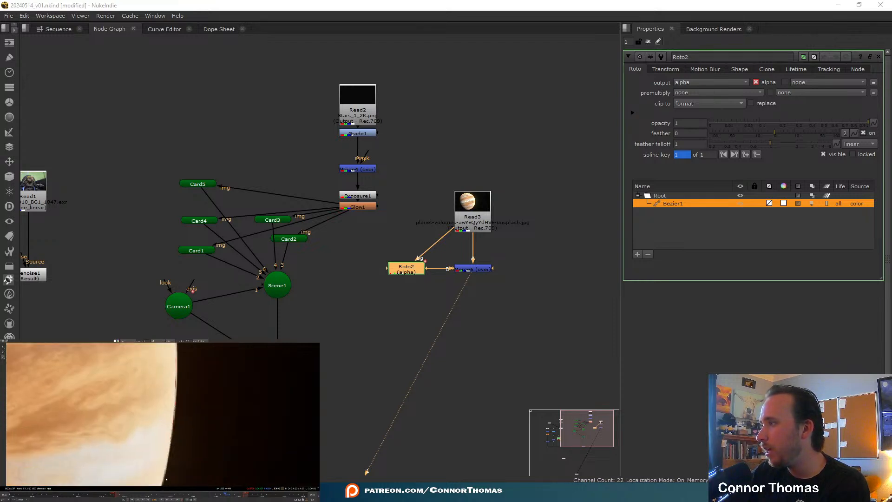
pyautogui.moveTo(163, 481); pyautogui.dragTo(172, 387, button='middle')
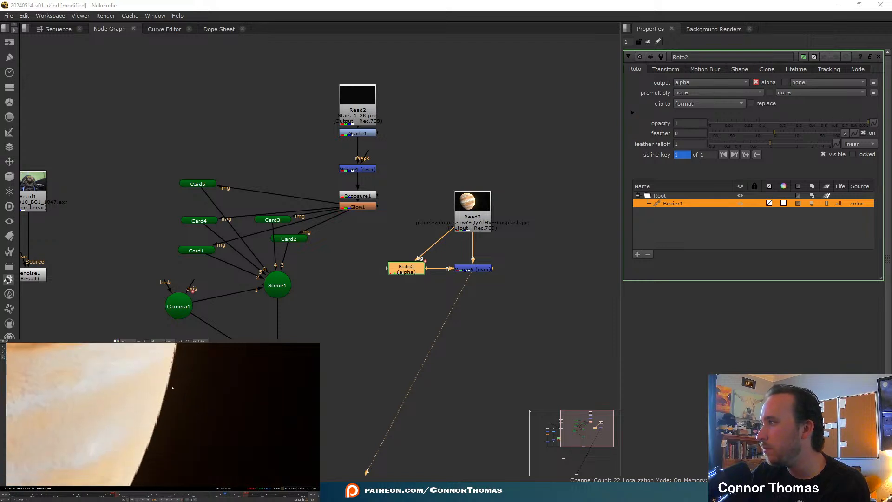
# - Add Bezier points around Jupiter's lower-right curve to the bottom of the planet
pyautogui.moveTo(151, 459); pyautogui.dragTo(170, 401, button='middle')
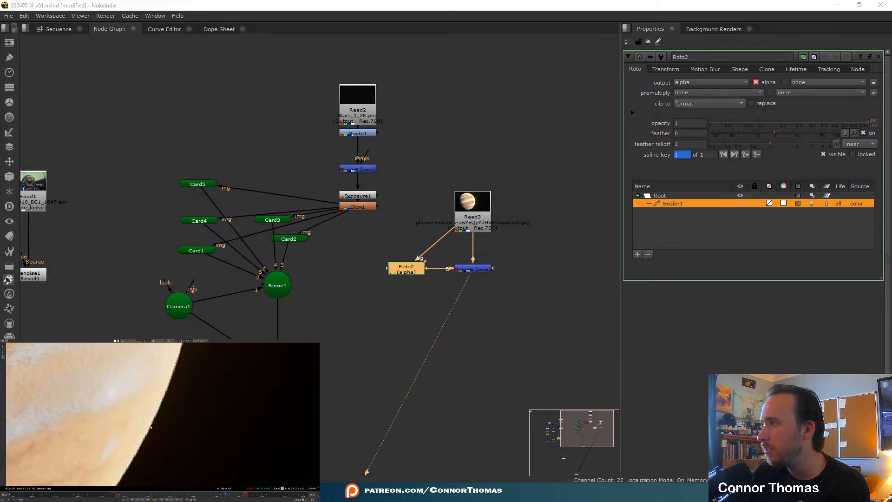
pyautogui.moveTo(147, 466); pyautogui.dragTo(189, 402, button='middle')
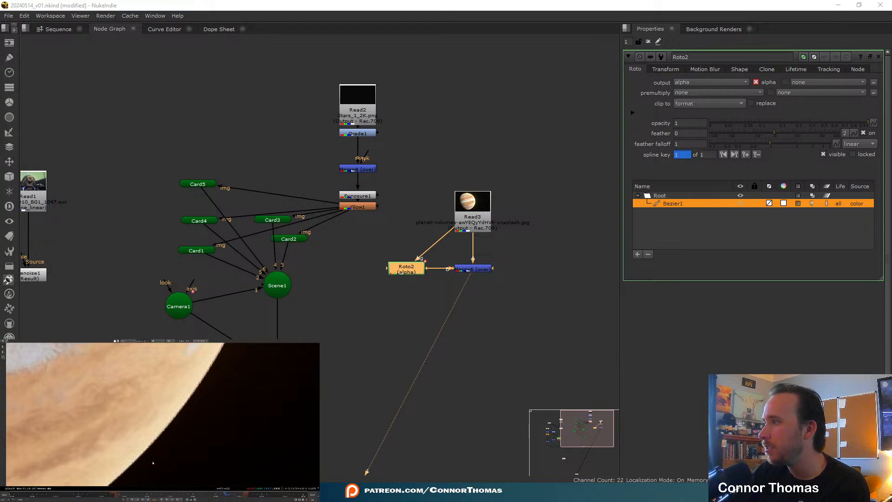
pyautogui.moveTo(148, 449); pyautogui.dragTo(219, 420, button='middle')
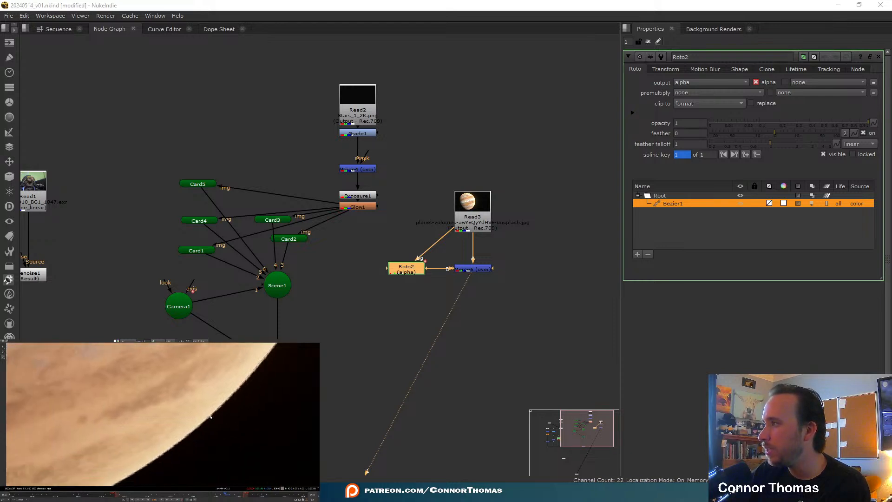
pyautogui.scroll(2, 212, 417)
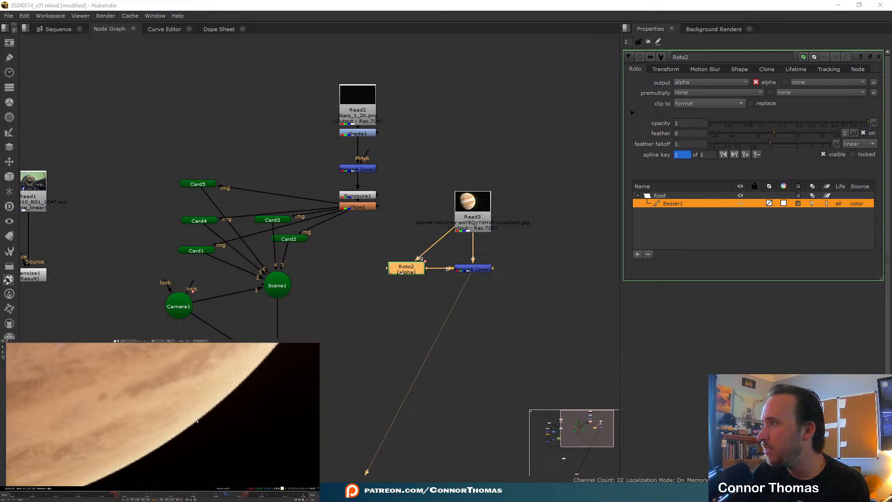
pyautogui.moveTo(199, 422); pyautogui.dragTo(221, 397, button='middle')
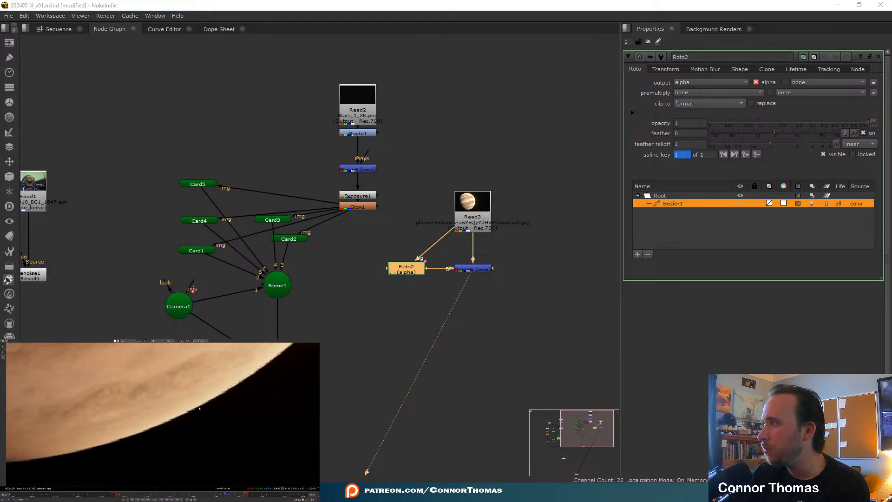
pyautogui.scroll(2, 211, 407)
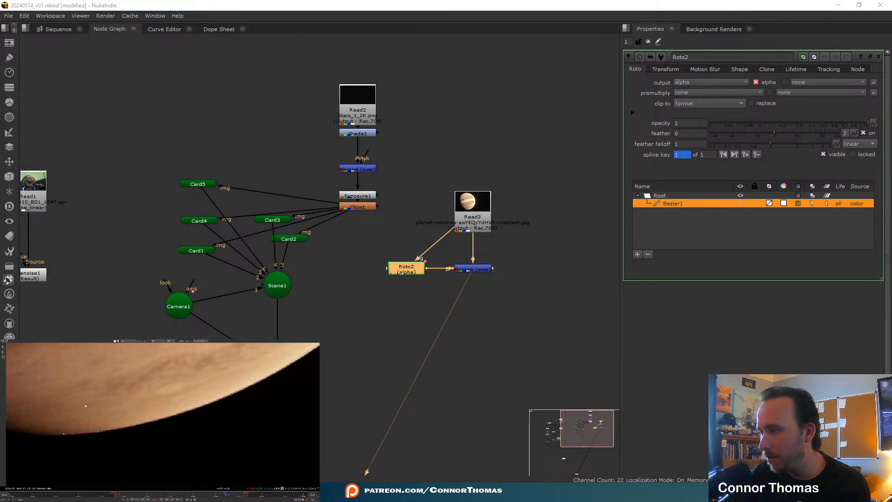
# - Run the Bezier up through Jupiter's dark left side, inside the shadow line, back to its upper-left start
pyautogui.scroll(-5, 105, 402)
pyautogui.moveTo(116, 386); pyautogui.dragTo(172, 449, button='middle')
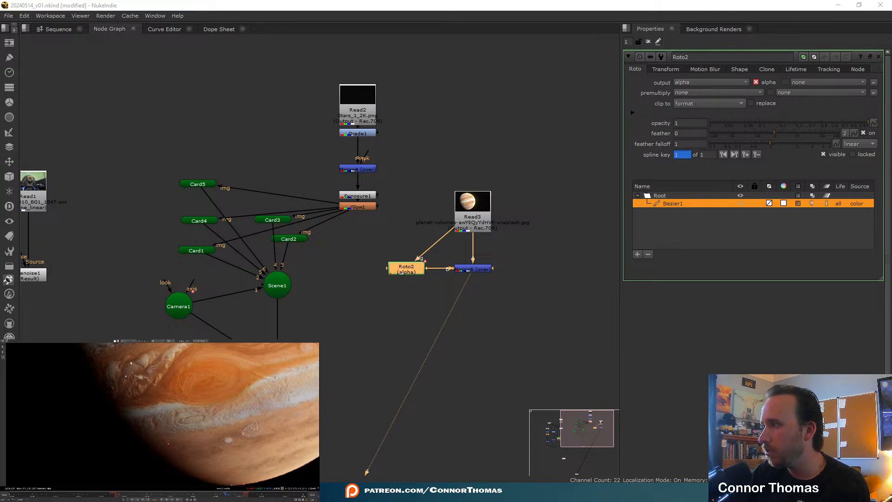
pyautogui.moveTo(131, 363); pyautogui.dragTo(152, 392, button='middle')
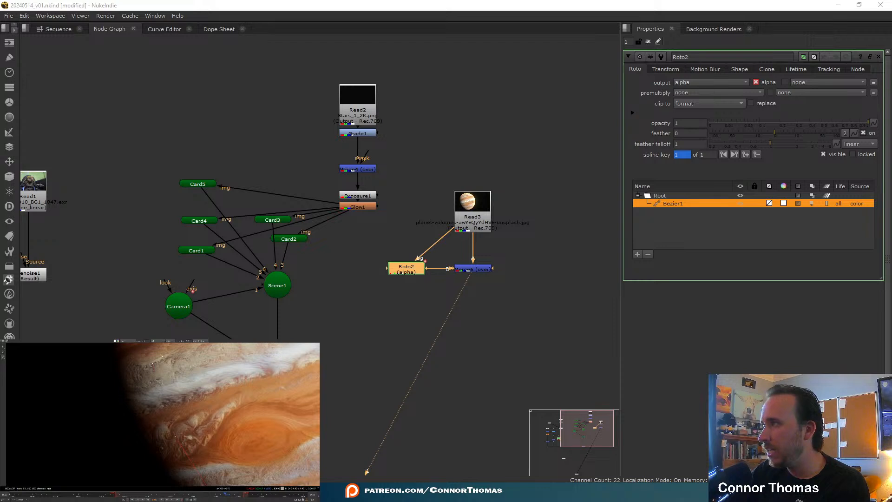
pyautogui.scroll(-3, 162, 356)
pyautogui.moveTo(145, 362); pyautogui.dragTo(143, 396, button='middle')
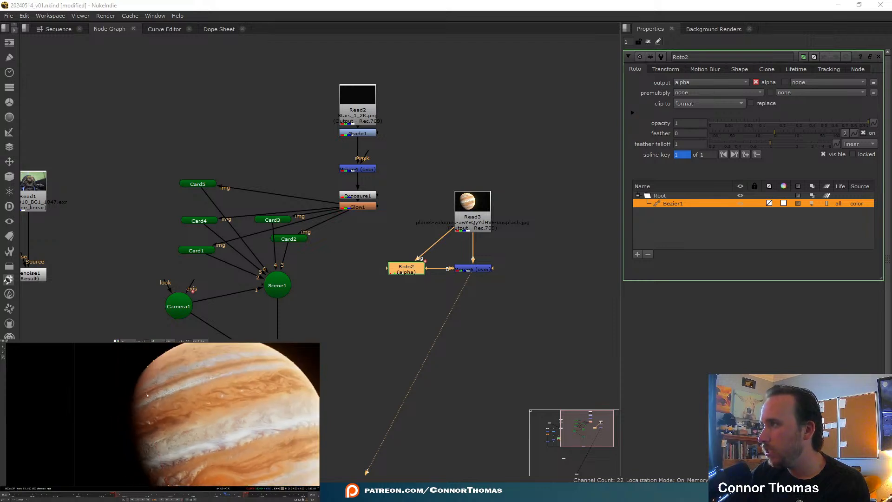
# - Refine the Bezier points along Jupiter's shadowed left side and lower-left edge
pyautogui.scroll(3, 147, 390)
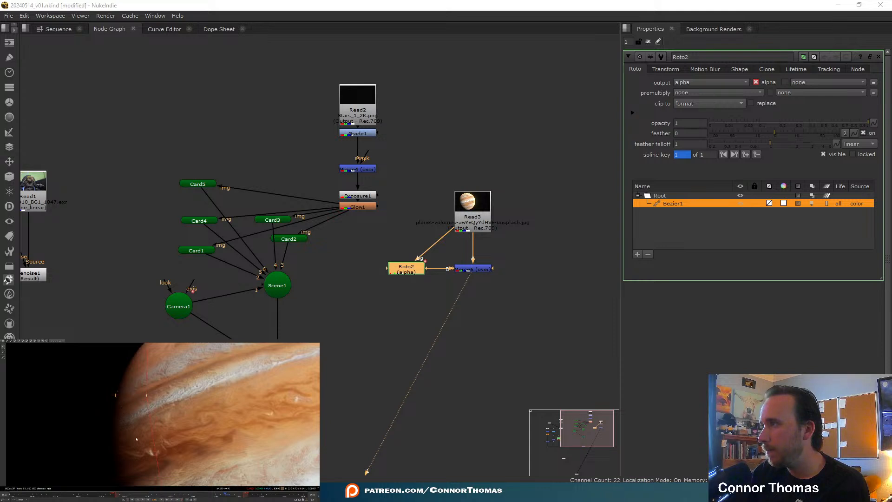
pyautogui.scroll(2, 159, 405)
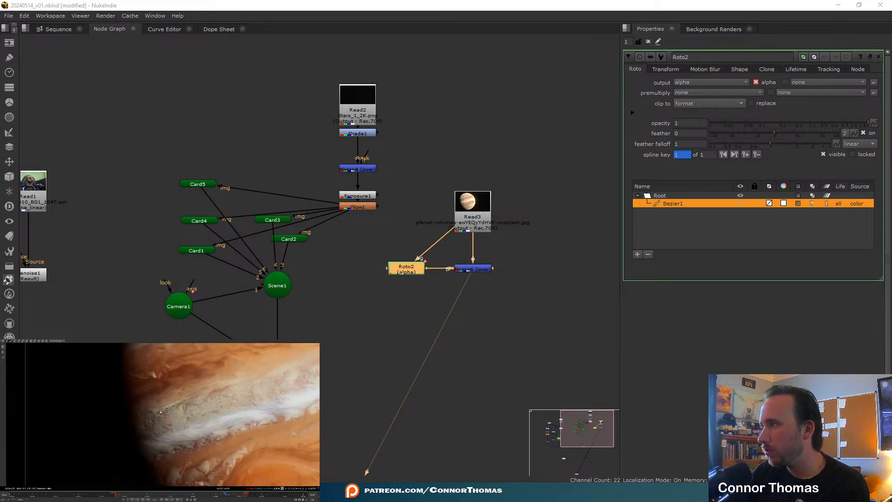
pyautogui.scroll(-5, 128, 419)
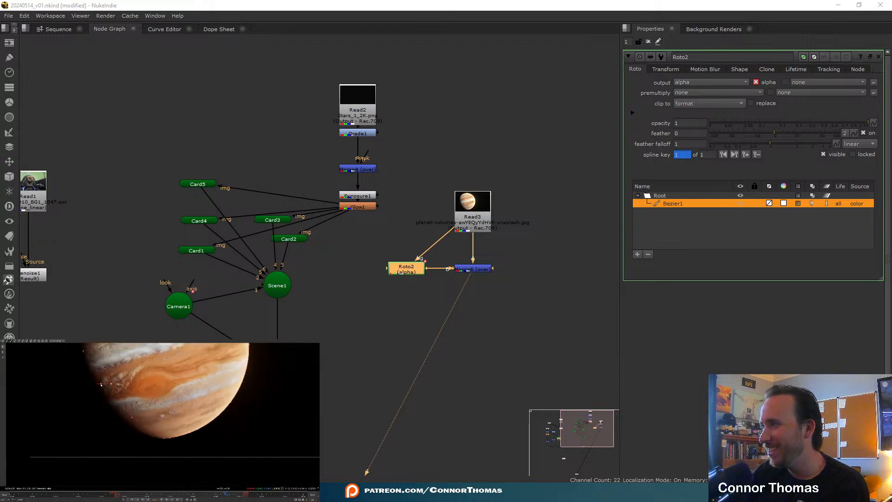
pyautogui.scroll(2, 129, 395)
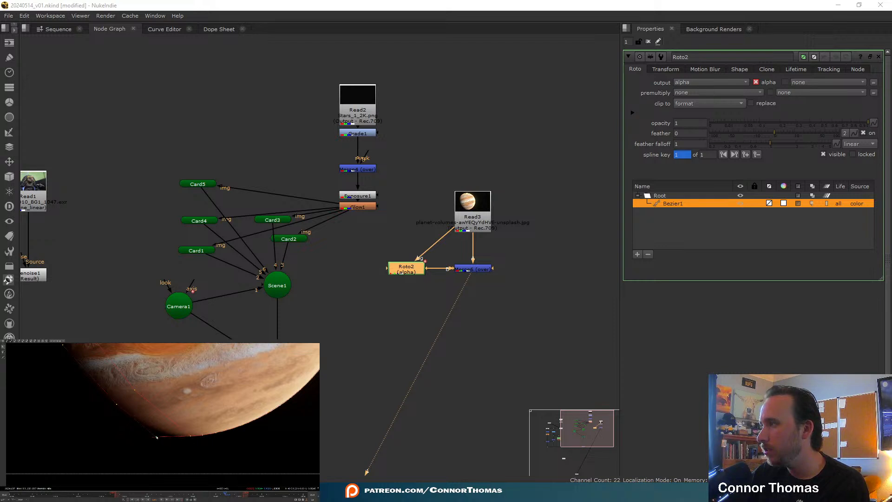
pyautogui.scroll(-5, 171, 434)
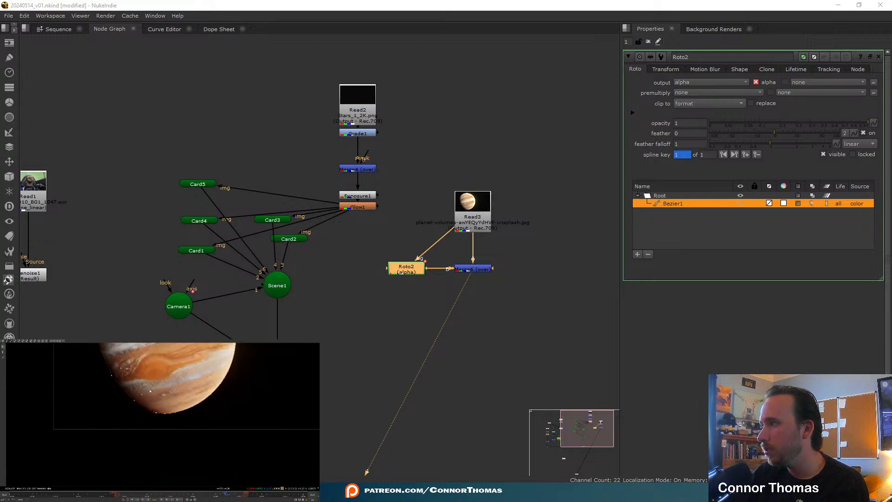
# - Check the shape's alpha in the viewer, and set the Roto node's premultiply to rgba
pyautogui.press('a')
pyautogui.press('a')
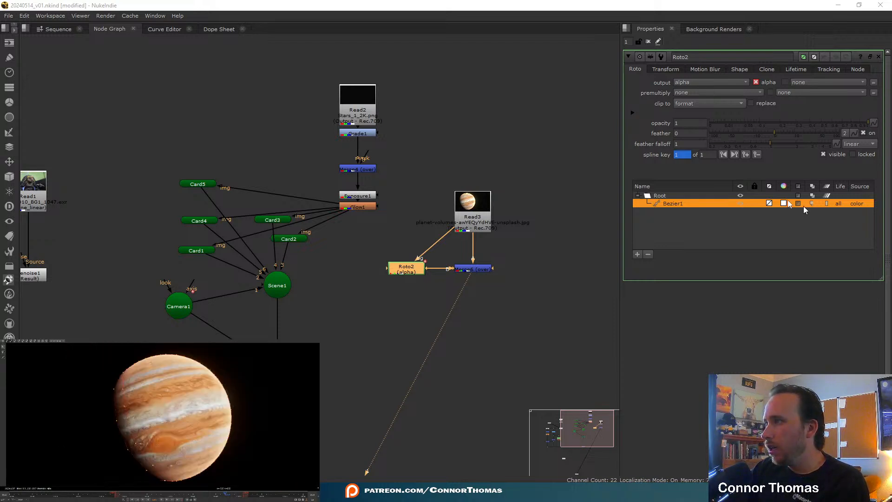
pyautogui.click(687, 92)
pyautogui.click(697, 121)
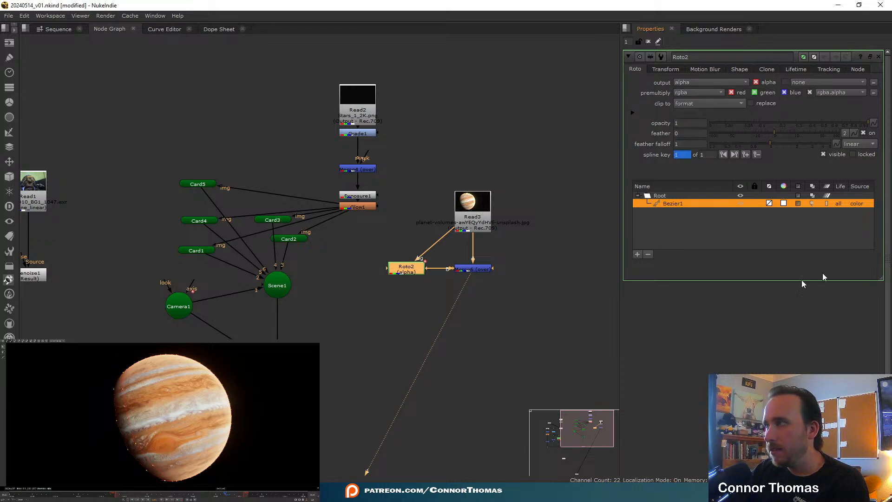
# - Set the operation of the Merge node below the Jupiter Read to mask
pyautogui.scroll(4, 481, 263)
pyautogui.click(457, 254)
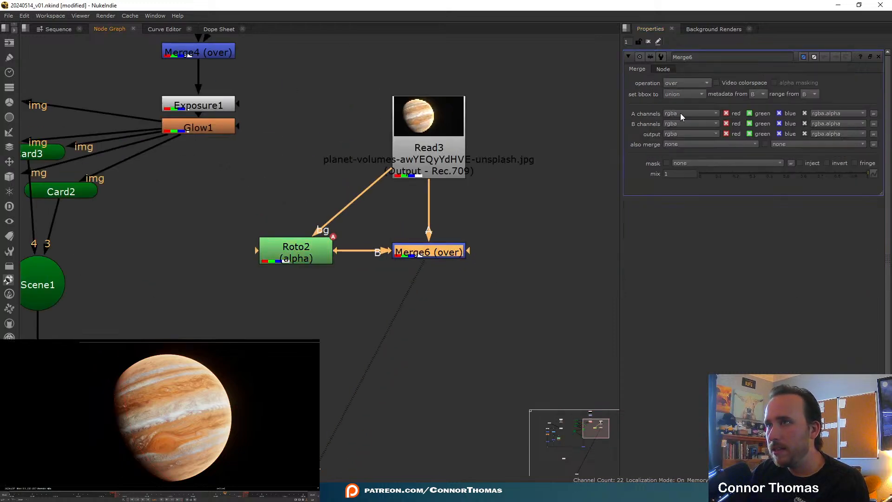
pyautogui.click(684, 82)
pyautogui.click(687, 152)
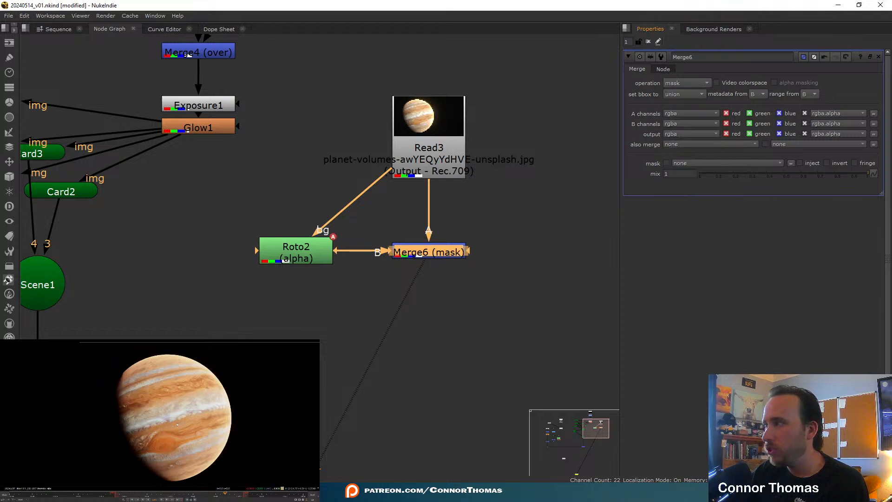
# - Adjust the feather point on the upper part of the Roto2 Bezier's shadowed left edge, checking Jupiter's alpha against its color
pyautogui.press('a')
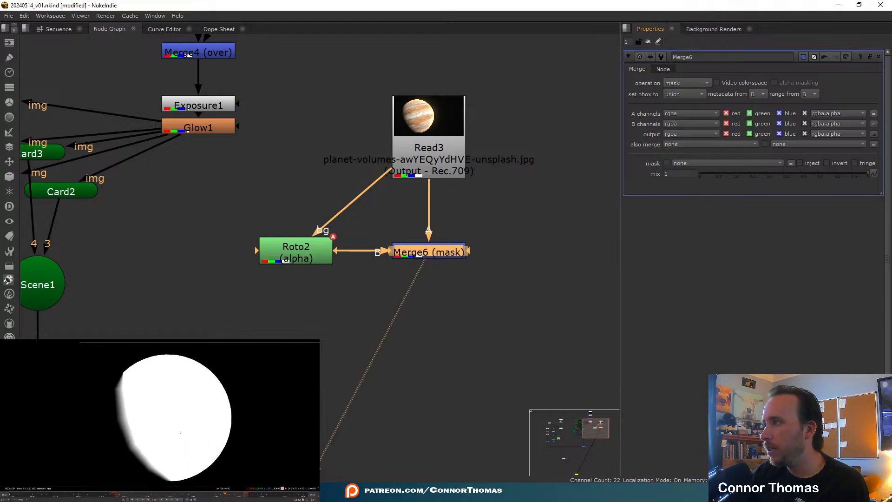
pyautogui.click(325, 254)
pyautogui.doubleClick(326, 254)
pyautogui.scroll(3, 138, 391)
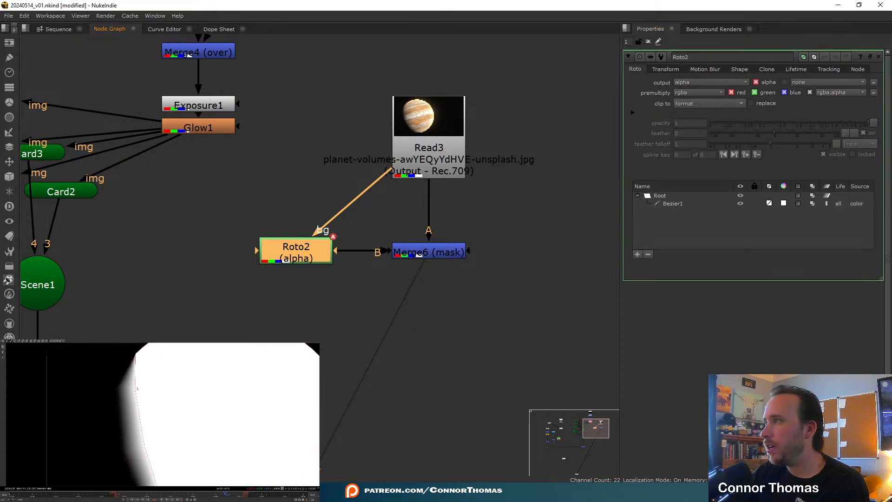
pyautogui.click(136, 388)
pyautogui.scroll(5, 136, 386)
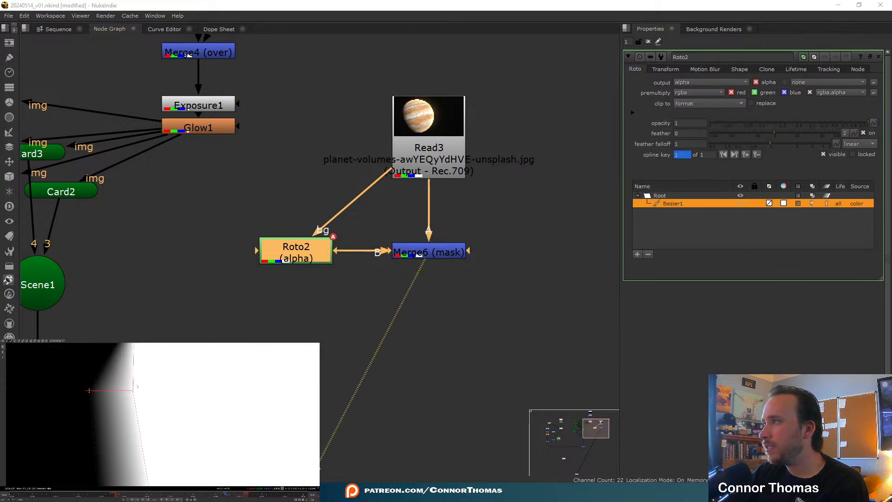
pyautogui.moveTo(133, 390); pyautogui.dragTo(135, 380)
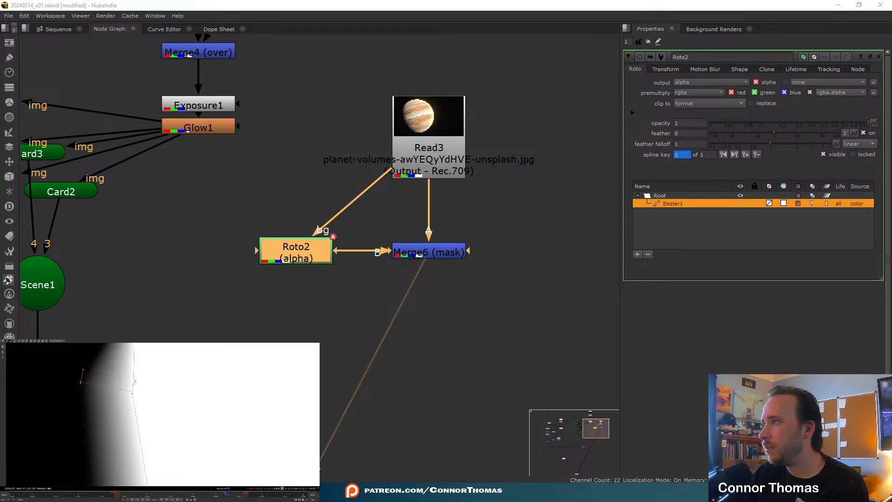
pyautogui.scroll(-5, 133, 396)
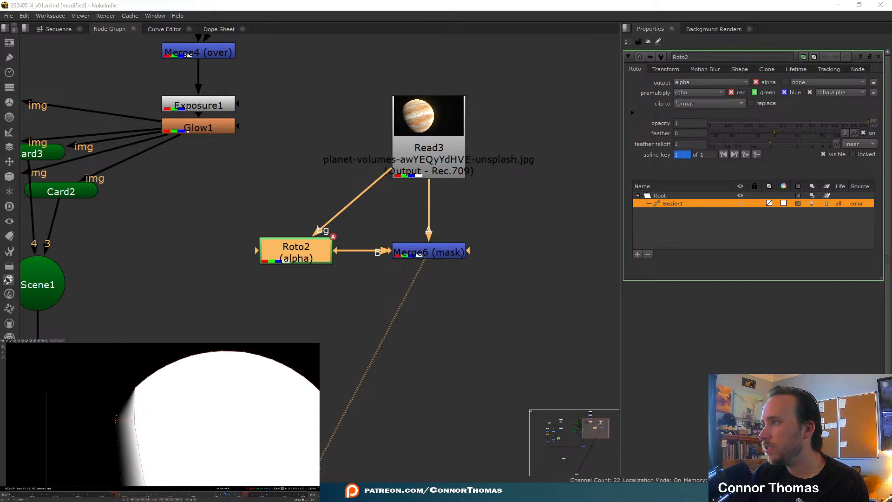
pyautogui.scroll(-6, 133, 415)
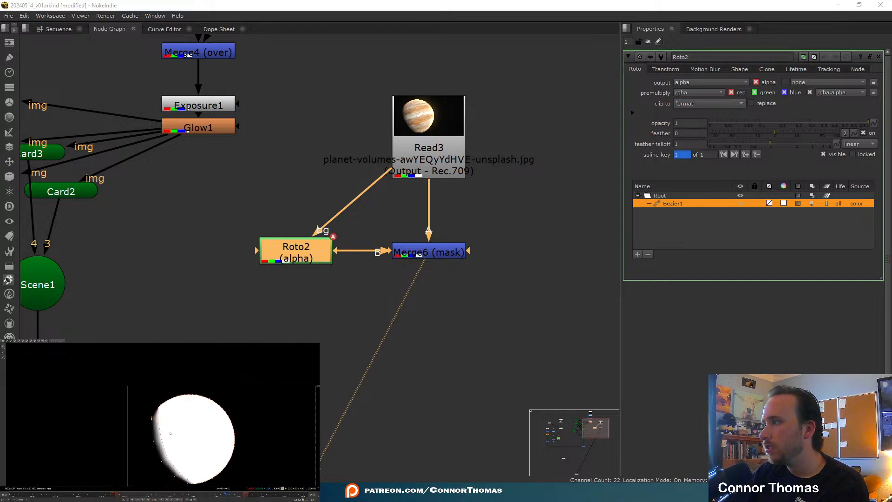
pyautogui.click(649, 42)
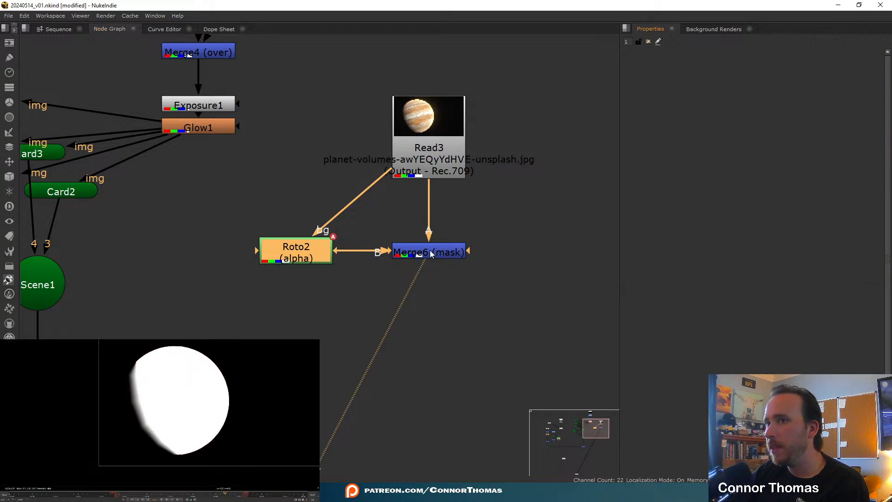
pyautogui.press('a')
pyautogui.scroll(-5, 198, 407)
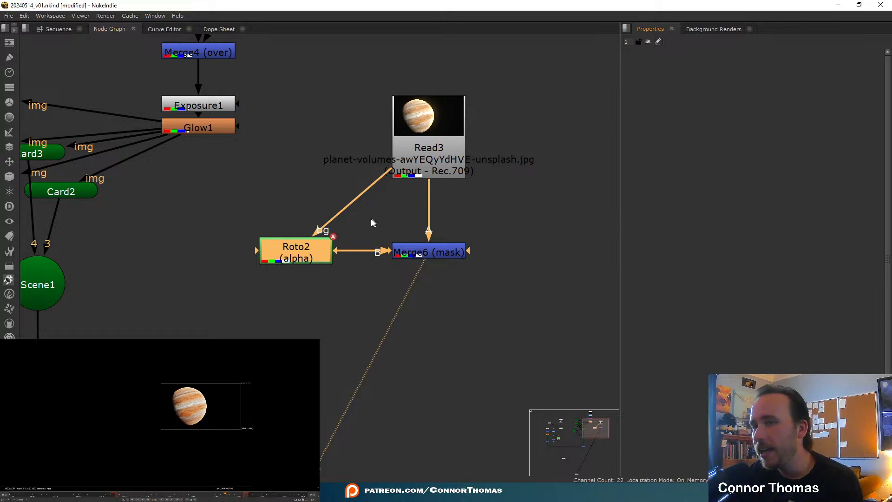
# - Tidy the Roto2 branch by shifting the node slightly and routing its bg connection from the Jupiter Read through a right-angle dot
pyautogui.scroll(-4, 371, 219)
pyautogui.moveTo(490, 144); pyautogui.dragTo(484, 225, button='middle')
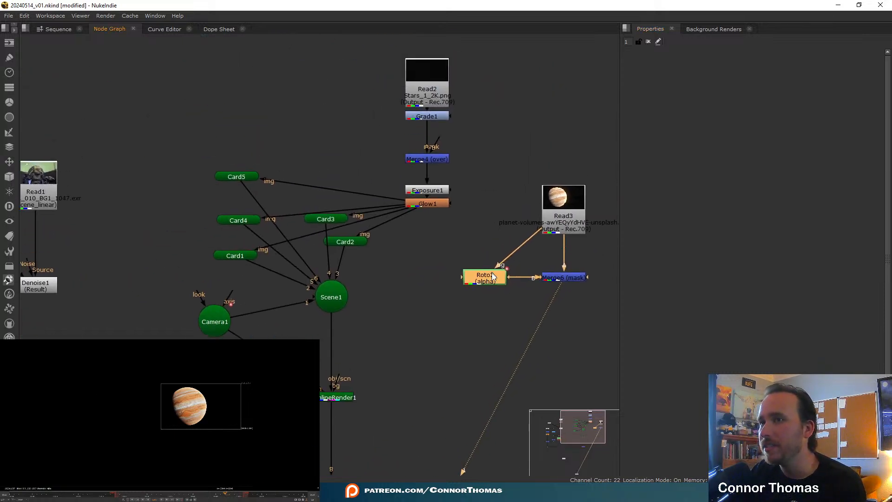
pyautogui.middleClick(488, 203)
pyautogui.scroll(4, 490, 158)
pyautogui.moveTo(495, 153); pyautogui.dragTo(506, 305, button='middle')
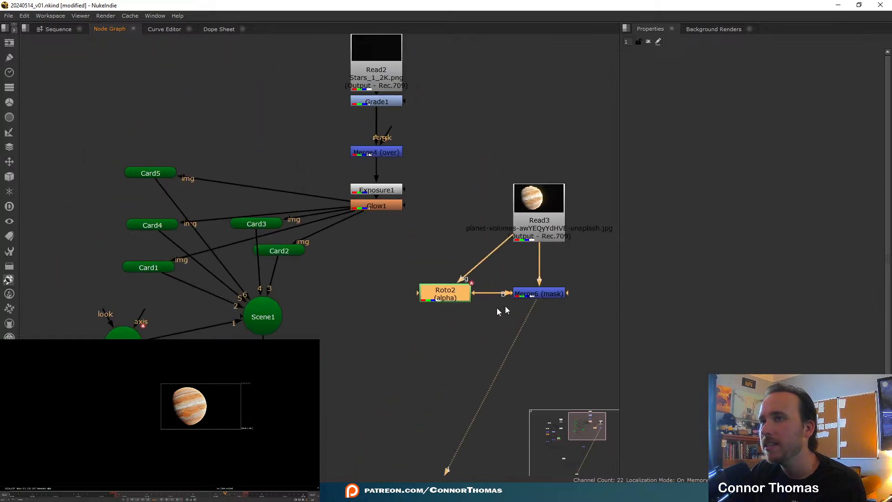
pyautogui.moveTo(459, 299); pyautogui.dragTo(476, 299)
pyautogui.press('ctrl')
pyautogui.keyDown('ctrl'); pyautogui.moveTo(493, 261); pyautogui.dragTo(465, 213); pyautogui.keyUp('ctrl')
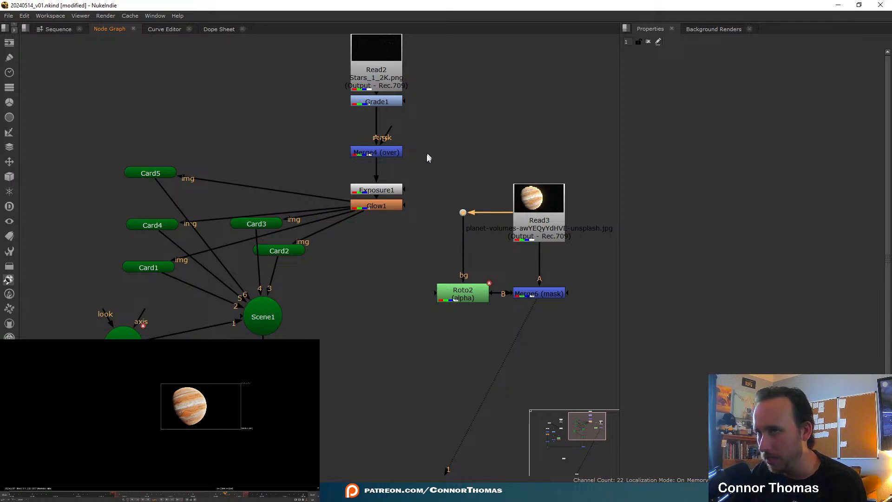
# - Move the whole Jupiter node group up in the node graph, level with the Glow1 node
pyautogui.moveTo(427, 154); pyautogui.dragTo(614, 343)
pyautogui.moveTo(539, 293); pyautogui.dragTo(542, 213)
pyautogui.click(376, 278)
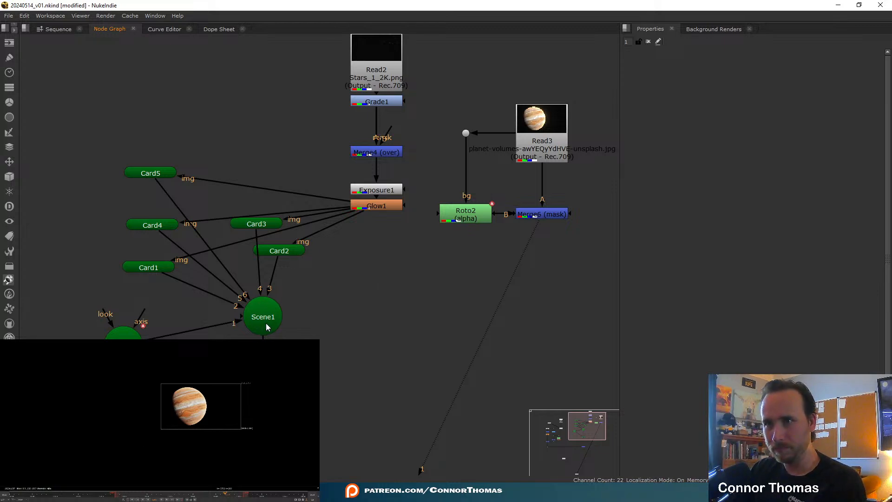
# - Duplicate Card1 and wire the copy between the Merge6 mask node and Scene1
pyautogui.press('Tab')
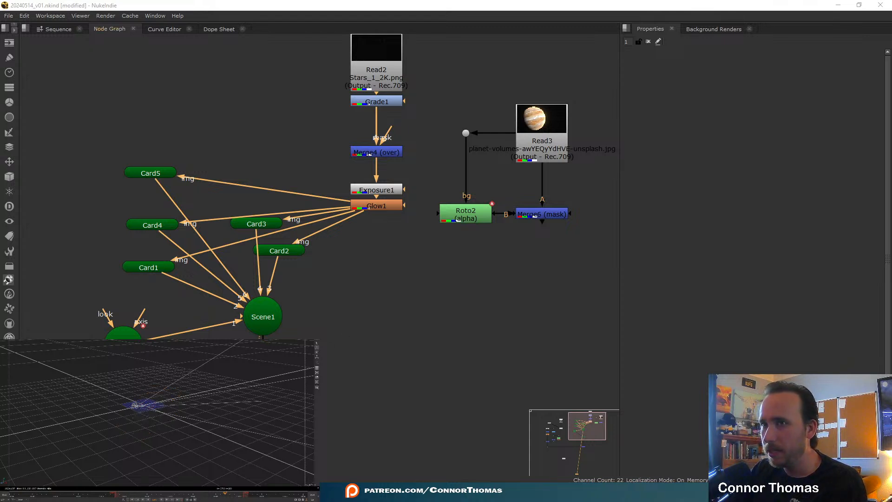
pyautogui.click(160, 268)
pyautogui.hotkey('ctrl', 'c')
pyautogui.click(369, 302)
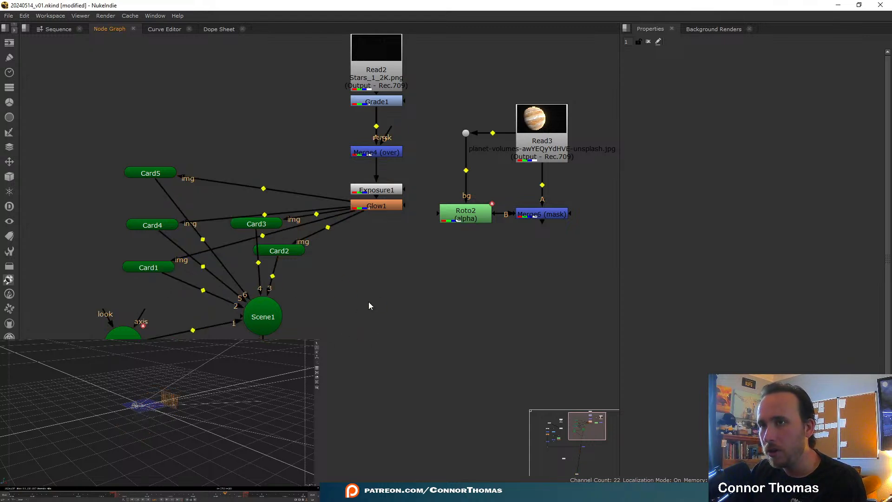
pyautogui.hotkey('ctrl', 'v')
pyautogui.moveTo(362, 279); pyautogui.dragTo(540, 213)
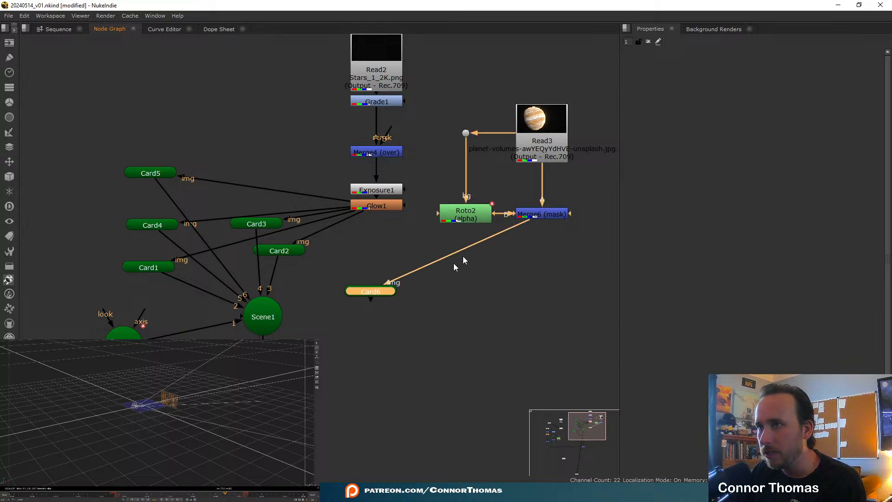
pyautogui.moveTo(367, 298); pyautogui.dragTo(284, 312)
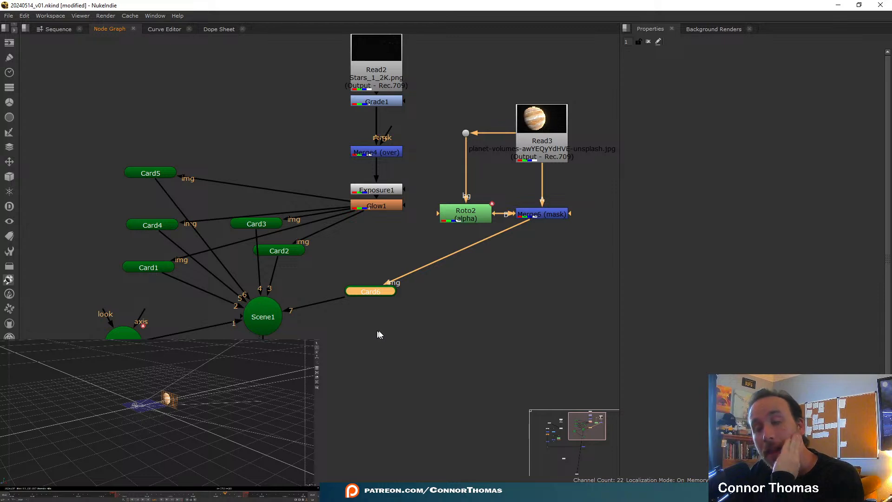
# - Move the Jupiter card in the 3D scene to about X -15.5, Z -17.3
pyautogui.click(440, 323)
pyautogui.doubleClick(382, 292)
pyautogui.scroll(3, 168, 399)
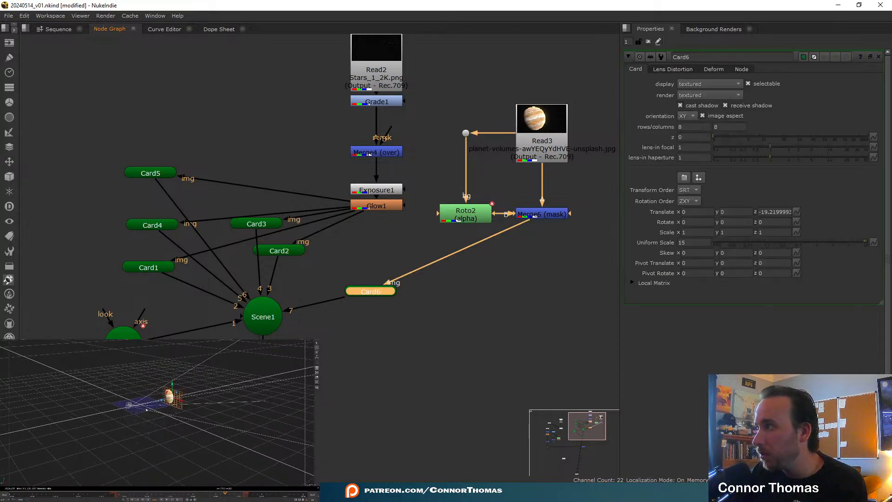
pyautogui.moveTo(170, 401); pyautogui.dragTo(186, 442)
pyautogui.moveTo(173, 397); pyautogui.dragTo(141, 386)
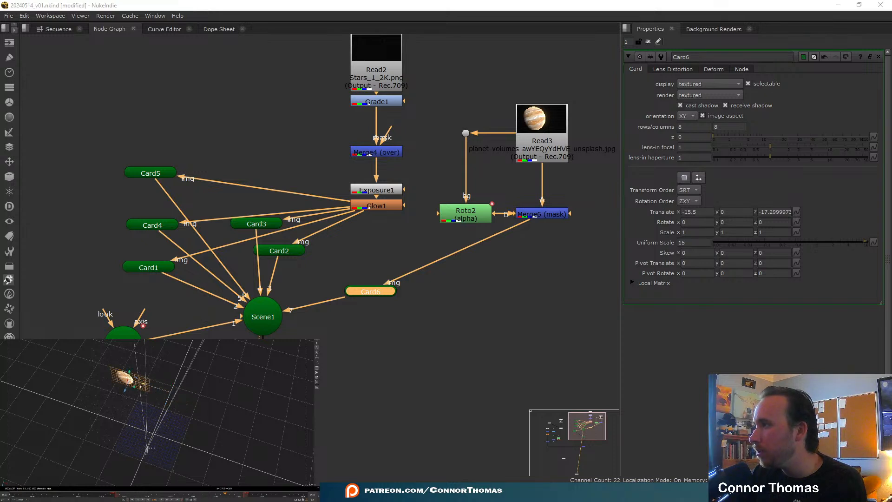
# - Rotate the Jupiter card about 35 degrees around Y so that it faces the camera
pyautogui.click(317, 353)
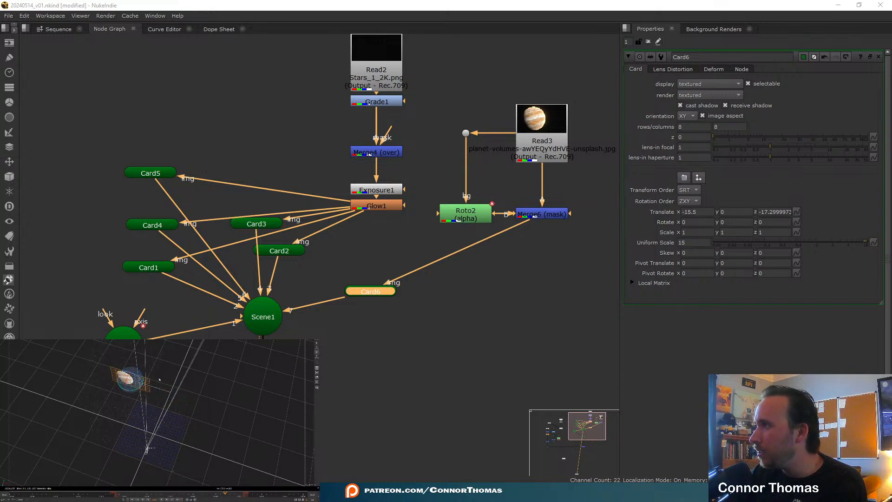
pyautogui.moveTo(144, 381); pyautogui.dragTo(150, 382)
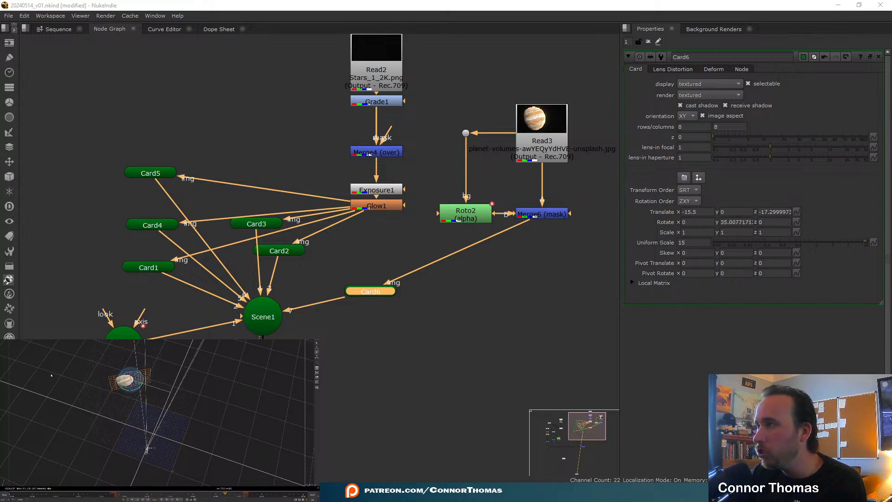
pyautogui.click(648, 42)
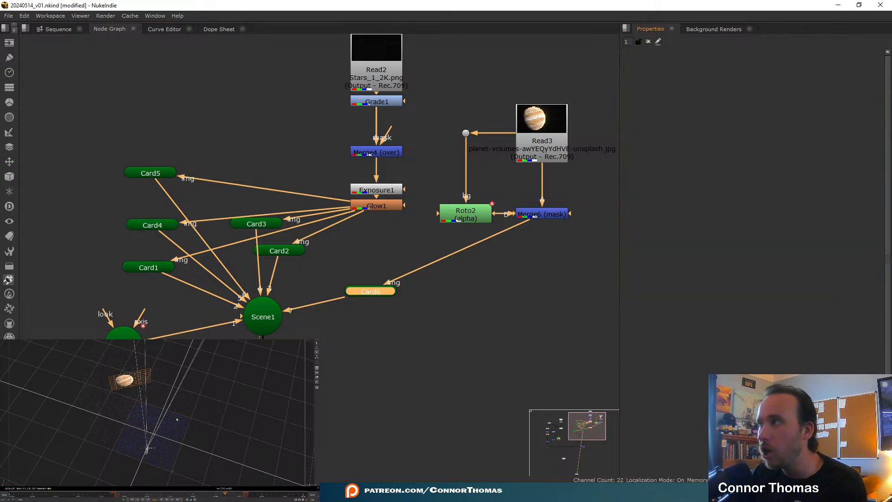
# - Inspect the Jupiter card in the 3D scene, and scrub through the ScanlineRender output to check whether the planet enters the frame
pyautogui.scroll(3, 172, 417)
pyautogui.moveTo(172, 417); pyautogui.dragTo(184, 422, button='middle')
pyautogui.keyDown('ctrl'); pyautogui.moveTo(210, 434); pyautogui.dragTo(202, 406); pyautogui.keyUp('ctrl')
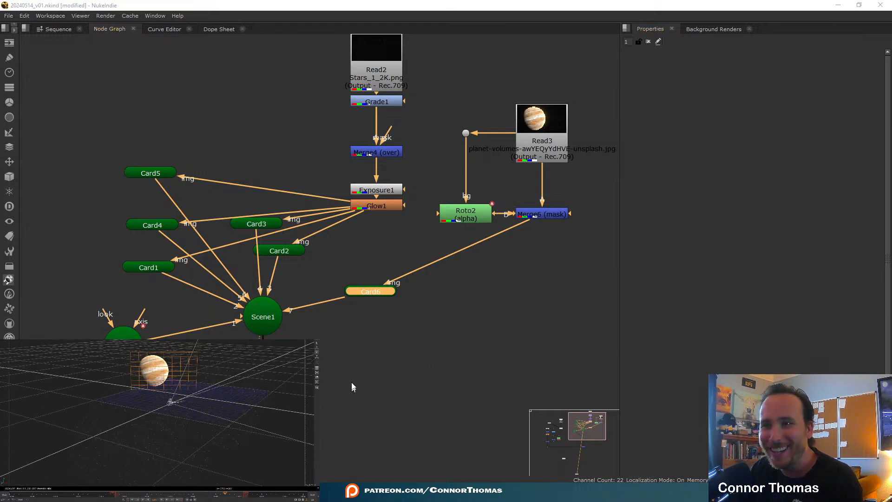
pyautogui.moveTo(358, 376); pyautogui.dragTo(424, 283, button='middle')
pyautogui.click(331, 340)
pyautogui.press('1')
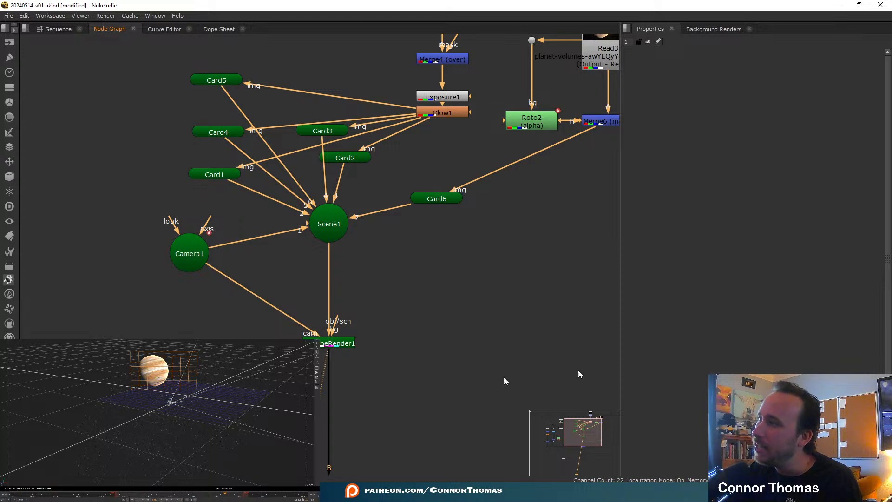
pyautogui.press('Tab')
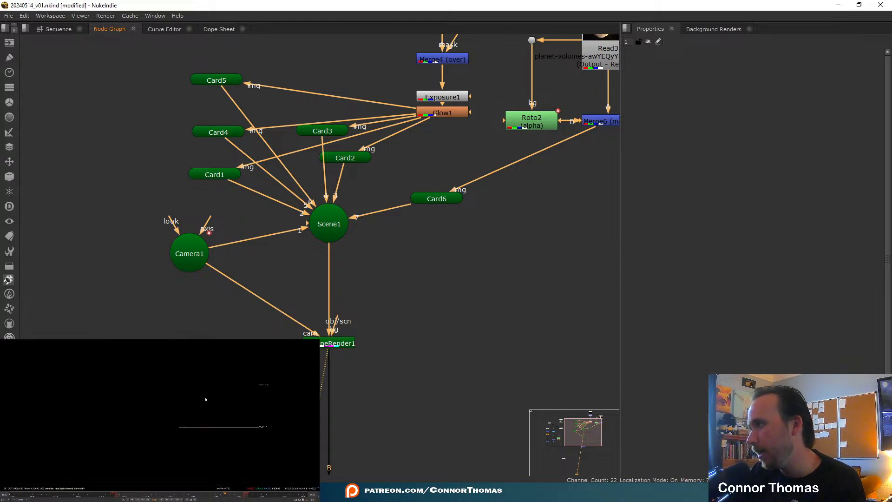
pyautogui.moveTo(223, 495); pyautogui.dragTo(142, 495)
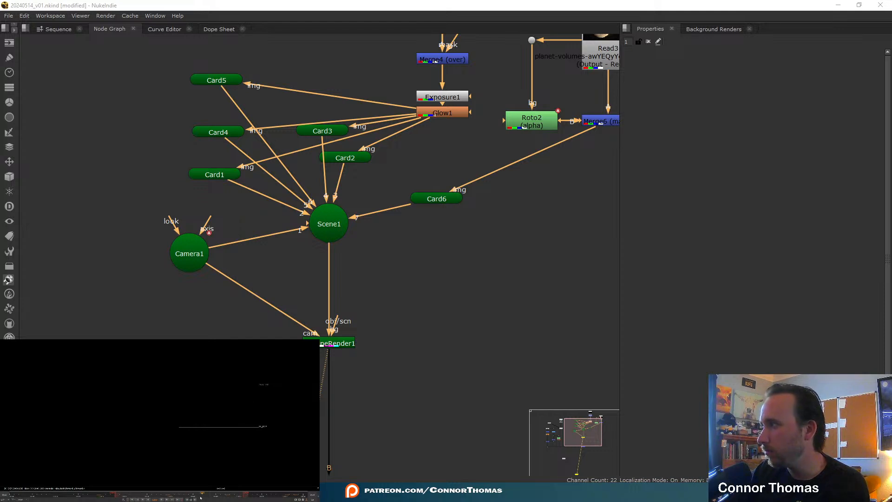
pyautogui.moveTo(200, 498); pyautogui.dragTo(246, 500)
# - Reposition the Jupiter card to about X -9.24, Y -2.82, Z -13.69, and tilt it about -10.8 degrees around X
pyautogui.press('Tab')
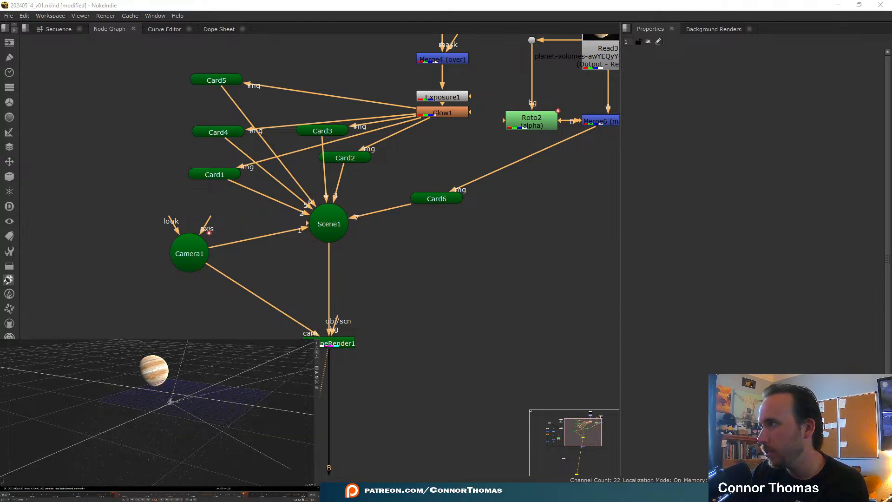
pyautogui.doubleClick(435, 199)
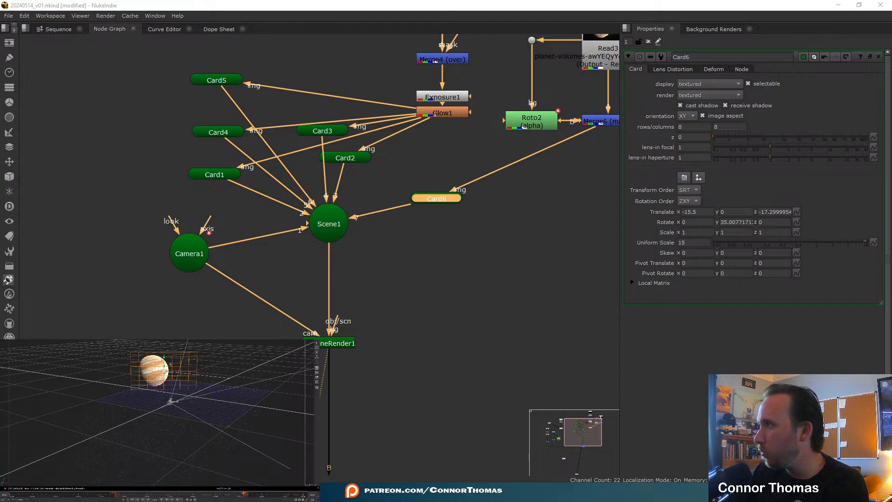
pyautogui.moveTo(164, 356); pyautogui.dragTo(141, 380)
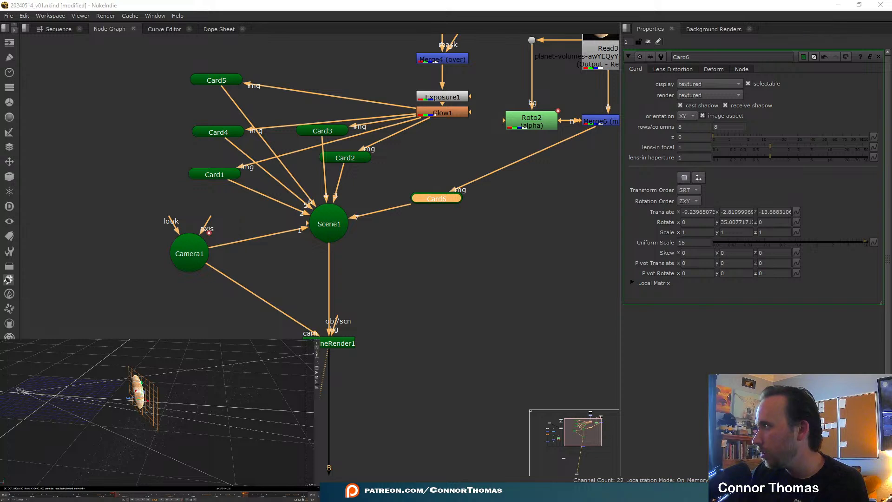
pyautogui.keyDown('ctrl'); pyautogui.moveTo(150, 387); pyautogui.dragTo(149, 386); pyautogui.keyUp('ctrl')
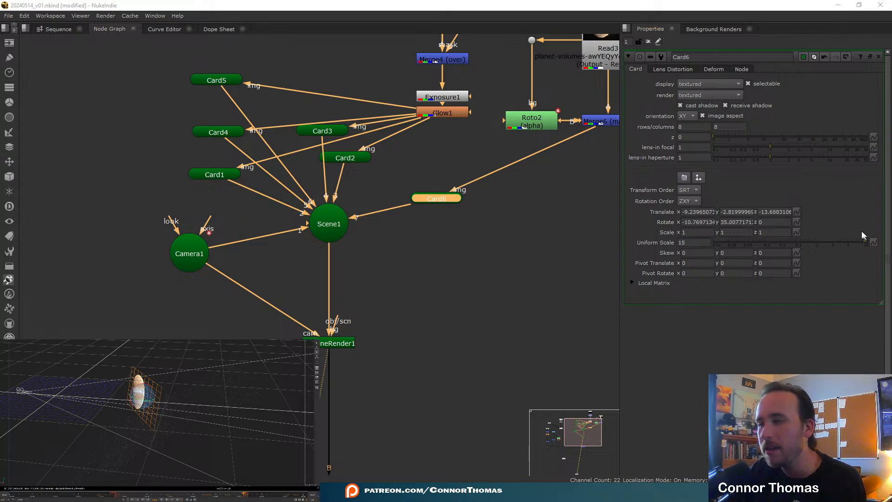
# - Switch to Blender and close one of the finished file-extraction windows
pyautogui.hotkey('alt', 'Tab')
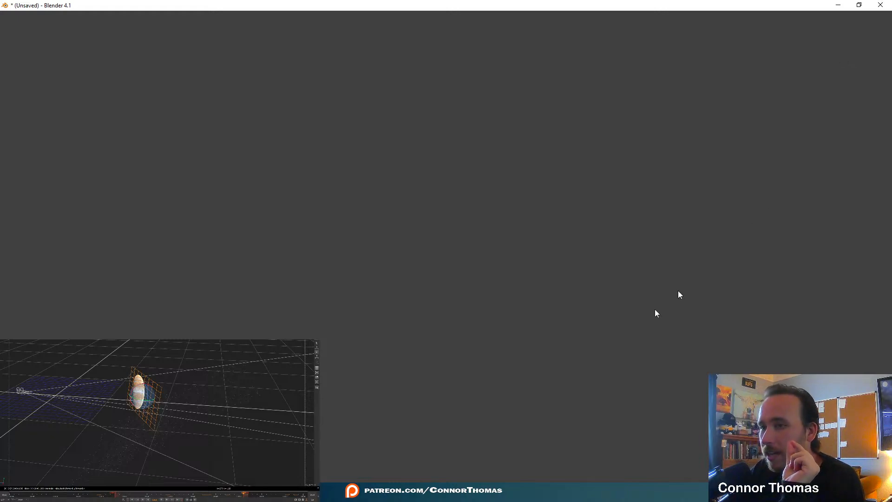
pyautogui.moveTo(486, 492)
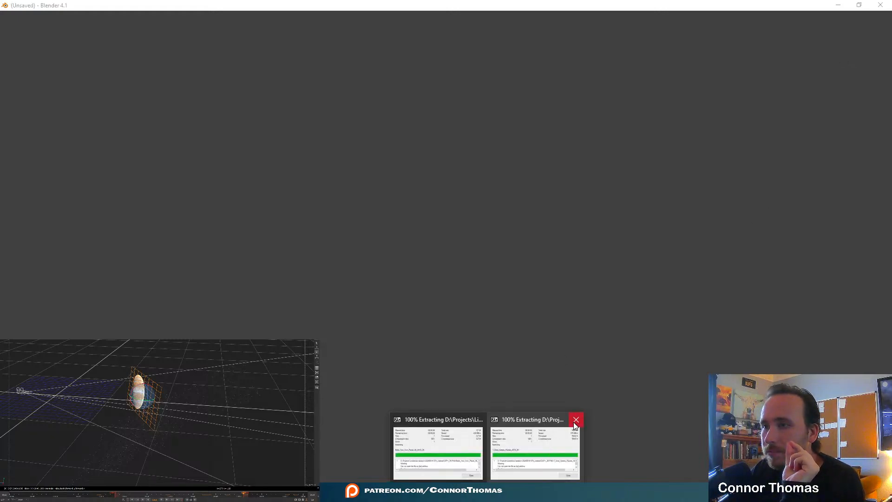
pyautogui.click(575, 423)
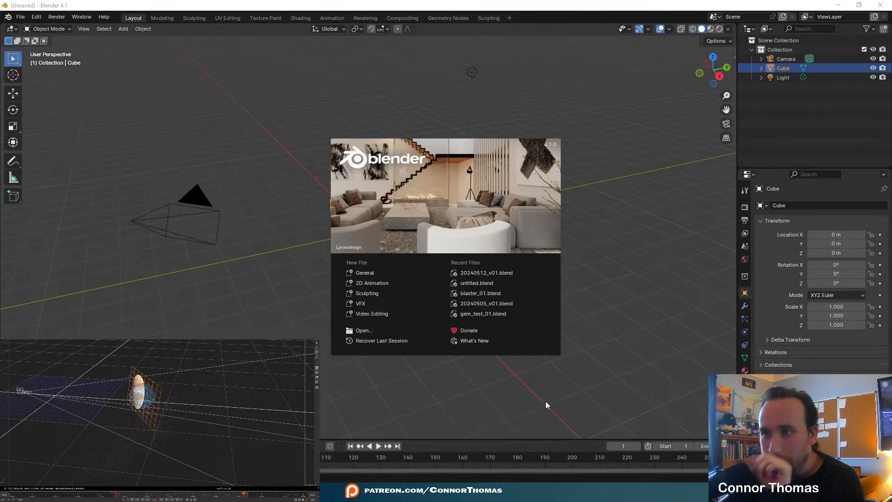
# - Dismiss the splash screen and rotate the default cube to about -63.4 degrees around the X axis
pyautogui.click(651, 189)
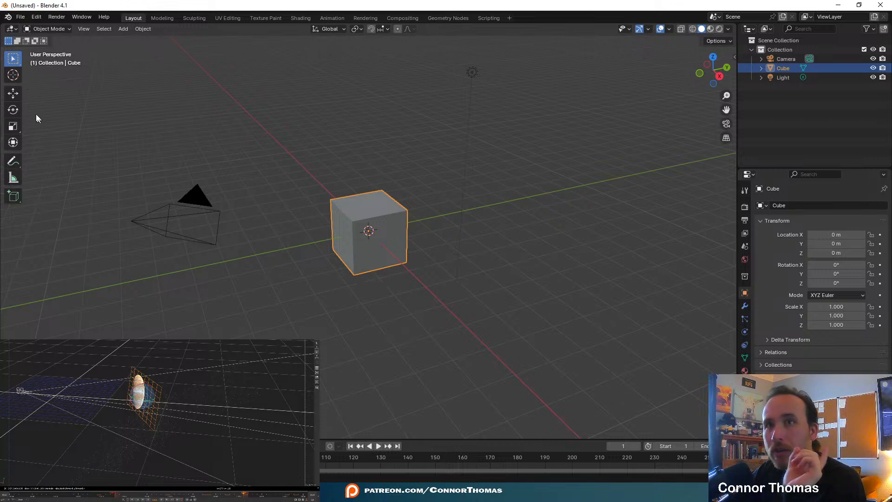
pyautogui.click(18, 108)
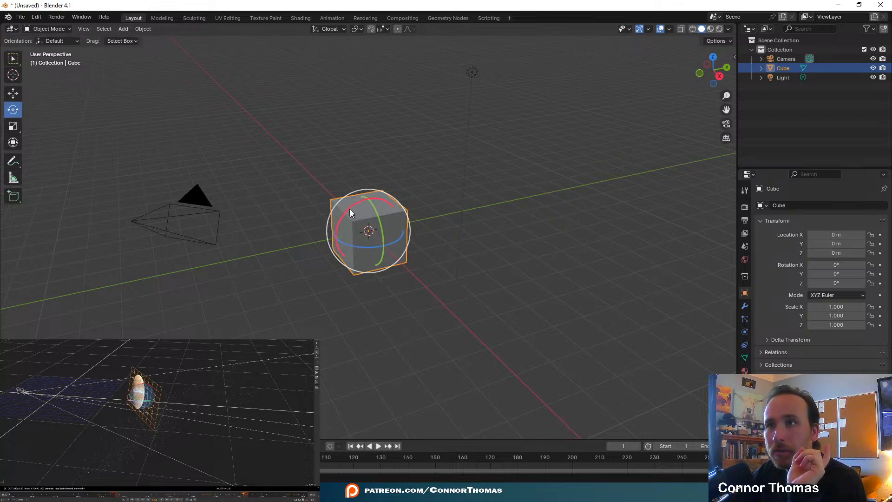
pyautogui.moveTo(349, 209); pyautogui.dragTo(390, 120)
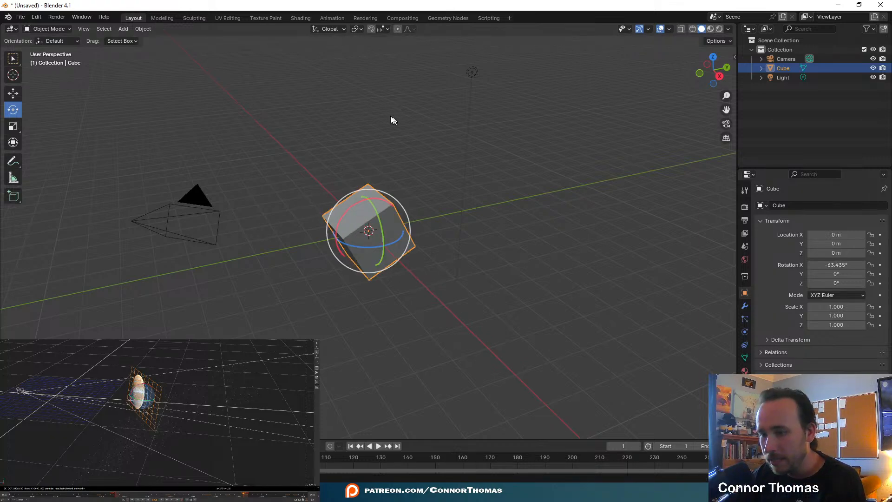
# - Clear the cube's rotation so all axes are at 0°, and switch to the Select Box tool
pyautogui.hotkey('ctrl', 'a')
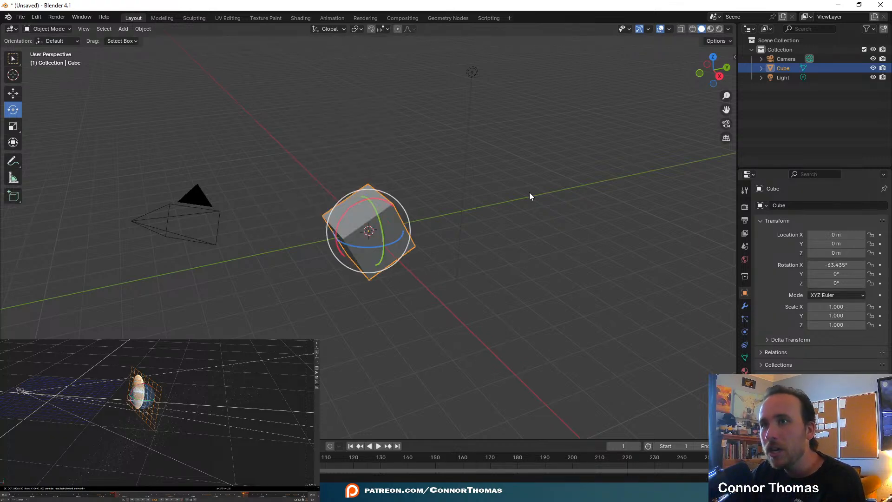
pyautogui.hotkey('alt', 'r')
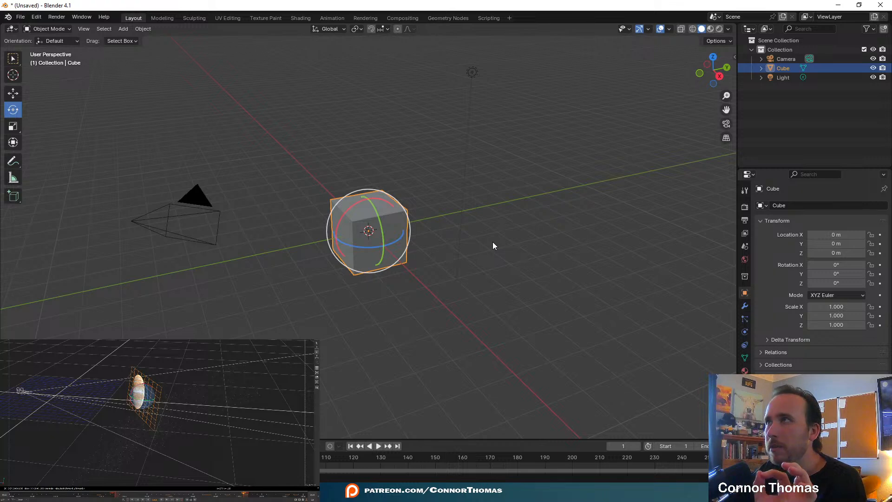
pyautogui.moveTo(350, 206); pyautogui.dragTo(390, 239)
pyautogui.hotkey('ctrl', 'z')
pyautogui.hotkey('alt', 'r')
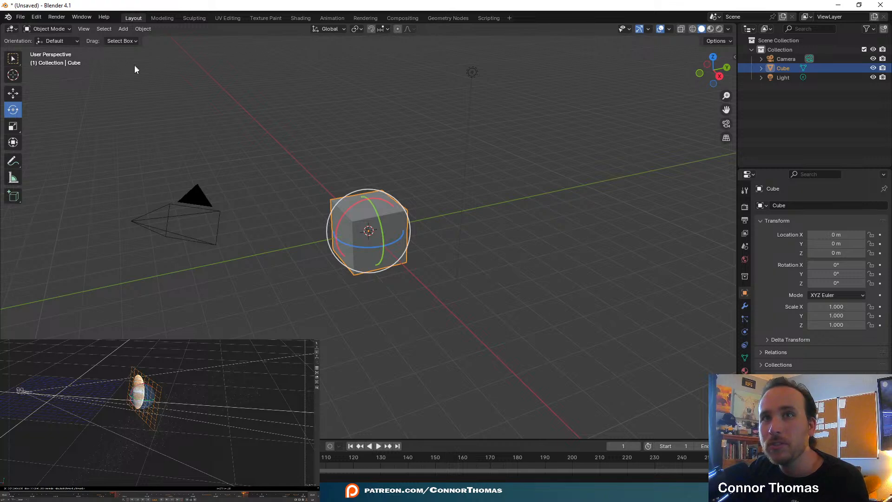
pyautogui.click(13, 59)
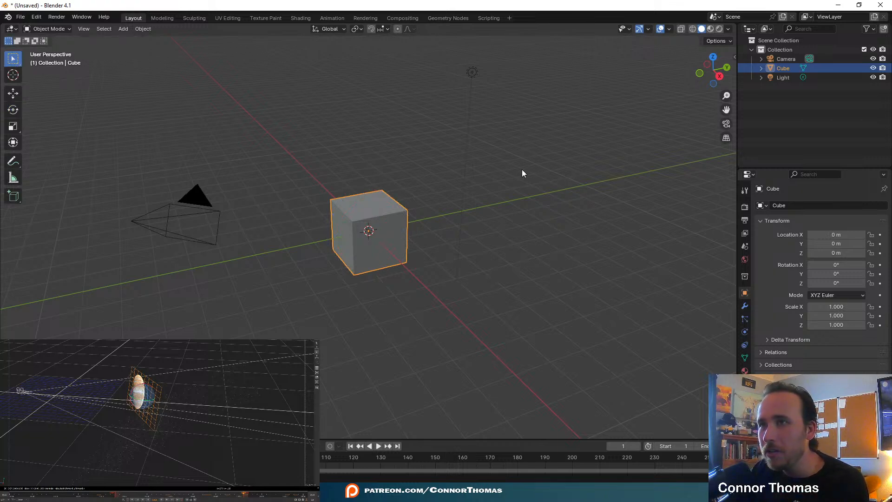
# - Try rotating the cube freely around the view direction from several perspective angles, including from below
pyautogui.press('r')
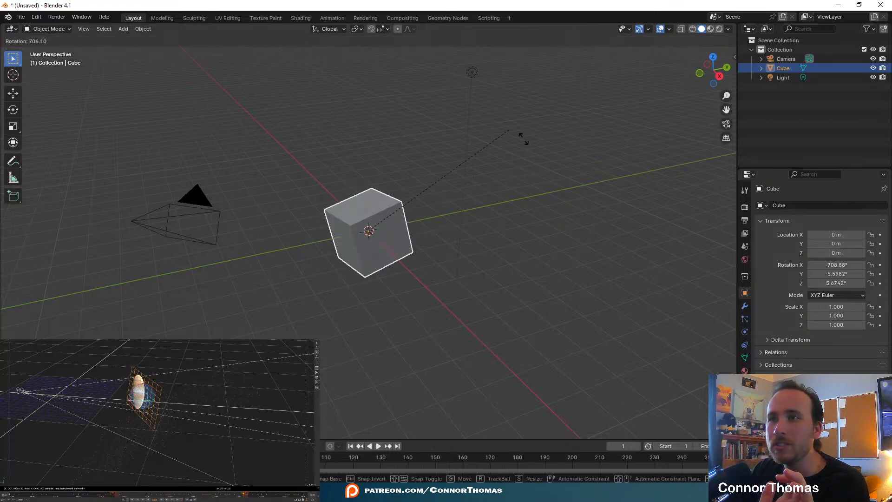
pyautogui.rightClick(563, 369)
pyautogui.moveTo(564, 369); pyautogui.dragTo(423, 215, button='middle')
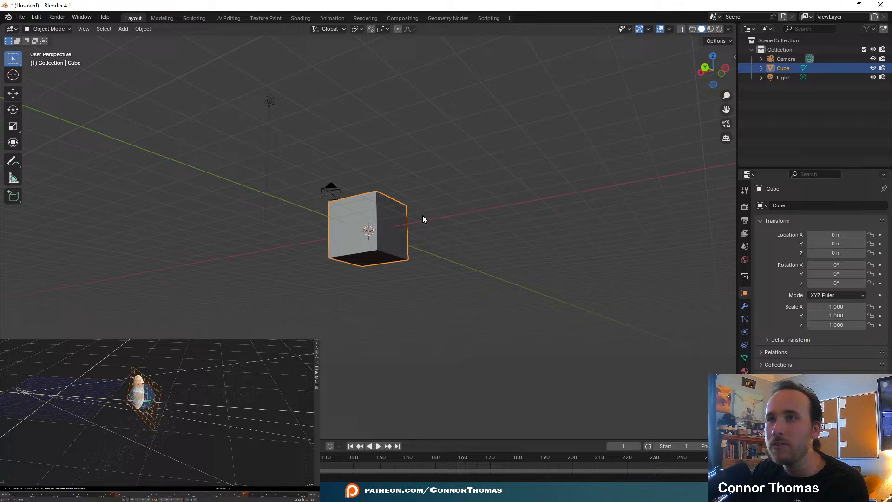
pyautogui.press('r')
pyautogui.rightClick(478, 237)
pyautogui.moveTo(478, 237); pyautogui.dragTo(600, 356, button='middle')
pyautogui.press('r')
pyautogui.rightClick(356, 292)
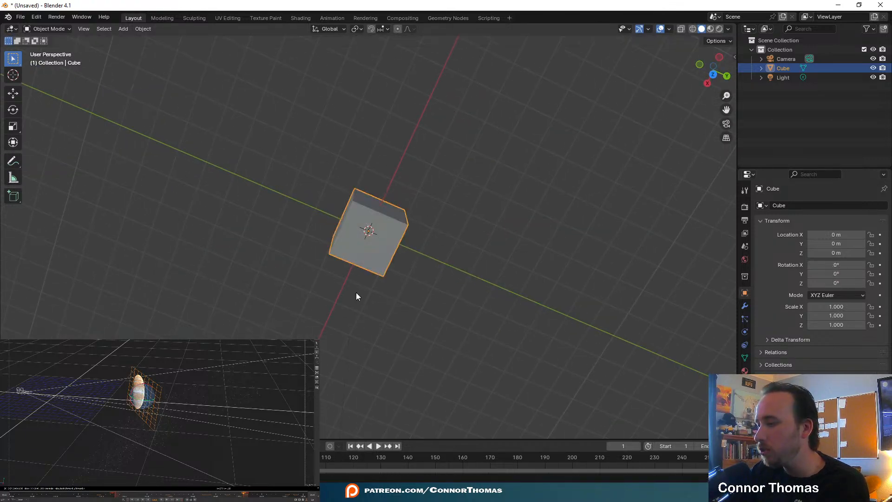
# - Try rotating the cube freely in the top view, the front view and an angled perspective view
pyautogui.press('KP_7')
pyautogui.press('r')
pyautogui.rightClick(223, 215)
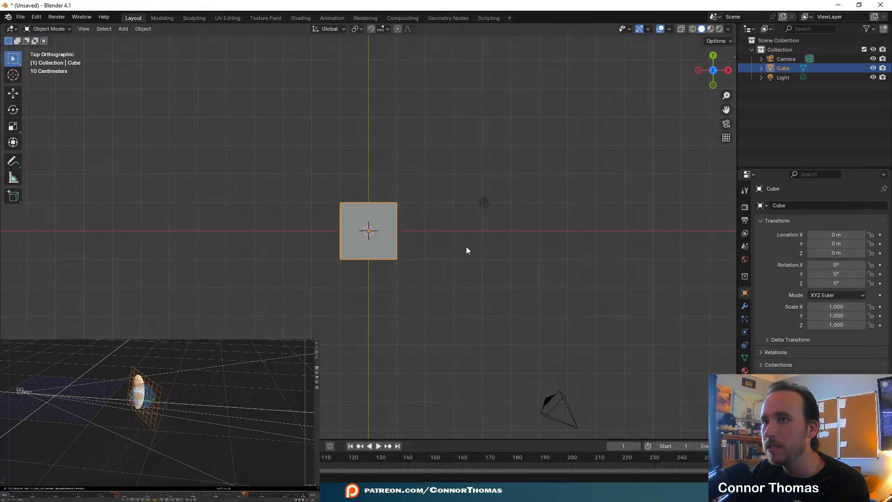
pyautogui.press('KP_1')
pyautogui.press('r')
pyautogui.rightClick(239, 89)
pyautogui.moveTo(500, 243); pyautogui.dragTo(464, 263, button='middle')
pyautogui.press('r')
pyautogui.rightClick(390, 267)
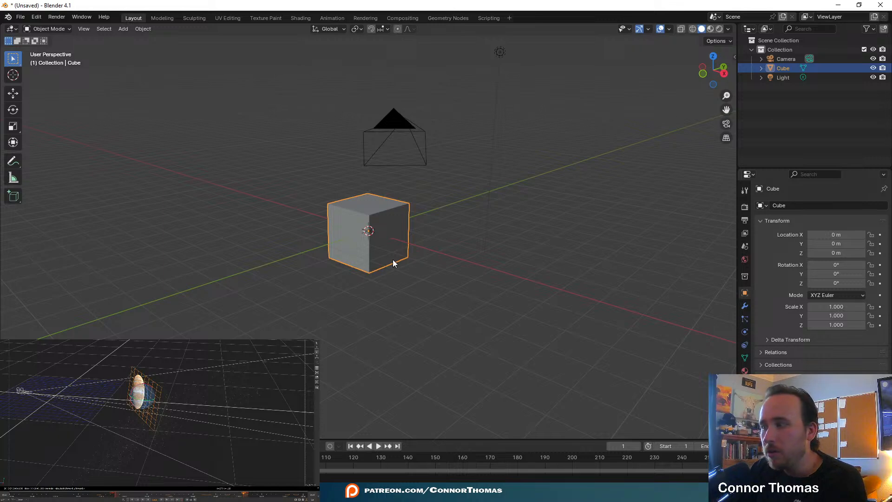
# - Try rotating the cube constrained to the global X axis and the global Y axis, and freely from another angle
pyautogui.moveTo(550, 243); pyautogui.dragTo(488, 207, button='middle')
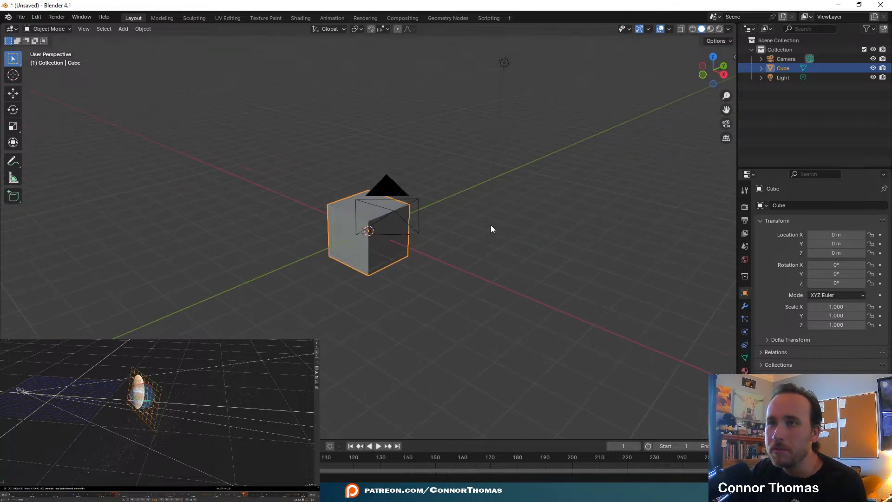
pyautogui.press('r')
pyautogui.press('x')
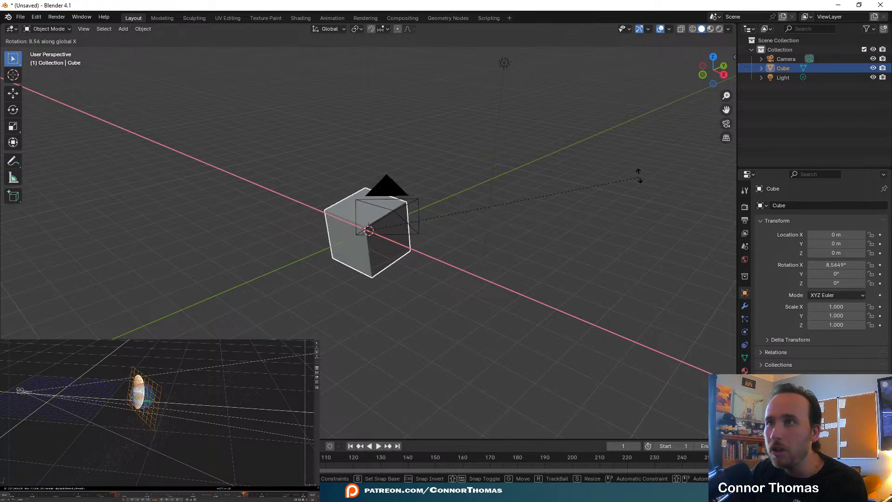
pyautogui.press('Escape')
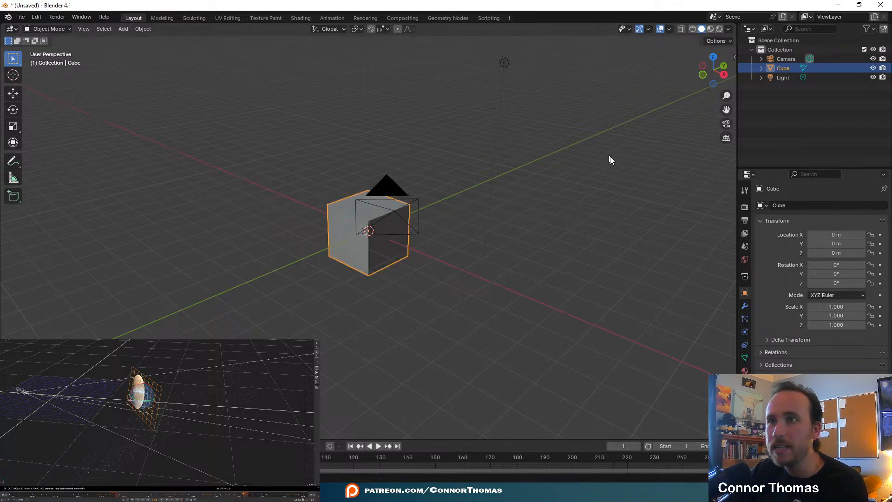
pyautogui.press('r')
pyautogui.press('y')
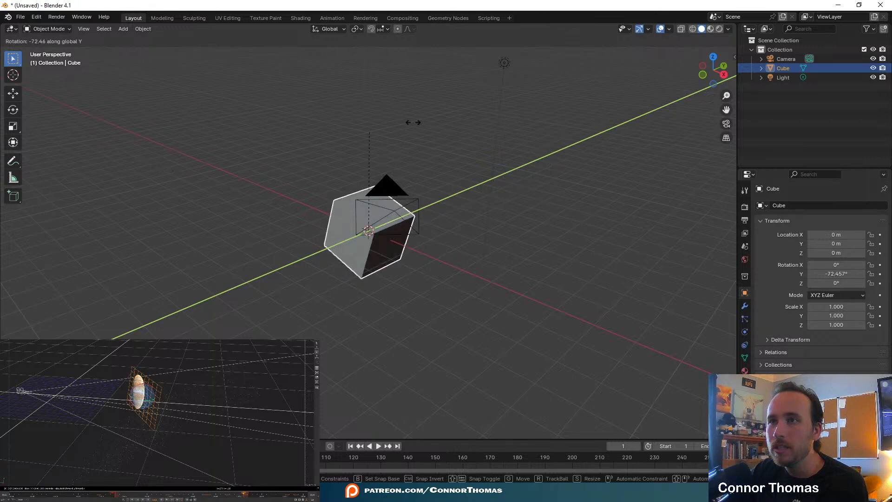
pyautogui.press('Escape')
pyautogui.press('r')
pyautogui.press('Escape')
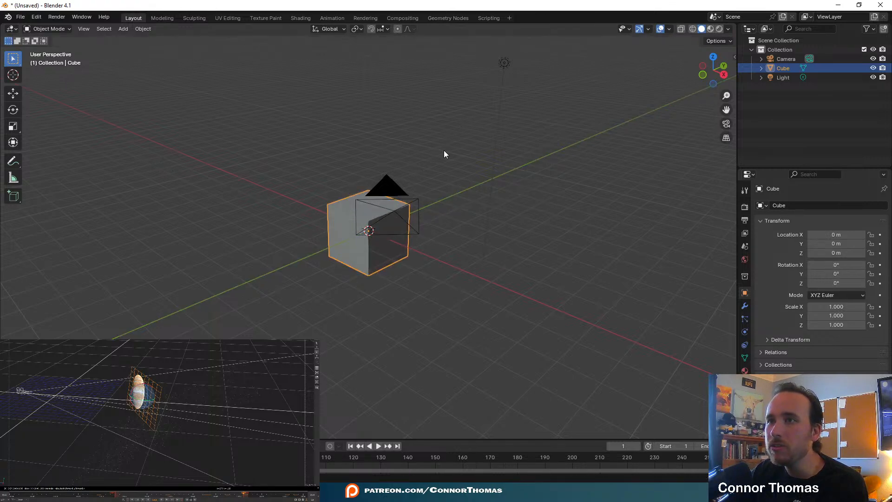
pyautogui.moveTo(445, 154); pyautogui.dragTo(539, 184, button='middle')
pyautogui.press('r')
pyautogui.press('Escape')
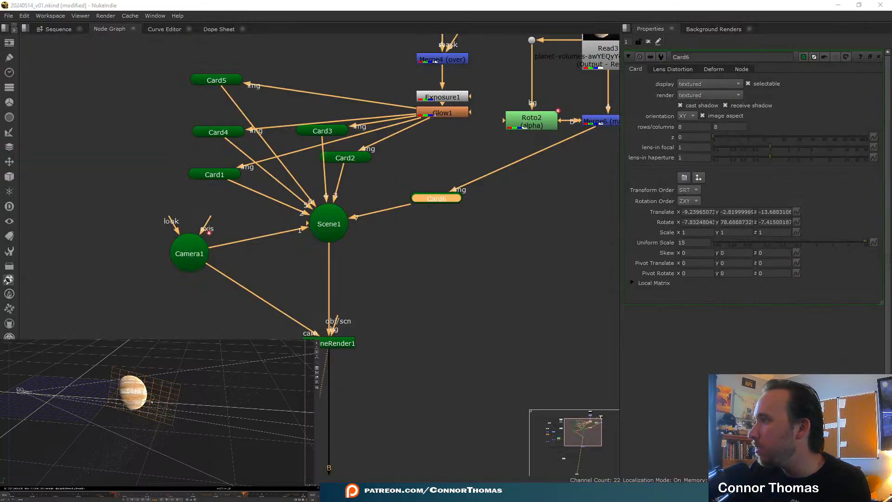
# - Try rotating the Jupiter card freely in Nuke's 3D view, and undo that rotation
pyautogui.moveTo(151, 402); pyautogui.dragTo(163, 402)
pyautogui.hotkey('ctrl', 'z')
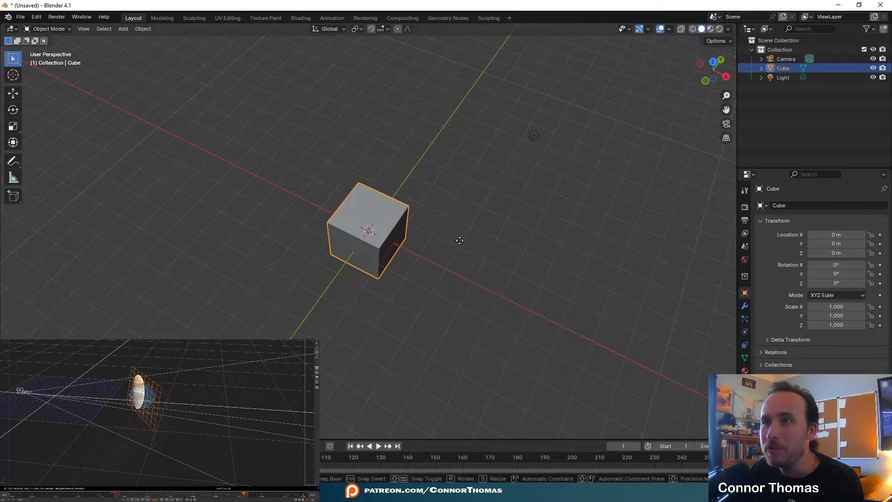
# - Switch to Blender and try moving the cube constrained to the global X axis, and to the global Y axis
pyautogui.press('g')
pyautogui.press('x')
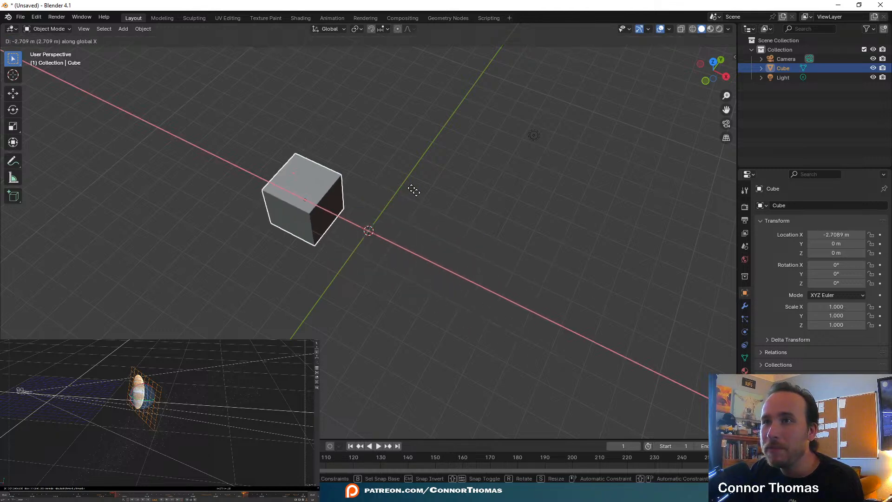
pyautogui.press('Escape')
pyautogui.press('g')
pyautogui.press('y')
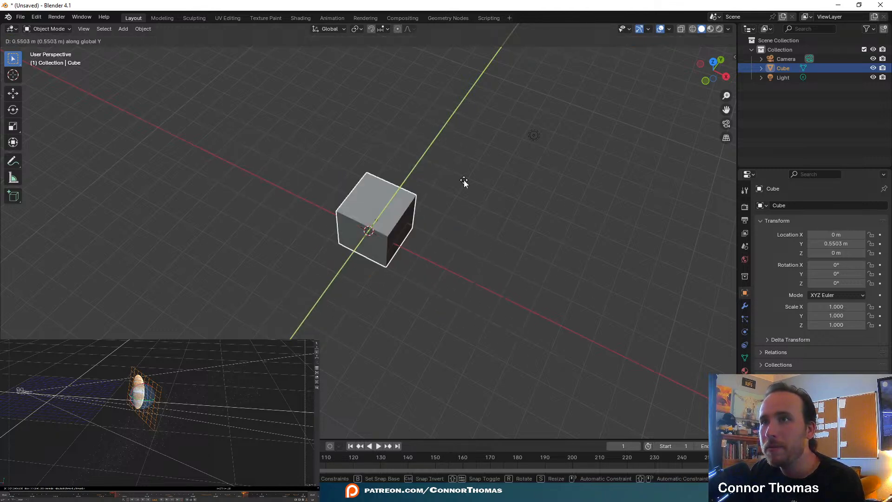
pyautogui.press('Escape')
# - Move the cube to about 3.05 m along Y with the Move gizmo, and return to the Select Box tool
pyautogui.click(13, 93)
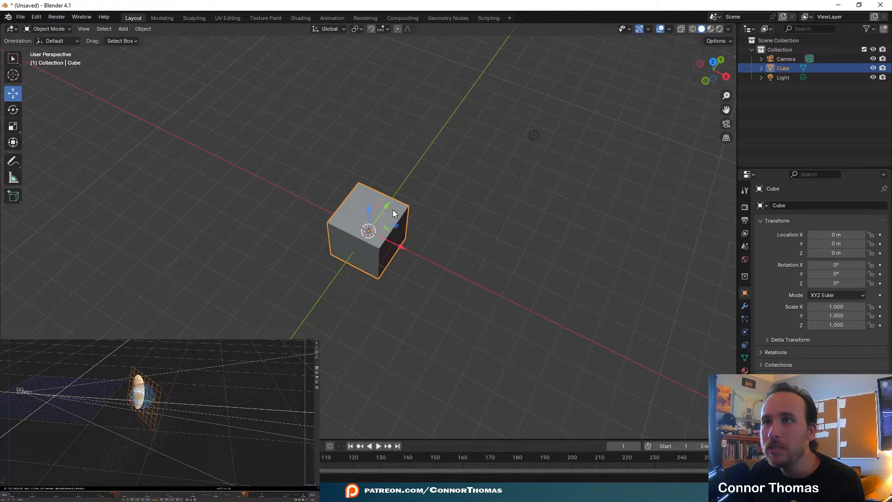
pyautogui.moveTo(393, 213); pyautogui.dragTo(438, 157)
pyautogui.press('w')
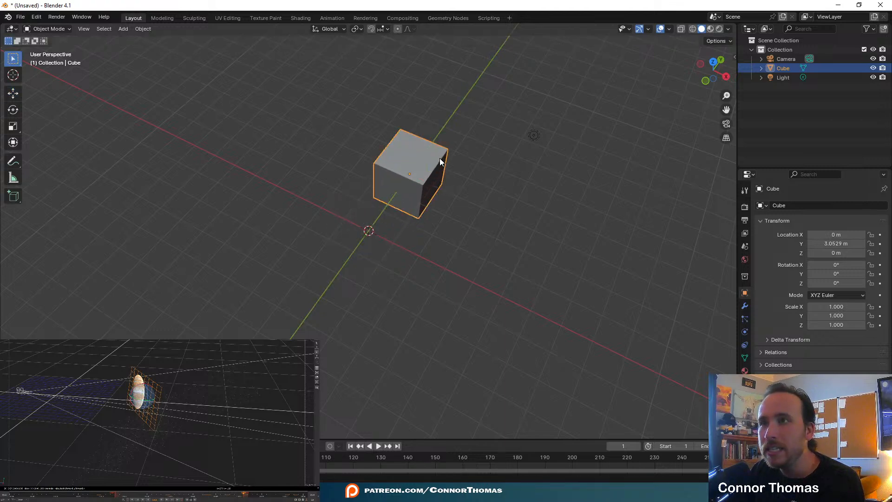
# - Try rotating the moved cube freely, and moving it along the global X and Y axes without the gizmo
pyautogui.press('r')
pyautogui.press('Escape')
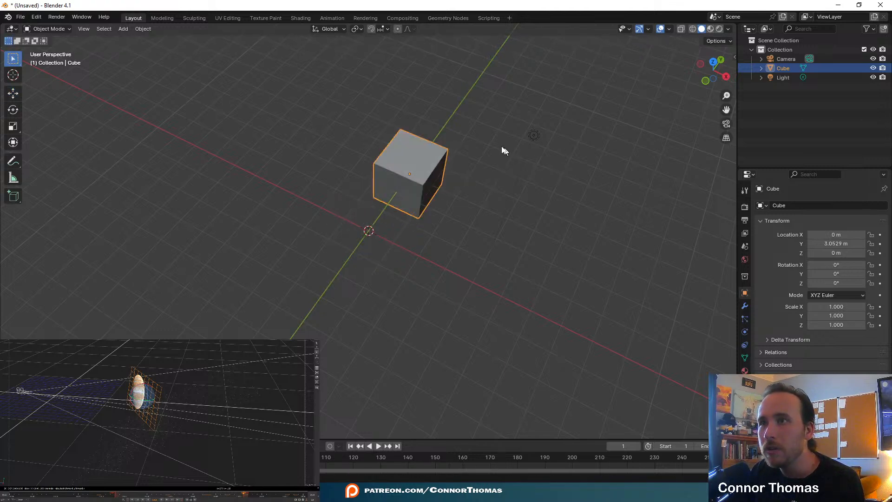
pyautogui.press('g')
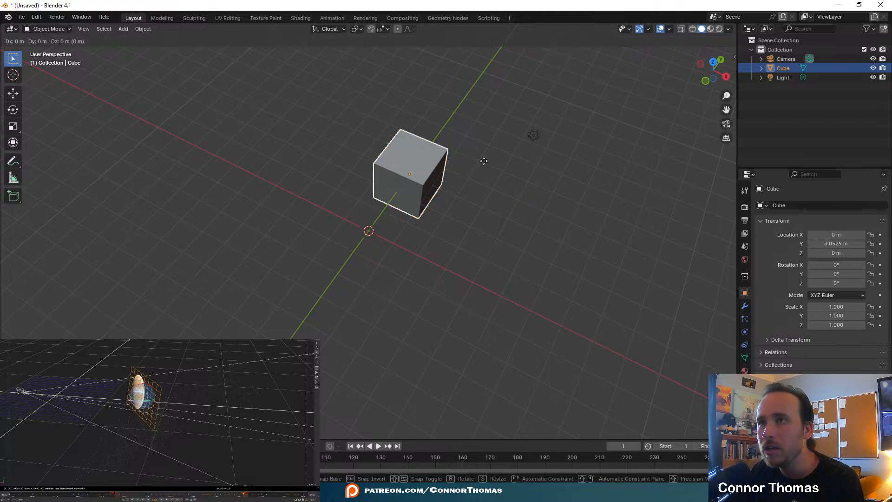
pyautogui.press('x')
pyautogui.press('Escape')
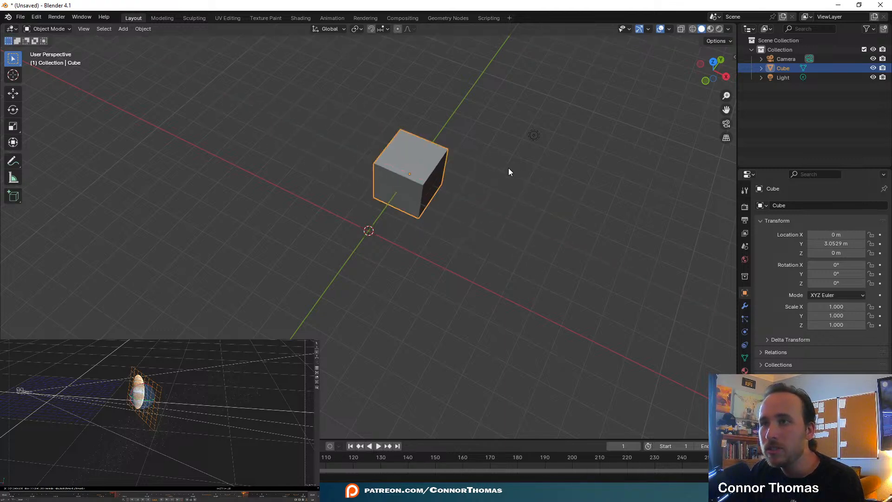
pyautogui.press('g')
pyautogui.press('y')
pyautogui.click(446, 228)
# - Try scaling the cube uniformly, along the global X axis only, and along the global Y axis only
pyautogui.press('s')
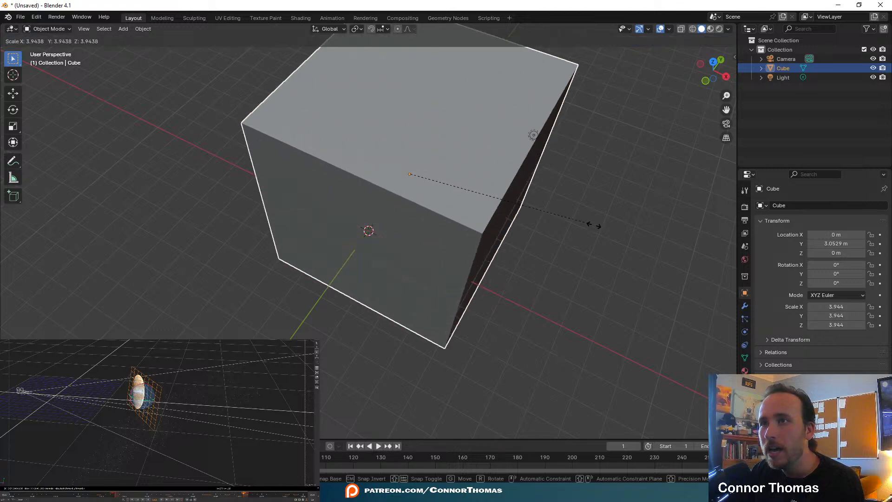
pyautogui.press('Escape')
pyautogui.press('s')
pyautogui.press('x')
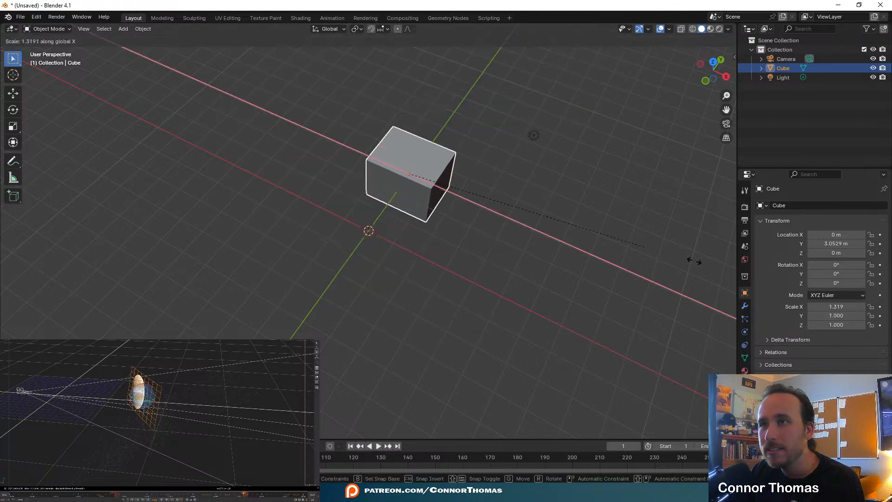
pyautogui.press('Escape')
pyautogui.press('s')
pyautogui.press('y')
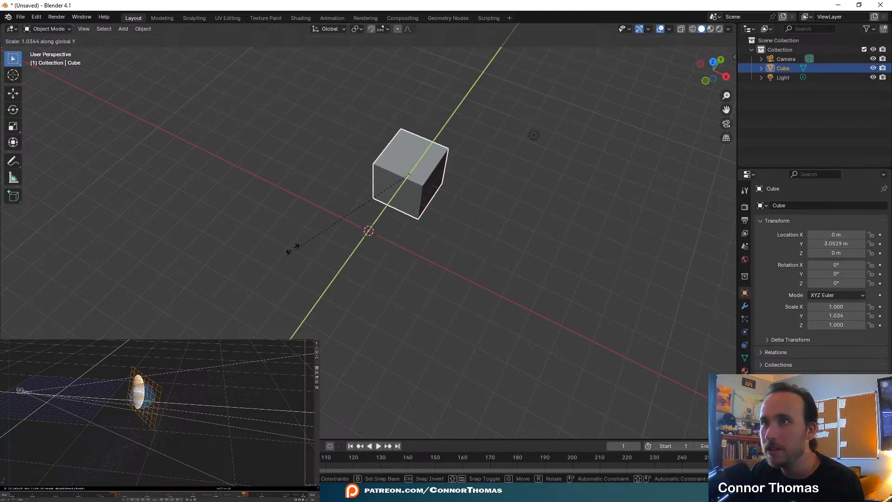
pyautogui.press('Escape')
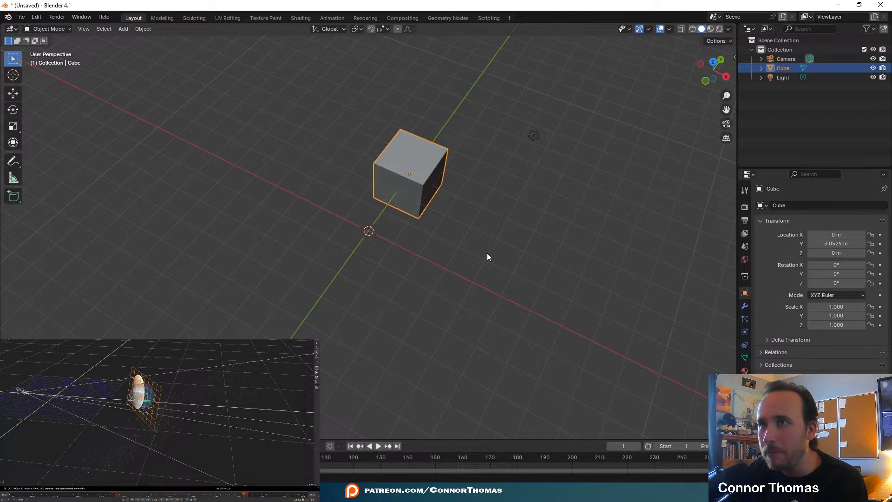
# - Move the cube to about 2.59 m along Y with the Move gizmo, and briefly play the timeline
pyautogui.click(13, 94)
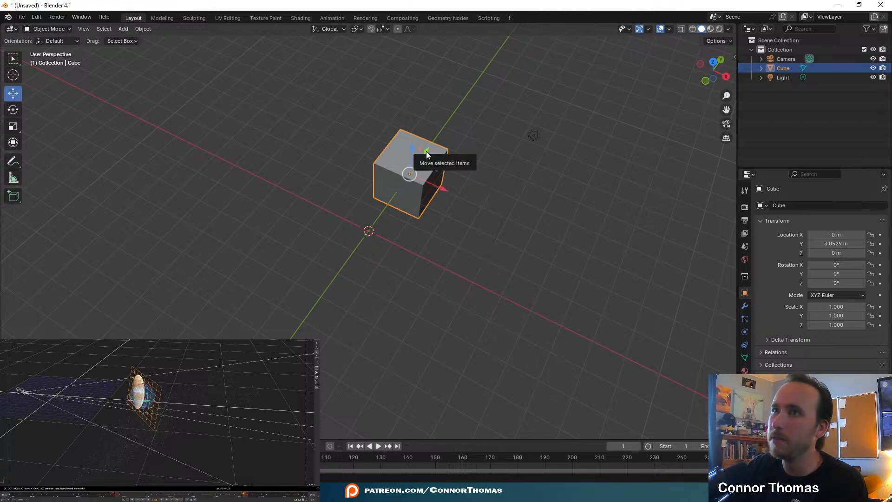
pyautogui.moveTo(426, 152); pyautogui.dragTo(468, 218)
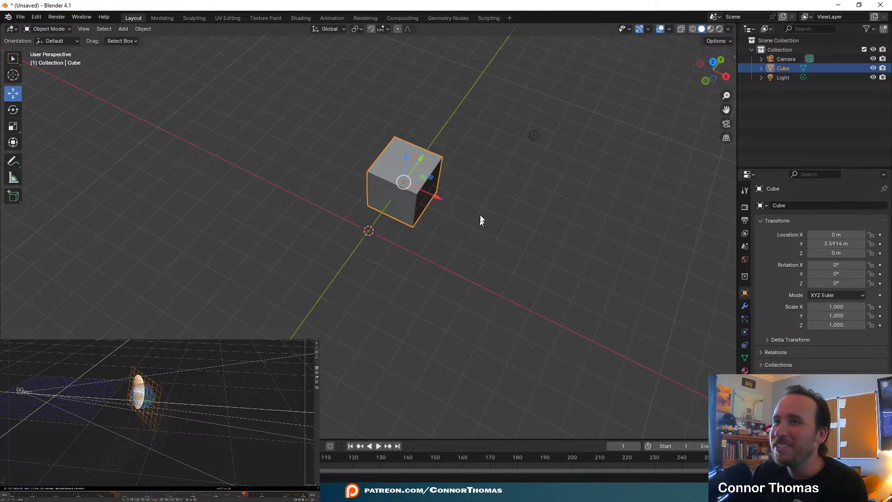
pyautogui.moveTo(492, 213); pyautogui.dragTo(441, 177, button='middle')
pyautogui.press('space')
pyautogui.press('space')
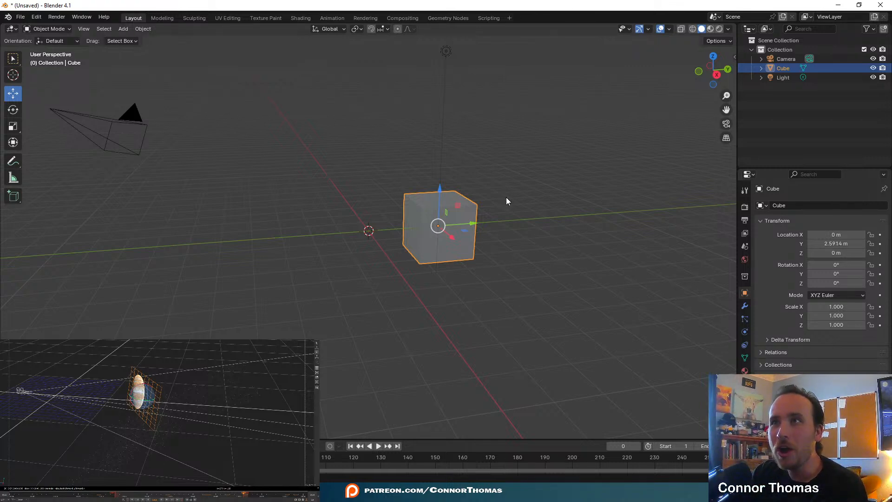
# - Try one more free rotation of the cube, and close Blender without saving the changes
pyautogui.moveTo(508, 200); pyautogui.dragTo(488, 218, button='middle')
pyautogui.press('r')
pyautogui.rightClick(567, 172)
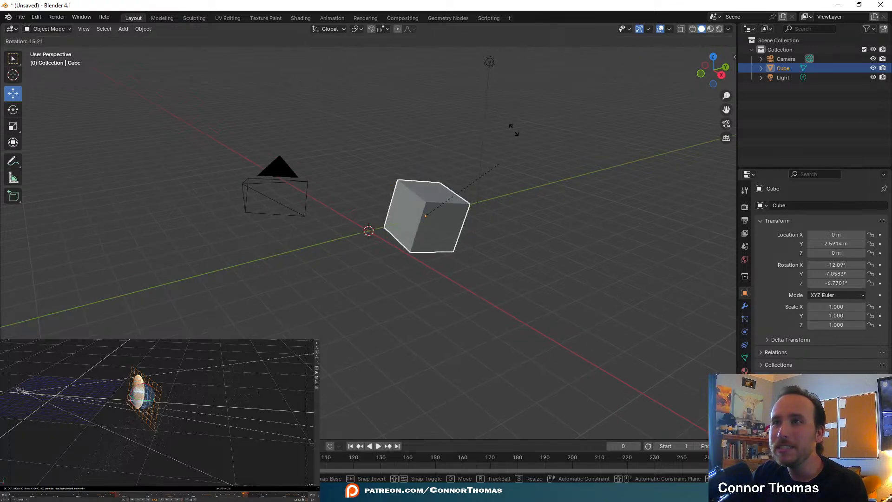
pyautogui.click(881, 5)
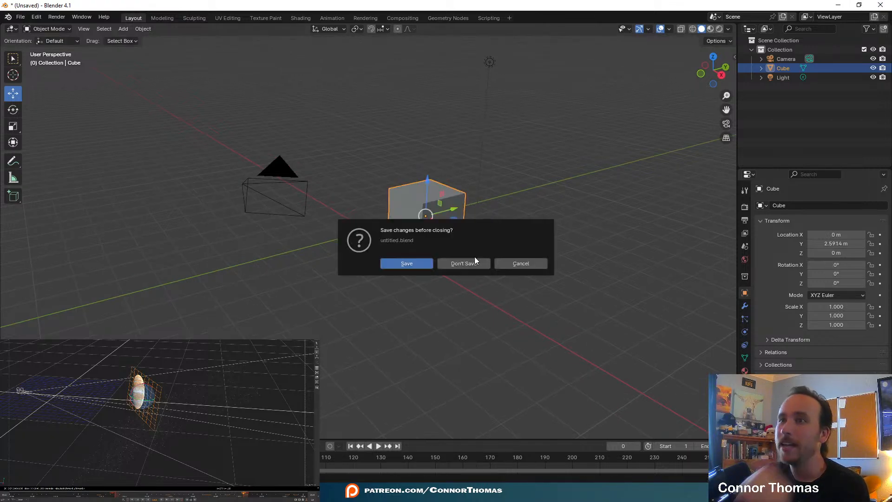
pyautogui.click(465, 264)
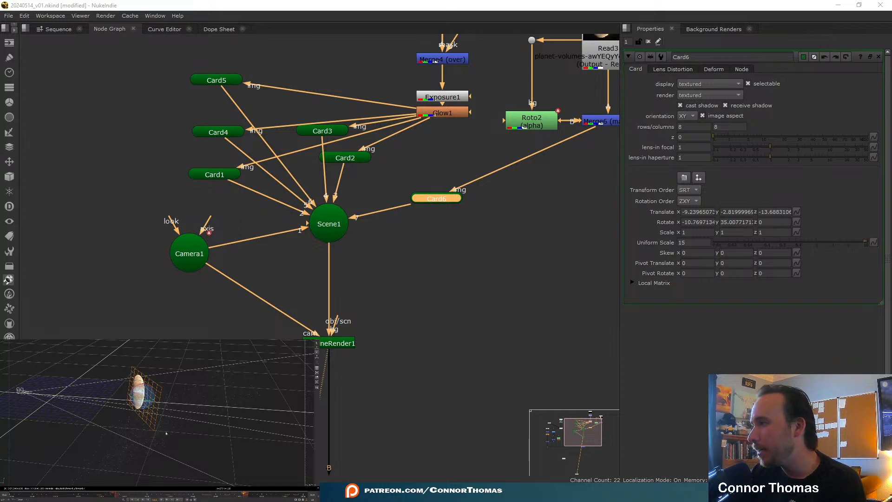
# - Inspect the Jupiter card from another angle in Nuke's 3D scene, and check it in the 2D render view
pyautogui.keyDown('ctrl'); pyautogui.moveTo(160, 419); pyautogui.dragTo(171, 425); pyautogui.keyUp('ctrl')
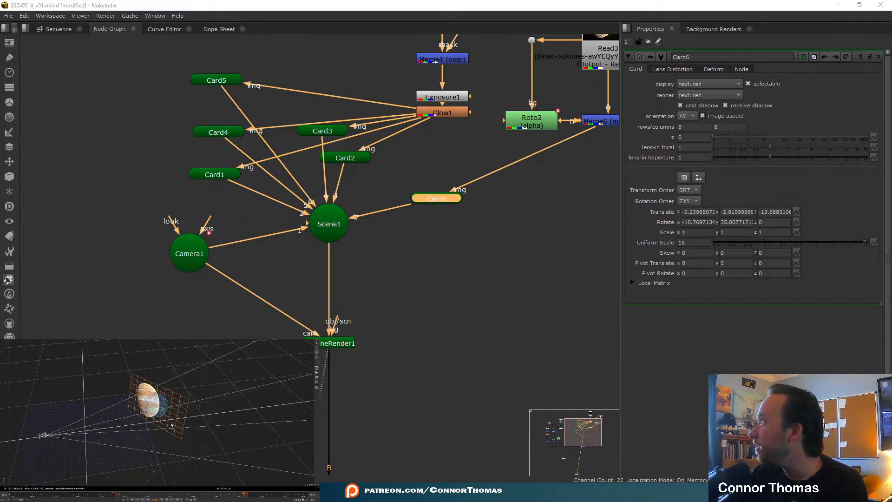
pyautogui.press('Tab')
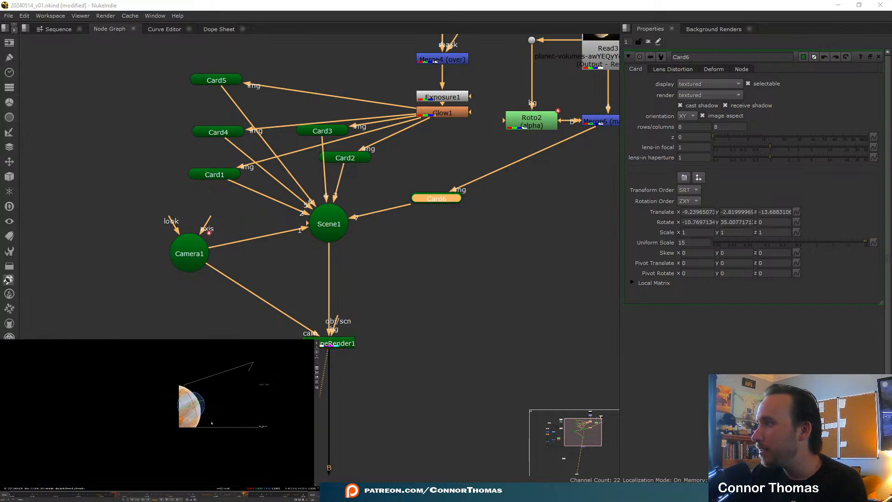
# - Insert a Glow node after the Jupiter mask merge and position it a little below that merge
pyautogui.scroll(5, 212, 423)
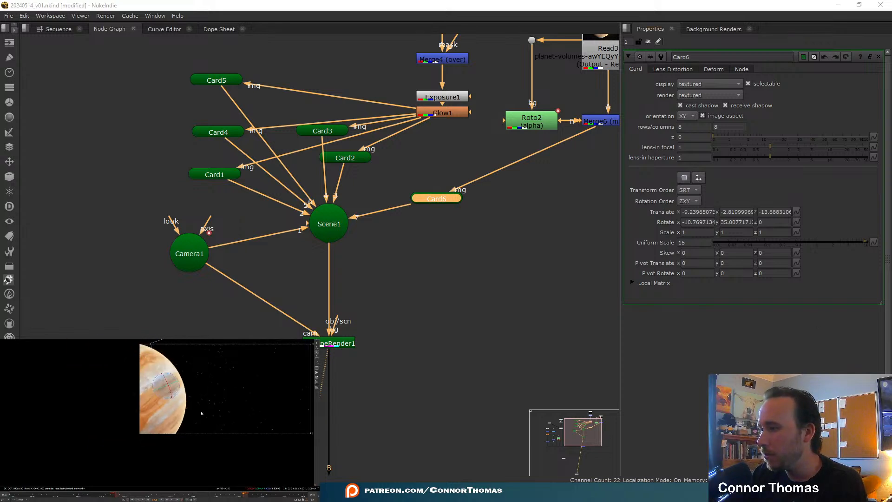
pyautogui.moveTo(508, 185); pyautogui.dragTo(390, 255, button='middle')
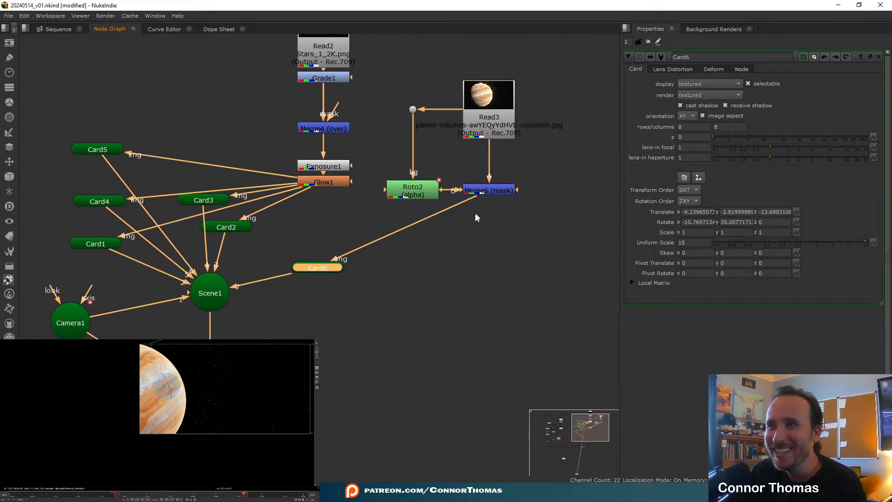
pyautogui.moveTo(475, 217); pyautogui.dragTo(456, 234, button='middle')
pyautogui.click(474, 208)
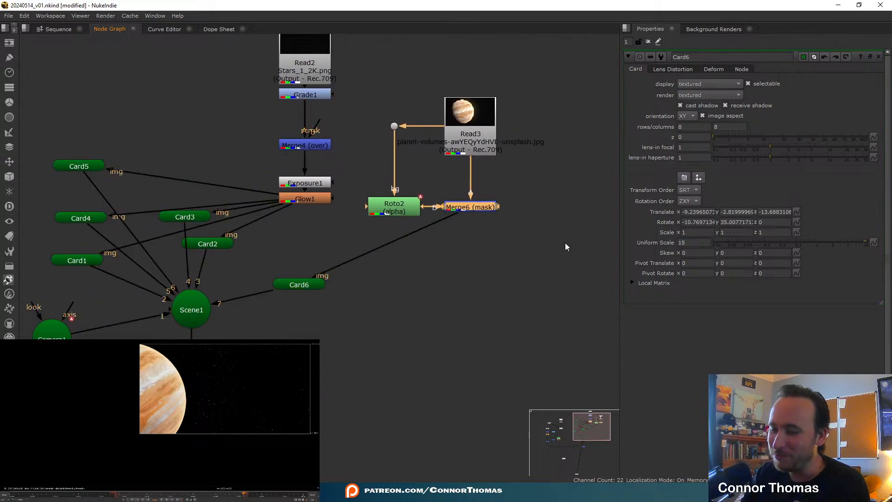
pyautogui.press('Tab')
pyautogui.write('glow')
pyautogui.press('Return')
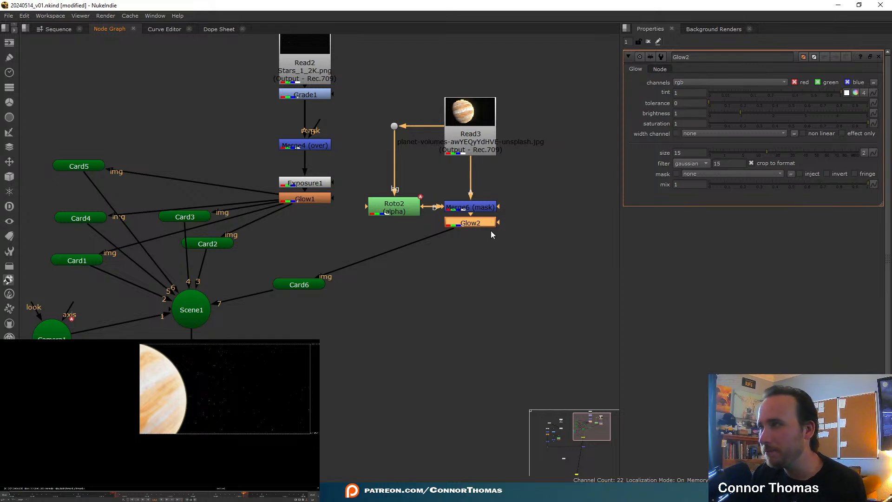
pyautogui.moveTo(474, 225); pyautogui.dragTo(470, 247)
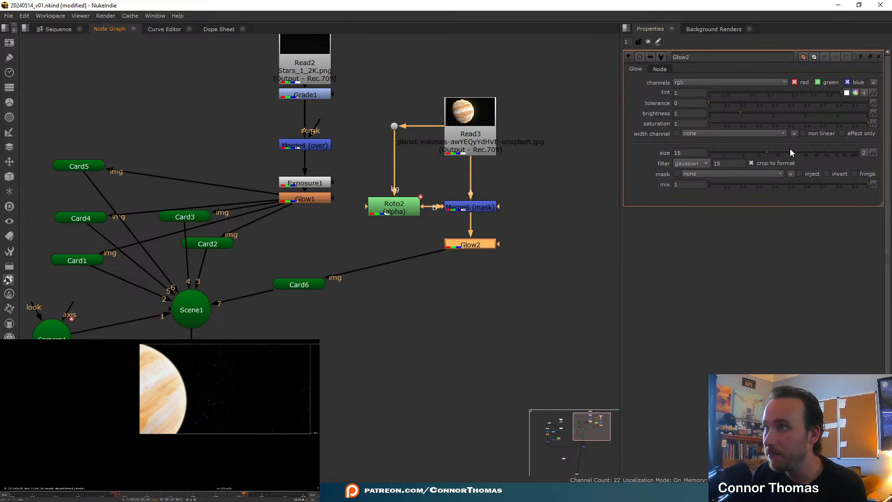
# - Set the Jupiter glow's saturation to 0.585, brightness to 0.56 and size to 22.5
pyautogui.moveTo(791, 152); pyautogui.dragTo(817, 154)
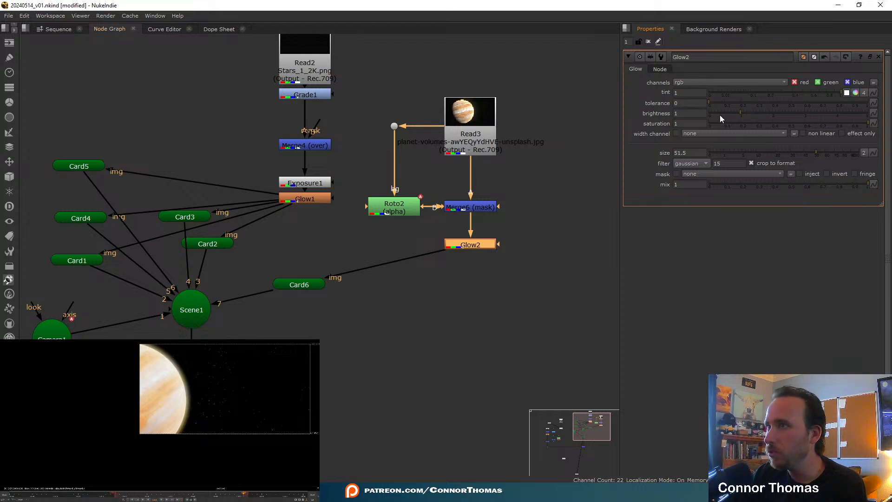
pyautogui.moveTo(858, 123); pyautogui.dragTo(802, 123)
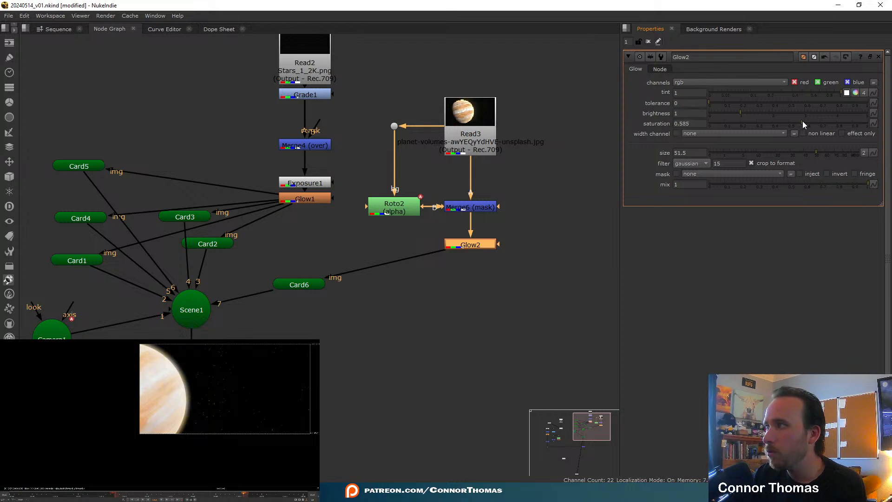
pyautogui.click(727, 113)
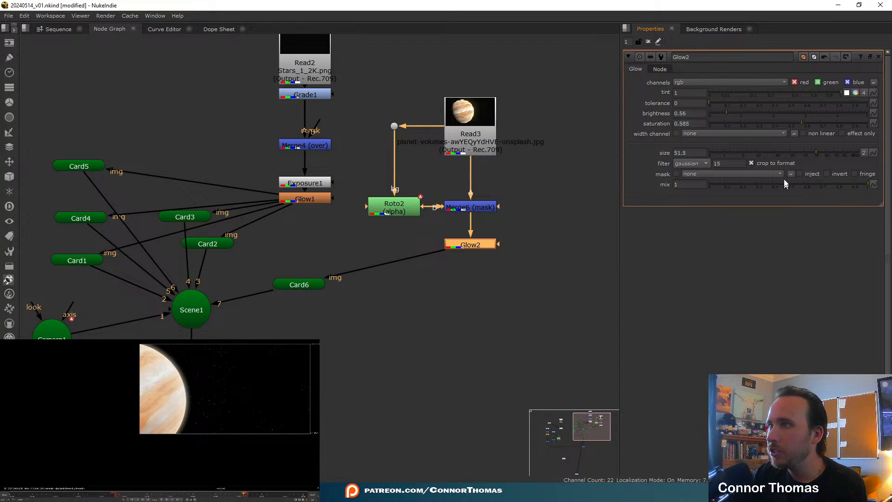
pyautogui.click(787, 154)
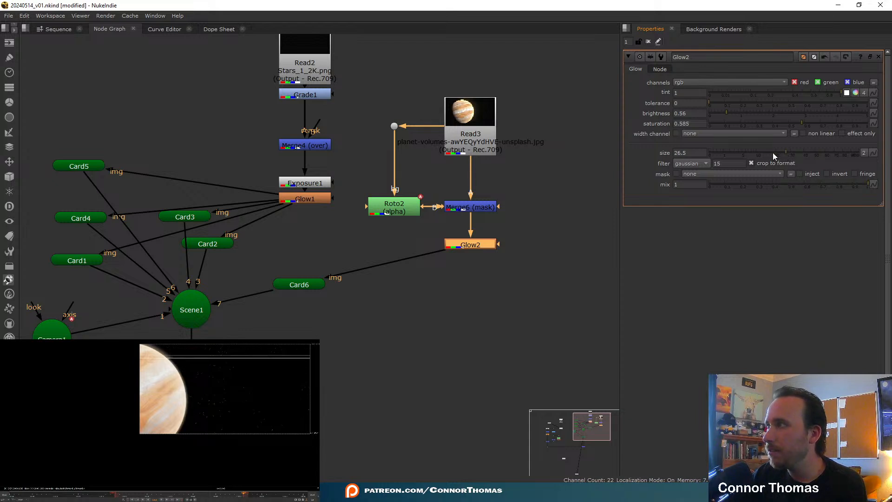
pyautogui.click(772, 153)
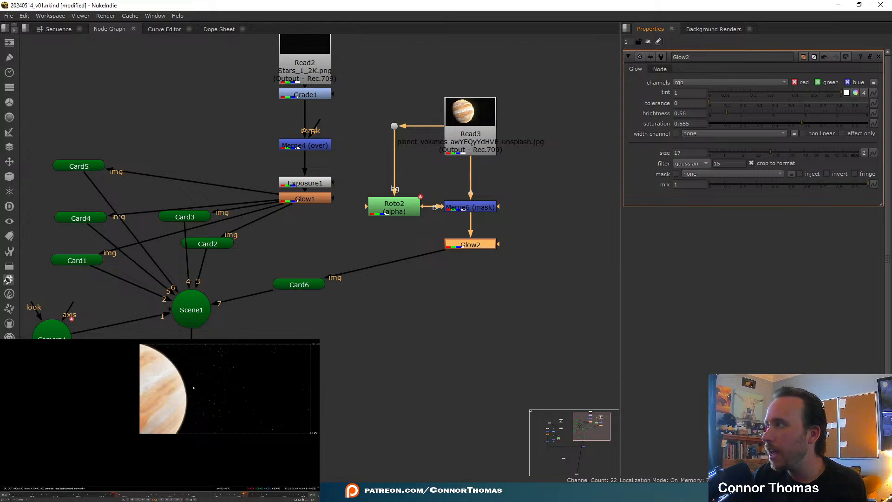
pyautogui.scroll(4, 193, 387)
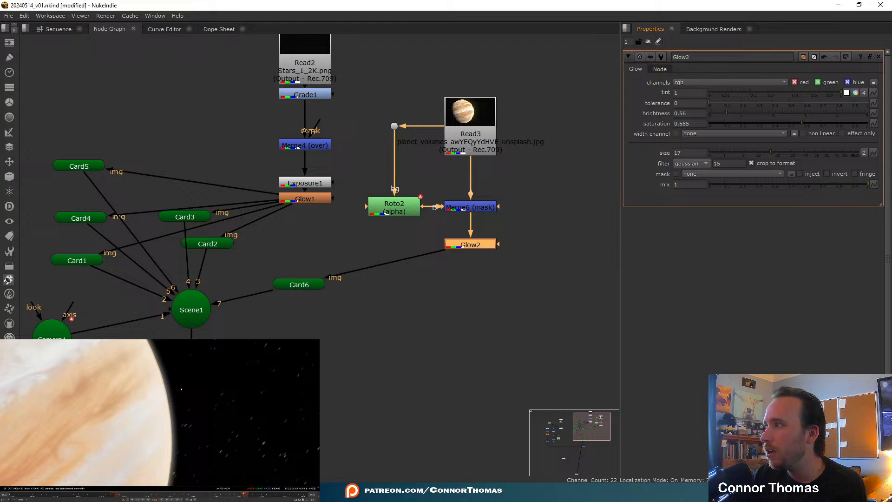
pyautogui.click(780, 152)
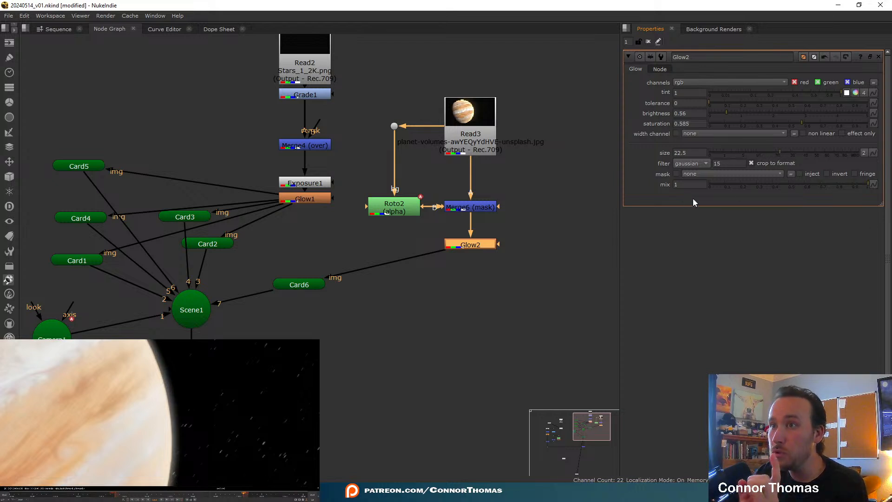
# - Move the Jupiter glow node further down to leave room beneath the mask merge, and clear the selection
pyautogui.moveTo(477, 245); pyautogui.dragTo(472, 254, button='middle')
pyautogui.moveTo(473, 255); pyautogui.dragTo(473, 274)
pyautogui.click(559, 249)
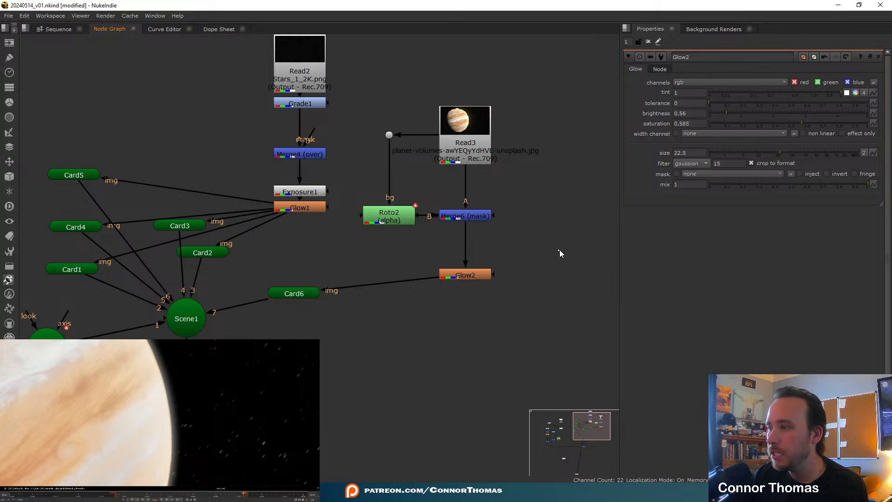
pyautogui.press('Tab')
pyautogui.write('ed')
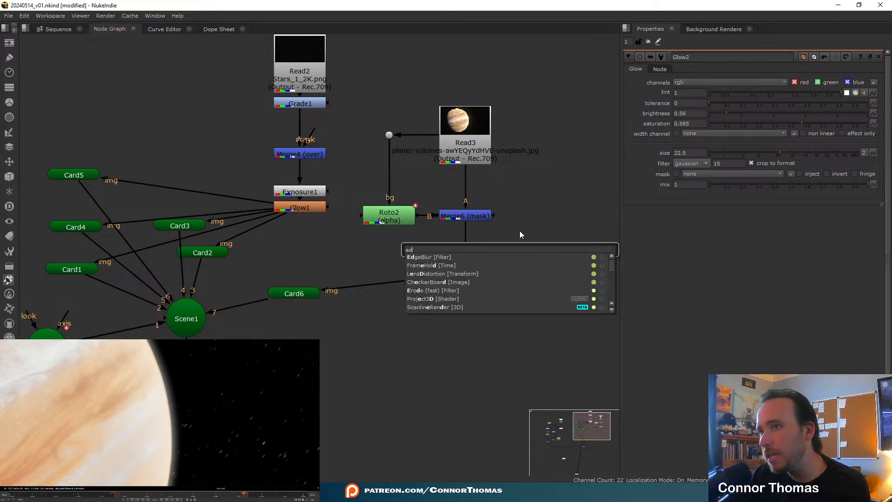
pyautogui.press('Escape')
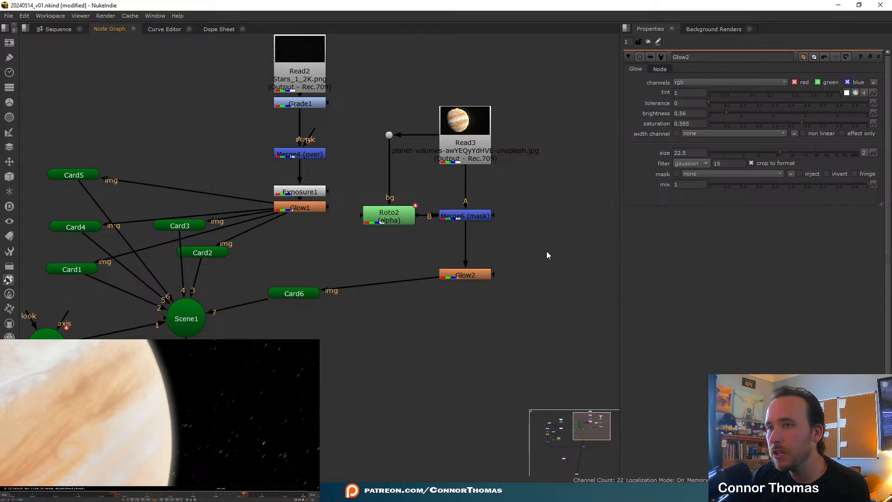
# - Branch a Blur node off the Jupiter mask merge, view its output, and set the blur size to 63.5
pyautogui.press('b')
pyautogui.moveTo(539, 243)
pyautogui.mouseDown()
pyautogui.moveTo(531, 227)
pyautogui.moveTo(484, 206)
pyautogui.moveTo(539, 241)
pyautogui.mouseUp()
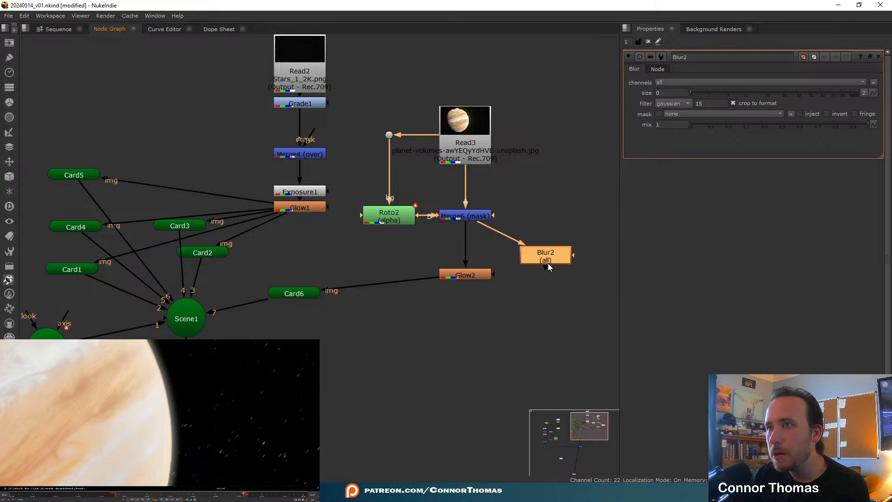
pyautogui.moveTo(548, 263); pyautogui.dragTo(565, 238)
pyautogui.press('1')
pyautogui.scroll(1, 167, 410)
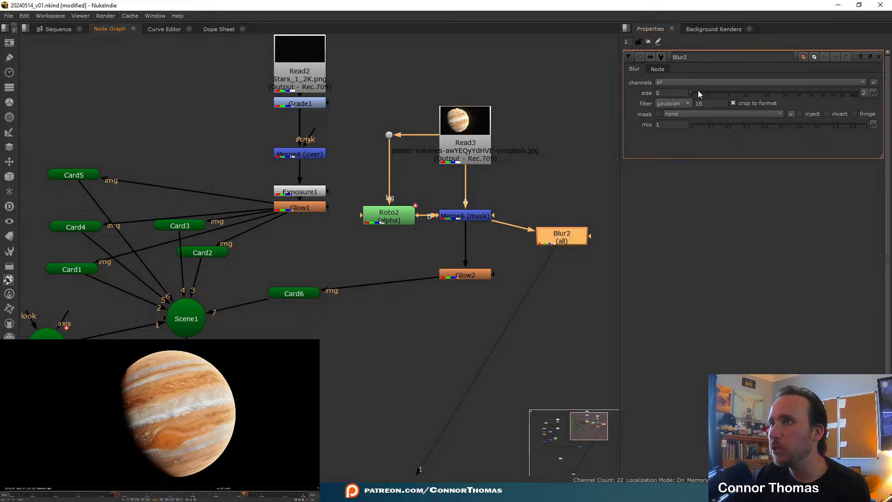
pyautogui.moveTo(698, 90); pyautogui.dragTo(825, 82)
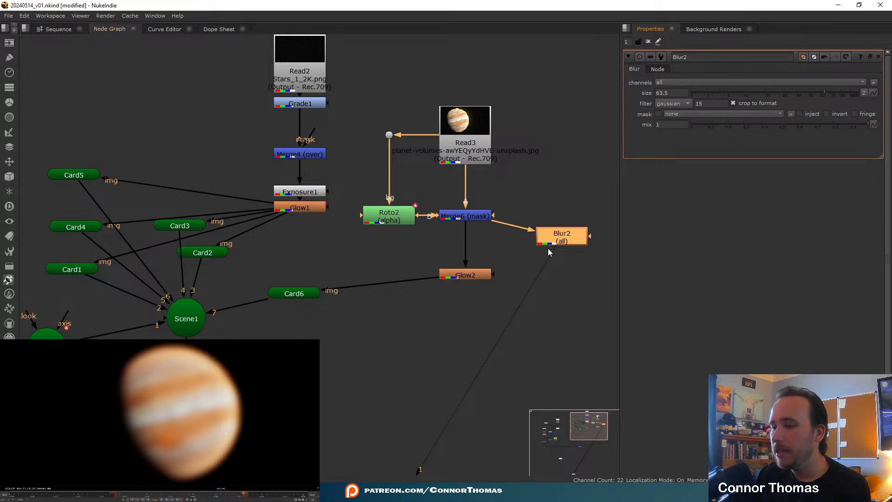
# - Insert an over Merge between the mask merge and the glow, with the sharp Jupiter as A and the blurred branch as B
pyautogui.press('m')
pyautogui.moveTo(603, 240); pyautogui.dragTo(456, 235)
pyautogui.click(465, 143)
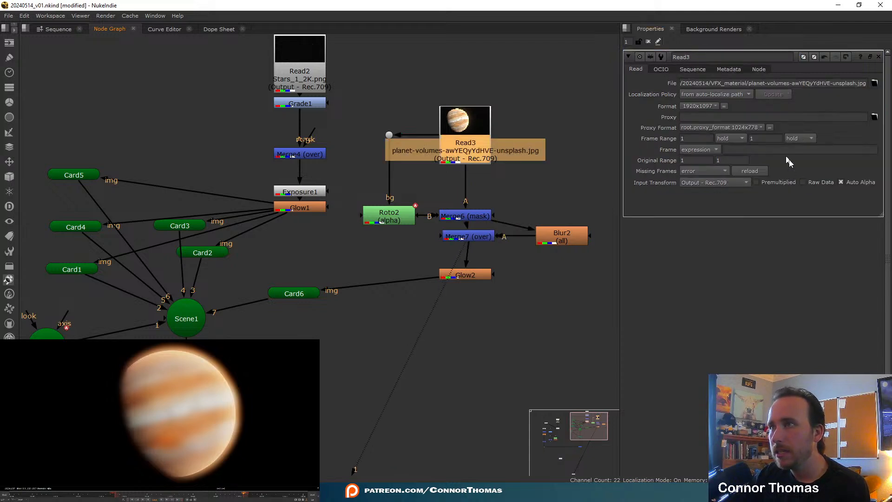
pyautogui.click(878, 56)
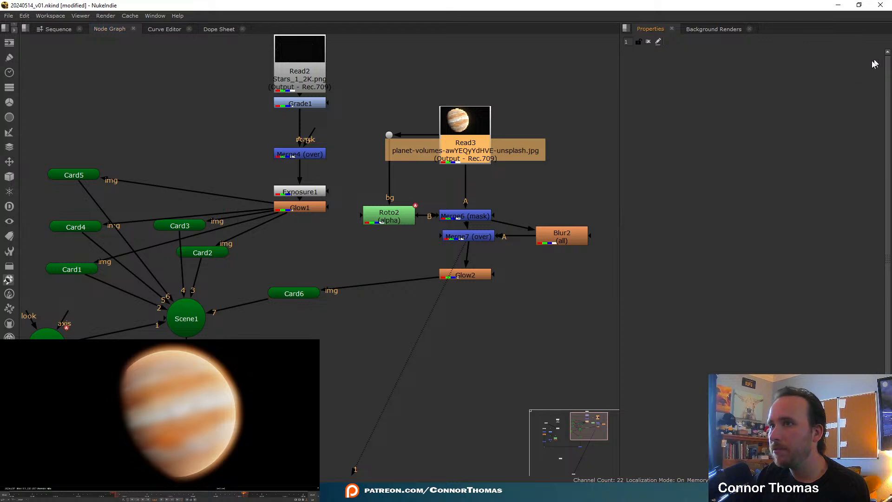
pyautogui.moveTo(475, 239); pyautogui.dragTo(471, 249)
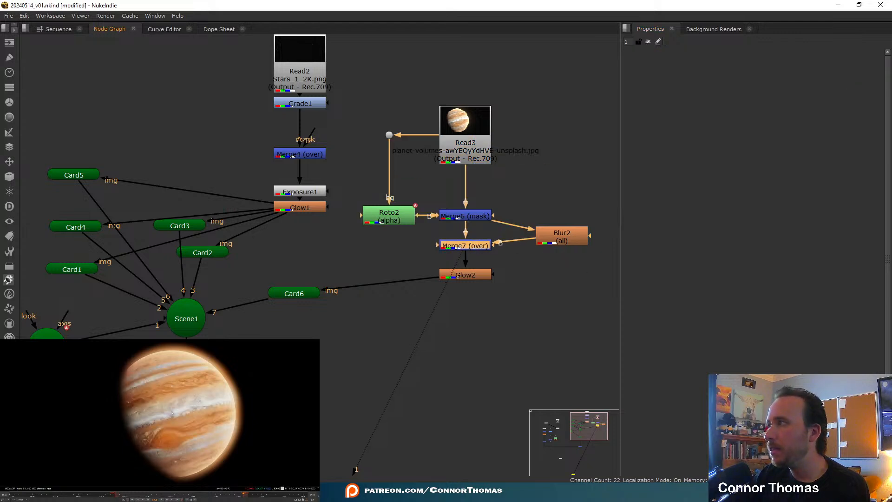
# - Inspect the halo around Jupiter, align the Blur node level with the mask merge, and add a Transform node after it
pyautogui.scroll(4, 239, 405)
pyautogui.moveTo(240, 405); pyautogui.dragTo(298, 419, button='middle')
pyautogui.scroll(-5, 223, 396)
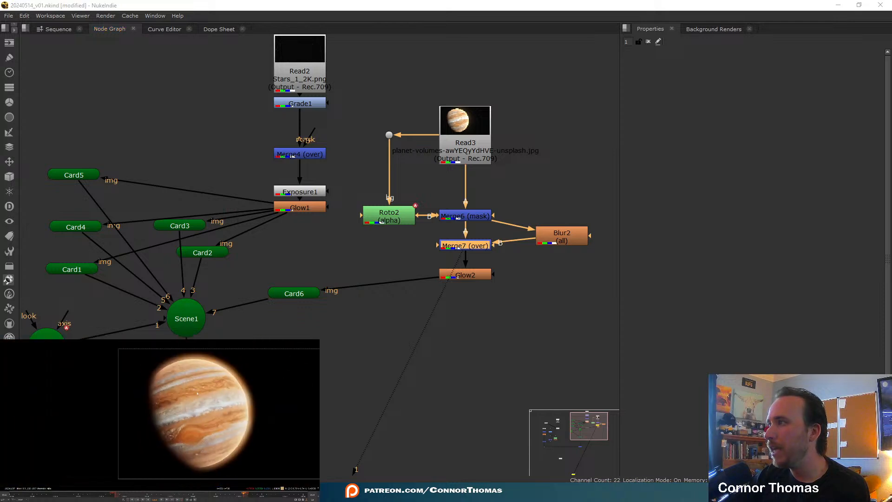
pyautogui.moveTo(211, 392); pyautogui.dragTo(181, 405, button='middle')
pyautogui.scroll(2, 181, 405)
pyautogui.moveTo(166, 356); pyautogui.dragTo(197, 381)
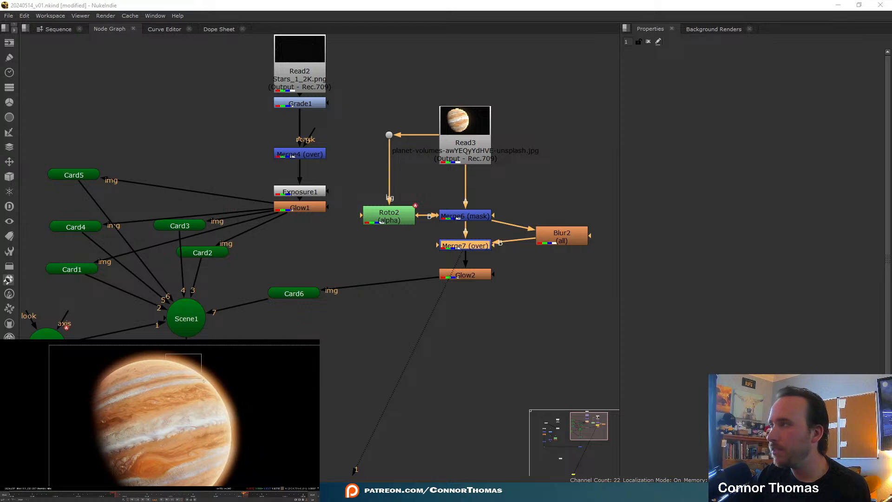
pyautogui.moveTo(569, 241); pyautogui.dragTo(575, 217)
pyautogui.press('t')
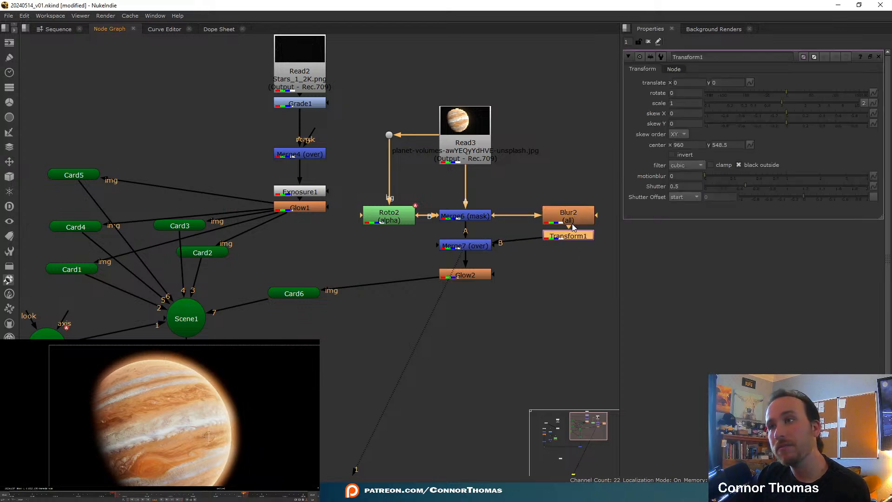
# - Set the blurred branch's transform centre to x 651, y 586 and close its properties
pyautogui.press('ctrl')
pyautogui.click(159, 431)
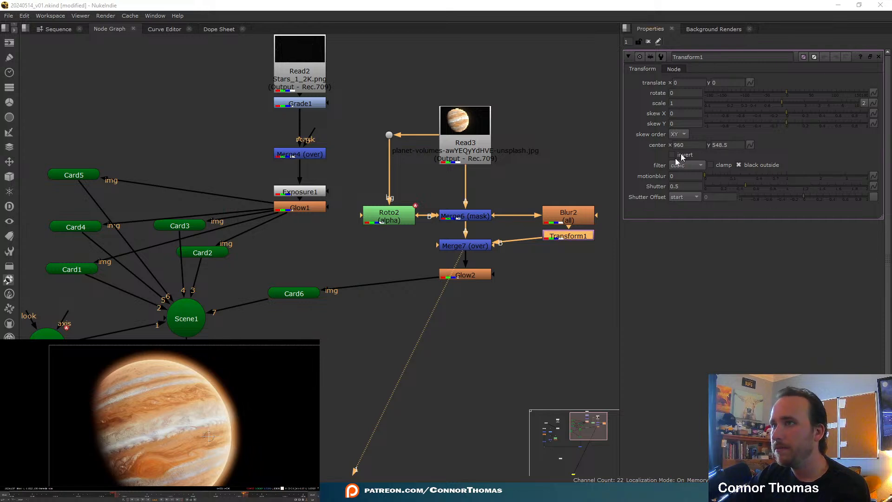
pyautogui.click(688, 144)
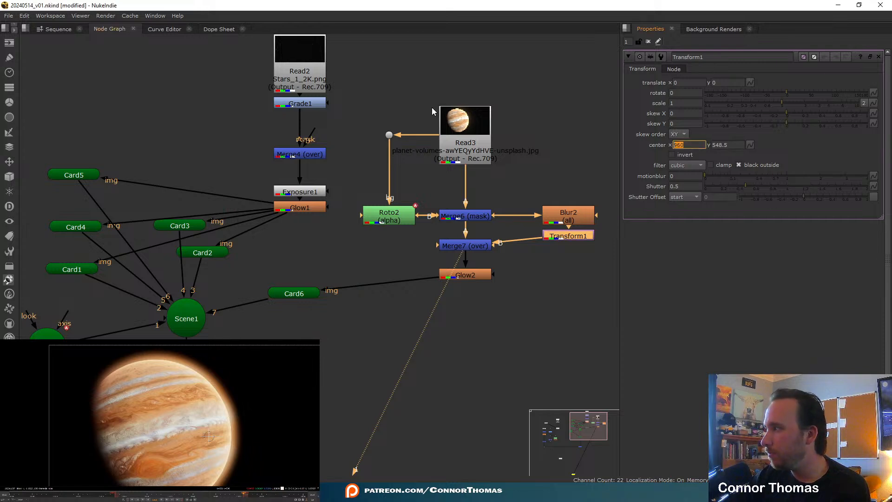
pyautogui.write('5')
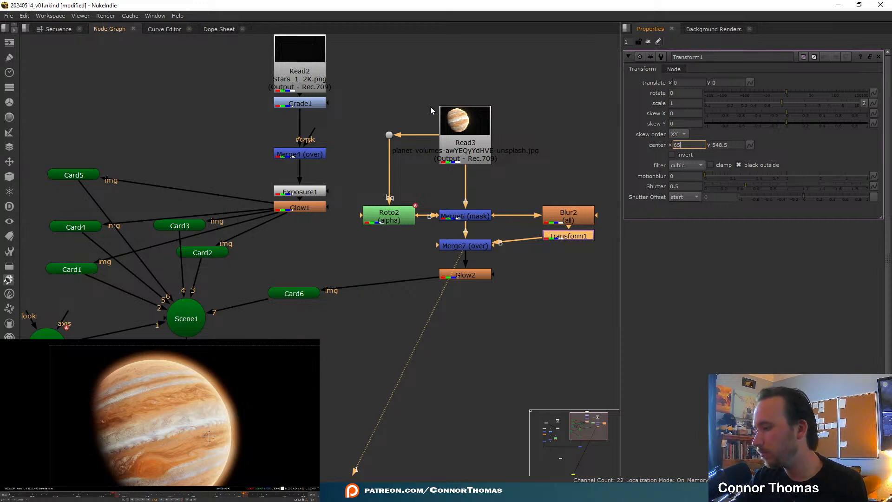
pyautogui.write('651')
pyautogui.press('Tab')
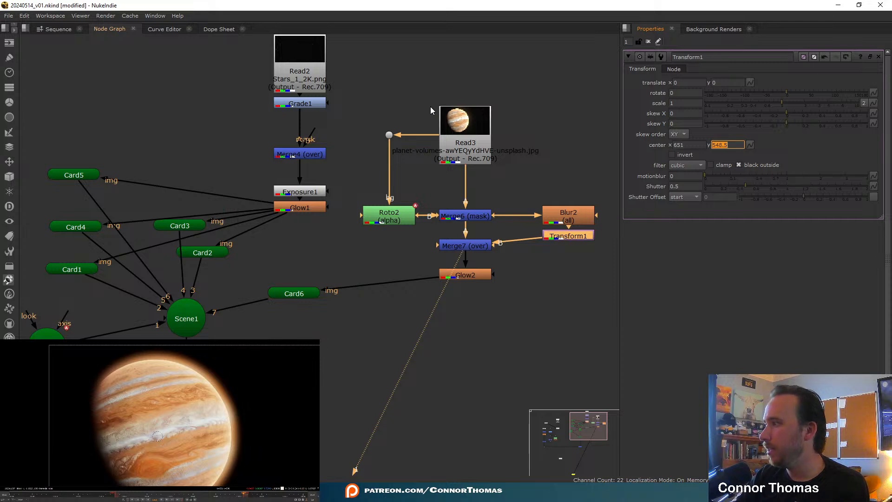
pyautogui.write('586')
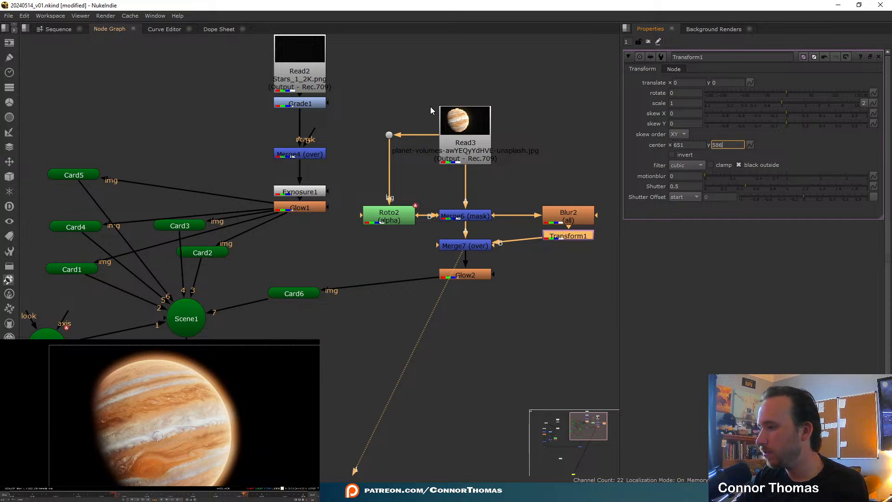
pyautogui.press('Return')
pyautogui.click(179, 423)
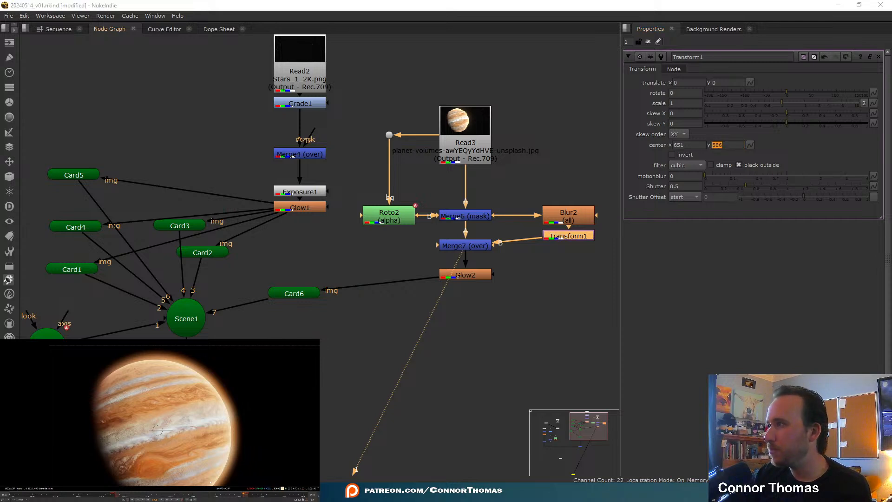
pyautogui.click(878, 57)
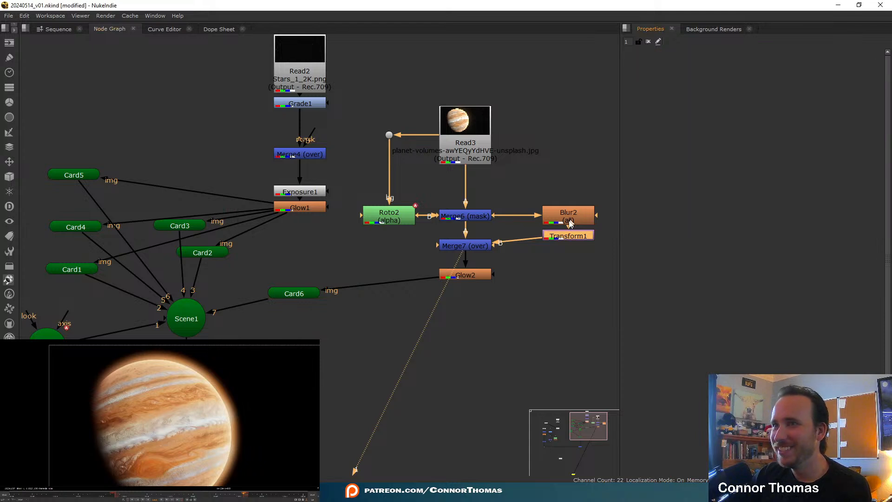
# - Align the Transform node level with the over merge and set its scale to 0.94 to tighten the halo
pyautogui.moveTo(583, 237); pyautogui.dragTo(583, 246)
pyautogui.doubleClick(582, 247)
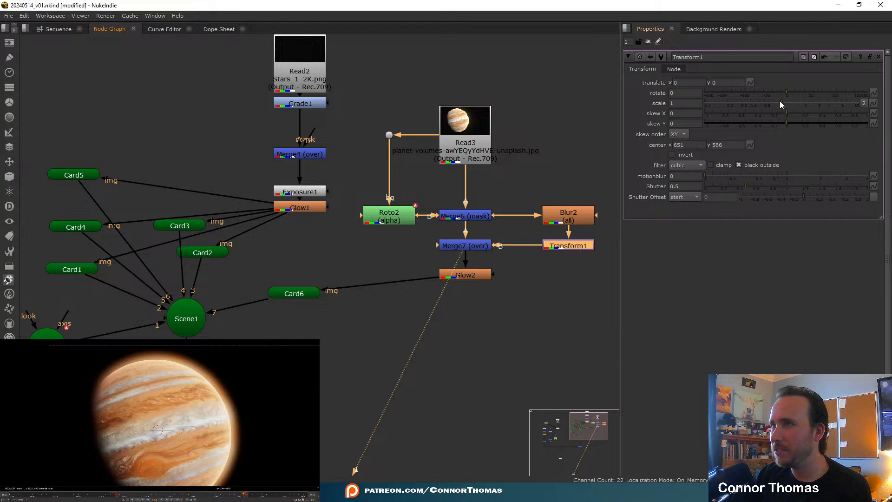
pyautogui.moveTo(781, 102); pyautogui.dragTo(781, 104)
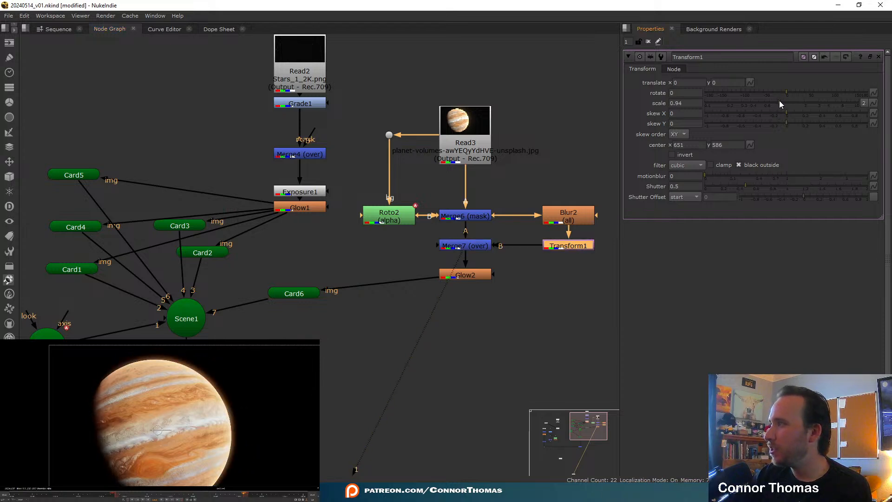
pyautogui.moveTo(232, 397); pyautogui.dragTo(221, 380, button='middle')
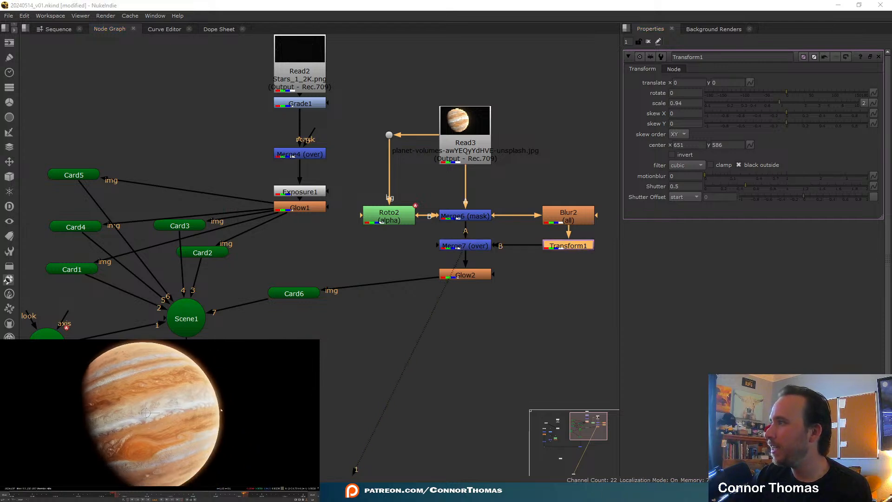
# - Preview the Glow node at the end of the Jupiter branch and delete it
pyautogui.click(481, 274)
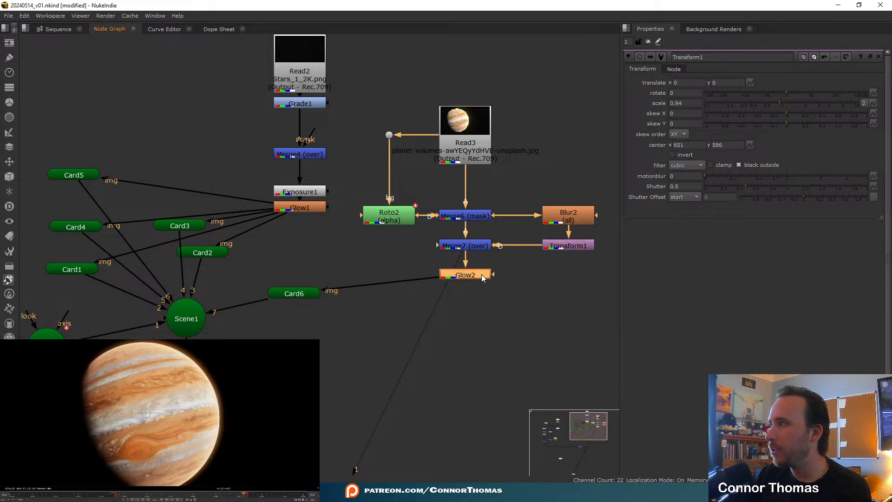
pyautogui.press('1')
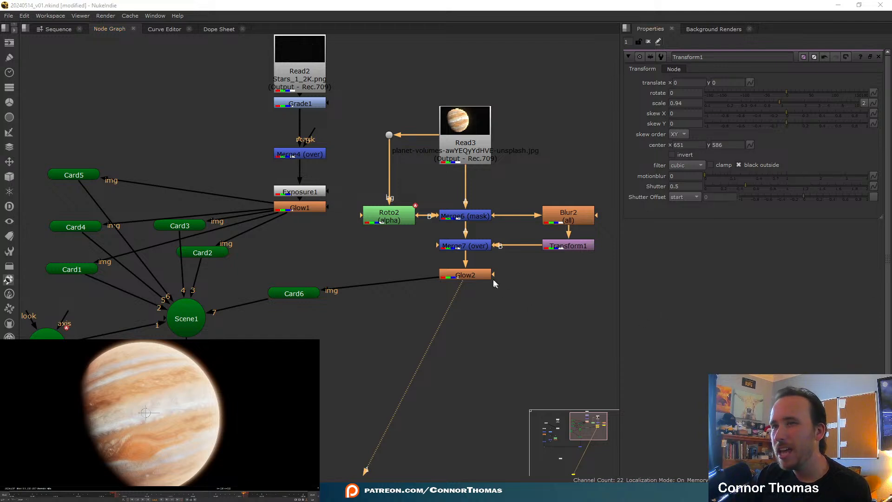
pyautogui.click(472, 275)
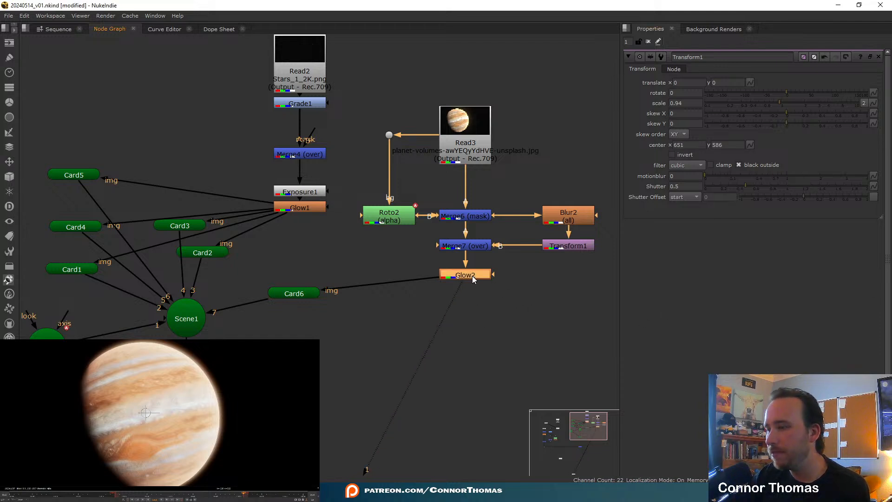
pyautogui.press('Delete')
# - Move the over merge and its Transform node down level with Card6, leaving room below the mask merge
pyautogui.moveTo(404, 304); pyautogui.dragTo(605, 233)
pyautogui.moveTo(464, 248); pyautogui.dragTo(464, 295)
pyautogui.click(509, 250)
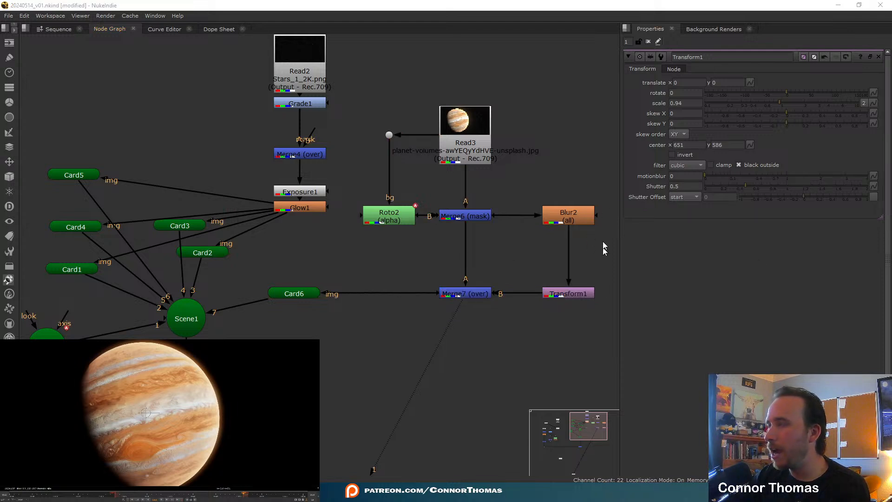
# - Insert an EdgeBlur node between the mask merge and the over merge's A input, and set its size to 10.5
pyautogui.click(500, 248)
pyautogui.press('Tab')
pyautogui.write('edge')
pyautogui.press('Return')
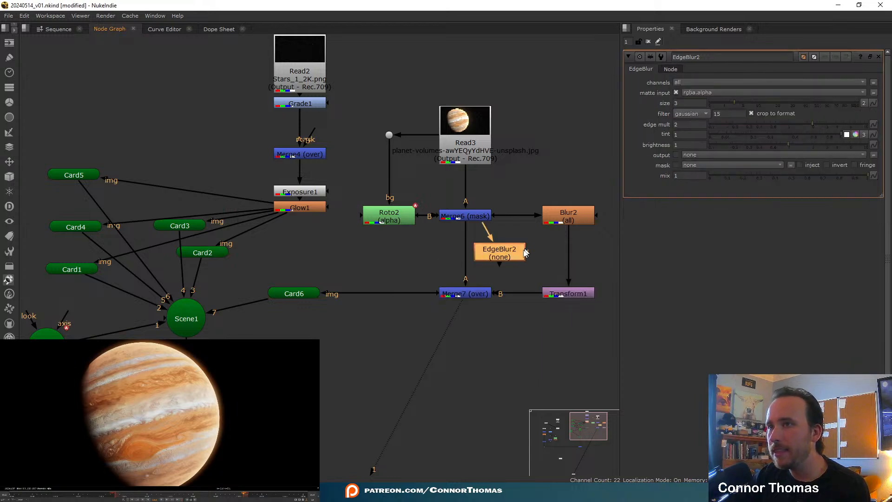
pyautogui.moveTo(490, 258); pyautogui.dragTo(470, 259)
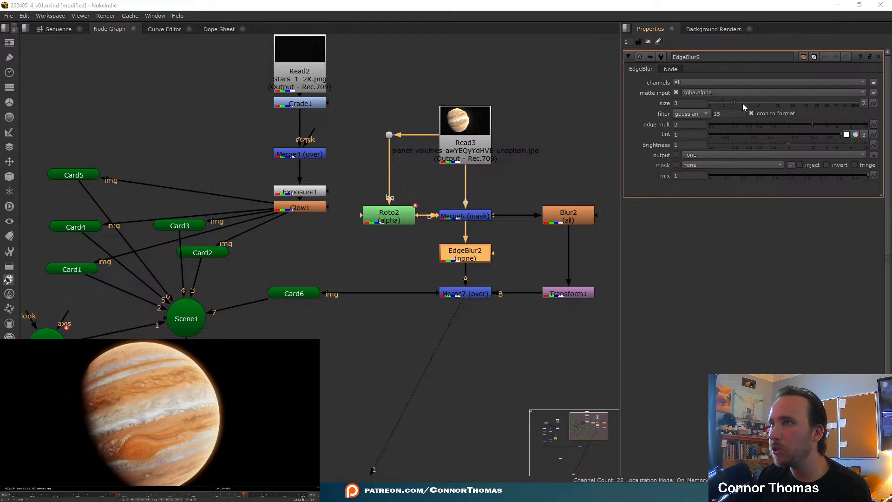
pyautogui.moveTo(742, 103); pyautogui.dragTo(757, 103)
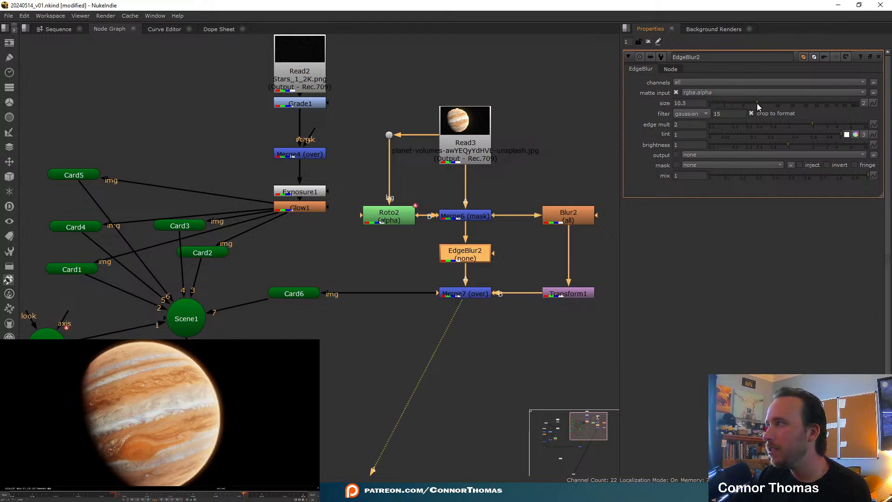
# - Compare Jupiter's edge up close with the EdgeBlur node disabled and enabled
pyautogui.scroll(7, 227, 376)
pyautogui.click(161, 400)
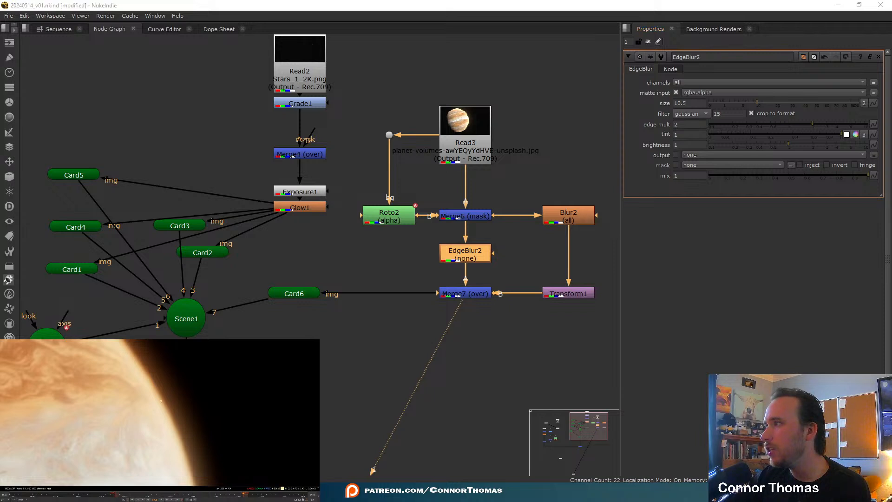
pyautogui.click(478, 254)
pyautogui.press('d')
pyautogui.press('d')
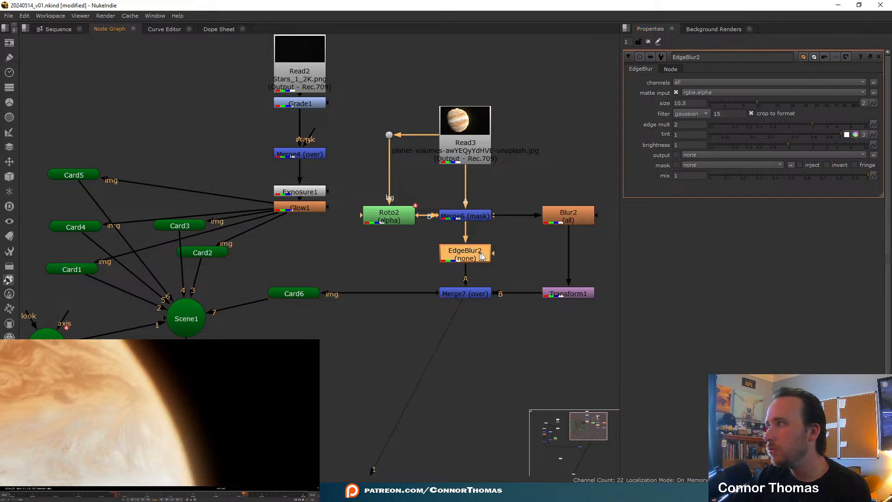
pyautogui.click(169, 403)
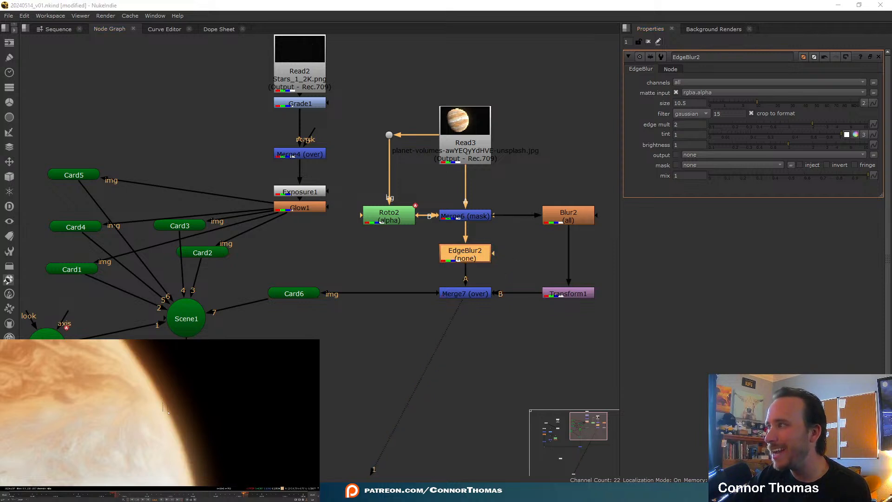
# - Compare Jupiter's halo with the Blur node disabled and enabled, and check the whole planet
pyautogui.click(569, 215)
pyautogui.press('d')
pyautogui.press('d')
pyautogui.press('d')
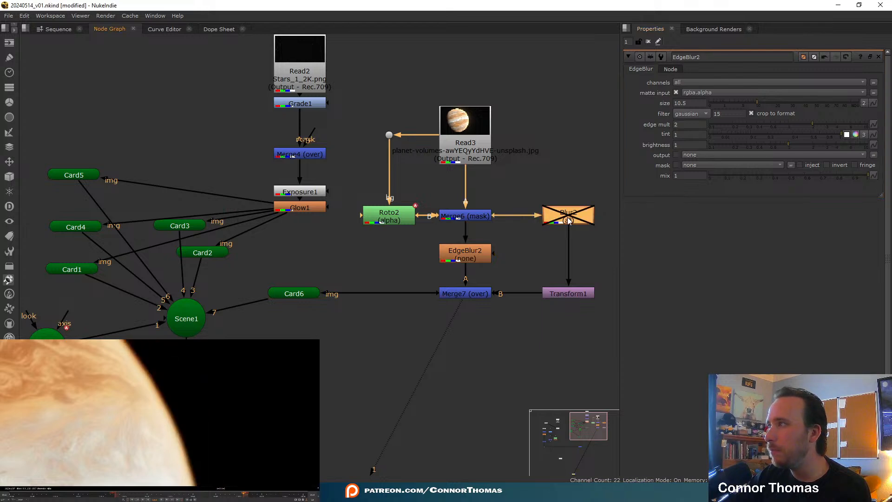
pyautogui.press('d')
pyautogui.moveTo(153, 381); pyautogui.dragTo(201, 430)
pyautogui.press('f')
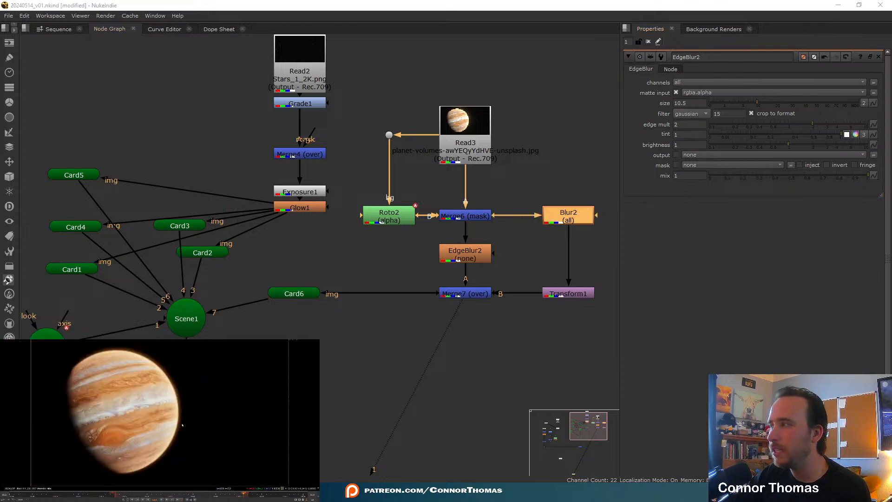
pyautogui.scroll(1, 172, 390)
pyautogui.scroll(2, 172, 390)
pyautogui.scroll(-3, 172, 390)
pyautogui.moveTo(172, 390); pyautogui.dragTo(181, 405, button='middle')
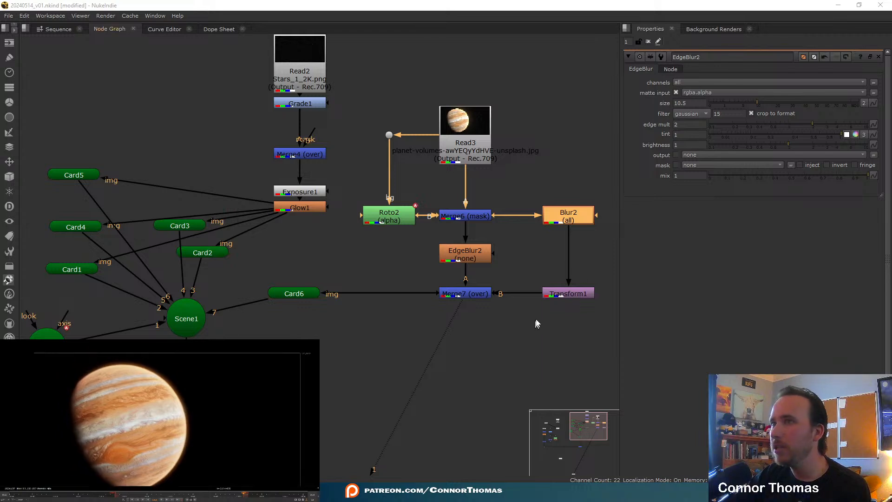
# - Try tinting the halo with a Grade after the Blur node, using whitepoint values of 1, 0.476313 and 0.268094, and inspect the planet's edge
pyautogui.press('g')
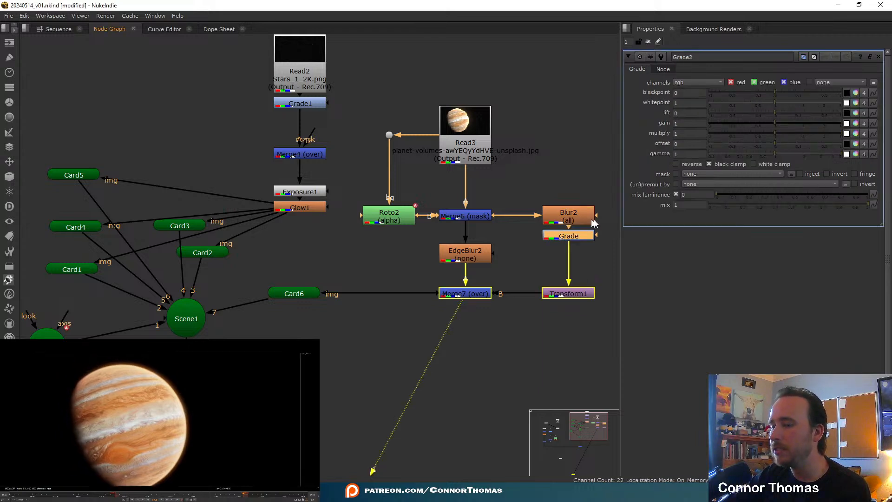
pyautogui.click(857, 103)
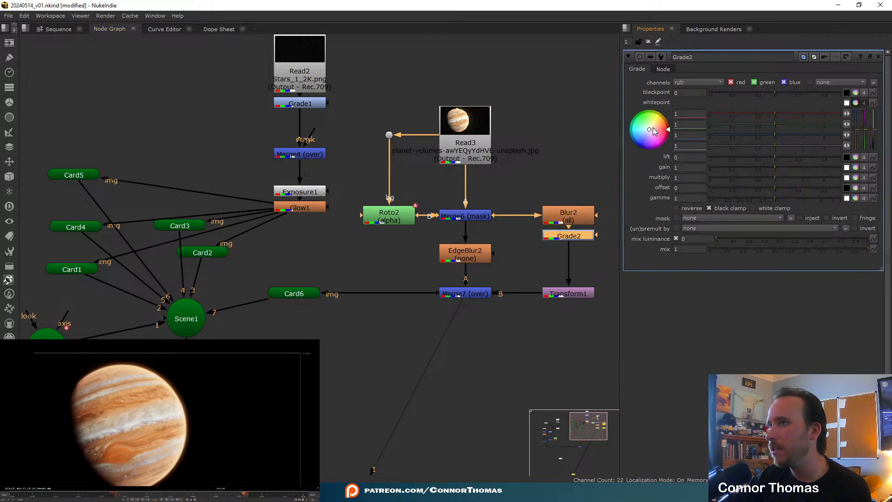
pyautogui.moveTo(649, 130); pyautogui.dragTo(764, 94)
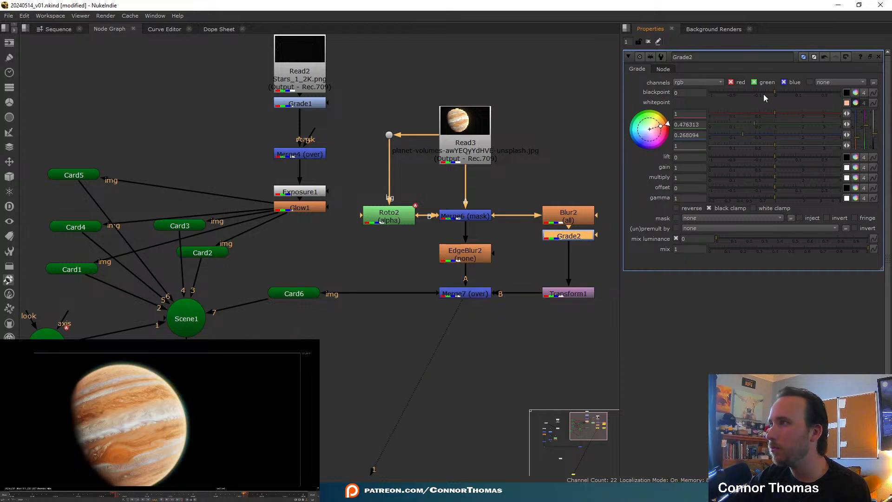
pyautogui.scroll(8, 190, 422)
pyautogui.moveTo(189, 424); pyautogui.dragTo(169, 383, button='middle')
pyautogui.keyDown('ctrl'); pyautogui.keyDown('shift'); pyautogui.moveTo(169, 383); pyautogui.dragTo(180, 404); pyautogui.keyUp('shift'); pyautogui.keyUp('ctrl')
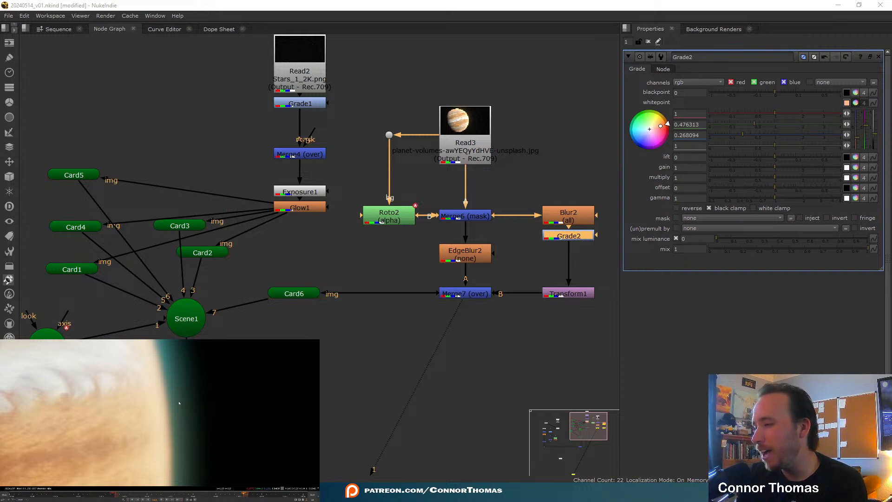
# - Undo the whitepoint tint and delete the Grade node after the Blur
pyautogui.hotkey('ctrl', 'z')
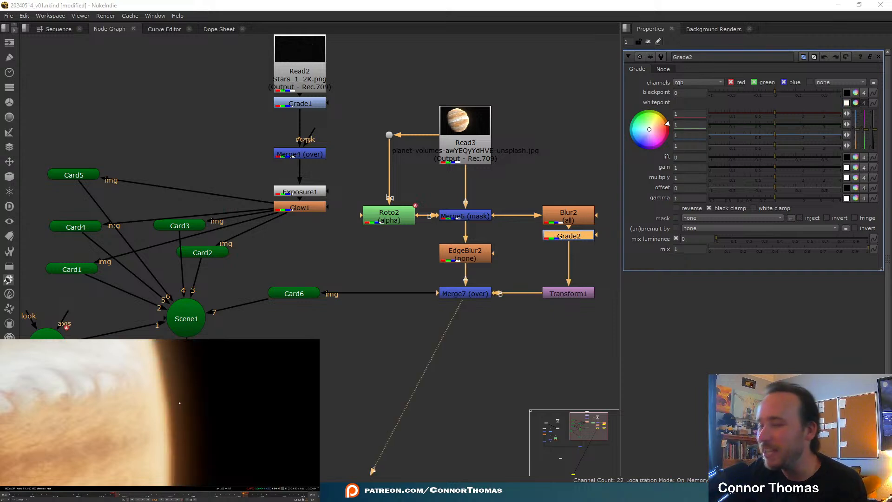
pyautogui.press('f')
pyautogui.moveTo(496, 177); pyautogui.dragTo(500, 137, button='middle')
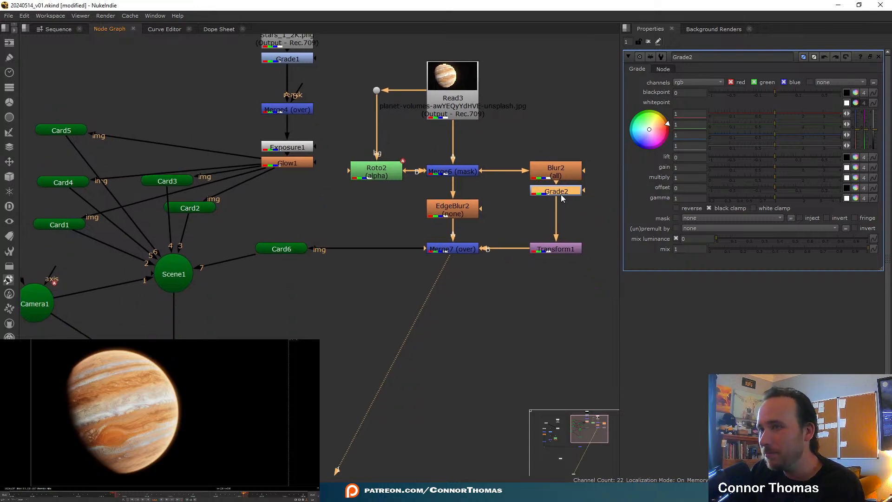
pyautogui.press('Delete')
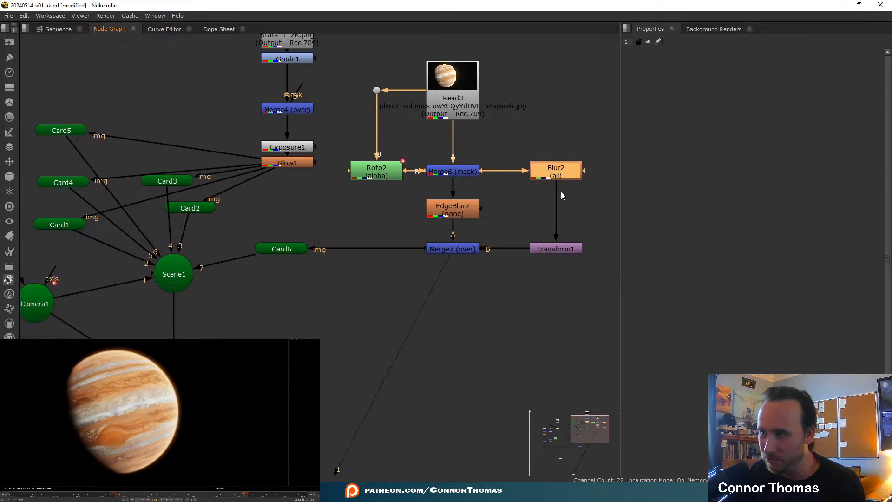
pyautogui.moveTo(525, 245); pyautogui.dragTo(525, 249, button='middle')
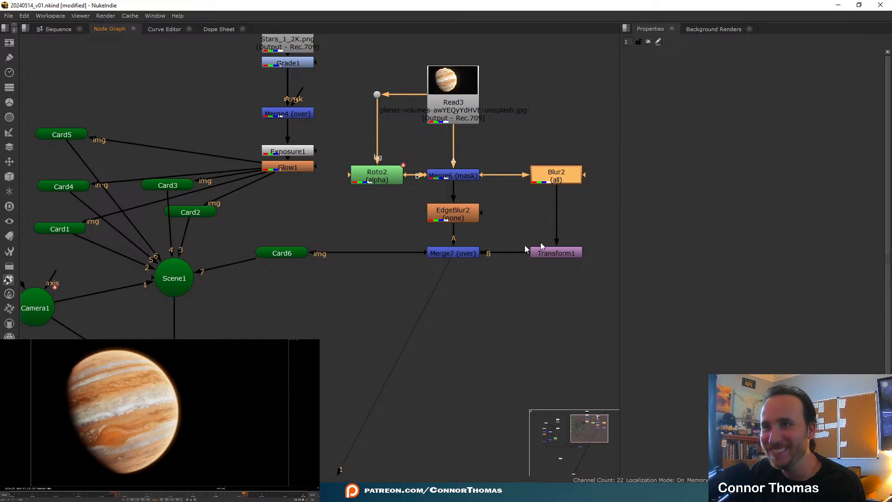
# - Rearrange the Jupiter branch with the over merge beside the EdgeBlur, and the Transform and Blur nodes stacked above the merge
pyautogui.click(459, 256)
pyautogui.moveTo(468, 180); pyautogui.dragTo(449, 220, button='middle')
pyautogui.moveTo(297, 93); pyautogui.dragTo(458, 279)
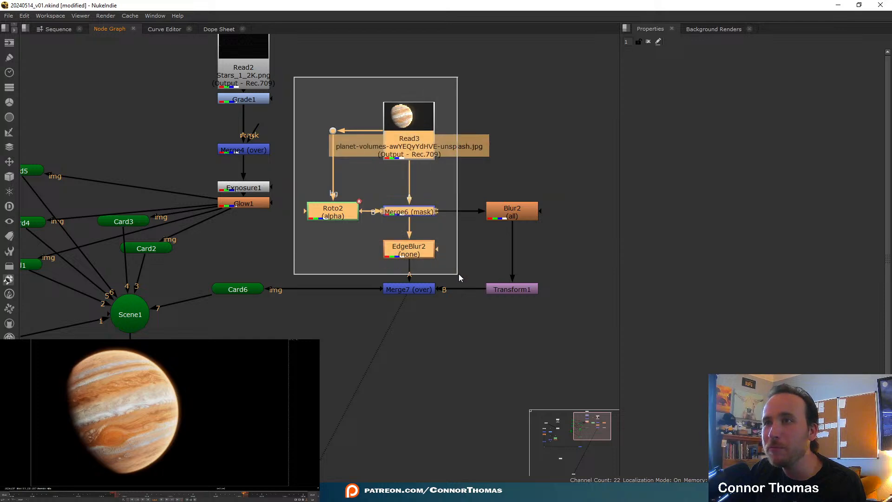
pyautogui.moveTo(415, 258); pyautogui.dragTo(386, 215)
pyautogui.moveTo(415, 291); pyautogui.dragTo(471, 213)
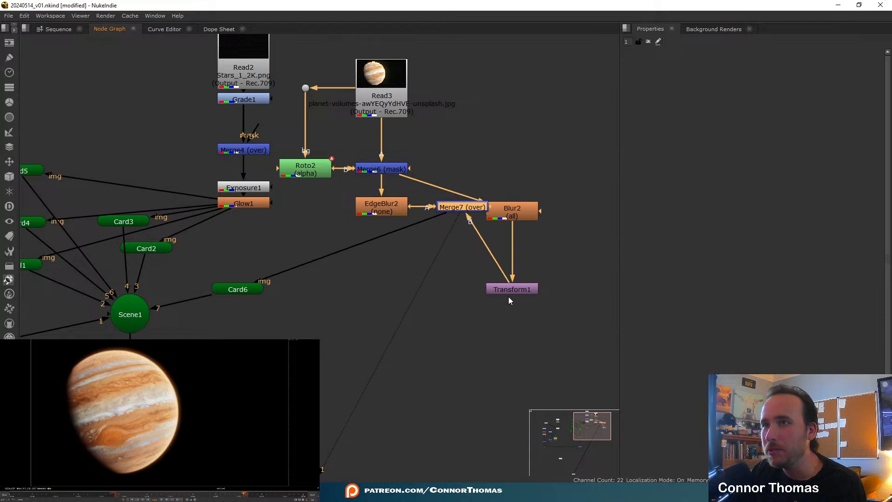
pyautogui.moveTo(511, 293); pyautogui.dragTo(461, 172)
pyautogui.moveTo(508, 218); pyautogui.dragTo(458, 134)
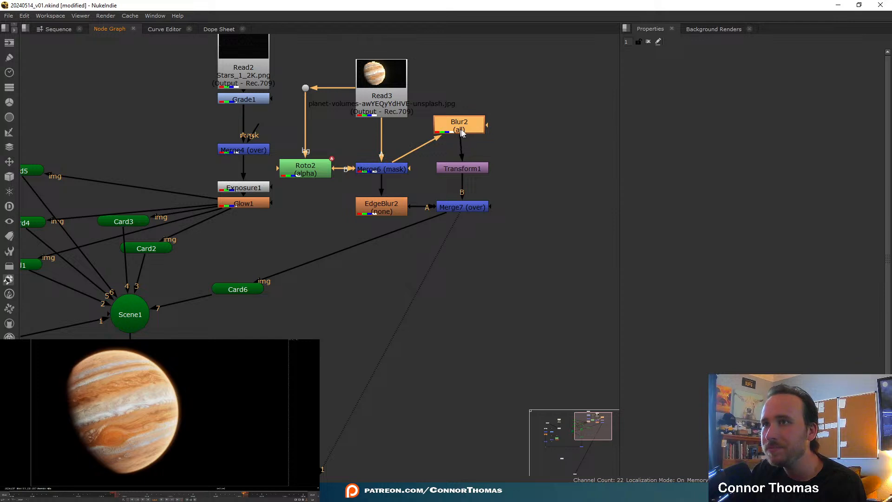
pyautogui.moveTo(514, 112); pyautogui.dragTo(517, 167, button='middle')
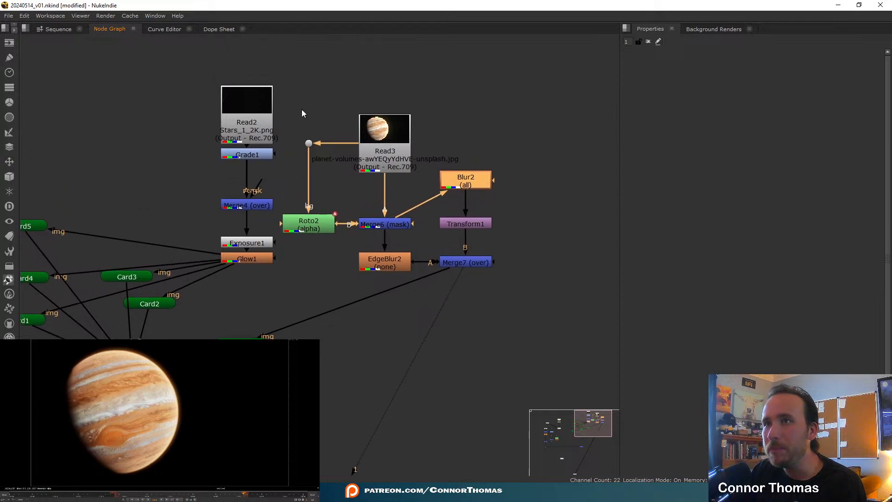
# - Move the planet Read, its Dot, the Roto and the mask merge together up above the level of the Blur node
pyautogui.moveTo(429, 65); pyautogui.dragTo(281, 248)
pyautogui.moveTo(378, 224); pyautogui.dragTo(378, 181)
pyautogui.click(513, 154)
pyautogui.moveTo(474, 130); pyautogui.dragTo(477, 145, button='middle')
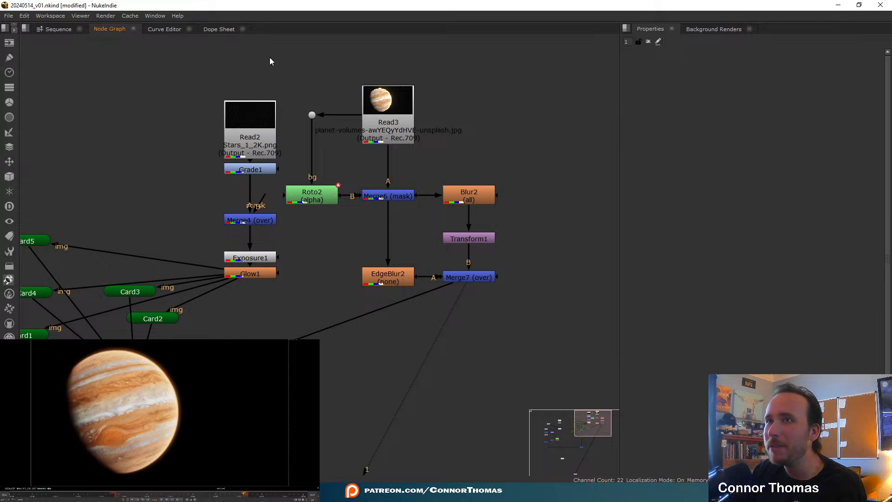
pyautogui.moveTo(270, 61); pyautogui.dragTo(441, 225)
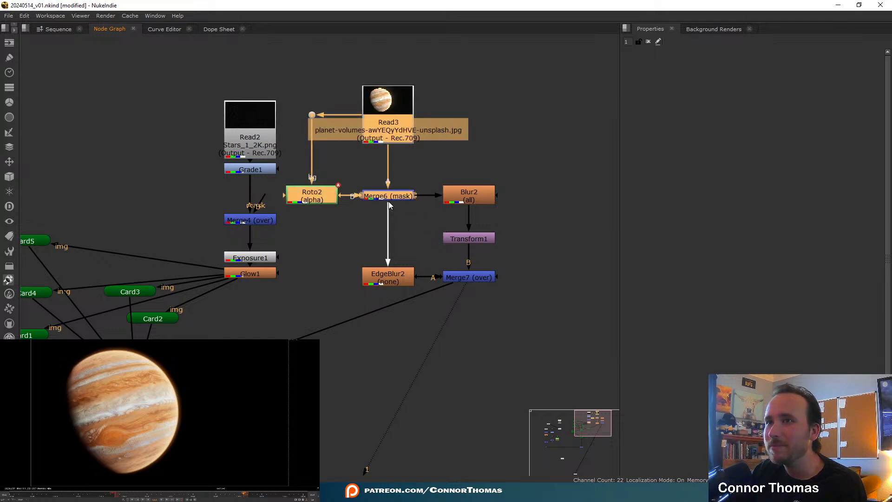
pyautogui.moveTo(390, 198); pyautogui.dragTo(446, 140)
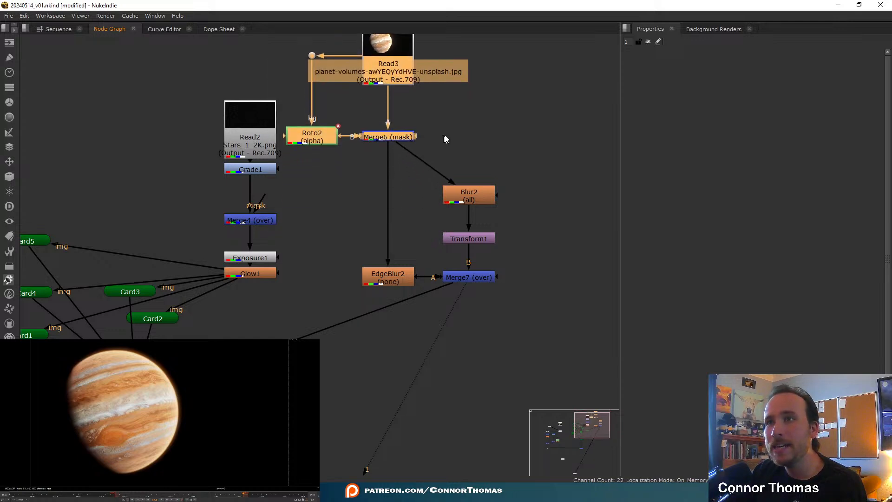
# - Add a Dot below the mask merge feeding both branches, and align it level with the Blur node
pyautogui.click(392, 136)
pyautogui.press('Tab')
pyautogui.write('dot')
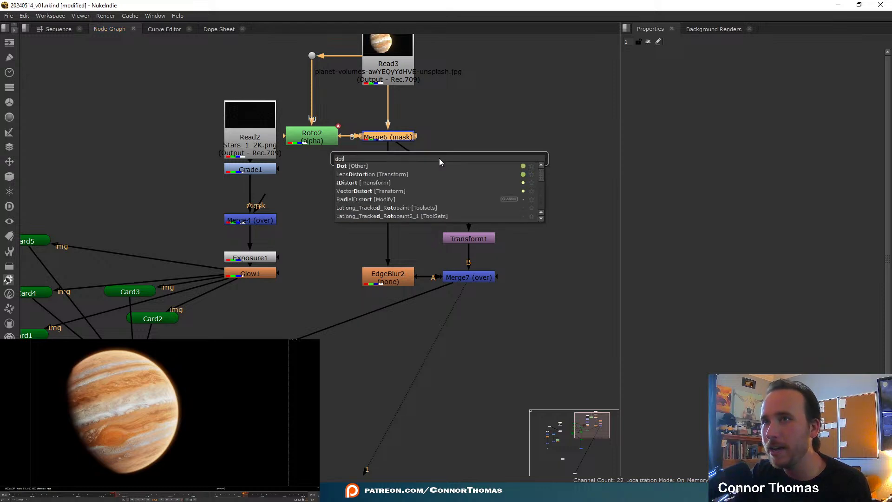
pyautogui.press('Return')
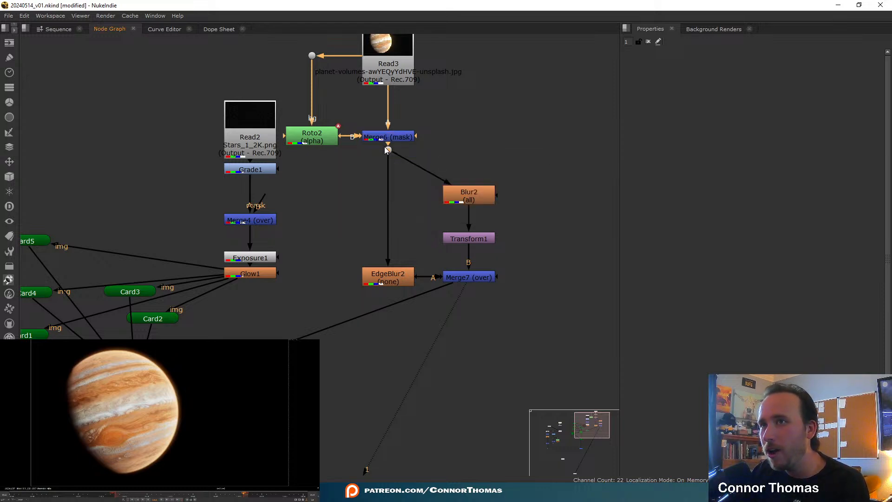
pyautogui.moveTo(385, 149); pyautogui.dragTo(390, 199)
pyautogui.moveTo(437, 120); pyautogui.dragTo(413, 187, button='middle')
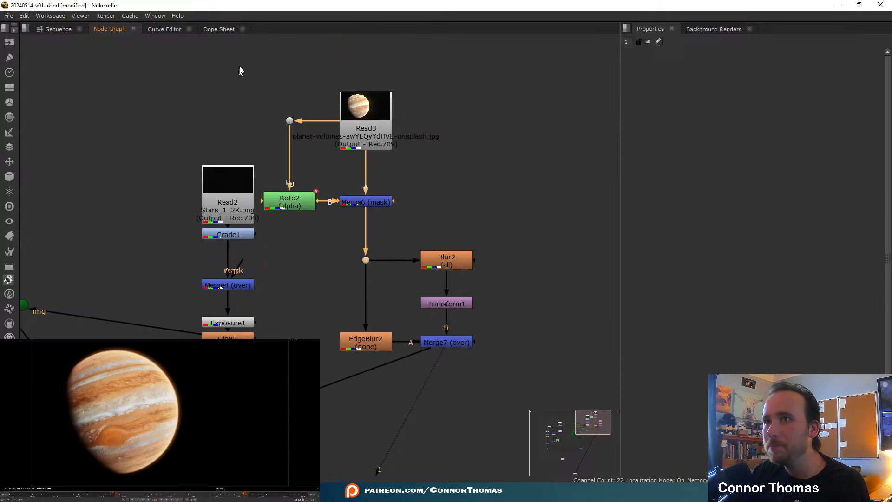
# - Move the whole Jupiter node group as one away from the star field nodes
pyautogui.moveTo(252, 59); pyautogui.dragTo(525, 394)
pyautogui.moveTo(382, 342); pyautogui.dragTo(509, 309)
pyautogui.click(426, 399)
pyautogui.moveTo(477, 337); pyautogui.dragTo(350, 284, button='middle')
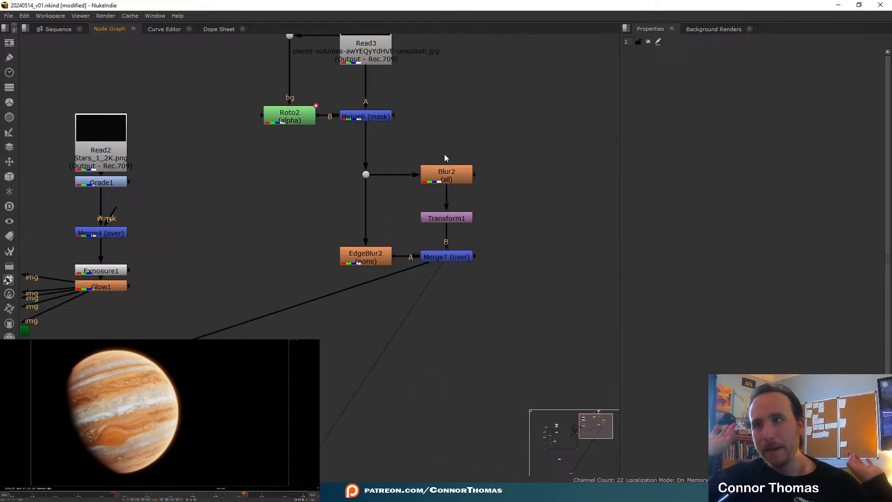
pyautogui.moveTo(381, 73); pyautogui.dragTo(353, 148, button='middle')
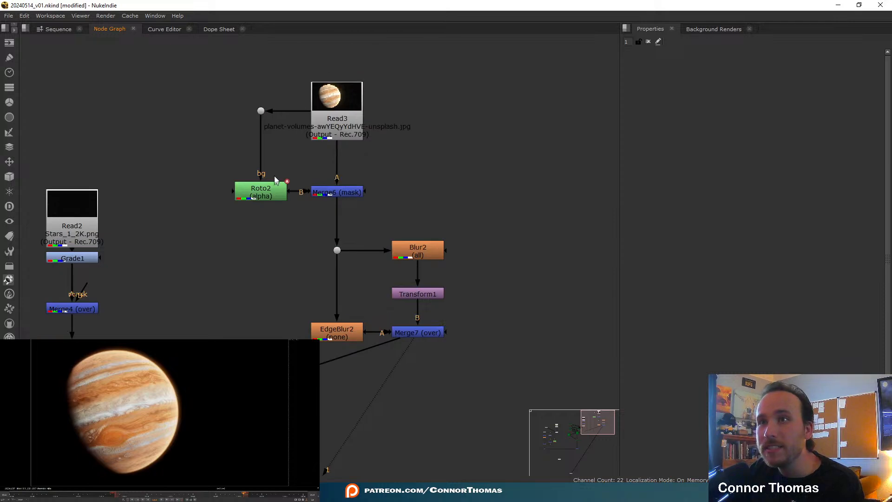
# - Rearrange the planet branch with the Roto directly above the mask merge and the planet Read beside the merge, below its Dot
pyautogui.moveTo(253, 195); pyautogui.dragTo(257, 188)
pyautogui.moveTo(347, 106); pyautogui.dragTo(194, 119)
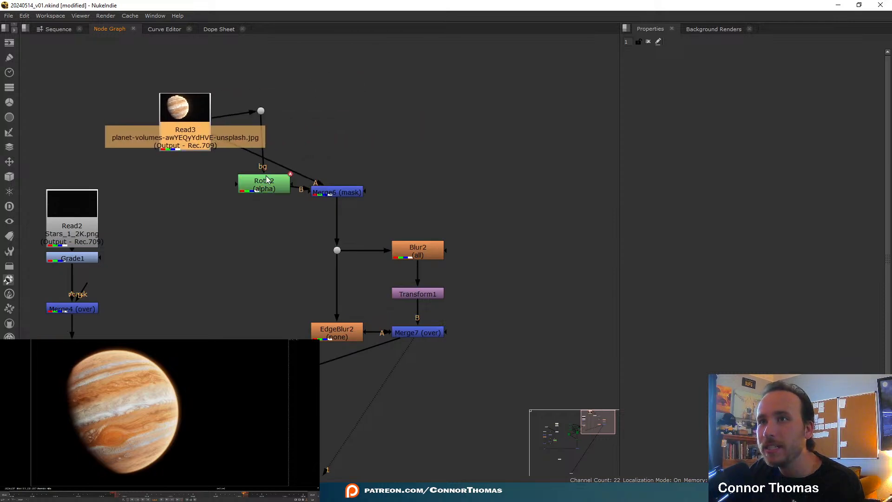
pyautogui.moveTo(264, 186); pyautogui.dragTo(336, 113)
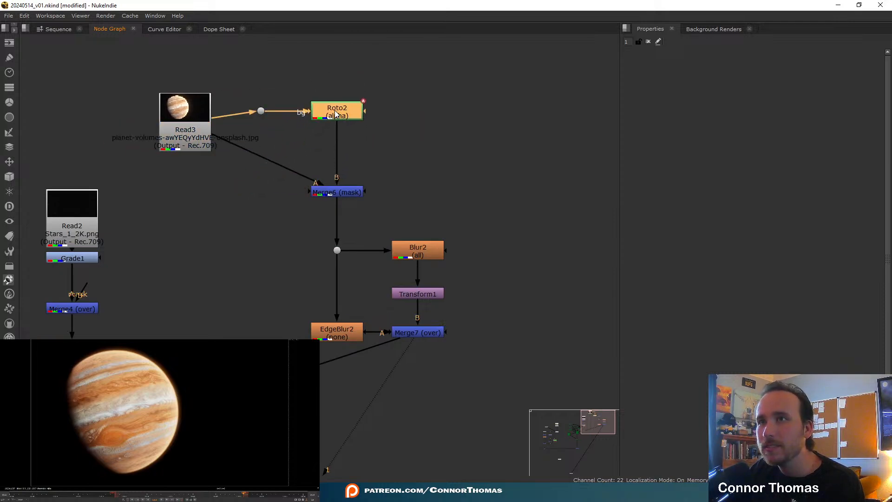
pyautogui.moveTo(170, 123); pyautogui.dragTo(261, 195)
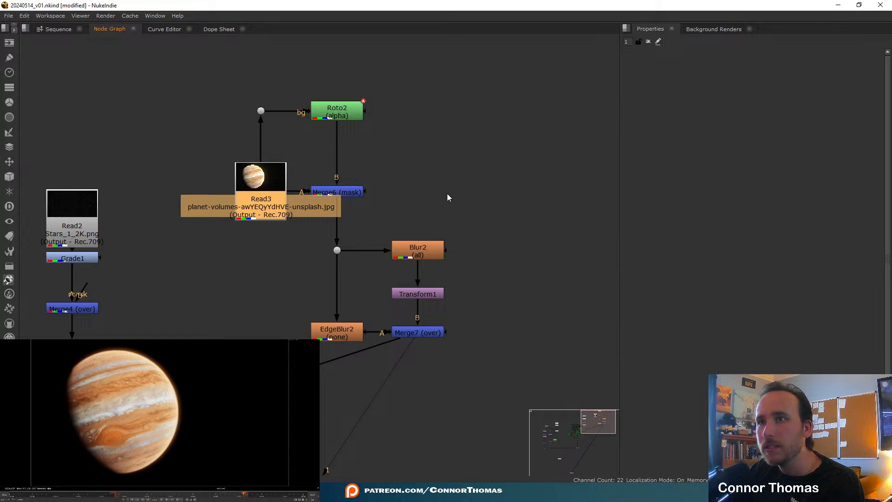
pyautogui.click(522, 255)
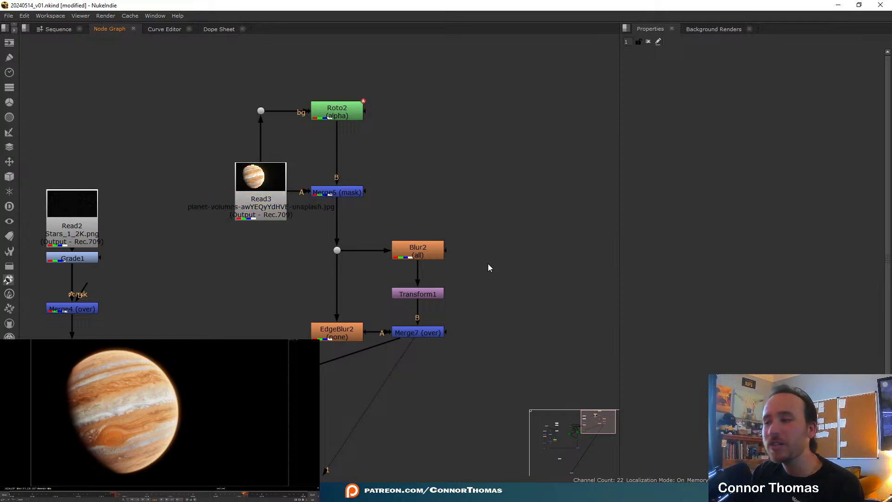
# - View the Scene node in 3D and examine the Jupiter card from another angle while playing the camera move
pyautogui.moveTo(444, 325); pyautogui.dragTo(574, 212, button='middle')
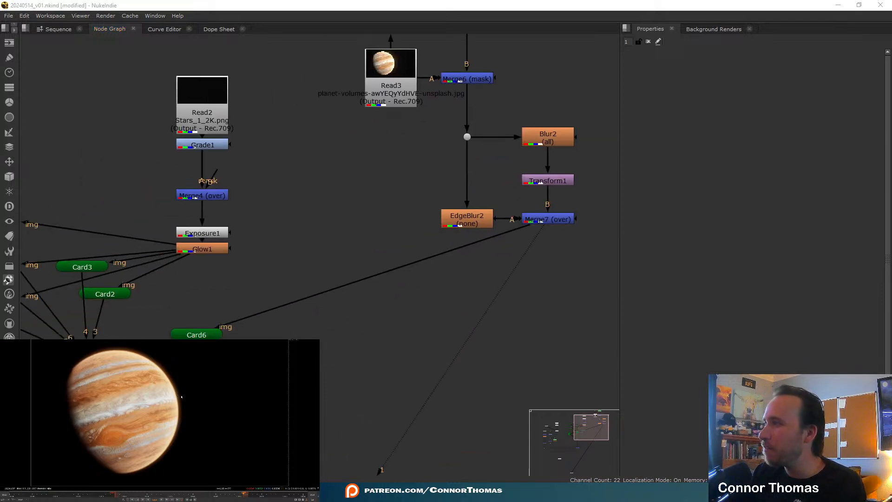
pyautogui.moveTo(224, 339); pyautogui.dragTo(339, 264, button='middle')
pyautogui.click(207, 295)
pyautogui.press('1')
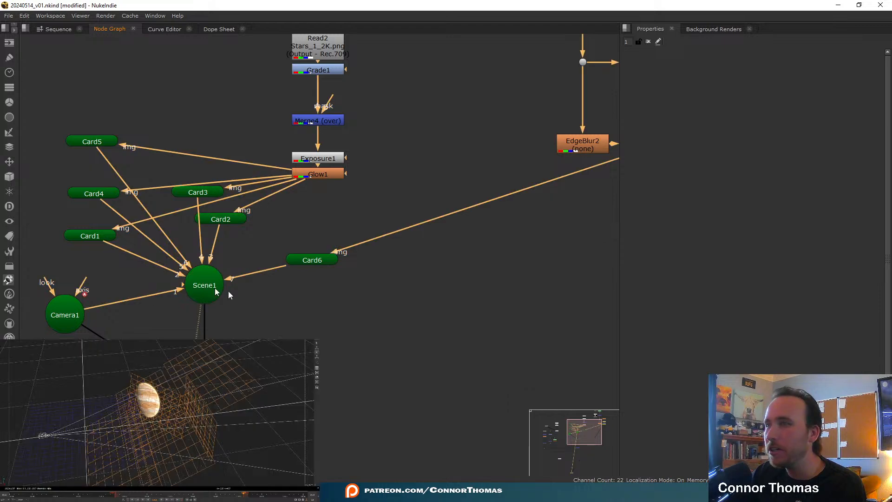
pyautogui.keyDown('ctrl'); pyautogui.moveTo(176, 424); pyautogui.dragTo(188, 420); pyautogui.keyUp('ctrl')
pyautogui.press('l')
pyautogui.press('k')
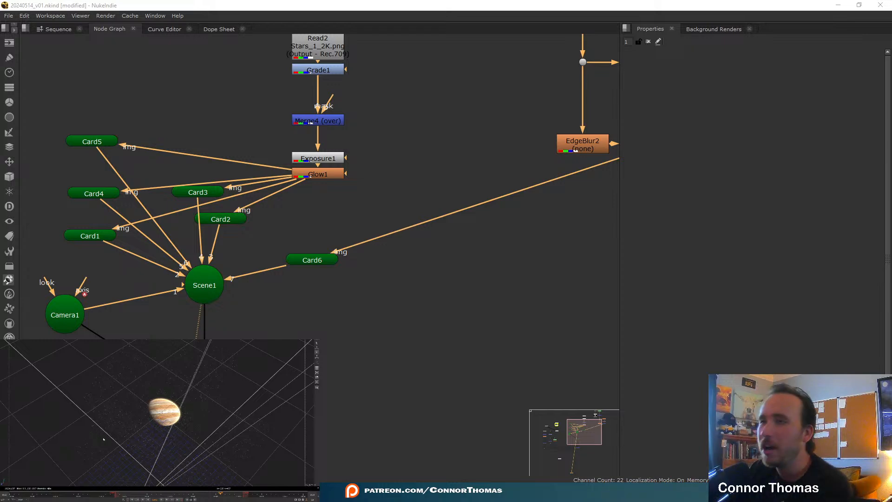
pyautogui.scroll(-5, 420, 207)
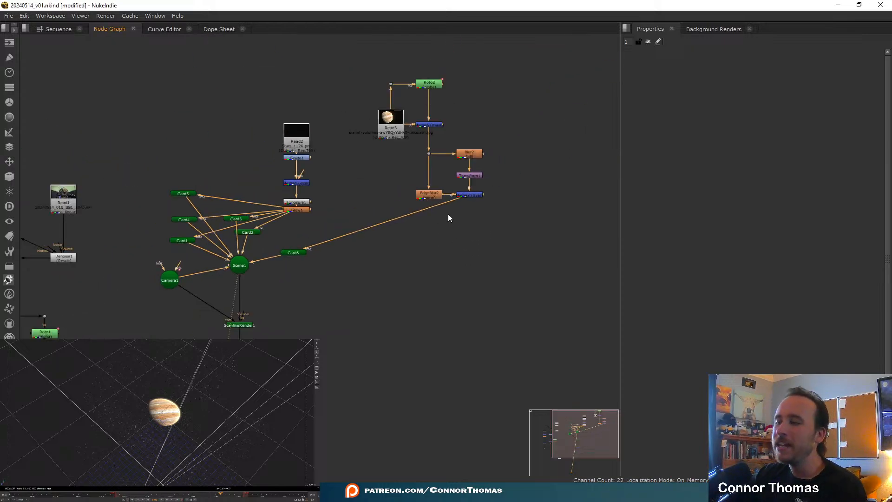
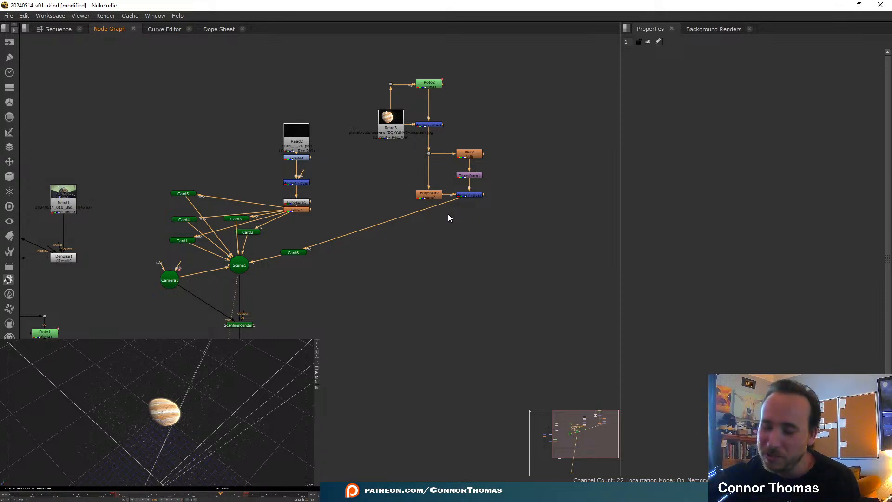
# - View the over merge below the ScanlineRender and check a frame where Jupiter appears behind the cockpit
pyautogui.moveTo(367, 351); pyautogui.dragTo(502, 127, button='middle')
pyautogui.scroll(3, 412, 168)
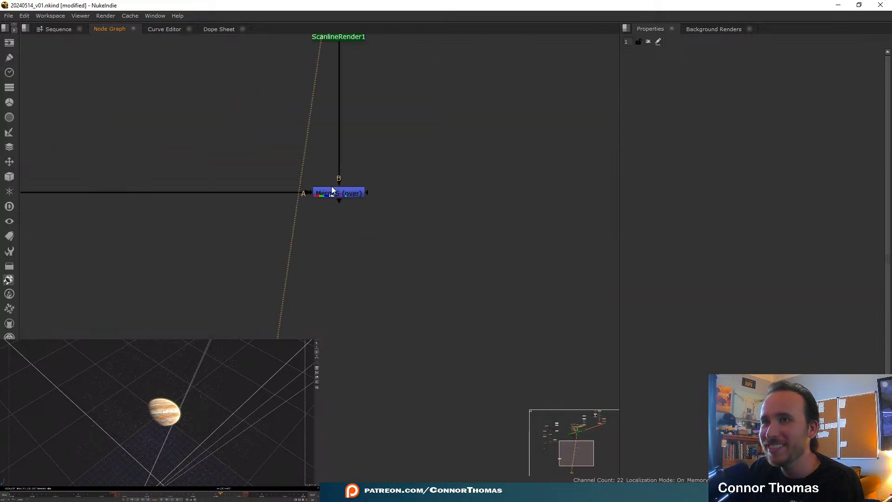
pyautogui.click(333, 192)
pyautogui.press('1')
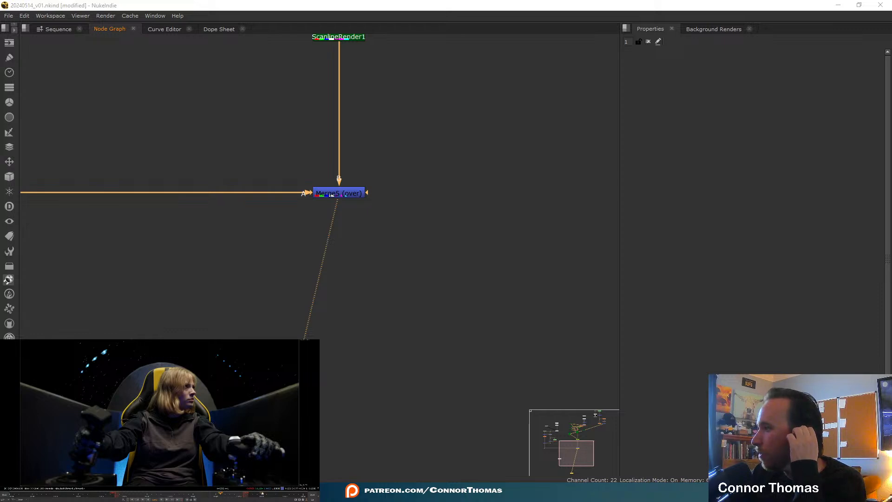
pyautogui.click(331, 195)
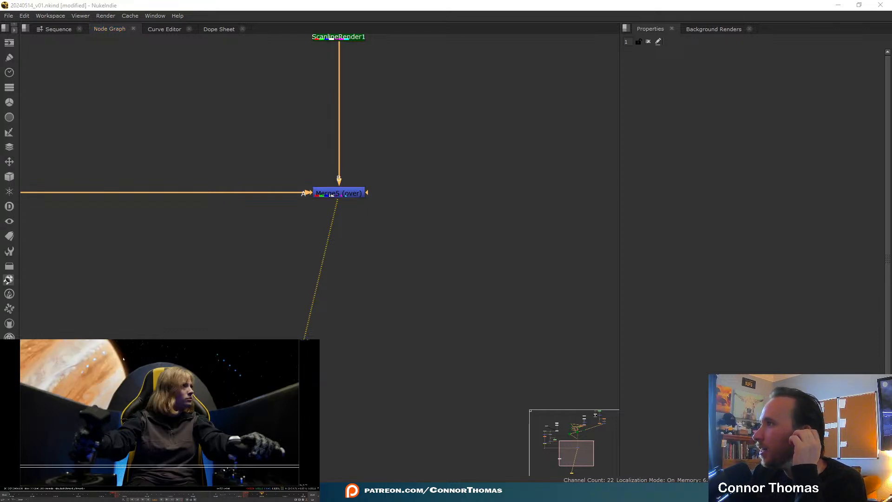
# - Try feeding the Jupiter card straight from the planet Read to compare it with the EdgeBlur branch, and restore the original connection
pyautogui.moveTo(331, 37); pyautogui.dragTo(231, 267, button='middle')
pyautogui.moveTo(600, 35); pyautogui.dragTo(321, 287, button='middle')
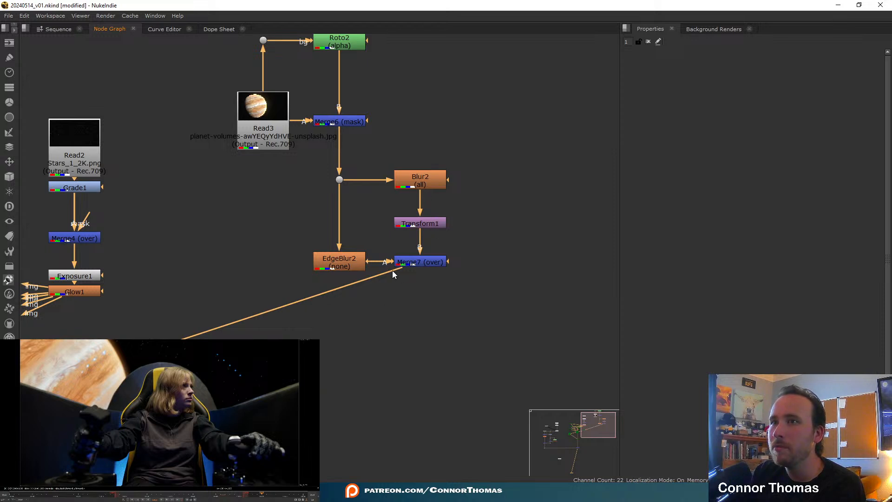
pyautogui.moveTo(392, 271); pyautogui.dragTo(270, 139)
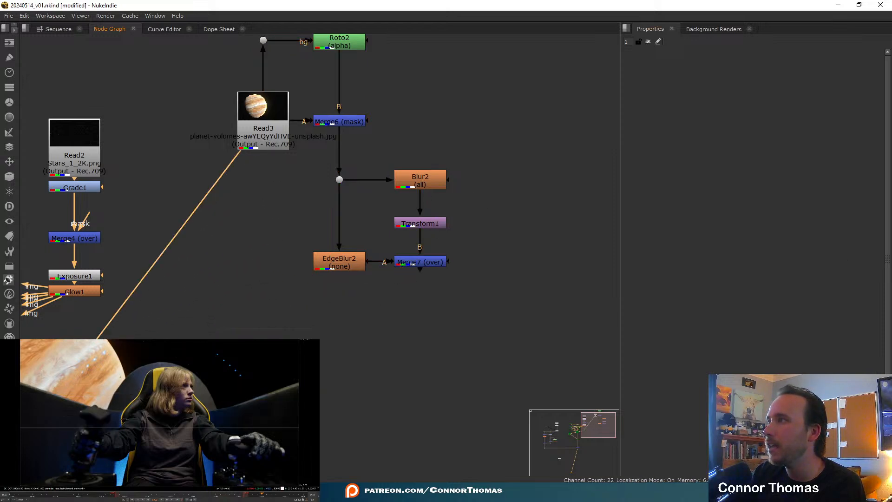
pyautogui.hotkey('ctrl', 'z')
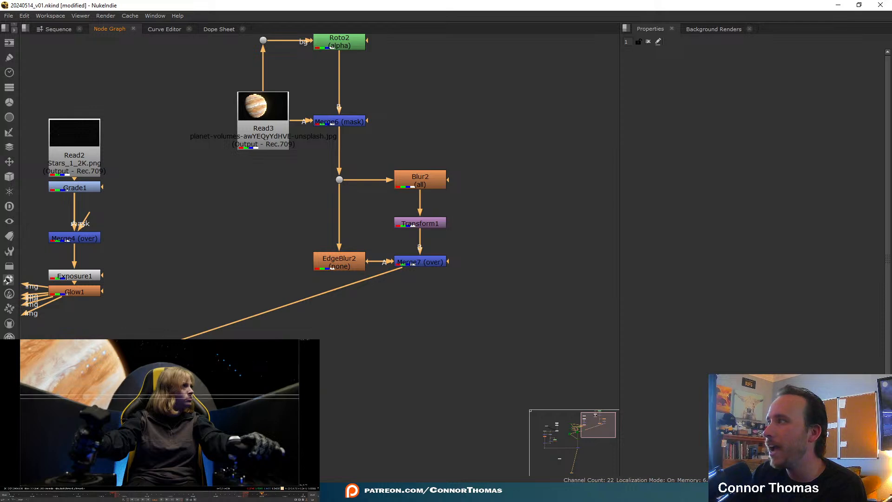
pyautogui.hotkey('ctrl', 'z')
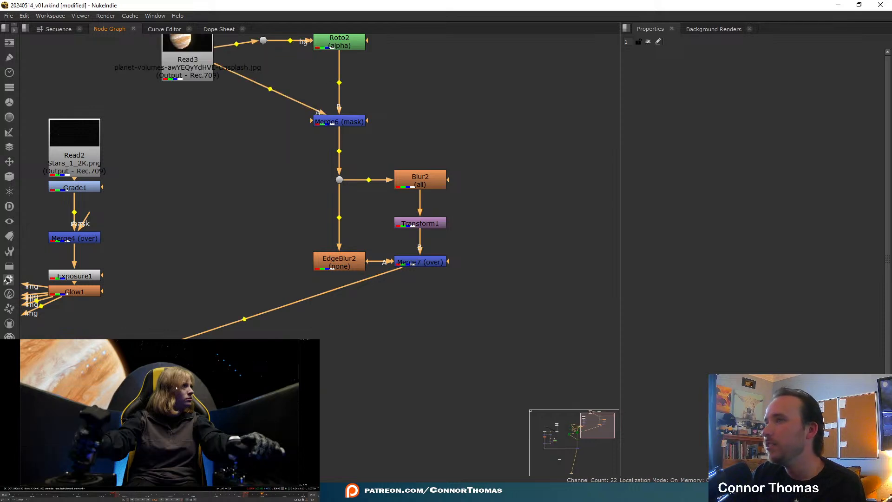
pyautogui.hotkey('ctrl', 'z')
pyautogui.hotkey('ctrl', 'z')
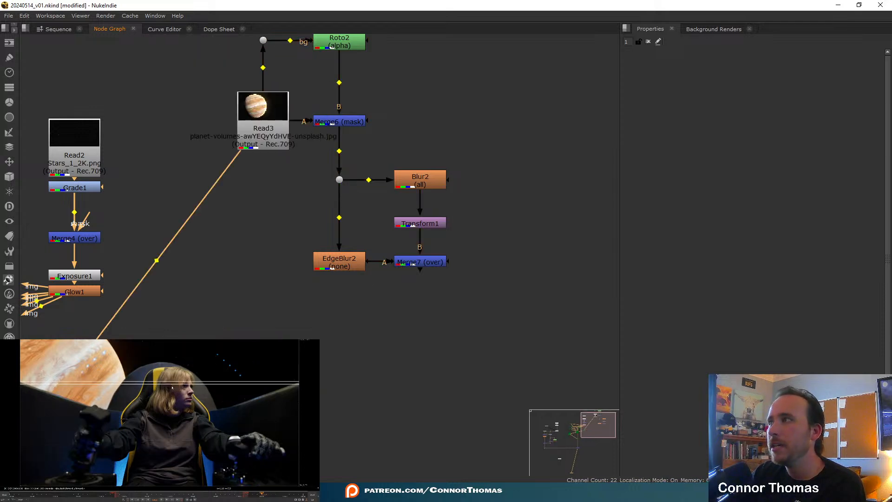
pyautogui.hotkey('ctrl', 'z')
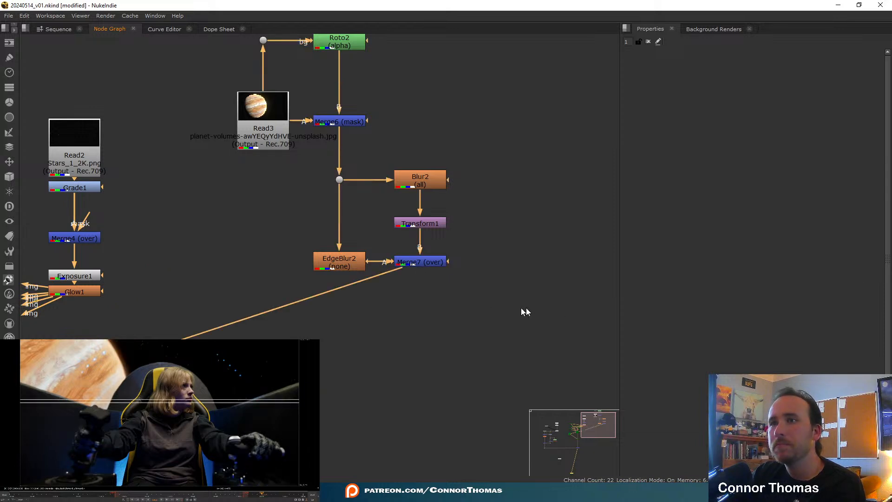
# - Try a Defocus node between the ScanlineRender and the over merge, and delete it again
pyautogui.moveTo(429, 325); pyautogui.dragTo(489, 333, button='middle')
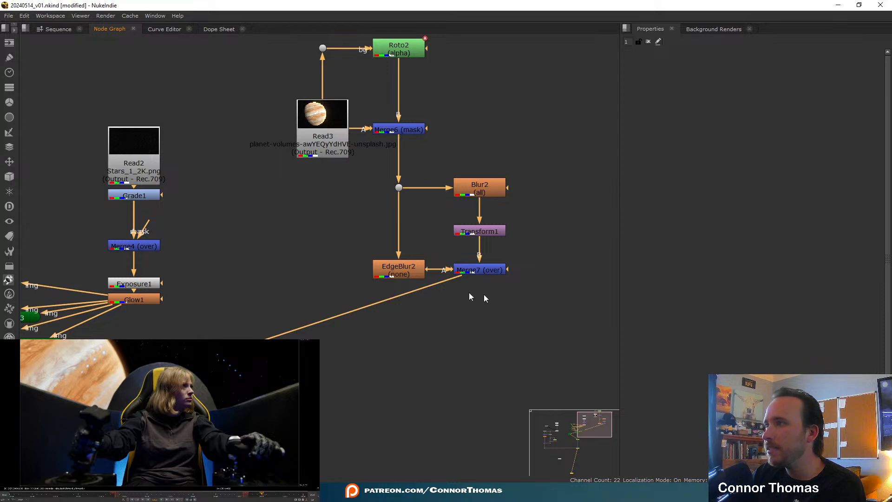
pyautogui.moveTo(372, 296); pyautogui.dragTo(501, 240, button='middle')
pyautogui.moveTo(307, 317); pyautogui.dragTo(444, 179, button='middle')
pyautogui.moveTo(321, 440); pyautogui.dragTo(458, 156, button='middle')
pyautogui.moveTo(391, 249); pyautogui.dragTo(468, 239, button='middle')
pyautogui.scroll(-3, 468, 239)
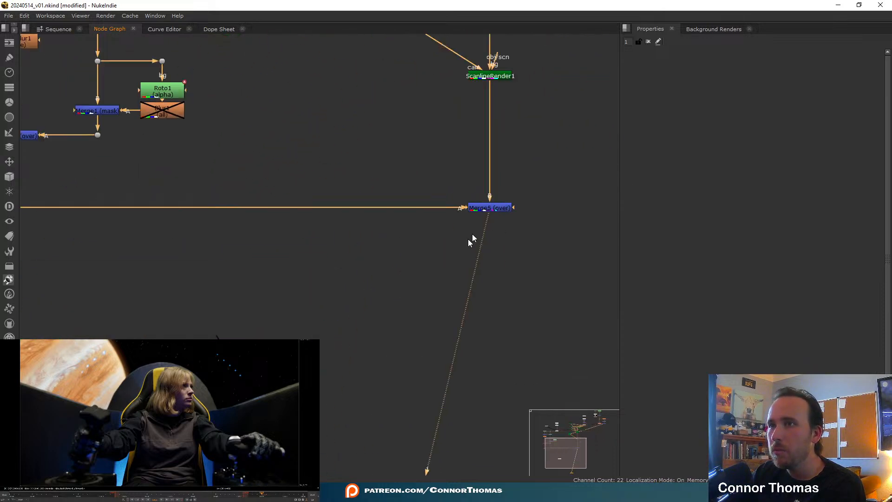
pyautogui.moveTo(444, 206); pyautogui.dragTo(481, 251, button='middle')
pyautogui.moveTo(317, 226); pyautogui.dragTo(161, 324, button='middle')
pyautogui.scroll(5, 371, 337)
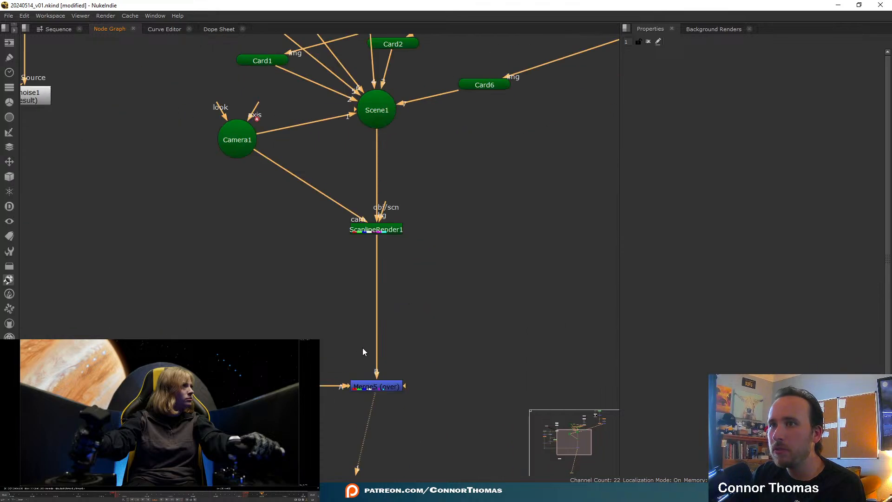
pyautogui.click(388, 210)
pyautogui.press('Tab')
pyautogui.write('def')
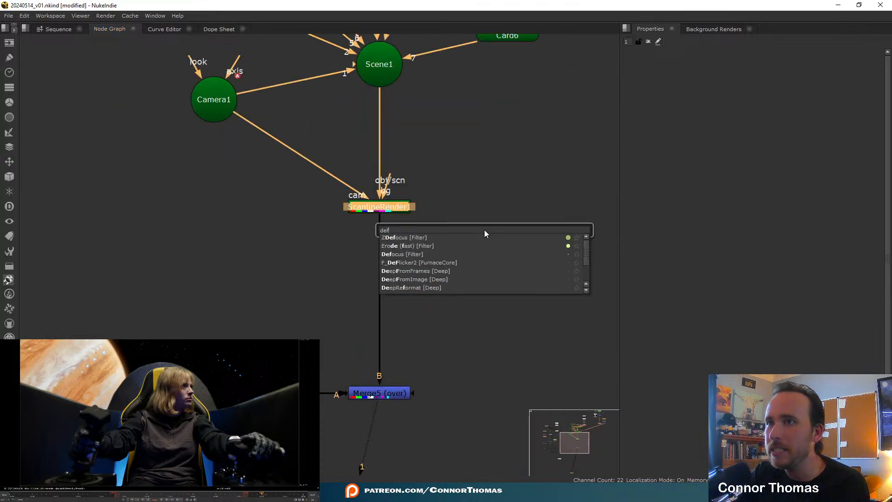
pyautogui.press('Down')
pyautogui.press('Down')
pyautogui.press('Down')
pyautogui.press('Return')
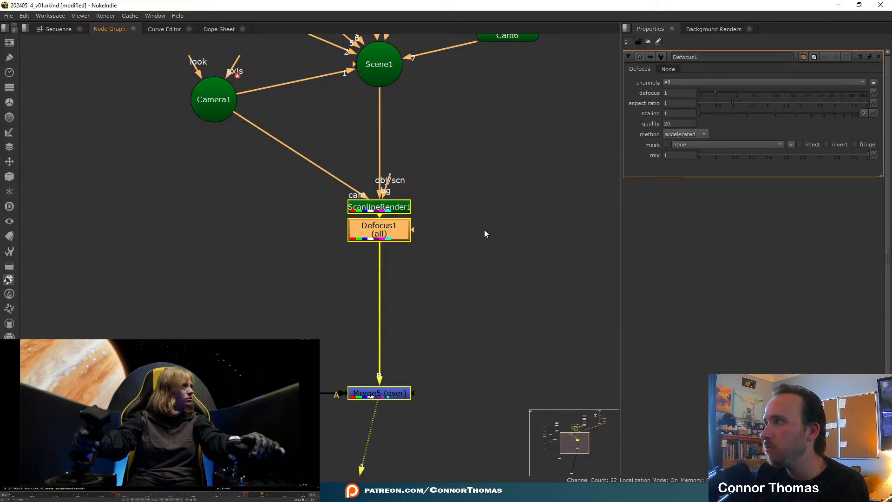
pyautogui.click(572, 229)
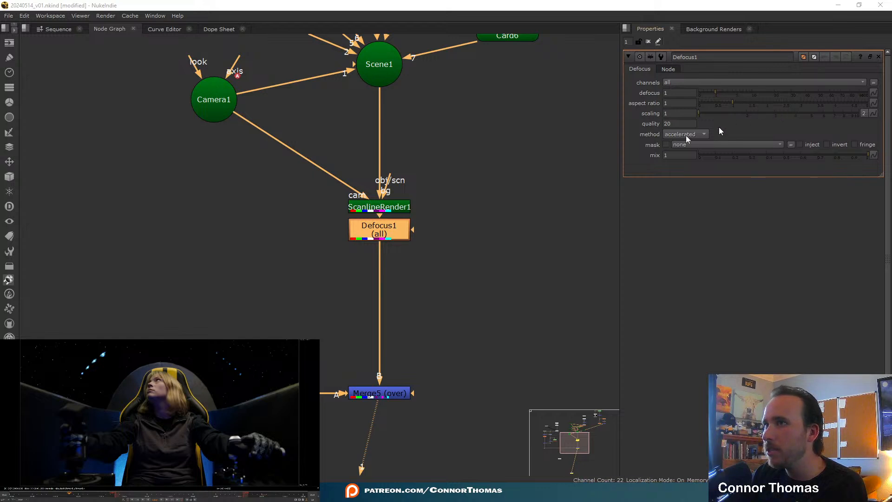
pyautogui.press('Delete')
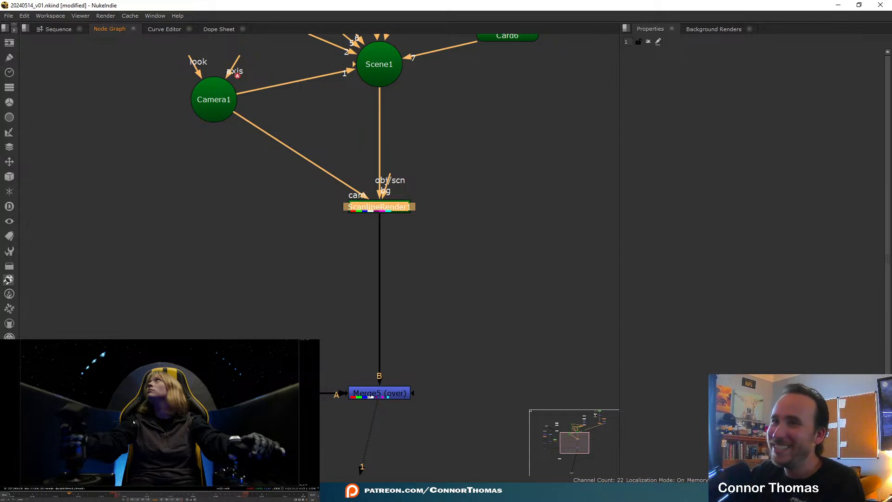
# - Move the Camera node up so it sits level with the Scene node
pyautogui.moveTo(231, 117); pyautogui.dragTo(268, 171, button='middle')
pyautogui.moveTo(268, 171); pyautogui.dragTo(252, 135)
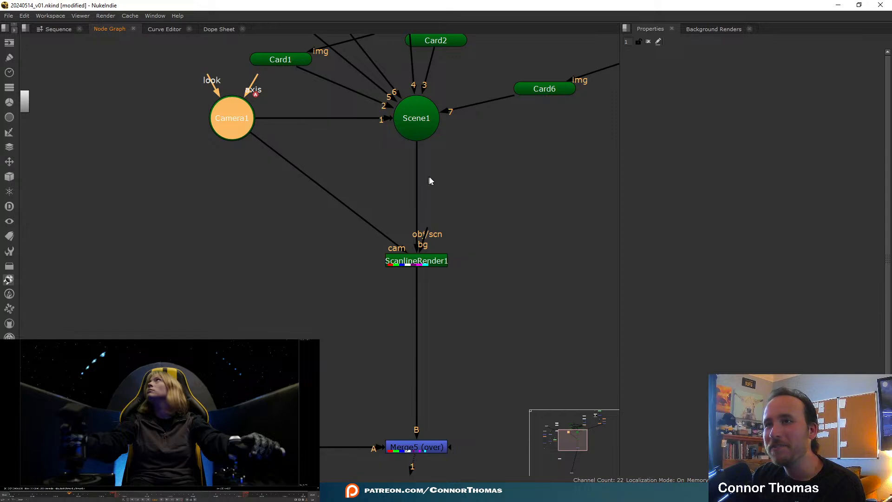
pyautogui.scroll(-6, 442, 263)
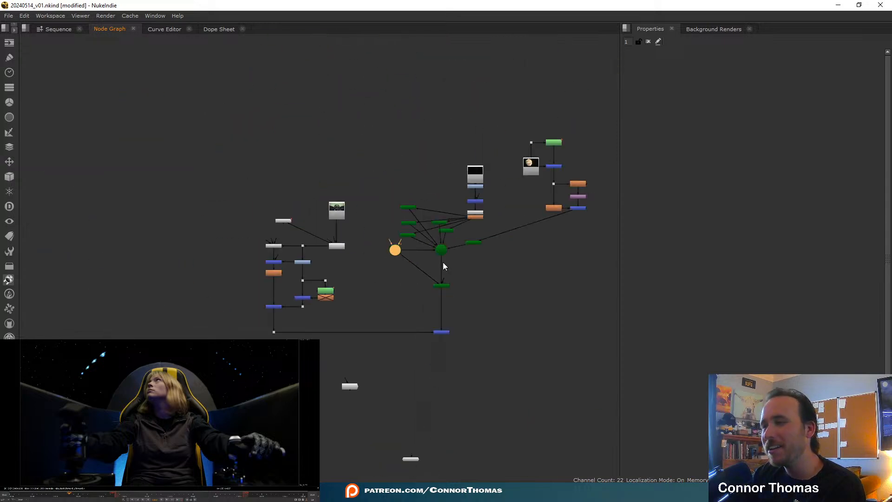
pyautogui.scroll(6, 443, 266)
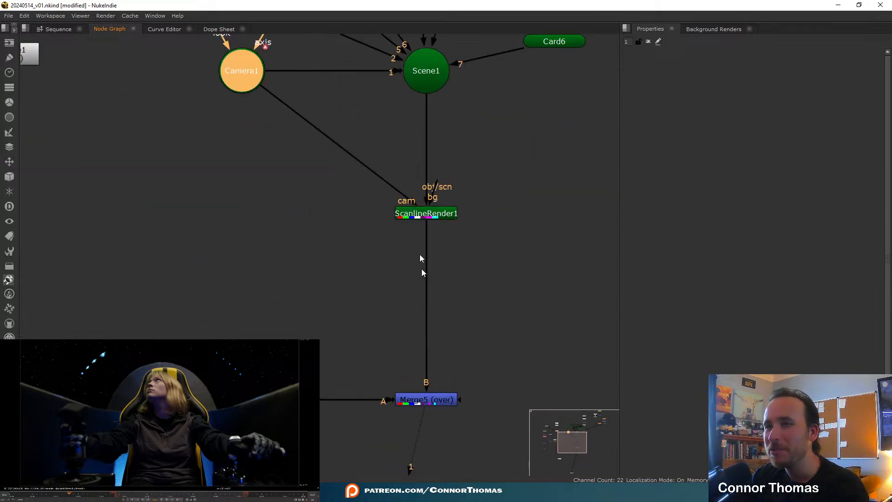
# - Insert a ZDefocus node between the ScanlineRender and the over merge
pyautogui.click(423, 212)
pyautogui.press('Tab')
pyautogui.write('zde')
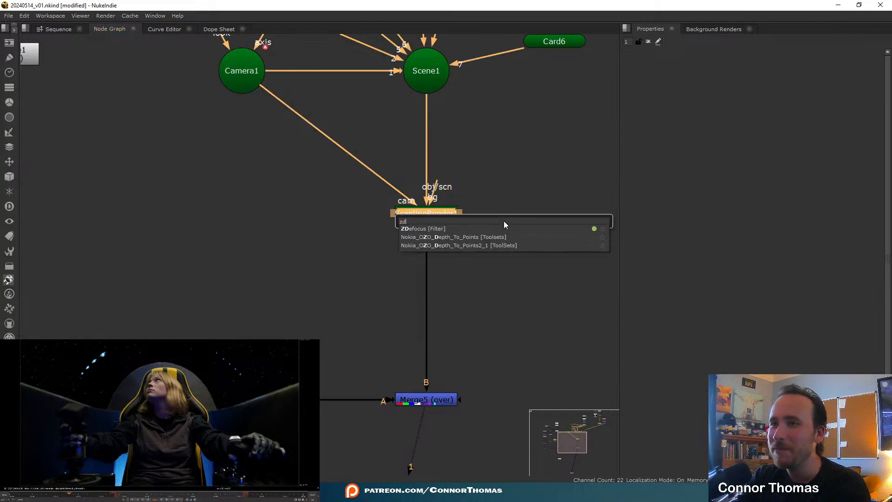
pyautogui.press('Return')
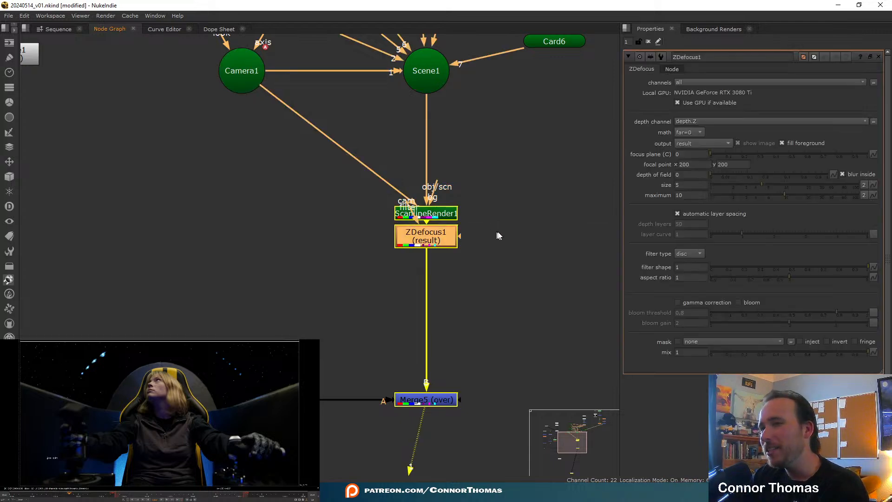
# - Set the ZDefocus1 node's size to 1.36 and its maximum to 7
pyautogui.click(855, 196)
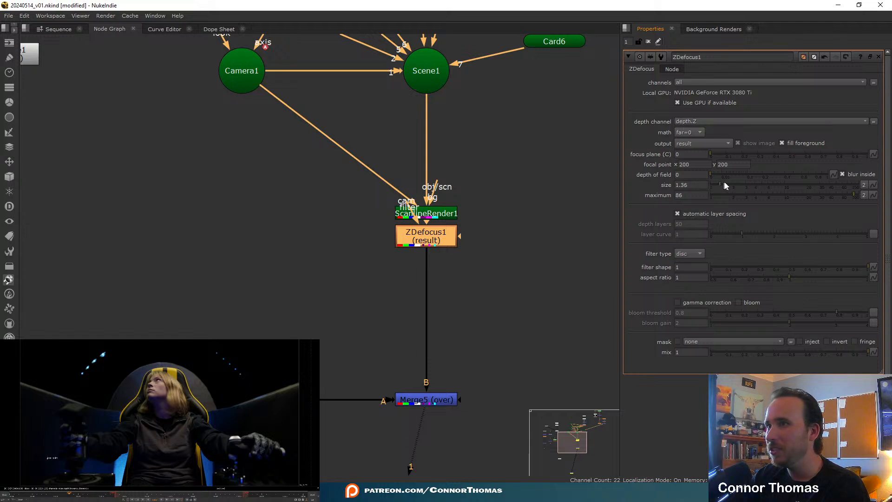
pyautogui.click(778, 195)
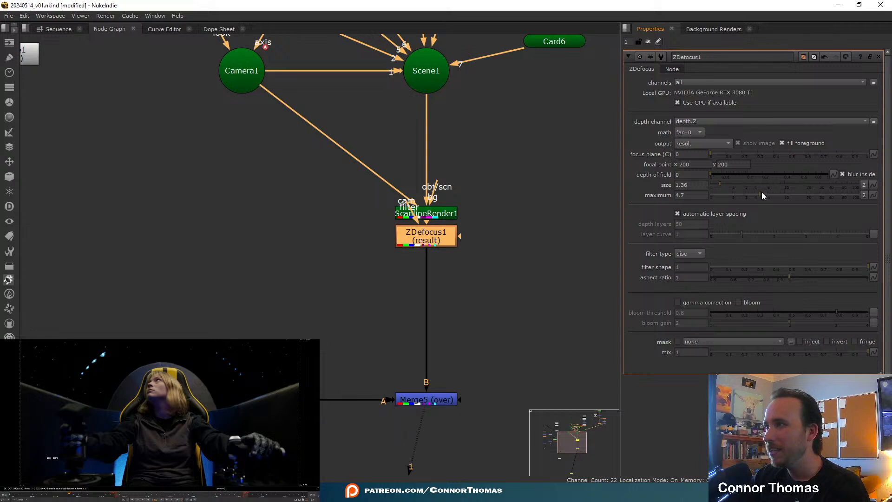
pyautogui.click(773, 192)
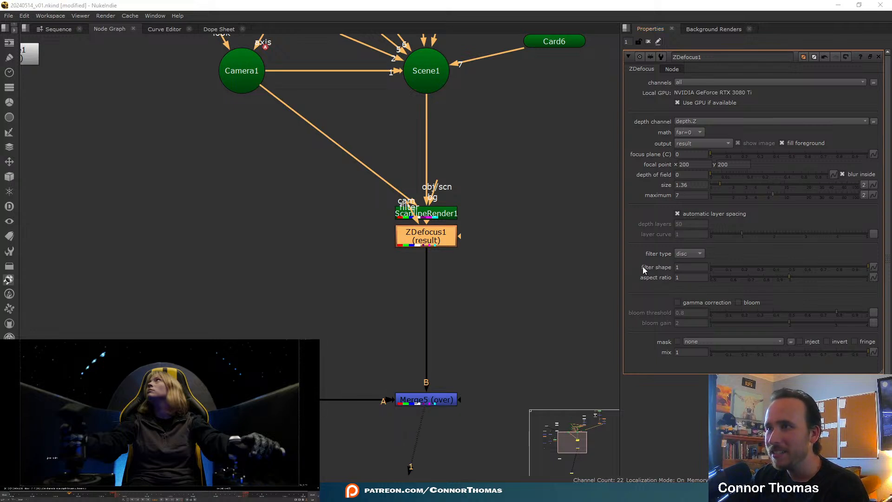
# - Set the ZDefocus1 filter type to bladed and move the node slightly down, clear of ScanlineRender1
pyautogui.click(692, 254)
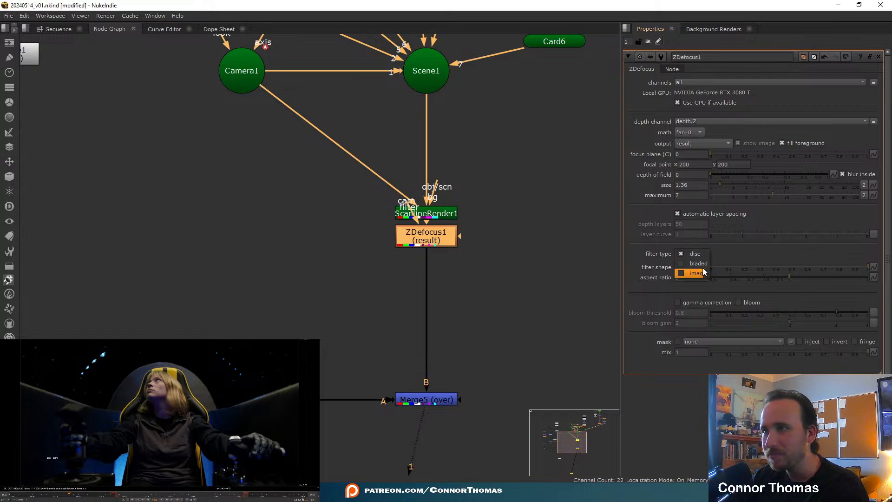
pyautogui.click(700, 264)
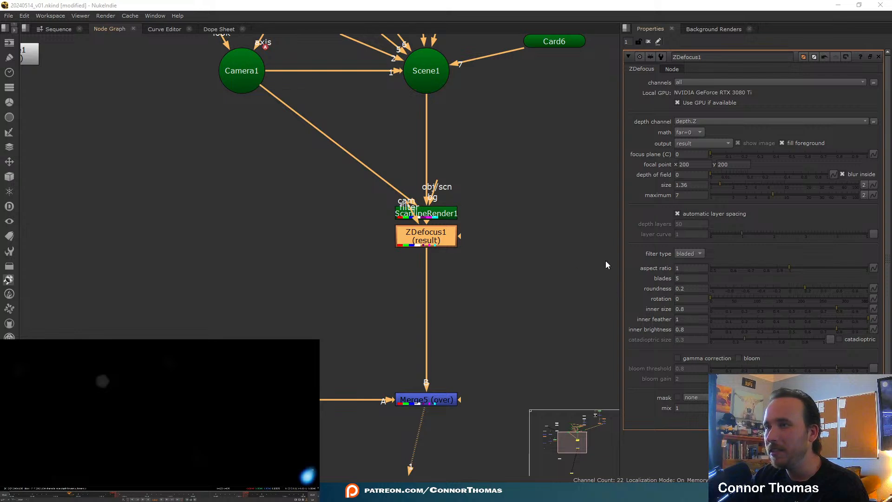
pyautogui.moveTo(420, 244); pyautogui.dragTo(420, 270)
pyautogui.moveTo(488, 257); pyautogui.dragTo(530, 229, button='middle')
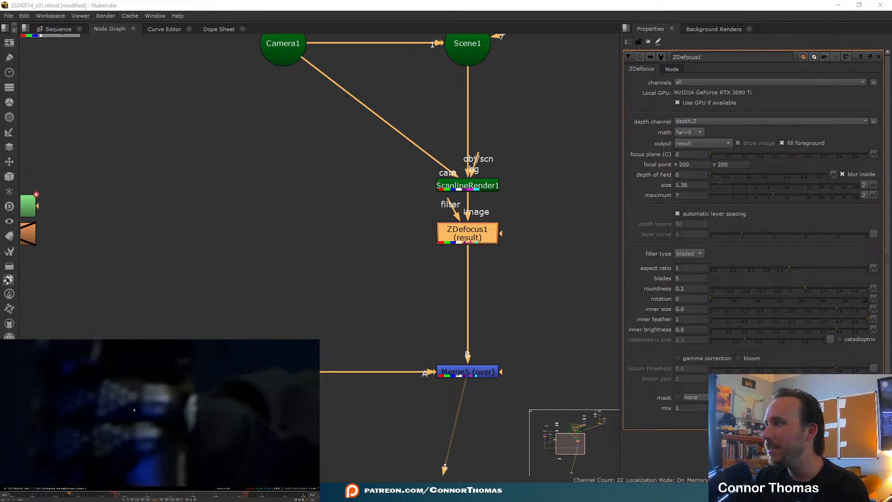
# - Examine the composited pilot shot at several frames, checking the defocused space background and the edges around the cockpit
pyautogui.keyDown('ctrl'); pyautogui.keyDown('shift'); pyautogui.moveTo(94, 387); pyautogui.dragTo(144, 416); pyautogui.keyUp('shift'); pyautogui.keyUp('ctrl')
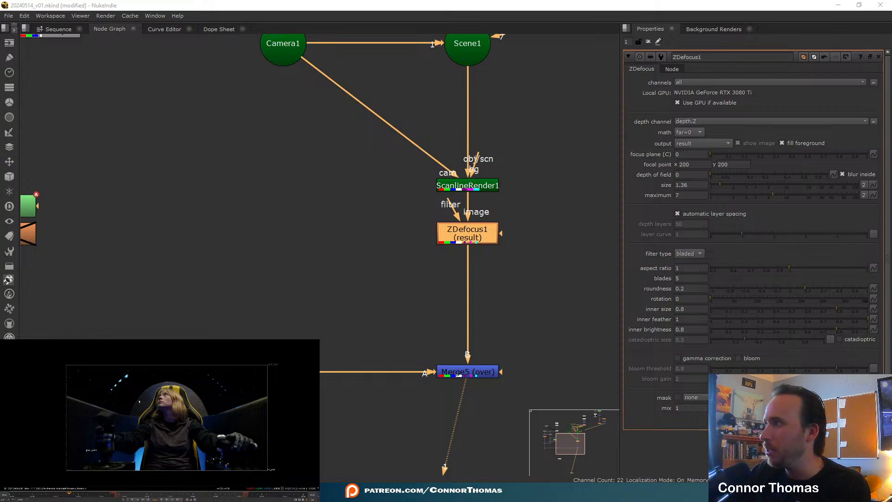
pyautogui.click(230, 495)
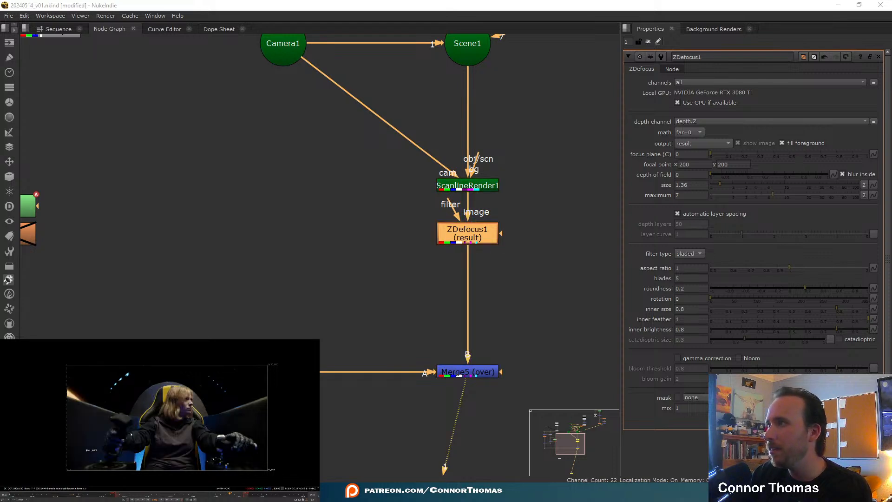
pyautogui.click(215, 495)
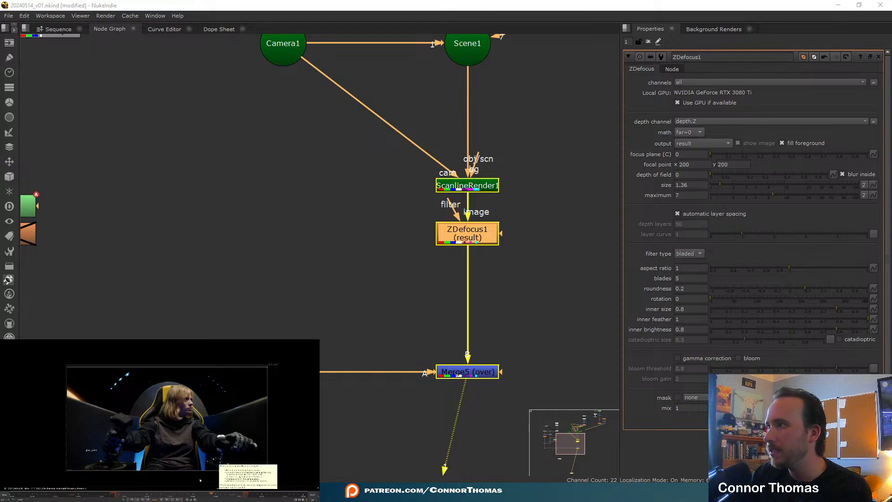
pyautogui.click(252, 495)
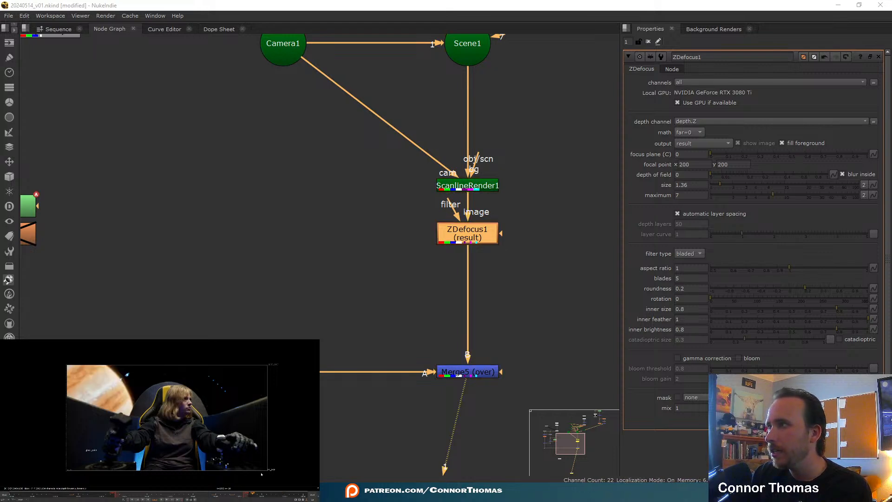
pyautogui.scroll(5, 101, 383)
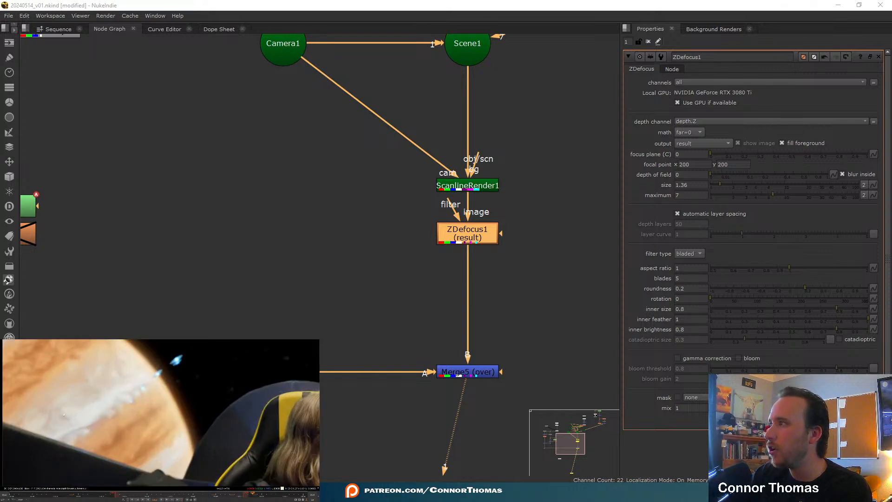
pyautogui.scroll(-7, 94, 426)
pyautogui.scroll(4, 95, 427)
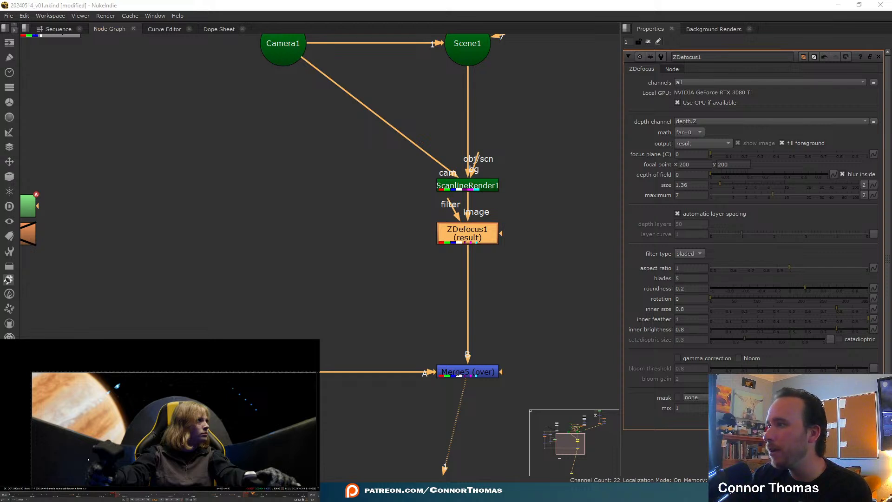
pyautogui.scroll(-3, 143, 429)
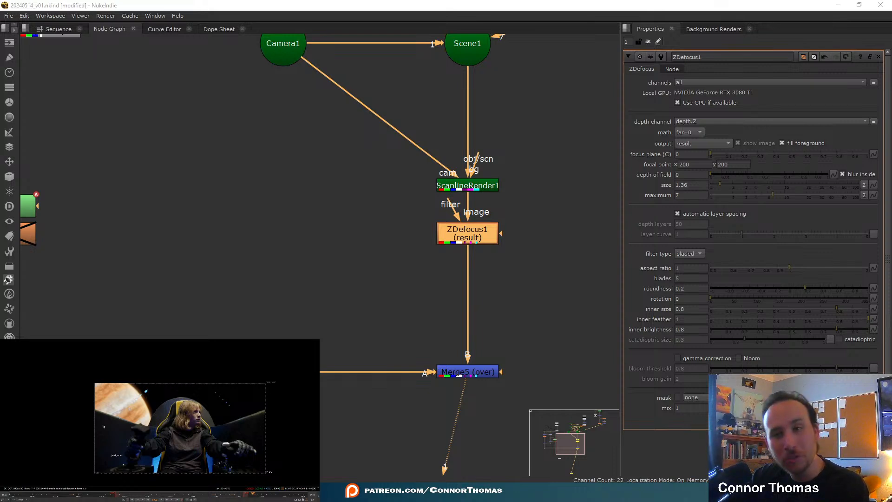
# - Insert a LightWrap node below Merge2 on the keyed foreground branch and connect its B input to ZDefocus1
pyautogui.scroll(-3, 440, 240)
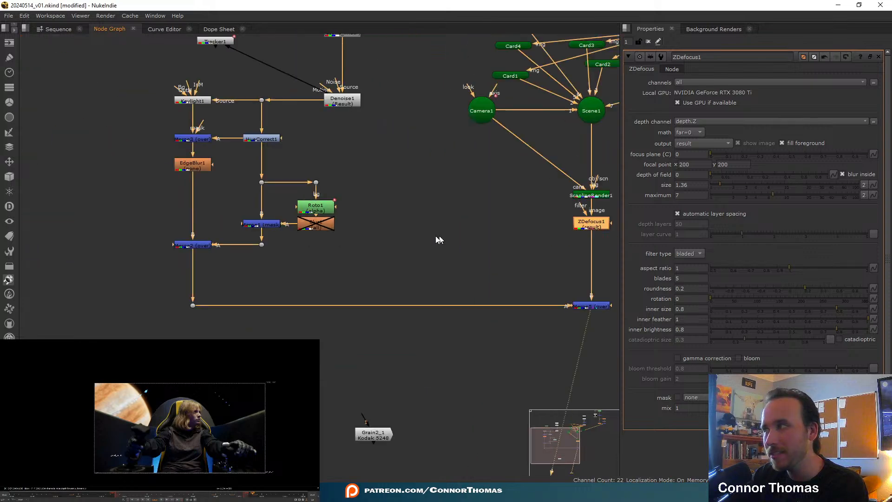
pyautogui.moveTo(439, 240); pyautogui.dragTo(366, 217, button='middle')
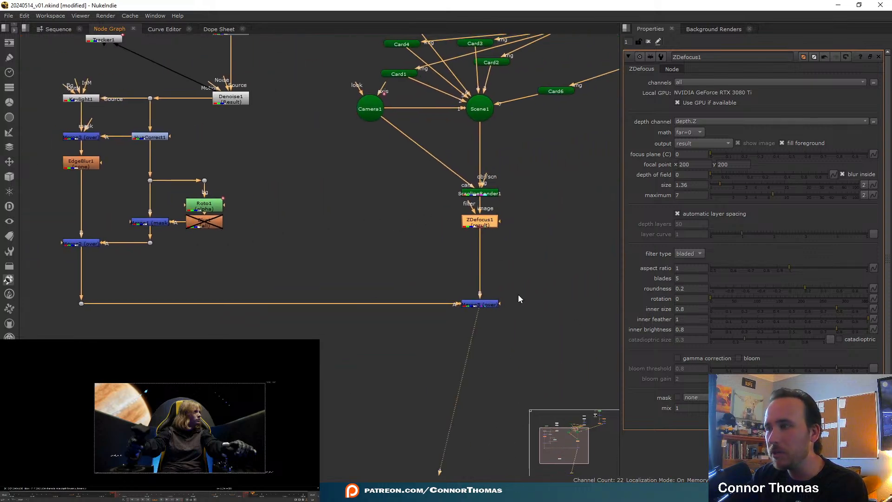
pyautogui.moveTo(448, 300); pyautogui.dragTo(564, 289, button='middle')
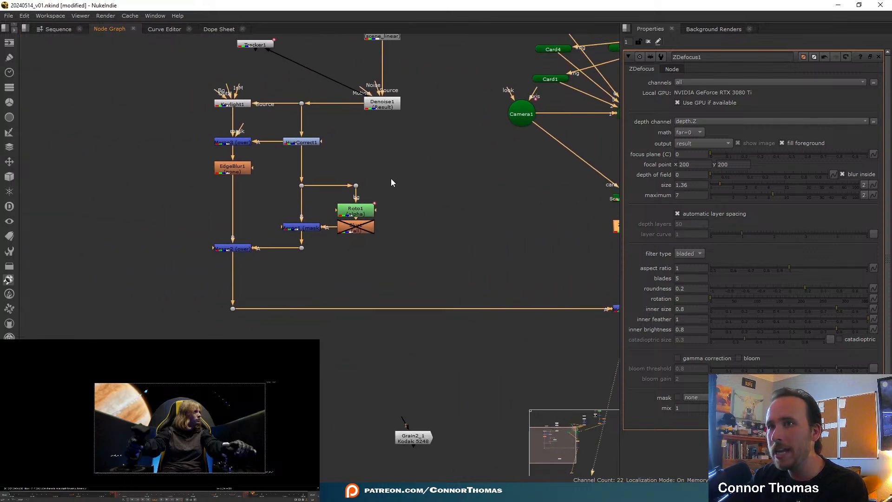
pyautogui.moveTo(391, 179); pyautogui.dragTo(377, 232, button='middle')
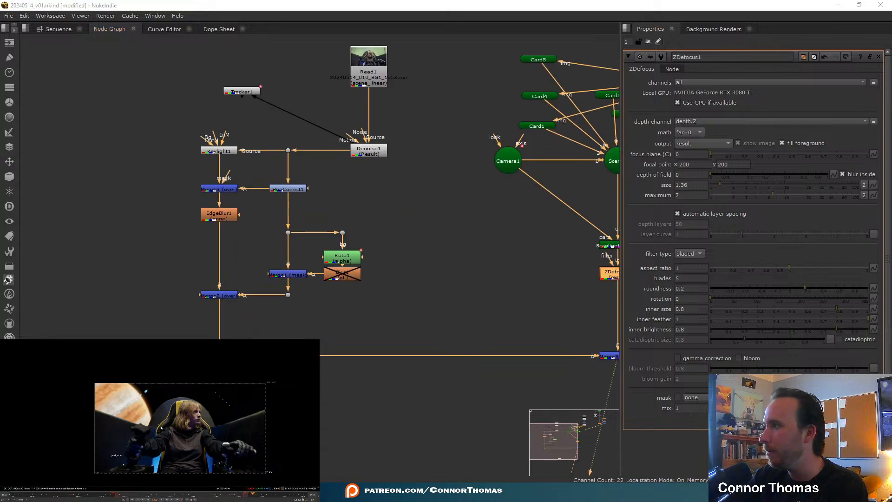
pyautogui.moveTo(391, 367); pyautogui.dragTo(306, 294, button='middle')
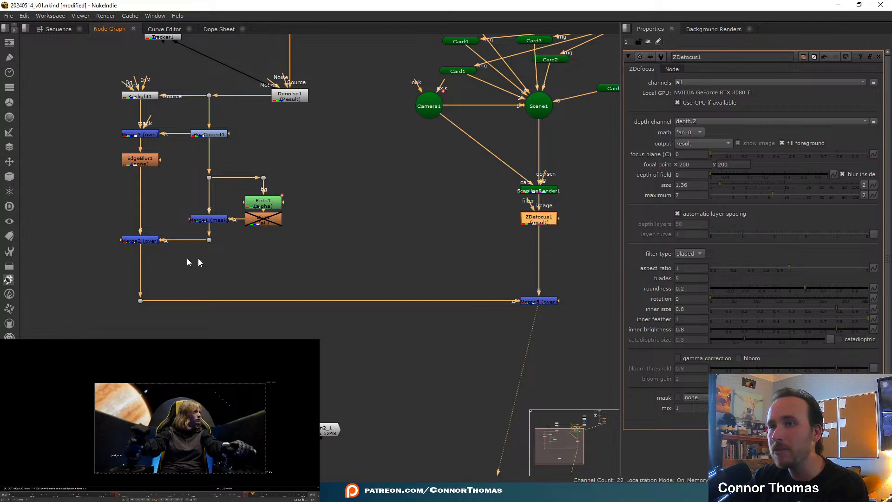
pyautogui.click(141, 241)
pyautogui.press('Tab')
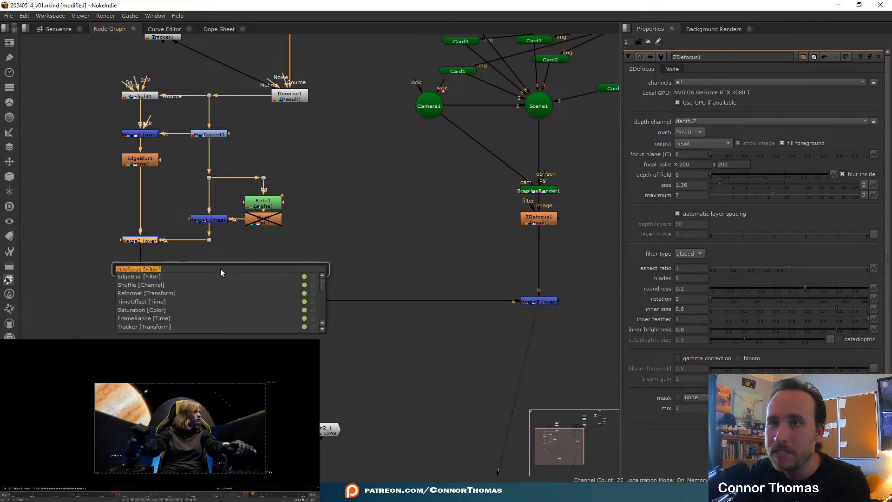
pyautogui.write('lighty')
pyautogui.press('BackSpace')
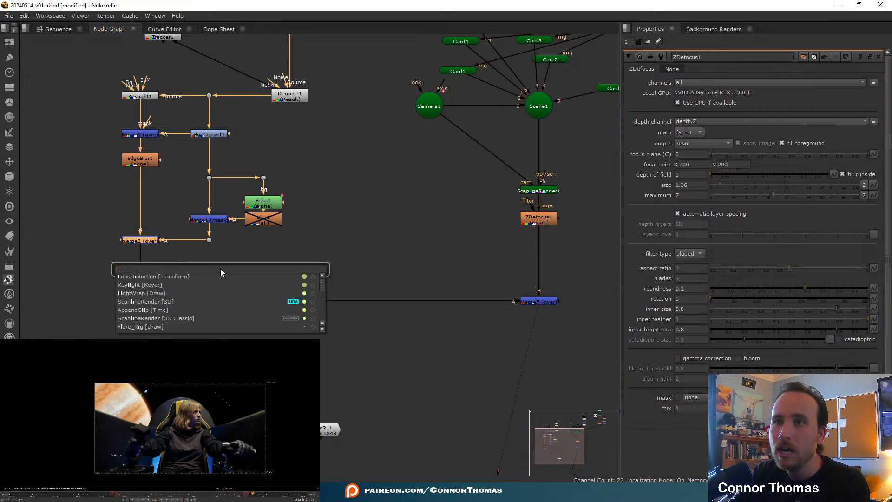
pyautogui.press('Down')
pyautogui.press('Down')
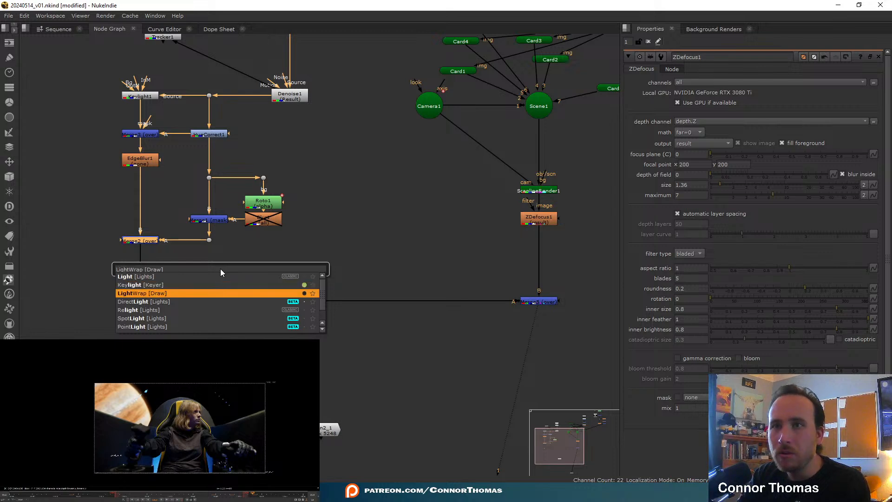
pyautogui.press('Return')
pyautogui.moveTo(151, 252); pyautogui.dragTo(534, 224)
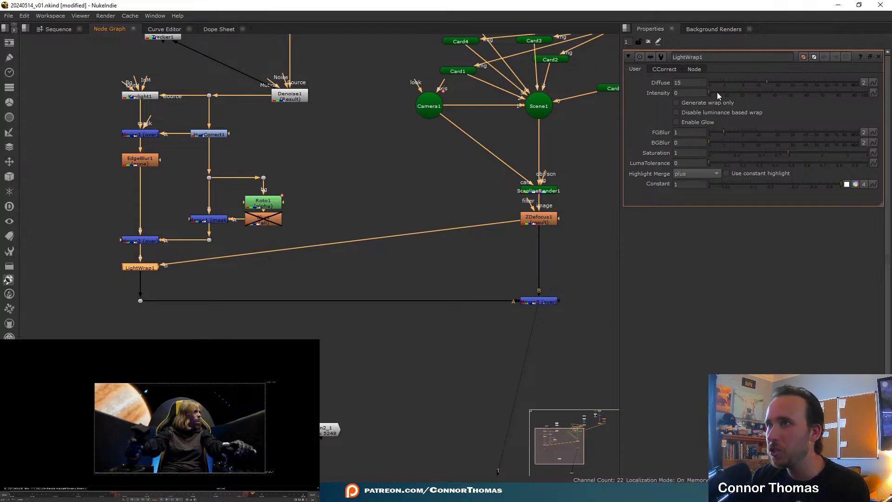
# - Set the LightWrap1 intensity to 9.5 and its diffuse to 100
pyautogui.moveTo(718, 94); pyautogui.dragTo(820, 95)
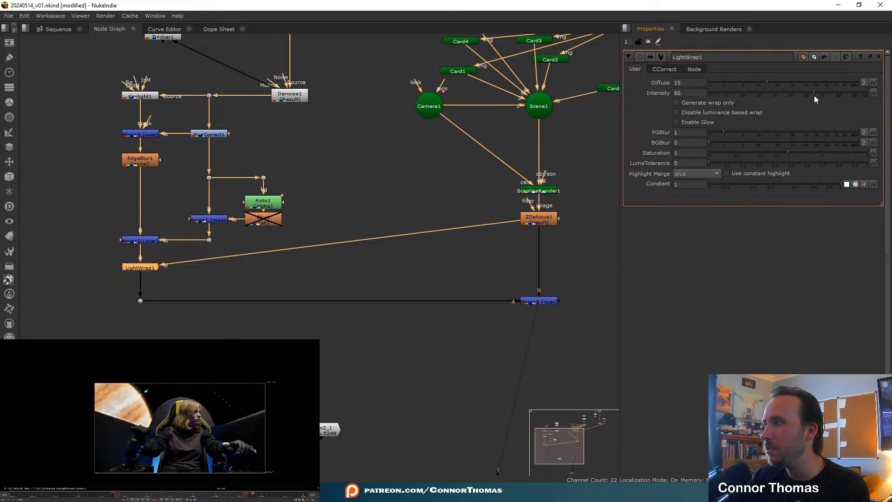
pyautogui.scroll(5, 128, 412)
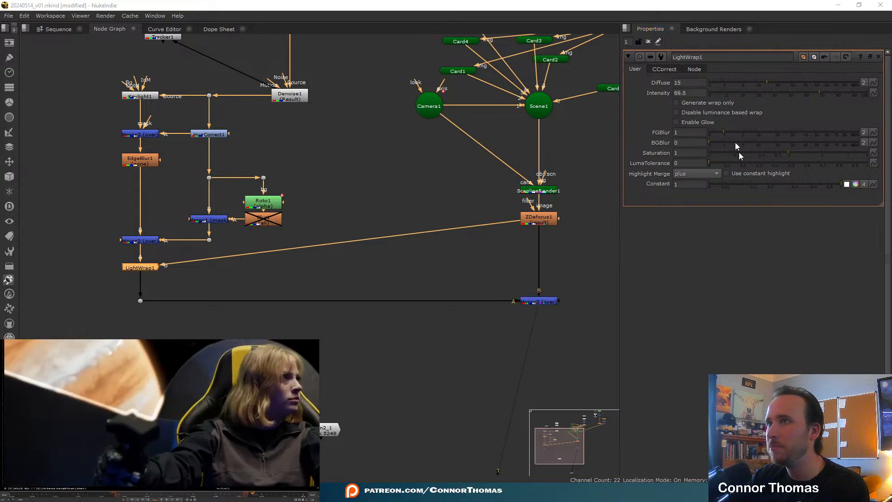
pyautogui.click(725, 95)
pyautogui.moveTo(767, 85); pyautogui.dragTo(859, 85)
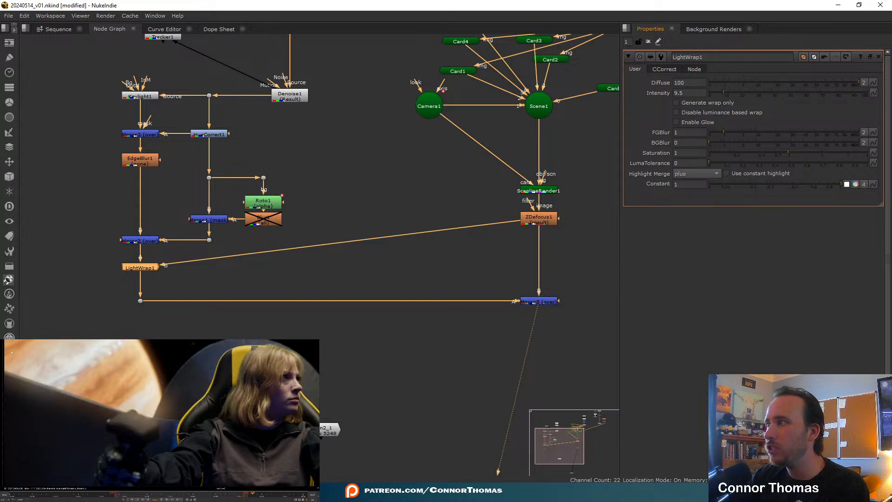
# - Check the wrap along the cockpit edge against the planet and set the LightWrap1 intensity to 6
pyautogui.scroll(-5, 193, 438)
pyautogui.scroll(5, 193, 439)
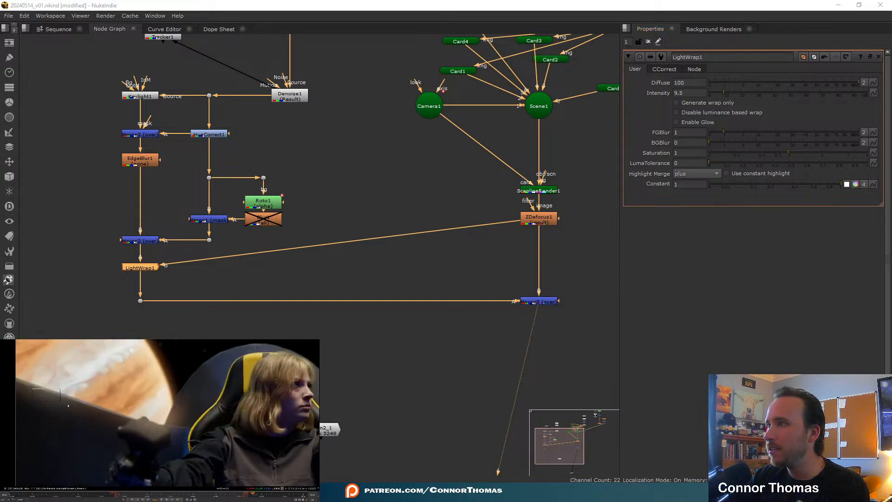
pyautogui.moveTo(68, 406); pyautogui.dragTo(93, 407, button='middle')
pyautogui.scroll(-4, 137, 418)
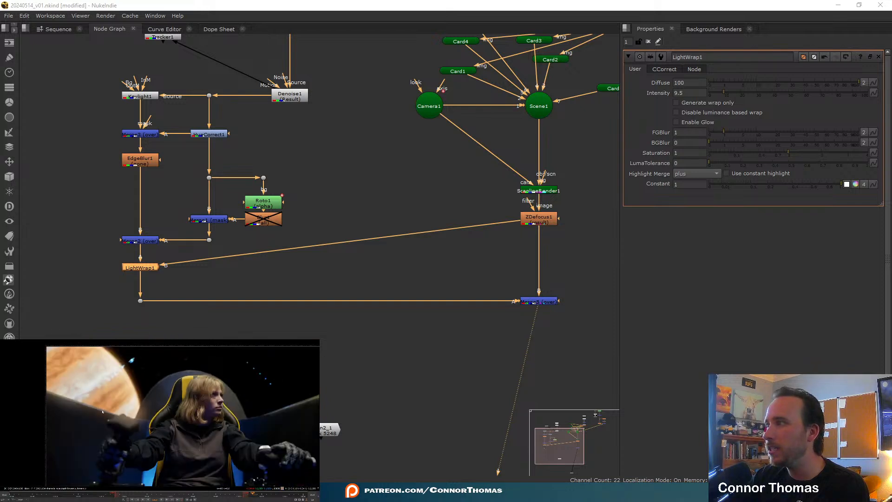
pyautogui.scroll(2, 205, 428)
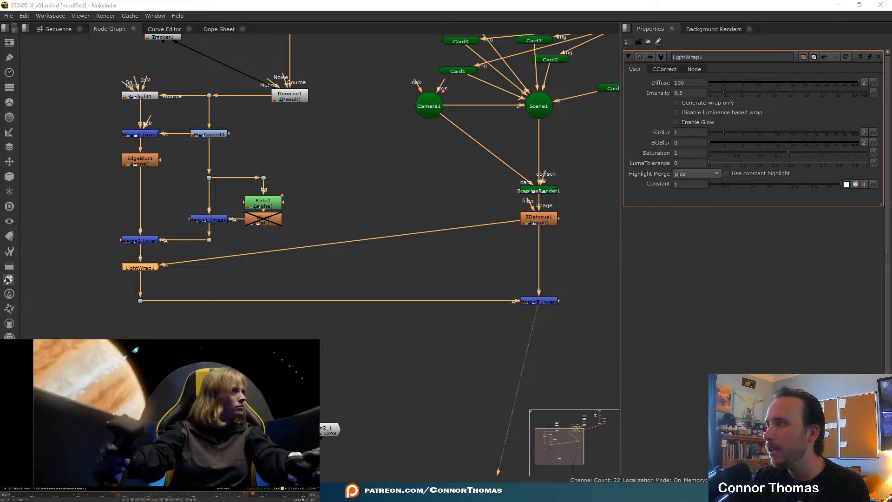
pyautogui.click(717, 94)
pyautogui.moveTo(717, 95); pyautogui.dragTo(720, 94)
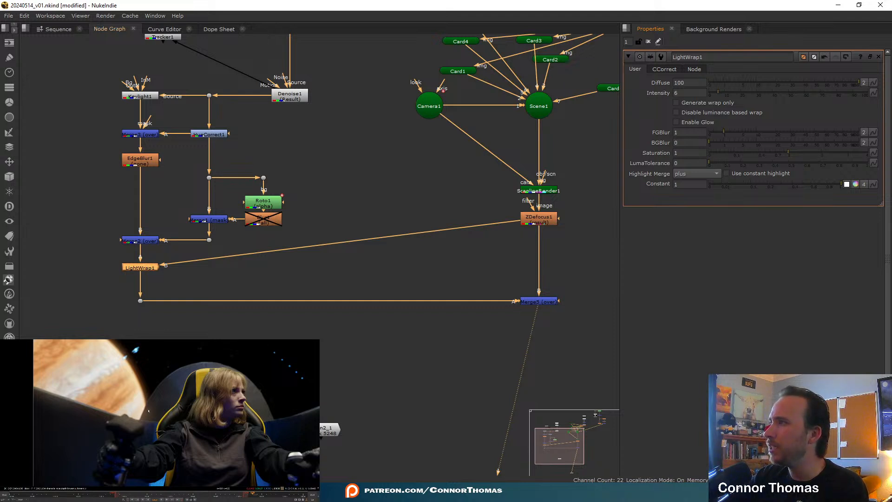
# - Delete the LightWrap1 node from the foreground branch
pyautogui.moveTo(149, 400); pyautogui.dragTo(136, 415)
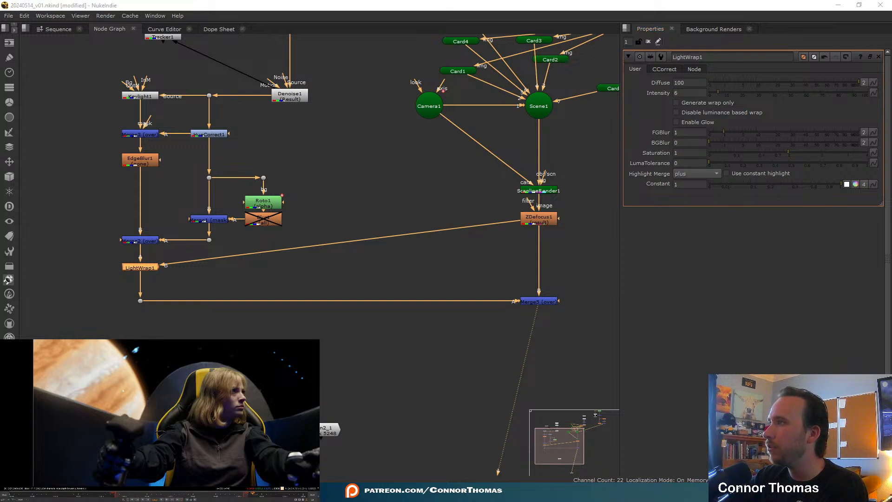
pyautogui.moveTo(159, 356); pyautogui.dragTo(186, 343)
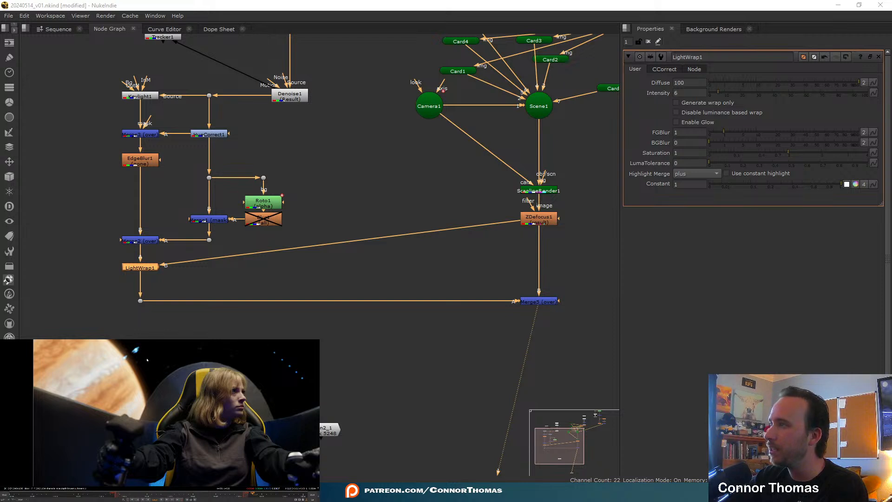
pyautogui.moveTo(133, 366); pyautogui.dragTo(141, 378)
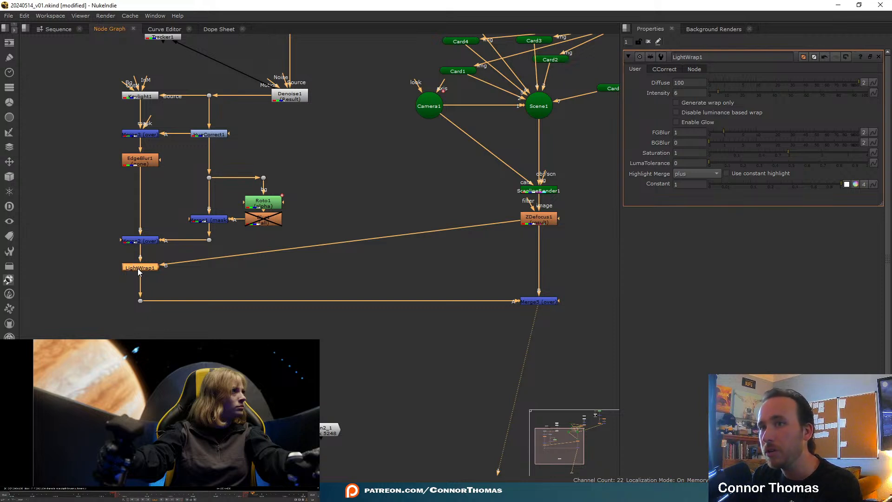
pyautogui.press('Delete')
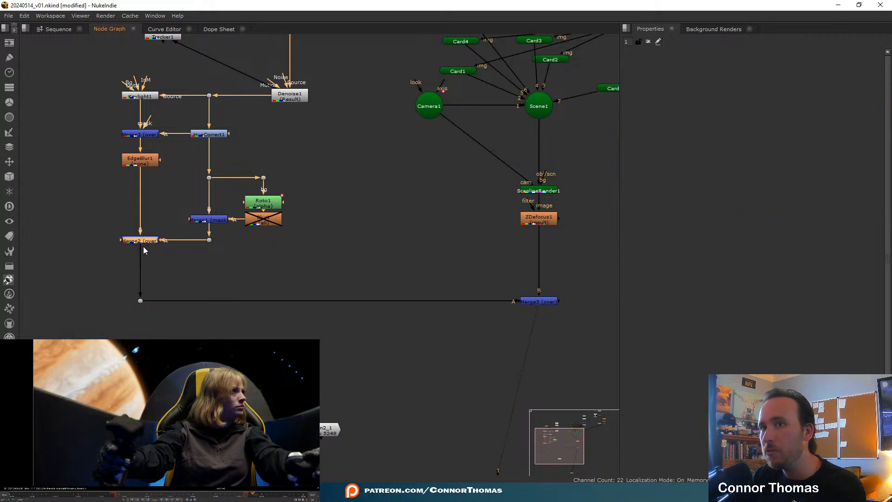
# - Add a Blur node beside the foreground branch, connect its input to Merge2, and show its output in the viewer
pyautogui.click(261, 282)
pyautogui.press('Tab')
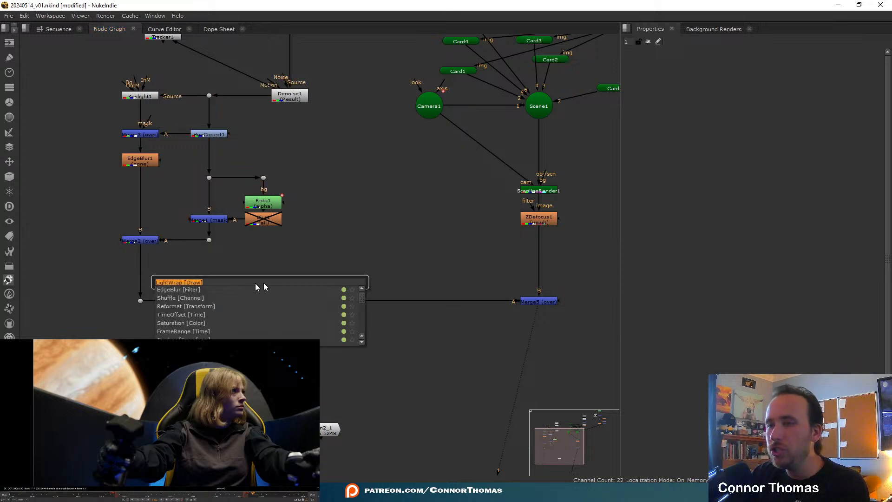
pyautogui.write('blur')
pyautogui.press('Return')
pyautogui.moveTo(251, 268); pyautogui.dragTo(144, 240)
pyautogui.press('1')
pyautogui.click(316, 279)
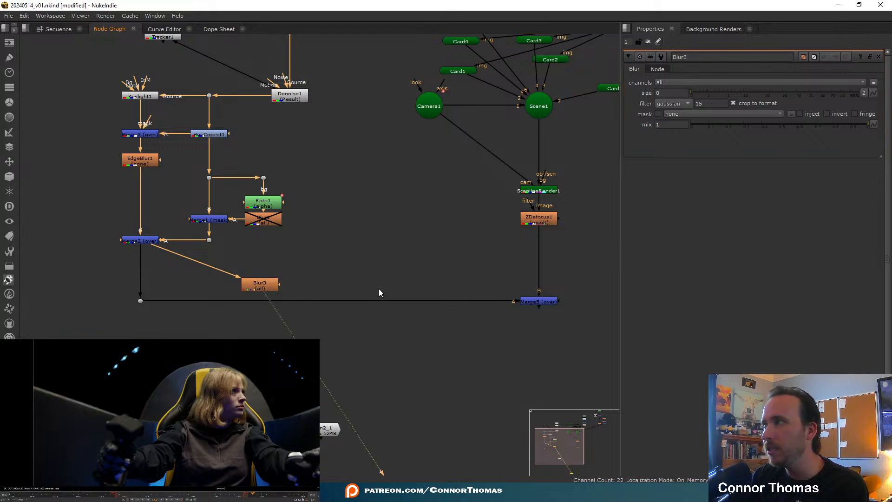
# - Reconnect Blur3's input to ZDefocus1 and place the node between the foreground and background branches
pyautogui.moveTo(161, 249); pyautogui.dragTo(513, 221)
pyautogui.moveTo(229, 290); pyautogui.dragTo(337, 249)
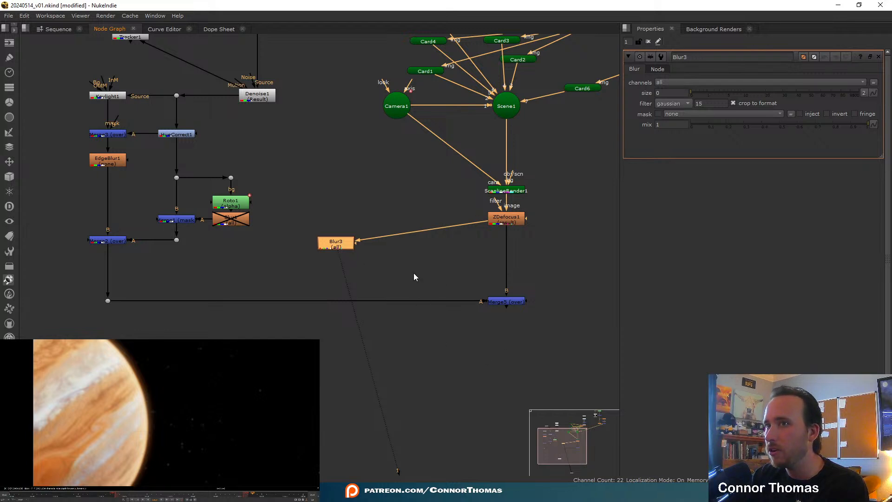
pyautogui.moveTo(335, 248); pyautogui.dragTo(334, 252)
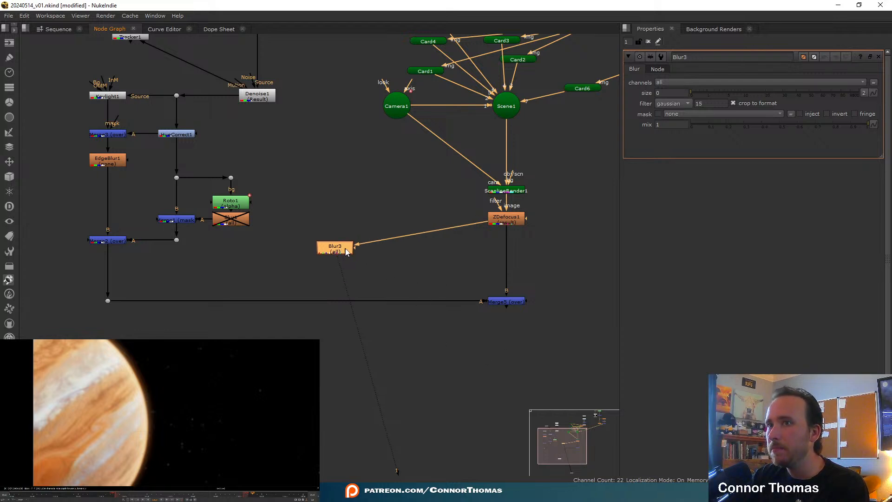
# - Insert a Merge node above Blur3, with its B input routed from ZDefocus1 through a dot and its A input connected to the foreground dot
pyautogui.click(393, 266)
pyautogui.press('m')
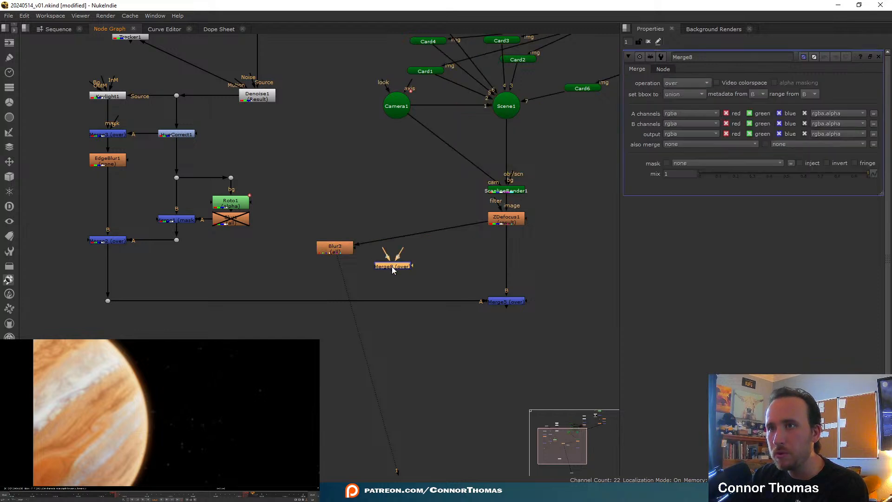
pyautogui.click(338, 220)
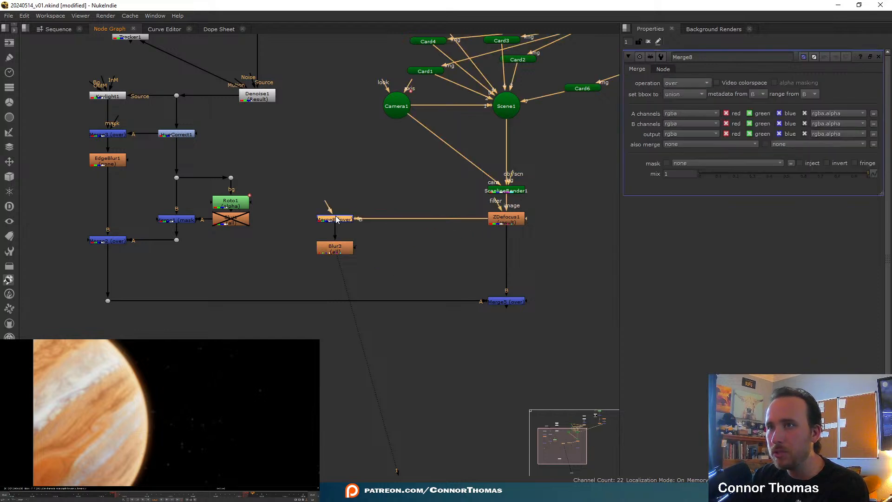
pyautogui.moveTo(338, 219); pyautogui.dragTo(108, 301)
pyautogui.moveTo(373, 246); pyautogui.dragTo(332, 229)
pyautogui.keyDown('ctrl'); pyautogui.moveTo(421, 217); pyautogui.dragTo(105, 302); pyautogui.keyUp('ctrl')
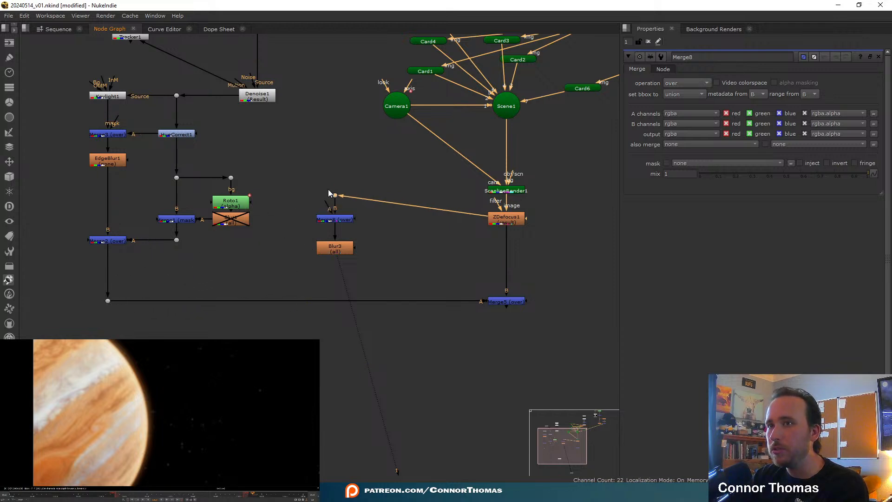
pyautogui.moveTo(315, 212); pyautogui.dragTo(108, 301)
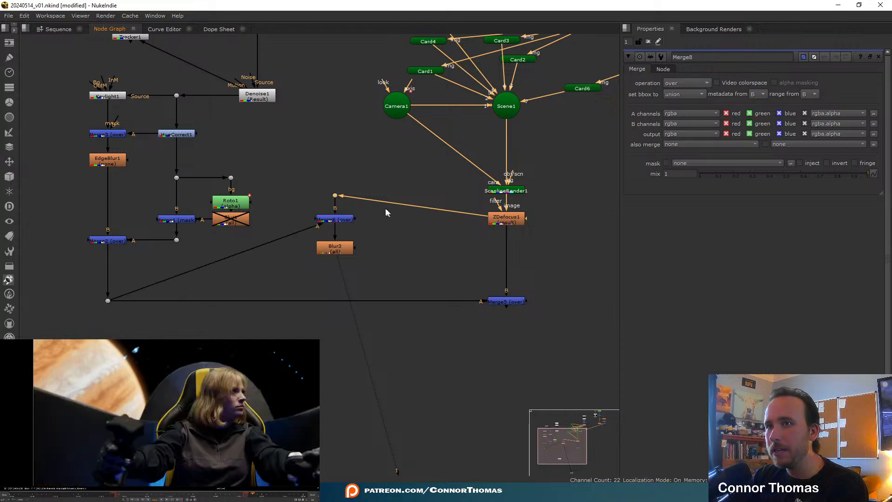
# - Set the operation of Merge8 above Blur3 to mask
pyautogui.scroll(3, 317, 254)
pyautogui.click(312, 242)
pyautogui.click(678, 83)
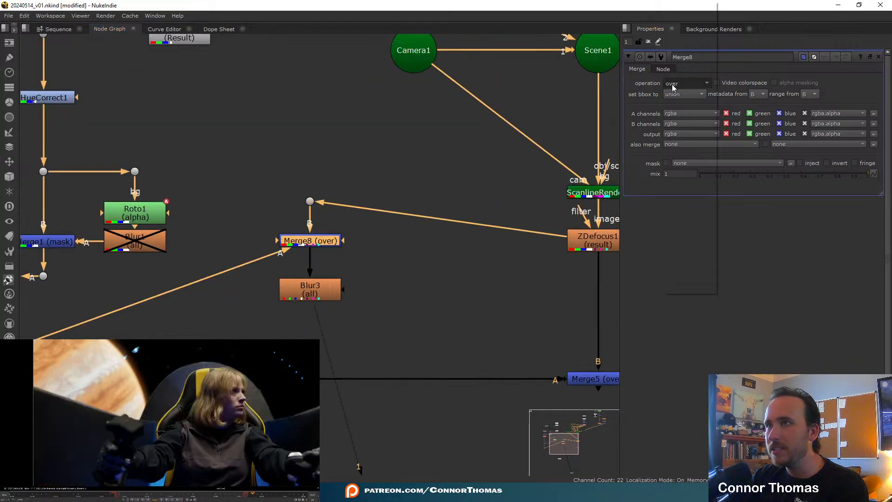
pyautogui.click(686, 152)
pyautogui.moveTo(493, 204); pyautogui.dragTo(607, 193, button='middle')
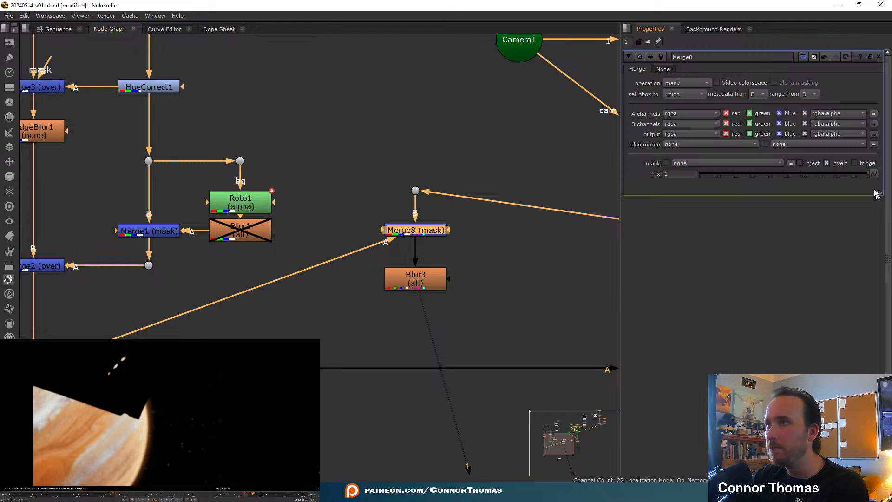
# - Try the mask invert option and the alternative bounding-box settings on Merge8, restoring the bounding box to union
pyautogui.click(828, 165)
pyautogui.click(827, 164)
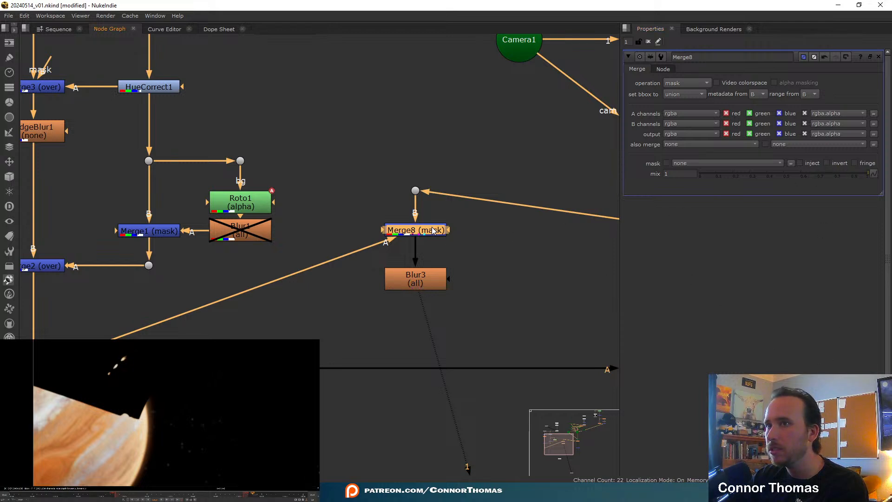
pyautogui.moveTo(415, 233); pyautogui.dragTo(337, 236, button='middle')
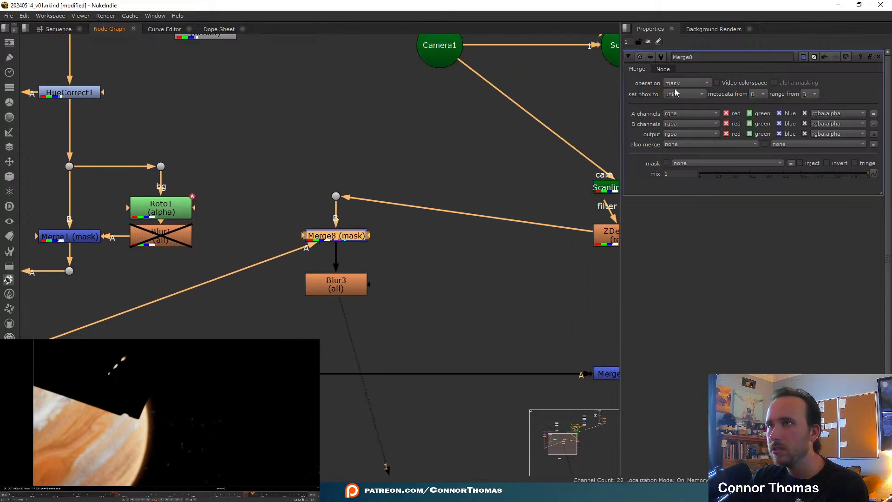
pyautogui.click(693, 95)
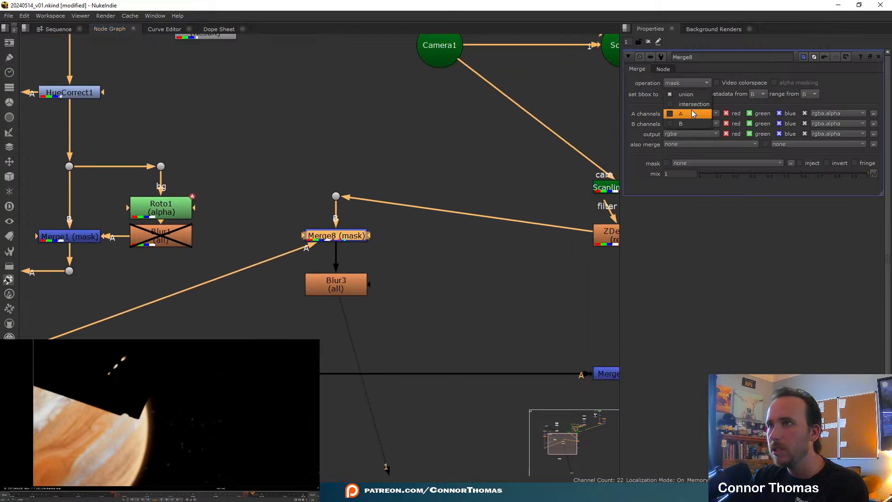
pyautogui.click(694, 104)
pyautogui.click(692, 94)
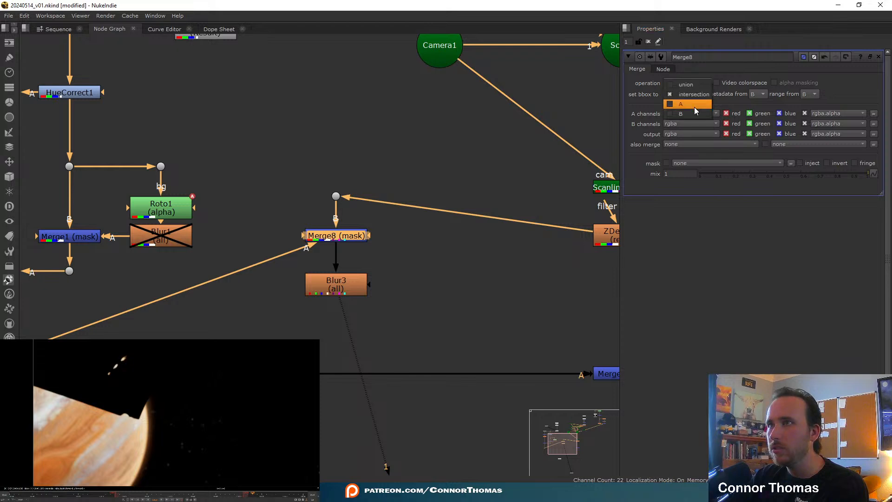
pyautogui.click(694, 113)
pyautogui.click(696, 100)
pyautogui.click(691, 85)
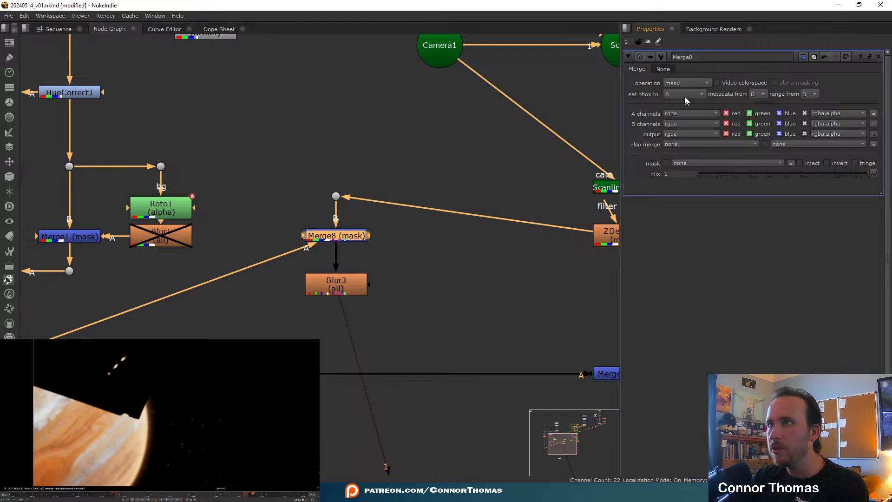
pyautogui.click(686, 75)
pyautogui.moveTo(344, 259); pyautogui.dragTo(415, 249, button='middle')
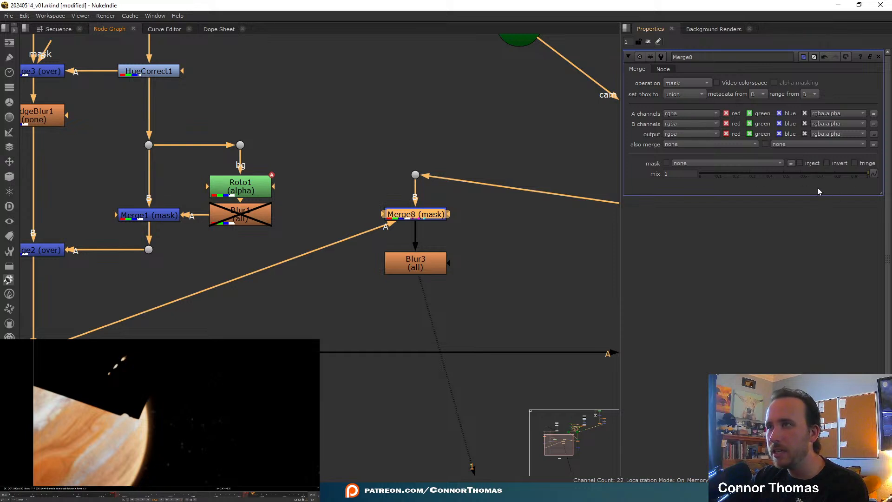
# - Add an Invert node and insert it between the foreground dot and Merge8's A input
pyautogui.moveTo(461, 218); pyautogui.dragTo(487, 224, button='middle')
pyautogui.click(402, 277)
pyautogui.press('Tab')
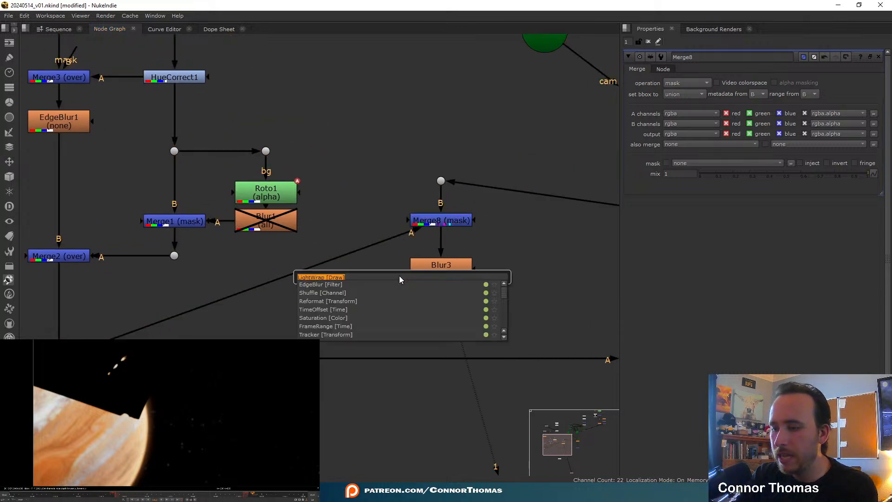
pyautogui.write('inv')
pyautogui.press('Return')
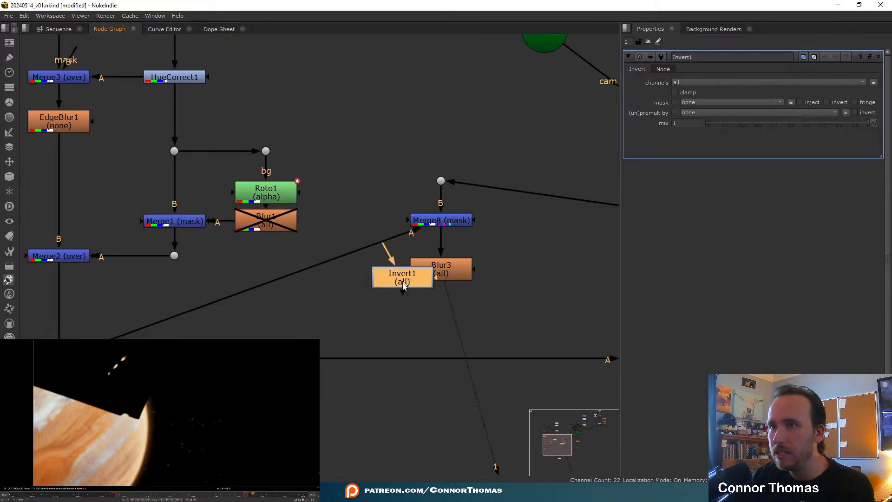
pyautogui.moveTo(400, 279); pyautogui.dragTo(353, 224)
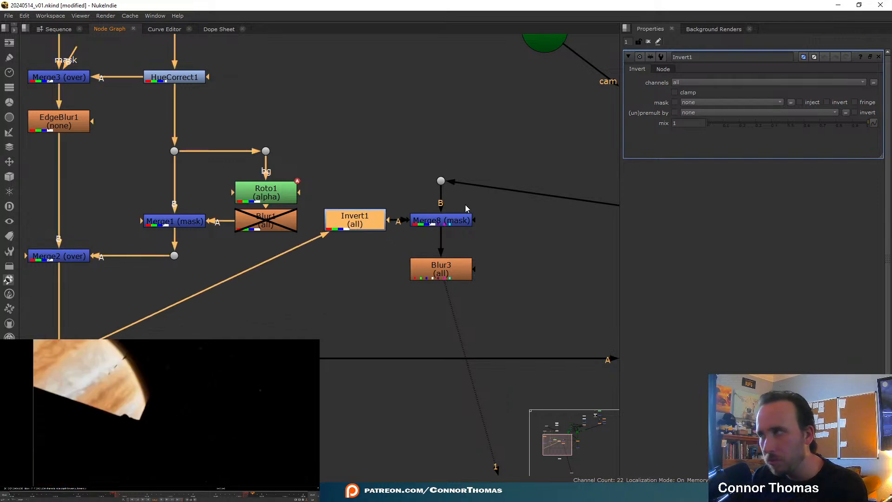
pyautogui.moveTo(429, 233); pyautogui.dragTo(365, 287, button='middle')
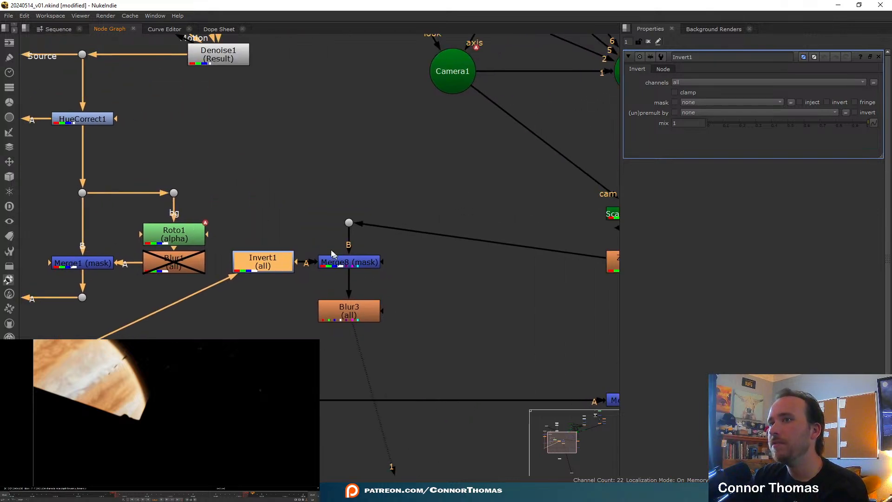
# - Hide the input of the dot above Merge8 and move the Invert, Merge8 and Blur3 group closer to the background branch
pyautogui.doubleClick(349, 222)
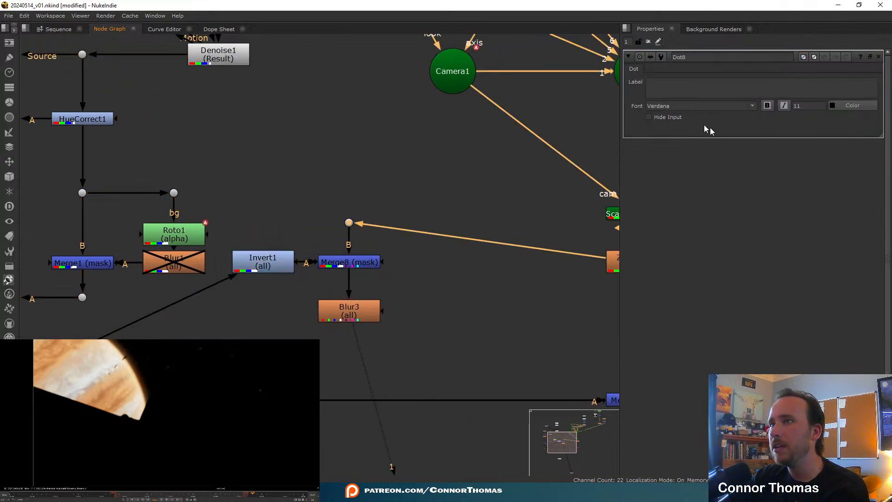
pyautogui.click(668, 118)
pyautogui.click(384, 288)
pyautogui.moveTo(384, 288); pyautogui.dragTo(348, 266, button='middle')
pyautogui.moveTo(321, 294); pyautogui.dragTo(395, 280, button='middle')
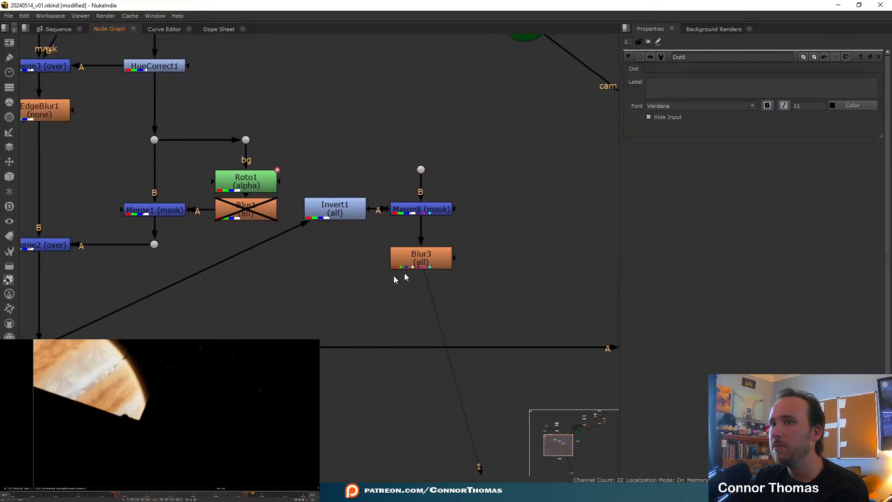
pyautogui.moveTo(261, 319); pyautogui.dragTo(524, 146)
pyautogui.moveTo(427, 215); pyautogui.dragTo(501, 218)
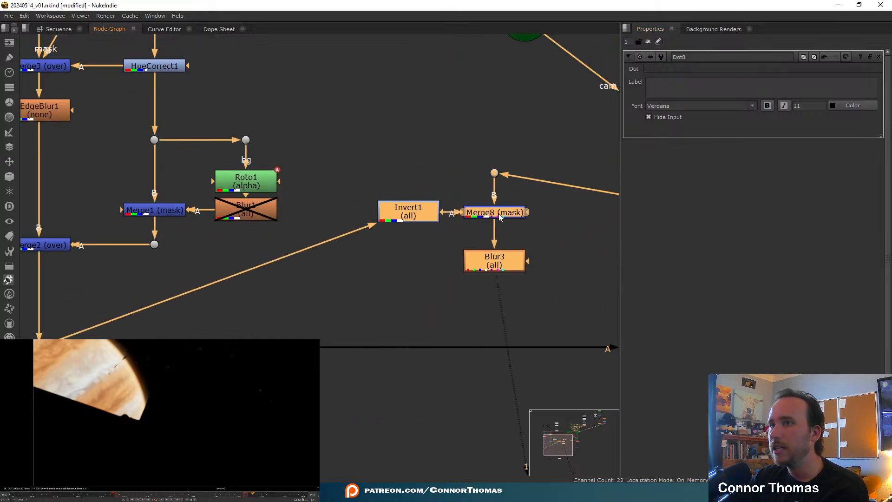
pyautogui.click(419, 295)
# - Set the Blur3 size to 300 and check the blurred planet in the viewer
pyautogui.doubleClick(487, 264)
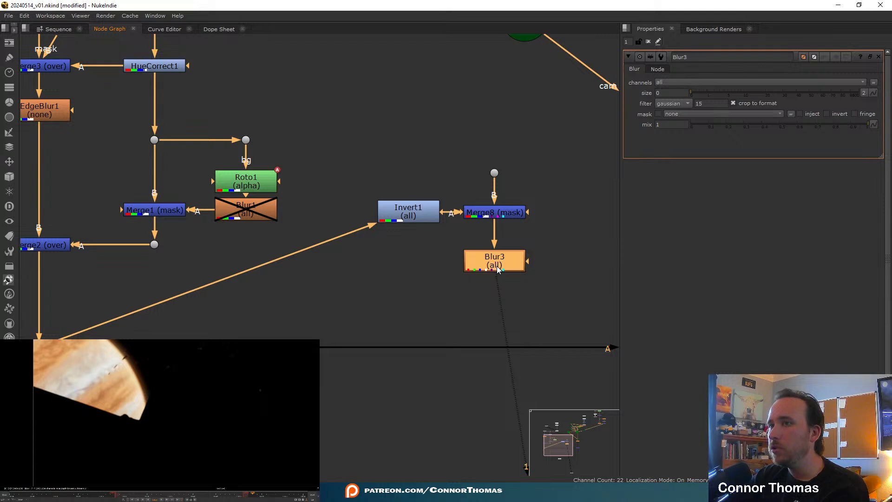
pyautogui.moveTo(707, 94); pyautogui.dragTo(858, 94)
pyautogui.moveTo(683, 93); pyautogui.dragTo(647, 90)
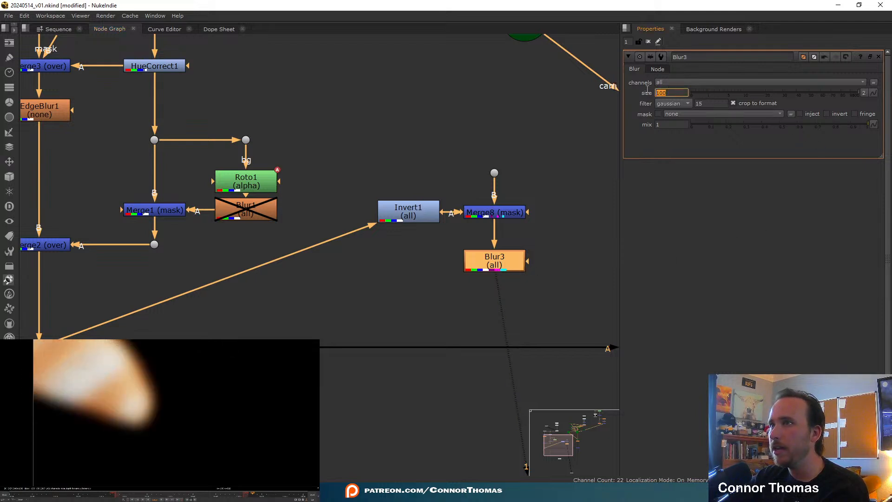
pyautogui.write('300')
pyautogui.press('Return')
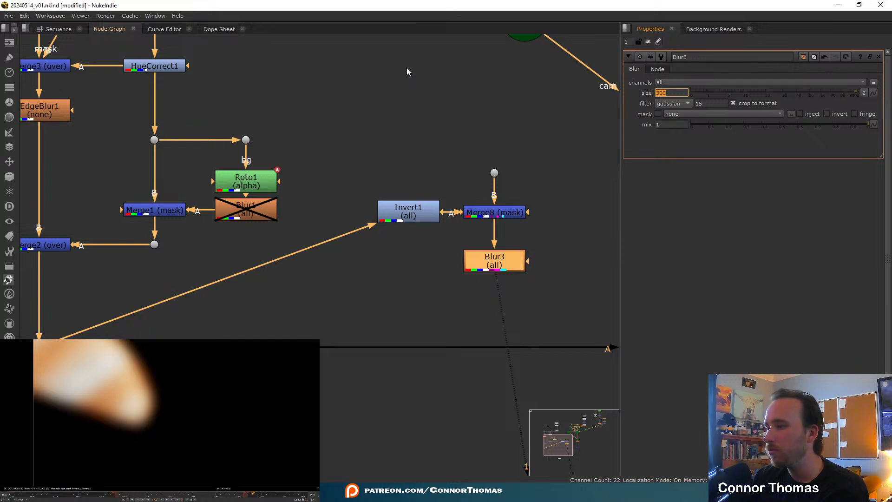
pyautogui.moveTo(70, 363); pyautogui.dragTo(205, 442)
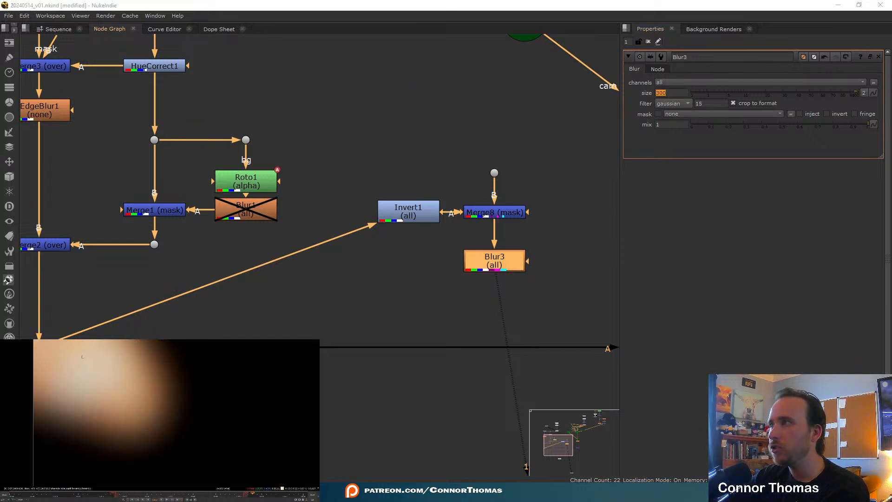
pyautogui.press('f')
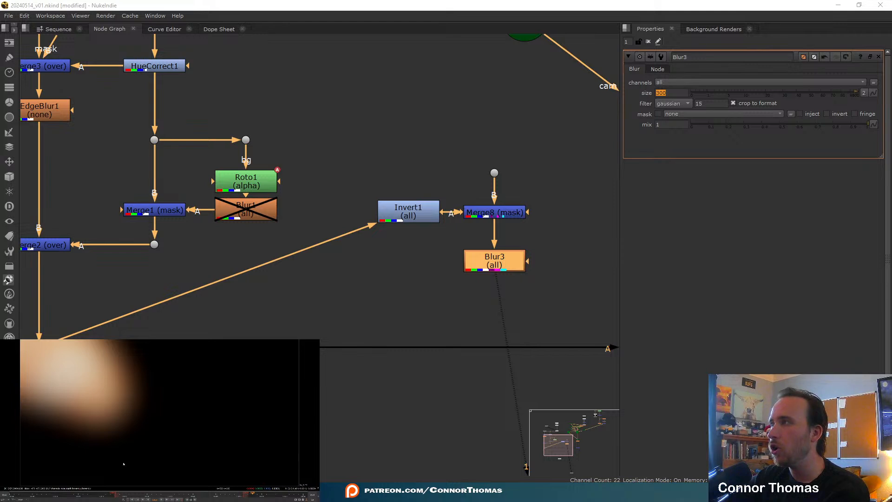
# - Add a Merge node below Merge5, connect its A input to Blur3, and insert a dot on that connection beneath Blur3
pyautogui.moveTo(414, 291); pyautogui.dragTo(287, 249, button='middle')
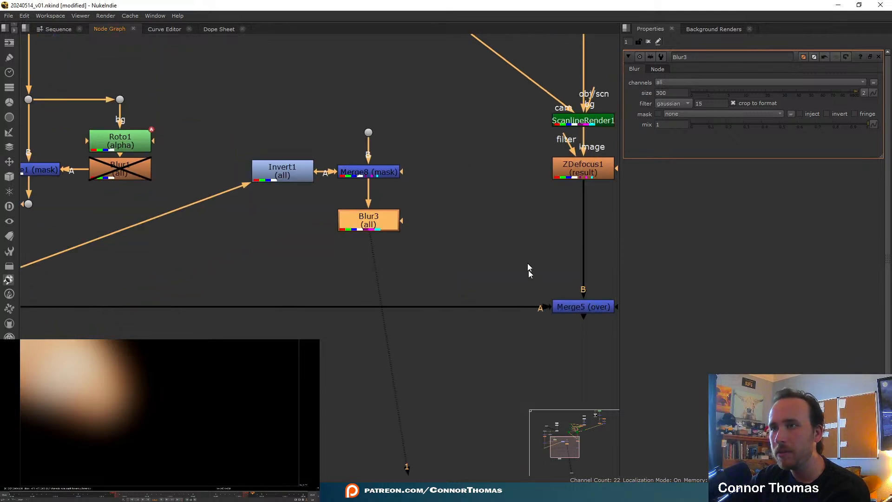
pyautogui.click(528, 263)
pyautogui.moveTo(531, 254); pyautogui.dragTo(483, 204, button='middle')
pyautogui.click(531, 258)
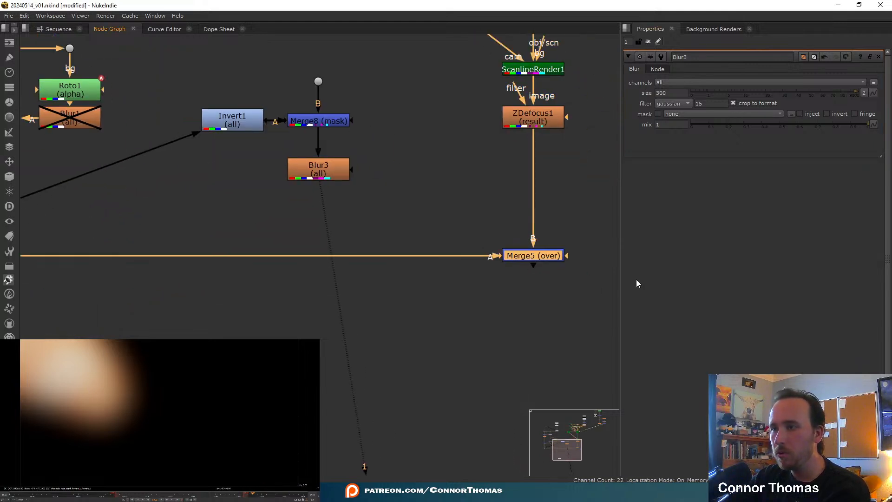
pyautogui.press('m')
pyautogui.moveTo(612, 262); pyautogui.dragTo(316, 173)
pyautogui.hotkey('shift', 'x')
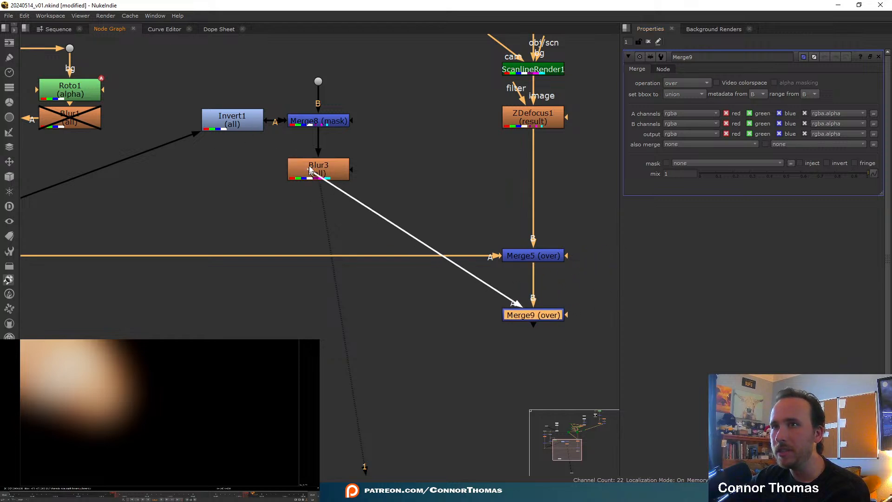
pyautogui.keyDown('ctrl'); pyautogui.moveTo(428, 246); pyautogui.dragTo(319, 230); pyautogui.keyUp('ctrl')
# - Move the whole masked blur group below the foreground line so that Merge8 is level with Merge9
pyautogui.moveTo(143, 218); pyautogui.dragTo(472, 47)
pyautogui.keyDown('shift'); pyautogui.click(318, 231); pyautogui.keyUp('shift')
pyautogui.scroll(-4, 318, 235)
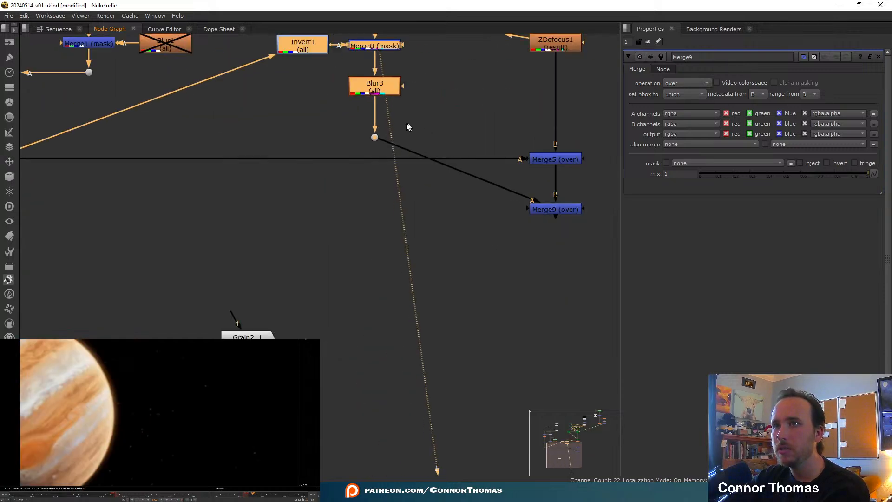
pyautogui.click(378, 105)
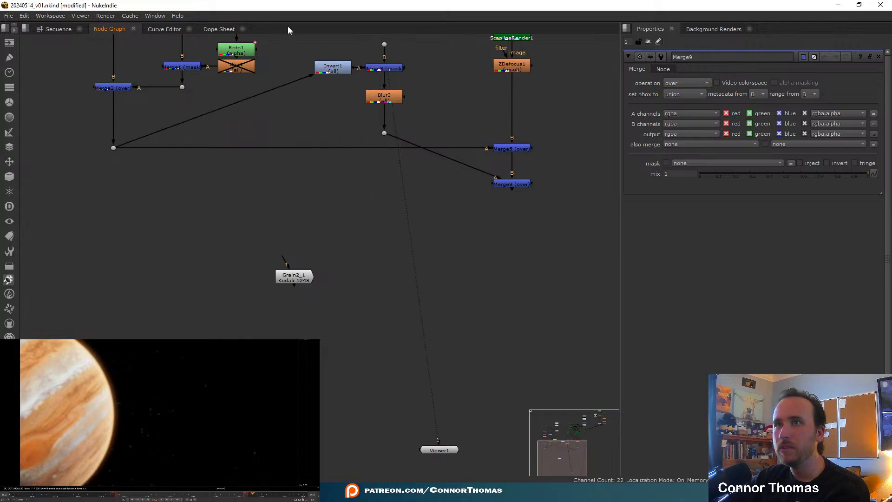
pyautogui.moveTo(292, 36); pyautogui.dragTo(444, 149)
pyautogui.moveTo(381, 102); pyautogui.dragTo(378, 218)
pyautogui.click(501, 257)
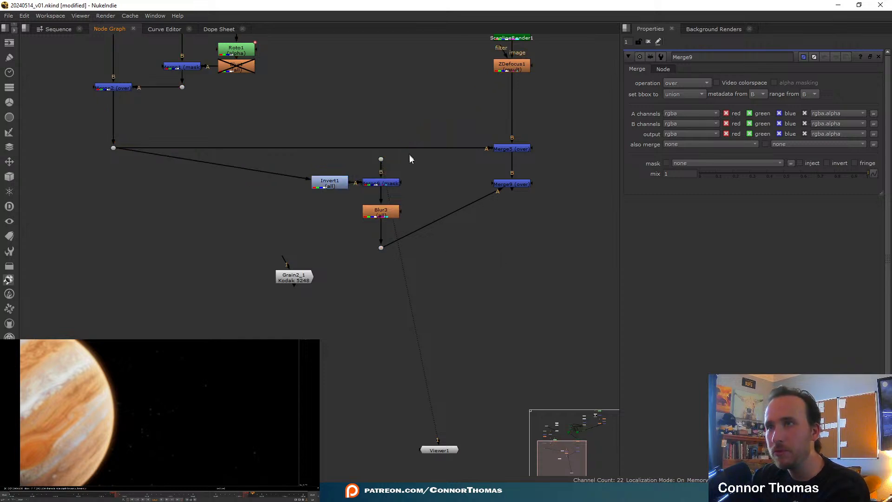
# - Delete the Invert node feeding Merge8's A input and show Merge8's output in the viewer
pyautogui.moveTo(453, 241); pyautogui.dragTo(498, 277, button='middle')
pyautogui.scroll(3, 511, 279)
pyautogui.doubleClick(374, 183)
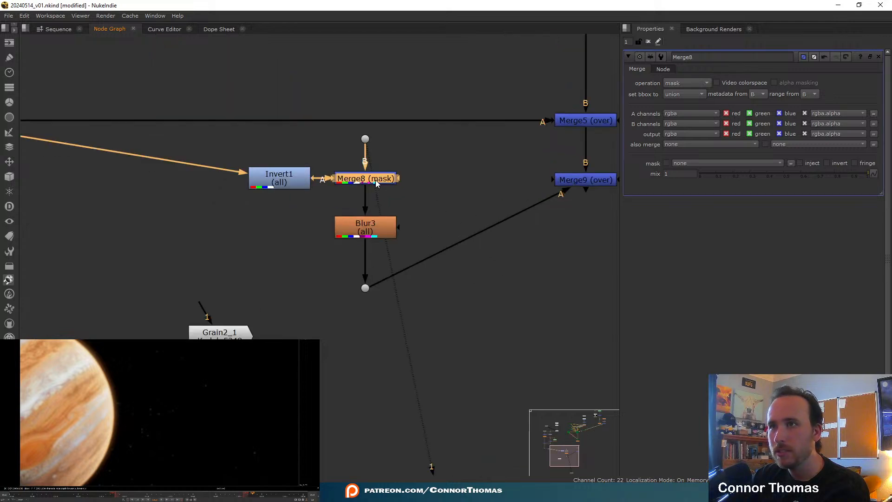
pyautogui.click(291, 178)
pyautogui.press('Delete')
pyautogui.click(341, 182)
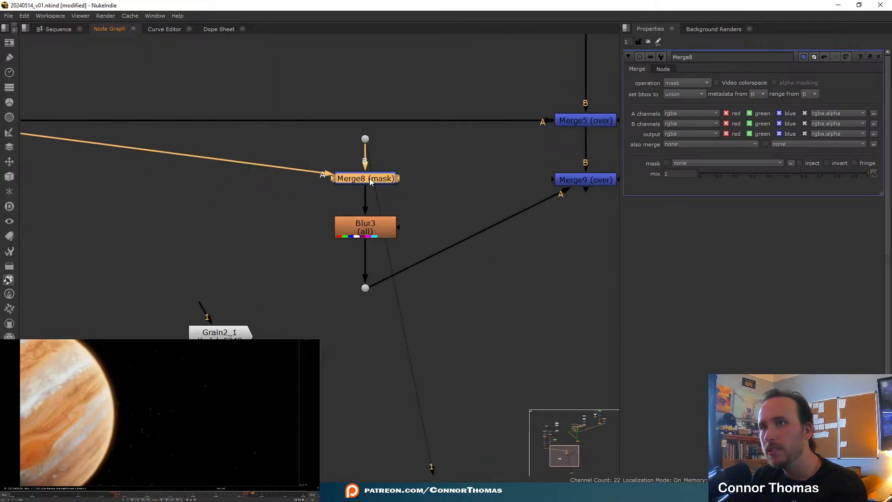
pyautogui.press('1')
pyautogui.click(375, 180)
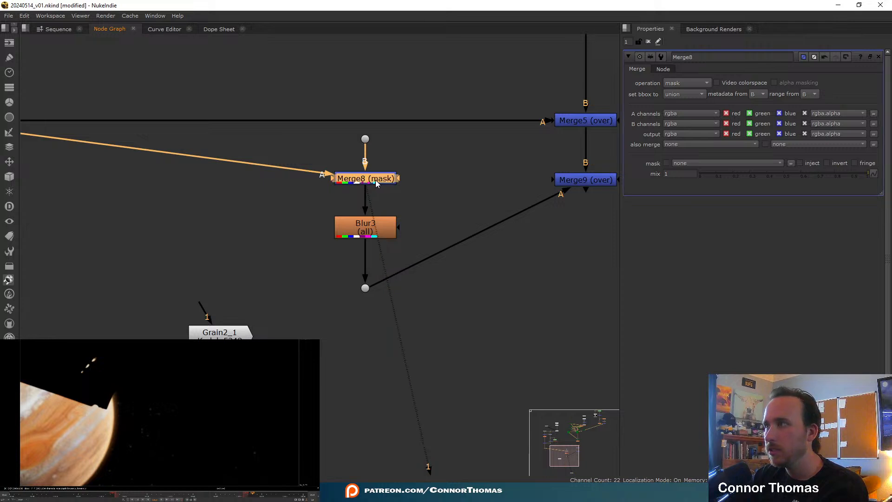
# - Set Merge8's operation to stencil and move Merge9 down until it is level with the dot beneath Blur3
pyautogui.click(683, 82)
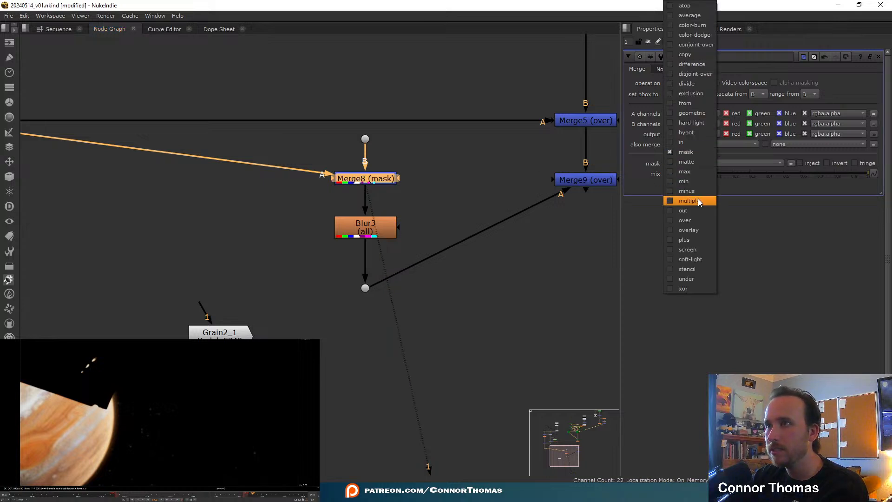
pyautogui.click(701, 269)
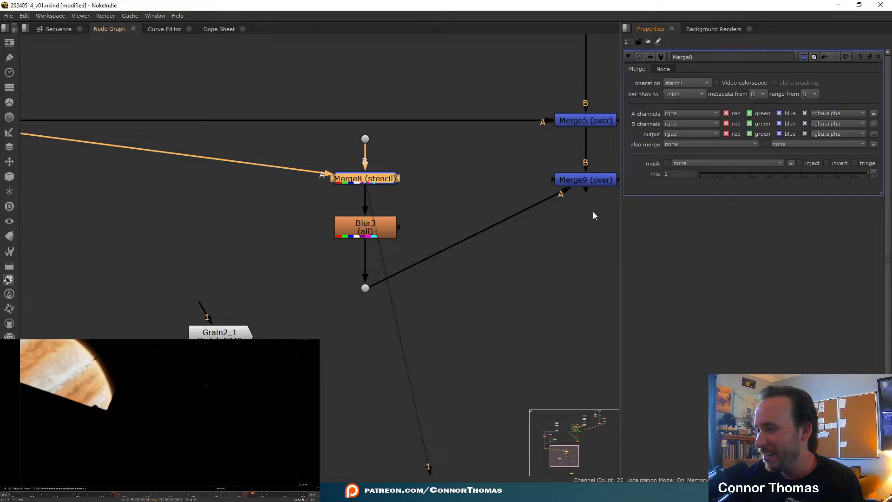
pyautogui.moveTo(587, 231); pyautogui.dragTo(525, 245, button='middle')
pyautogui.moveTo(529, 191); pyautogui.dragTo(530, 298)
pyautogui.click(595, 260)
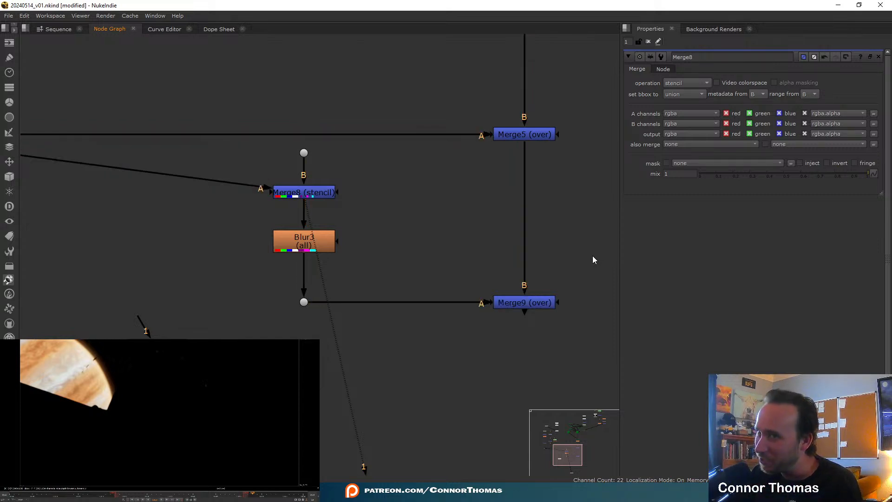
# - Insert a dot on Merge8's A connection, directly beneath the foreground branch's existing dot and level with Merge8
pyautogui.scroll(-3, 443, 260)
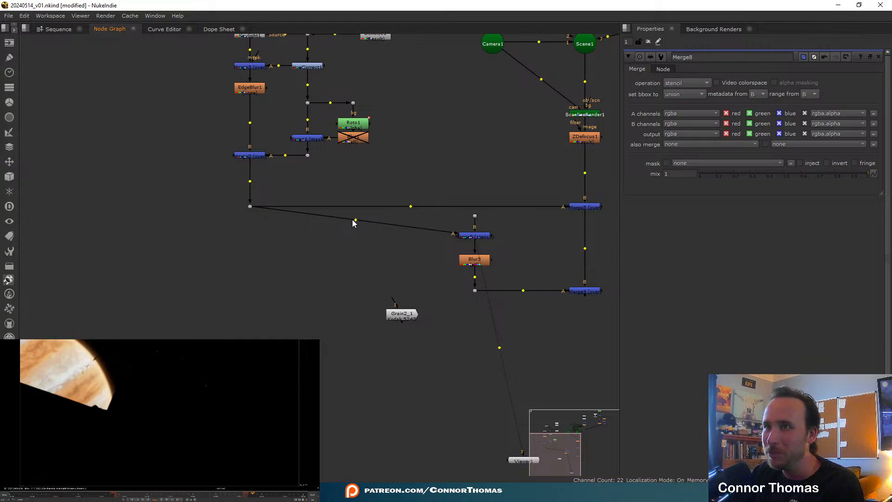
pyautogui.keyDown('ctrl'); pyautogui.moveTo(355, 220); pyautogui.dragTo(252, 236); pyautogui.keyUp('ctrl')
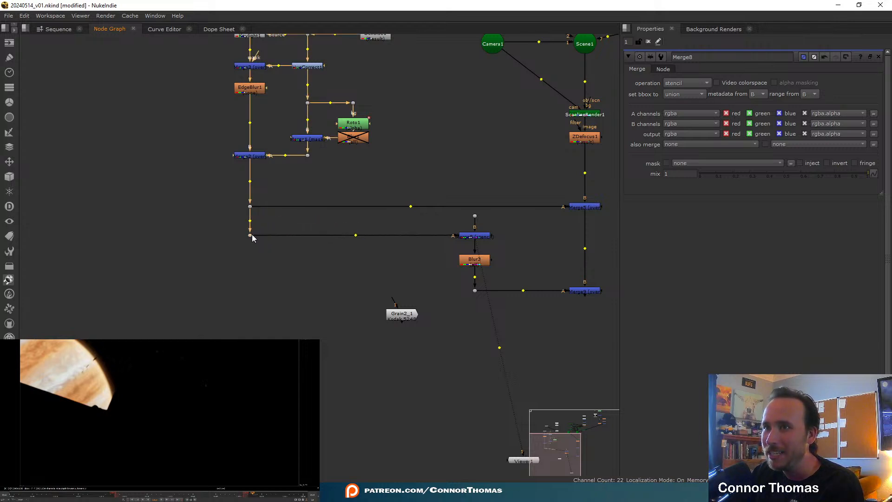
pyautogui.scroll(3, 421, 259)
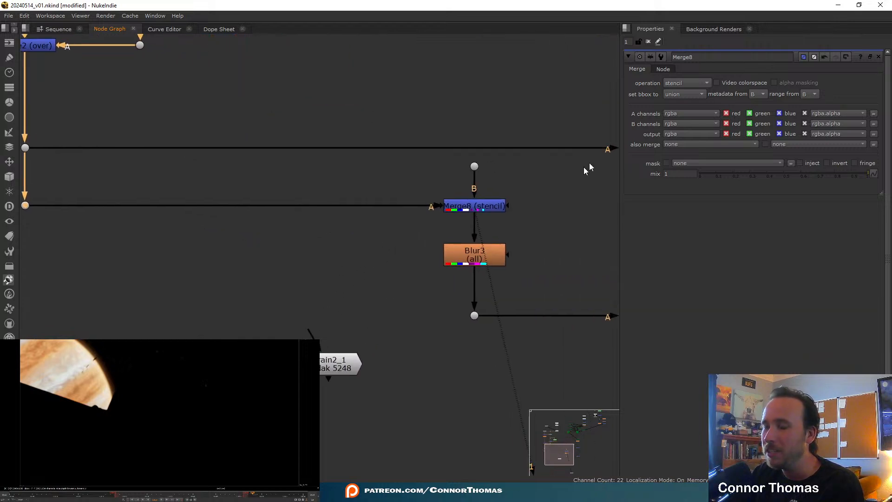
pyautogui.moveTo(508, 205); pyautogui.dragTo(549, 175)
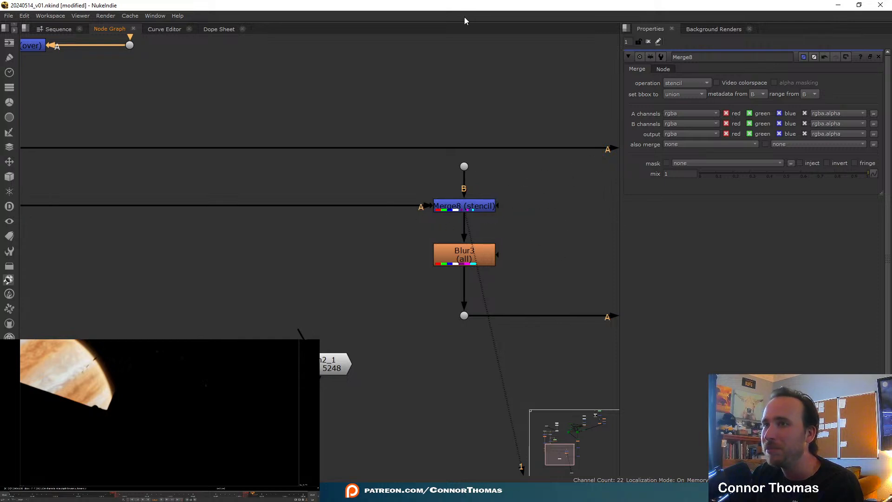
pyautogui.moveTo(489, 181); pyautogui.dragTo(598, 195)
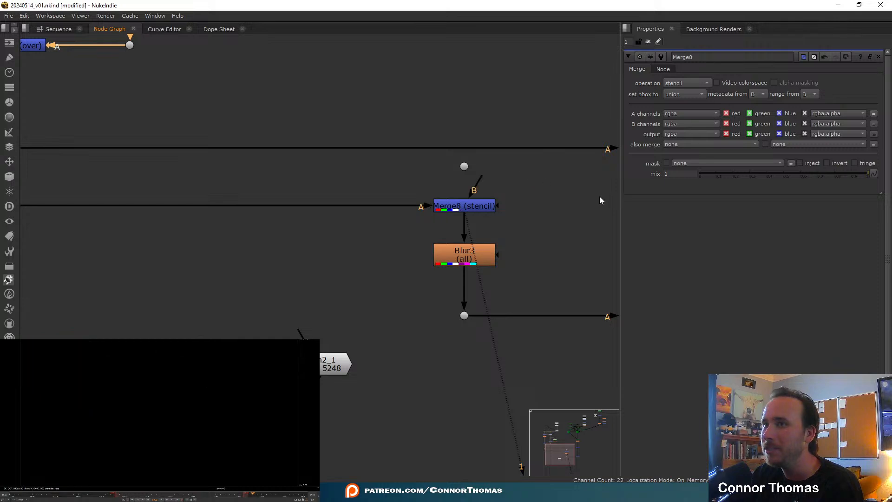
pyautogui.hotkey('ctrl', 'z')
# - Show Merge9's output in the viewer and set its operation to plus
pyautogui.moveTo(539, 220); pyautogui.dragTo(378, 188, button='middle')
pyautogui.scroll(-3, 377, 188)
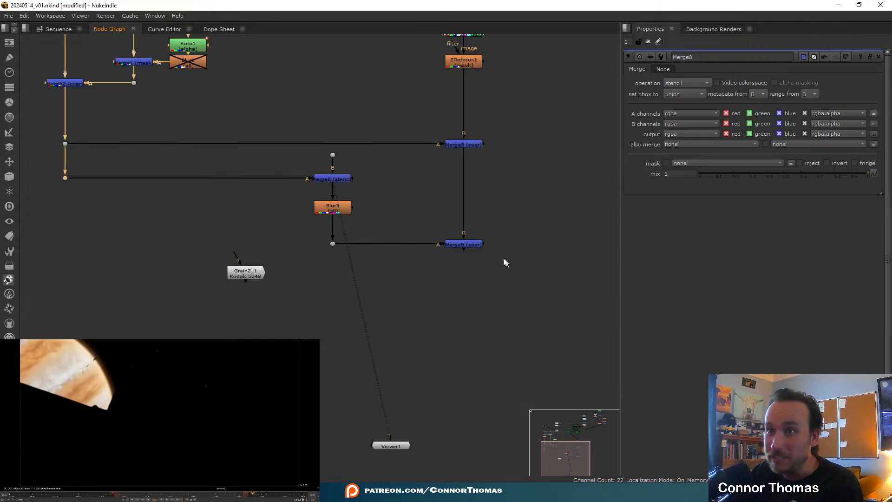
pyautogui.scroll(3, 370, 284)
pyautogui.moveTo(429, 469); pyautogui.dragTo(417, 348, button='middle')
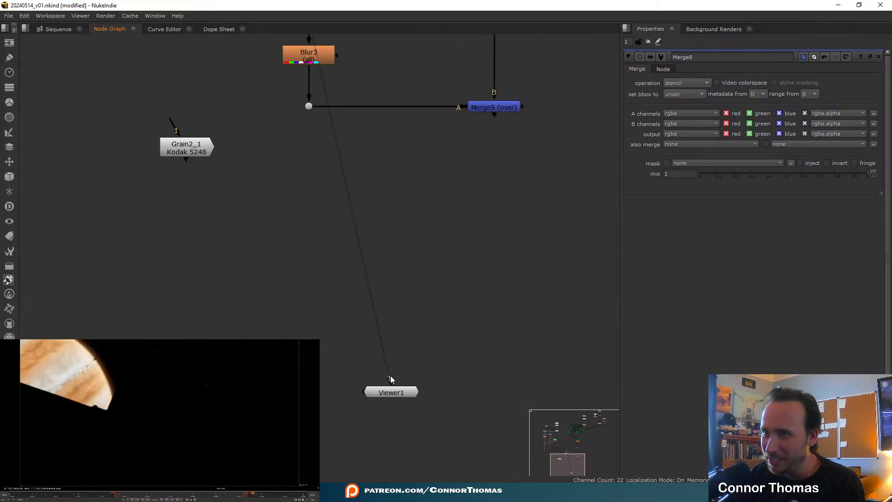
pyautogui.moveTo(395, 216); pyautogui.dragTo(368, 331, button='middle')
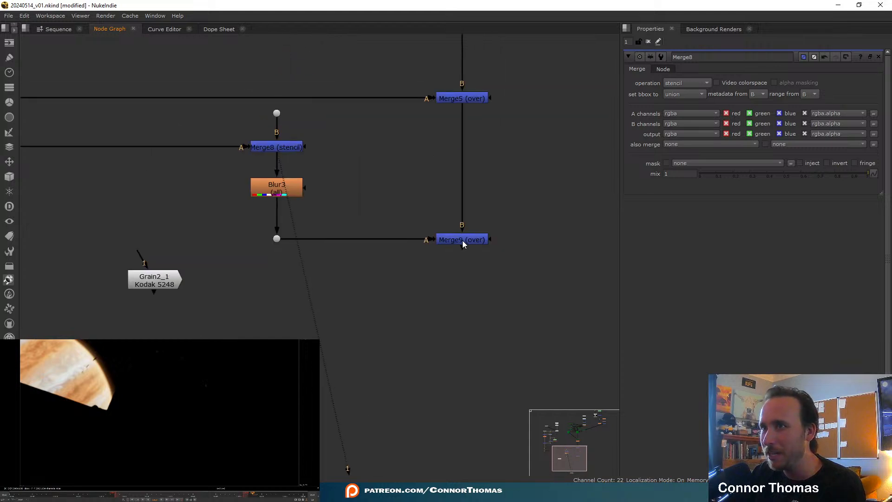
pyautogui.click(463, 241)
pyautogui.press('1')
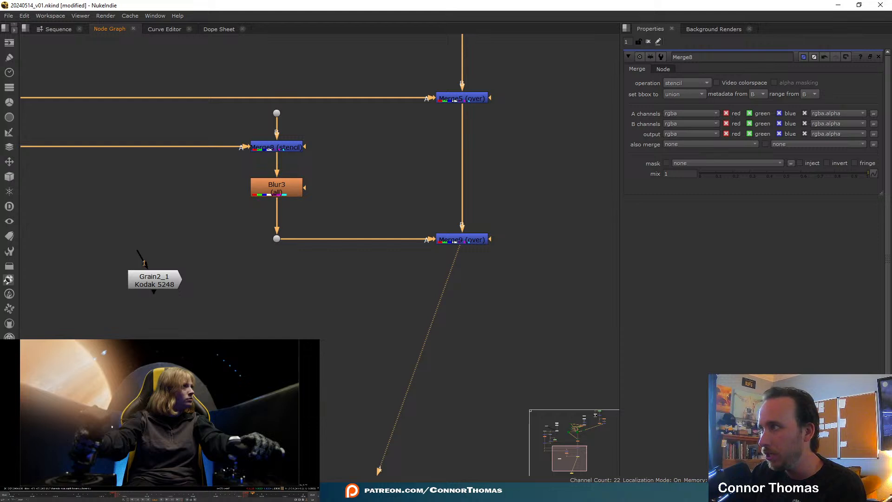
pyautogui.doubleClick(483, 242)
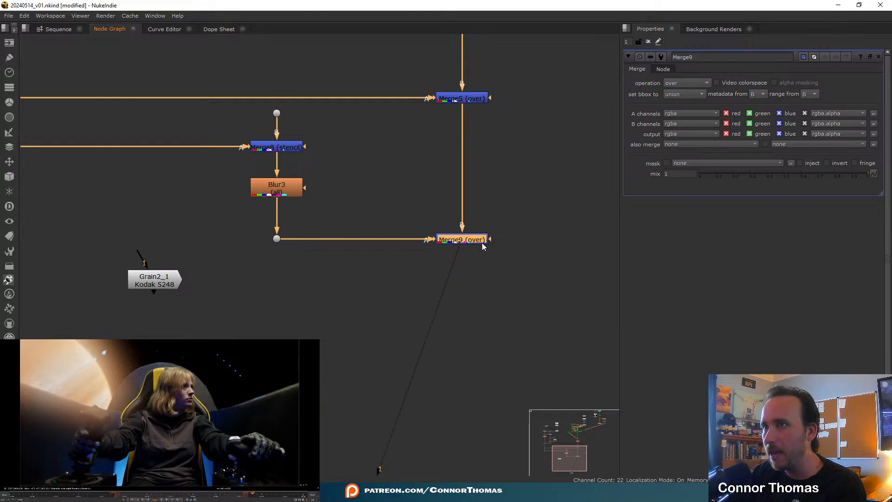
pyautogui.click(685, 83)
pyautogui.click(691, 242)
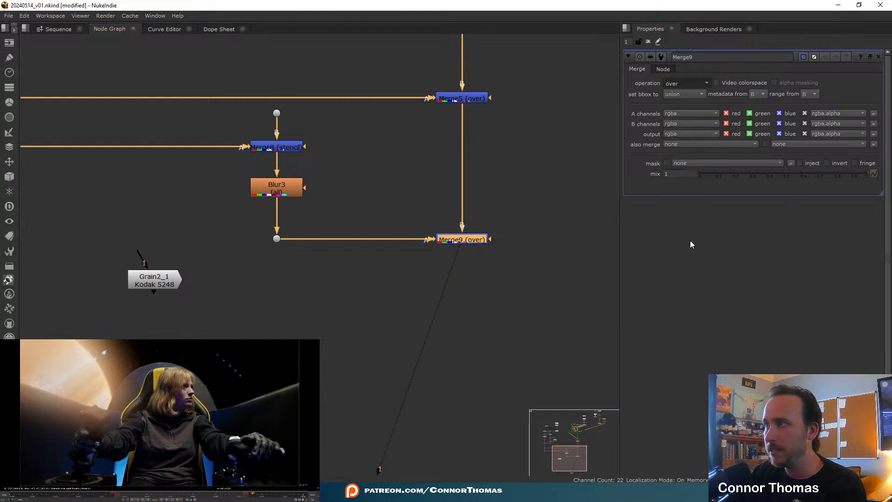
pyautogui.click(98, 377)
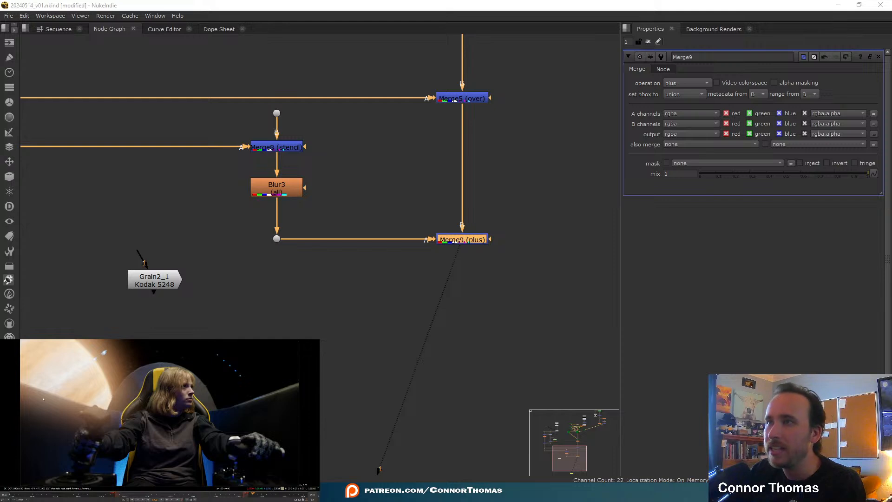
# - Set Merge9's mix to 0.24 and compare the composite with the node disabled and enabled, inspecting the cockpit edge
pyautogui.moveTo(730, 172)
pyautogui.mouseDown()
pyautogui.moveTo(753, 174)
pyautogui.moveTo(733, 177)
pyautogui.moveTo(740, 178)
pyautogui.mouseUp()
pyautogui.press('d')
pyautogui.press('d')
pyautogui.press('d')
pyautogui.press('d')
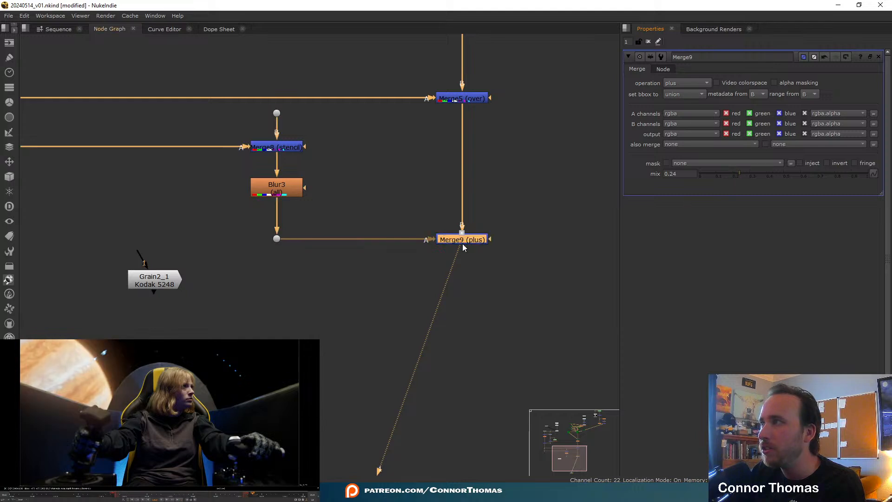
pyautogui.click(112, 357)
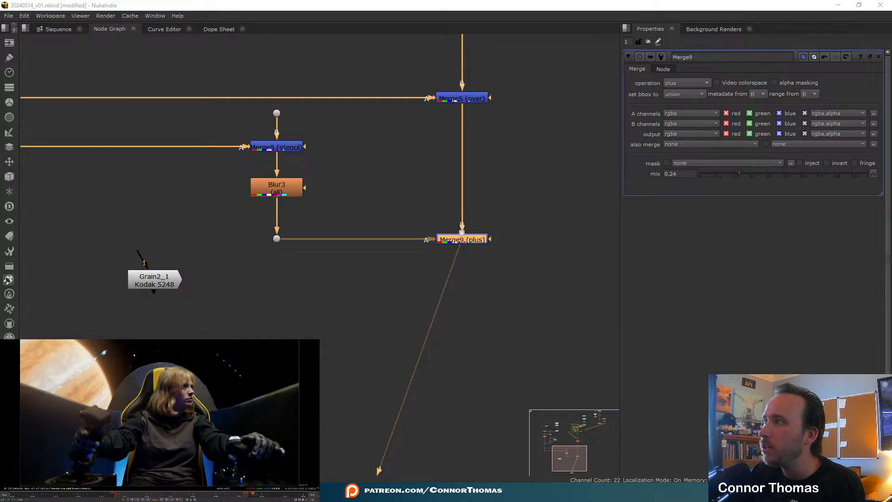
pyautogui.moveTo(53, 404); pyautogui.dragTo(119, 424)
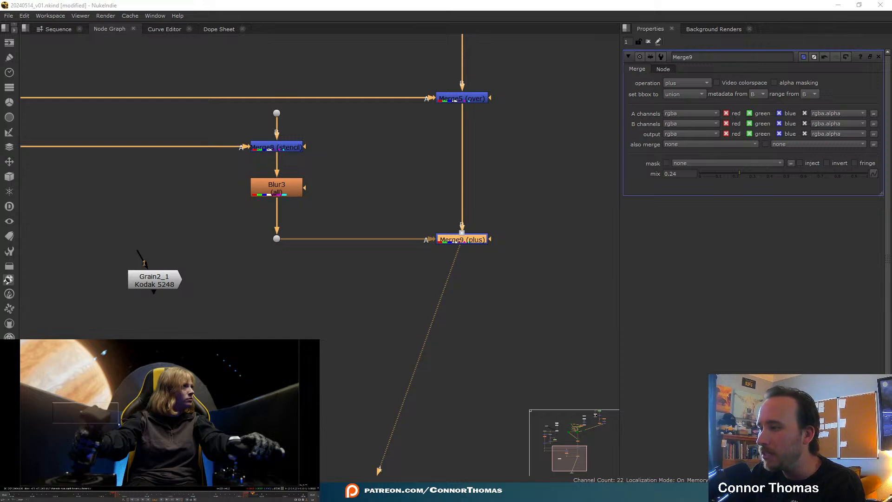
pyautogui.moveTo(100, 415); pyautogui.dragTo(125, 421, button='middle')
pyautogui.press('f')
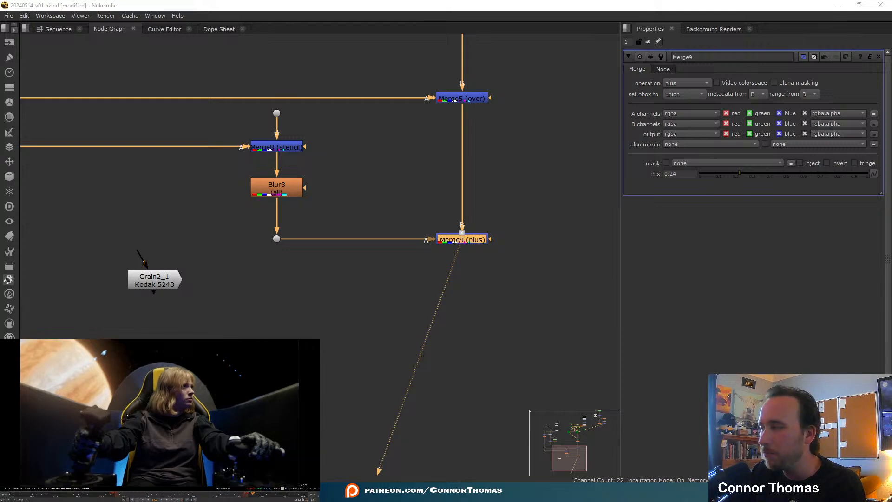
# - Insert the Grain2_1 node between Merge9 and the viewer, aligned vertically below Merge9
pyautogui.moveTo(337, 333); pyautogui.dragTo(356, 209, button='middle')
pyautogui.scroll(-1, 356, 209)
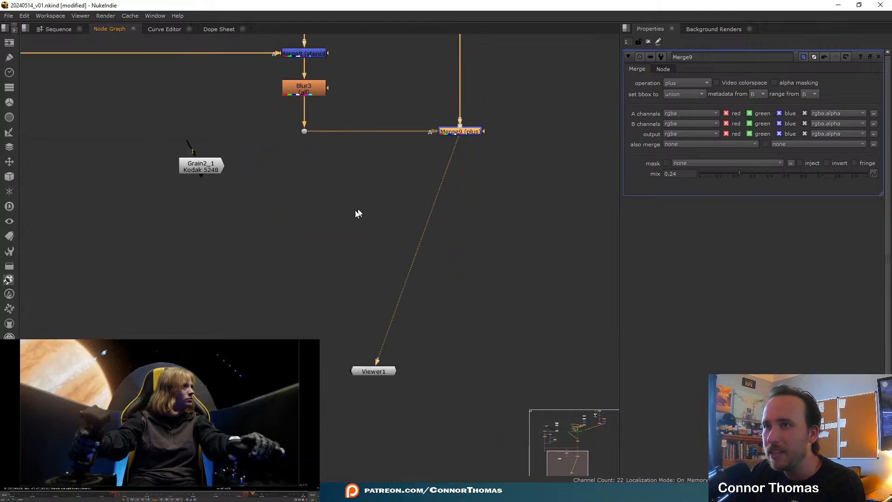
pyautogui.moveTo(206, 169); pyautogui.dragTo(463, 324)
pyautogui.click(498, 169)
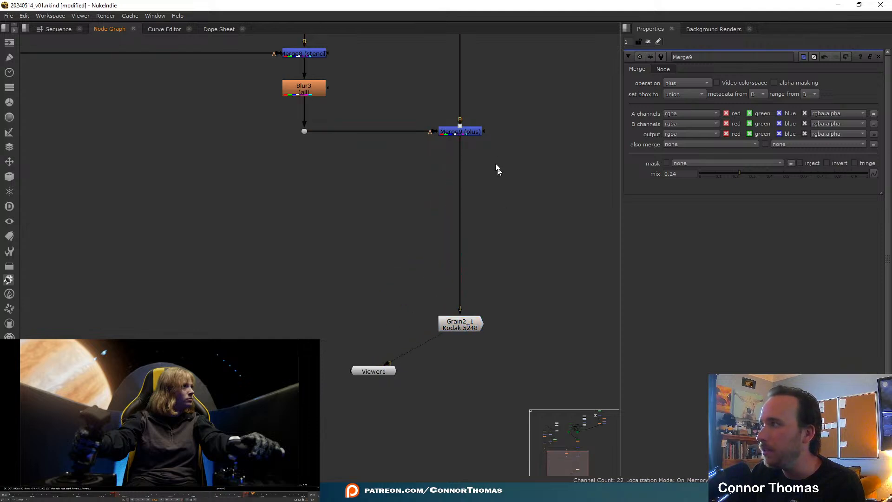
pyautogui.moveTo(515, 208); pyautogui.dragTo(520, 239, button='middle')
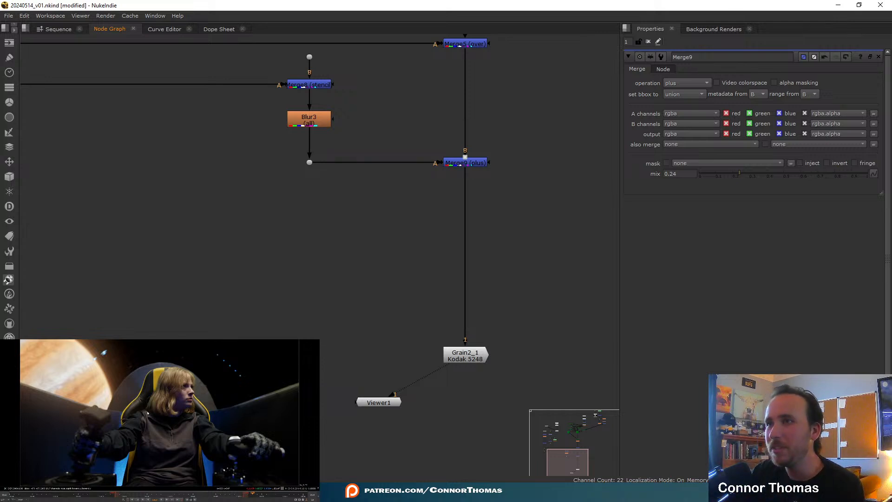
# - Insert a dot on the connection from Camera1 to ScanlineRender1, below Camera1 and level with ScanlineRender1
pyautogui.scroll(-5, 496, 245)
pyautogui.scroll(-3, 467, 167)
pyautogui.scroll(6, 418, 276)
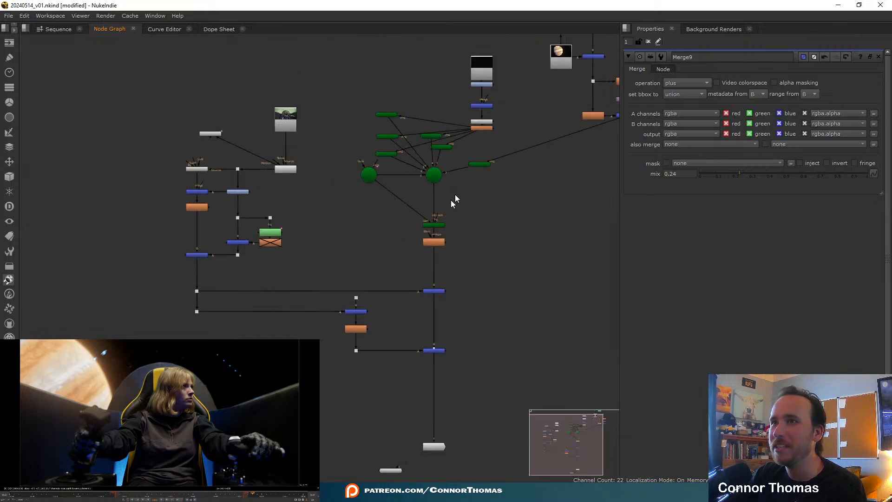
pyautogui.scroll(2, 415, 297)
pyautogui.scroll(4, 424, 249)
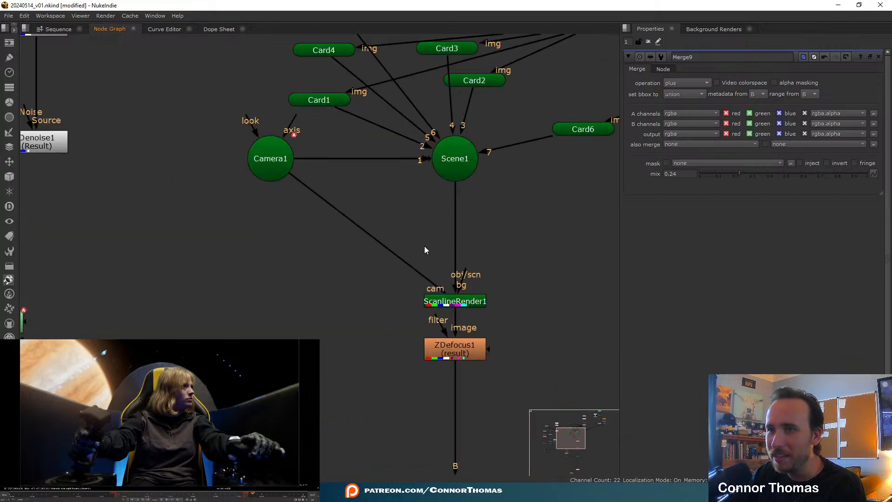
pyautogui.keyDown('ctrl'); pyautogui.moveTo(357, 231); pyautogui.dragTo(242, 313); pyautogui.keyUp('ctrl')
pyautogui.click(402, 208)
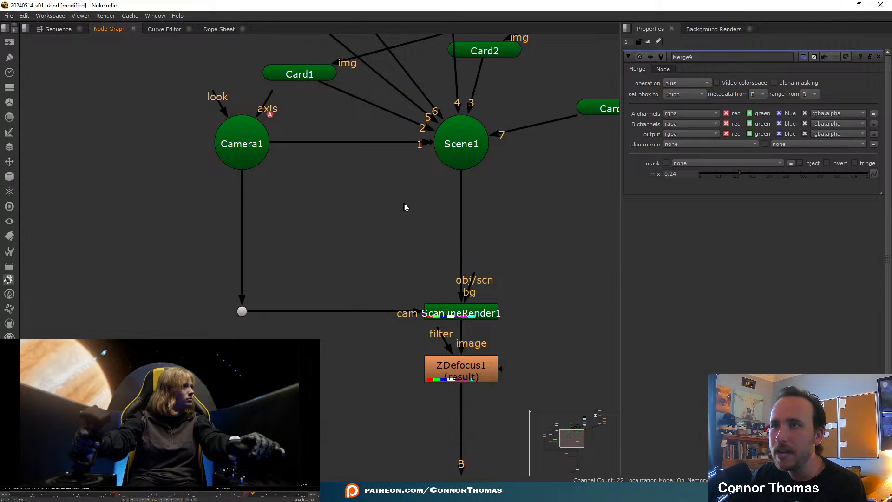
# - Gather Card6 with the other card nodes and automatically arrange Card1 to Card5 in one horizontal row
pyautogui.scroll(-3, 396, 233)
pyautogui.moveTo(396, 233); pyautogui.dragTo(299, 272, button='middle')
pyautogui.moveTo(360, 229); pyautogui.dragTo(435, 295, button='middle')
pyautogui.moveTo(509, 266); pyautogui.dragTo(478, 239)
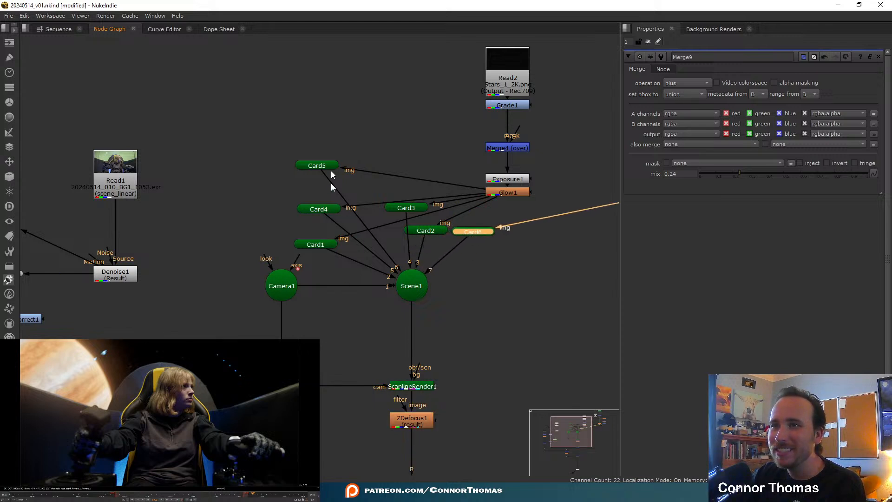
pyautogui.moveTo(250, 134); pyautogui.dragTo(476, 265)
pyautogui.moveTo(486, 256); pyautogui.dragTo(356, 165)
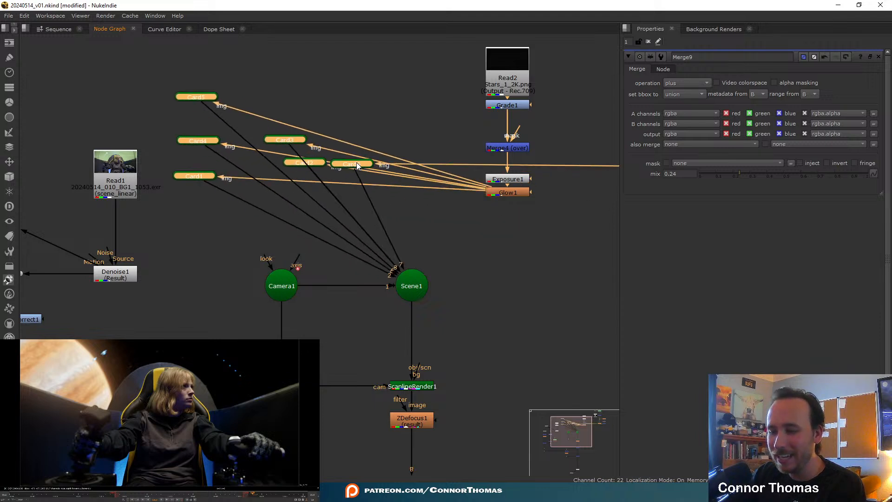
pyautogui.hotkey('ctrl', 'z')
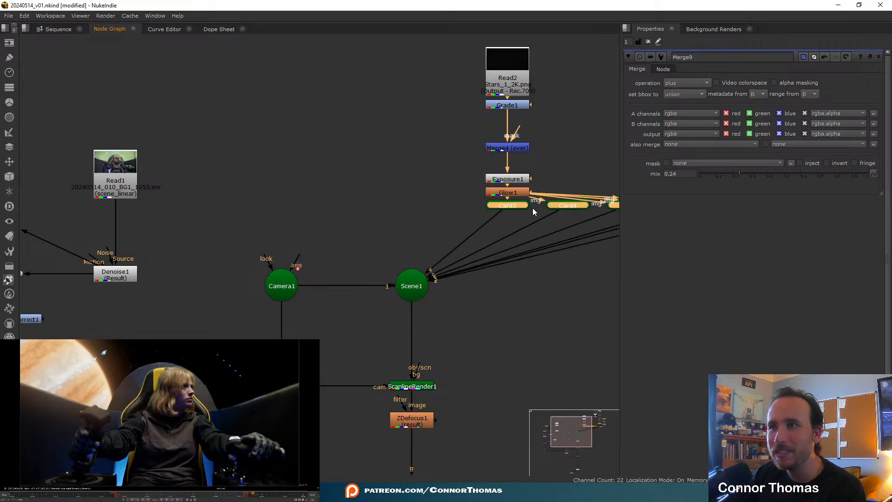
pyautogui.moveTo(522, 205); pyautogui.dragTo(334, 236)
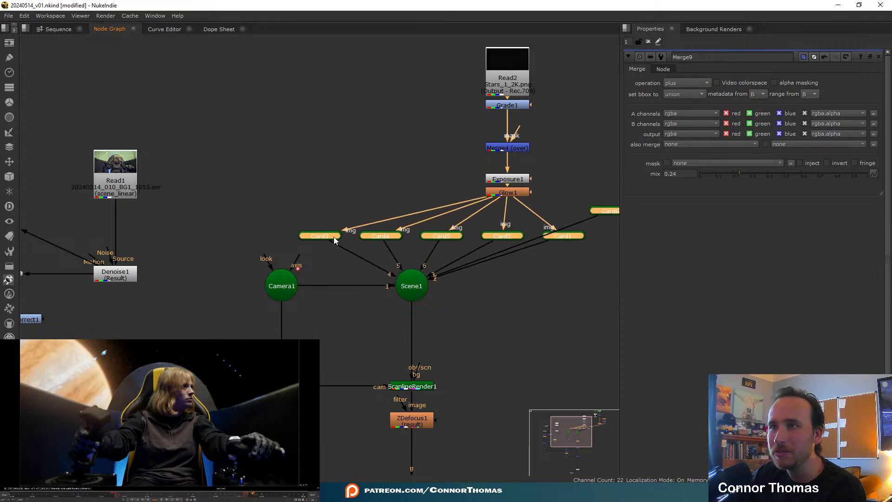
pyautogui.click(610, 286)
pyautogui.moveTo(544, 280); pyautogui.dragTo(409, 282, button='middle')
pyautogui.moveTo(474, 213); pyautogui.dragTo(478, 239)
pyautogui.moveTo(510, 293); pyautogui.dragTo(161, 215)
pyautogui.hotkey('ctrl', 'z')
pyautogui.hotkey('ctrl', 'z')
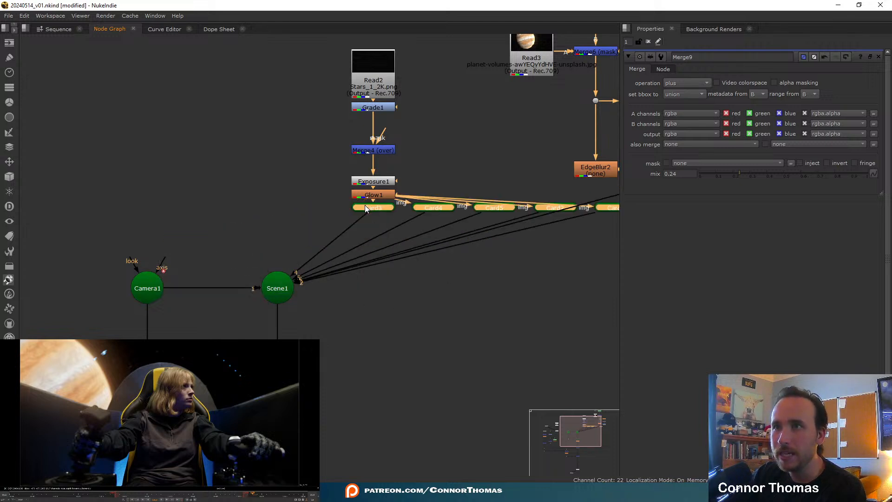
# - Centre the row of five cards beneath Glow1 and place Card6 level with it beside Card1
pyautogui.moveTo(365, 209); pyautogui.dragTo(242, 244)
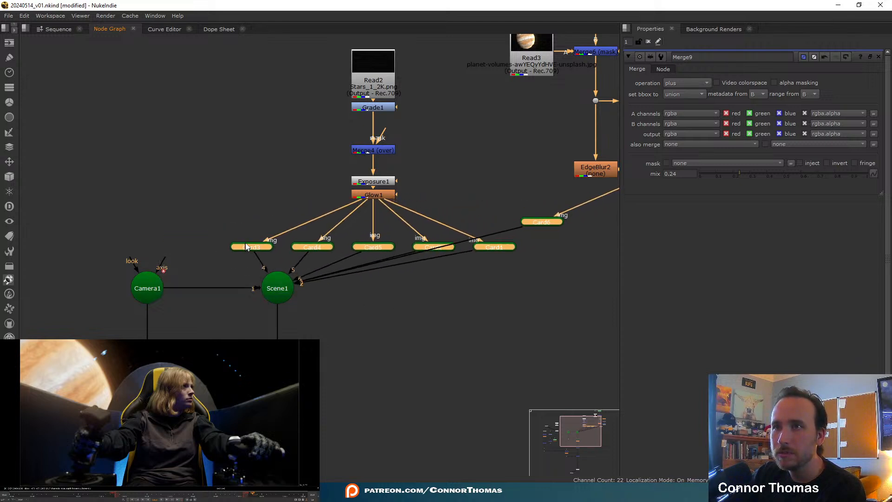
pyautogui.click(486, 313)
pyautogui.moveTo(532, 223); pyautogui.dragTo(539, 253)
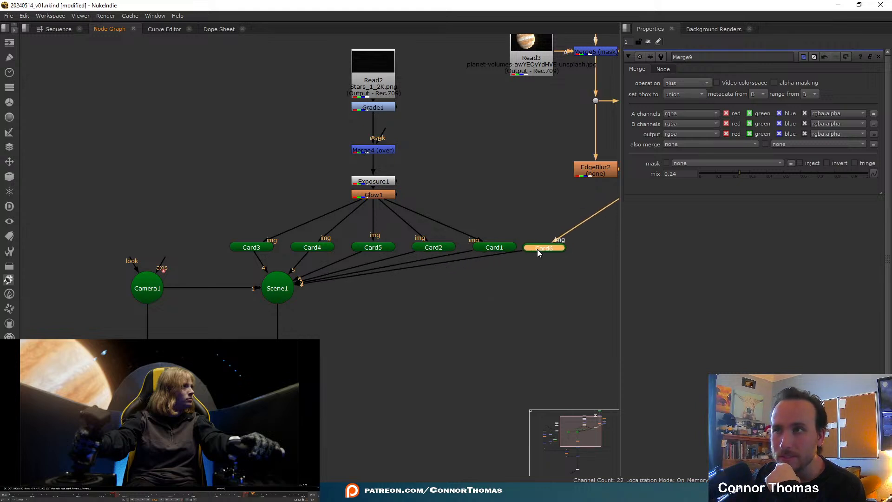
pyautogui.click(534, 312)
# - Move the whole planet branch, from Read3 and Roto2 to Merge7, up so that Merge7 stands vertically above Card6
pyautogui.moveTo(490, 350); pyautogui.dragTo(397, 350, button='middle')
pyautogui.scroll(-4, 397, 350)
pyautogui.scroll(4, 447, 292)
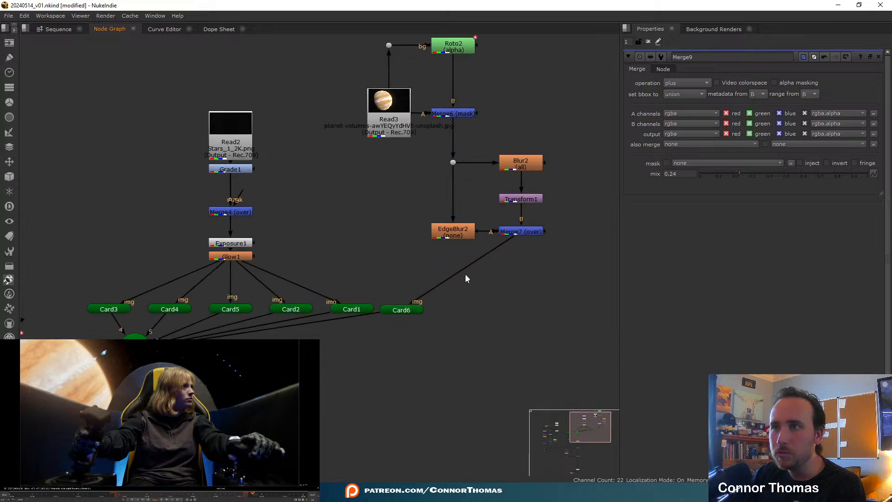
pyautogui.moveTo(491, 203); pyautogui.dragTo(478, 263, button='middle')
pyautogui.moveTo(320, 76); pyautogui.dragTo(572, 315)
pyautogui.moveTo(491, 291); pyautogui.dragTo(376, 96)
# - Move the stars branch, from Read2 to Glow1, so that it stands vertically above Card3
pyautogui.moveTo(313, 189); pyautogui.dragTo(504, 168, button='middle')
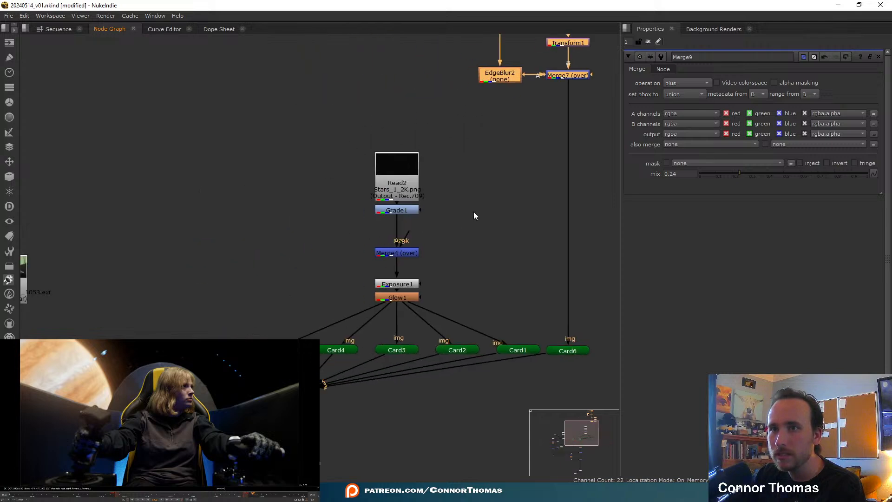
pyautogui.moveTo(313, 120); pyautogui.dragTo(277, 266)
pyautogui.click(417, 252)
pyautogui.moveTo(417, 414); pyautogui.dragTo(434, 334, button='middle')
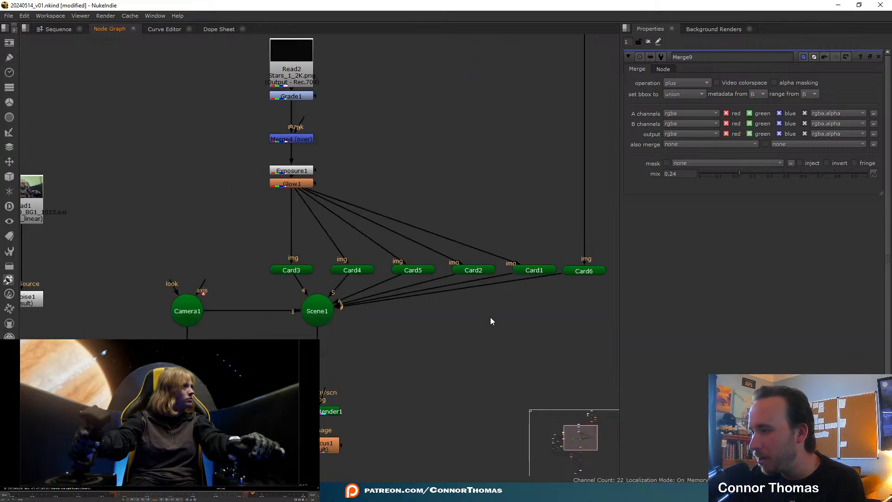
# - Move ZDefocus1 down towards Merge5 to open a gap beneath ScanlineRender1
pyautogui.scroll(-4, 470, 344)
pyautogui.moveTo(402, 419); pyautogui.dragTo(495, 278, button='middle')
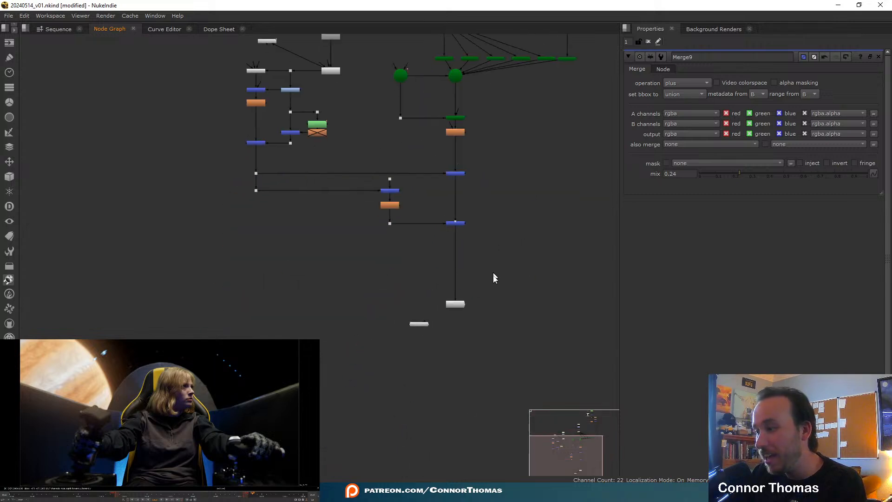
pyautogui.scroll(3, 482, 282)
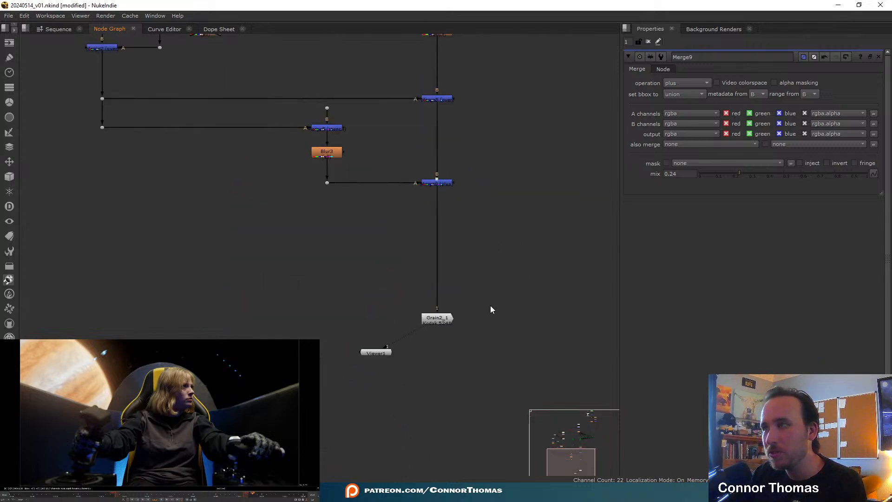
pyautogui.moveTo(390, 189); pyautogui.dragTo(387, 273, button='middle')
pyautogui.scroll(3, 371, 208)
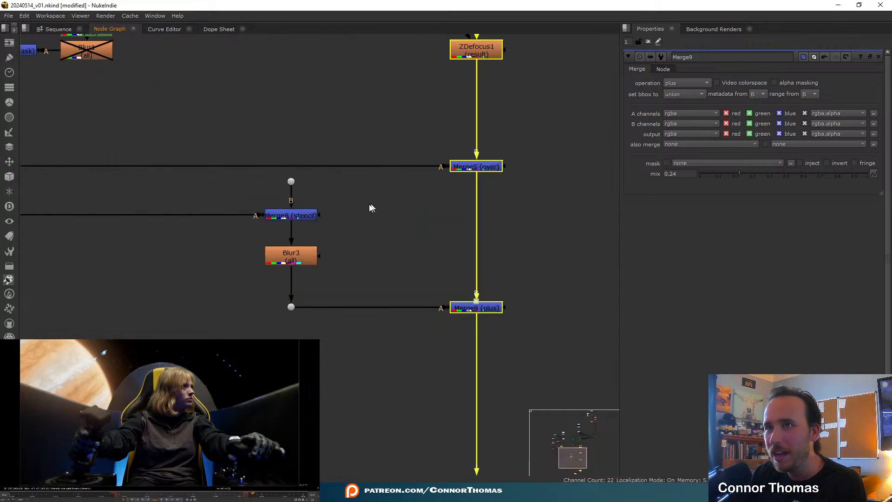
pyautogui.moveTo(333, 236); pyautogui.dragTo(524, 247, button='middle')
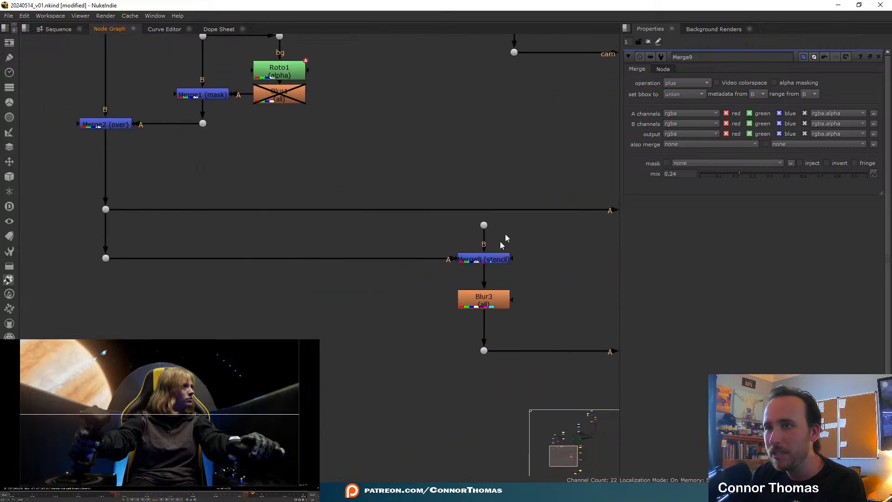
pyautogui.scroll(-5, 419, 299)
pyautogui.scroll(5, 426, 273)
pyautogui.moveTo(490, 215); pyautogui.dragTo(491, 276)
pyautogui.click(522, 235)
# - View ScanlineRender1 and insert a LensDistortion node directly after it, with its mode set to Redistort
pyautogui.click(471, 181)
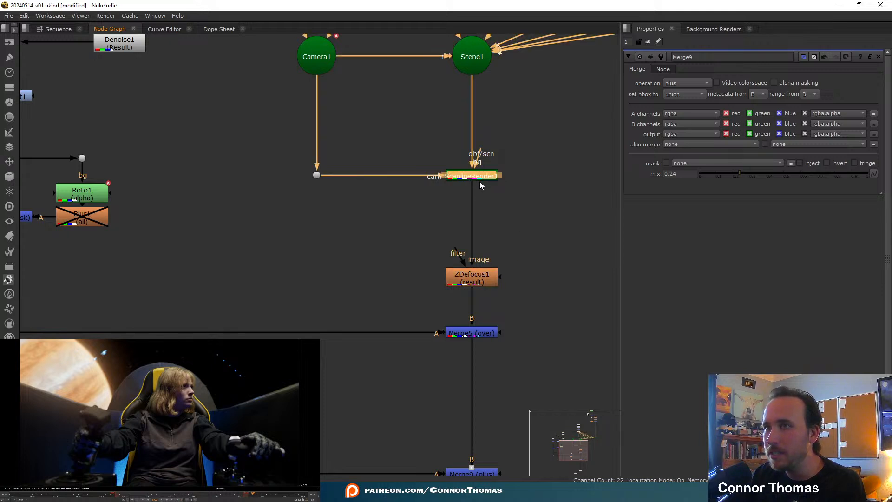
pyautogui.press('1')
pyautogui.press('Tab')
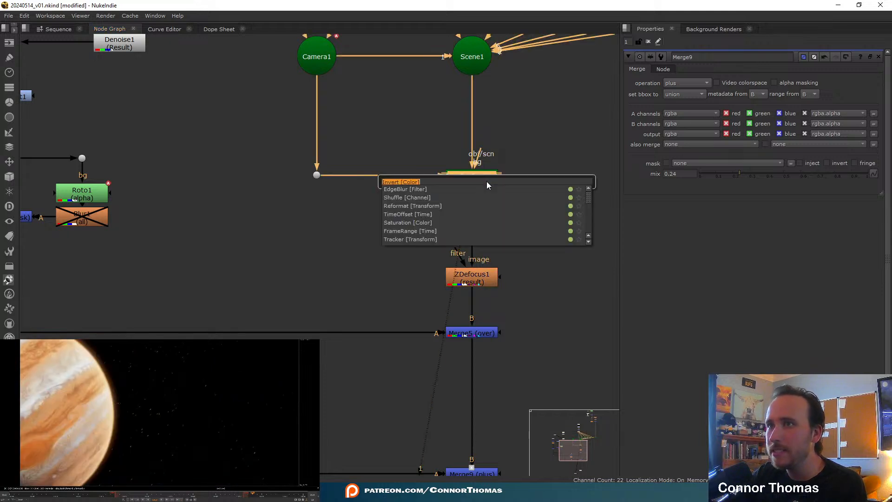
pyautogui.write('lens')
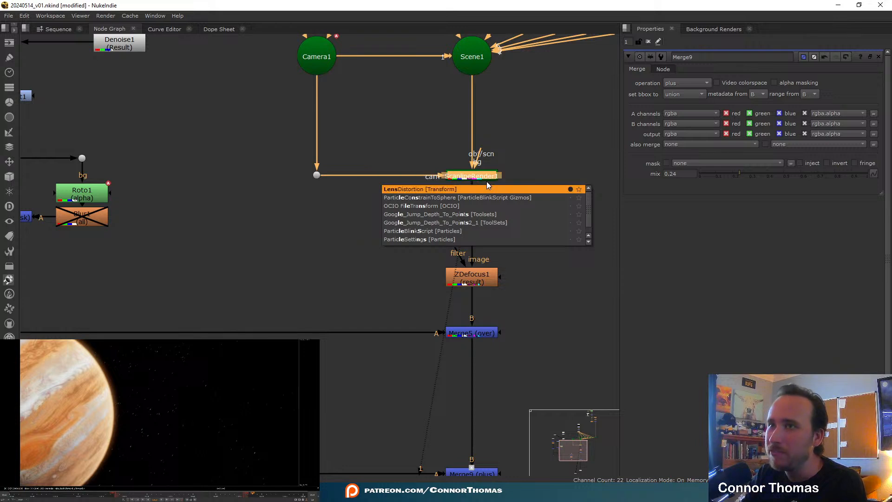
pyautogui.press('Return')
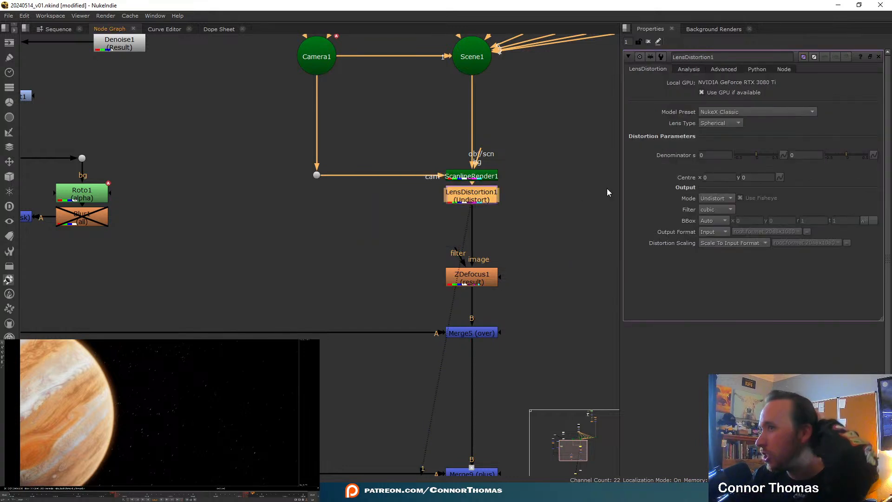
pyautogui.click(715, 199)
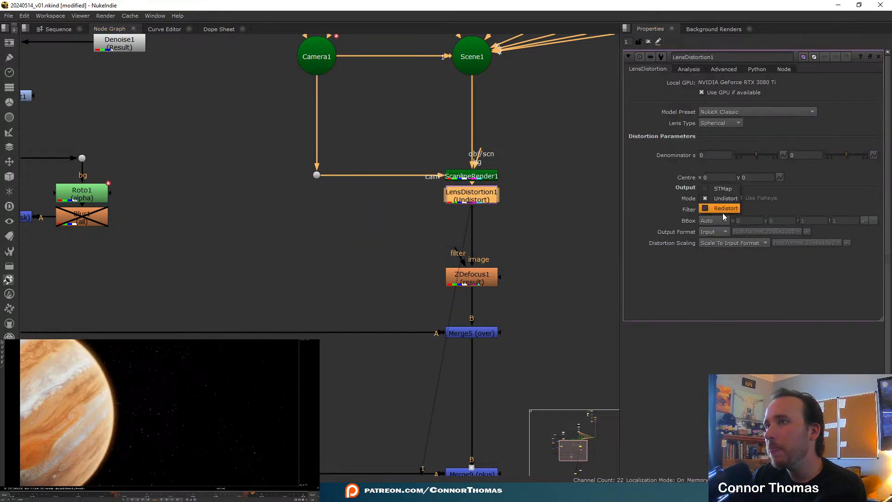
pyautogui.click(719, 210)
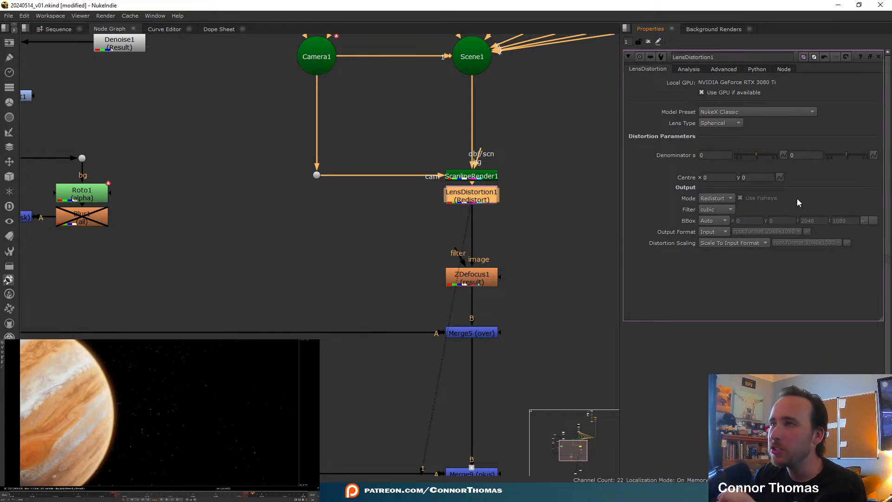
# - Set both denominator values of LensDistortion1 to 0.04
pyautogui.click(760, 158)
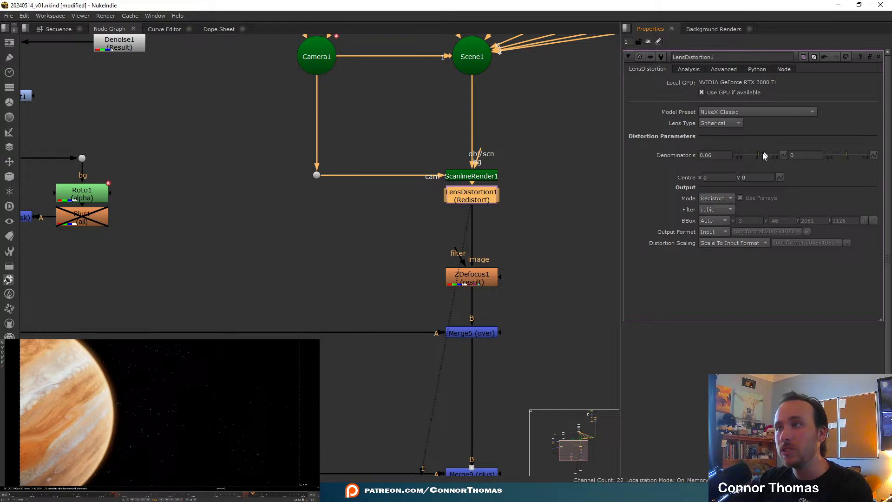
pyautogui.moveTo(761, 158)
pyautogui.mouseDown()
pyautogui.moveTo(774, 159)
pyautogui.moveTo(759, 165)
pyautogui.mouseUp()
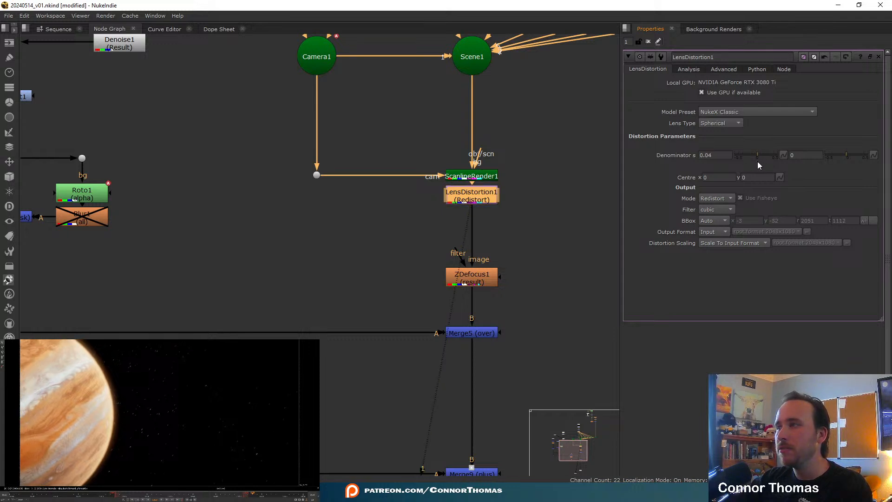
pyautogui.click(792, 155)
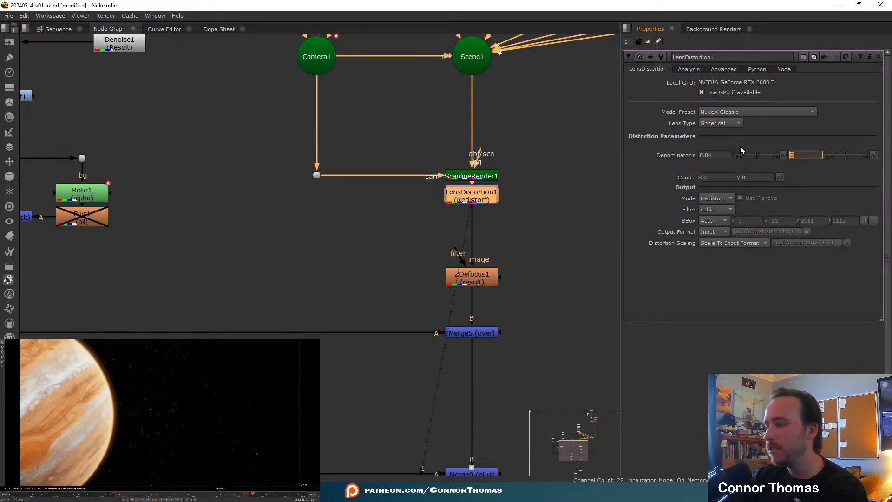
pyautogui.write('.04')
pyautogui.press('Return')
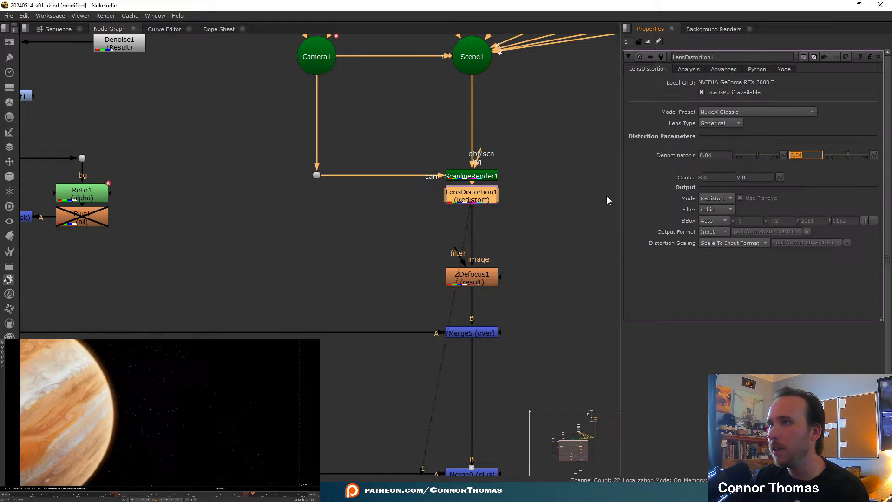
# - Toggle LensDistortion1 off and on repeatedly to compare the render with and without the distortion
pyautogui.write('d')
pyautogui.click(460, 201)
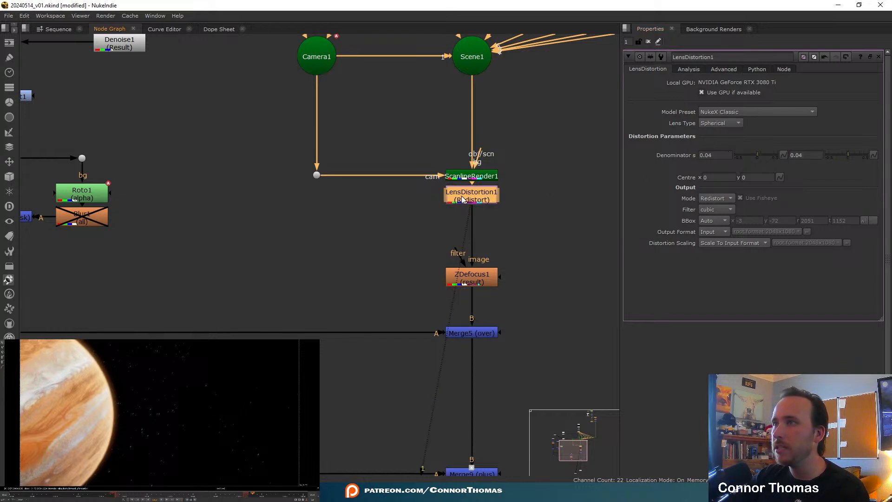
pyautogui.press('d')
pyautogui.press('d')
pyautogui.press('d')
pyautogui.press('d')
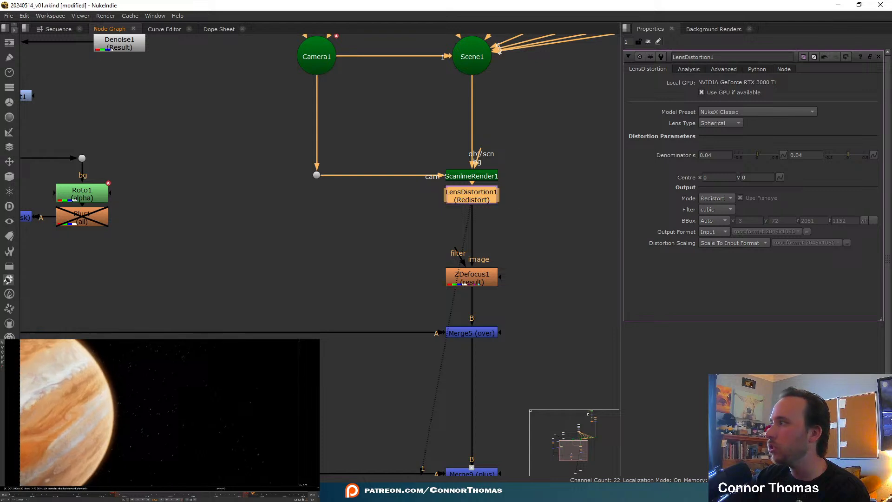
pyautogui.press('d')
pyautogui.press('d')
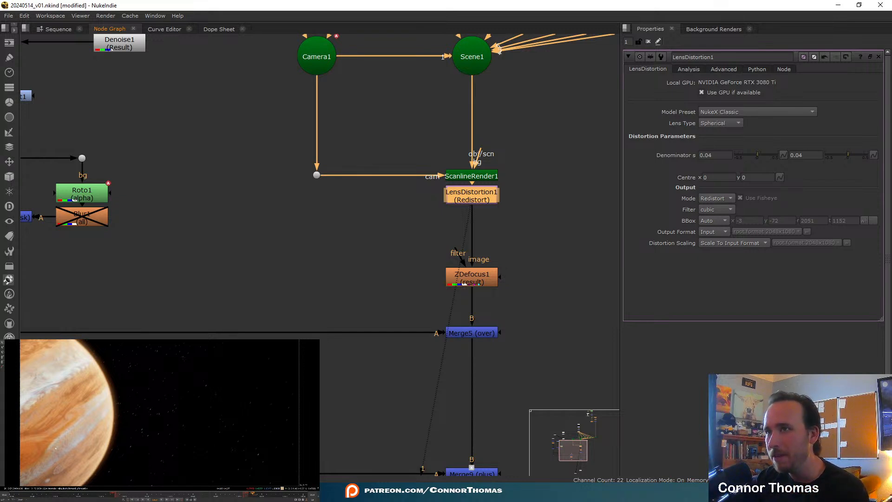
# - Move LensDistortion1 slightly down so it sits spaced between ScanlineRender1 and ZDefocus1
pyautogui.moveTo(485, 206); pyautogui.dragTo(483, 219)
pyautogui.click(484, 286)
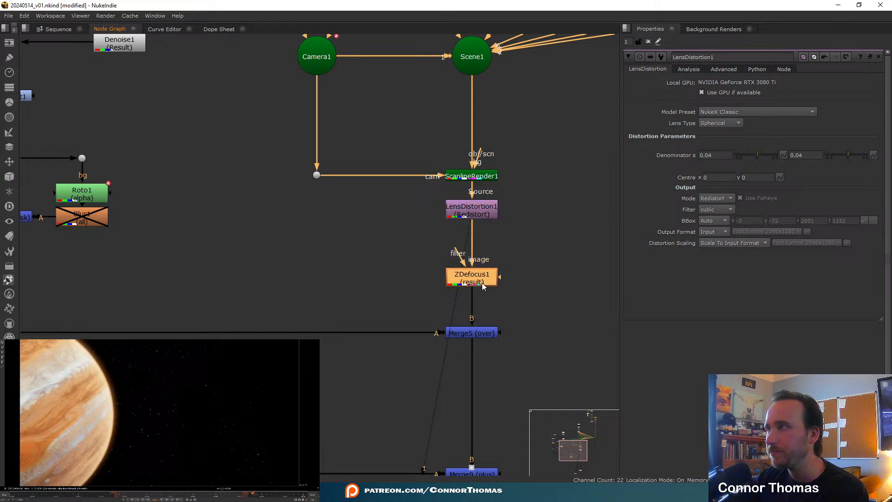
pyautogui.click(491, 324)
# - View the final output of Grain2_1 and scrub through the shot to examine the composite
pyautogui.moveTo(438, 451); pyautogui.dragTo(453, 71, button='middle')
pyautogui.click(494, 283)
pyautogui.press('1')
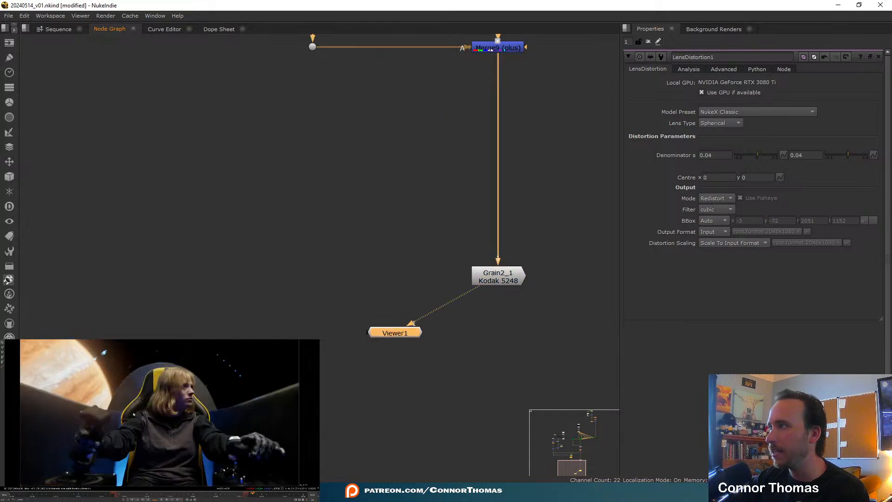
pyautogui.click(13, 493)
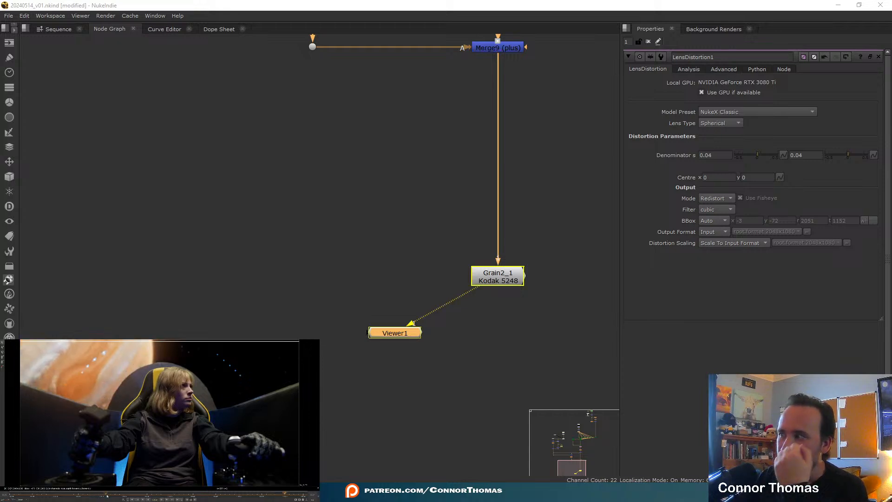
pyautogui.moveTo(99, 494); pyautogui.dragTo(81, 497)
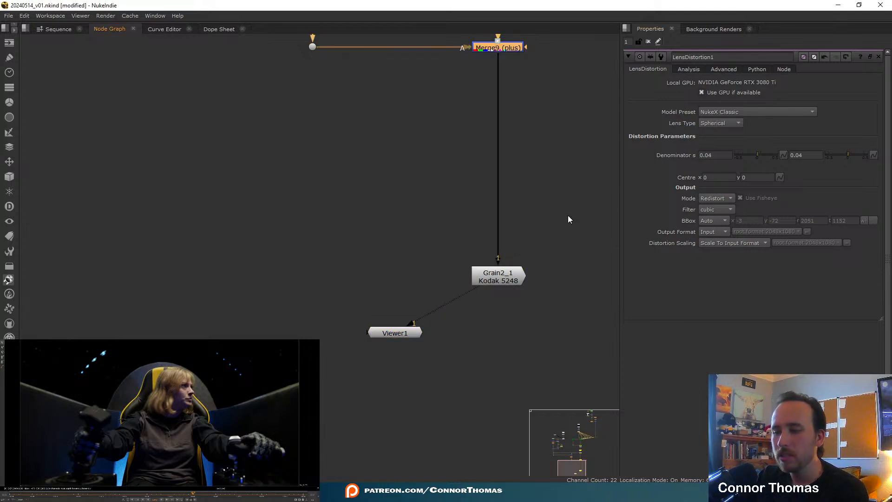
# - Try white brush strokes on a RotoPaint node inserted after Merge9, and delete both the strokes and the node
pyautogui.press('p')
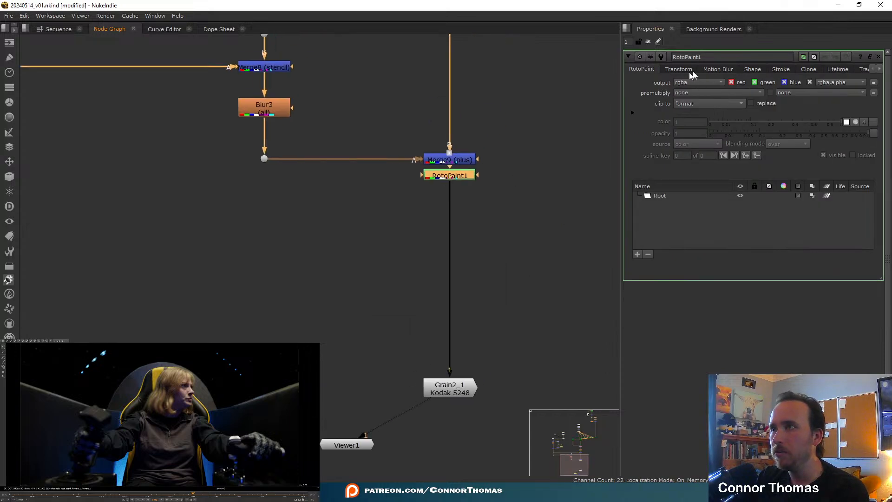
pyautogui.click(749, 69)
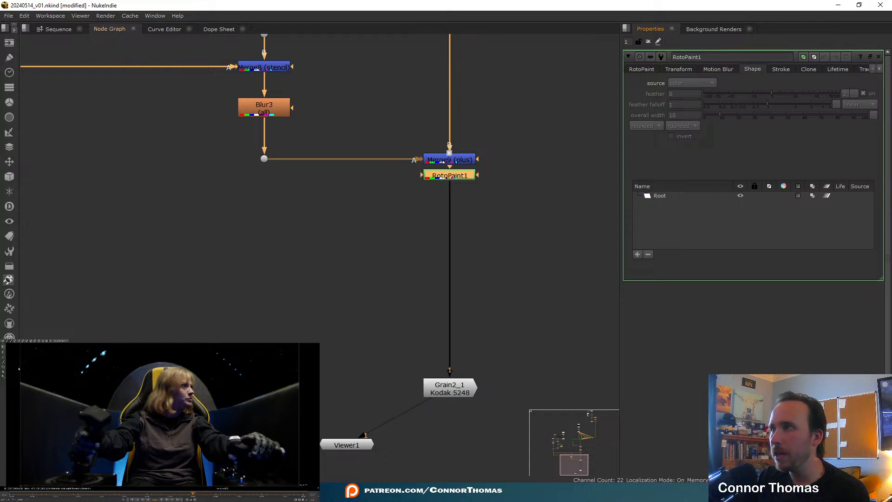
pyautogui.click(3, 361)
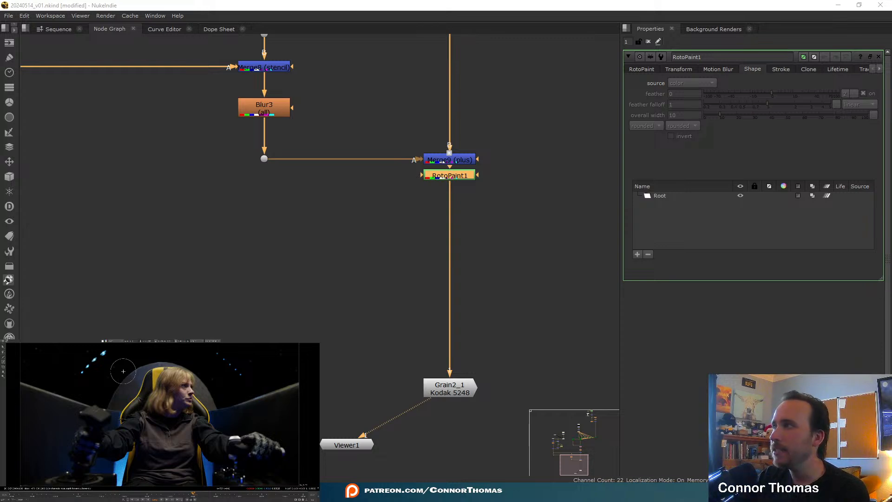
pyautogui.moveTo(110, 384); pyautogui.dragTo(135, 406)
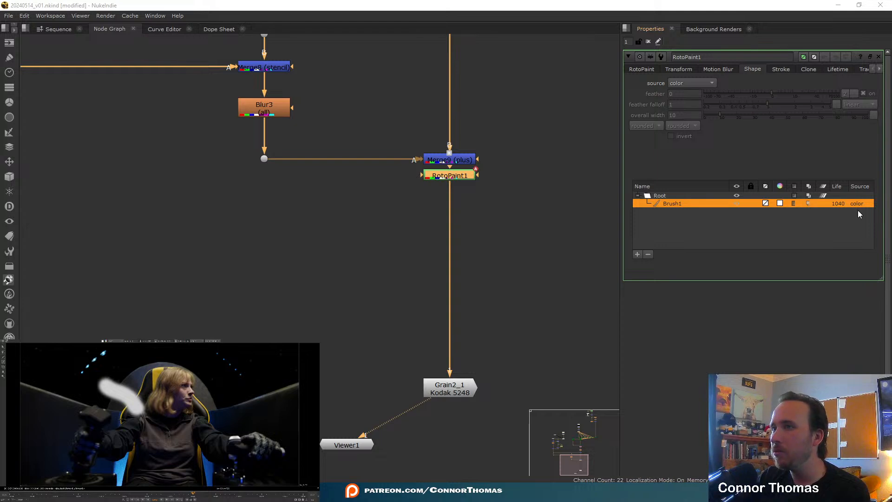
pyautogui.press('Delete')
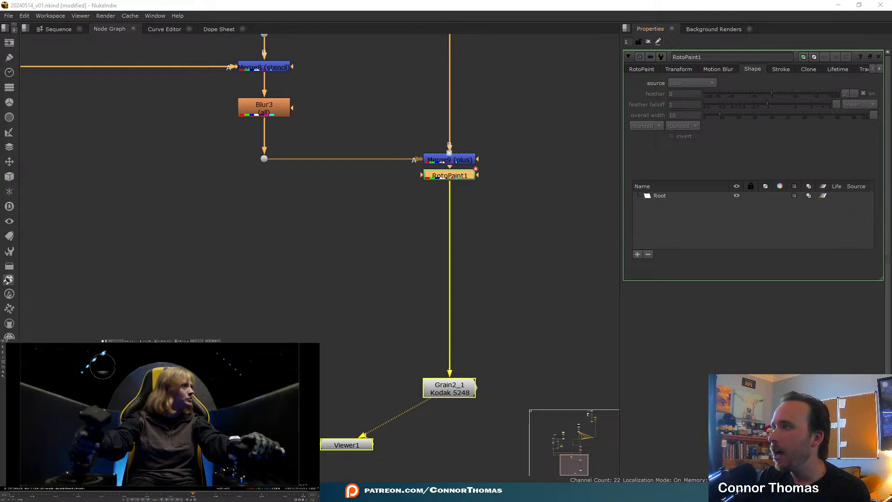
pyautogui.moveTo(102, 372); pyautogui.dragTo(227, 379)
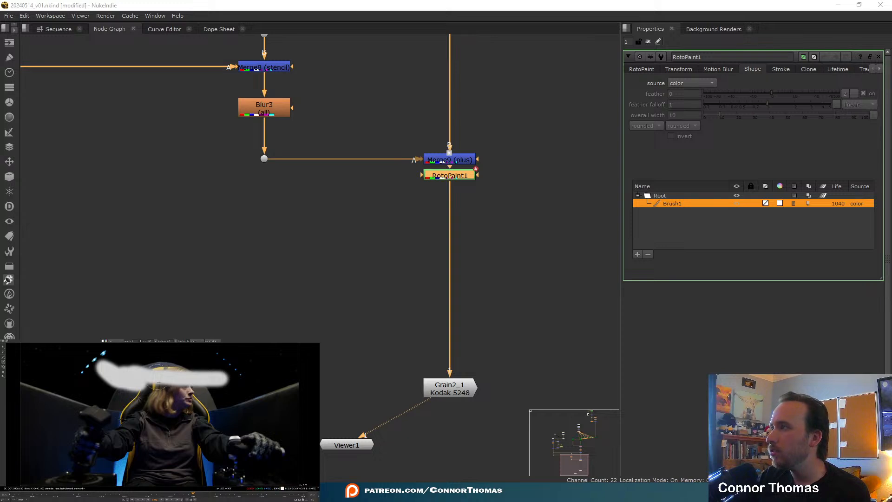
pyautogui.press('Delete')
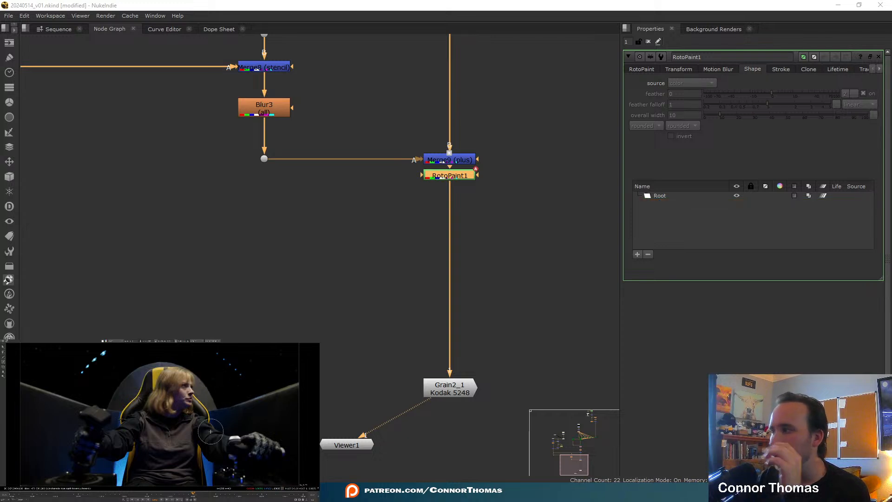
pyautogui.press('Delete')
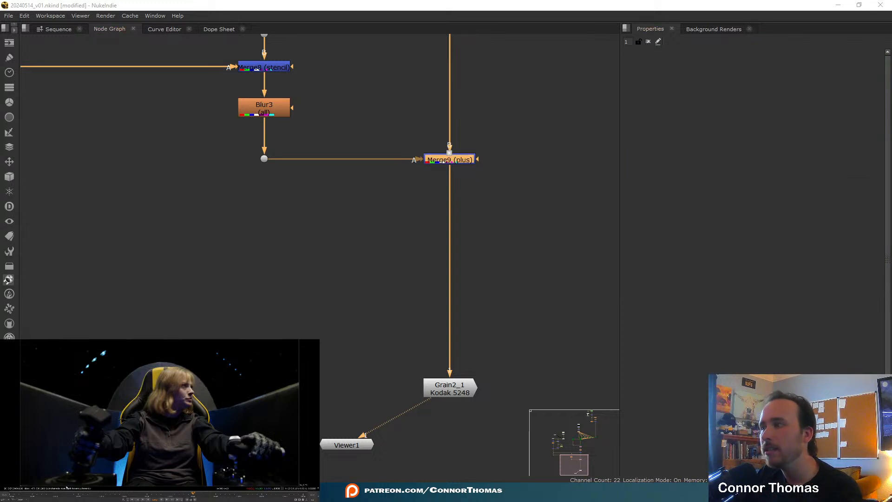
# - Play back the composite from the early part of the shot and stop partway through to check it
pyautogui.click(11, 494)
pyautogui.press('l')
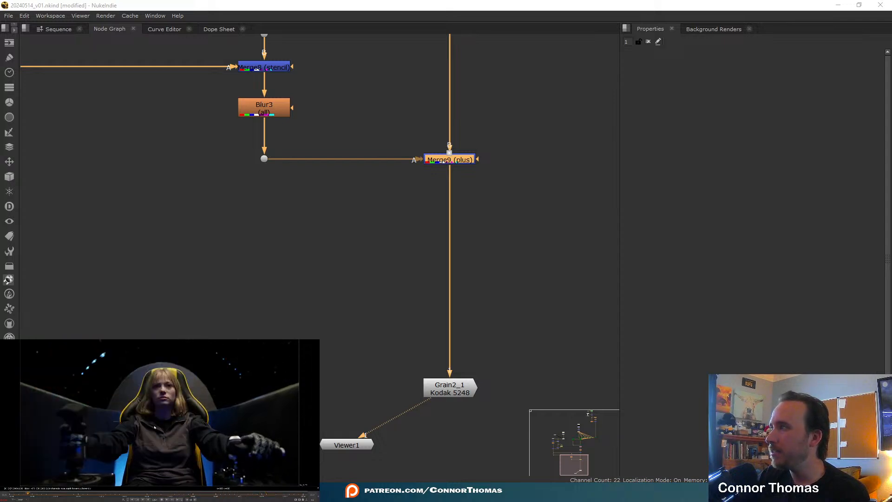
pyautogui.press('k')
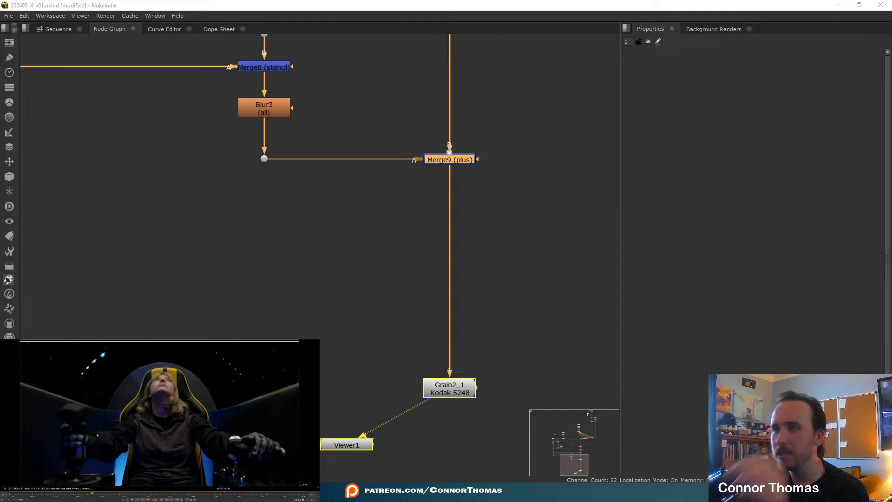
# - Look over the node graph from the keying branch and card scene down to Grain2_1, with nothing selected
pyautogui.scroll(-3, 440, 180)
pyautogui.moveTo(439, 179); pyautogui.dragTo(422, 341, button='middle')
pyautogui.moveTo(337, 186); pyautogui.dragTo(441, 265, button='middle')
pyautogui.moveTo(246, 233); pyautogui.dragTo(216, 163, button='middle')
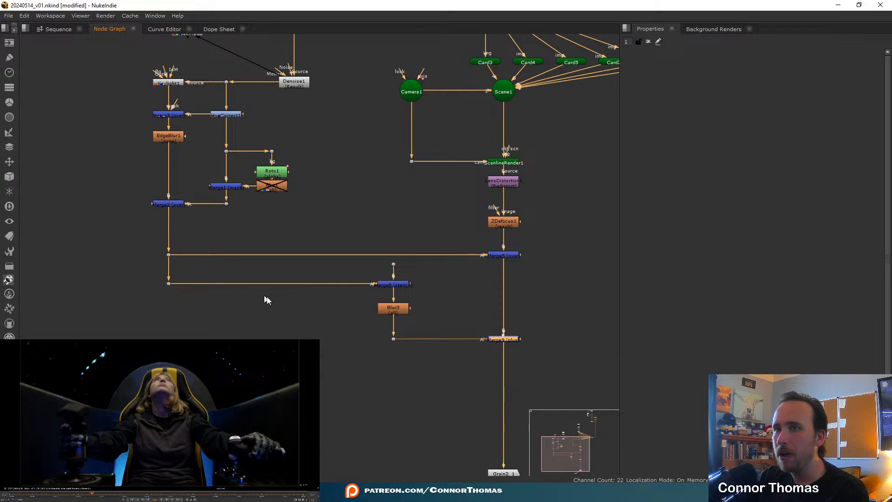
pyautogui.moveTo(288, 269); pyautogui.dragTo(291, 191, button='middle')
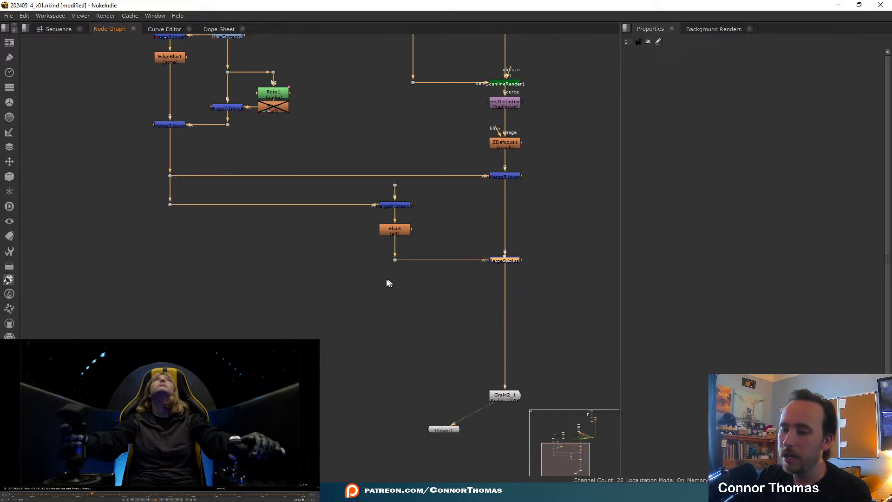
pyautogui.click(250, 260)
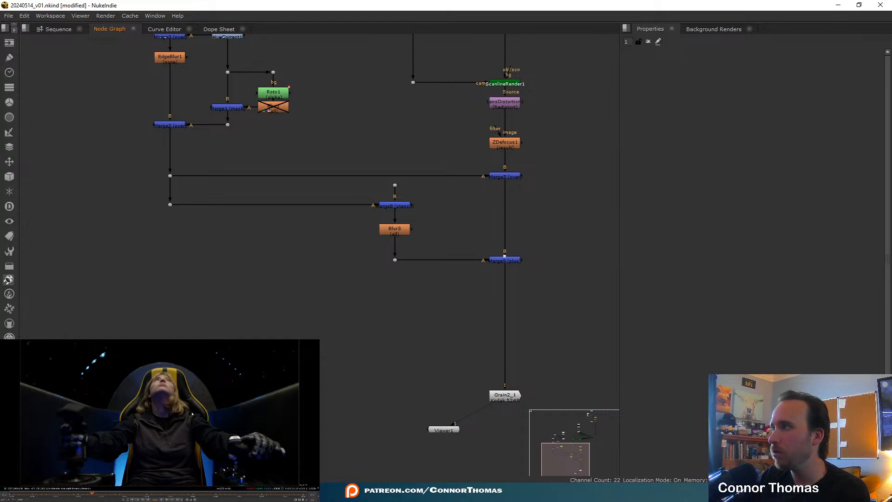
pyautogui.scroll(4, 255, 262)
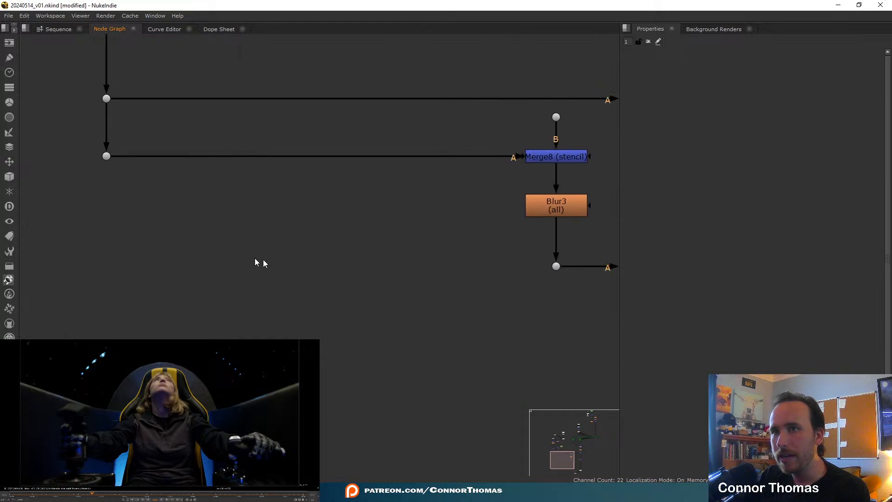
# - Branch a Transform node off the lower dot of the left-hand pipe and set its scale height to -0.2, separate from the width
pyautogui.press('t')
pyautogui.moveTo(260, 216); pyautogui.dragTo(160, 164)
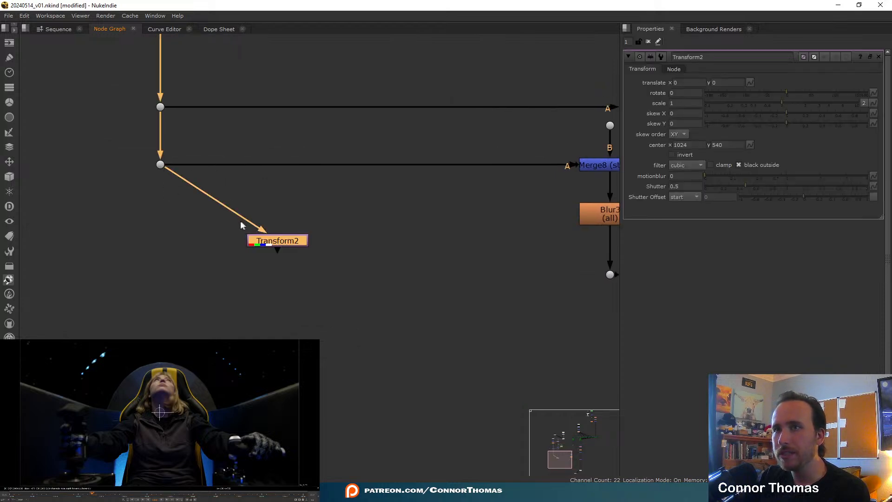
pyautogui.moveTo(259, 247); pyautogui.dragTo(352, 272)
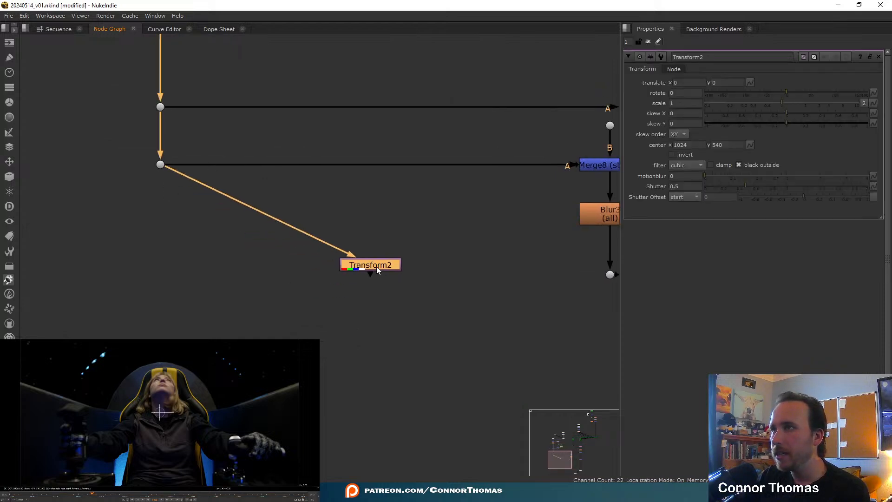
pyautogui.click(864, 104)
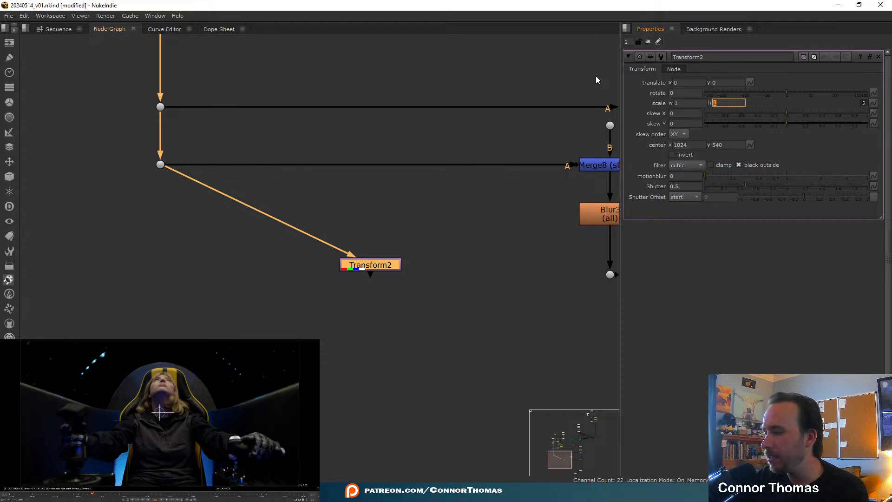
pyautogui.write('-0.2')
pyautogui.press('Return')
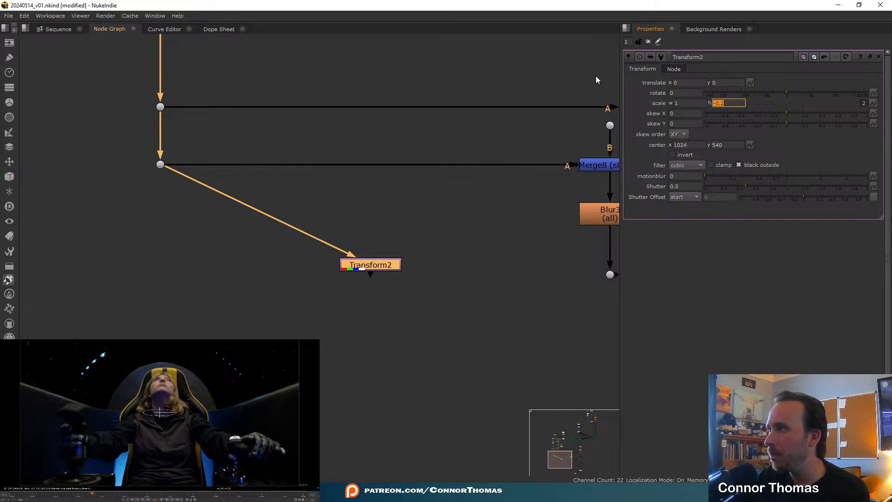
# - View the Transform's output and set its scale height to -0.5
pyautogui.click(349, 268)
pyautogui.press('1')
pyautogui.click(423, 266)
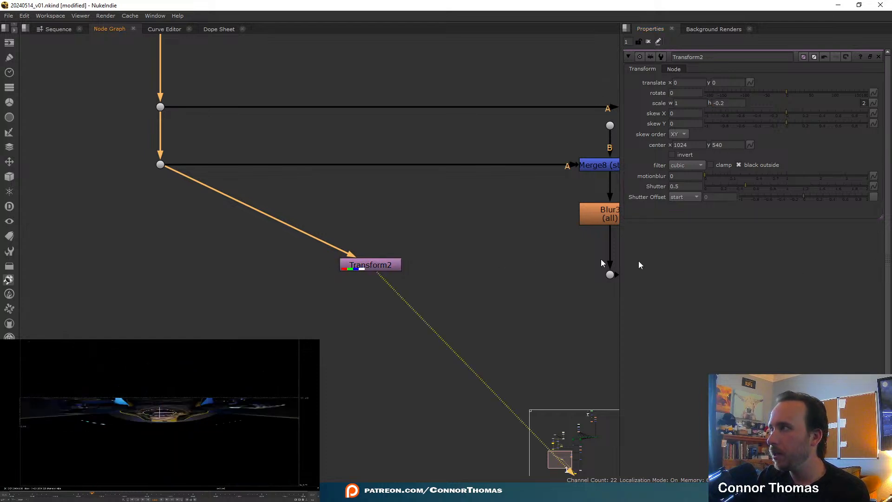
pyautogui.click(721, 104)
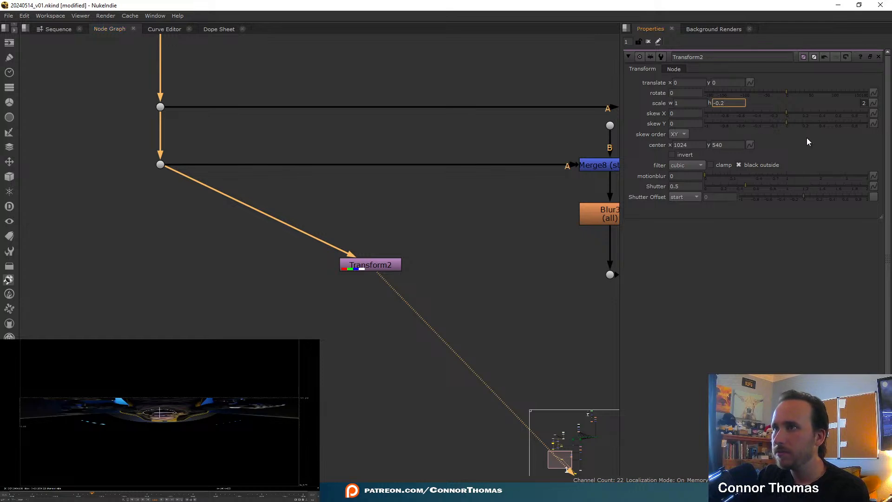
pyautogui.press('Down')
pyautogui.press('Down')
pyautogui.press('Down')
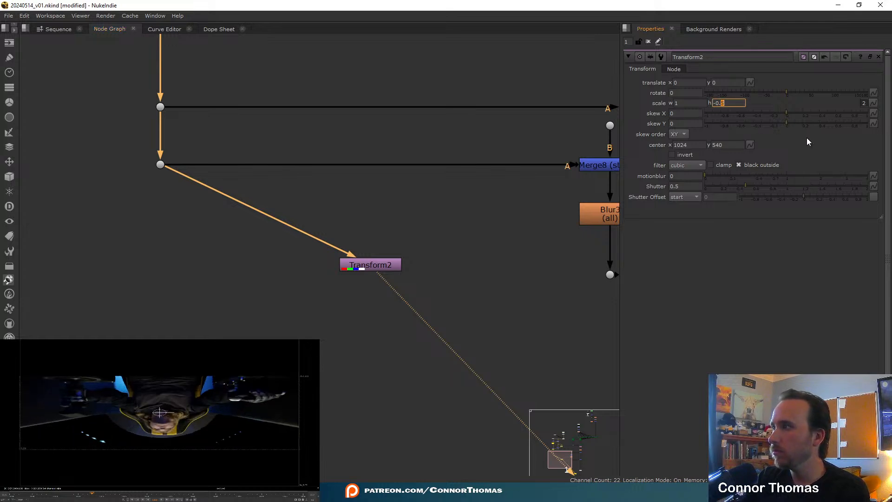
# - Move the flipped image straight up in the frame to a translate y of 272
pyautogui.scroll(-3, 201, 394)
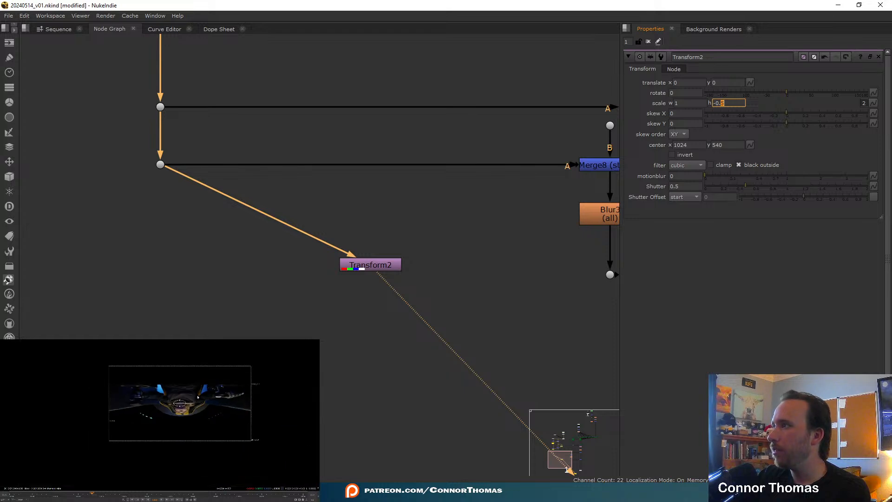
pyautogui.moveTo(179, 402); pyautogui.dragTo(180, 385)
pyautogui.scroll(2, 195, 383)
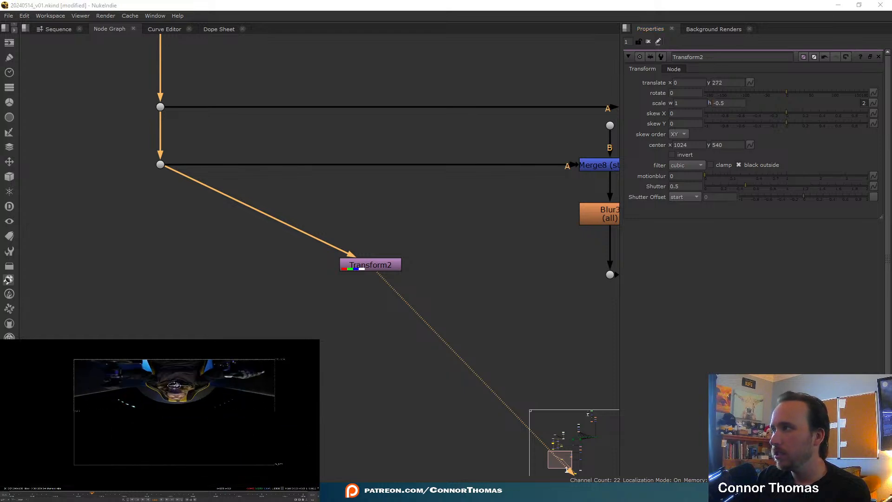
# - Compare the Merge9 composite with the flipped Transform output, undoing any trial shift of the image
pyautogui.moveTo(518, 252); pyautogui.dragTo(330, 237, button='middle')
pyautogui.scroll(-1, 419, 237)
pyautogui.moveTo(434, 231); pyautogui.dragTo(348, 226, button='middle')
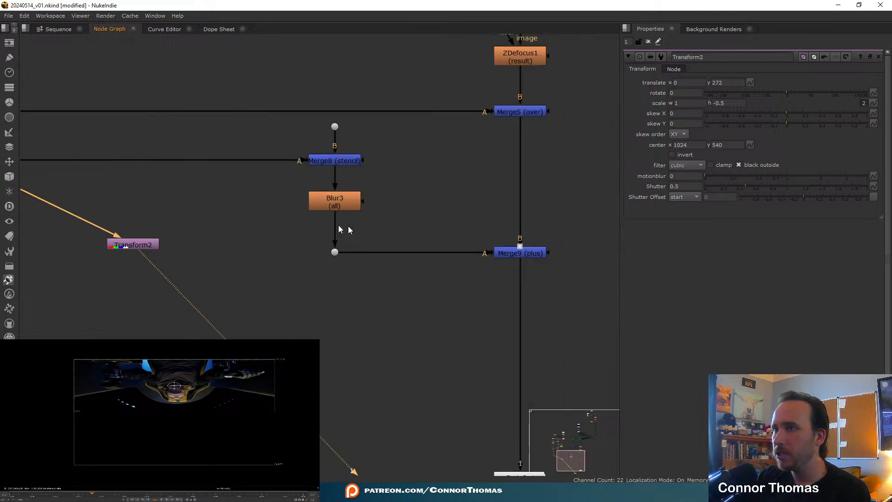
pyautogui.moveTo(440, 248); pyautogui.dragTo(330, 182, button='middle')
pyautogui.click(407, 189)
pyautogui.press('2')
pyautogui.click(308, 198)
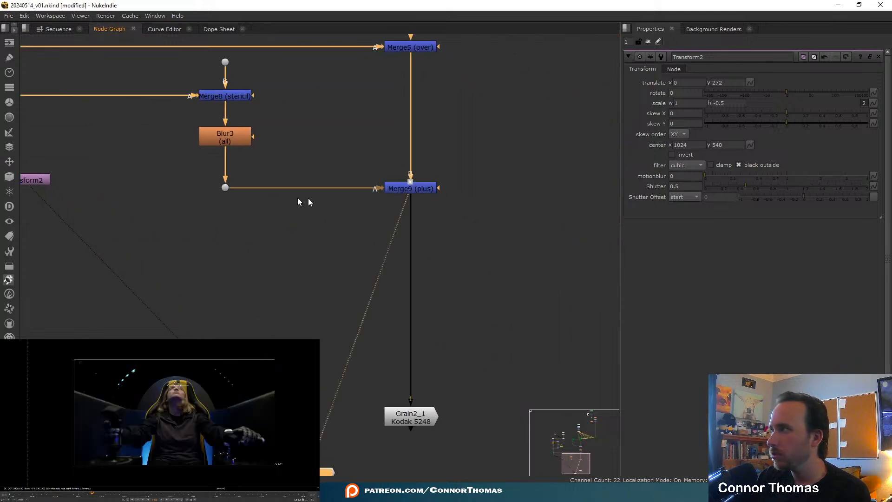
pyautogui.press('1')
pyautogui.press('2')
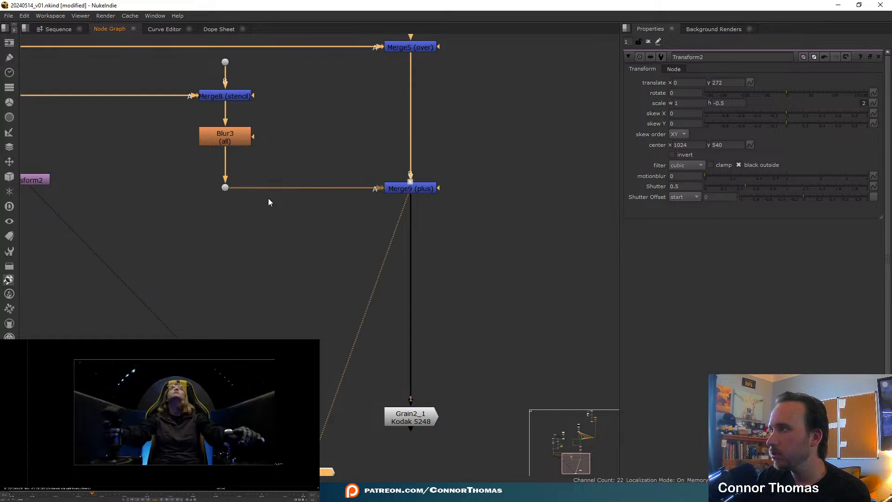
pyautogui.press('1')
pyautogui.moveTo(174, 385); pyautogui.dragTo(173, 365)
pyautogui.hotkey('ctrl', 'z')
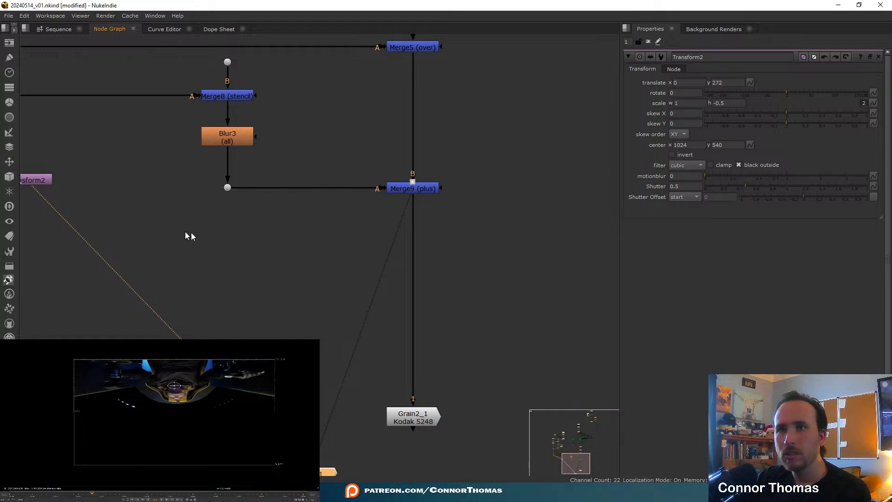
# - Add a GridWarp node after Transform2
pyautogui.moveTo(186, 232); pyautogui.dragTo(450, 241, button='middle')
pyautogui.click(295, 189)
pyautogui.press('Tab')
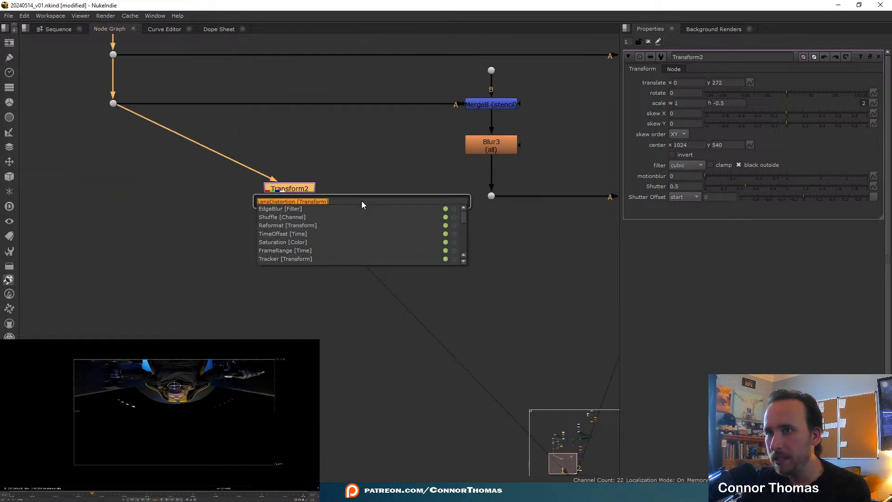
pyautogui.write('grid')
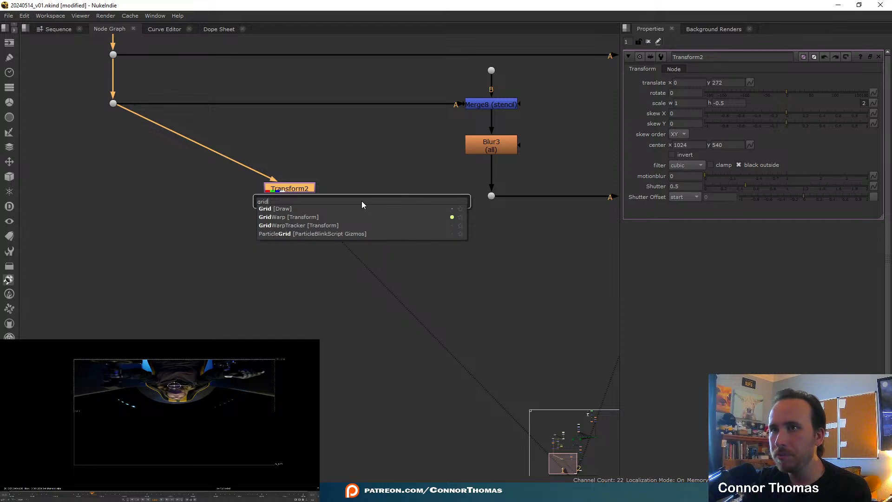
pyautogui.press('Down')
pyautogui.press('Down')
pyautogui.press('Return')
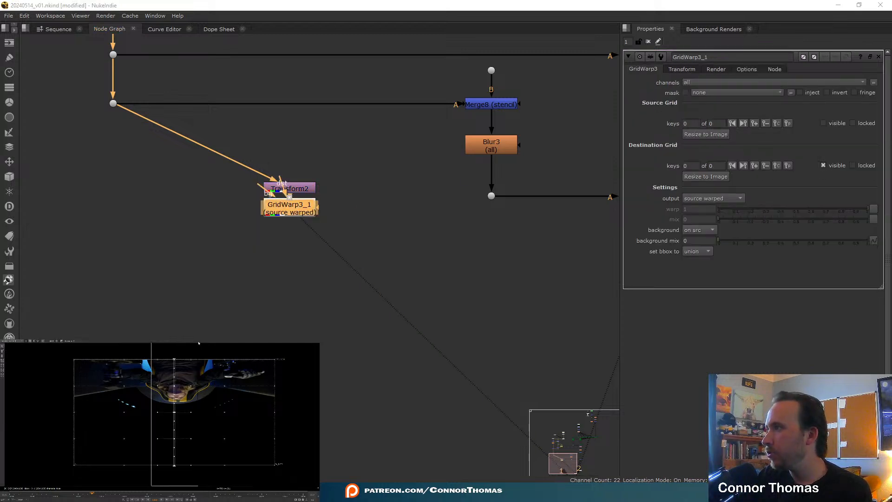
# - Raise the centre column of destination grid points to bend the flipped image into an upward arch
pyautogui.moveTo(174, 406); pyautogui.dragTo(174, 392)
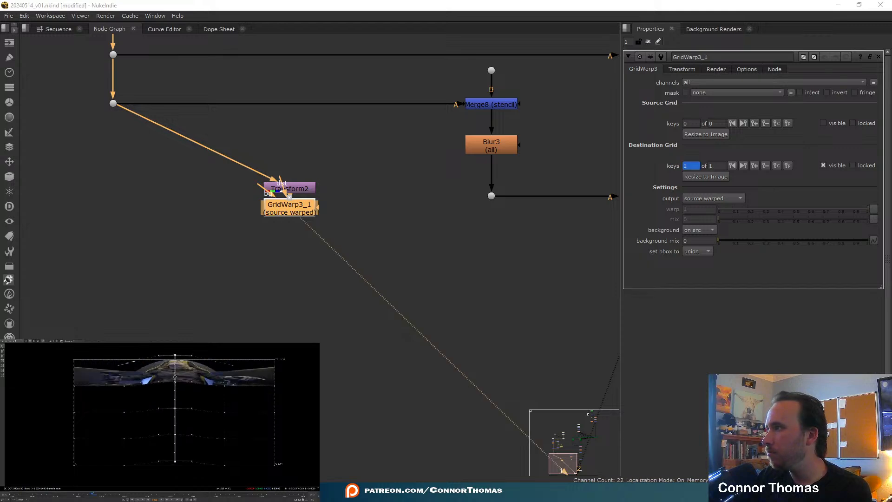
pyautogui.moveTo(174, 412); pyautogui.dragTo(175, 392)
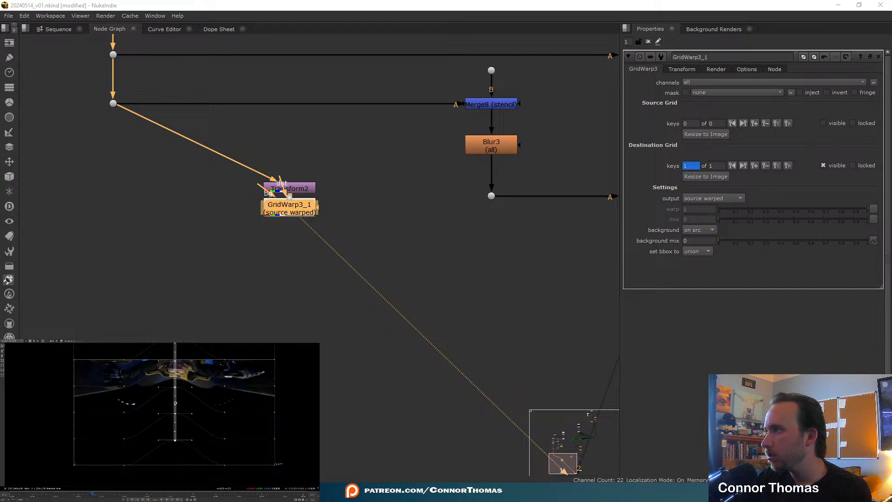
pyautogui.moveTo(175, 402); pyautogui.dragTo(175, 397)
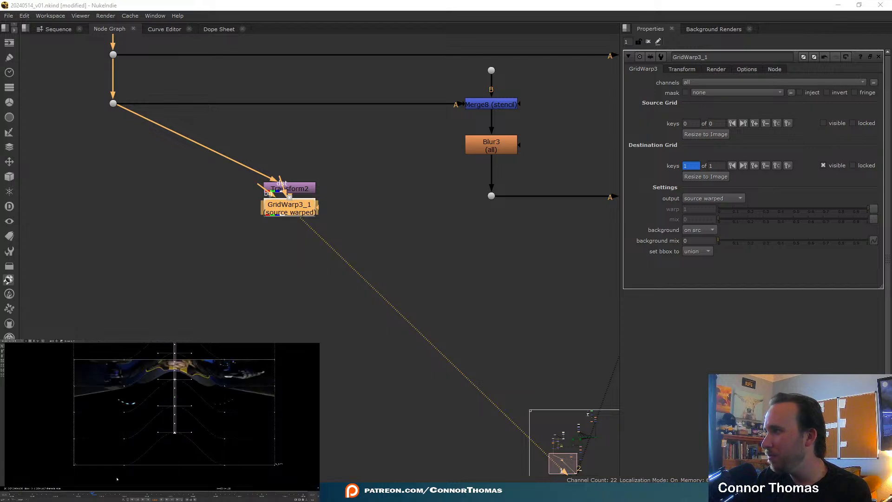
# - Select the two inner columns of grid points on either side of the centre and shift them vertically by a small amount
pyautogui.moveTo(116, 477); pyautogui.dragTo(134, 346)
pyautogui.keyDown('shift'); pyautogui.moveTo(218, 475); pyautogui.dragTo(241, 342); pyautogui.keyUp('shift')
pyautogui.moveTo(224, 427)
pyautogui.mouseDown()
pyautogui.moveTo(226, 408)
pyautogui.moveTo(224, 424)
pyautogui.mouseUp()
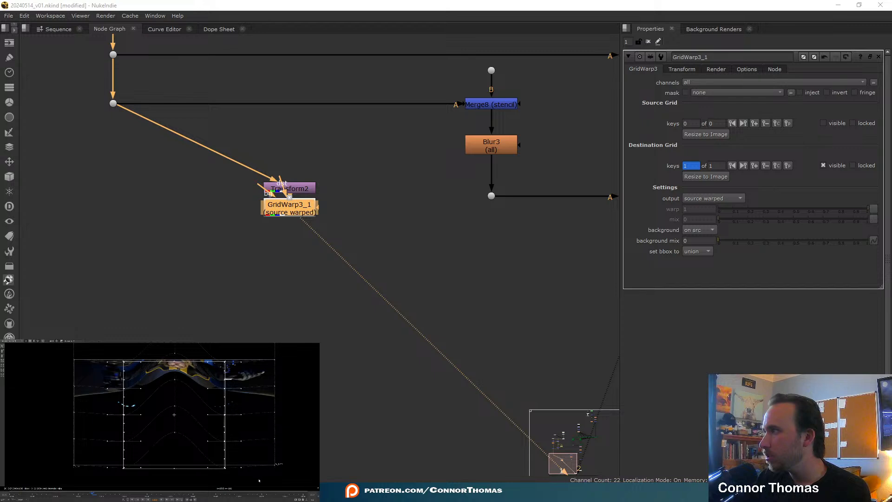
# - Select both outer edge columns of grid points and pull them down so the image's sides drop
pyautogui.moveTo(259, 425); pyautogui.dragTo(256, 420, button='middle')
pyautogui.moveTo(274, 345); pyautogui.dragTo(264, 479)
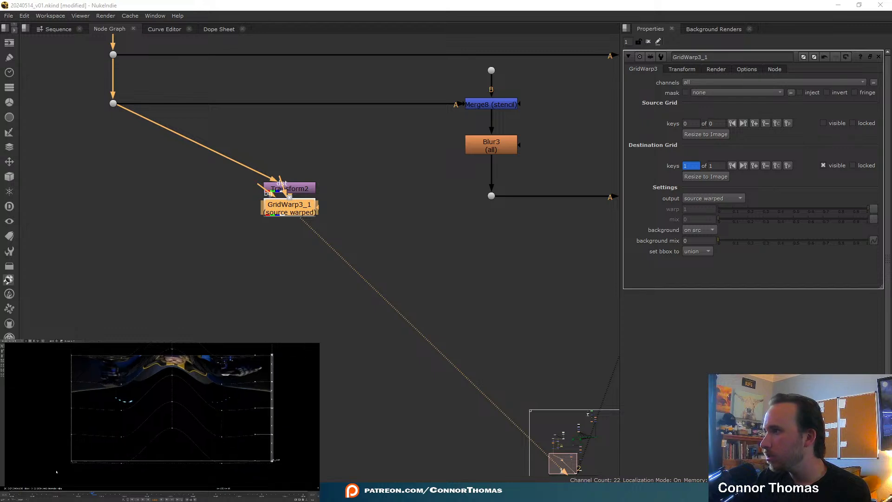
pyautogui.keyDown('shift'); pyautogui.moveTo(56, 474); pyautogui.dragTo(84, 344); pyautogui.keyUp('shift')
pyautogui.moveTo(71, 385); pyautogui.dragTo(70, 420)
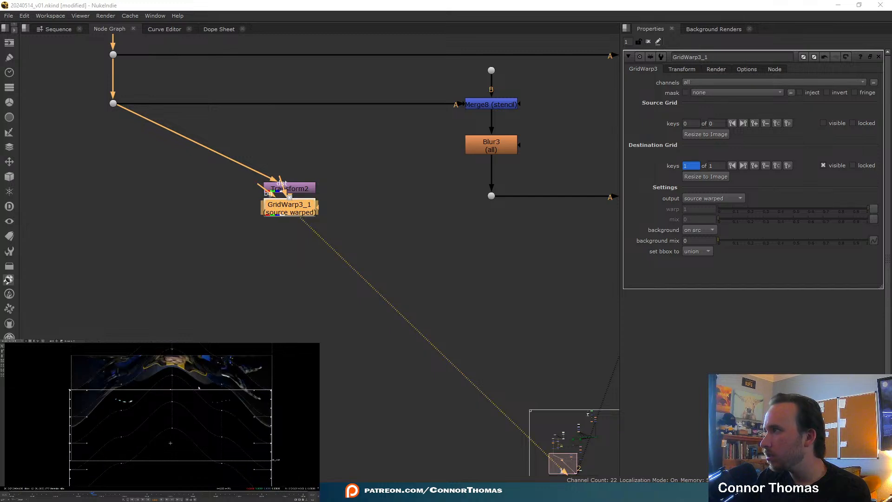
# - Tilt the curve handles on both inner grid columns so the lines slope smoothly from the centre down to the edges
pyautogui.click(214, 348)
pyautogui.moveTo(214, 349); pyautogui.dragTo(239, 478)
pyautogui.moveTo(239, 385); pyautogui.dragTo(238, 417)
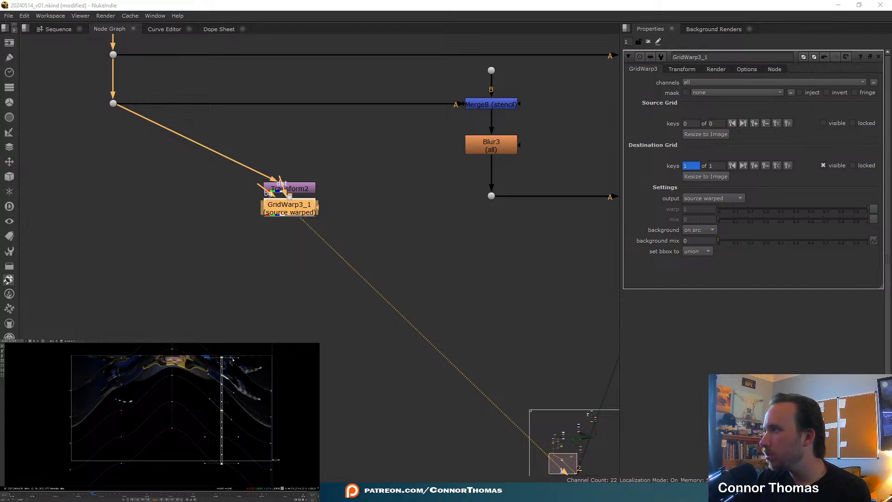
pyautogui.moveTo(237, 359); pyautogui.dragTo(234, 371)
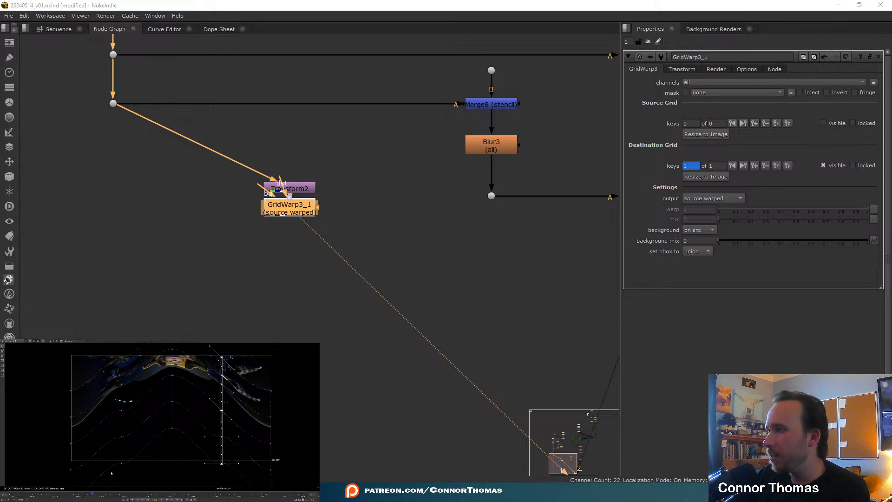
pyautogui.moveTo(110, 476); pyautogui.dragTo(135, 373)
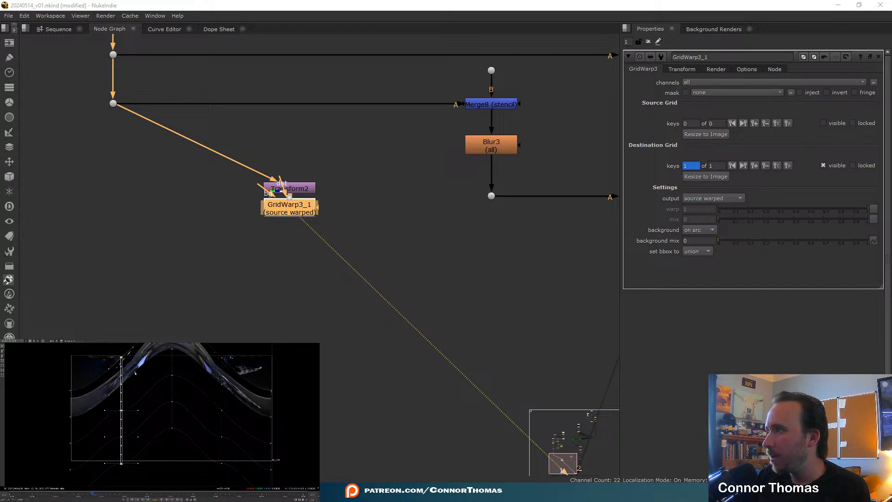
pyautogui.moveTo(137, 410); pyautogui.dragTo(138, 402)
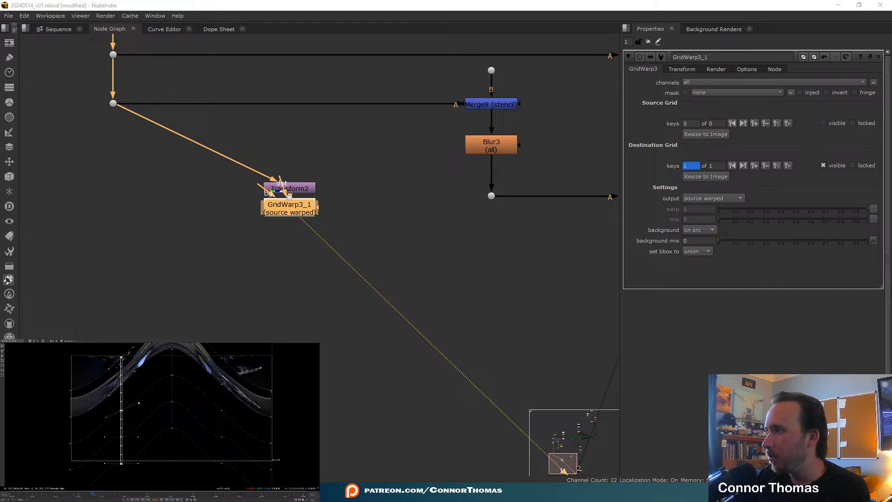
pyautogui.moveTo(137, 437); pyautogui.dragTo(137, 423)
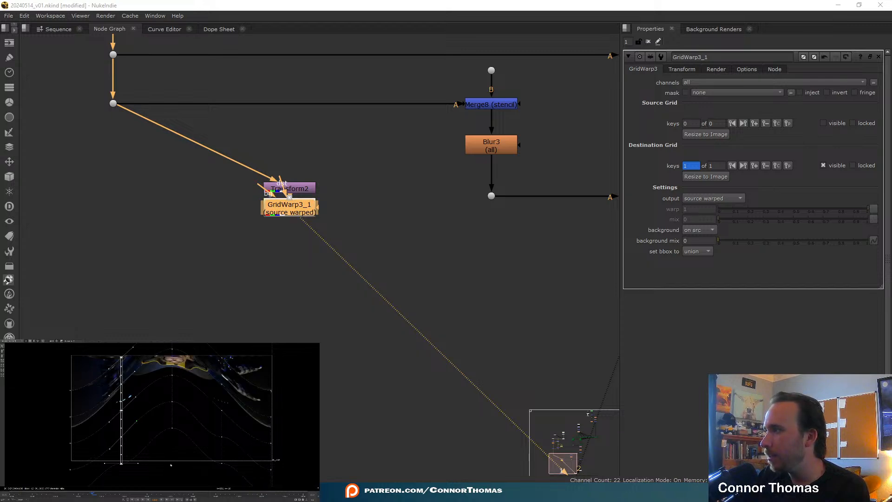
# - Select the centre column of grid points and lower it slightly to soften the arch's peak
pyautogui.moveTo(159, 473); pyautogui.dragTo(193, 345)
pyautogui.scroll(-3, 204, 407)
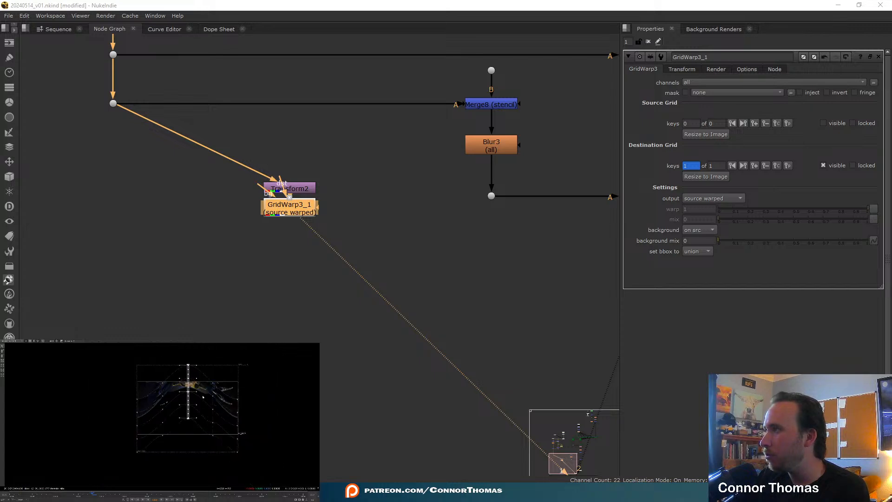
pyautogui.scroll(3, 203, 398)
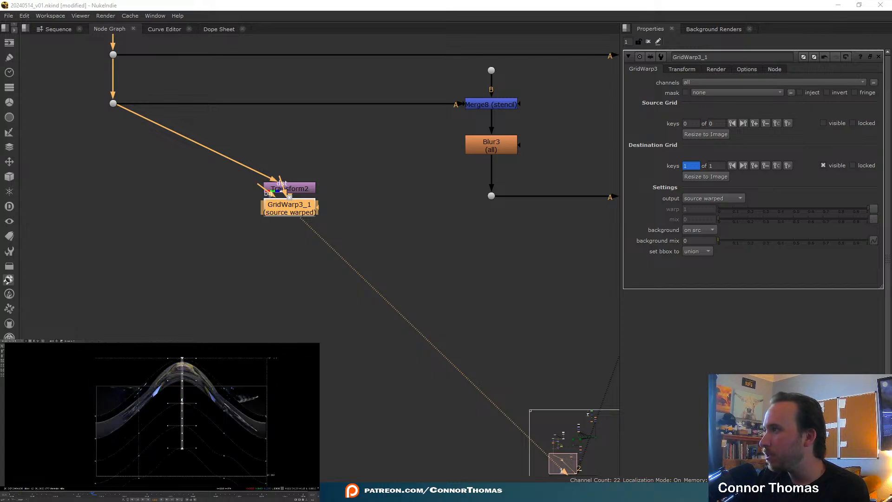
pyautogui.click(183, 395)
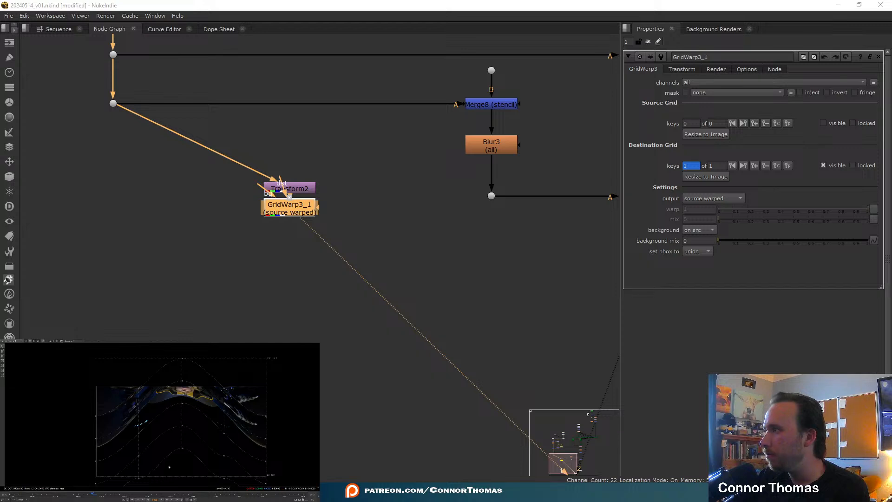
pyautogui.moveTo(172, 472); pyautogui.dragTo(183, 374)
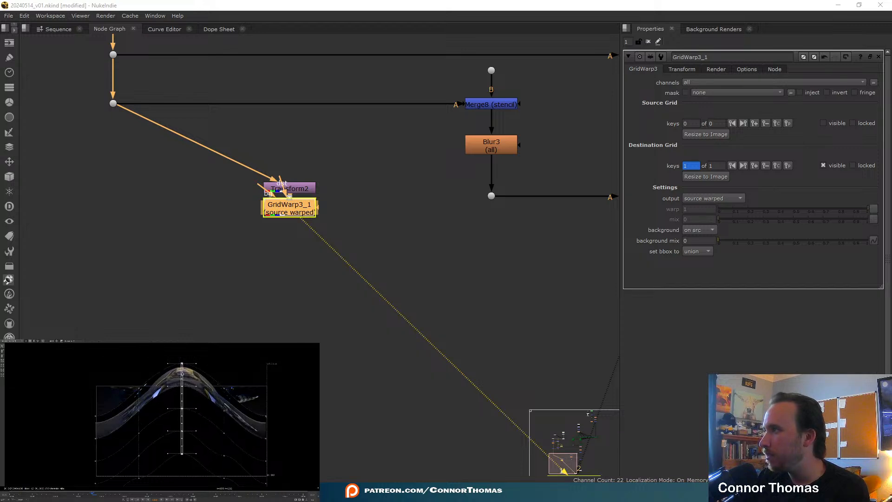
pyautogui.scroll(3, 182, 409)
pyautogui.scroll(-3, 181, 393)
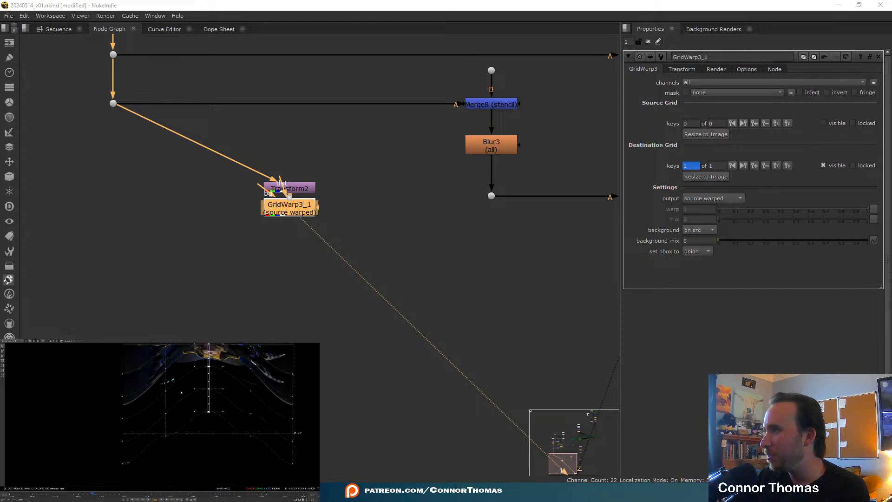
pyautogui.moveTo(181, 393); pyautogui.dragTo(155, 402, button='middle')
pyautogui.scroll(-2, 153, 405)
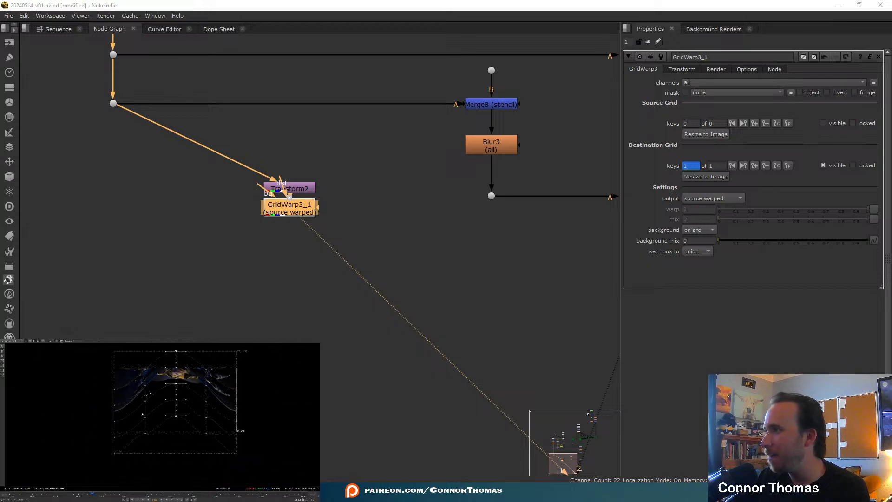
# - Lower the left outer column of grid points and nudge the right outer column up to balance the warp's sides
pyautogui.moveTo(105, 467); pyautogui.dragTo(132, 353)
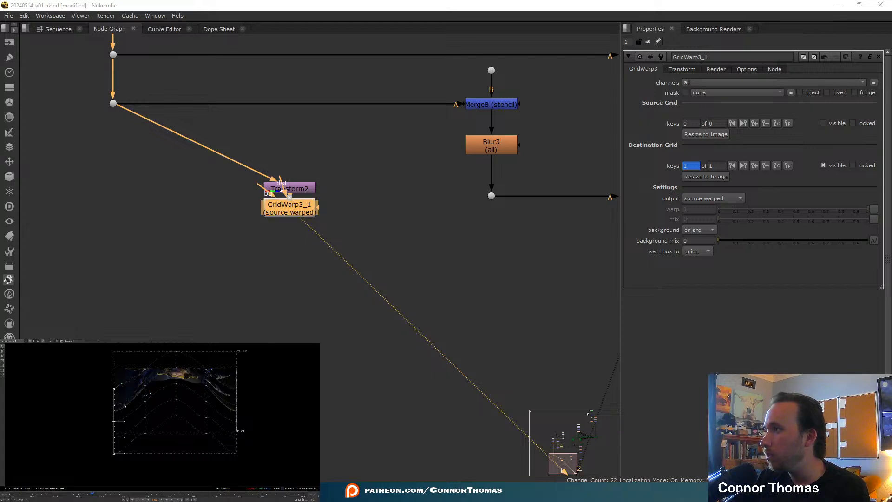
pyautogui.moveTo(124, 405); pyautogui.dragTo(125, 415)
pyautogui.moveTo(227, 459); pyautogui.dragTo(250, 391)
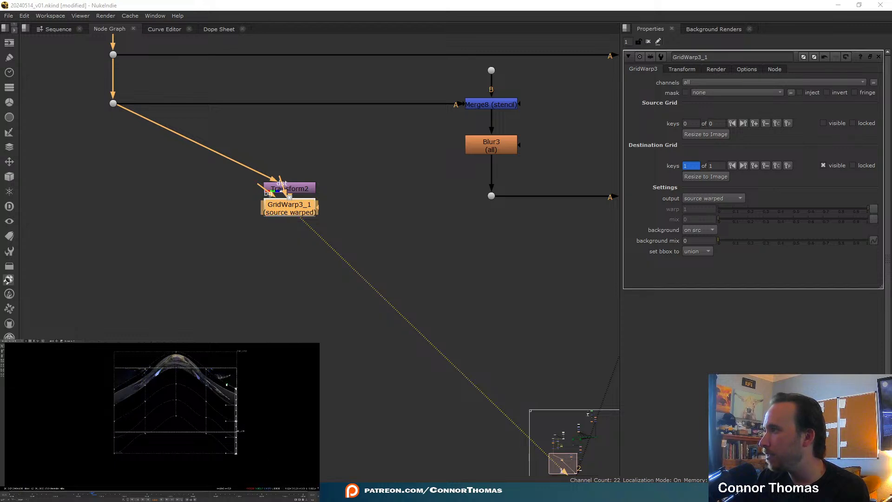
pyautogui.moveTo(226, 405); pyautogui.dragTo(226, 399)
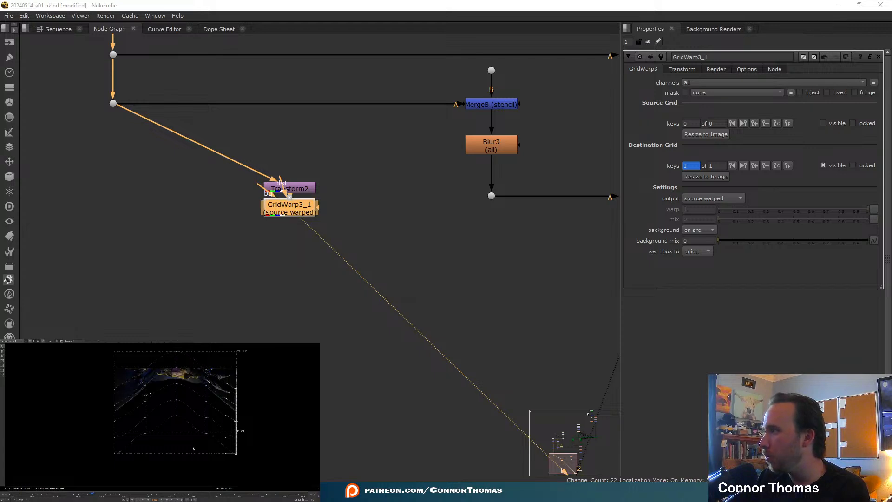
# - Steepen the curve handles on the right inner grid column and close the GridWarp's settings
pyautogui.moveTo(198, 460); pyautogui.dragTo(220, 345)
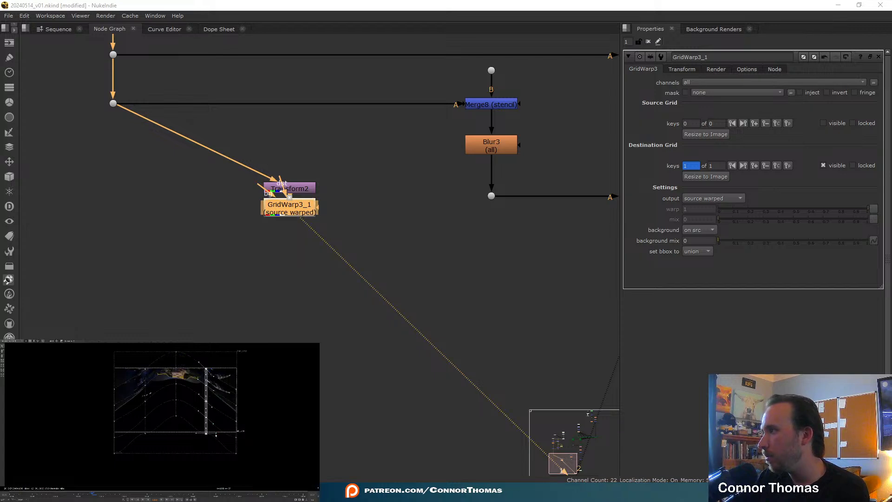
pyautogui.moveTo(216, 434); pyautogui.dragTo(213, 439)
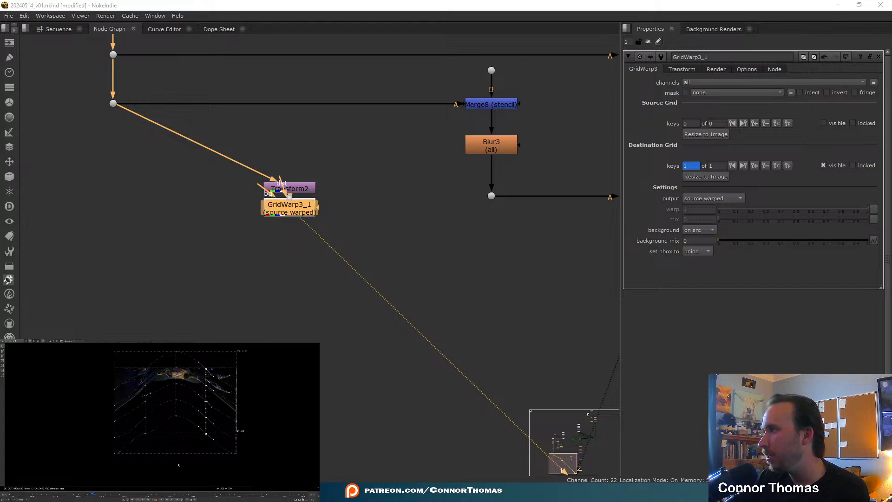
pyautogui.click(648, 42)
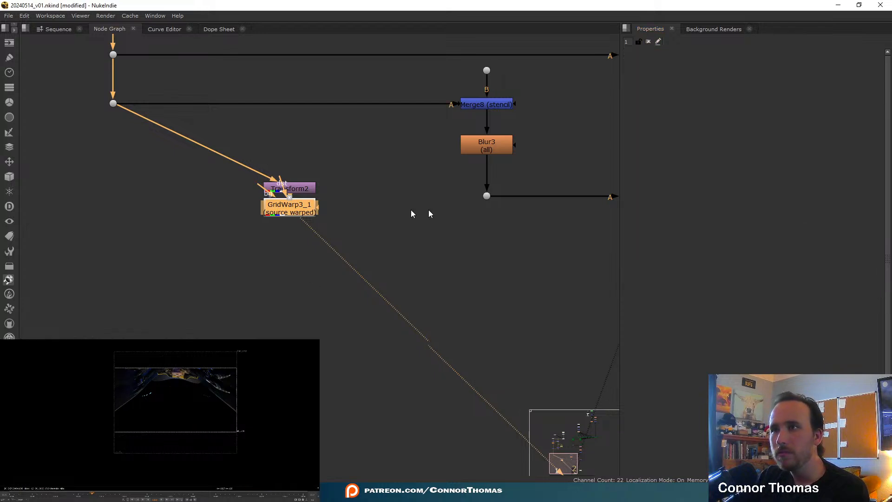
# - Compare the warped cockpit image with the Merge9 (plus) composite in the viewer
pyautogui.moveTo(422, 213); pyautogui.dragTo(228, 225, button='middle')
pyautogui.click(503, 245)
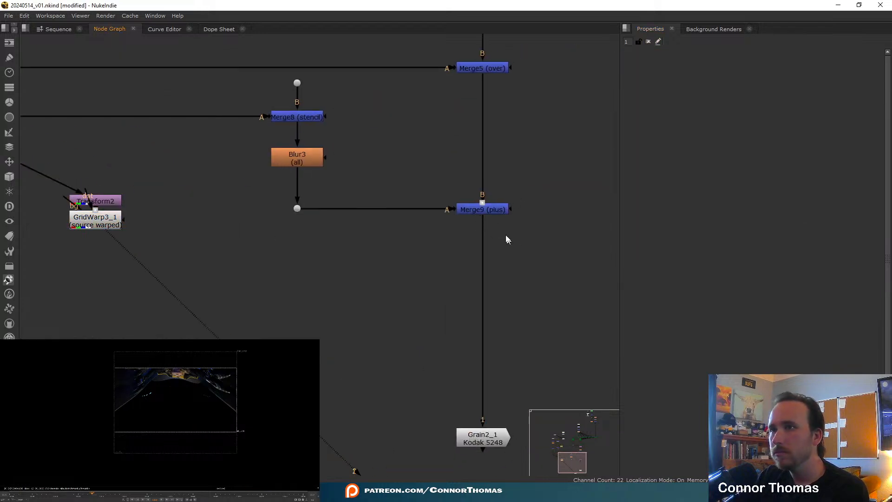
pyautogui.click(492, 210)
pyautogui.press('2')
pyautogui.press('1')
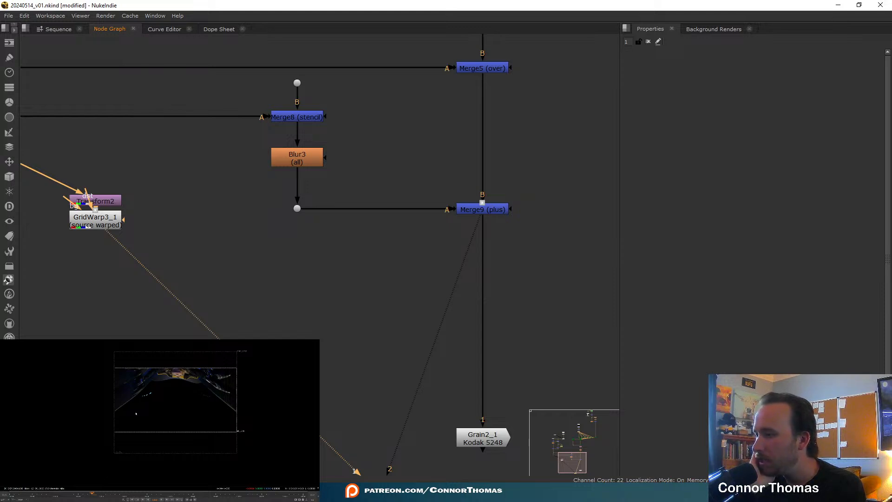
pyautogui.press('2')
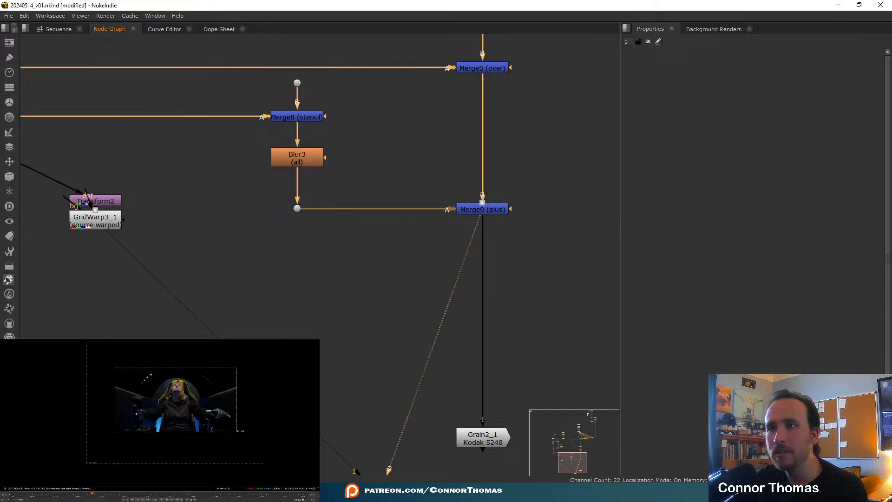
# - Merge the GridWarp output over the main composite between Merge9 and the Grain node, and view the result
pyautogui.moveTo(427, 247); pyautogui.dragTo(392, 172, button='middle')
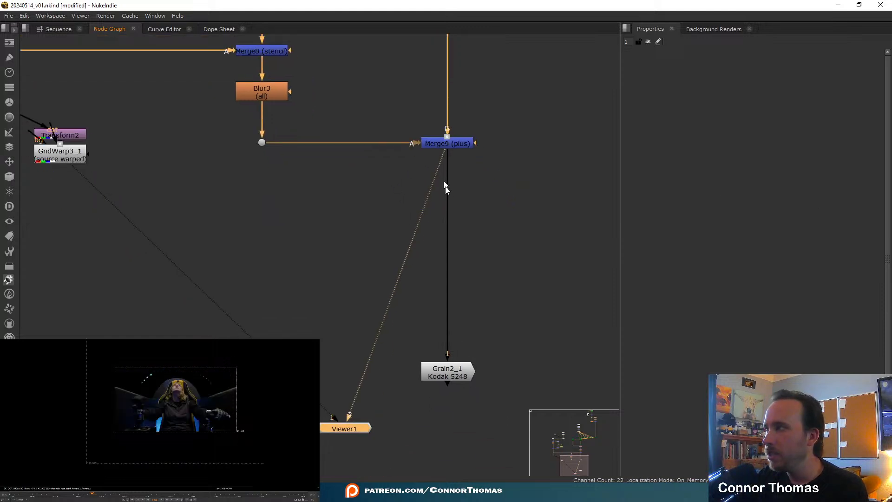
pyautogui.click(72, 162)
pyautogui.press('m')
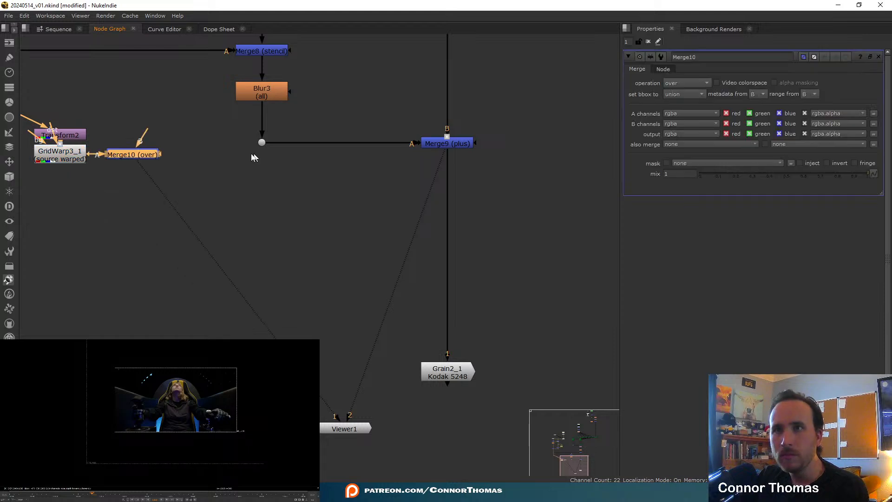
pyautogui.moveTo(133, 150); pyautogui.dragTo(458, 230)
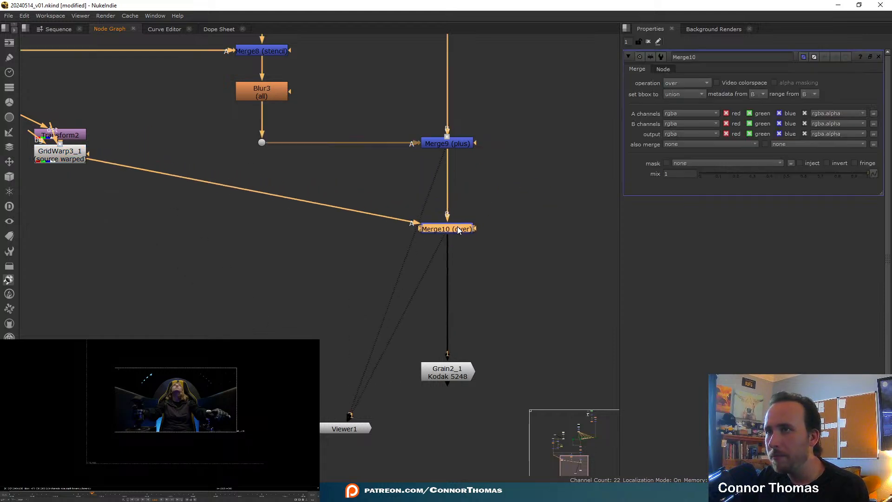
pyautogui.click(497, 268)
pyautogui.press('1')
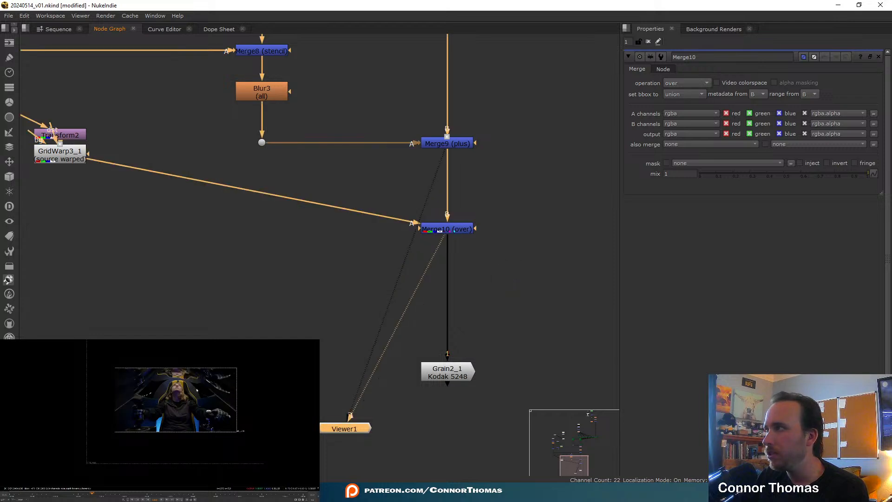
pyautogui.scroll(2, 188, 395)
pyautogui.moveTo(187, 398); pyautogui.dragTo(190, 418, button='middle')
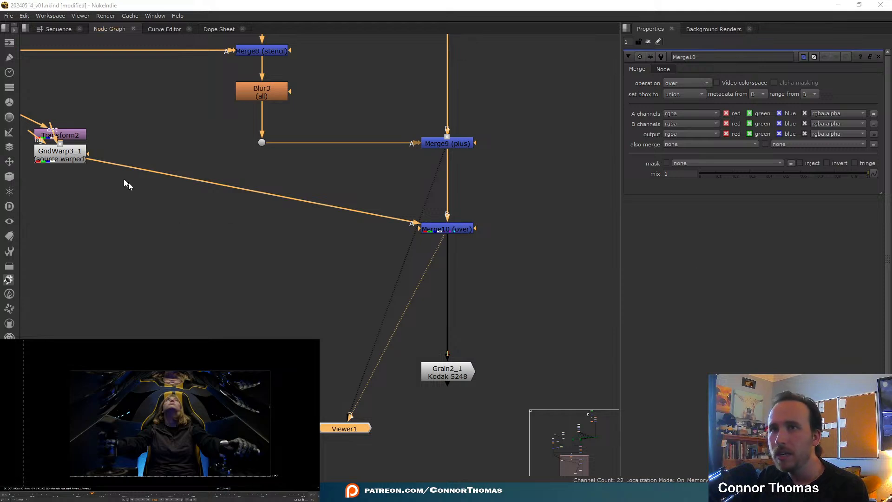
# - Reopen GridWarp3_1 and move the left inner grid column inward and down, then lower the right inner column
pyautogui.doubleClick(71, 161)
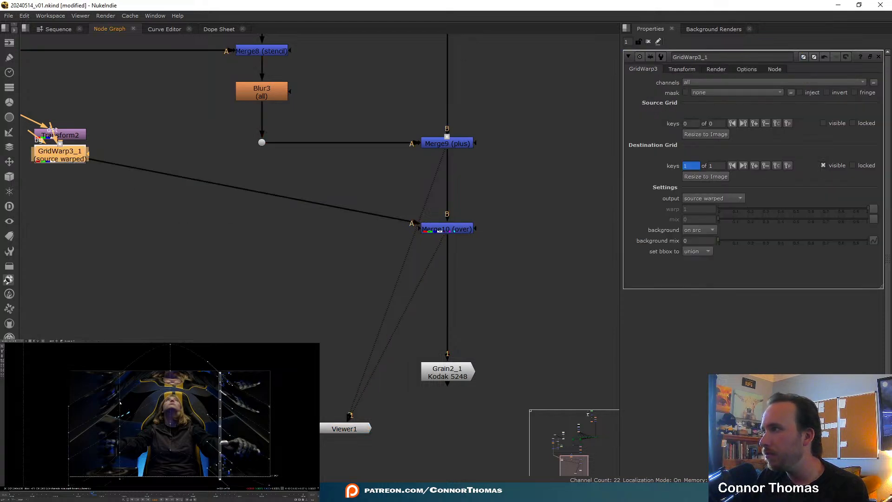
pyautogui.moveTo(120, 403); pyautogui.dragTo(125, 380, button='middle')
pyautogui.moveTo(110, 465); pyautogui.dragTo(150, 340)
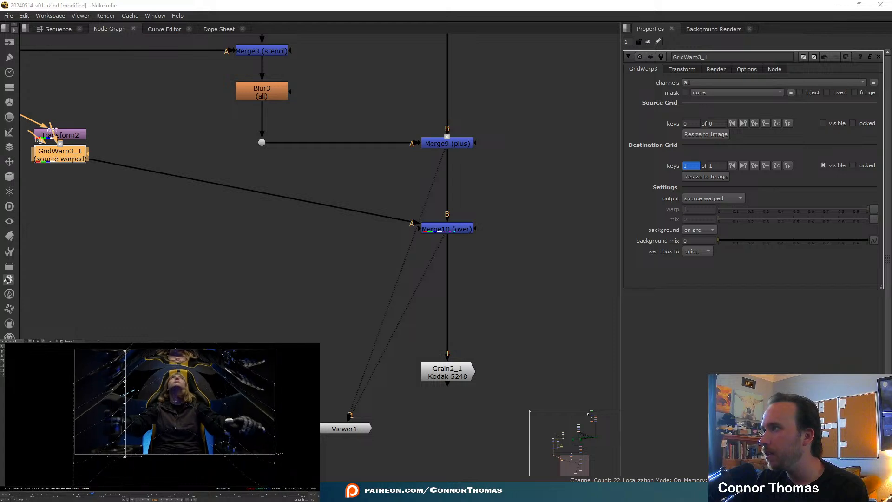
pyautogui.moveTo(124, 391); pyautogui.dragTo(137, 404)
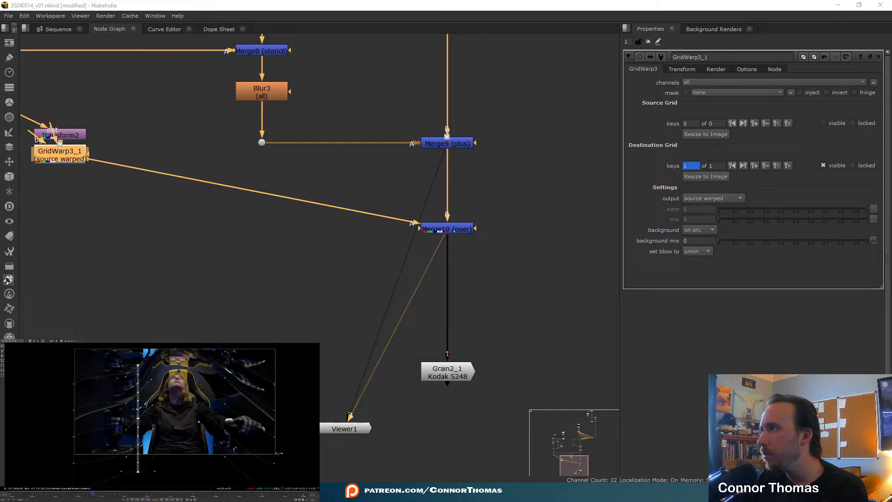
pyautogui.moveTo(136, 404); pyautogui.dragTo(99, 408, button='middle')
pyautogui.moveTo(178, 476); pyautogui.dragTo(226, 350)
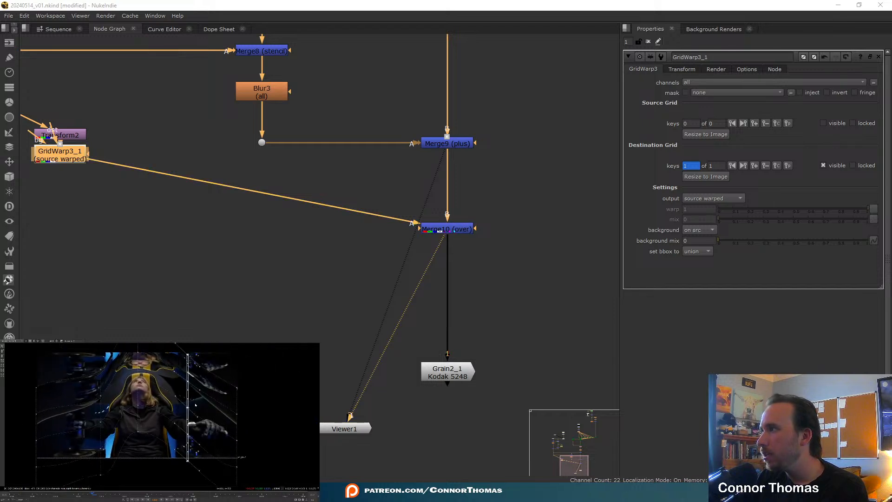
pyautogui.moveTo(188, 402); pyautogui.dragTo(186, 421)
# - Pull the right inner column's top grid point outward and up, adjust the centre point slightly, and close the settings
pyautogui.moveTo(217, 375); pyautogui.dragTo(207, 409, button='middle')
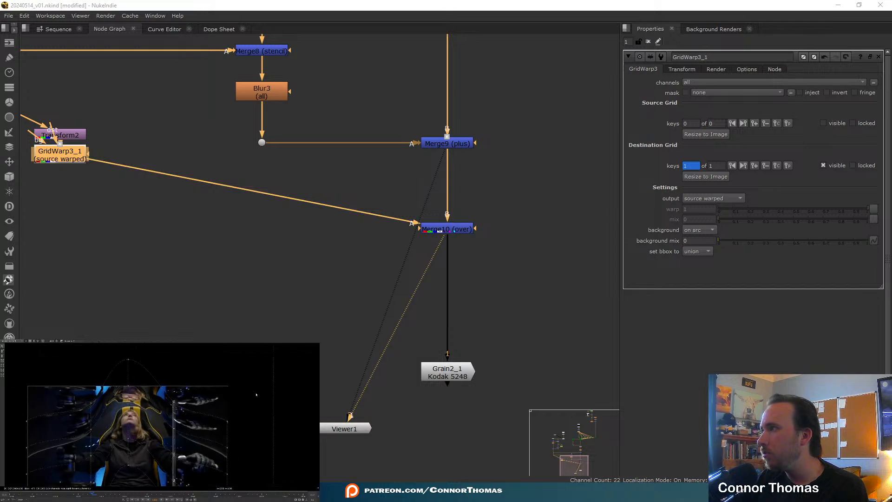
pyautogui.click(255, 395)
pyautogui.moveTo(174, 403); pyautogui.dragTo(194, 383)
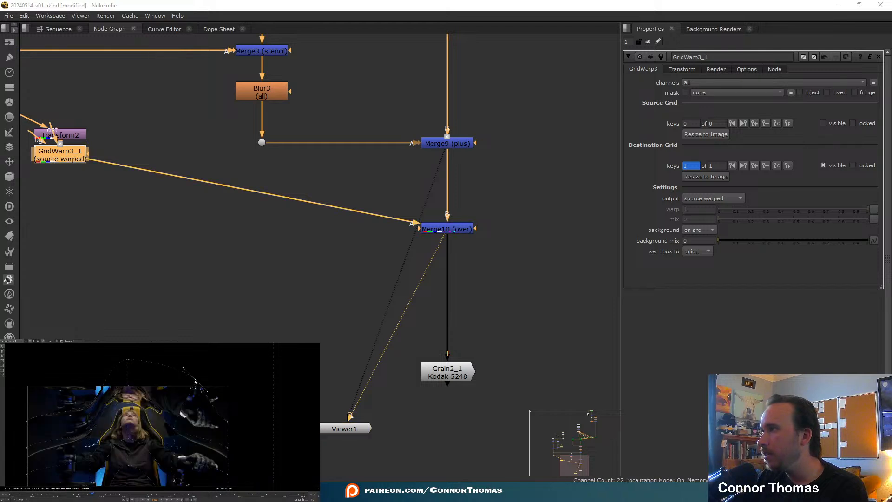
pyautogui.moveTo(148, 432); pyautogui.dragTo(177, 409, button='middle')
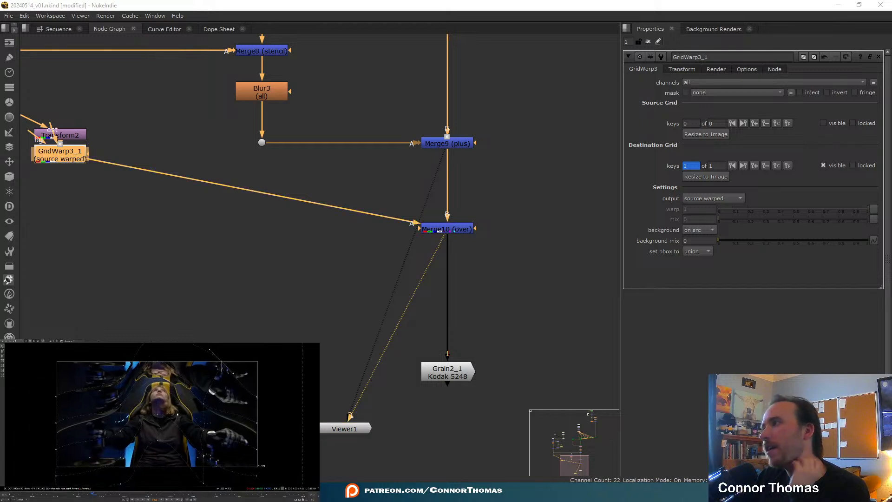
pyautogui.moveTo(159, 389); pyautogui.dragTo(159, 387)
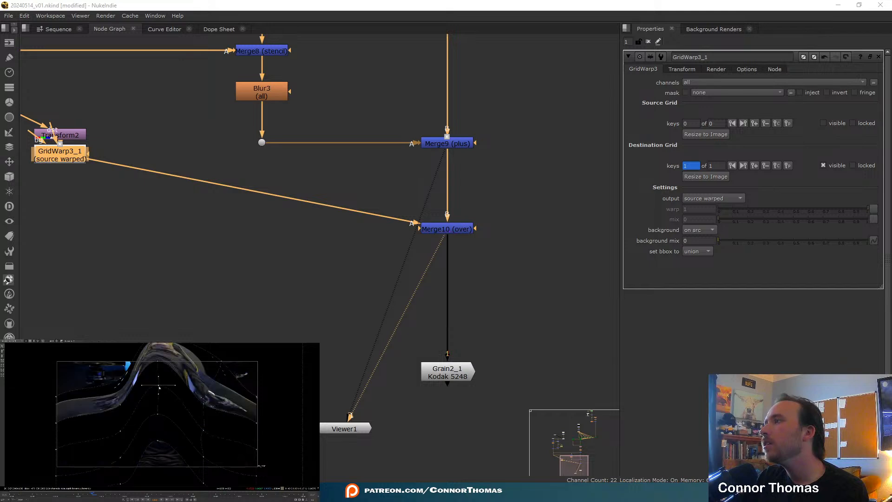
pyautogui.click(648, 41)
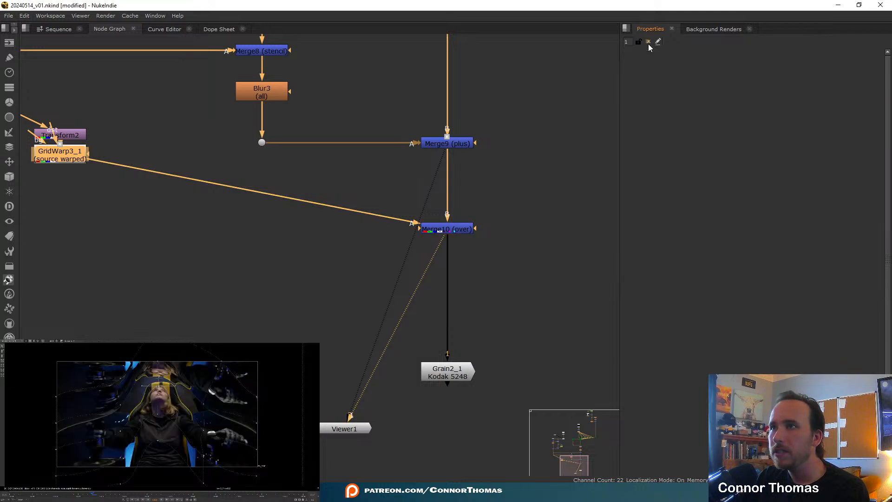
# - View the GridWarp output, add a ColorCorrect node after it, and raise the master contrast to 4
pyautogui.moveTo(275, 228); pyautogui.dragTo(454, 218, button='middle')
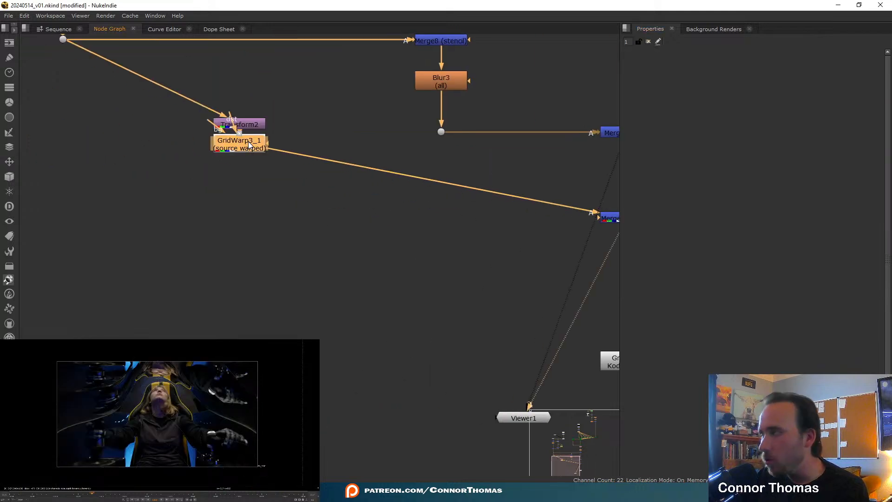
pyautogui.press('1')
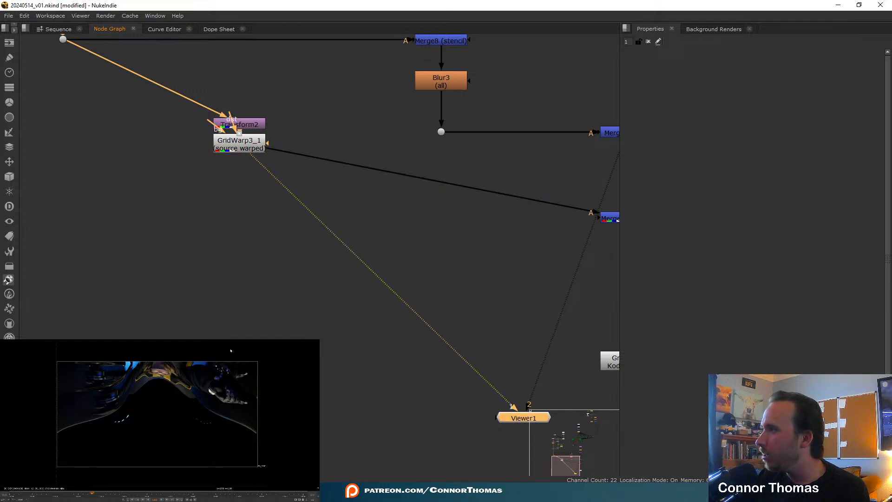
pyautogui.click(223, 145)
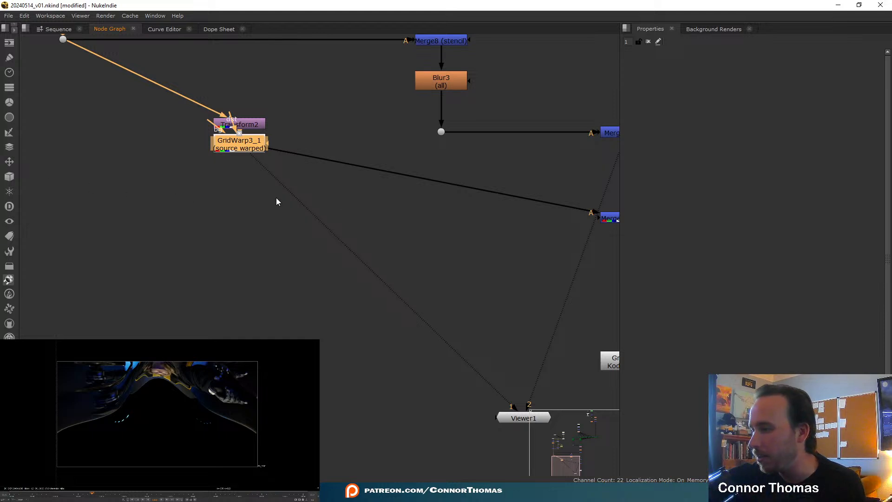
pyautogui.press('c')
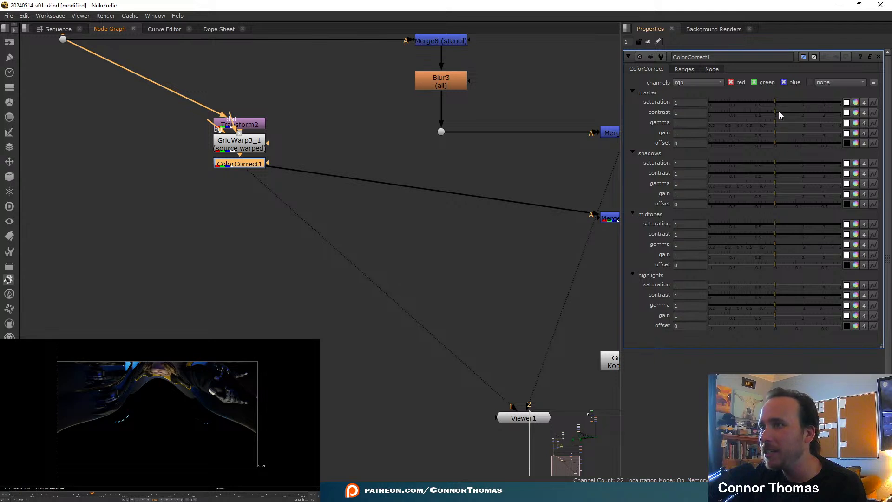
pyautogui.moveTo(779, 111); pyautogui.dragTo(829, 113)
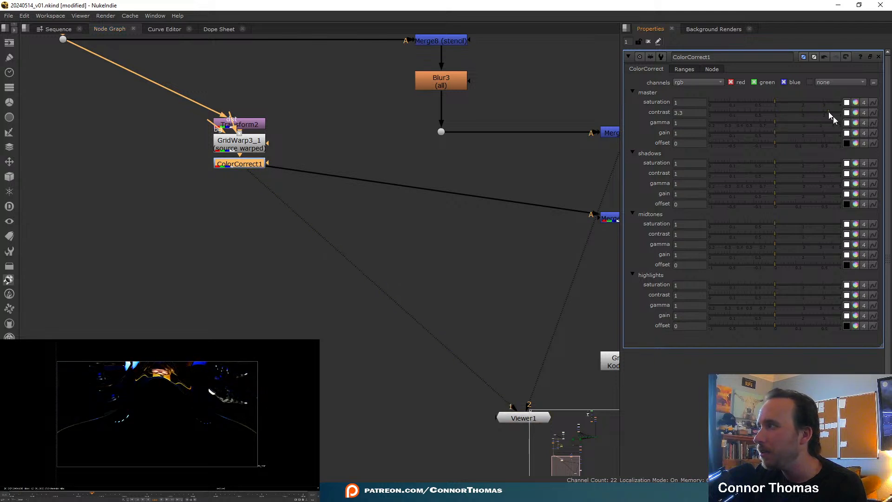
pyautogui.moveTo(97, 374); pyautogui.dragTo(117, 386)
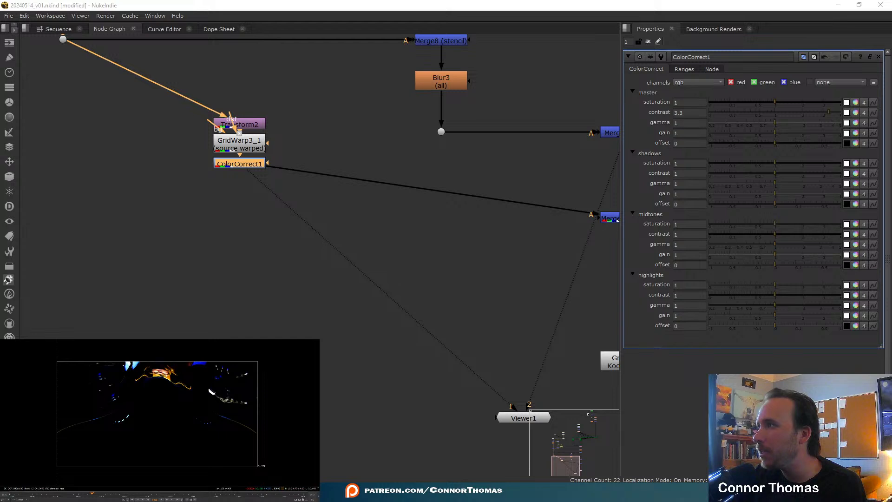
pyautogui.moveTo(837, 113); pyautogui.dragTo(844, 112)
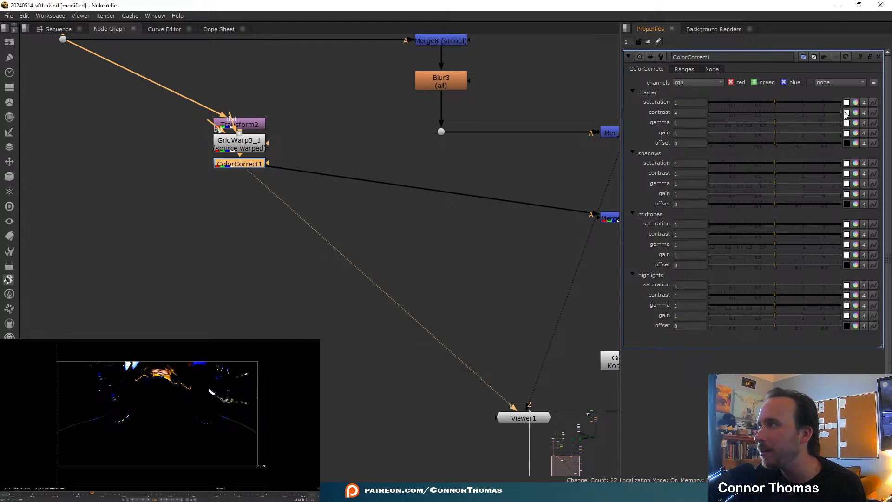
pyautogui.moveTo(74, 384); pyautogui.dragTo(83, 397)
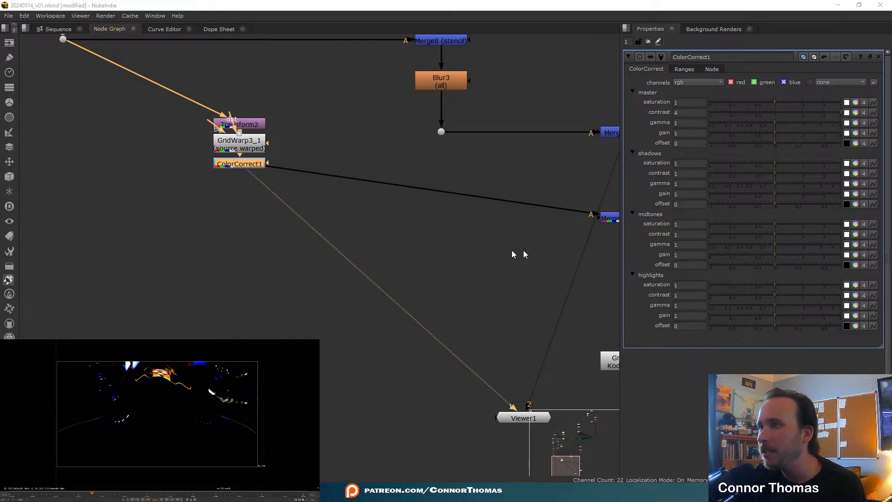
# - View the Merge10 output, test its mix slider while keeping the mix at 1, and set the operation to screen
pyautogui.moveTo(552, 255); pyautogui.dragTo(461, 225, button='middle')
pyautogui.click(544, 192)
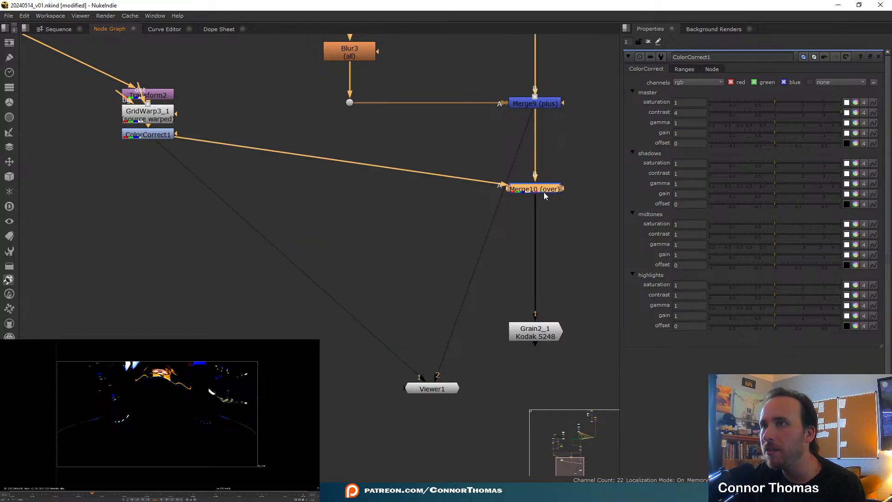
pyautogui.press('1')
pyautogui.doubleClick(544, 191)
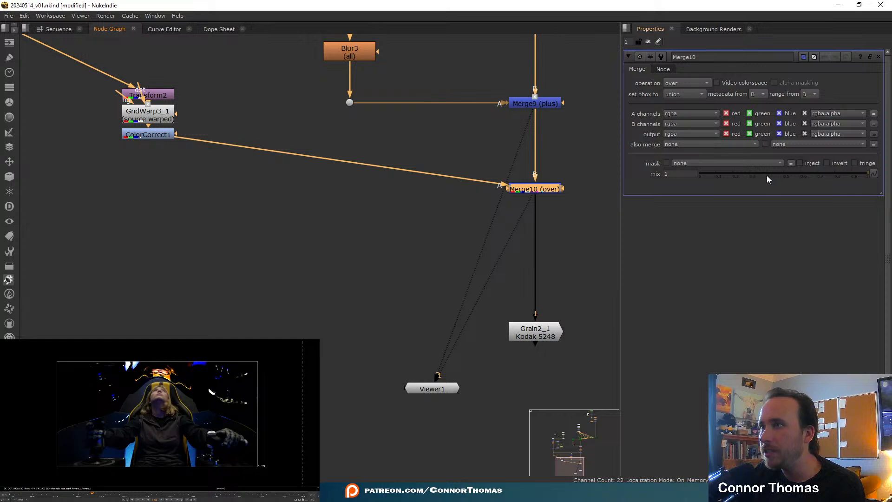
pyautogui.moveTo(767, 175); pyautogui.dragTo(869, 174)
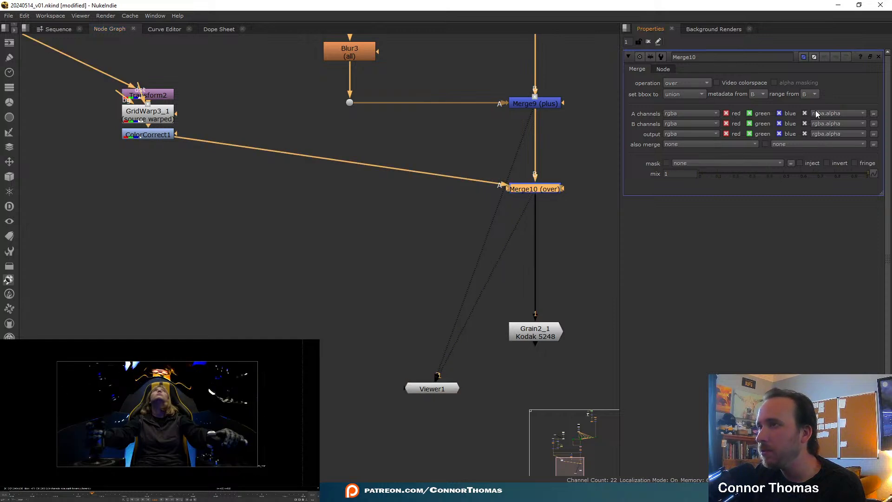
pyautogui.click(682, 84)
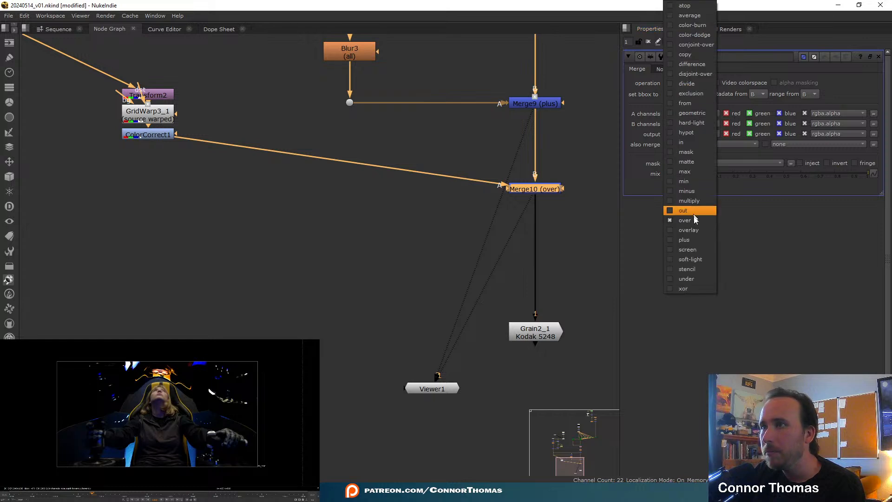
pyautogui.click(700, 249)
pyautogui.scroll(2, 163, 396)
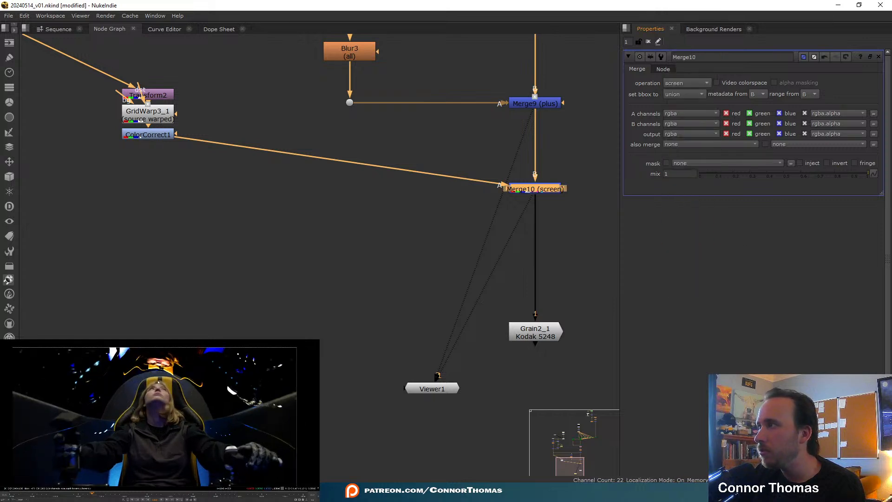
# - Add a Blur node after ColorCorrect1 and set its size to 4.8
pyautogui.click(160, 137)
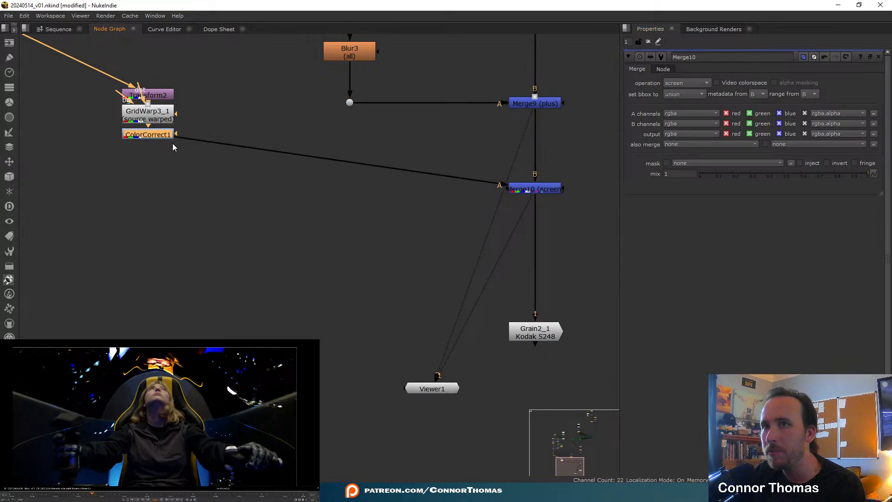
pyautogui.press('b')
pyautogui.moveTo(764, 93); pyautogui.dragTo(727, 96)
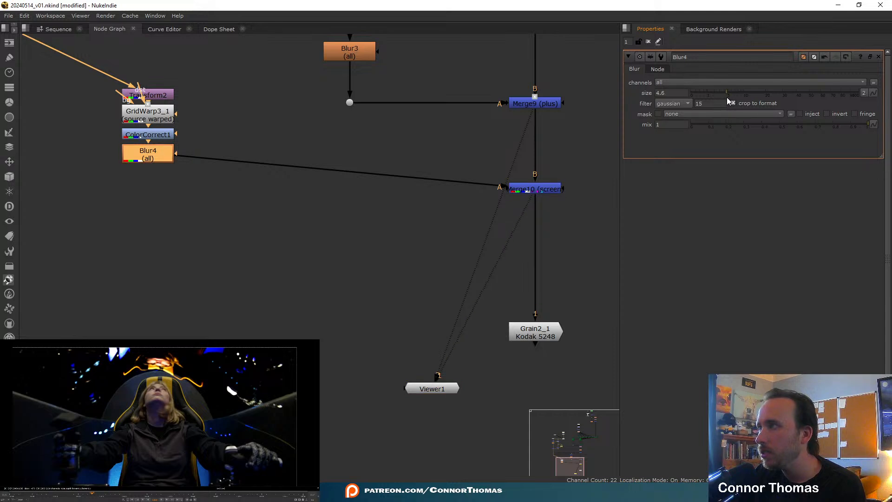
pyautogui.click(267, 203)
# - Lower the mix of the Merge10 screen node to 0.395
pyautogui.moveTo(173, 191); pyautogui.dragTo(347, 246, button='middle')
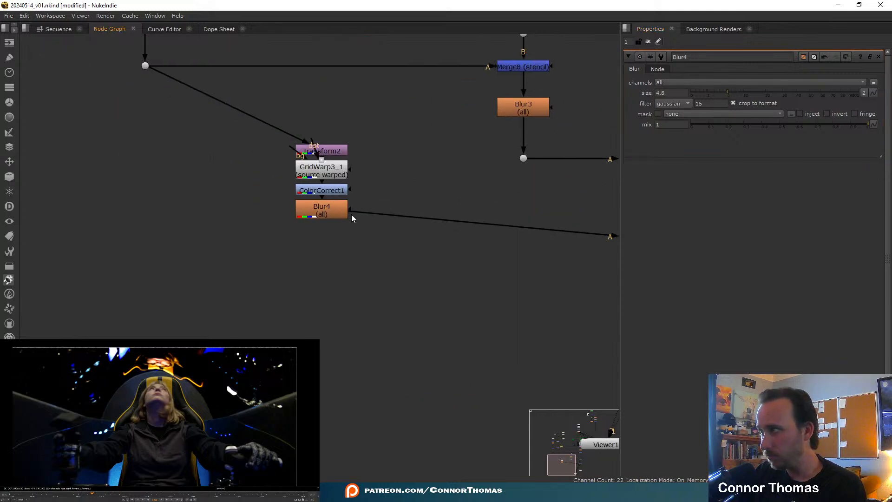
pyautogui.moveTo(567, 219); pyautogui.dragTo(281, 207, button='middle')
pyautogui.doubleClick(440, 231)
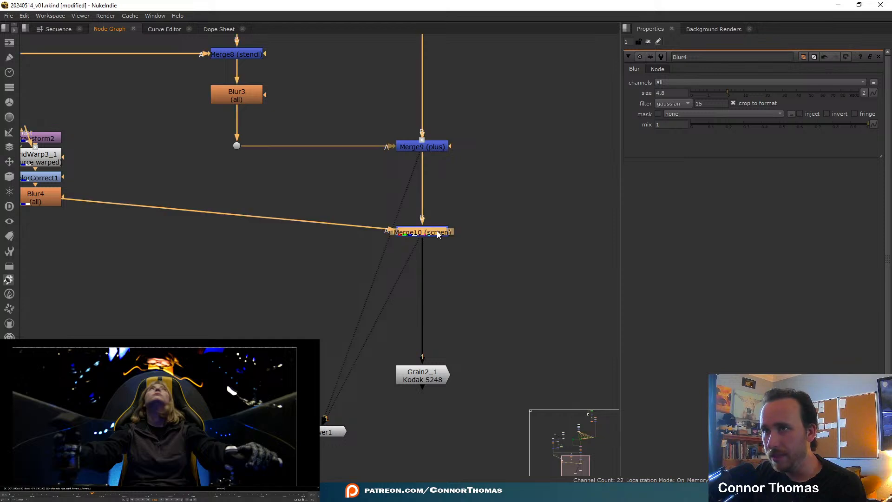
pyautogui.moveTo(752, 173); pyautogui.dragTo(766, 160)
# - Add a Merge node below Blur4 and swap its inputs so that Blur4 feeds input A
pyautogui.moveTo(375, 251); pyautogui.dragTo(563, 276, button='middle')
pyautogui.press('m')
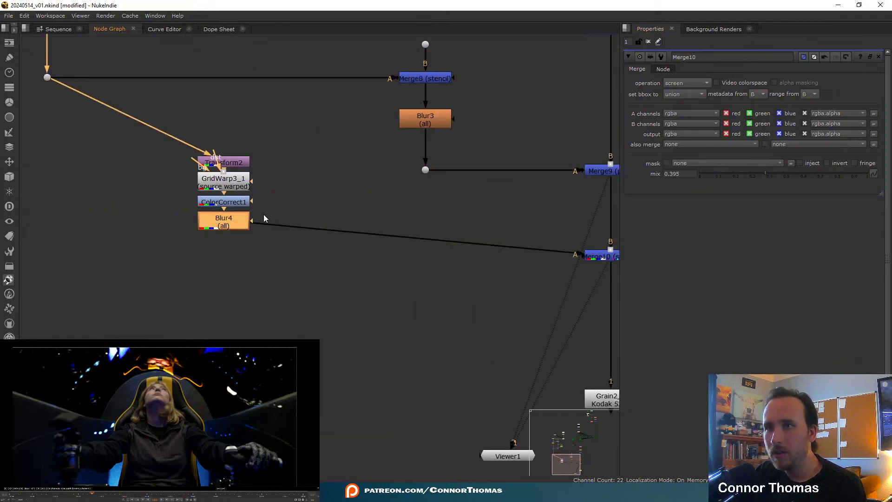
pyautogui.moveTo(281, 224); pyautogui.dragTo(206, 281)
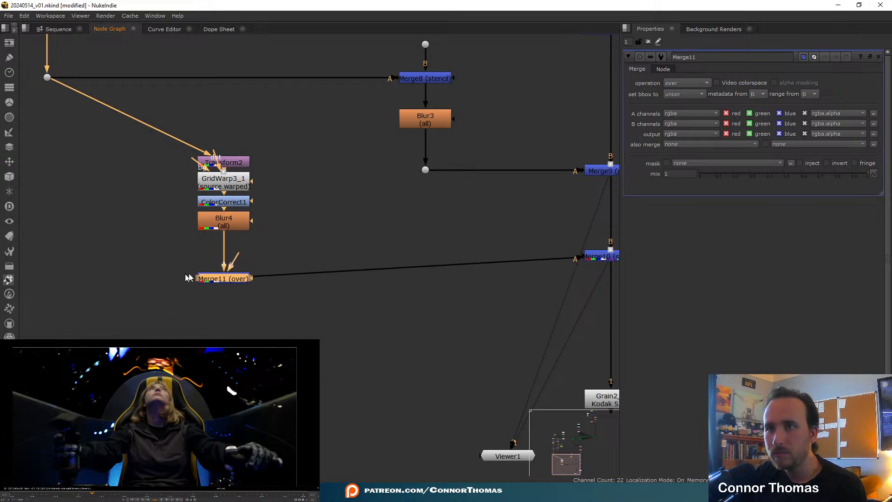
pyautogui.moveTo(188, 274); pyautogui.dragTo(266, 354, button='middle')
pyautogui.hotkey('shift', 'x')
# - Move Merge11 out to the side of Blur4 and route its A connection through a dot placed directly below Blur4
pyautogui.scroll(-3, 266, 354)
pyautogui.moveTo(275, 310); pyautogui.dragTo(313, 243, button='middle')
pyautogui.scroll(3, 328, 287)
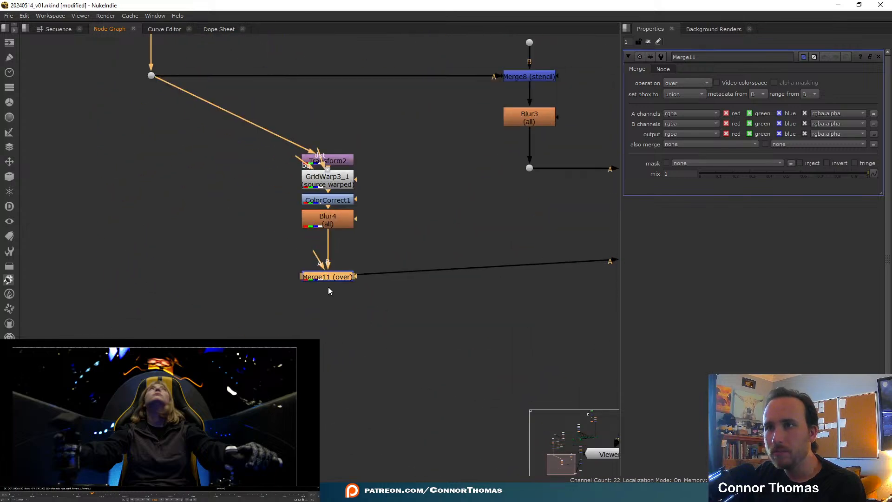
pyautogui.moveTo(406, 267); pyautogui.dragTo(273, 280, button='middle')
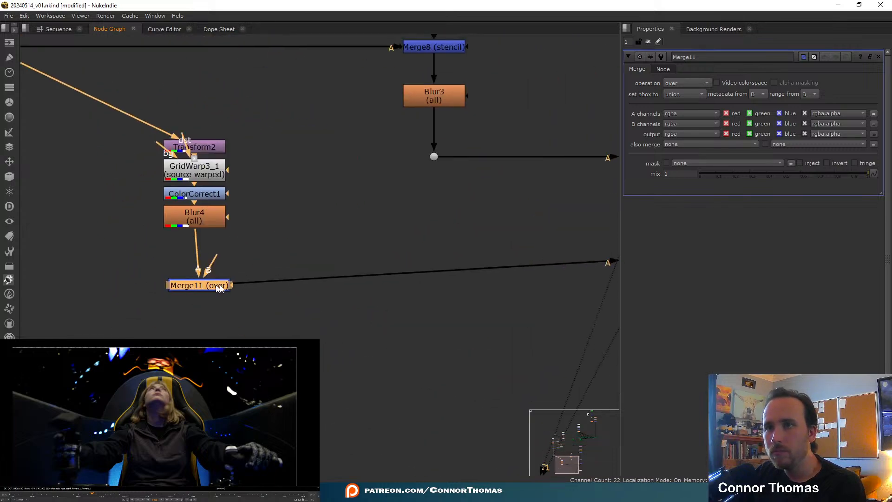
pyautogui.moveTo(214, 286); pyautogui.dragTo(332, 294)
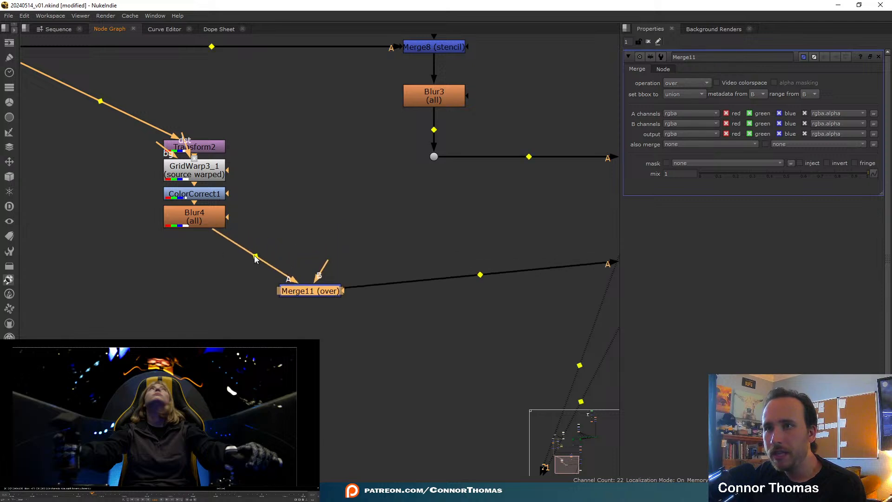
pyautogui.keyDown('ctrl'); pyautogui.moveTo(255, 259); pyautogui.dragTo(195, 291); pyautogui.keyUp('ctrl')
# - Add a Roto node feeding Merge11's B input, connect its bg input to Blur4, and align it above the merge
pyautogui.click(336, 207)
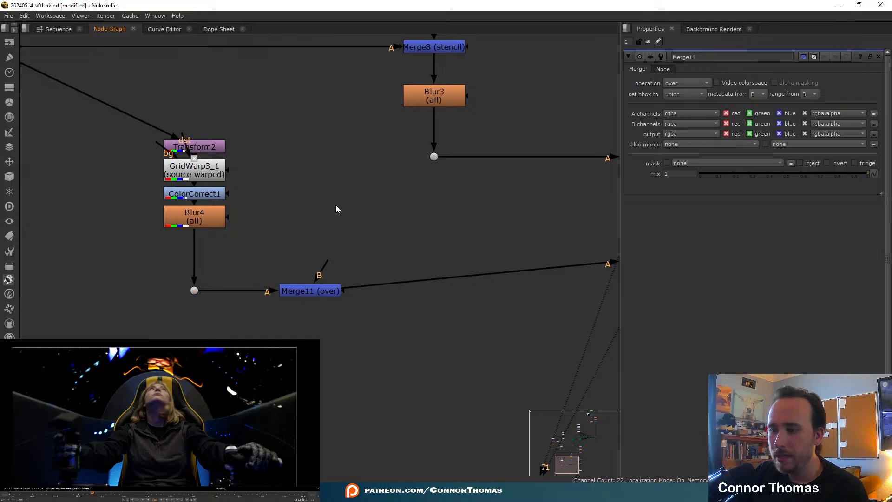
pyautogui.press('o')
pyautogui.moveTo(336, 194); pyautogui.dragTo(218, 215)
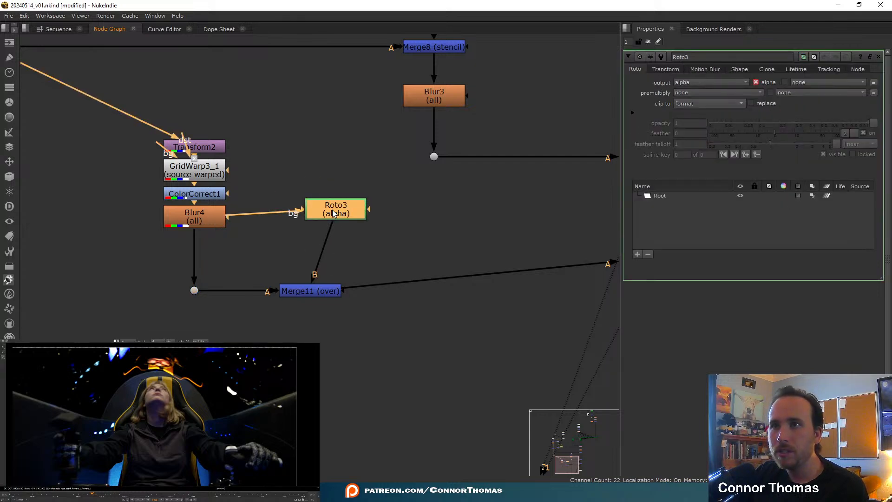
pyautogui.moveTo(333, 214); pyautogui.dragTo(309, 224)
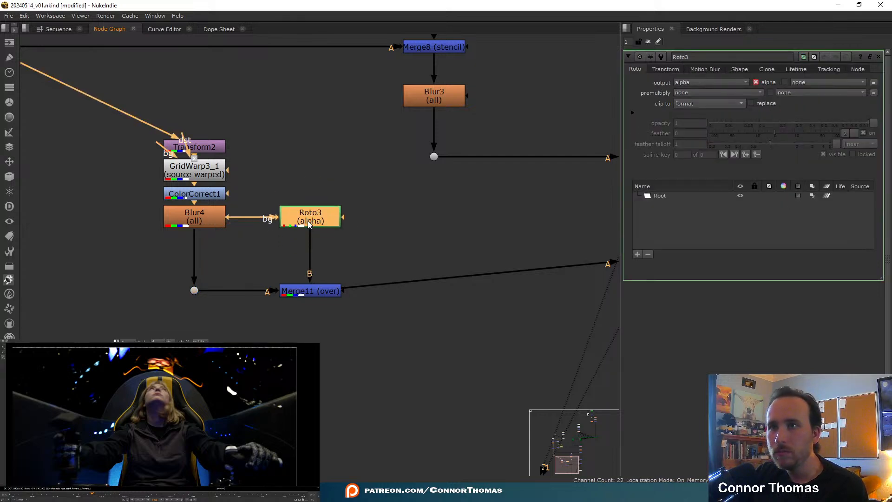
# - View the Merge11 output and draw a closed Bezier shape around the orange reflection at the top centre of the image
pyautogui.click(312, 287)
pyautogui.press('1')
pyautogui.moveTo(140, 391); pyautogui.dragTo(140, 408, button='middle')
pyautogui.moveTo(110, 393); pyautogui.dragTo(157, 408)
pyautogui.moveTo(210, 386); pyautogui.dragTo(177, 358)
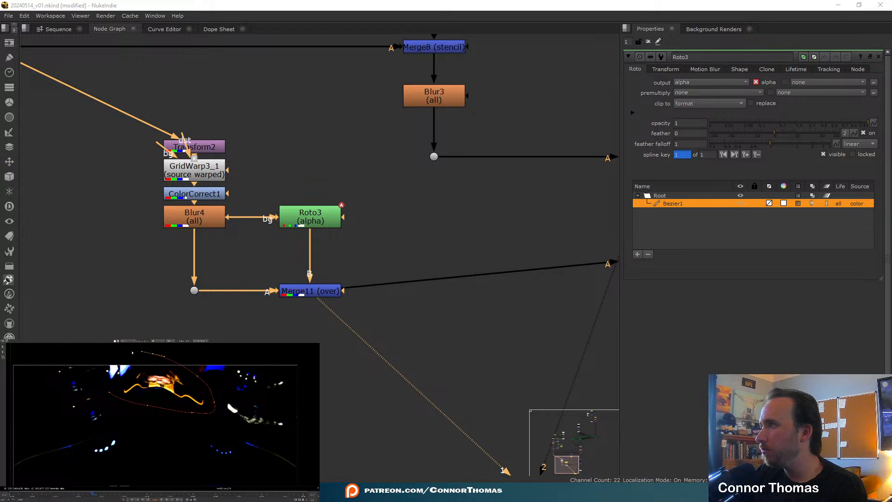
pyautogui.moveTo(119, 351); pyautogui.dragTo(101, 360)
pyautogui.click(109, 395)
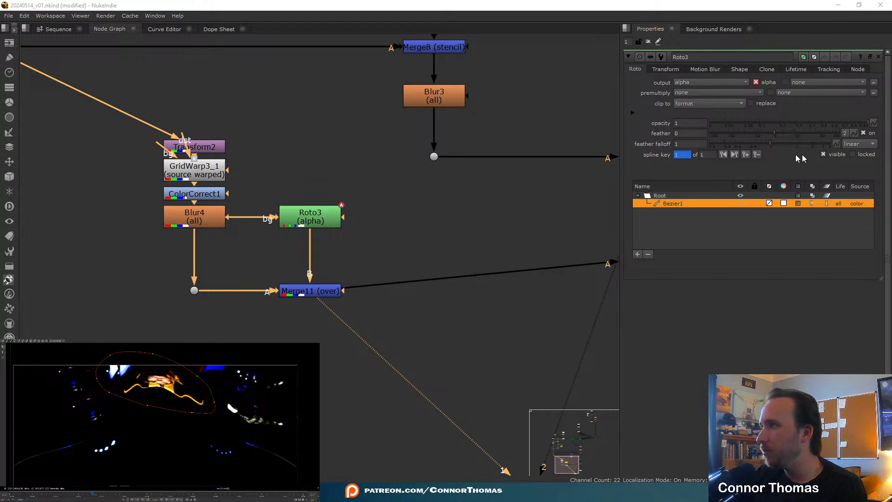
# - Set Roto3 to premultiply rgba with its Bezier inverted, and set Merge11's operation to stencil
pyautogui.click(679, 93)
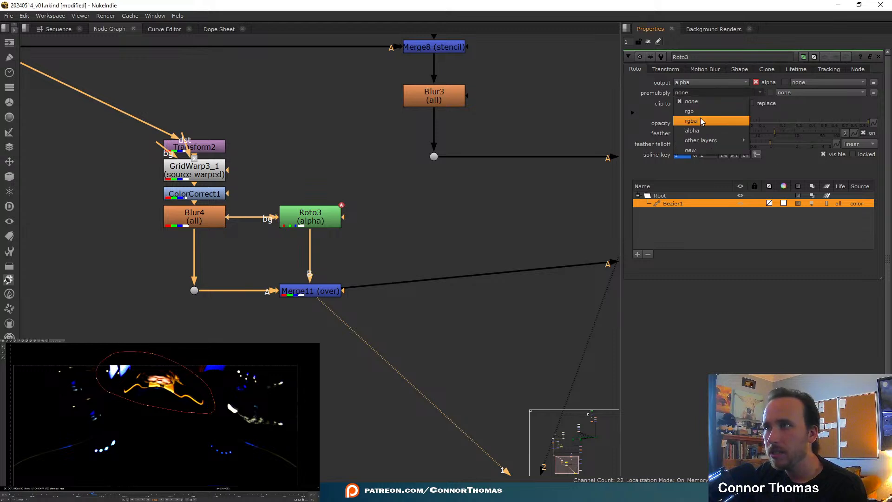
pyautogui.click(701, 120)
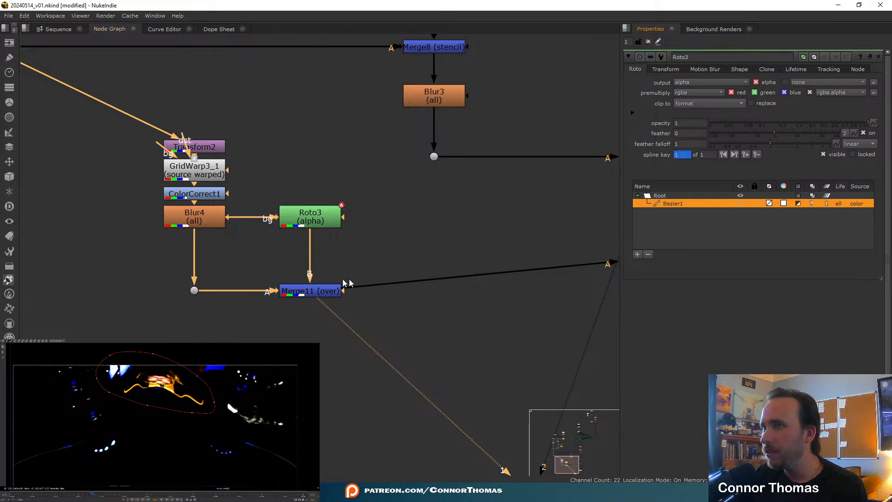
pyautogui.doubleClick(299, 296)
pyautogui.click(678, 84)
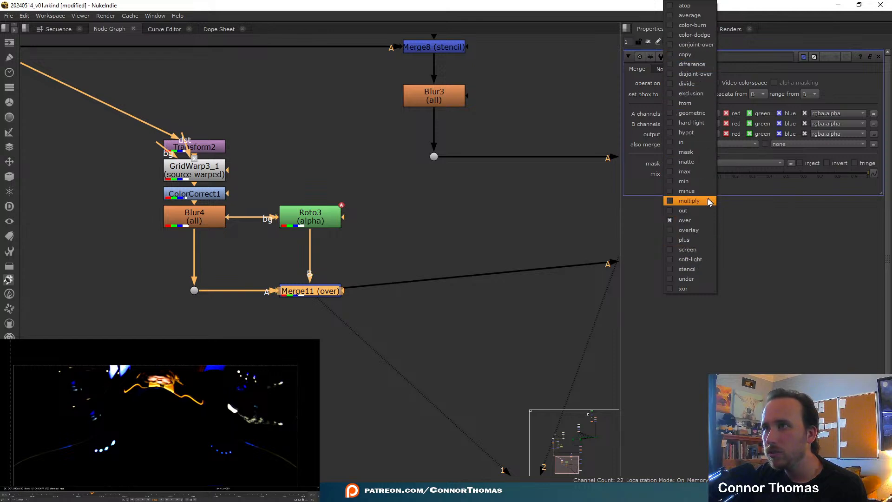
pyautogui.click(692, 269)
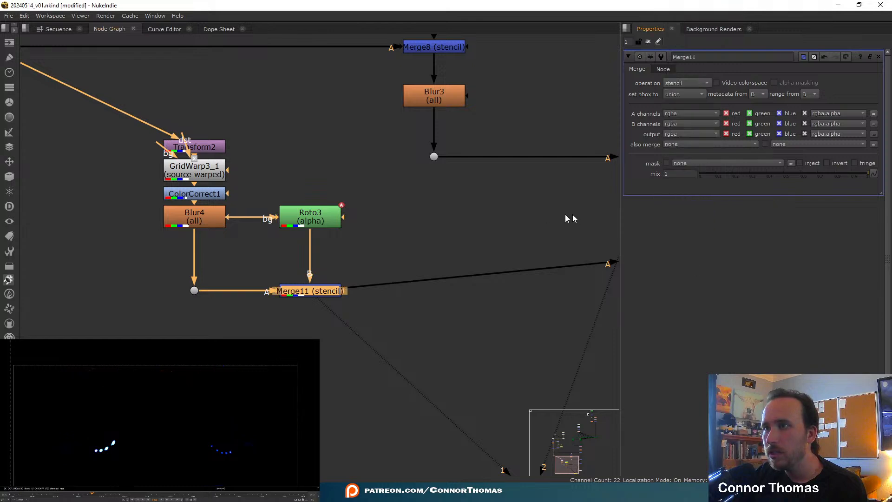
# - Compare the stencil result with the Bezier's inversion toggled off and on again, and close the Roto3 settings
pyautogui.doubleClick(307, 219)
pyautogui.click(799, 204)
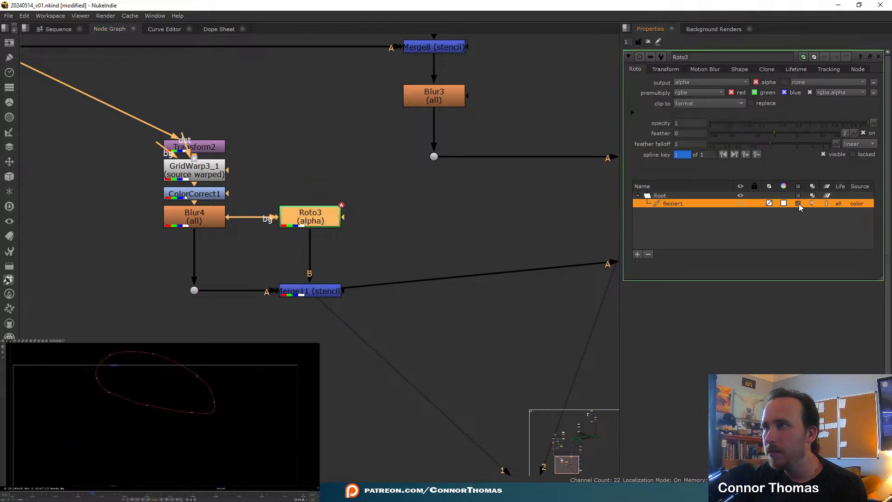
pyautogui.click(799, 204)
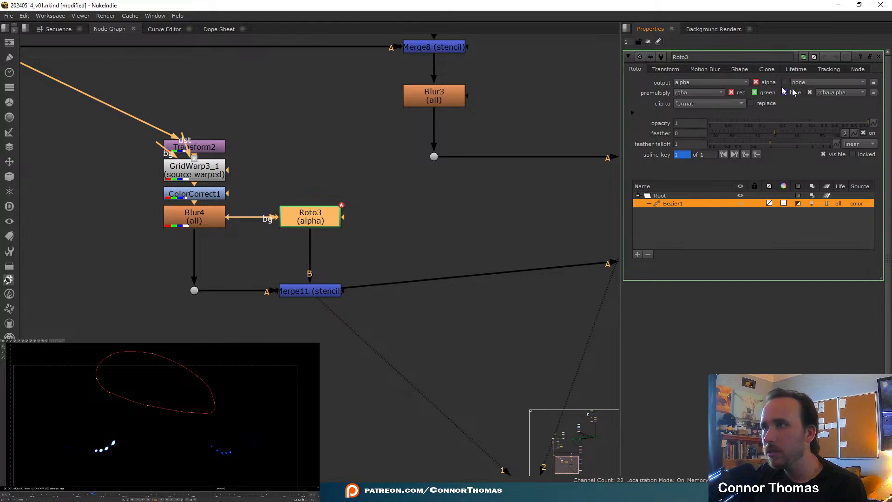
pyautogui.click(879, 57)
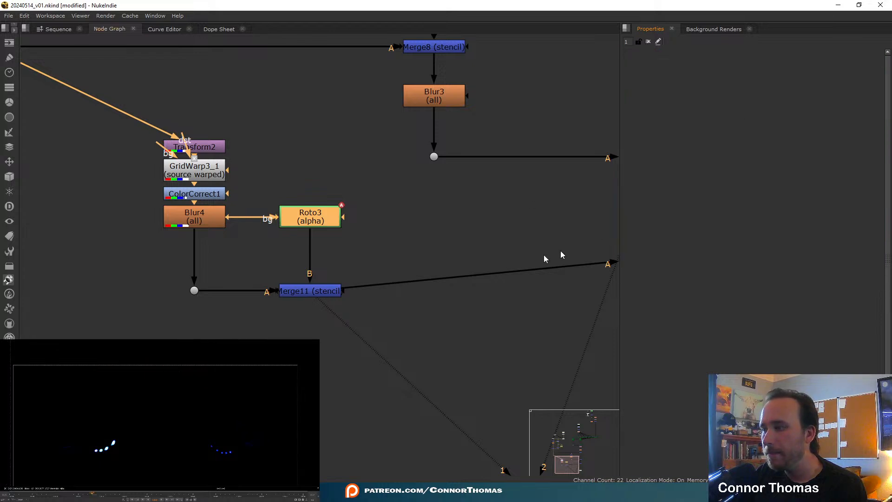
# - Align Merge10 horizontally with Merge11 in the main branch and view the Grain2_1 output
pyautogui.moveTo(384, 293); pyautogui.dragTo(330, 272, button='middle')
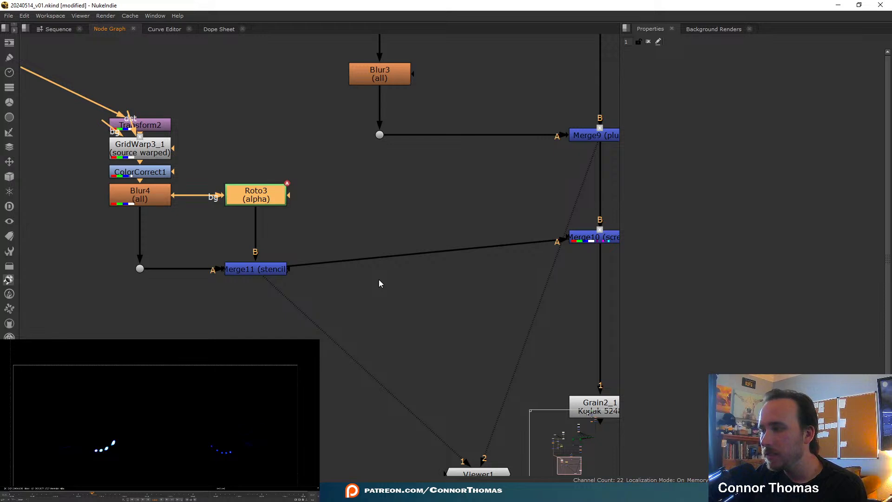
pyautogui.moveTo(305, 302); pyautogui.dragTo(381, 307, button='middle')
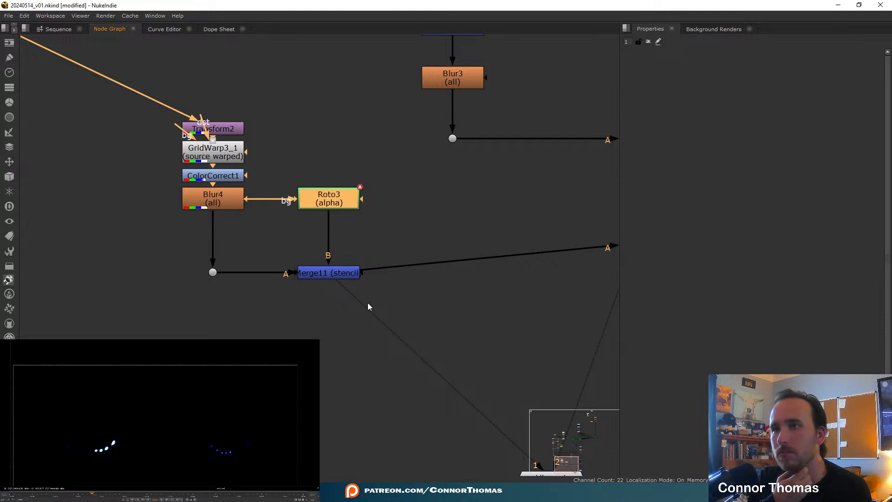
pyautogui.moveTo(545, 293); pyautogui.dragTo(334, 226, button='middle')
pyautogui.moveTo(441, 182); pyautogui.dragTo(449, 214)
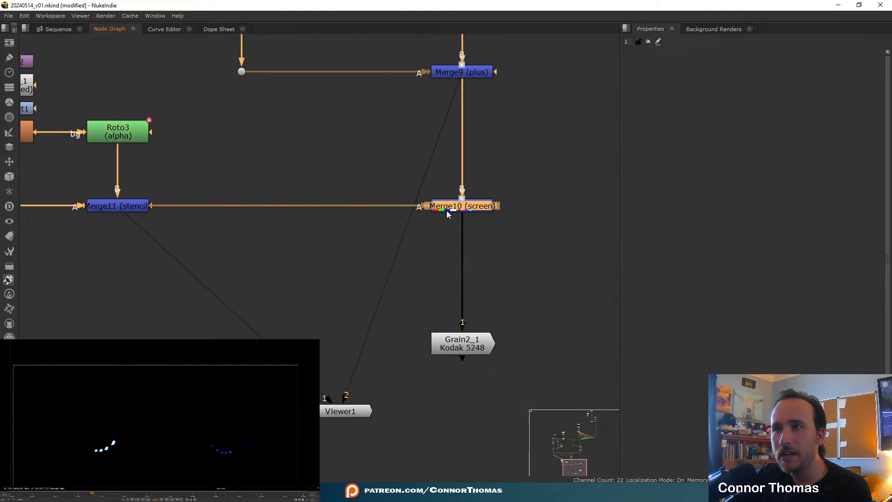
pyautogui.click(463, 349)
pyautogui.press('1')
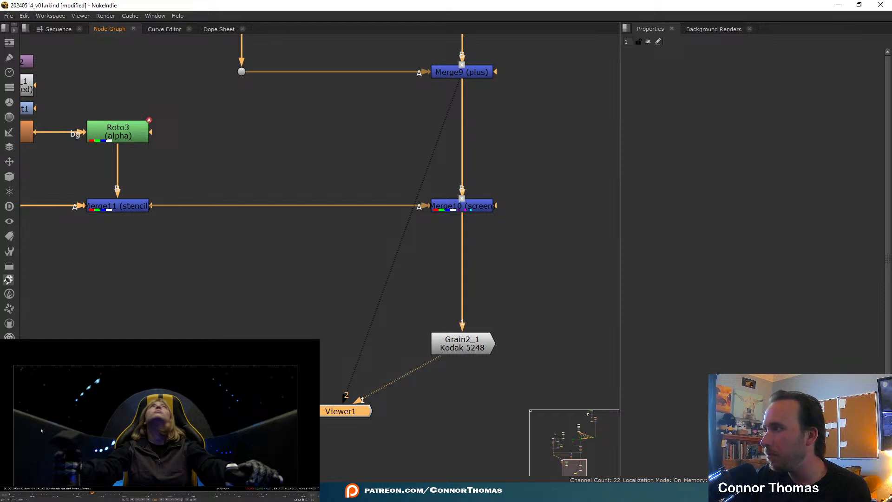
# - View the Merge11 output and disconnect Roto3's bg input from Blur4
pyautogui.moveTo(335, 258); pyautogui.dragTo(411, 271, button='middle')
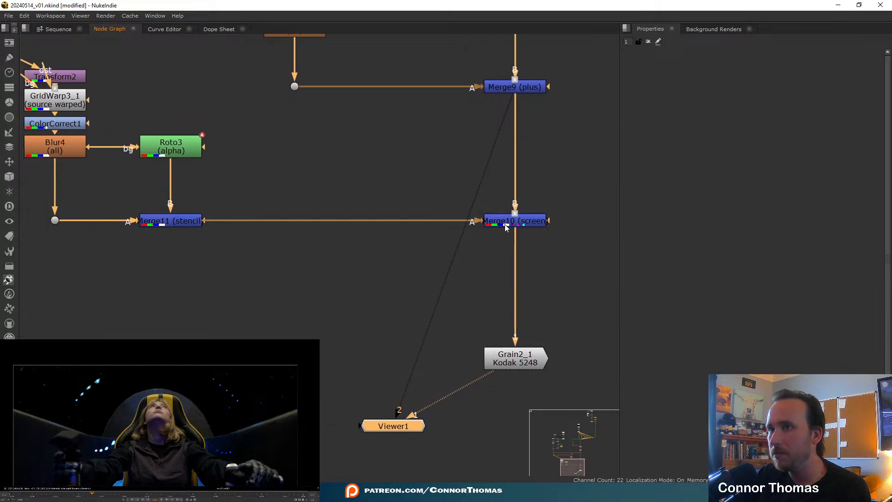
pyautogui.click(506, 227)
pyautogui.moveTo(264, 242); pyautogui.dragTo(415, 275, button='middle')
pyautogui.click(329, 257)
pyautogui.press('1')
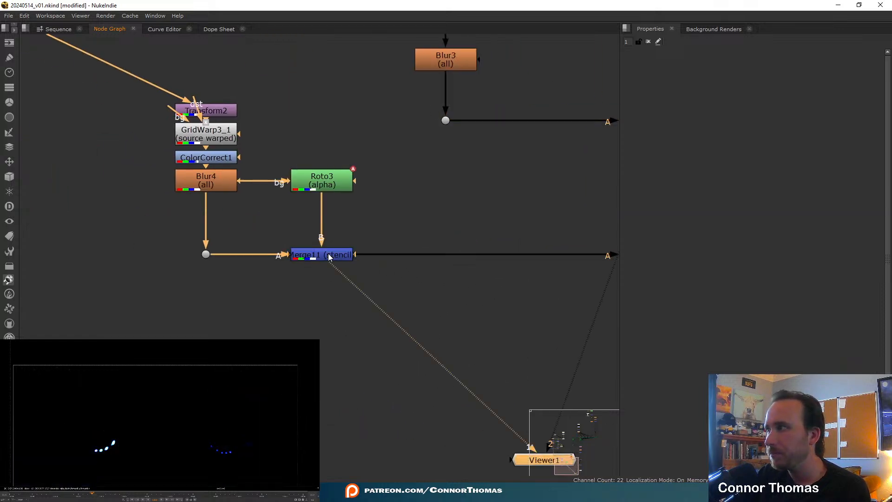
pyautogui.scroll(-3, 350, 288)
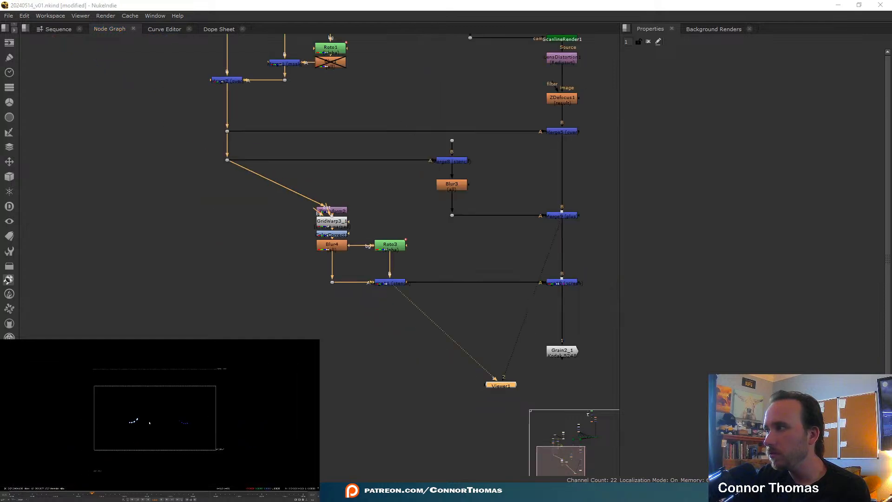
pyautogui.scroll(3, 419, 282)
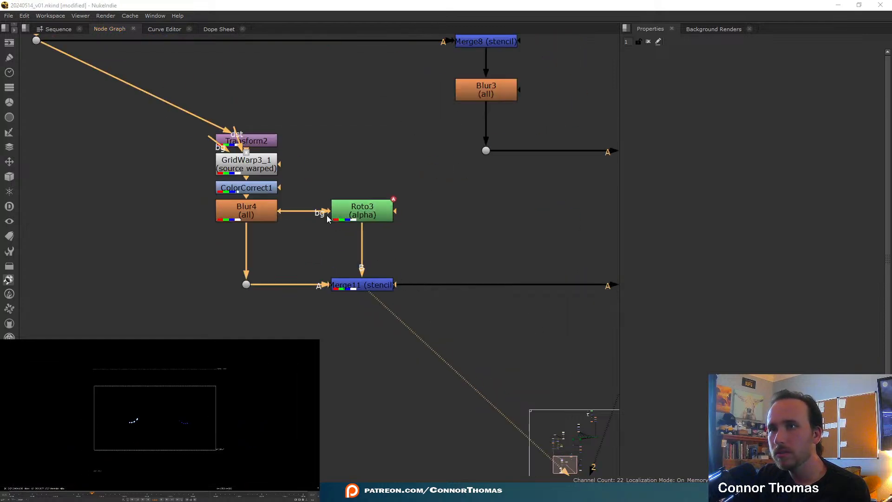
pyautogui.moveTo(328, 214); pyautogui.dragTo(345, 173)
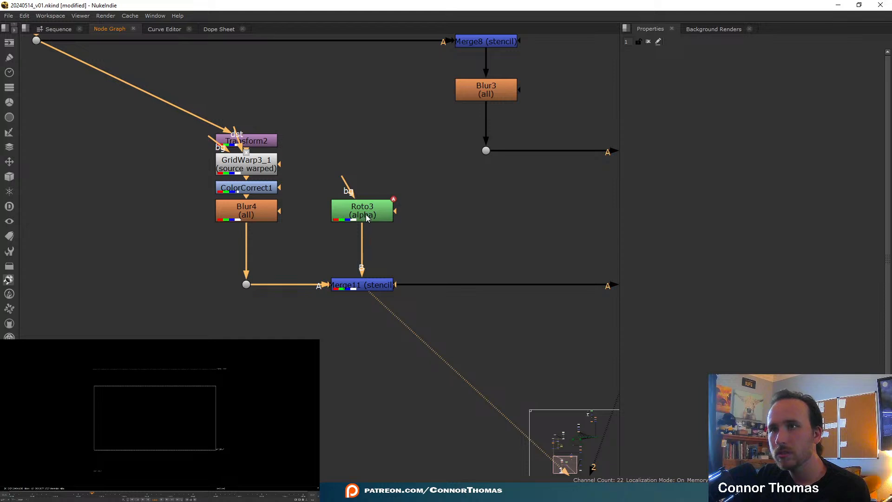
# - Compare the Blur4 output with the Merge11 output, and swap Merge11's A and B inputs
pyautogui.doubleClick(377, 216)
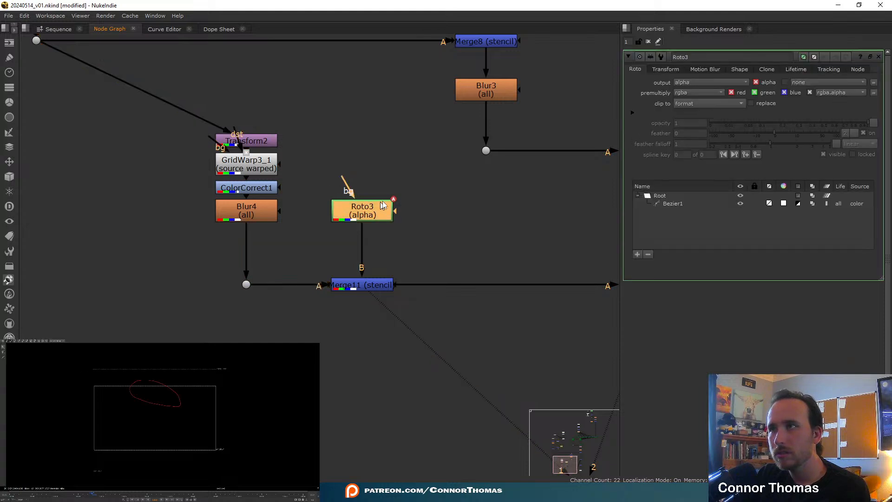
pyautogui.click(272, 213)
pyautogui.press('1')
pyautogui.scroll(2, 315, 261)
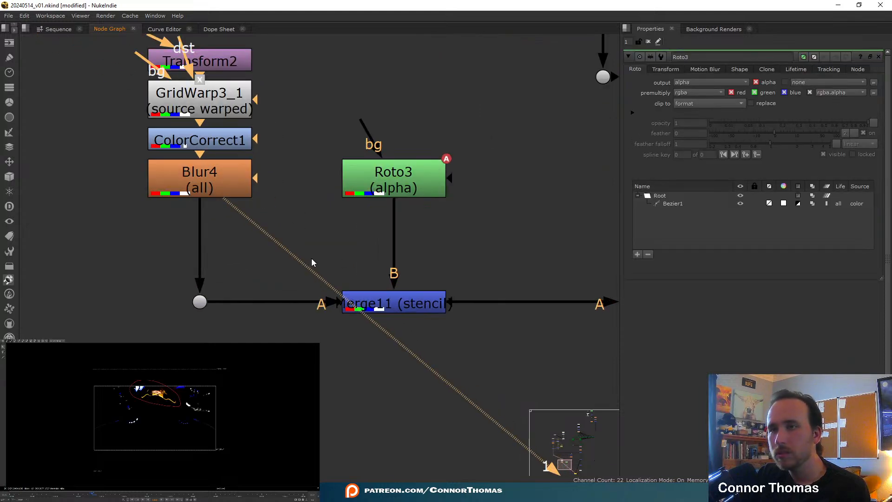
pyautogui.click(385, 310)
pyautogui.press('1')
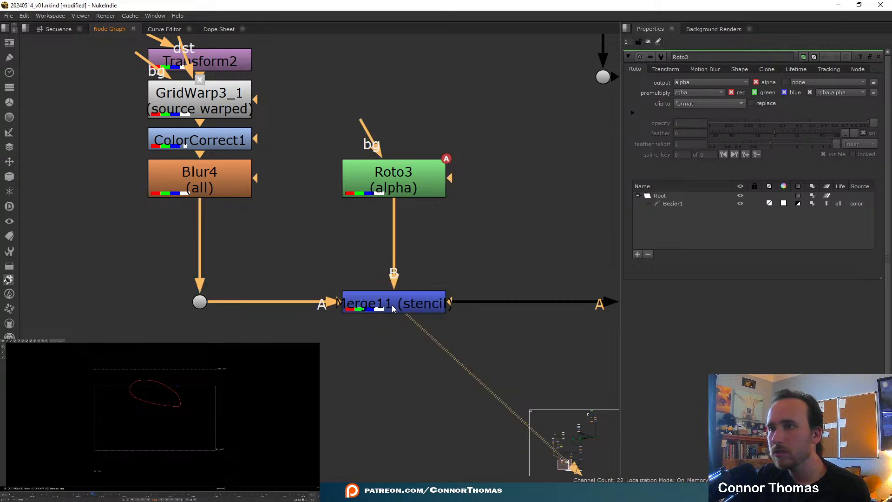
pyautogui.hotkey('shift', 'x')
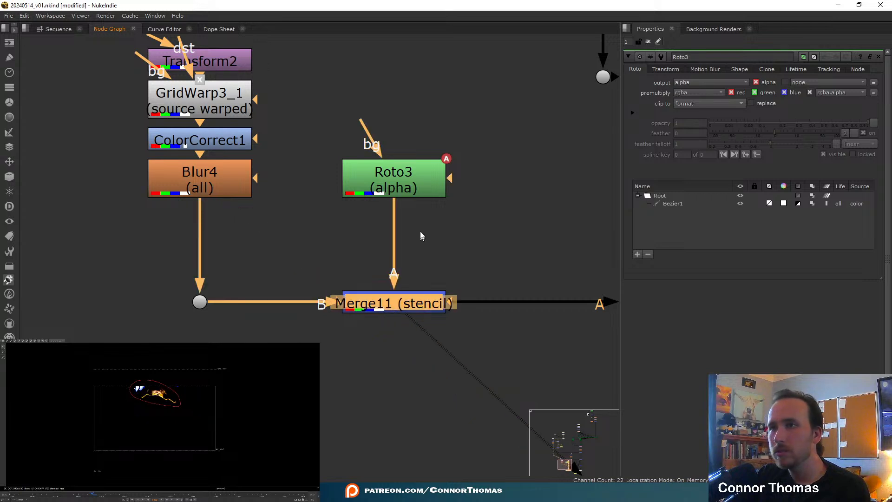
# - Turn off the inversion of Roto3's Bezier and close the node settings
pyautogui.moveTo(370, 130)
pyautogui.mouseDown()
pyautogui.moveTo(245, 171)
pyautogui.moveTo(399, 135)
pyautogui.moveTo(369, 140)
pyautogui.mouseUp()
pyautogui.doubleClick(395, 186)
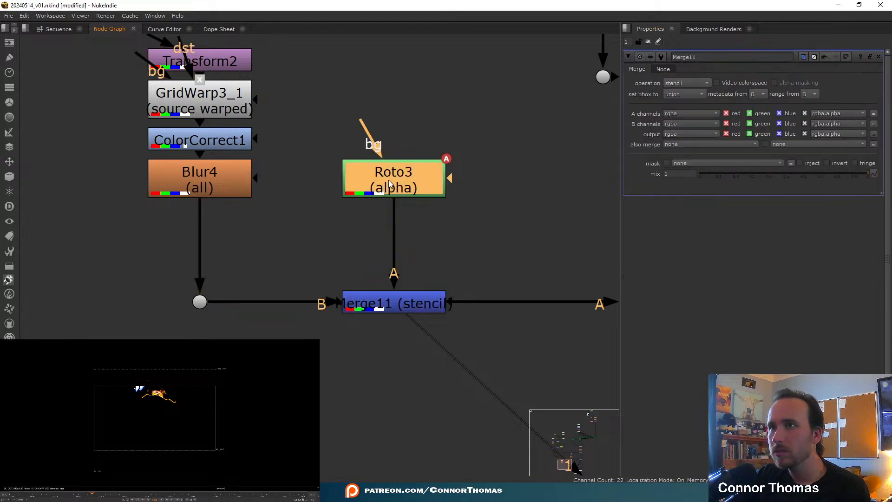
pyautogui.click(800, 205)
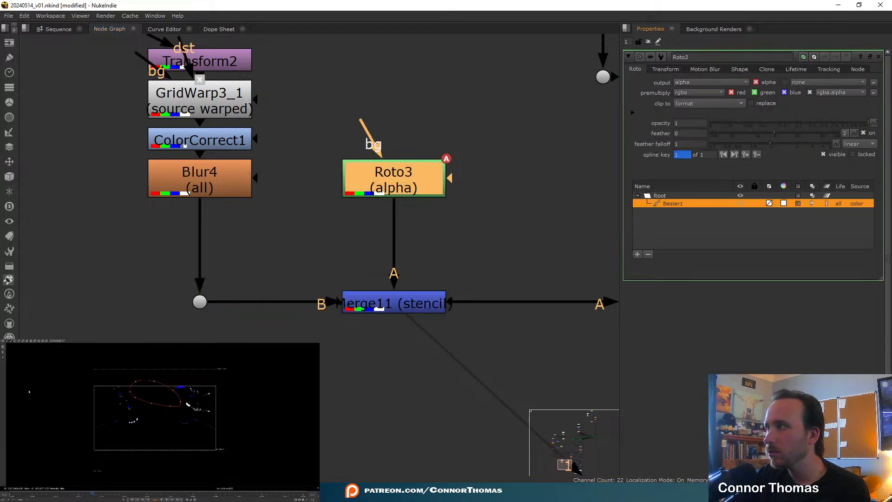
pyautogui.click(648, 41)
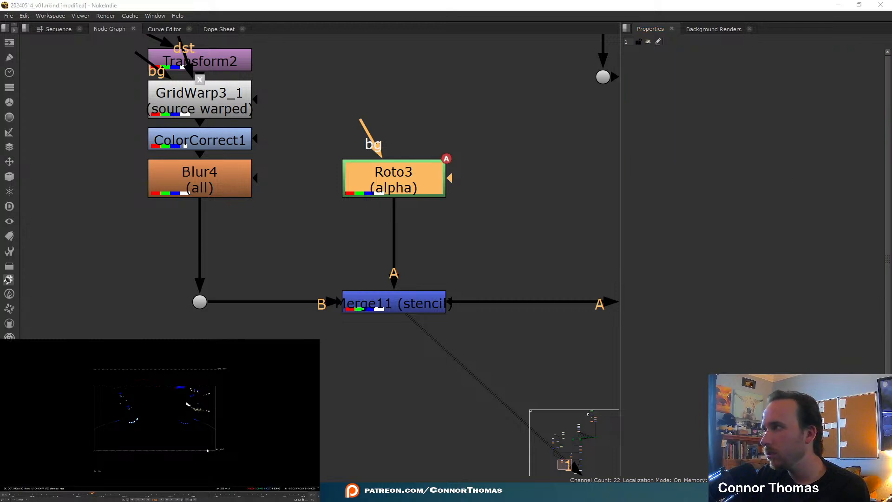
# - View the Merge10 output and inspect the stencilled reflection over the cockpit composite
pyautogui.press('f')
pyautogui.moveTo(492, 293); pyautogui.dragTo(216, 246, button='middle')
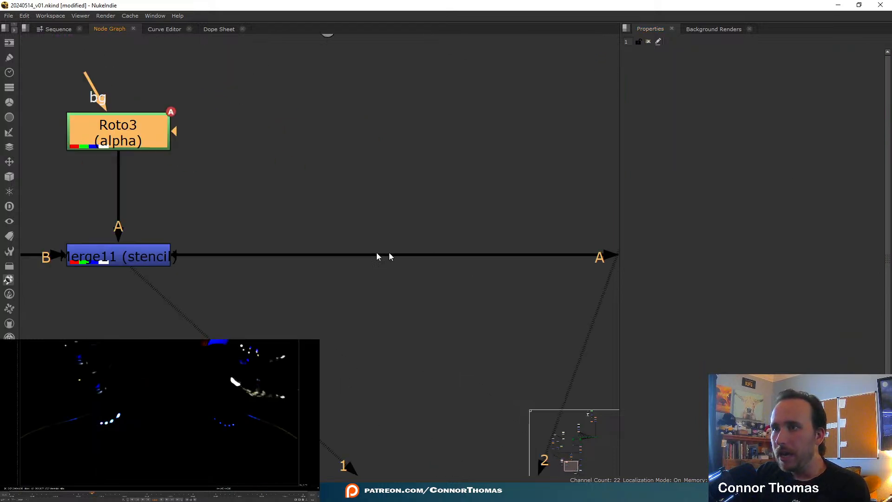
pyautogui.scroll(-3, 500, 298)
pyautogui.moveTo(507, 293); pyautogui.dragTo(350, 272, button='middle')
pyautogui.click(471, 258)
pyautogui.press('1')
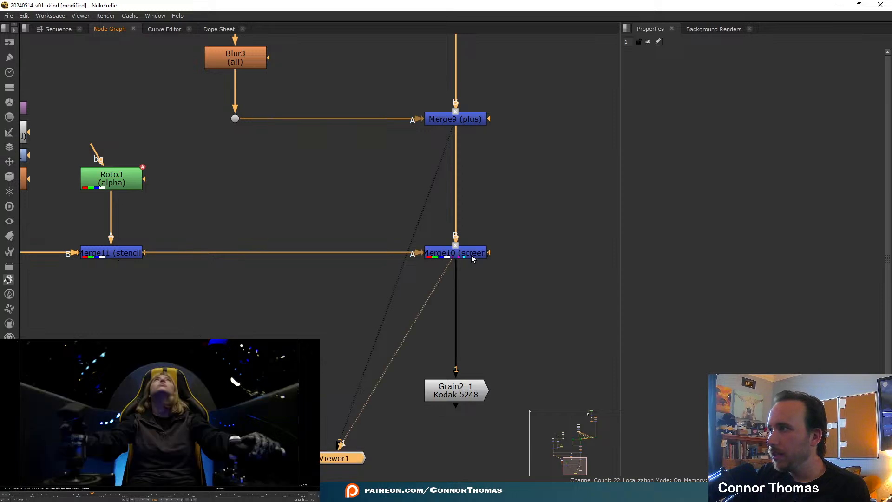
pyautogui.moveTo(82, 353)
pyautogui.mouseDown()
pyautogui.moveTo(117, 382)
pyautogui.moveTo(98, 376)
pyautogui.moveTo(106, 391)
pyautogui.mouseUp()
# - Draw a second Bezier in Roto3 around the lower cockpit area, extending below the frame, and close the node settings
pyautogui.moveTo(304, 260); pyautogui.dragTo(449, 266, button='middle')
pyautogui.doubleClick(267, 180)
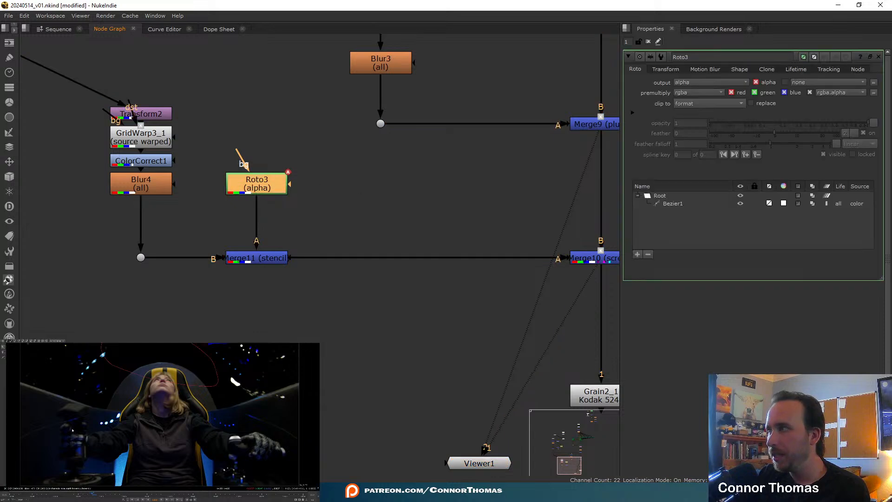
pyautogui.click(5, 358)
pyautogui.scroll(-3, 62, 410)
pyautogui.click(34, 391)
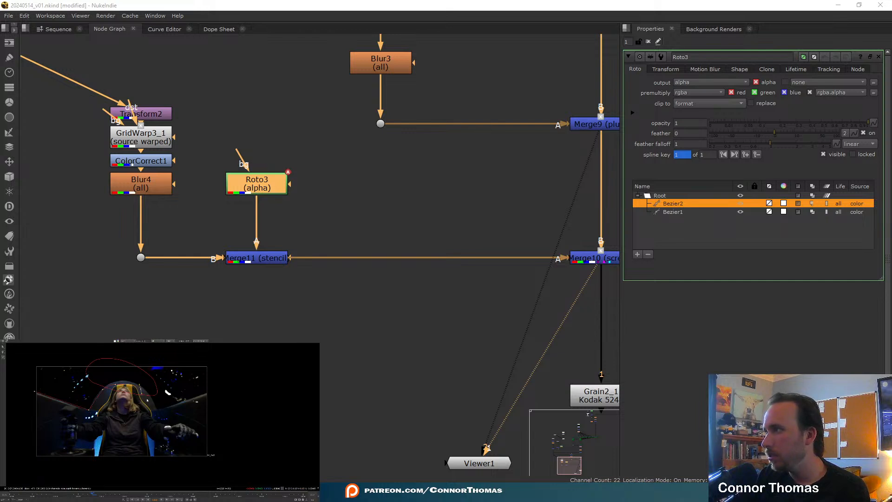
pyautogui.click(226, 388)
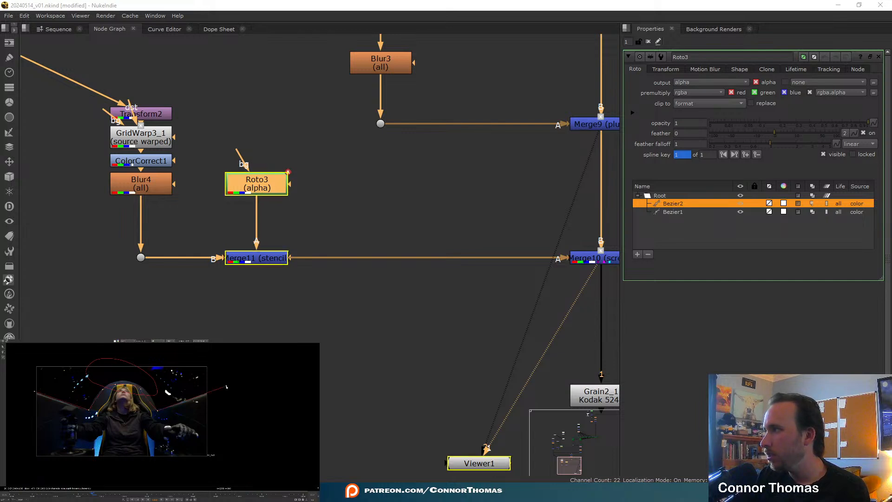
pyautogui.scroll(-1, 211, 453)
pyautogui.scroll(-2, 211, 455)
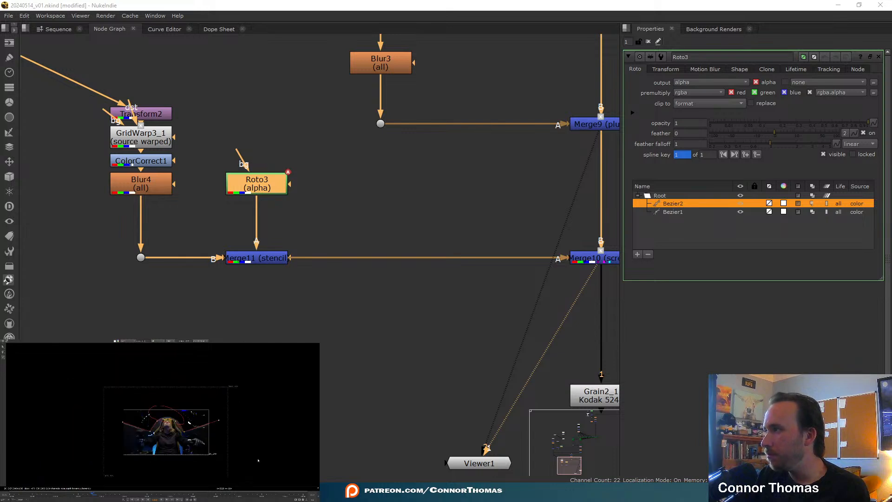
pyautogui.click(80, 475)
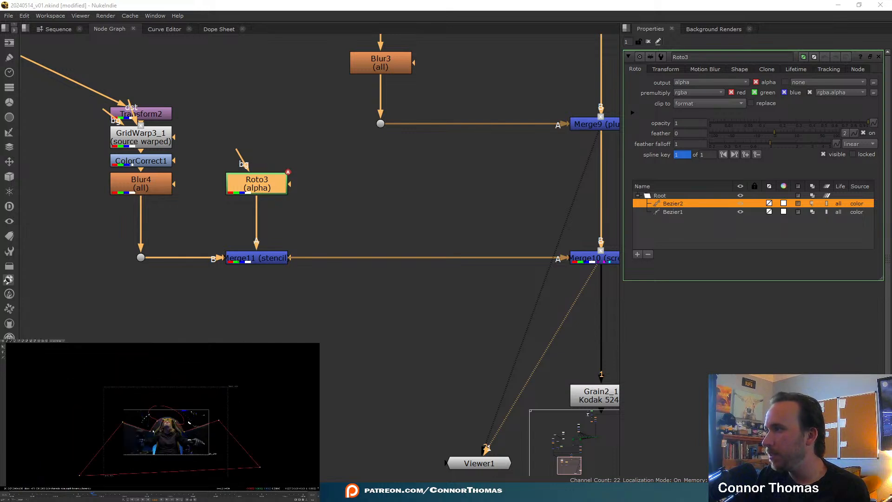
pyautogui.press('f')
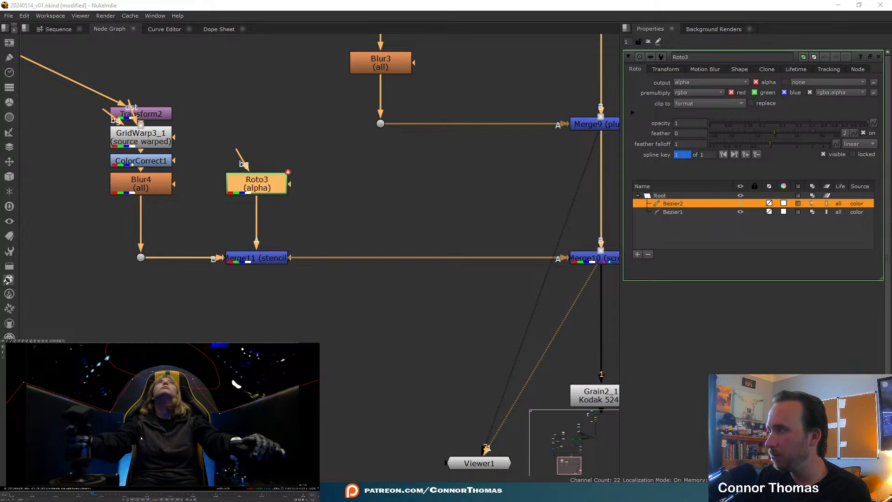
pyautogui.click(648, 41)
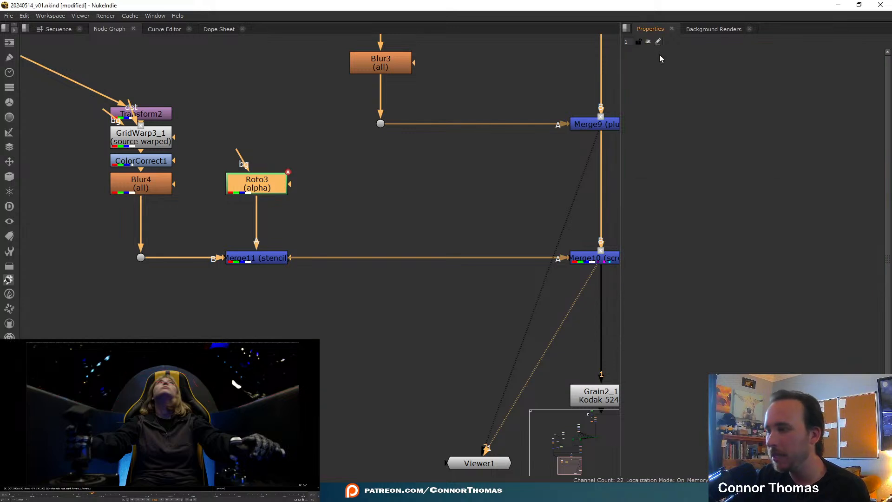
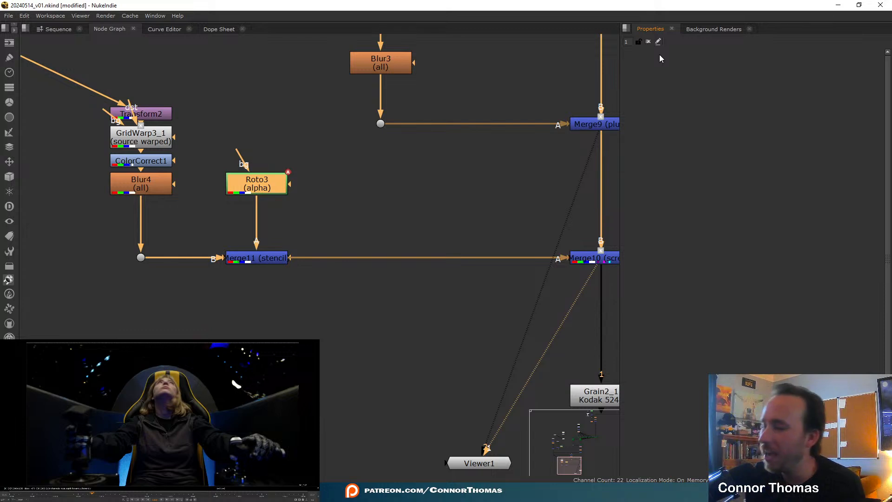
# - View the Grain2_1 output and check the final composite near the start of the shot
pyautogui.scroll(1, 95, 370)
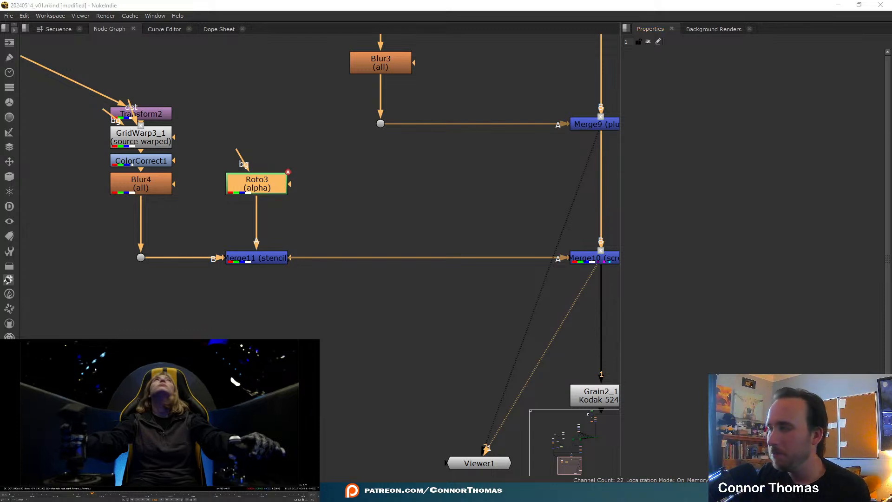
pyautogui.moveTo(574, 267); pyautogui.dragTo(400, 210, button='middle')
pyautogui.click(432, 339)
pyautogui.press('1')
pyautogui.moveTo(455, 353); pyautogui.dragTo(444, 256, button='middle')
pyautogui.moveTo(308, 309); pyautogui.dragTo(253, 408)
pyautogui.click(167, 390)
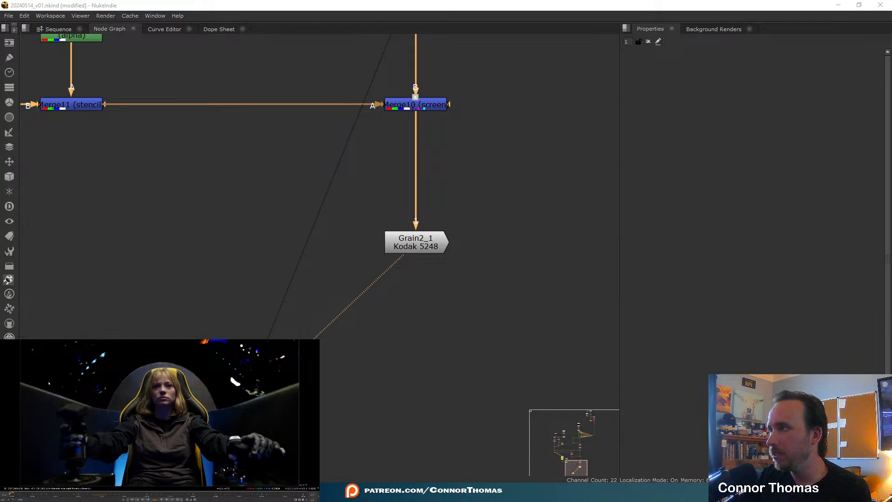
# - Move the reflection branch from Transform2 to Merge11, including Roto3, straight below the dot that feeds it
pyautogui.moveTo(409, 183); pyautogui.dragTo(511, 258, button='middle')
pyautogui.scroll(-1, 510, 258)
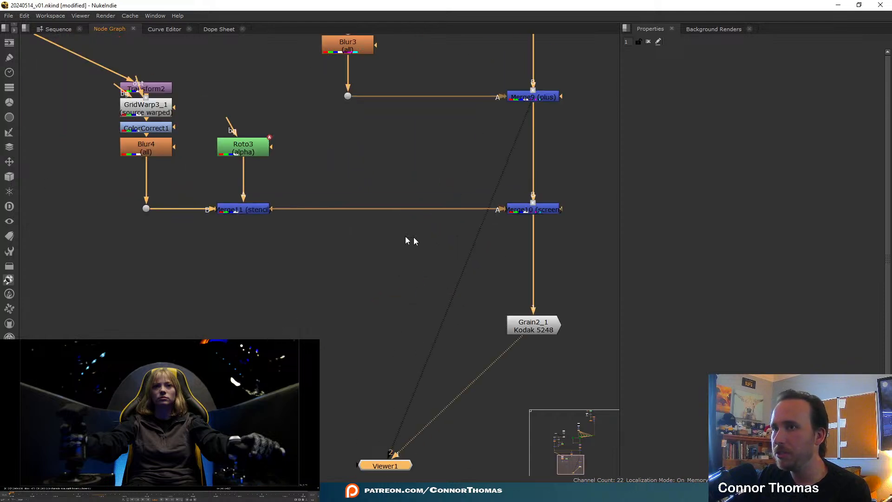
pyautogui.moveTo(412, 243); pyautogui.dragTo(414, 260, button='middle')
pyautogui.moveTo(536, 171); pyautogui.dragTo(421, 256, button='middle')
pyautogui.moveTo(483, 209); pyautogui.dragTo(514, 353, button='middle')
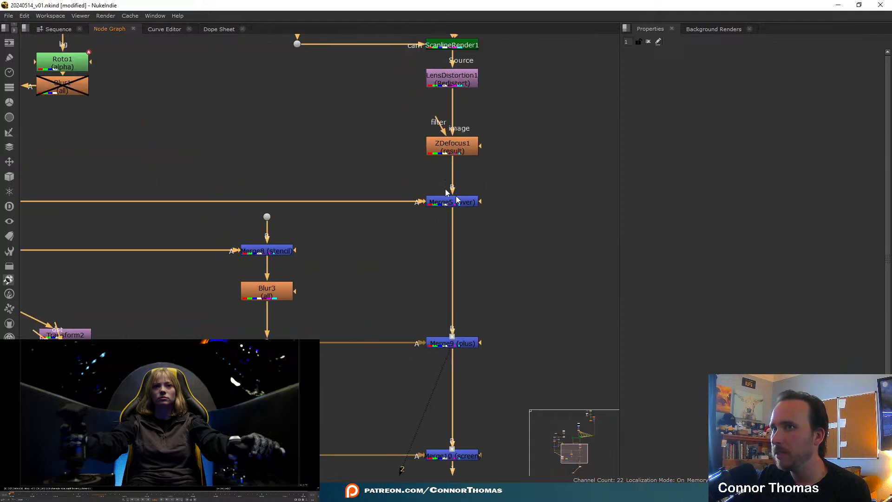
pyautogui.moveTo(352, 210); pyautogui.dragTo(656, 329, button='middle')
pyautogui.moveTo(321, 258); pyautogui.dragTo(242, 209, button='middle')
pyautogui.scroll(-3, 251, 327)
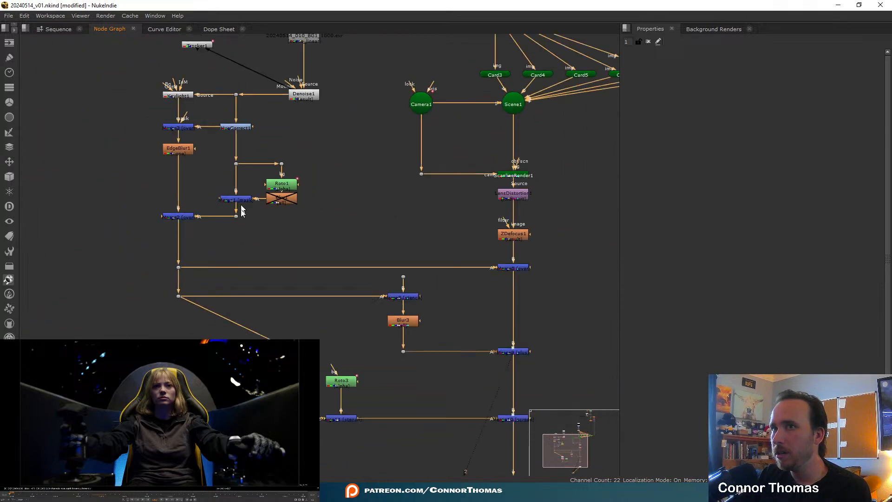
pyautogui.moveTo(302, 328); pyautogui.dragTo(319, 216, button='middle')
pyautogui.scroll(3, 317, 215)
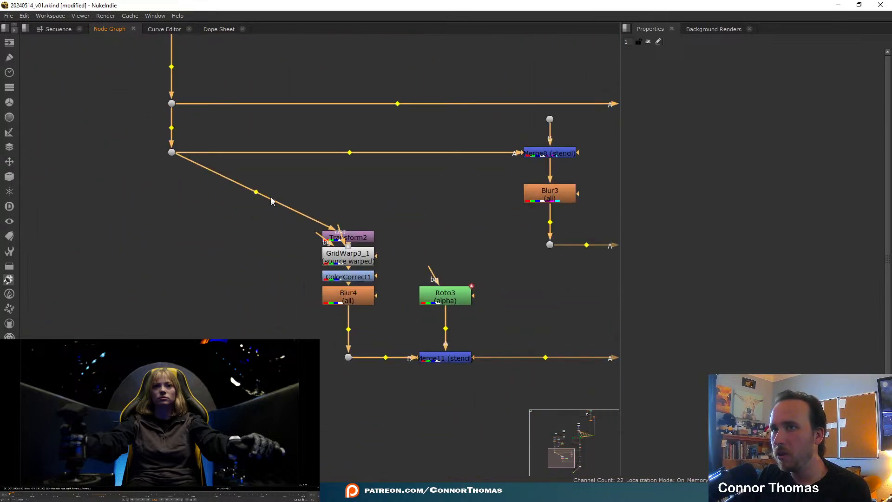
pyautogui.moveTo(262, 310); pyautogui.dragTo(237, 274, button='middle')
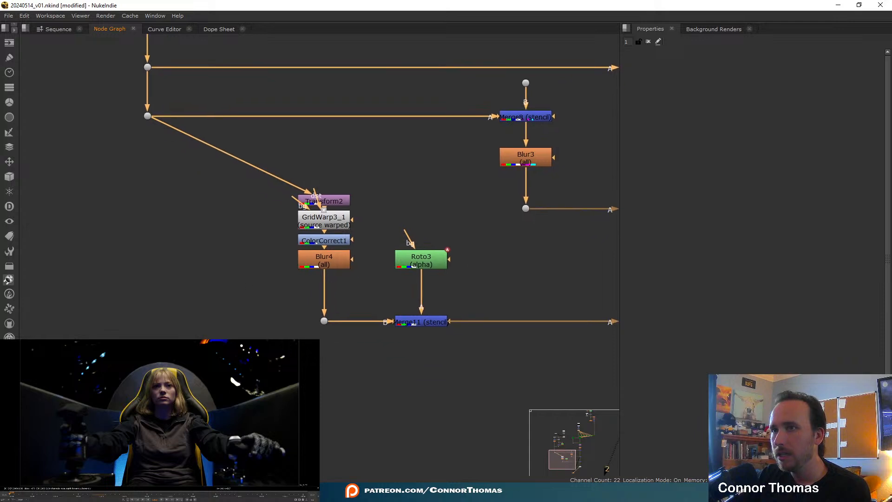
pyautogui.moveTo(186, 400); pyautogui.dragTo(465, 170)
pyautogui.moveTo(335, 201); pyautogui.dragTo(162, 201)
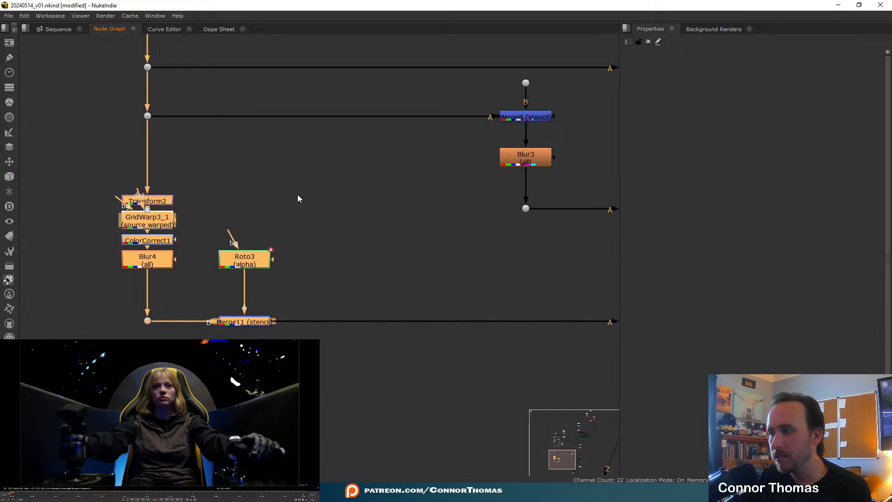
pyautogui.click(351, 203)
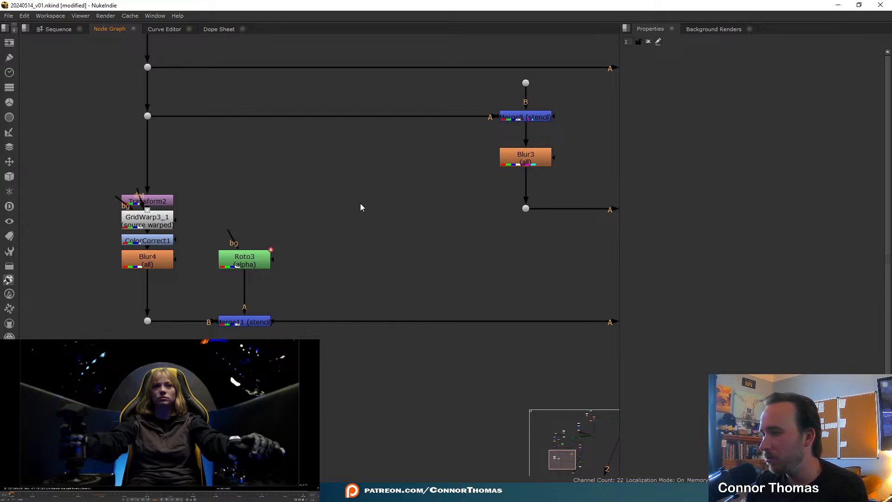
# - Save the Nuke script
pyautogui.moveTo(421, 168); pyautogui.dragTo(244, 141, button='middle')
pyautogui.scroll(-2, 273, 274)
pyautogui.hotkey('ctrl', 's')
pyautogui.scroll(-1, 236, 146)
pyautogui.moveTo(260, 230); pyautogui.dragTo(319, 303, button='middle')
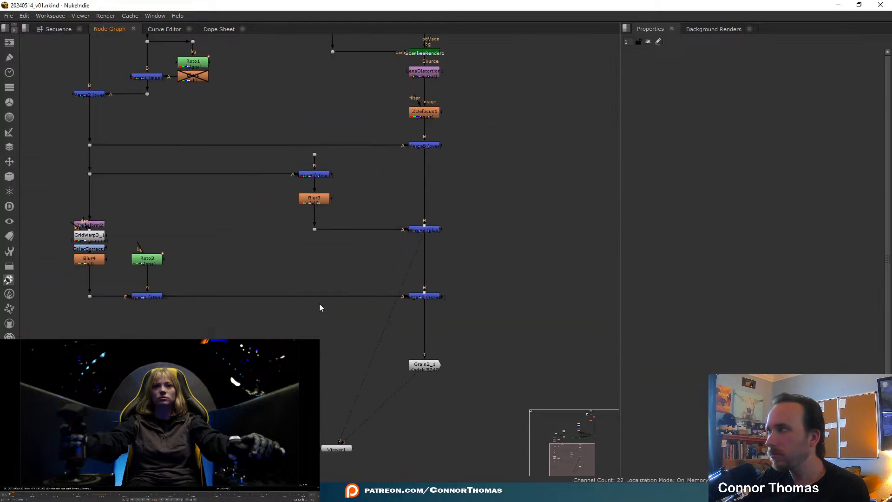
# - View the Merge2 output and examine the keyed cockpit foreground before the reflections are added
pyautogui.moveTo(305, 260); pyautogui.dragTo(438, 285, button='middle')
pyautogui.moveTo(328, 235); pyautogui.dragTo(386, 275, button='middle')
pyautogui.scroll(2, 384, 276)
pyautogui.moveTo(206, 285); pyautogui.dragTo(219, 326, button='middle')
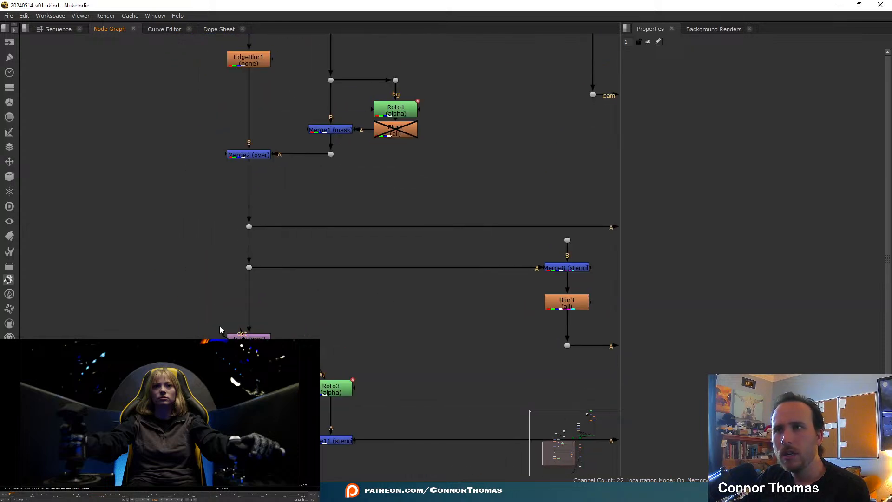
pyautogui.moveTo(297, 187); pyautogui.dragTo(259, 221, button='middle')
pyautogui.click(213, 186)
pyautogui.press('1')
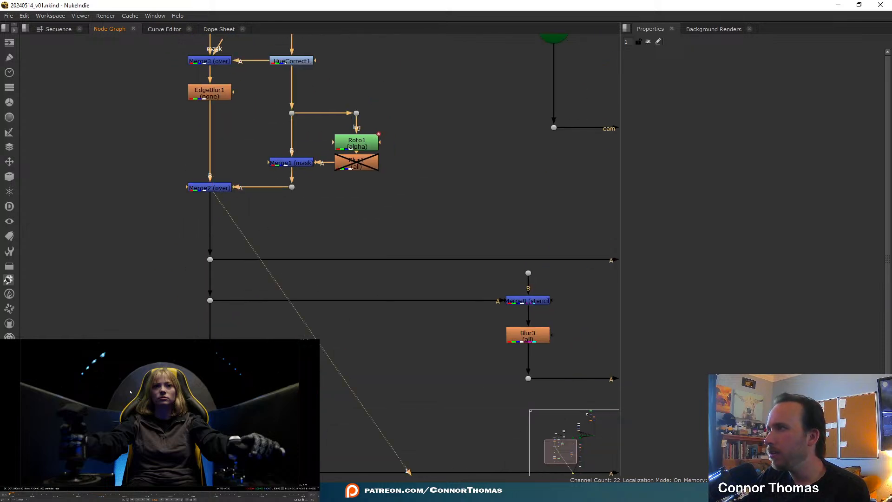
pyautogui.moveTo(121, 367); pyautogui.dragTo(219, 454)
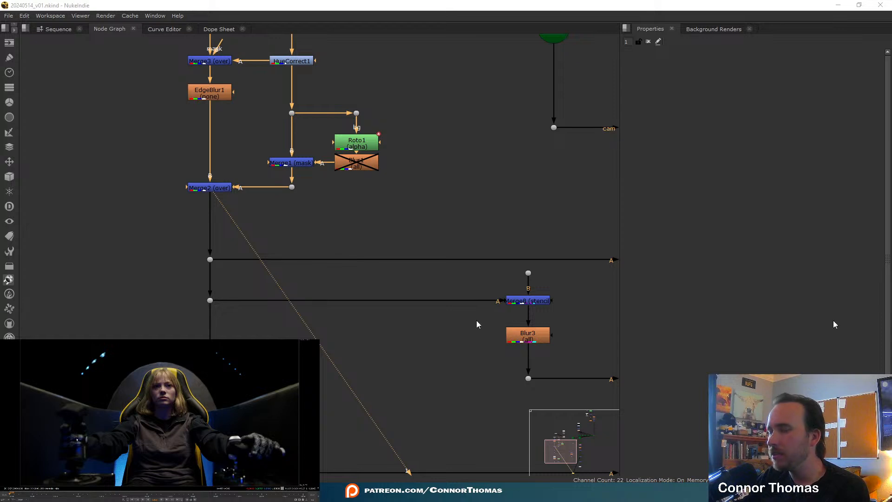
pyautogui.click(148, 218)
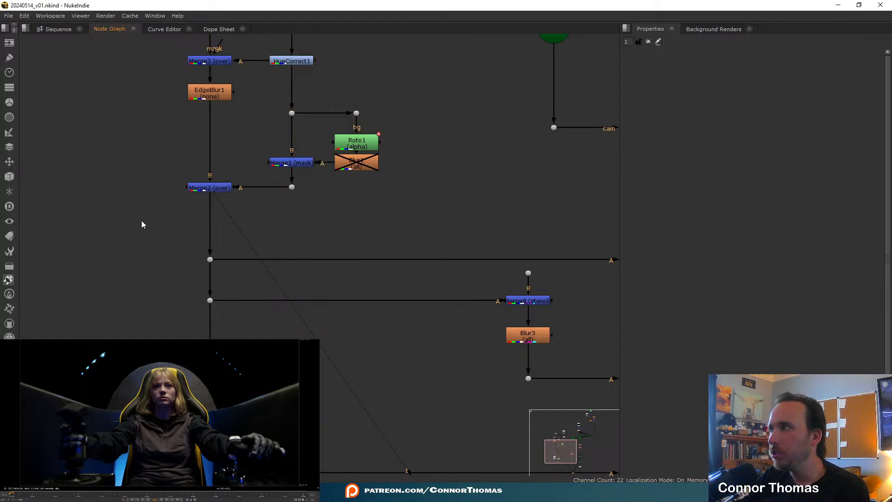
pyautogui.click(217, 189)
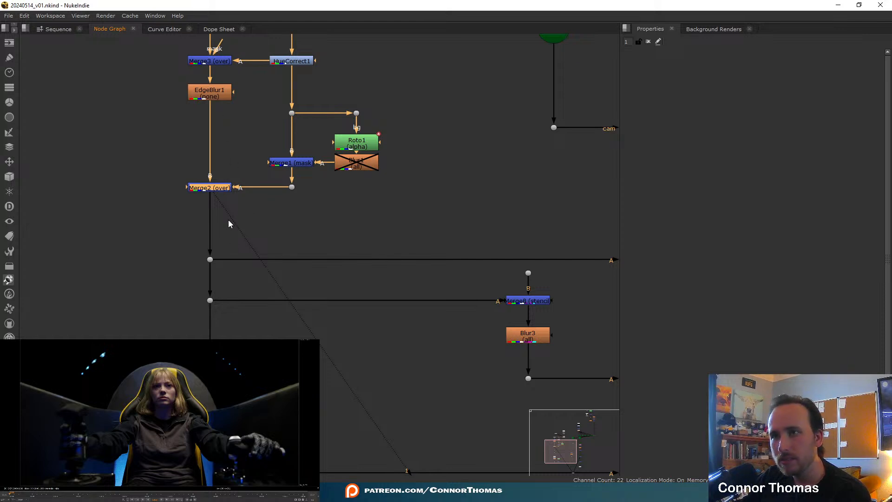
pyautogui.click(138, 226)
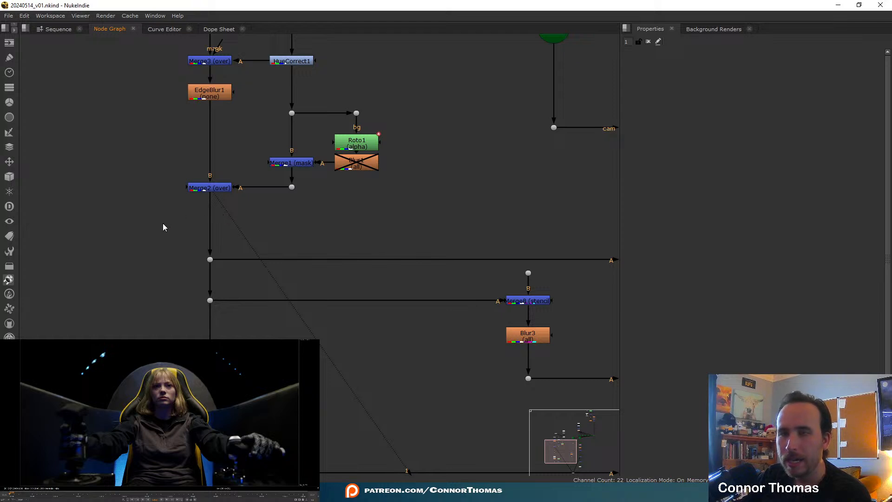
# - Create a RotoPaint node beside Merge2 and insert a Merge (over) node below Merge2, fed by it through the A input
pyautogui.press('p')
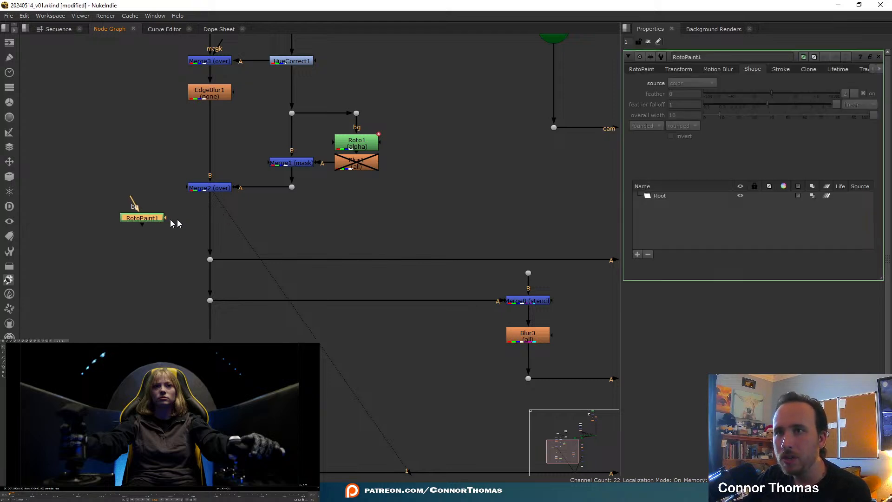
pyautogui.click(200, 188)
pyautogui.press('m')
pyautogui.moveTo(244, 188); pyautogui.dragTo(137, 262)
pyautogui.scroll(3, 275, 185)
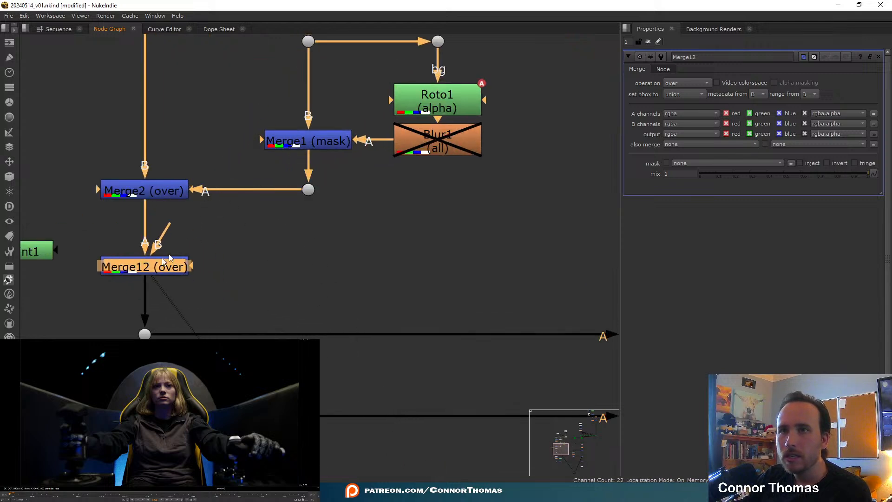
# - Move the keyed foreground branch, from Read1 to Merge2, away to the left of Merge12, keeping Merge2 on the A input
pyautogui.moveTo(169, 258); pyautogui.dragTo(344, 243, button='middle')
pyautogui.moveTo(325, 252); pyautogui.dragTo(324, 236)
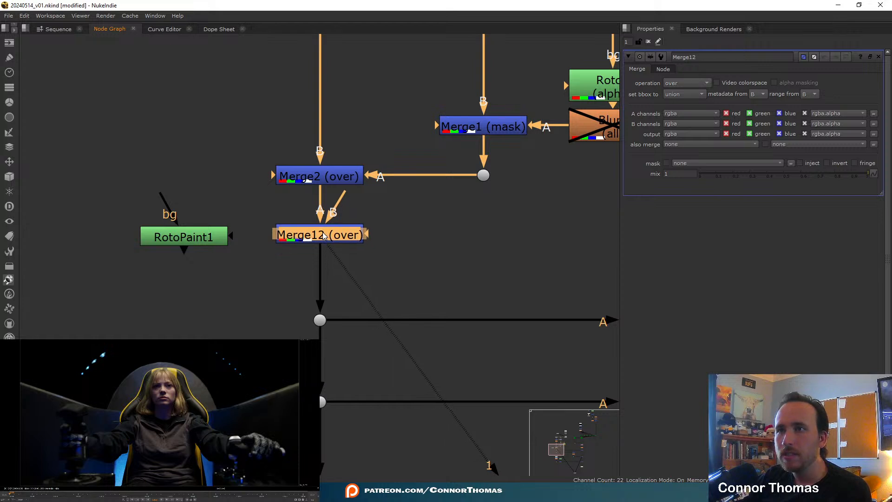
pyautogui.hotkey('shift', 'x')
pyautogui.moveTo(324, 235); pyautogui.dragTo(355, 378, button='middle')
pyautogui.hotkey('shift', 'x')
pyautogui.scroll(-3, 338, 225)
pyautogui.scroll(-3, 356, 377)
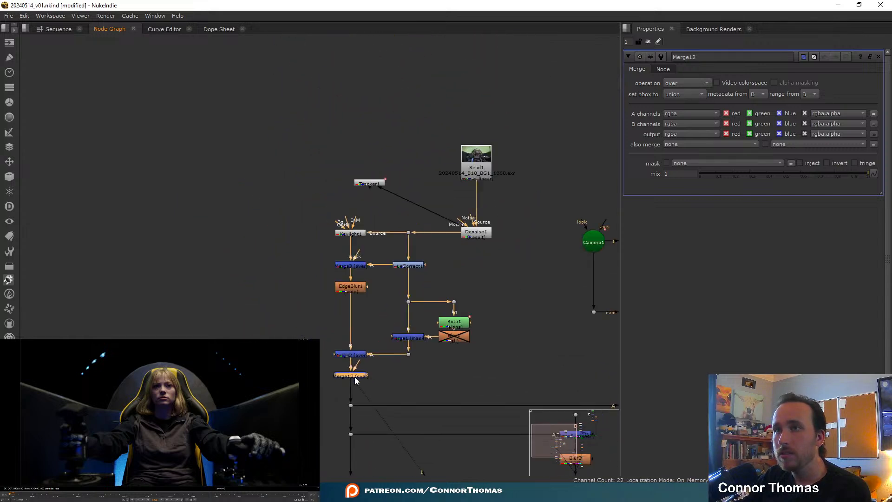
pyautogui.moveTo(268, 155); pyautogui.dragTo(531, 369)
pyautogui.moveTo(442, 344)
pyautogui.mouseDown()
pyautogui.moveTo(258, 340)
pyautogui.moveTo(263, 363)
pyautogui.mouseUp()
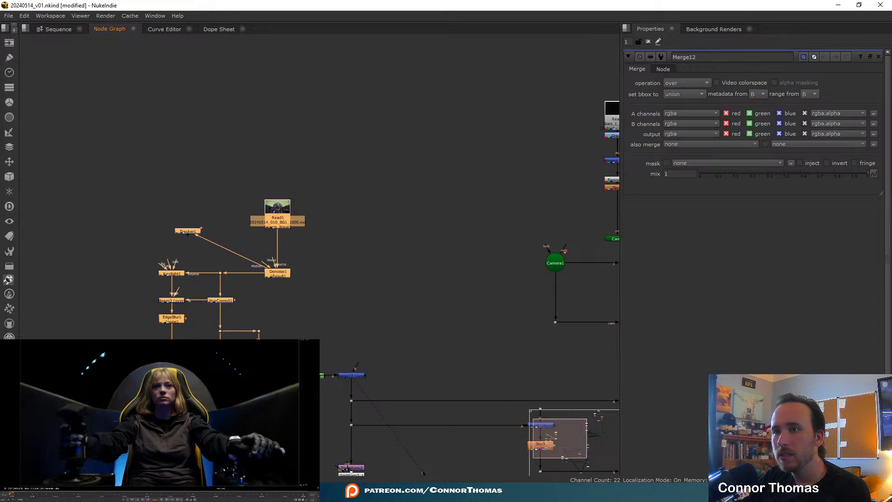
# - Place RotoPaint1 directly above Merge12 and connect it to Merge12's B input
pyautogui.scroll(4, 307, 409)
pyautogui.moveTo(313, 334); pyautogui.dragTo(411, 279)
pyautogui.click(454, 285)
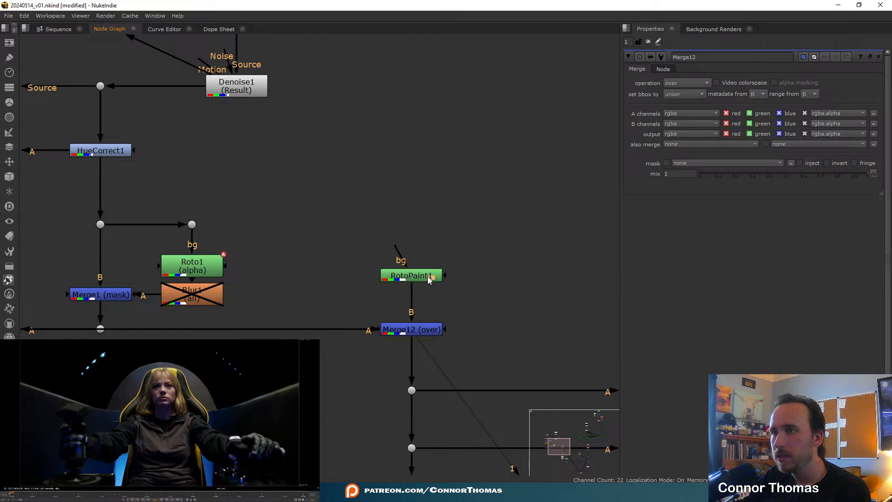
# - Open RotoPaint1, undo a test stroke beside the cockpit's left window, and enlarge the paint brush
pyautogui.doubleClick(428, 279)
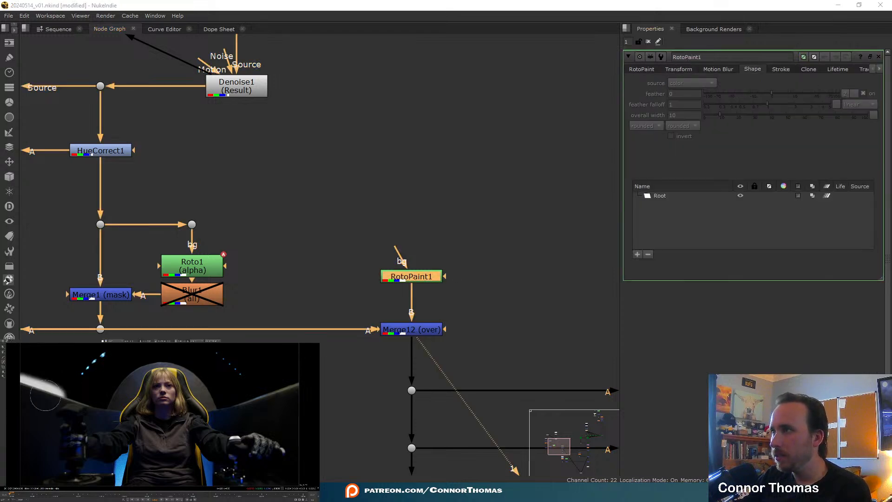
pyautogui.moveTo(62, 403); pyautogui.dragTo(93, 414)
pyautogui.hotkey('ctrl', 'z')
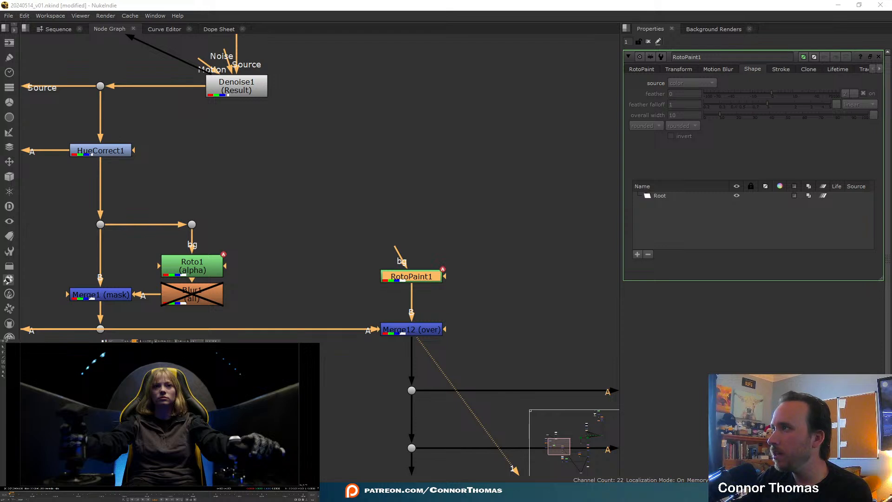
pyautogui.moveTo(78, 415)
pyautogui.mouseDown()
pyautogui.moveTo(86, 421)
pyautogui.moveTo(61, 405)
pyautogui.moveTo(116, 421)
pyautogui.mouseUp()
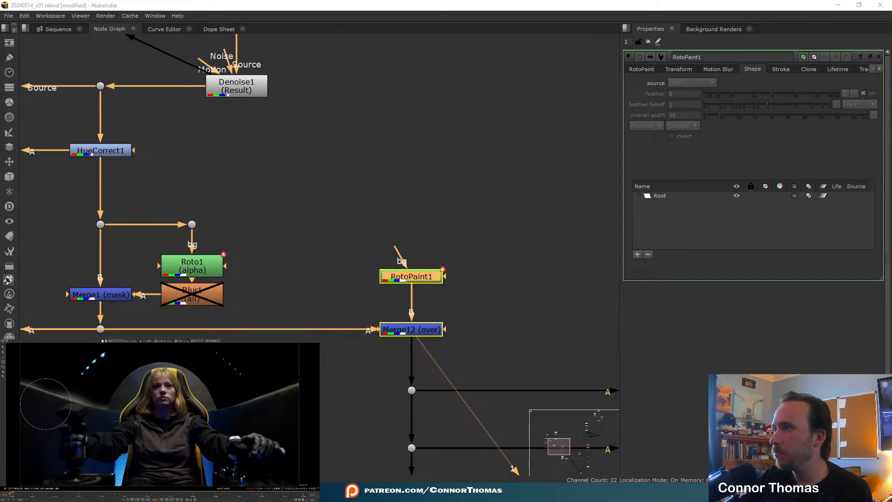
# - Paint soft, large white brush strokes in RotoPaint1 around the left and right sides and upper background behind the cockpit
pyautogui.moveTo(34, 398)
pyautogui.mouseDown()
pyautogui.moveTo(27, 391)
pyautogui.moveTo(46, 410)
pyautogui.moveTo(36, 399)
pyautogui.mouseUp()
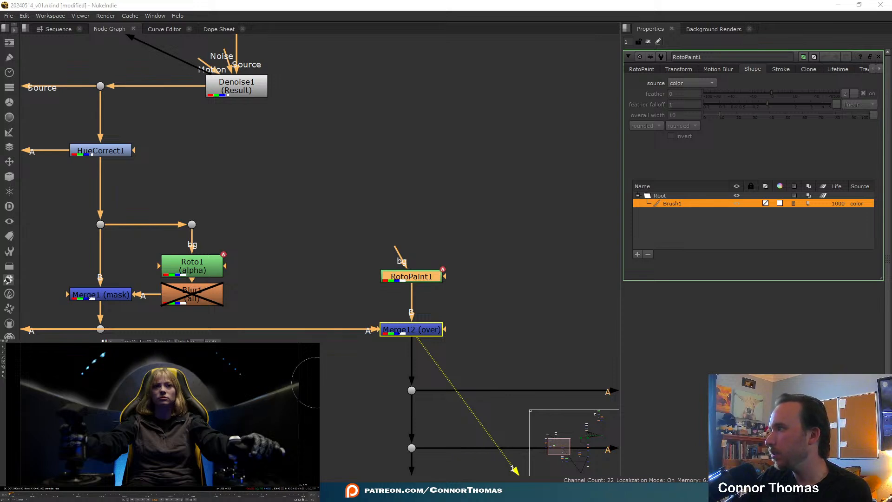
pyautogui.moveTo(290, 395); pyautogui.dragTo(312, 400)
pyautogui.moveTo(271, 380)
pyautogui.mouseDown(button='middle')
pyautogui.moveTo(273, 396)
pyautogui.moveTo(243, 428)
pyautogui.mouseUp(button='middle')
pyautogui.scroll(-2, 242, 427)
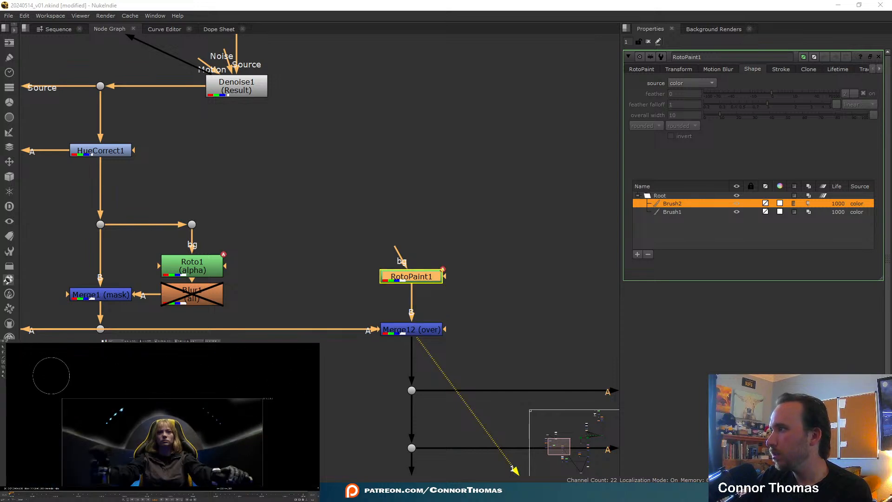
pyautogui.hotkey('ctrl', 'z')
pyautogui.moveTo(192, 405); pyautogui.dragTo(183, 401, button='middle')
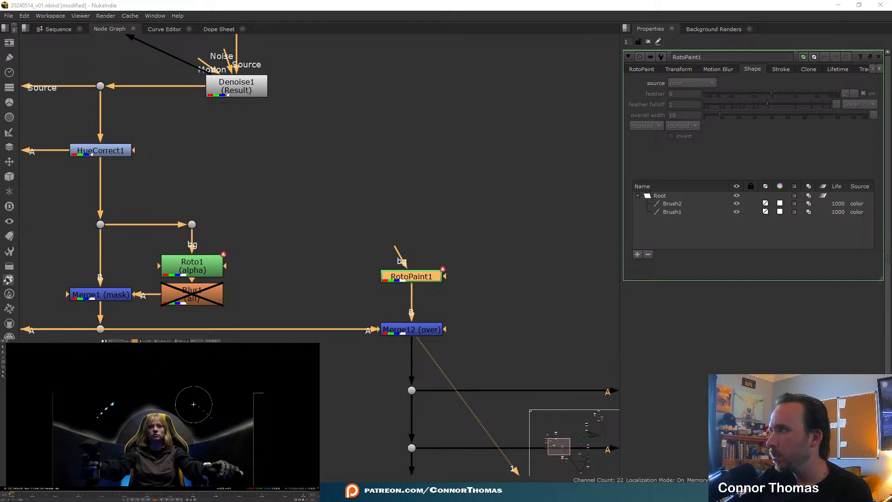
pyautogui.press('Return')
pyautogui.scroll(3, 275, 419)
pyautogui.moveTo(209, 414)
pyautogui.mouseDown()
pyautogui.moveTo(225, 380)
pyautogui.moveTo(167, 416)
pyautogui.moveTo(261, 368)
pyautogui.mouseUp()
pyautogui.moveTo(122, 385); pyautogui.dragTo(269, 384, button='middle')
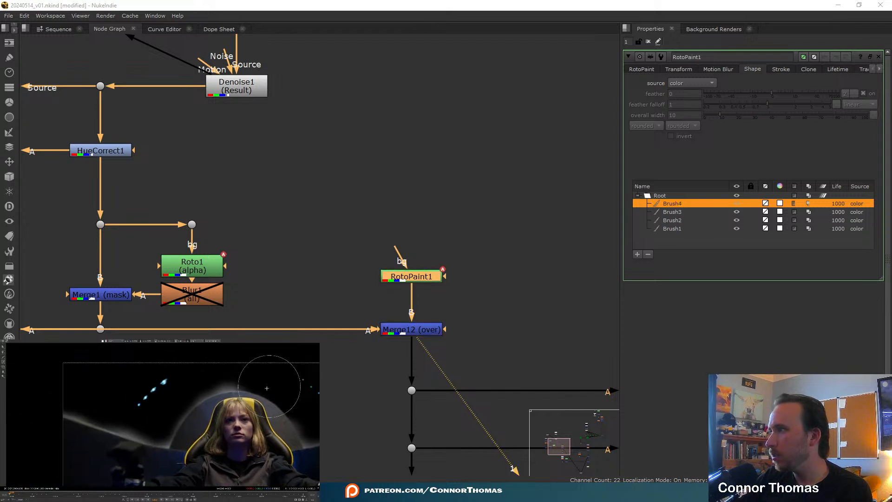
pyautogui.scroll(-2, 269, 385)
pyautogui.moveTo(142, 381); pyautogui.dragTo(148, 374)
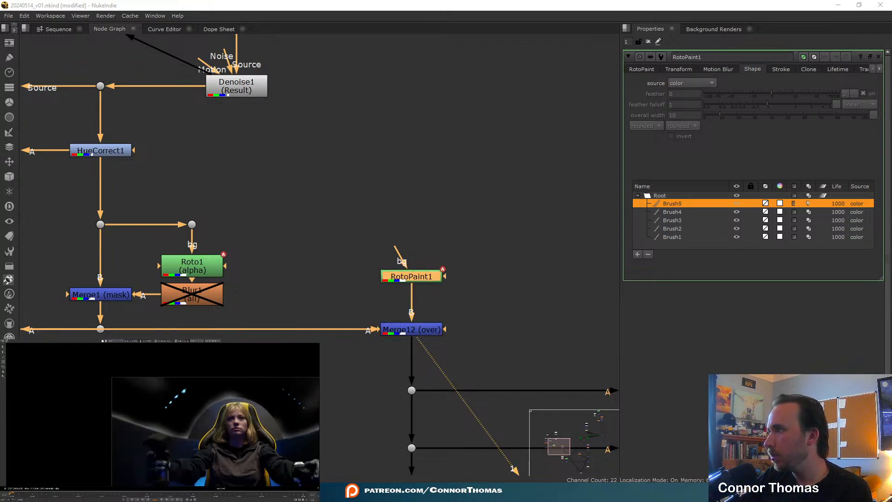
pyautogui.press('f')
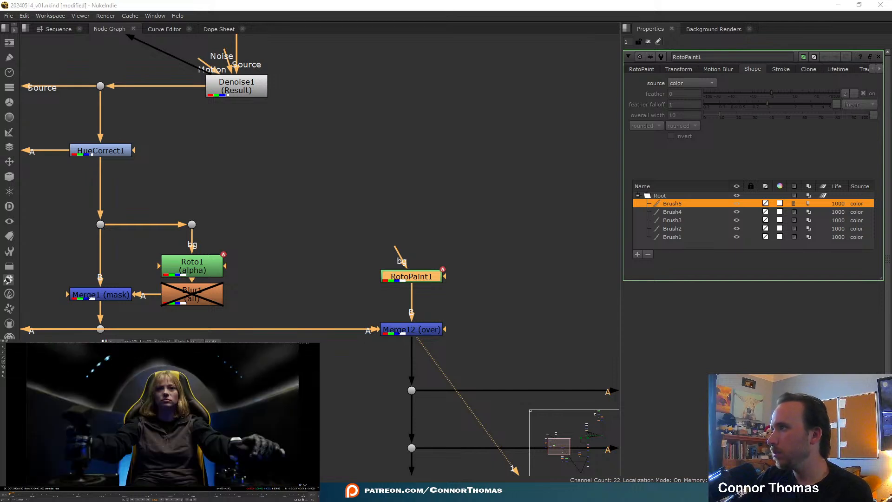
# - Build up the background glow with more soft strokes above and beside the pilot, discarding the unwanted strokes
pyautogui.moveTo(160, 364)
pyautogui.mouseDown()
pyautogui.moveTo(154, 356)
pyautogui.moveTo(163, 354)
pyautogui.mouseUp()
pyautogui.hotkey('ctrl', 'z')
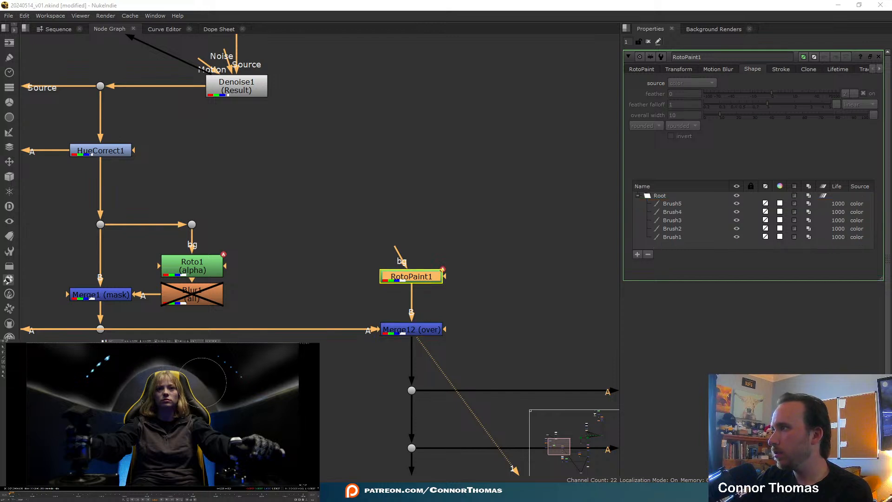
pyautogui.moveTo(169, 368); pyautogui.dragTo(102, 417)
pyautogui.moveTo(113, 416); pyautogui.dragTo(149, 427, button='middle')
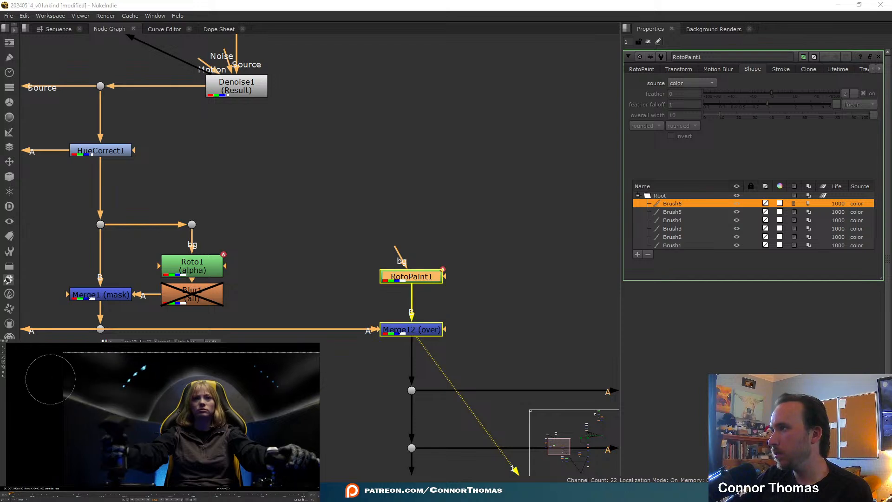
pyautogui.moveTo(60, 377); pyautogui.dragTo(28, 388)
pyautogui.moveTo(155, 401); pyautogui.dragTo(109, 397, button='middle')
pyautogui.moveTo(220, 410)
pyautogui.mouseDown()
pyautogui.moveTo(252, 385)
pyautogui.moveTo(257, 368)
pyautogui.mouseUp()
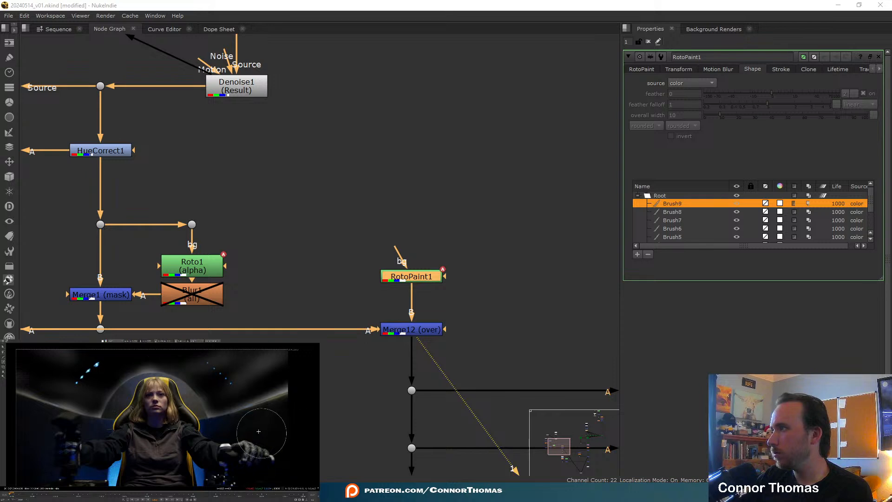
pyautogui.scroll(-3, 258, 431)
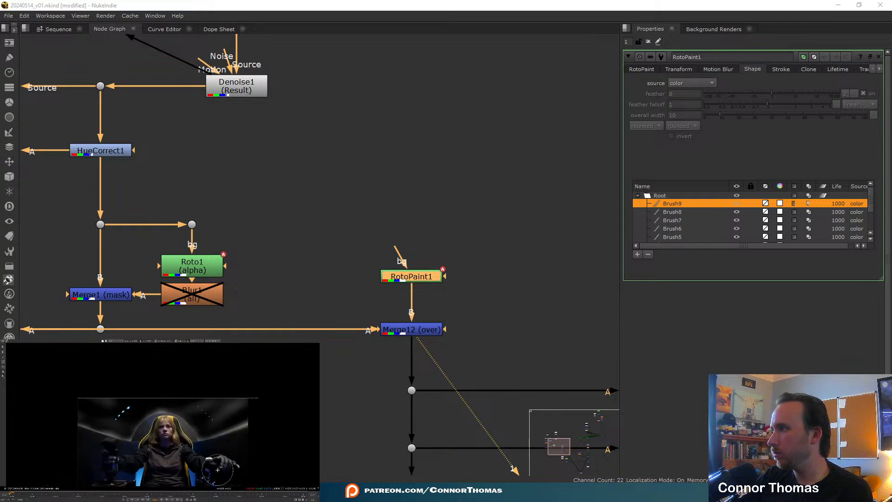
pyautogui.press('Delete')
pyautogui.scroll(2, 163, 446)
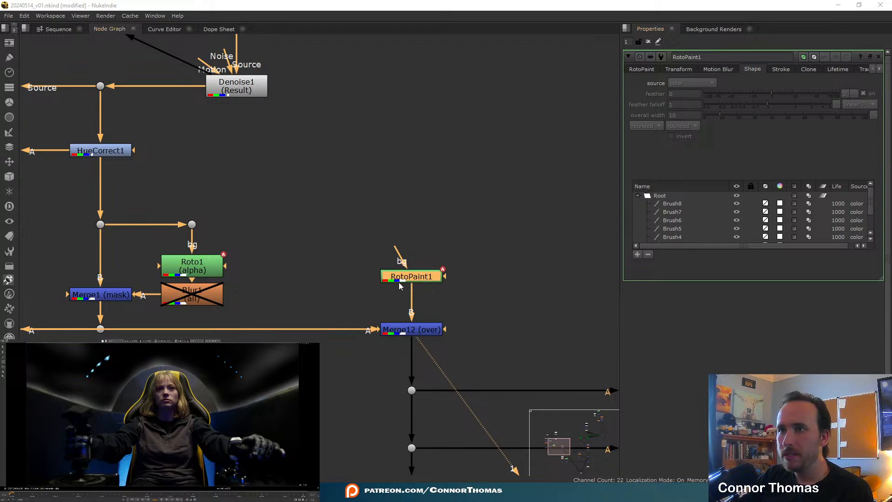
# - Move RotoPaint1 up and insert a FrameHold at frame 1000 between it and Merge12
pyautogui.moveTo(399, 282); pyautogui.dragTo(397, 238)
pyautogui.press('Tab')
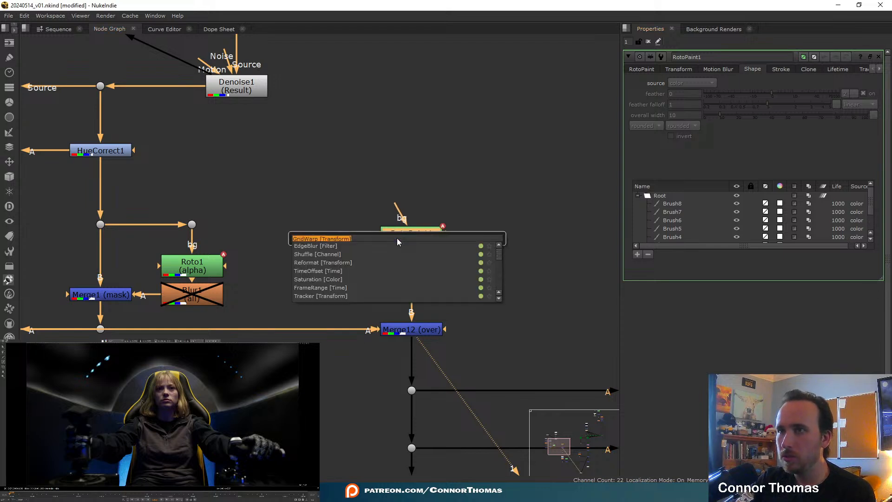
pyautogui.write('frame')
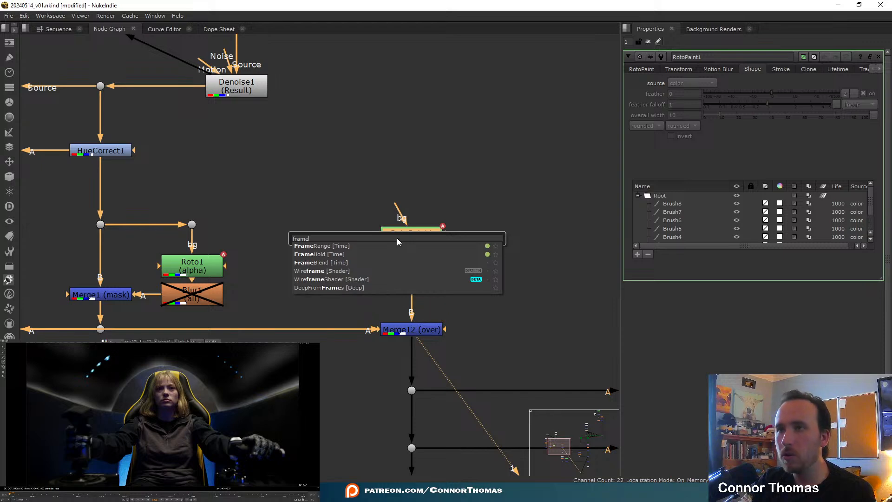
pyautogui.press('Down')
pyautogui.press('Return')
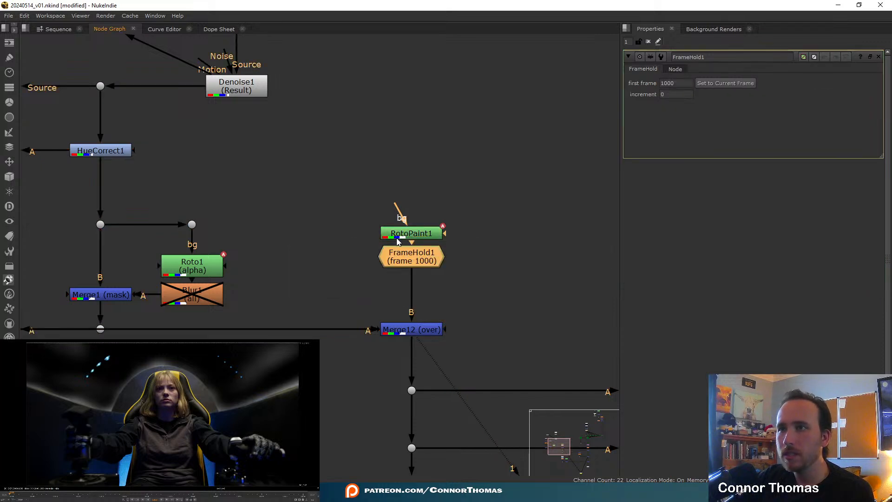
# - Insert a Grade below FrameHold1 and tint its whitepoint to about 0.906 red, 0.912 green and 1 blue
pyautogui.click(541, 322)
pyautogui.click(403, 331)
pyautogui.scroll(-3, 446, 267)
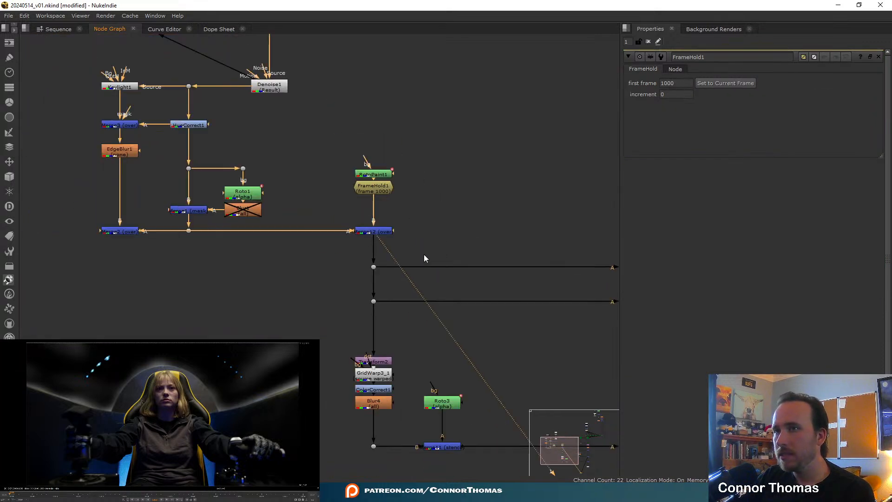
pyautogui.scroll(5, 405, 235)
pyautogui.click(372, 211)
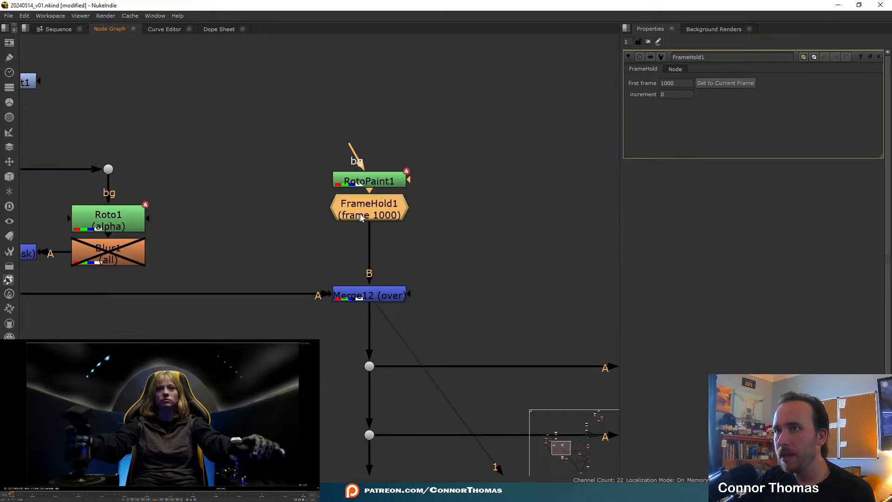
pyautogui.press('g')
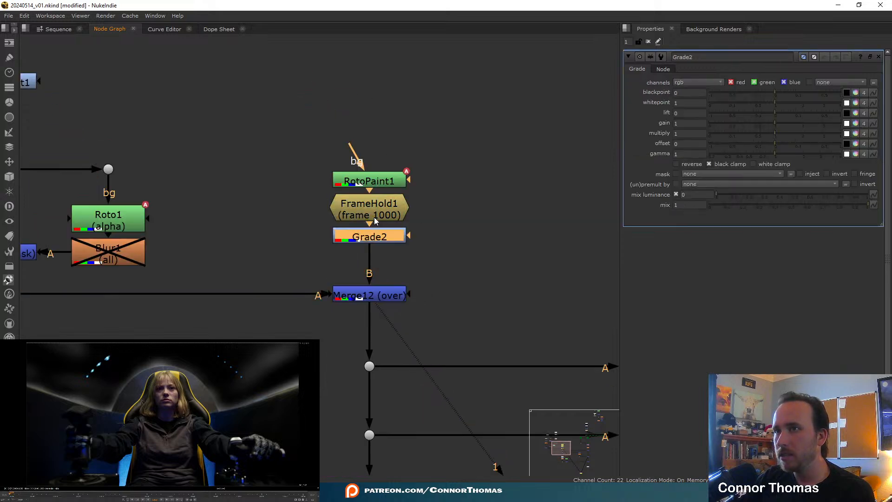
pyautogui.click(856, 103)
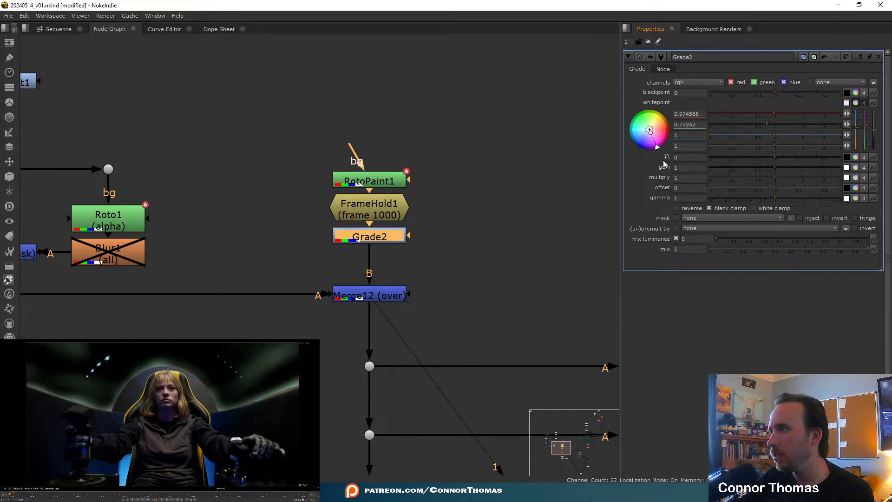
pyautogui.moveTo(650, 130)
pyautogui.mouseDown()
pyautogui.moveTo(671, 135)
pyautogui.moveTo(641, 140)
pyautogui.mouseUp()
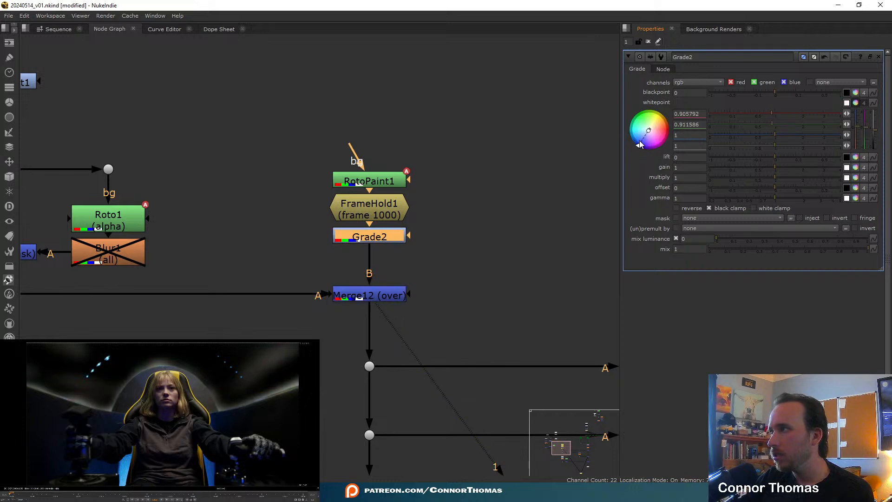
# - Move RotoPaint1, FrameHold1 and Grade2 up from Merge12 and space them out vertically
pyautogui.click(452, 277)
pyautogui.click(395, 294)
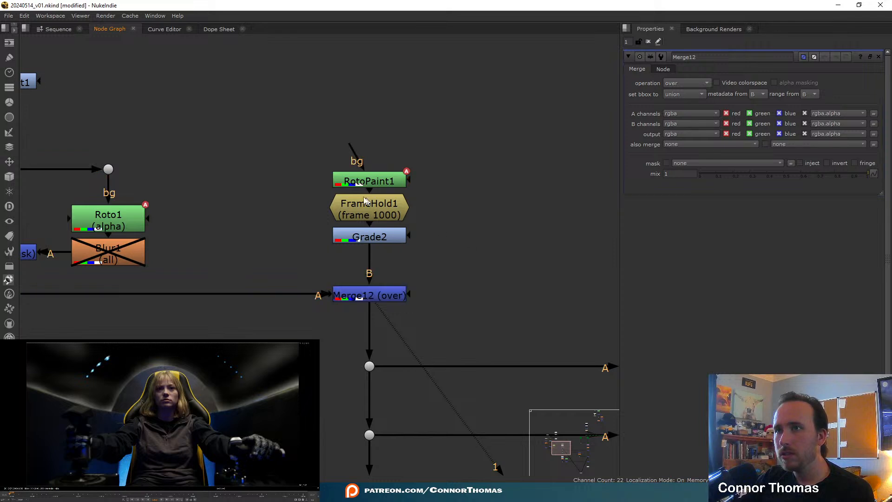
pyautogui.moveTo(304, 144); pyautogui.dragTo(458, 268)
pyautogui.moveTo(387, 241); pyautogui.dragTo(390, 199)
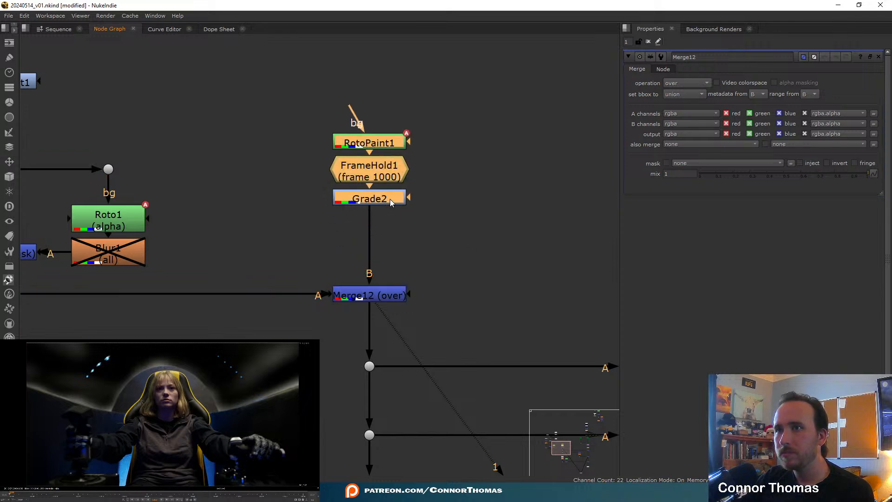
pyautogui.click(428, 235)
pyautogui.moveTo(380, 148); pyautogui.dragTo(380, 125)
pyautogui.moveTo(381, 168); pyautogui.dragTo(383, 152)
pyautogui.click(380, 201)
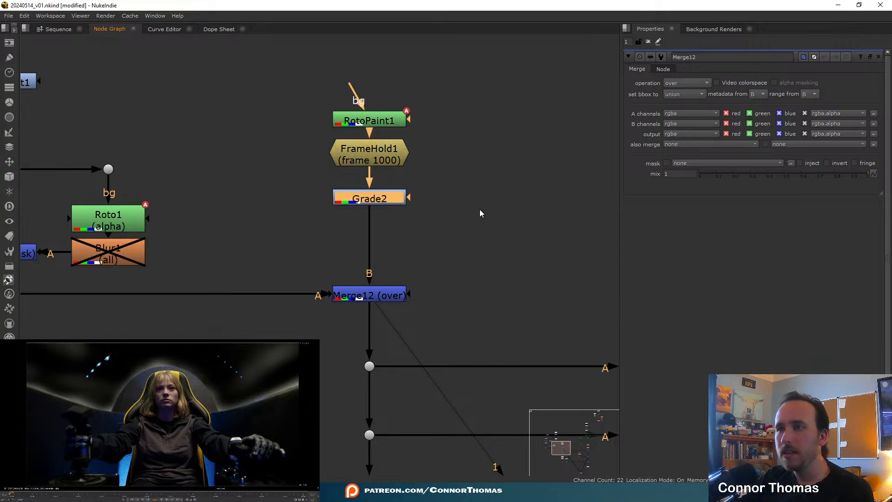
pyautogui.press('m')
pyautogui.moveTo(482, 199); pyautogui.dragTo(380, 241)
pyautogui.moveTo(868, 175)
pyautogui.mouseDown()
pyautogui.moveTo(794, 178)
pyautogui.moveTo(868, 175)
pyautogui.mouseUp()
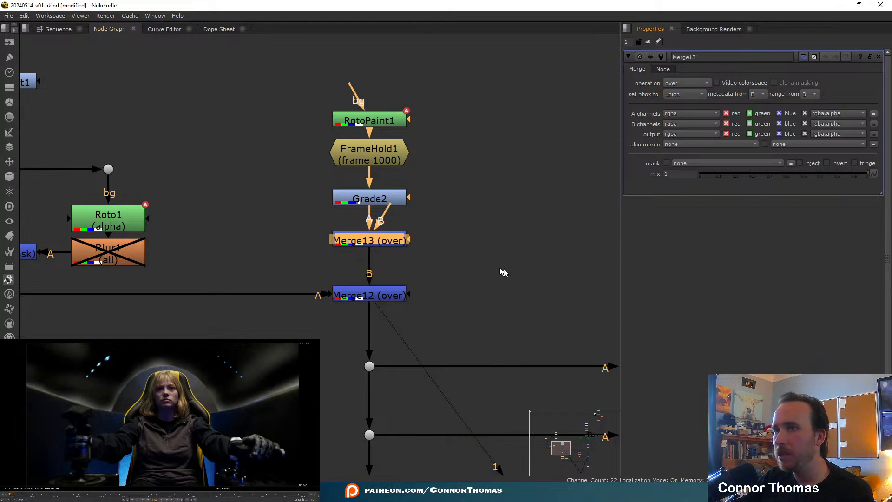
pyautogui.press('Delete')
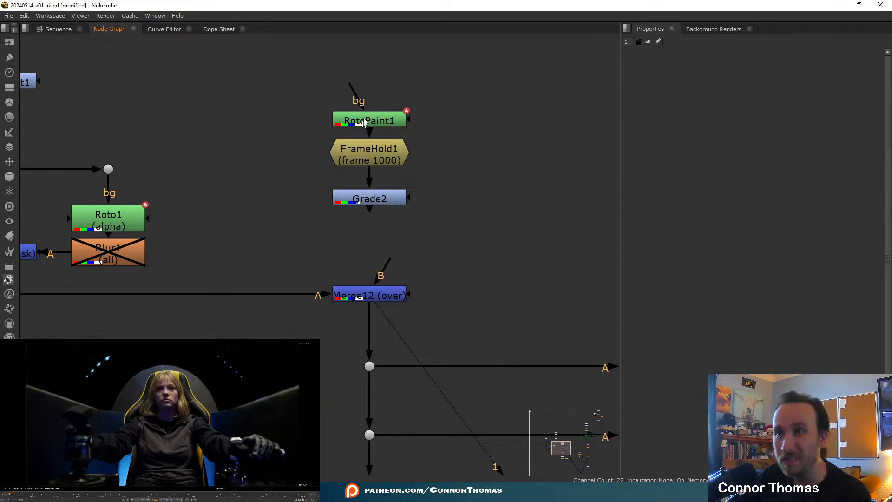
# - Reconnect Grade2 to Merge12's B input and inspect the frame lifetime of RotoPaint1's brush strokes from Brush8 down to Brush1
pyautogui.doubleClick(370, 120)
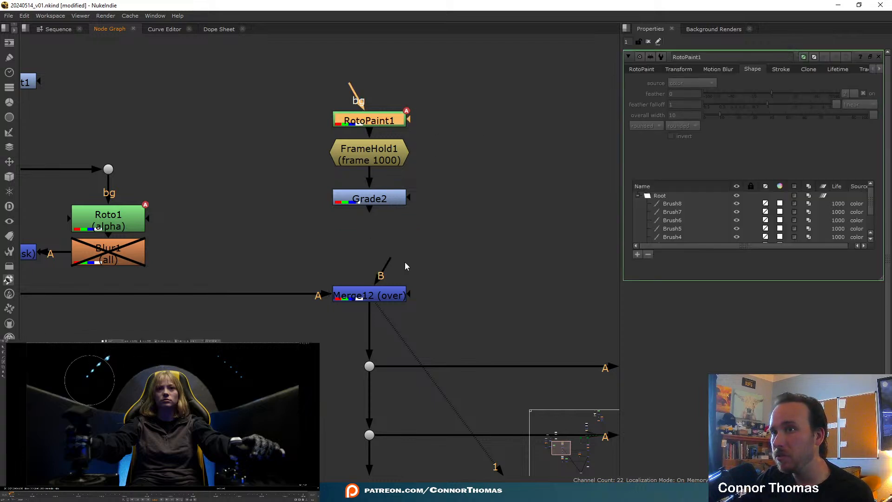
pyautogui.moveTo(371, 177); pyautogui.dragTo(376, 162)
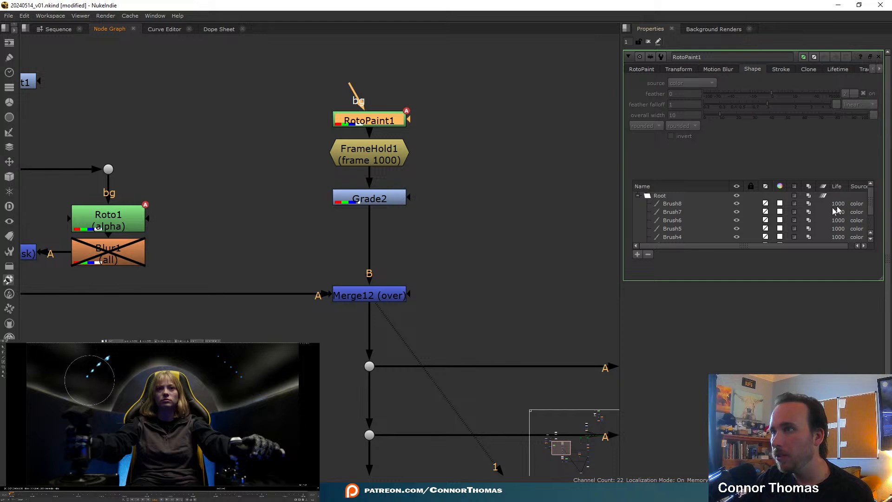
pyautogui.click(736, 204)
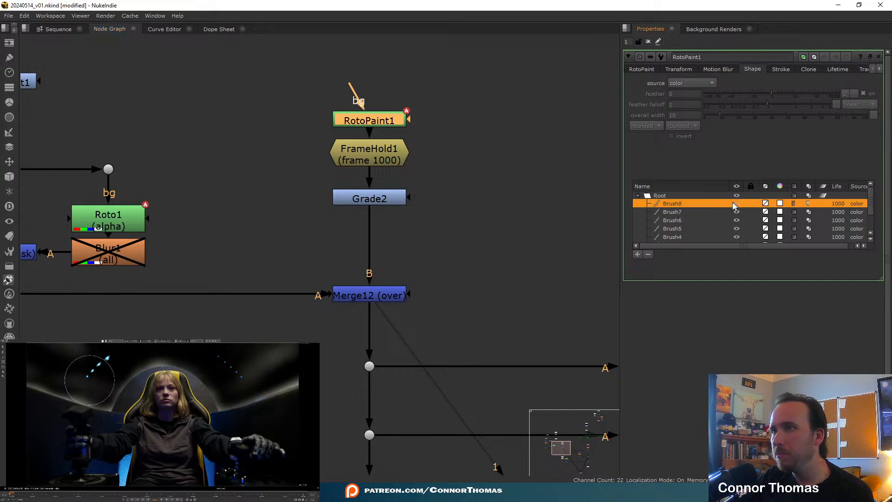
pyautogui.scroll(-2, 729, 212)
pyautogui.click(737, 238)
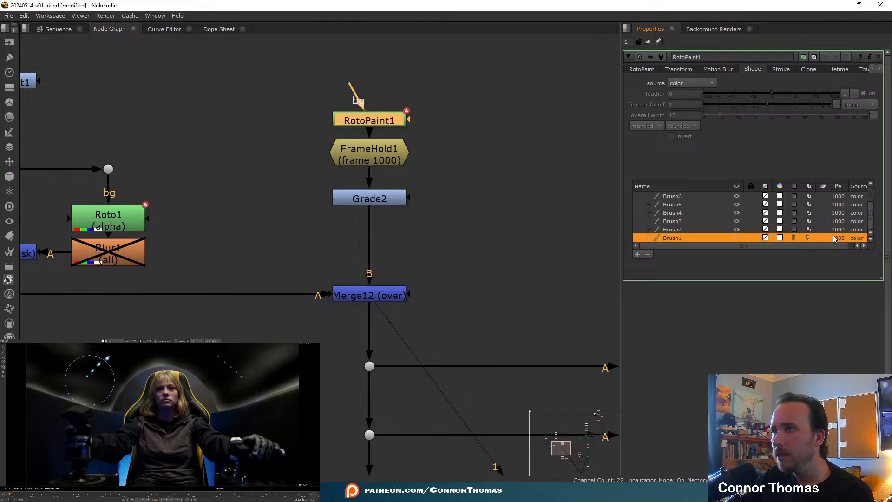
# - Set the opacity of RotoPaint1's Brush1 and Brush2 strokes to 0.005 each and close the node's properties
pyautogui.click(641, 70)
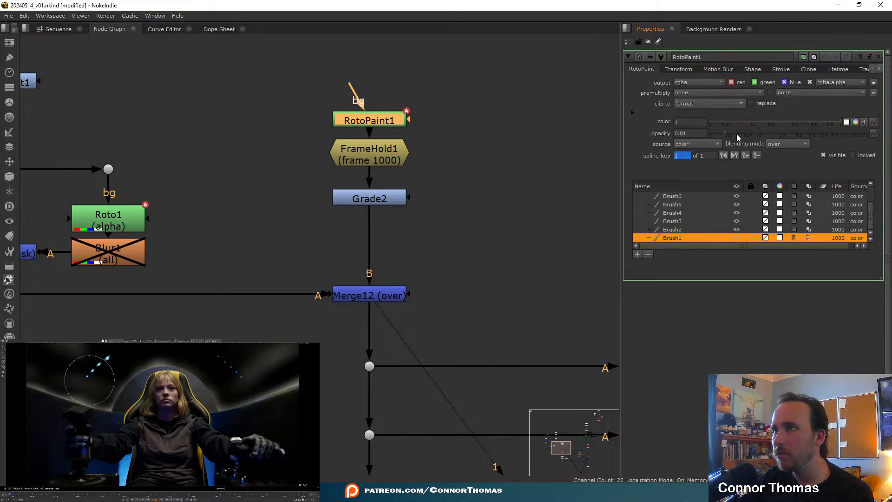
pyautogui.moveTo(723, 135); pyautogui.dragTo(721, 135)
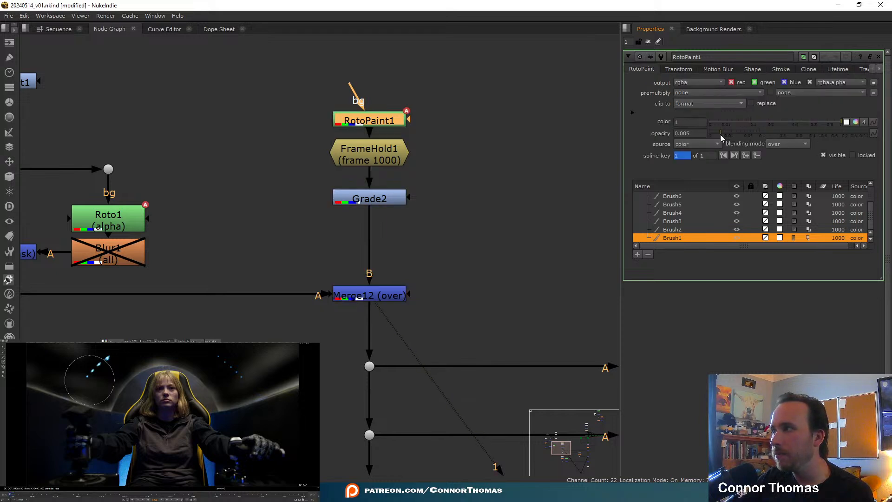
pyautogui.click(737, 229)
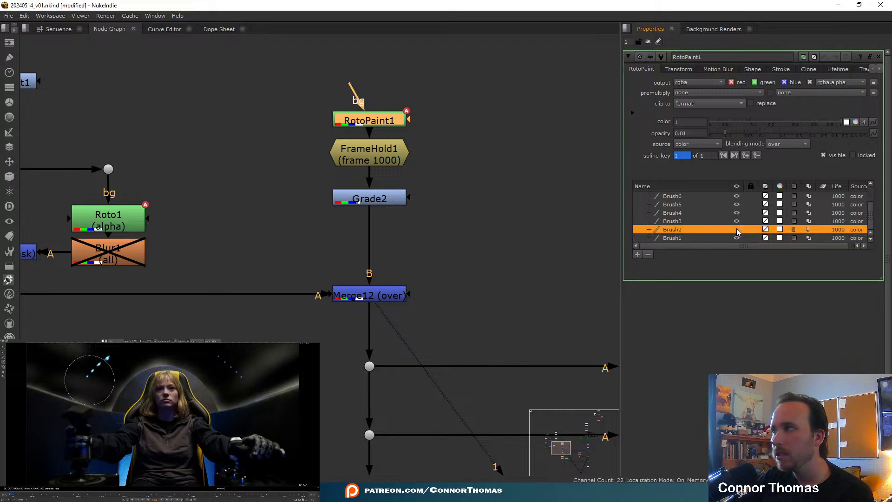
pyautogui.click(734, 228)
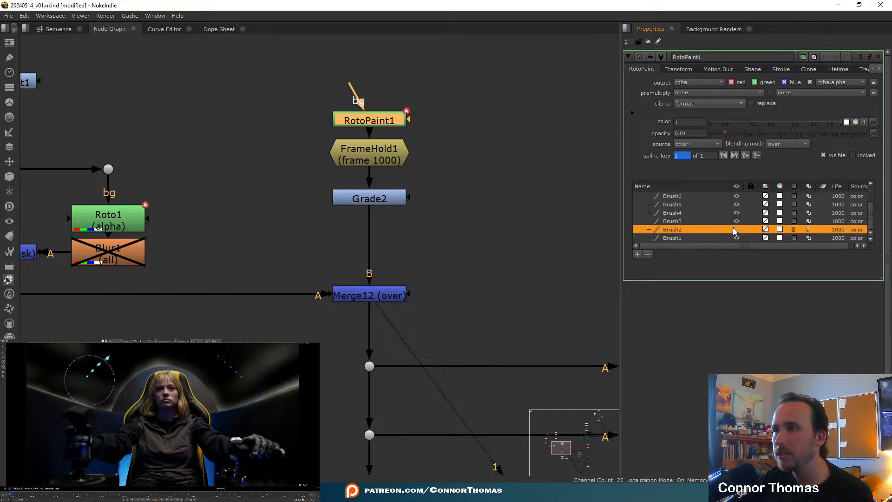
pyautogui.click(737, 230)
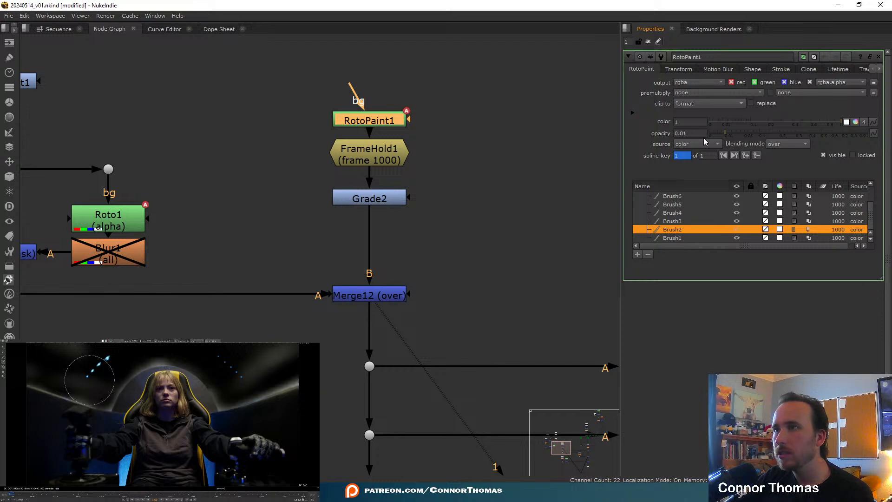
pyautogui.click(722, 133)
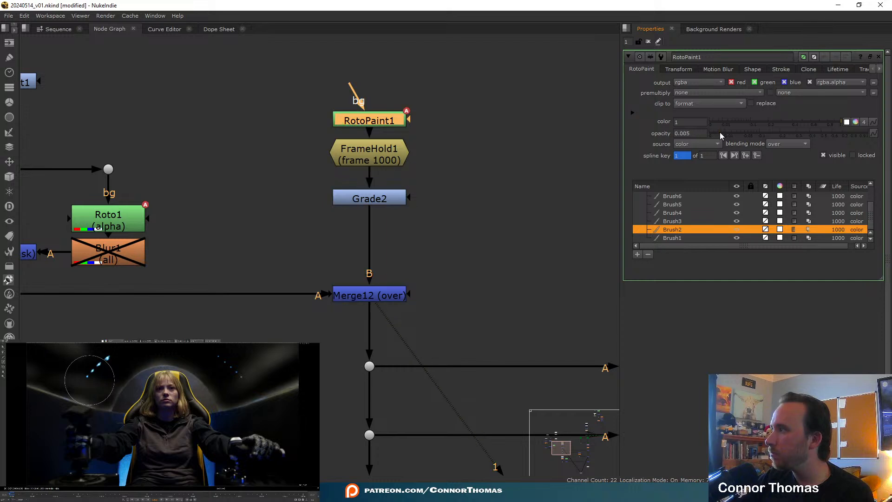
pyautogui.click(648, 42)
pyautogui.click(459, 270)
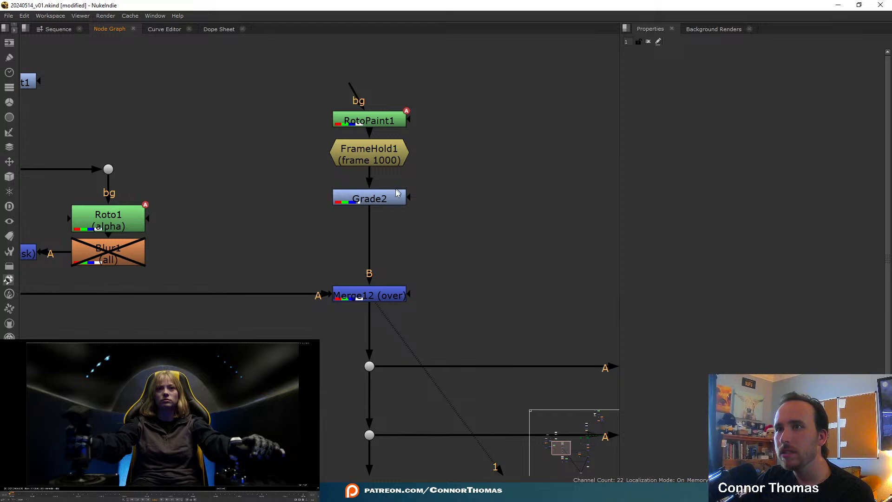
# - Show the final Grain2_1 output in the viewer
pyautogui.scroll(-3, 490, 326)
pyautogui.moveTo(490, 326); pyautogui.dragTo(460, 241, button='middle')
pyautogui.moveTo(465, 405); pyautogui.dragTo(412, 56, button='middle')
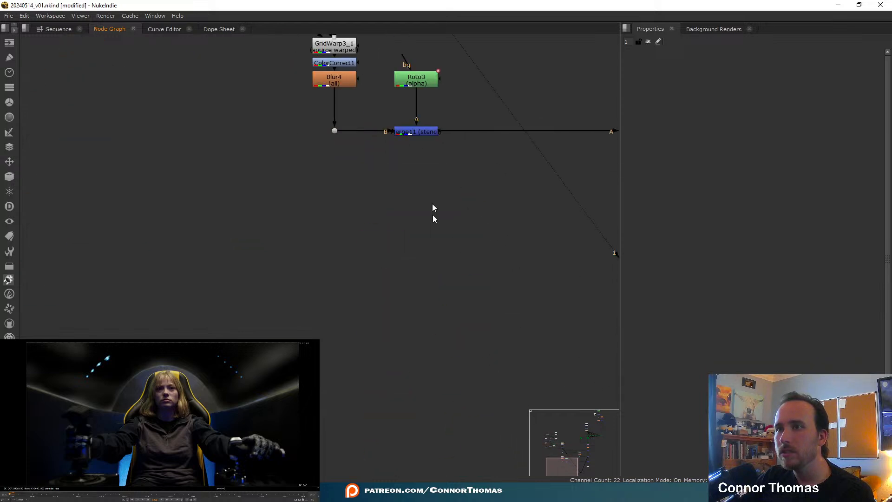
pyautogui.moveTo(604, 395); pyautogui.dragTo(377, 258, button='middle')
pyautogui.moveTo(432, 203); pyautogui.dragTo(369, 227, button='middle')
pyautogui.scroll(-3, 366, 186)
pyautogui.moveTo(366, 186); pyautogui.dragTo(347, 310, button='middle')
pyautogui.click(402, 241)
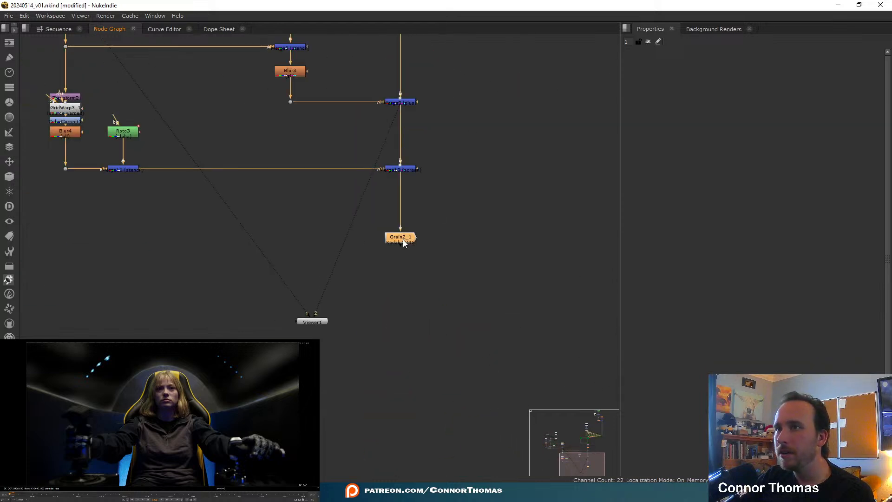
pyautogui.press('1')
# - Try reducing the glow with a Merge between Grade2 and Merge12 at a mix of 0.52, with Grade2 disabled
pyautogui.moveTo(355, 184); pyautogui.dragTo(498, 369, button='middle')
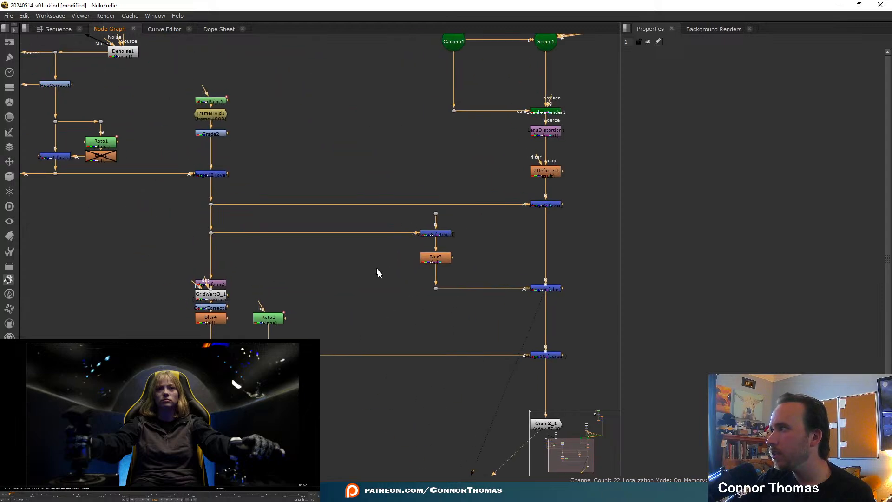
pyautogui.moveTo(349, 235); pyautogui.dragTo(413, 322, button='middle')
pyautogui.scroll(3, 287, 207)
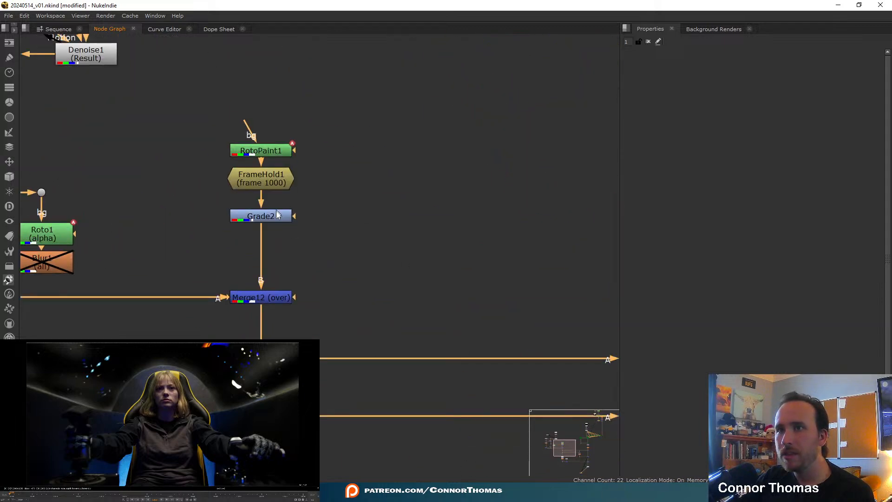
pyautogui.click(278, 214)
pyautogui.press('m')
pyautogui.moveTo(359, 217); pyautogui.dragTo(281, 254)
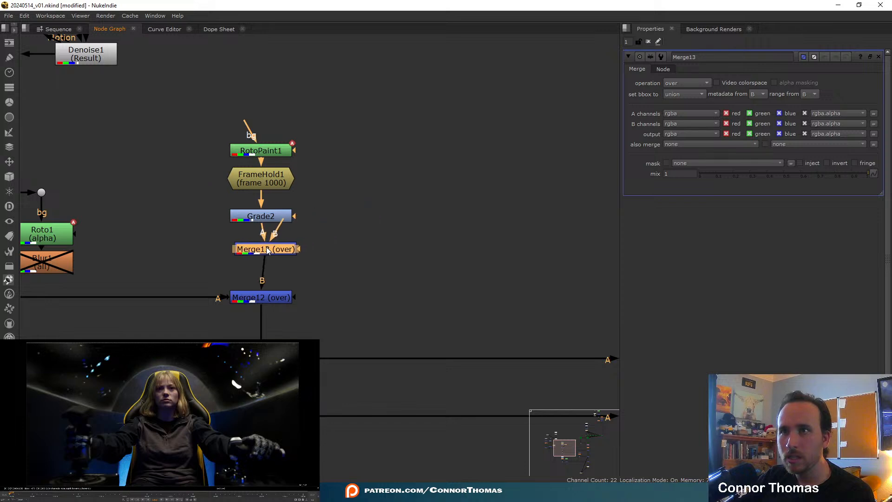
pyautogui.click(257, 220)
pyautogui.press('d')
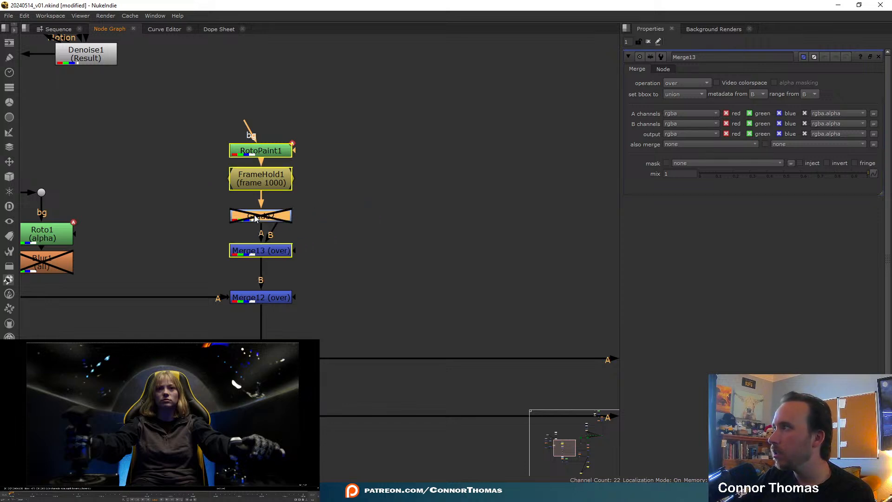
pyautogui.click(247, 254)
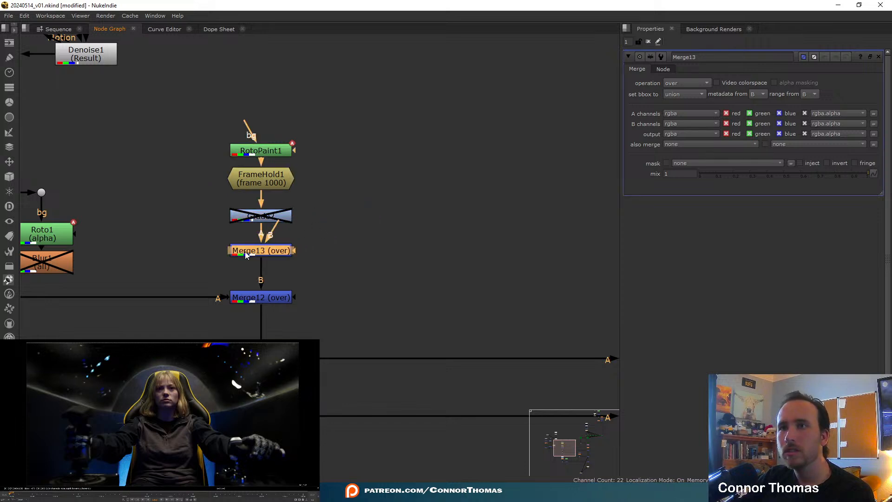
pyautogui.moveTo(819, 177); pyautogui.dragTo(787, 178)
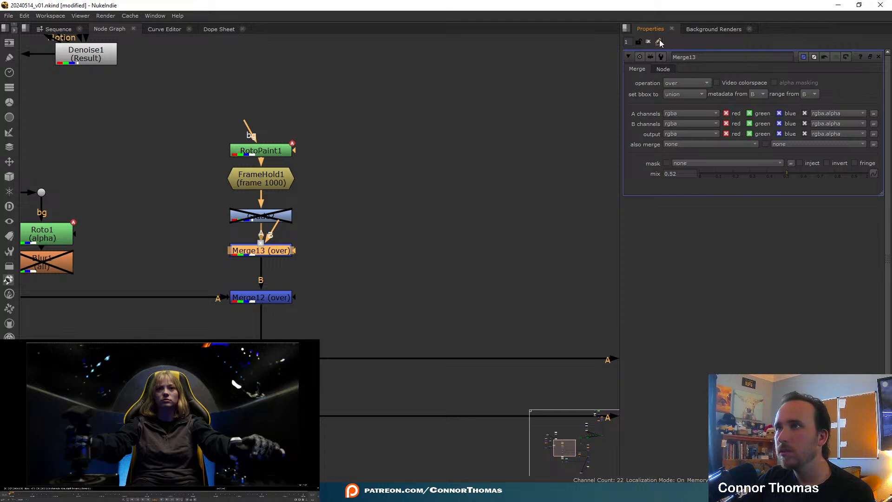
# - Undo the disabling of Grade2 and delete the Merge between it and Merge12
pyautogui.click(648, 42)
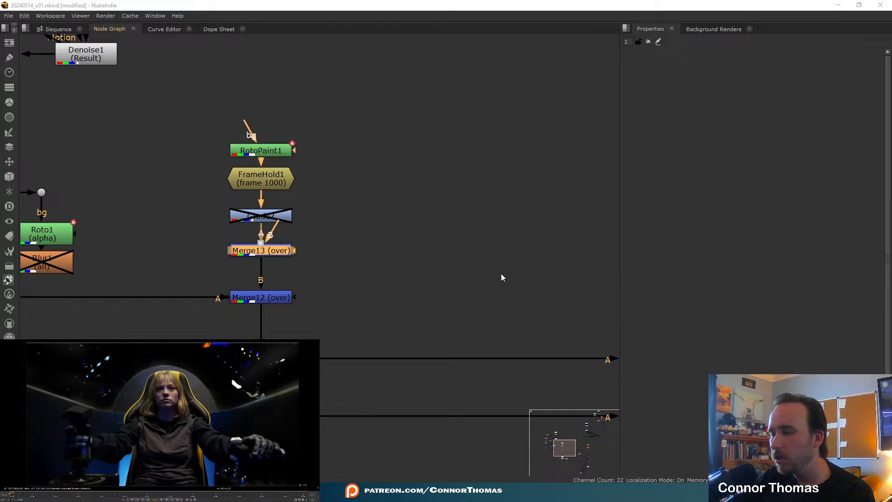
pyautogui.hotkey('ctrl', 'z')
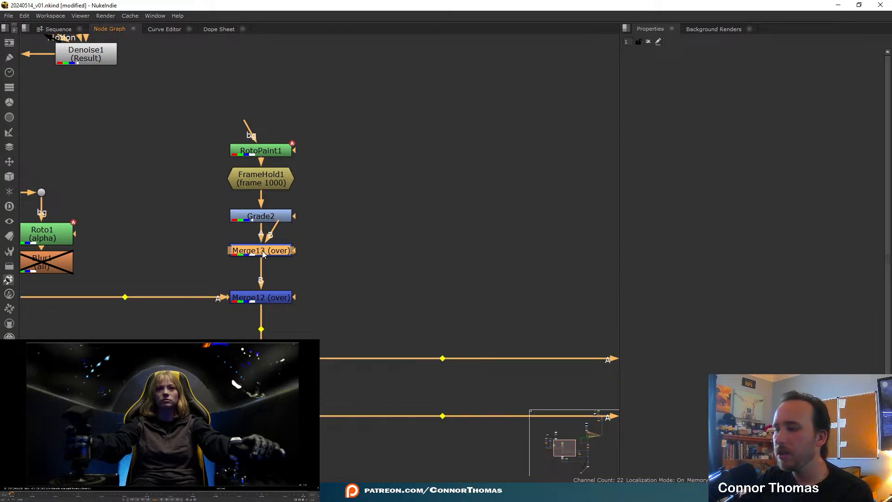
pyautogui.press('Delete')
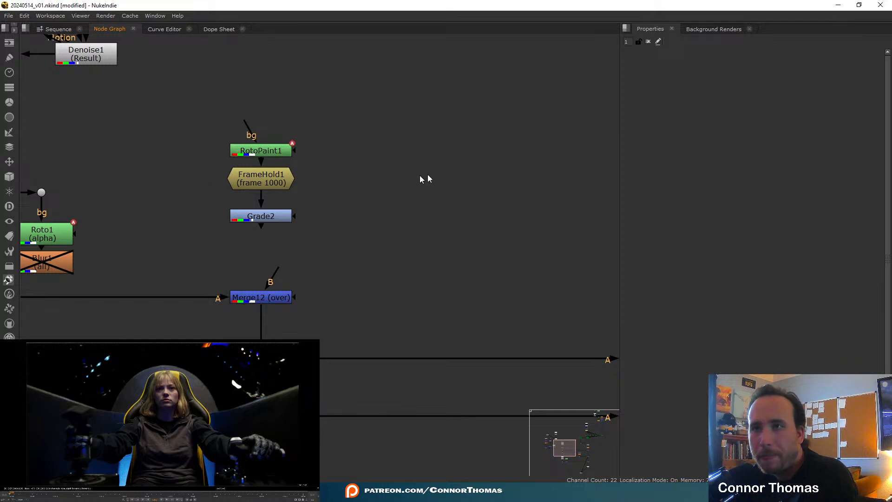
# - Reconnect Grade2 to Merge12's B input and set Grade2's gain to 0.62
pyautogui.doubleClick(261, 218)
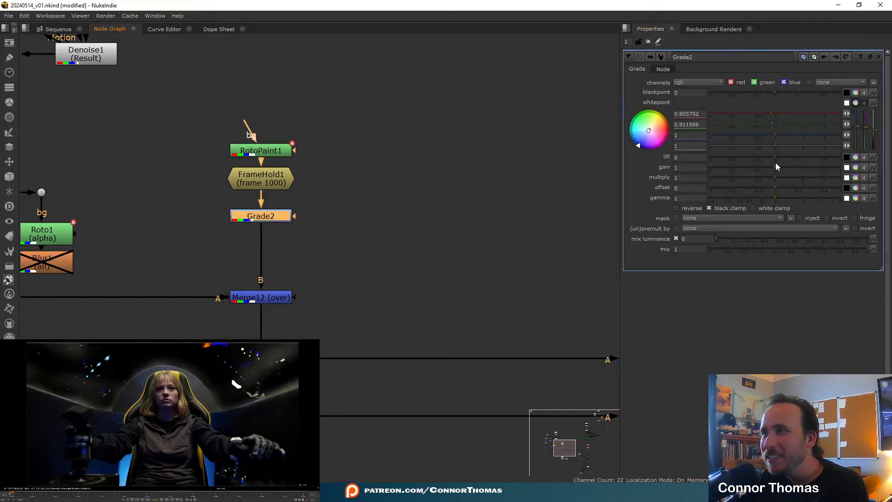
pyautogui.moveTo(771, 167); pyautogui.dragTo(761, 167)
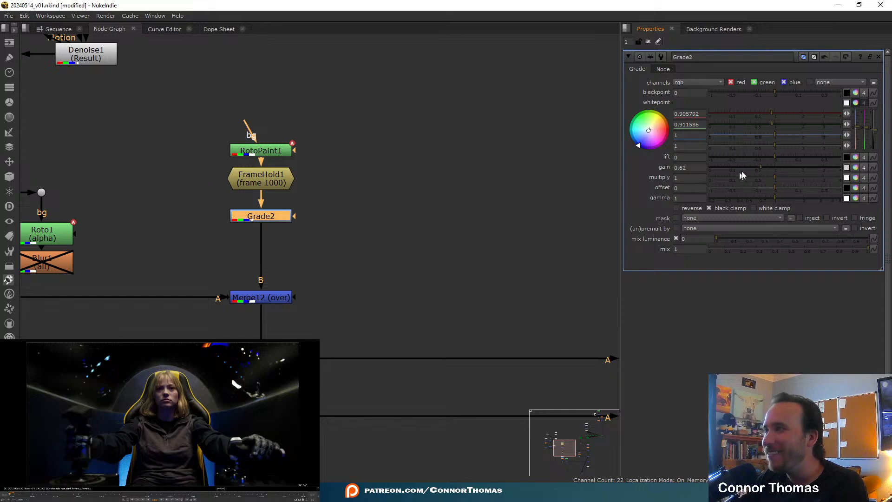
pyautogui.click(650, 42)
# - Inspect the end of the node tree at Grain2_1 and examine the composite's background glow in the viewer
pyautogui.scroll(-5, 318, 341)
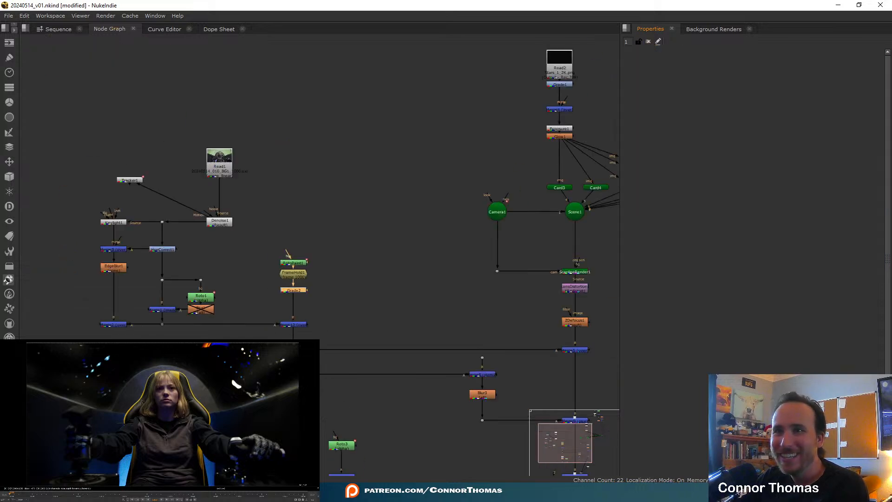
pyautogui.moveTo(366, 401); pyautogui.dragTo(249, 251, button='middle')
pyautogui.moveTo(400, 358); pyautogui.dragTo(263, 227, button='middle')
pyautogui.scroll(6, 343, 275)
pyautogui.moveTo(333, 214); pyautogui.dragTo(420, 322, button='middle')
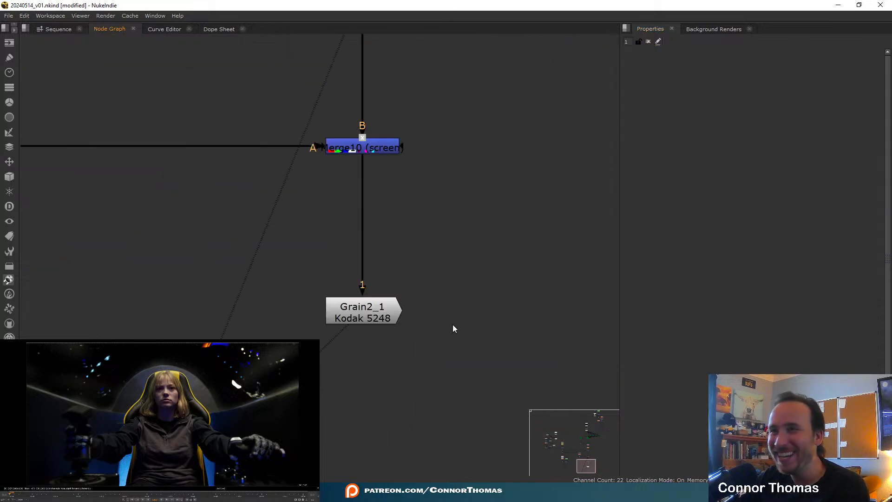
pyautogui.moveTo(213, 373); pyautogui.dragTo(252, 288, button='middle')
pyautogui.moveTo(267, 237); pyautogui.dragTo(199, 233)
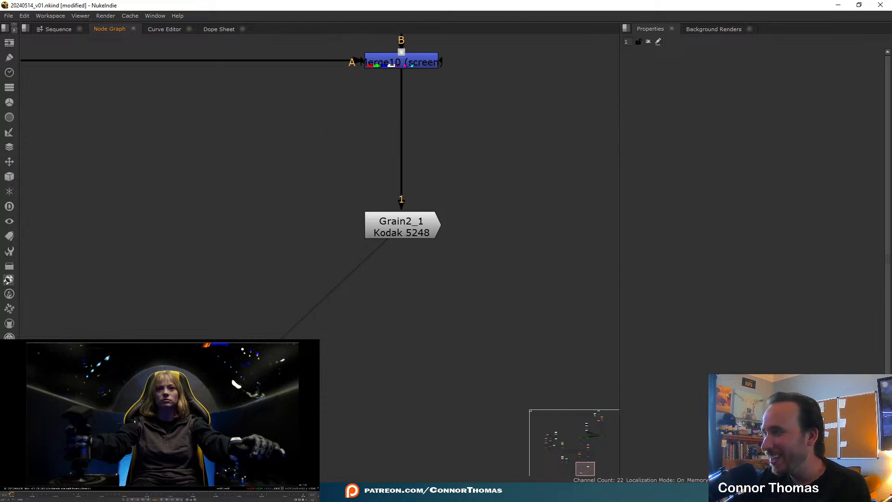
pyautogui.scroll(-2, 113, 407)
pyautogui.scroll(2, 118, 405)
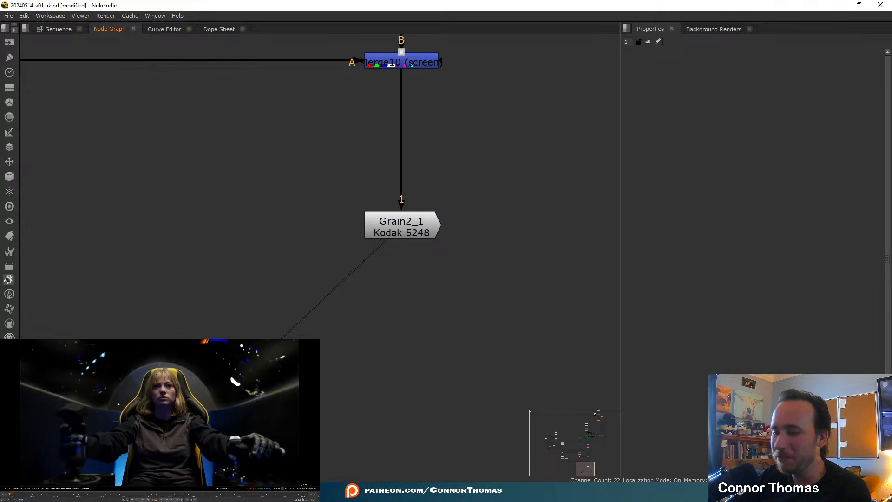
# - Review the finished composite frame by frame up to frame 1044
pyautogui.press('Right')
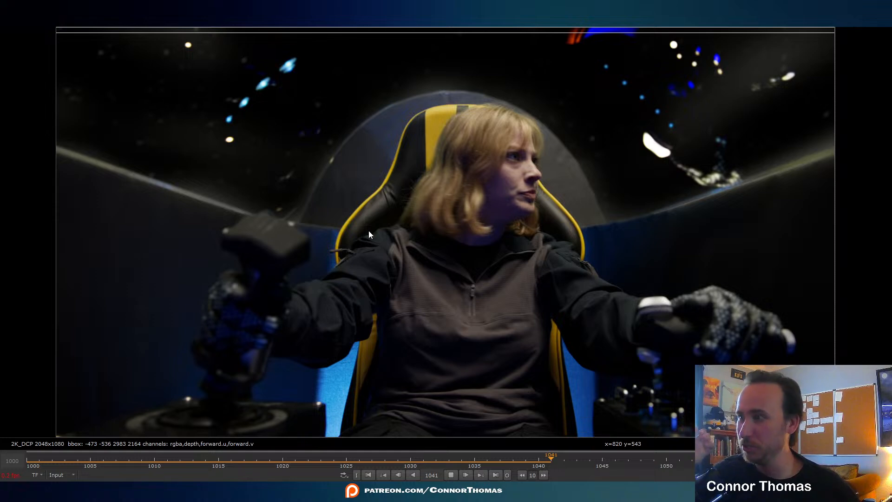
pyautogui.press('Right')
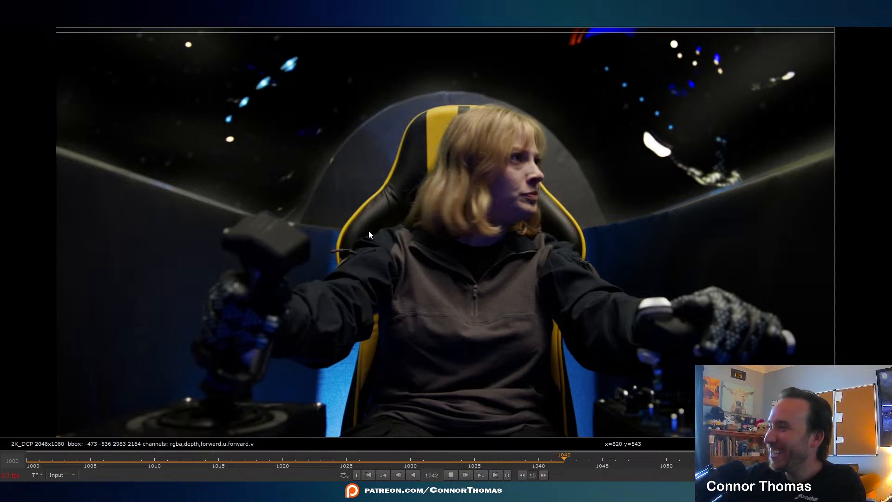
pyautogui.press('Right')
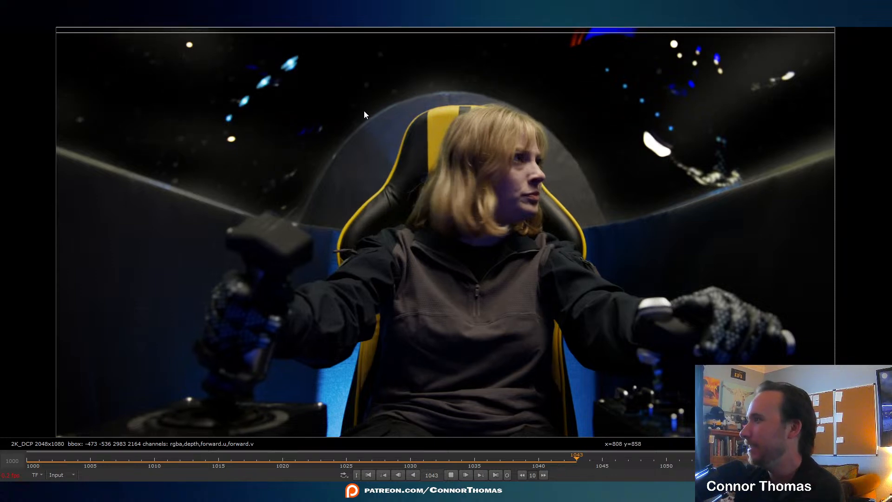
pyautogui.press('Right')
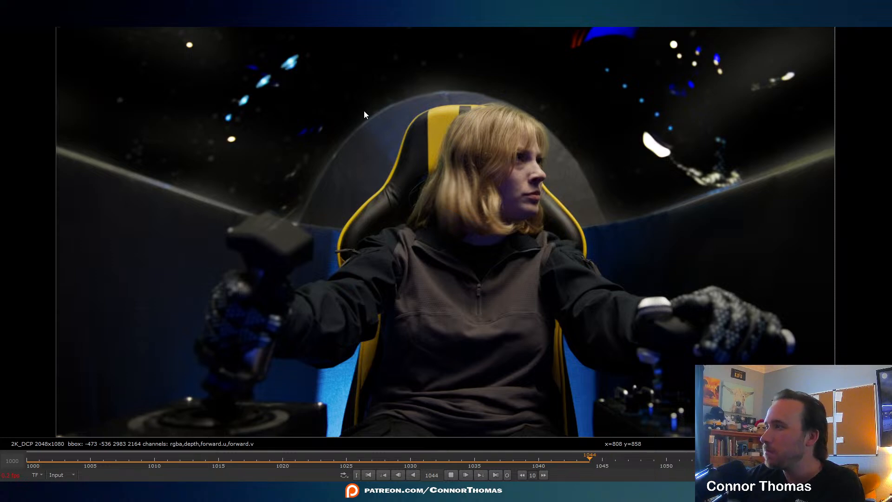